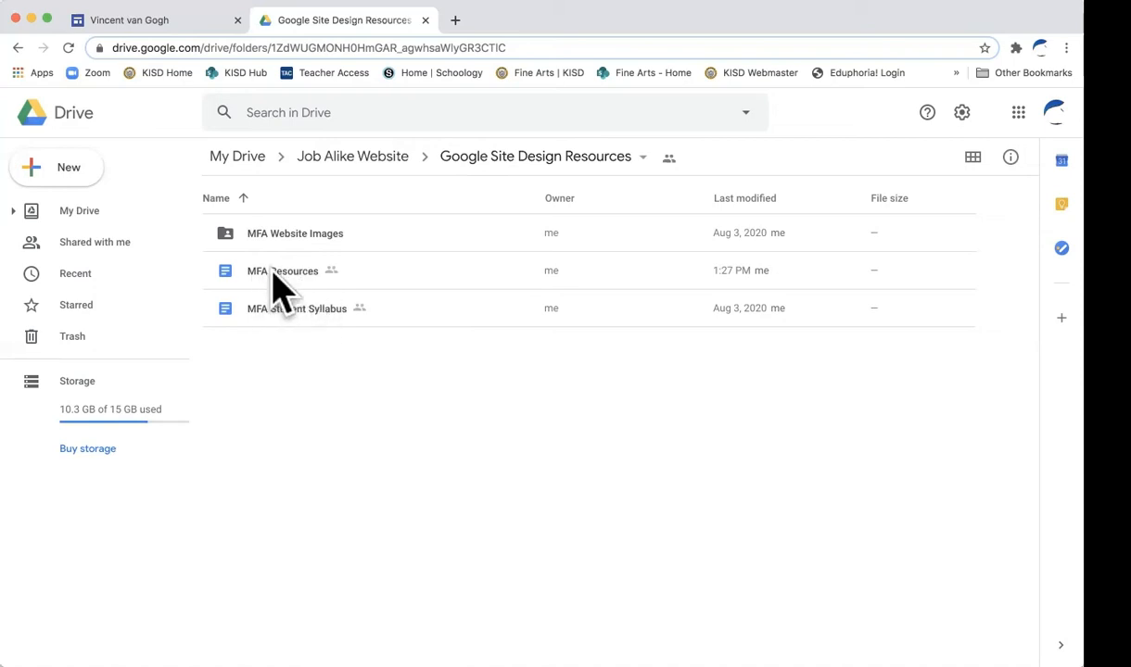
Open the MFA Resources document and look through its van Gogh quotes, biography and day-by-day page text.
double_click(272, 271)
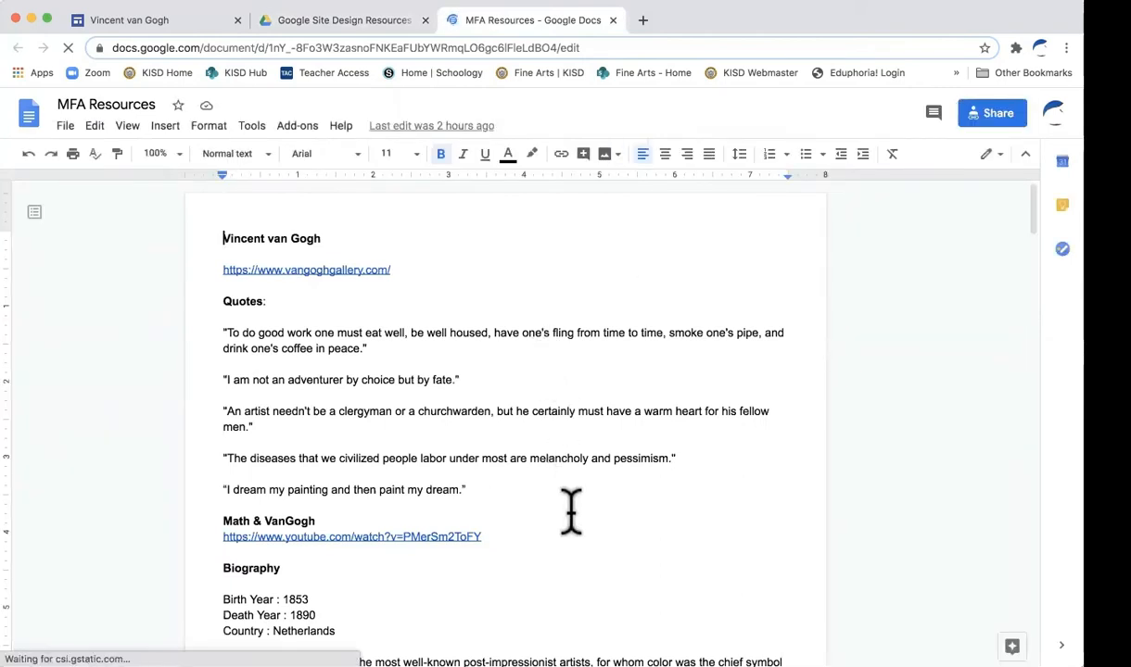
scroll(571, 510, "down", 10)
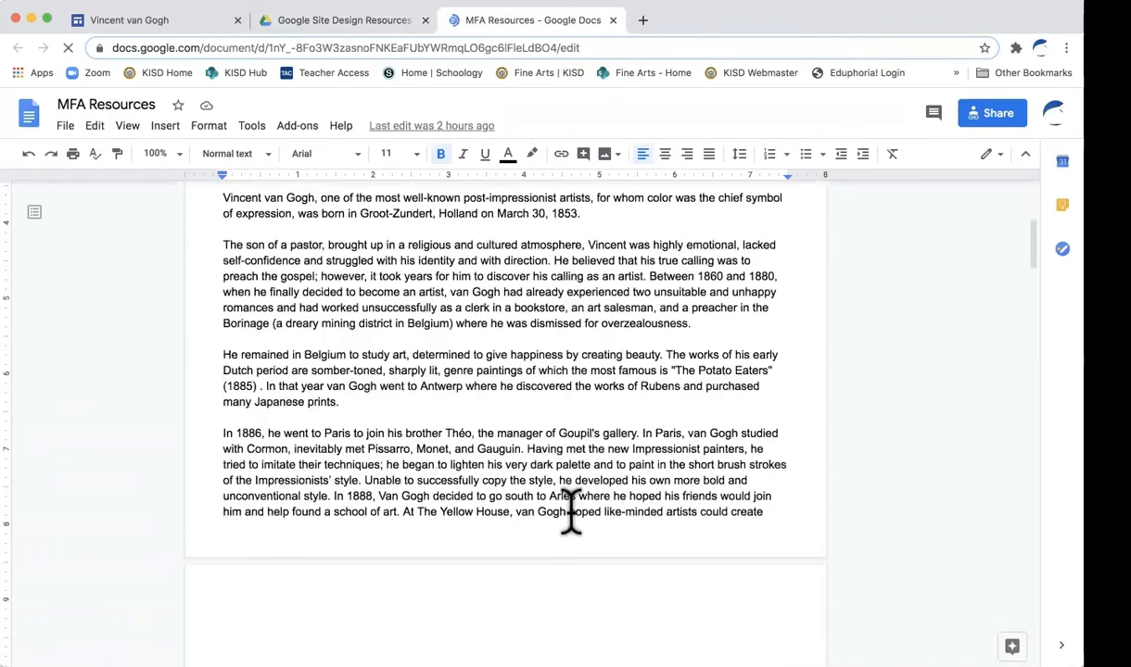
scroll(571, 510, "down", 20)
scroll(570, 510, "down", 20)
scroll(571, 509, "down", 20)
scroll(571, 510, "down", 10)
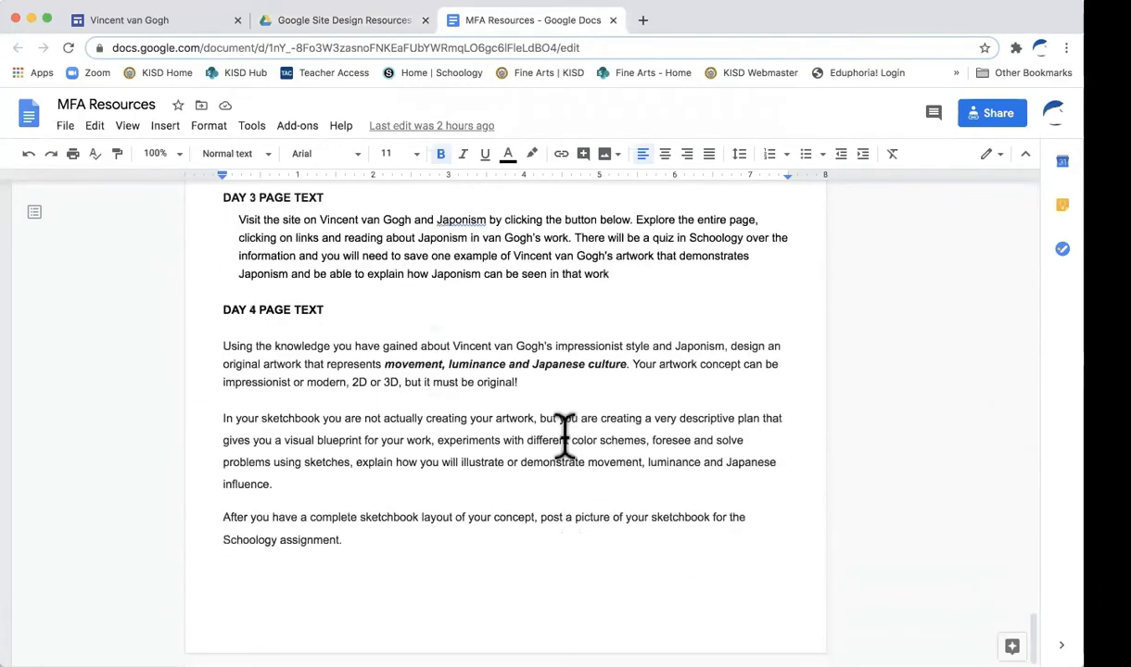
scroll(556, 344, "up", 20)
scroll(556, 345, "up", 20)
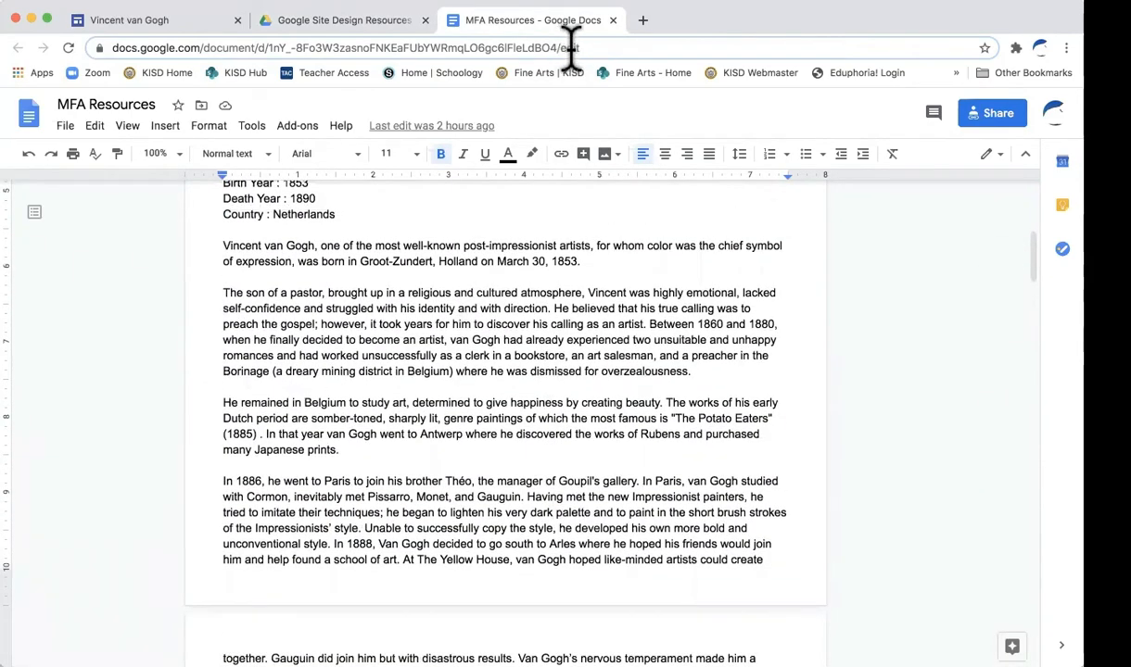
Open the MFA Student Syllabus document from the Google Site Design Resources folder and review the assignments for each day.
left_click(323, 28)
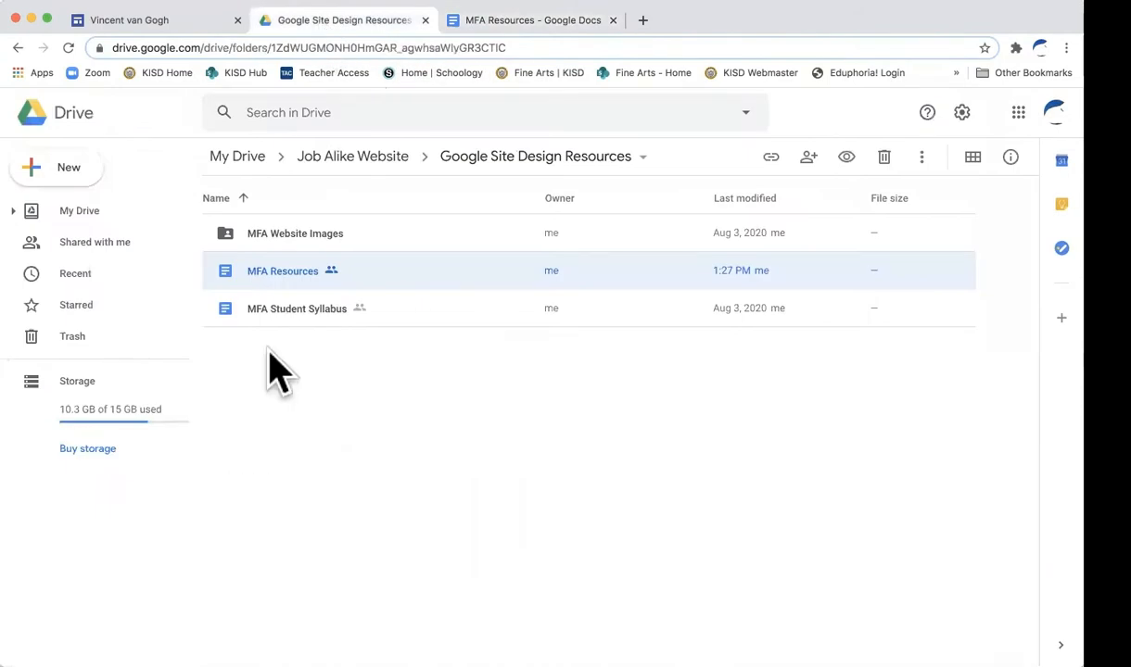
double_click(297, 315)
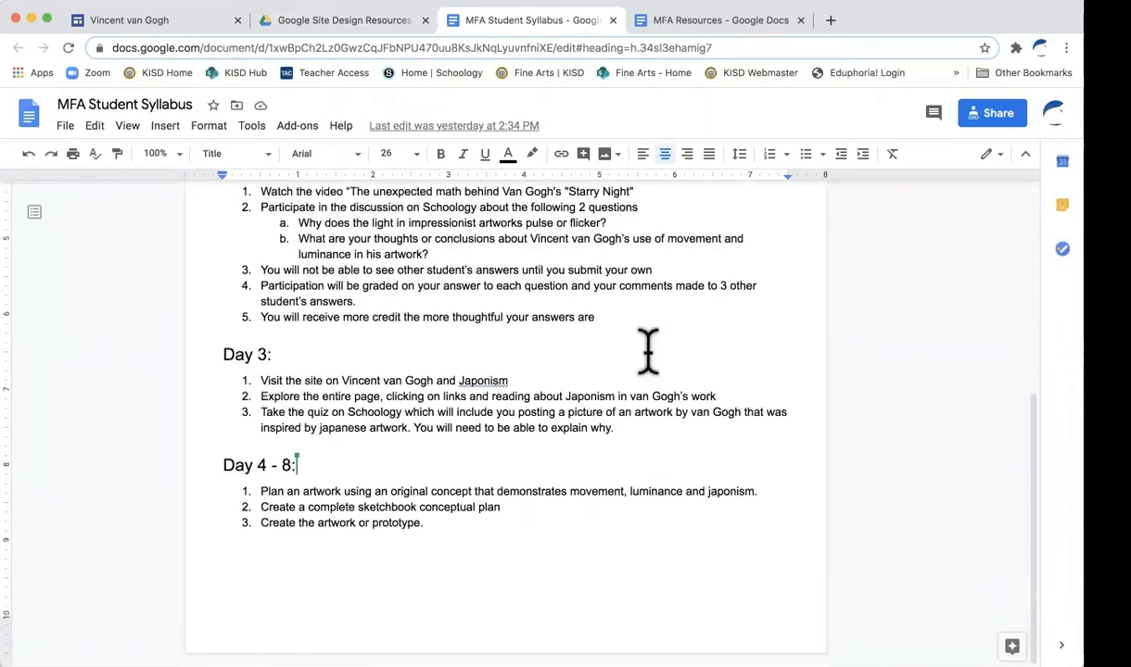
key("super+Up")
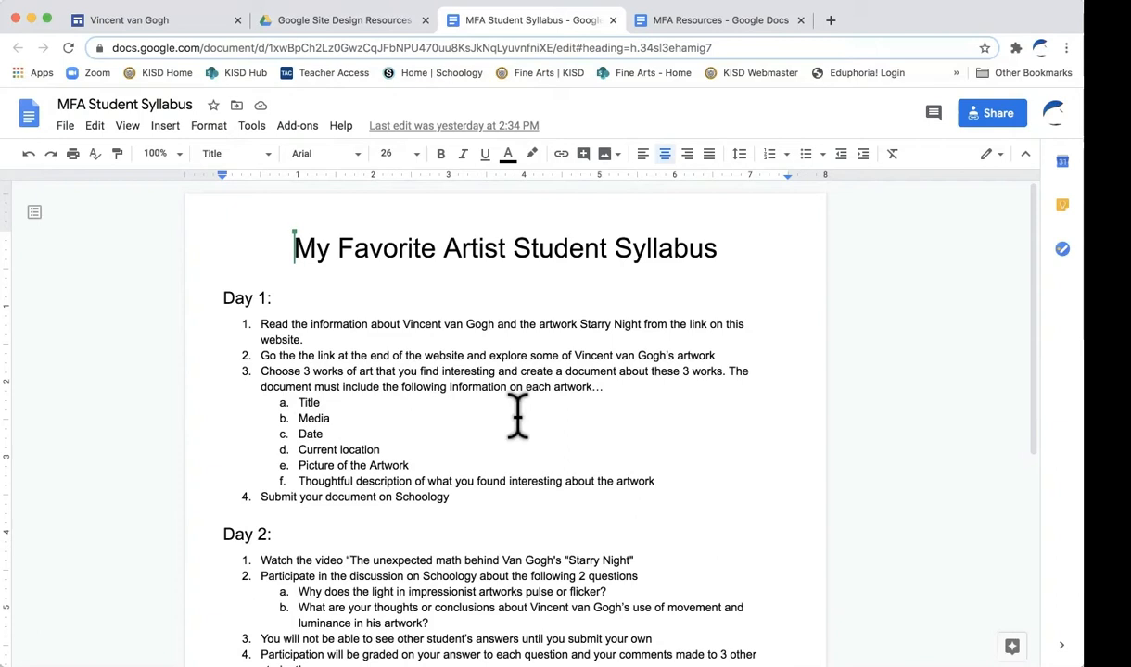
scroll(517, 415, "down", 1)
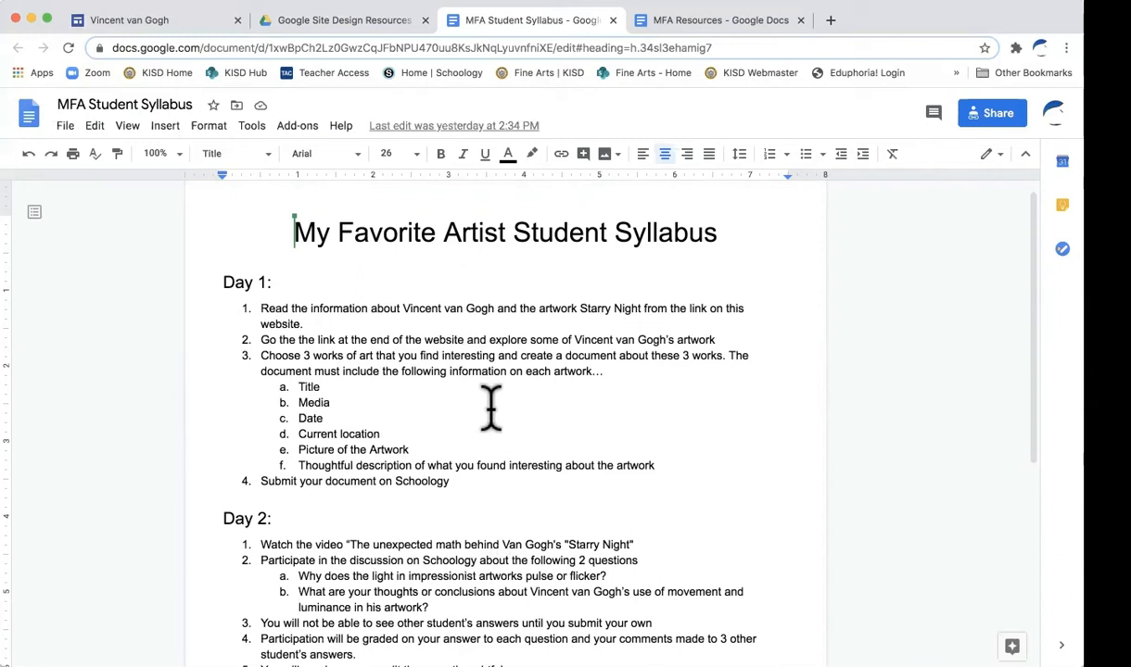
Return to the Google Site Design Resources folder and open the MFA Website Images folder.
left_click(331, 23)
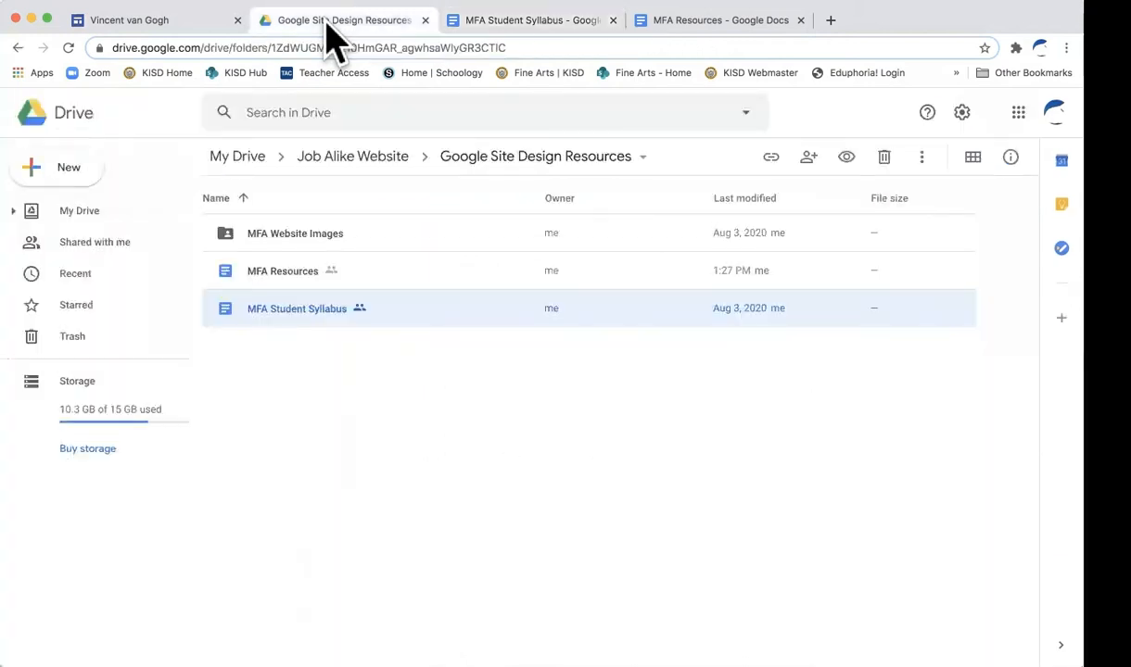
double_click(295, 239)
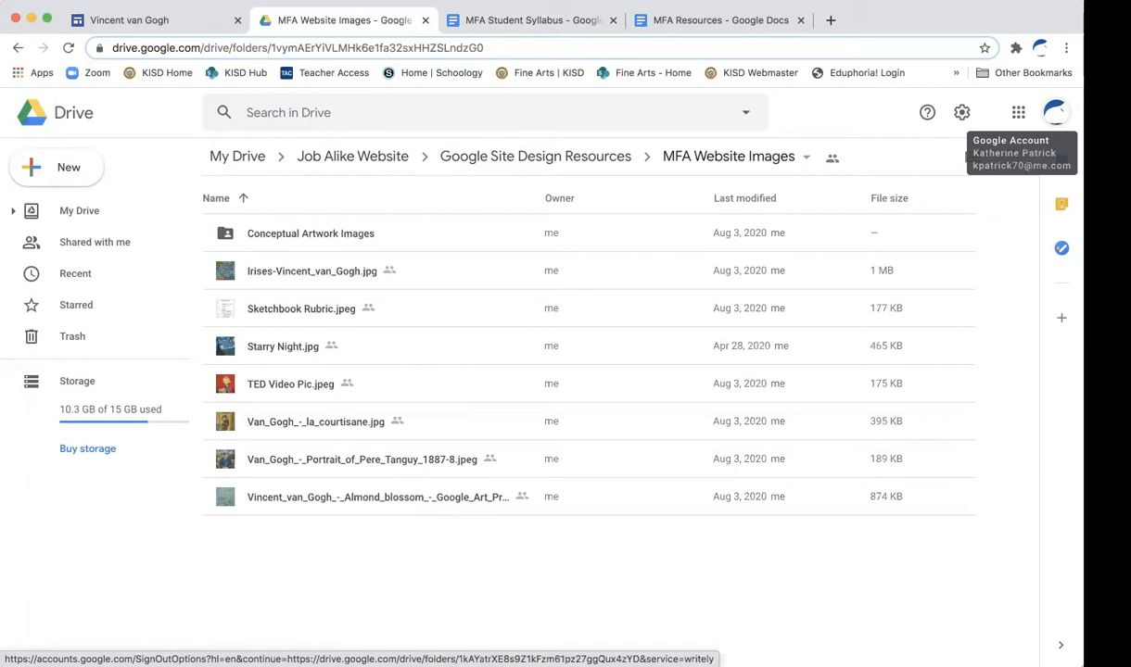
left_click(1019, 113)
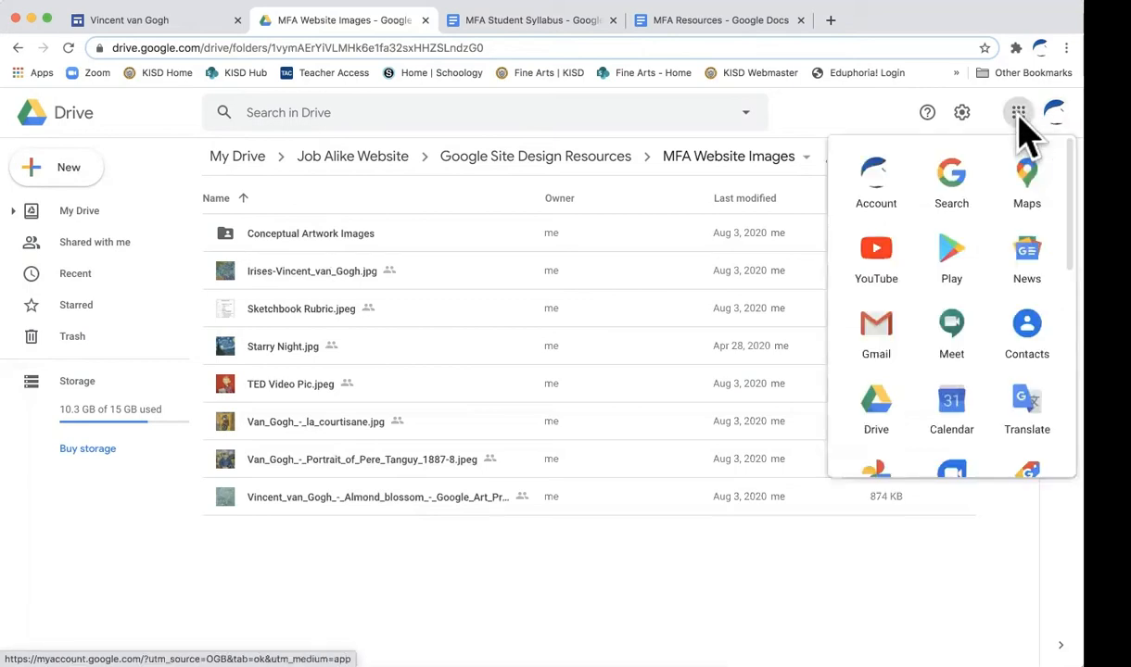
scroll(982, 276, "down", 1)
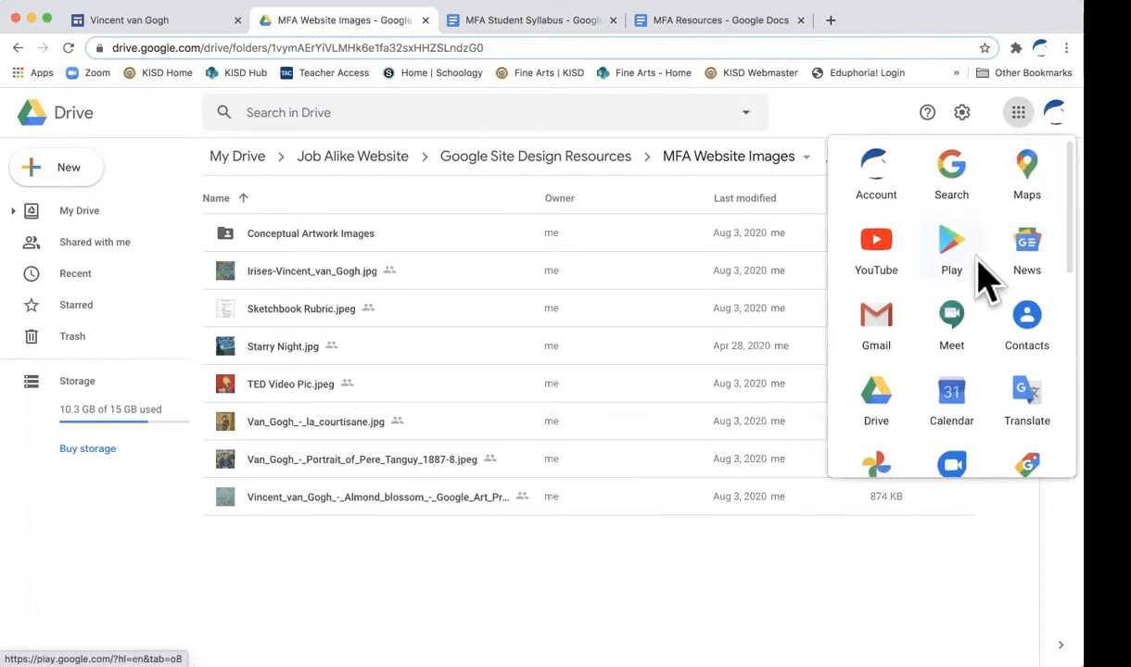
scroll(979, 262, "down", 5)
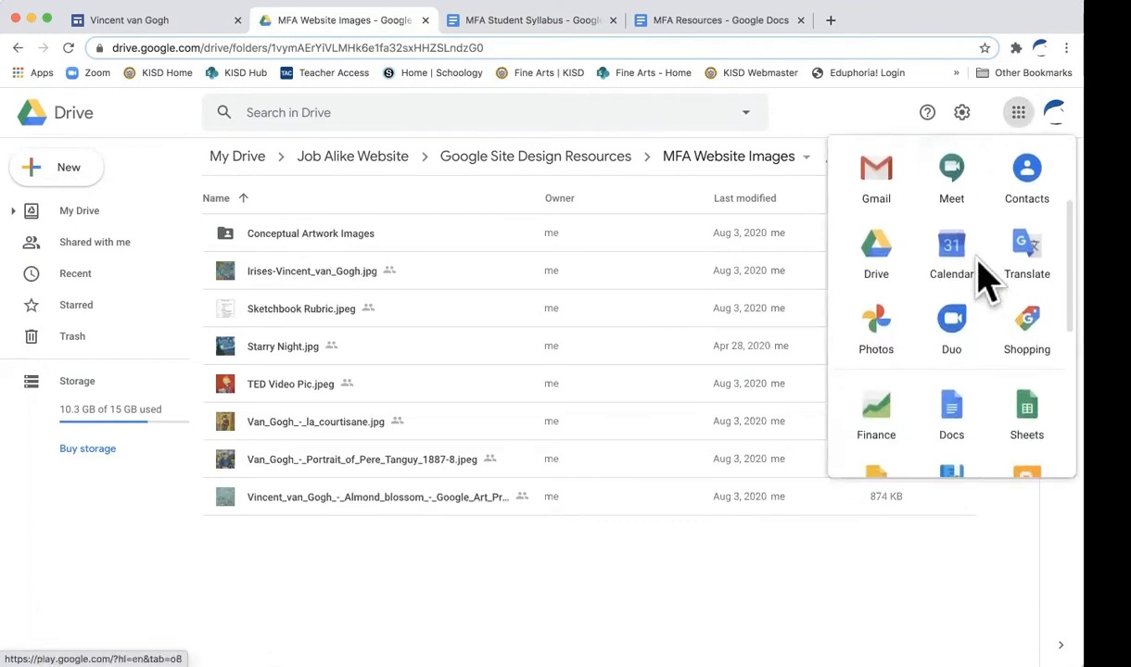
scroll(984, 278, "down", 5)
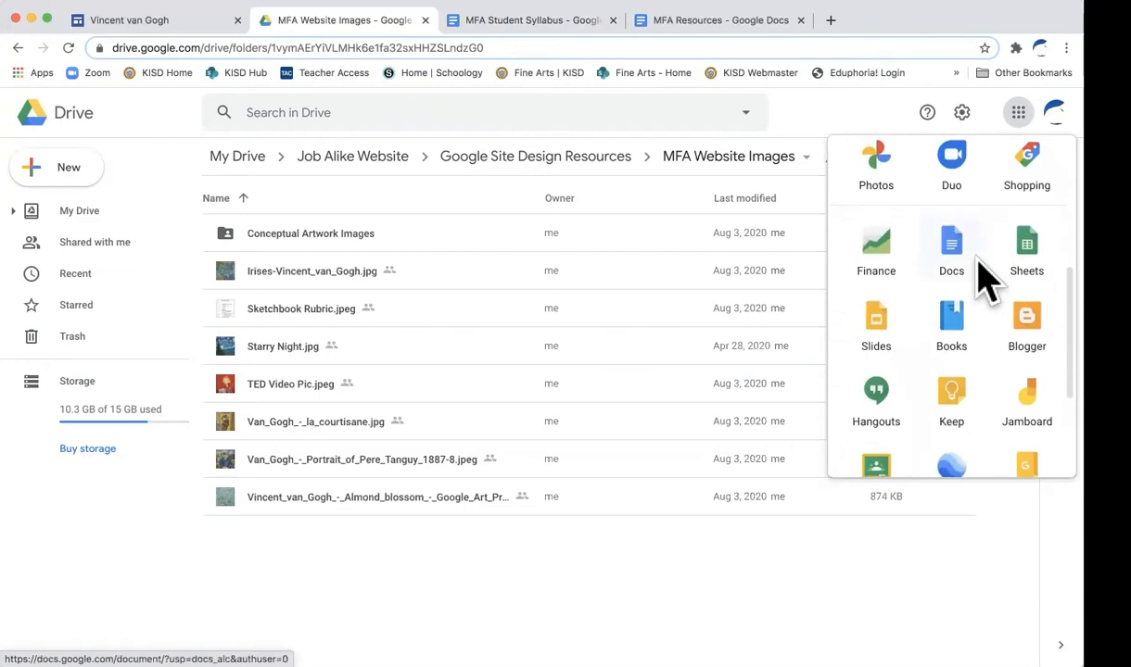
scroll(987, 278, "down", 2)
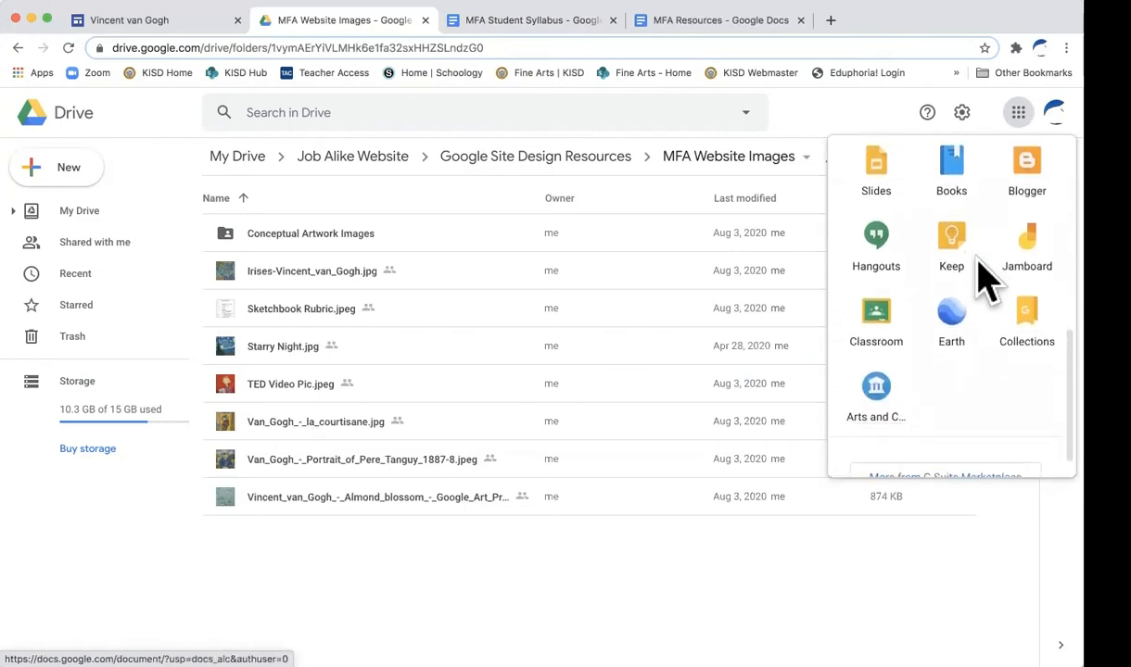
scroll(987, 278, "up", 10)
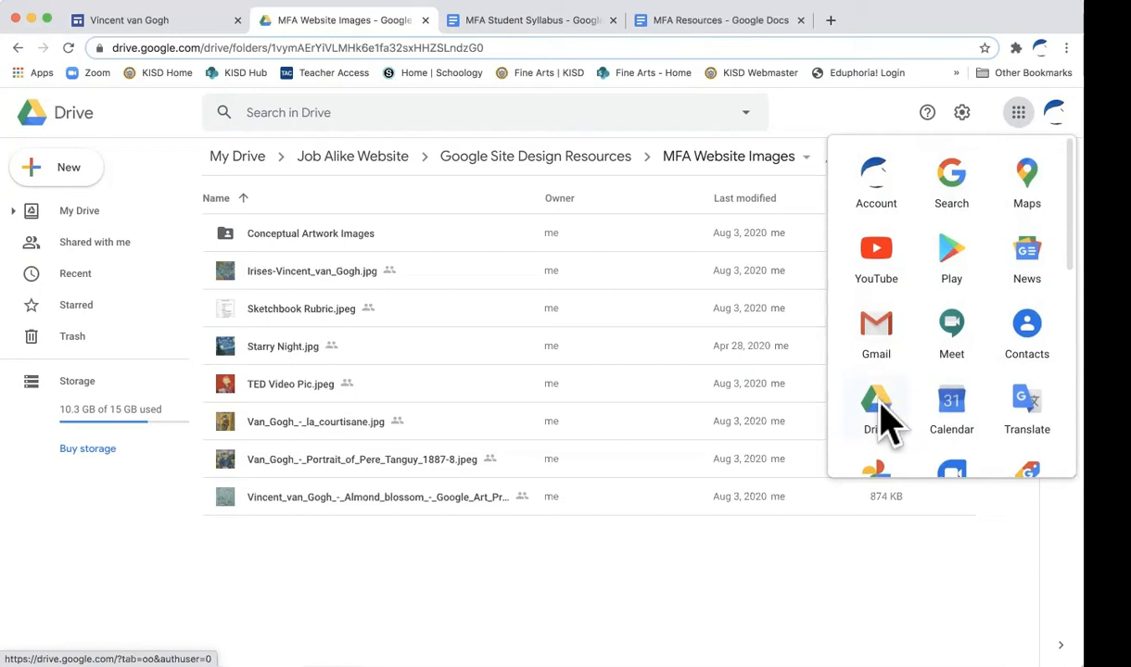
left_click(1019, 116)
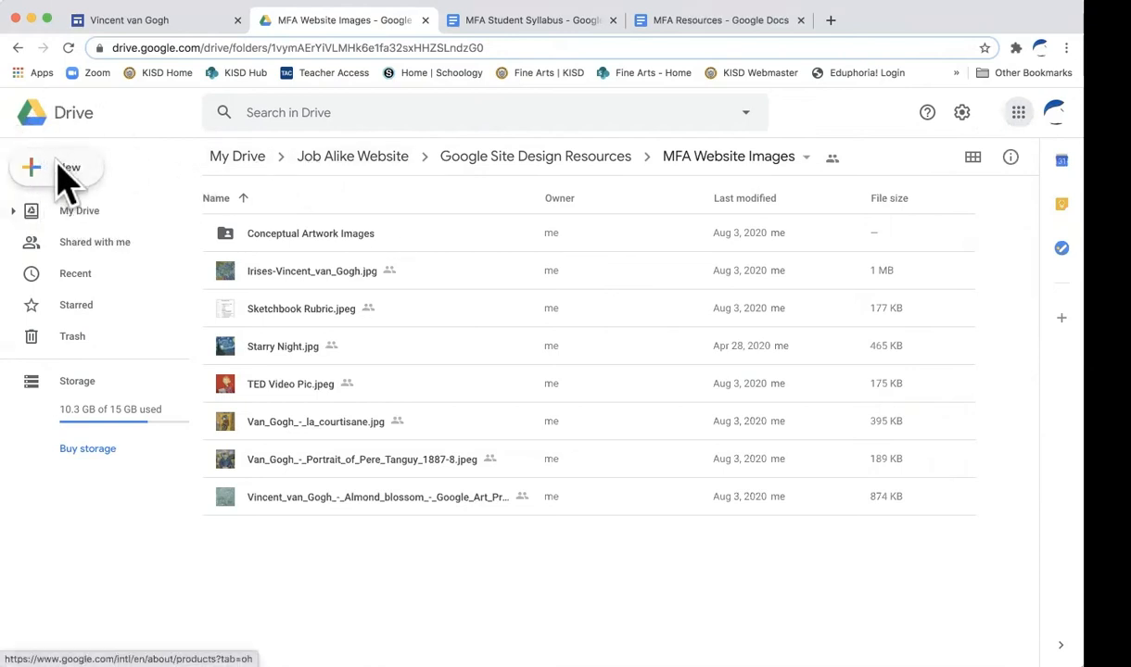
Go to My Drive and create a new Google Sites website there.
left_click(76, 210)
left_click(81, 159)
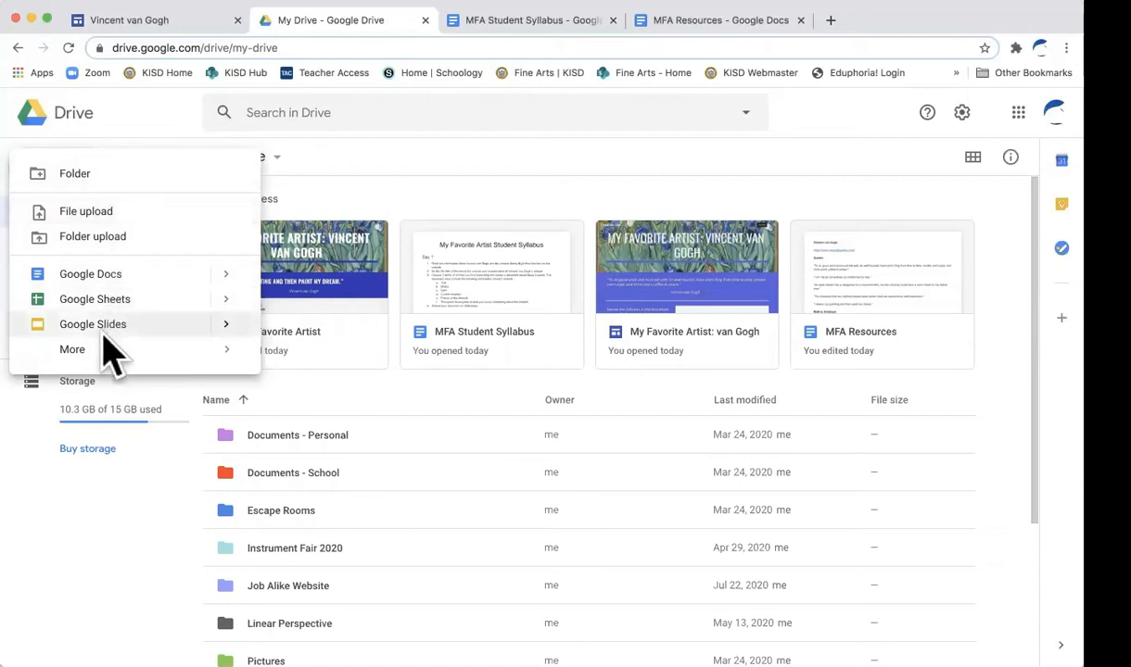
mouse_move(101, 353)
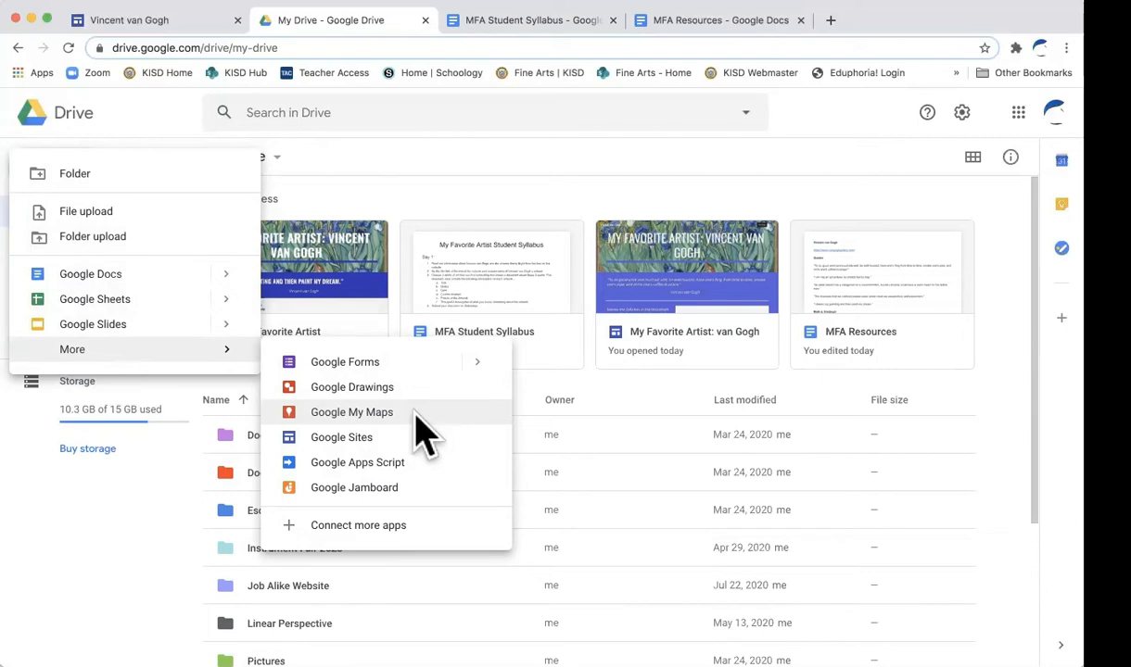
left_click(352, 445)
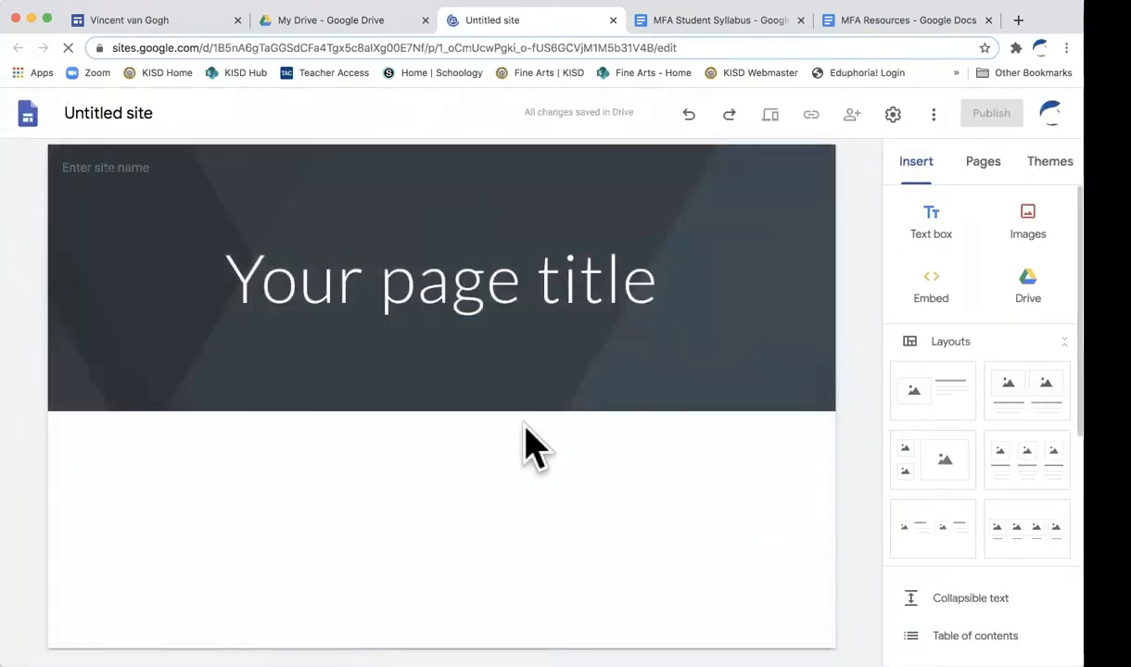
Name the new site document "My Favorite Artist".
left_click(137, 114)
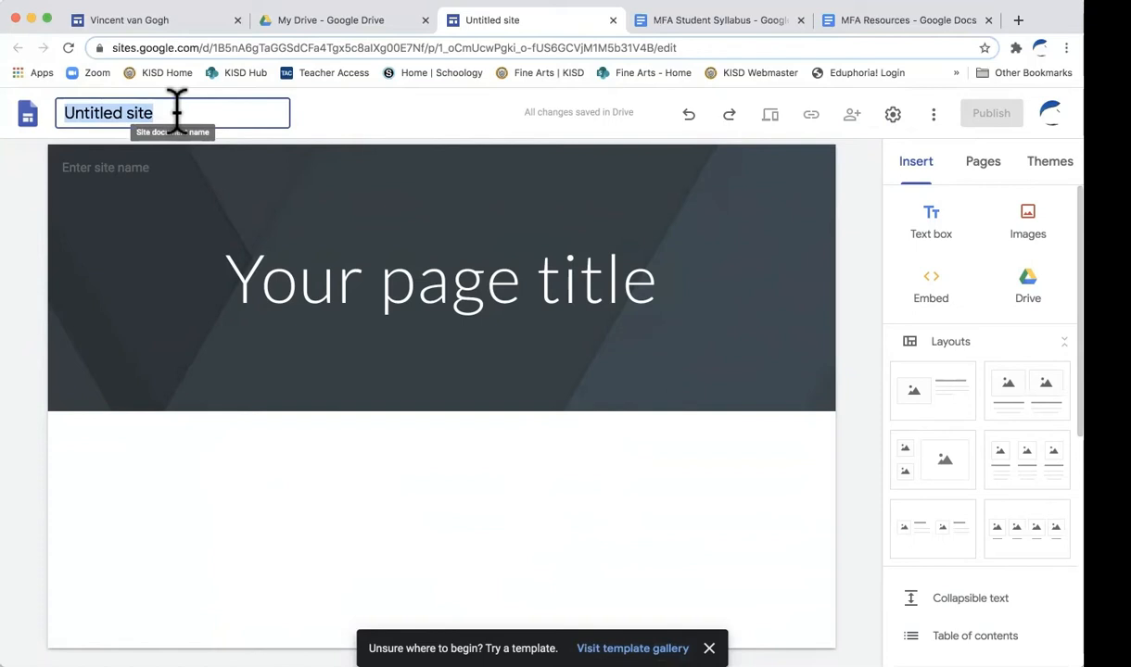
type("My Favorite Artist")
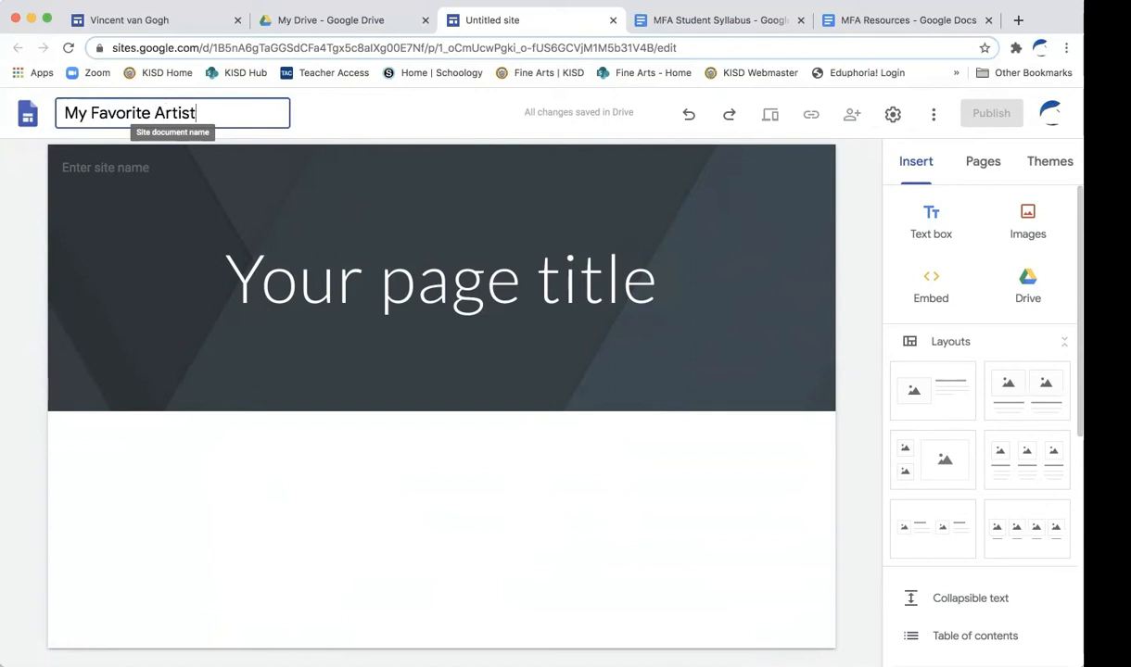
key("Return")
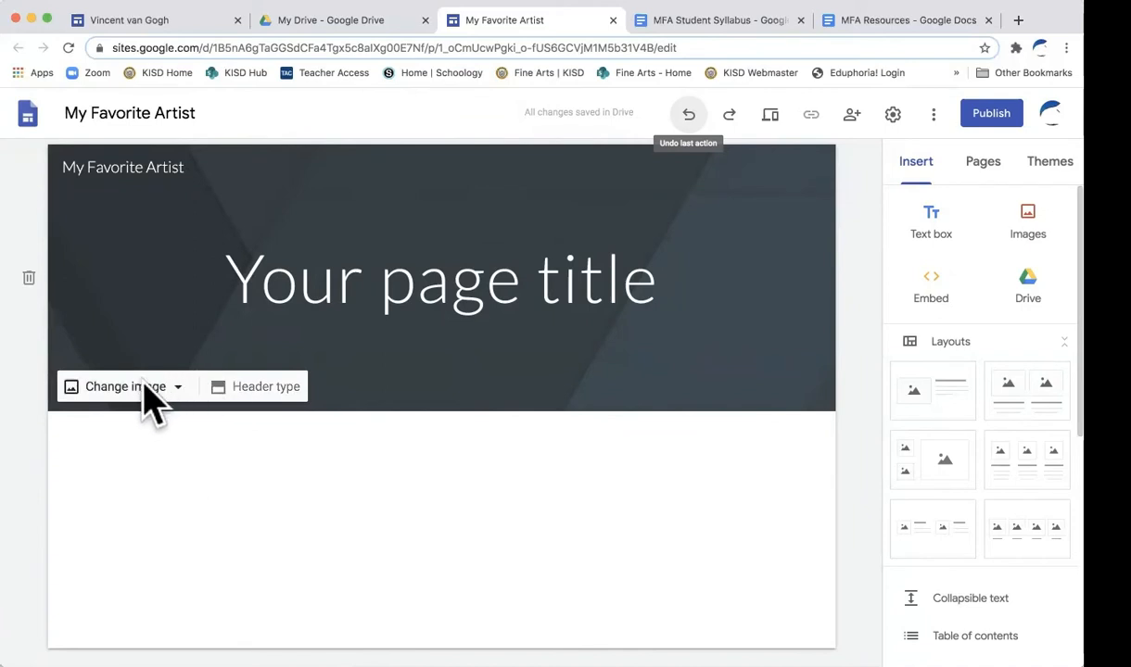
Try the Cover, Large banner and Title only header types on the page header and return it to Banner.
left_click(272, 390)
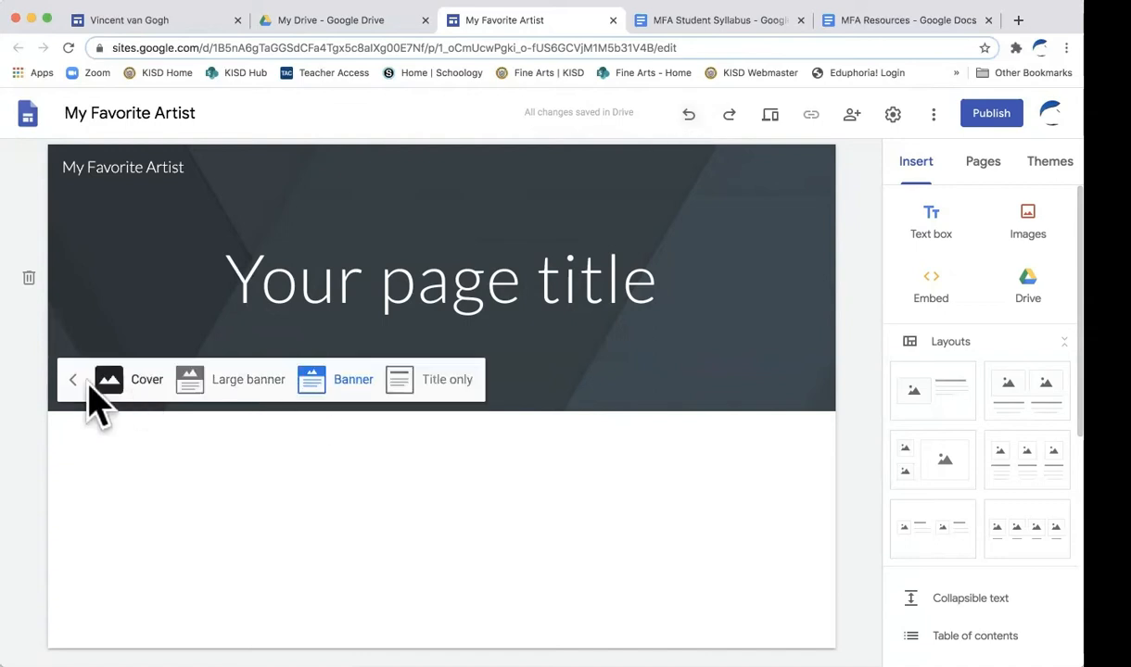
left_click(116, 382)
scroll(580, 497, "down", 2)
scroll(580, 497, "up", 2)
scroll(580, 496, "down", 2)
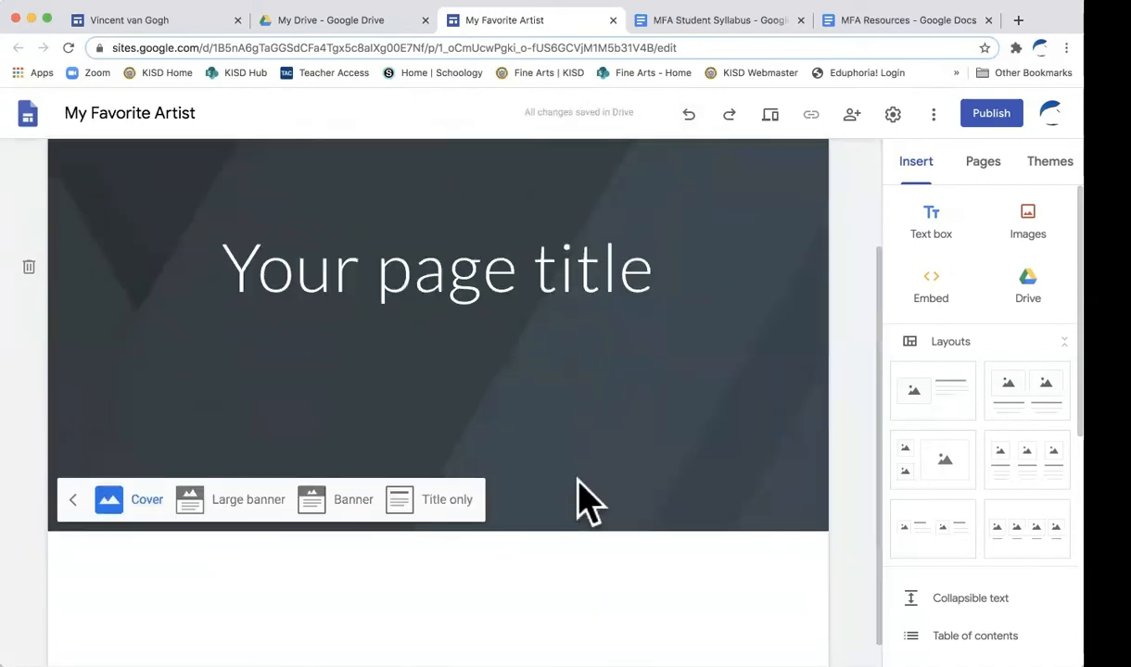
scroll(577, 501, "up", 1)
left_click(251, 561)
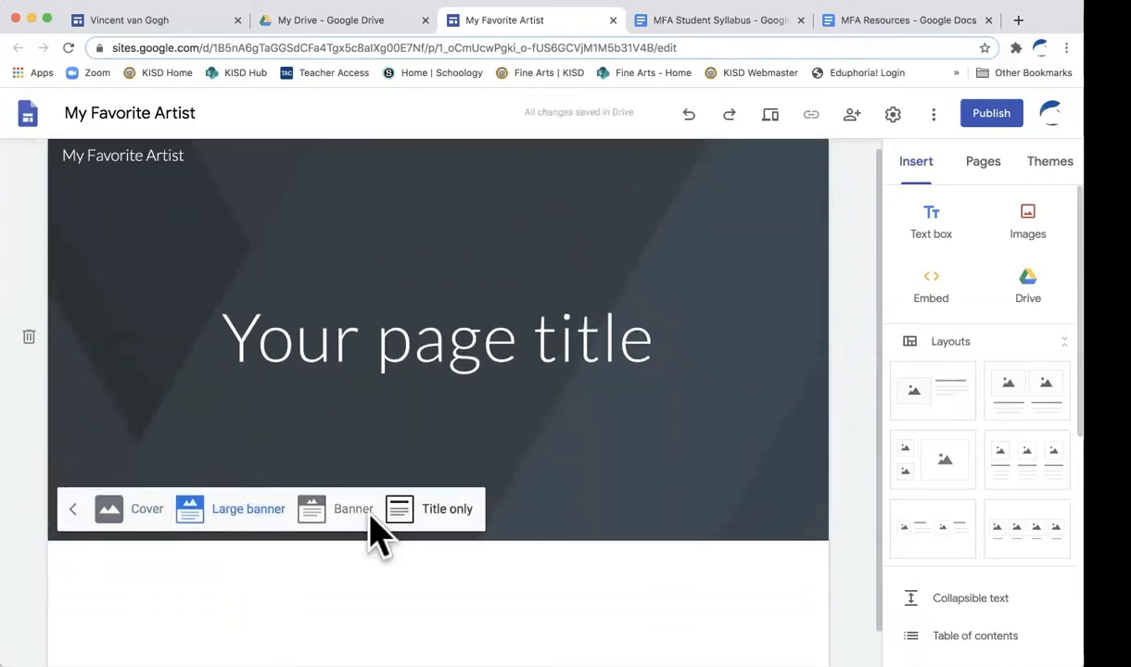
left_click(348, 518)
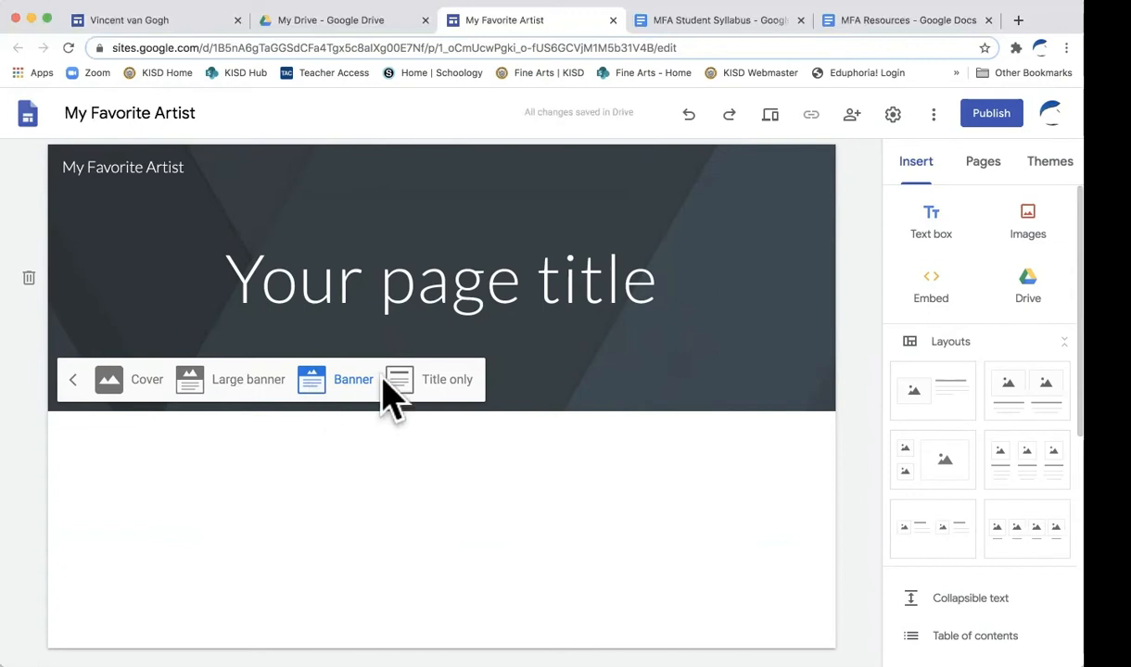
left_click(455, 380)
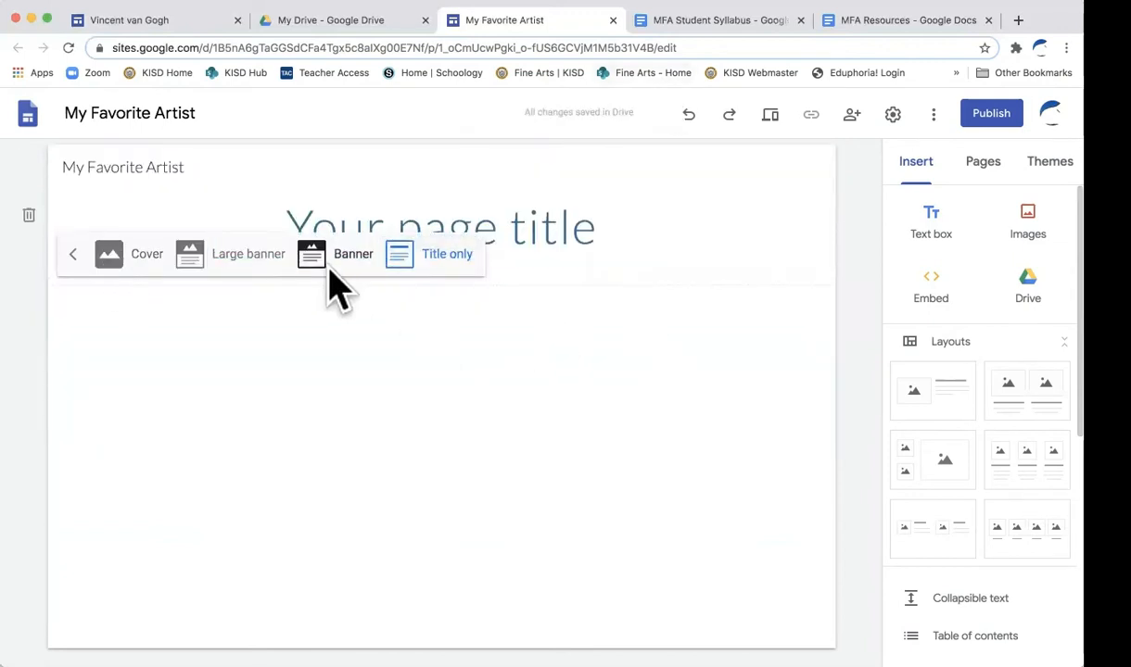
left_click(358, 257)
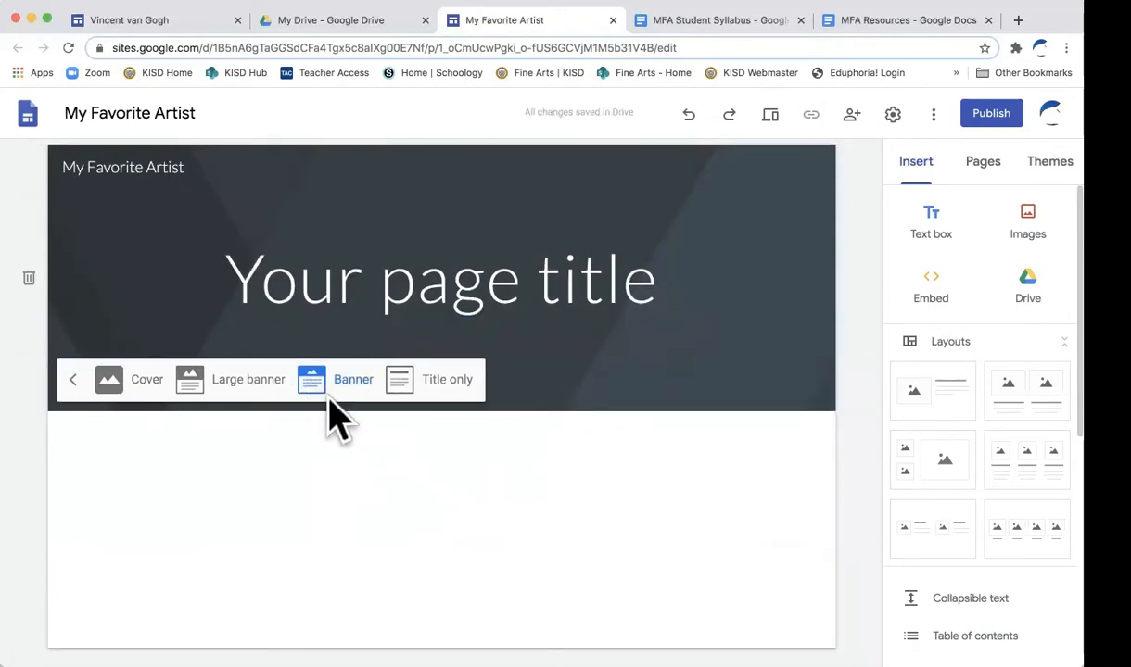
left_click(72, 380)
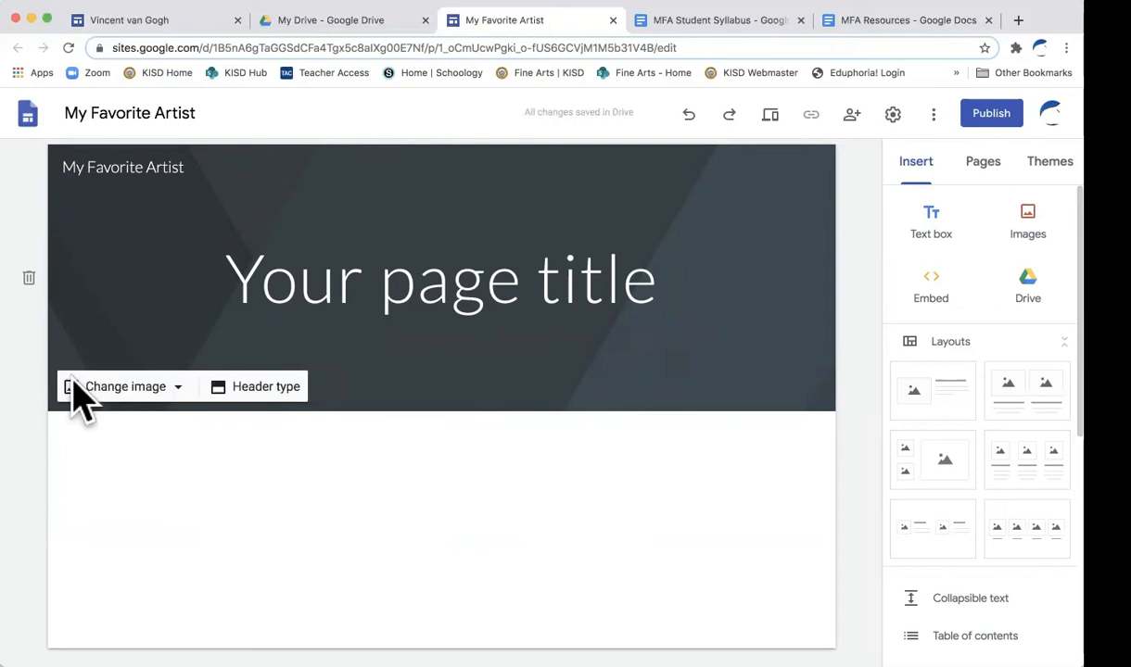
Replace the header image with van Gogh's Irises painting and turn off the header's readability adjustment.
left_click(174, 389)
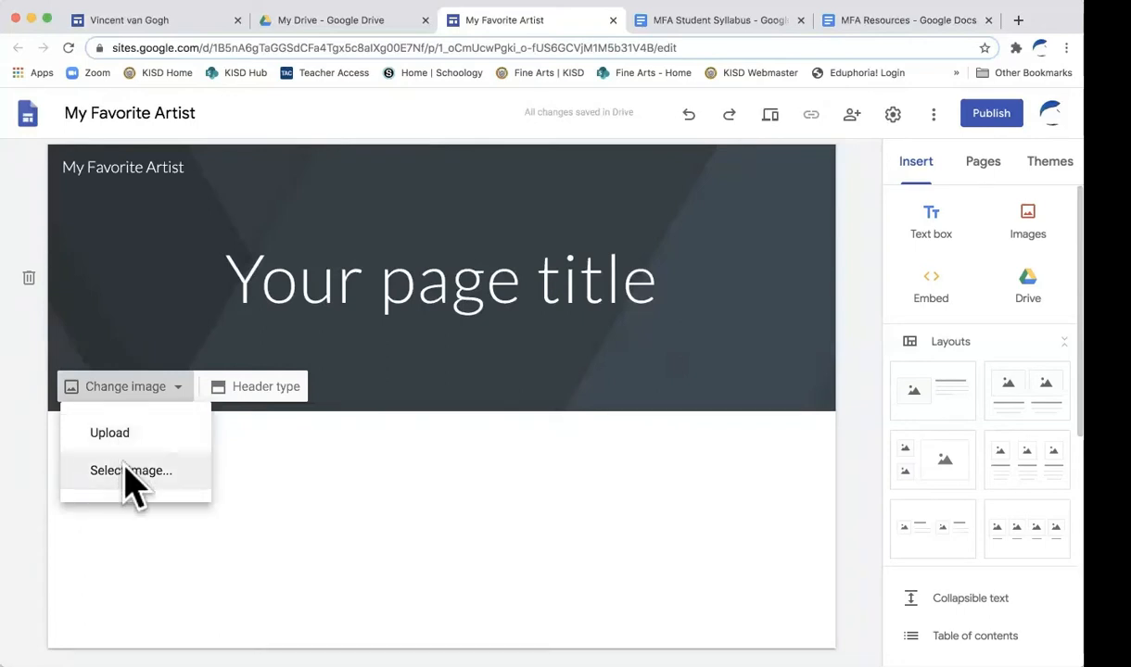
left_click(126, 471)
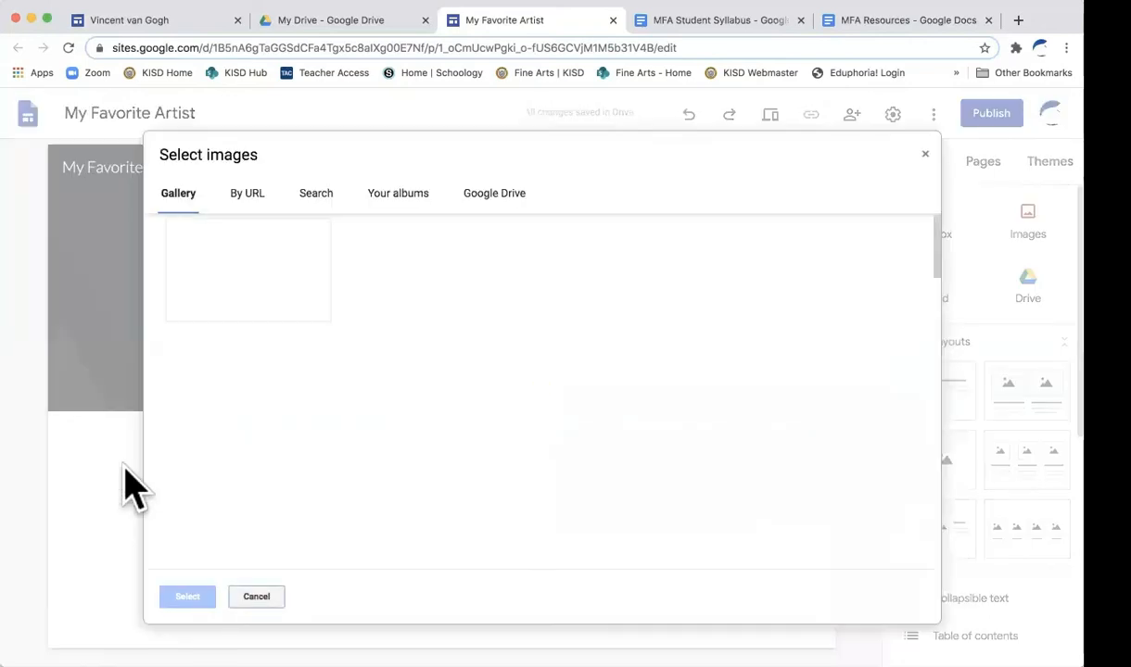
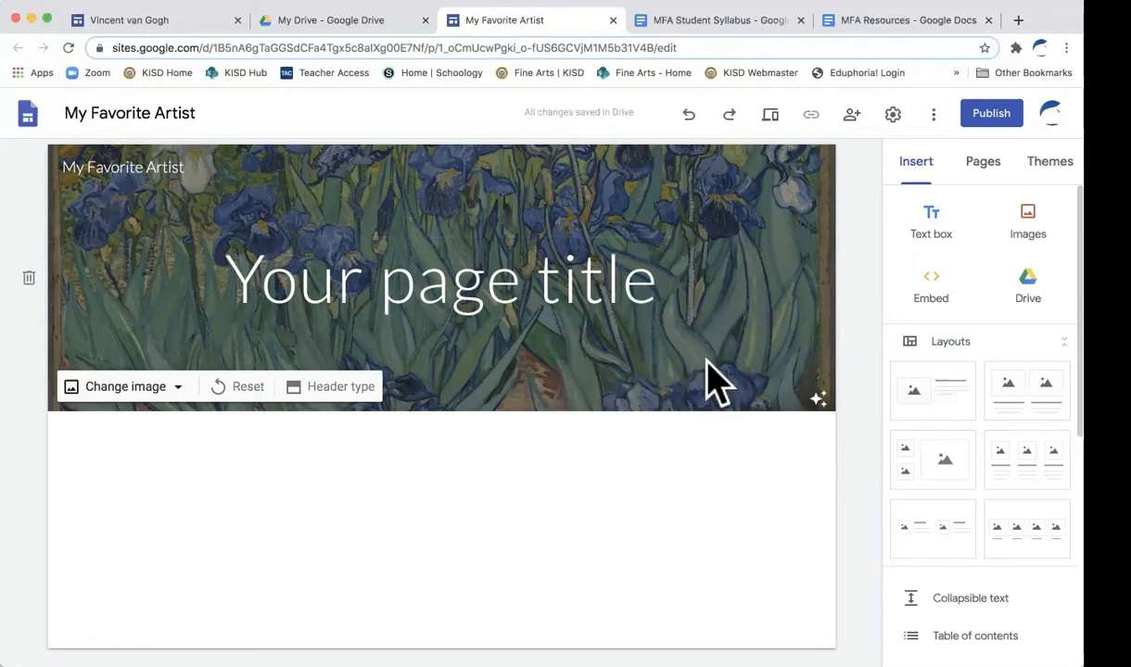
left_click(817, 399)
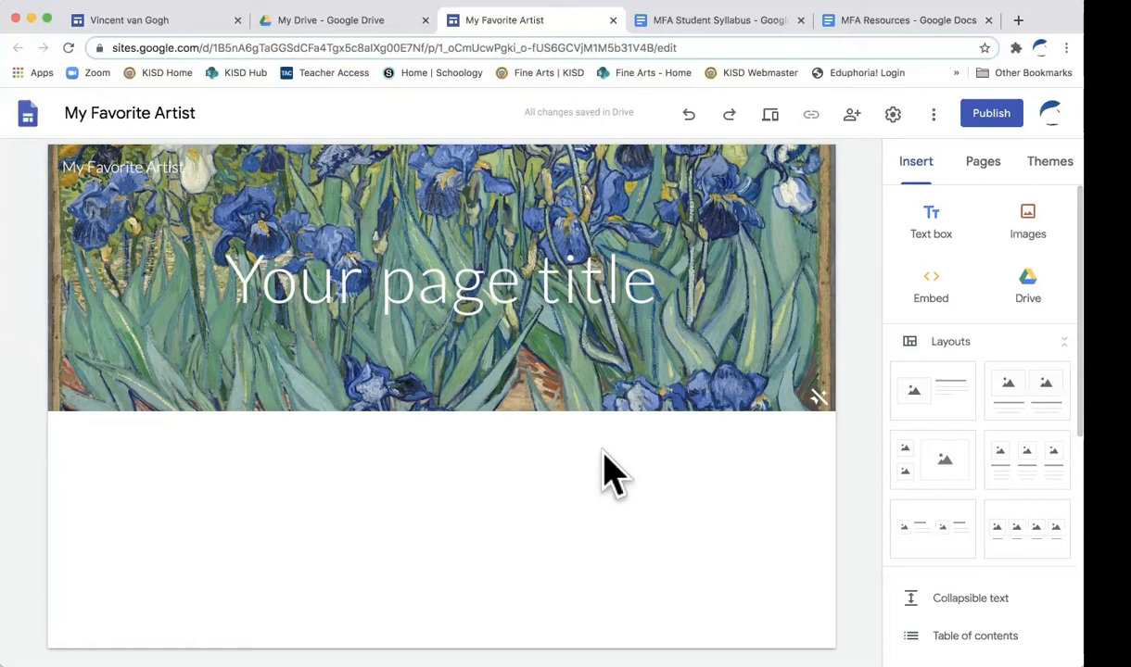
mouse_move(570, 366)
scroll(992, 269, "down", 8)
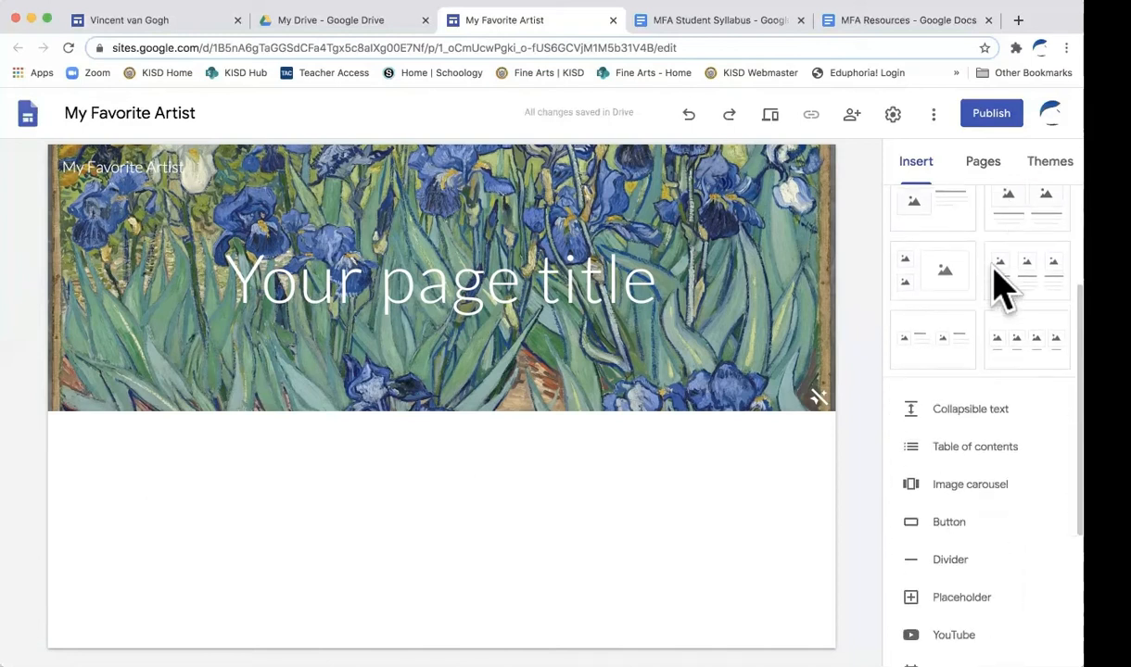
scroll(1001, 289, "down", 2)
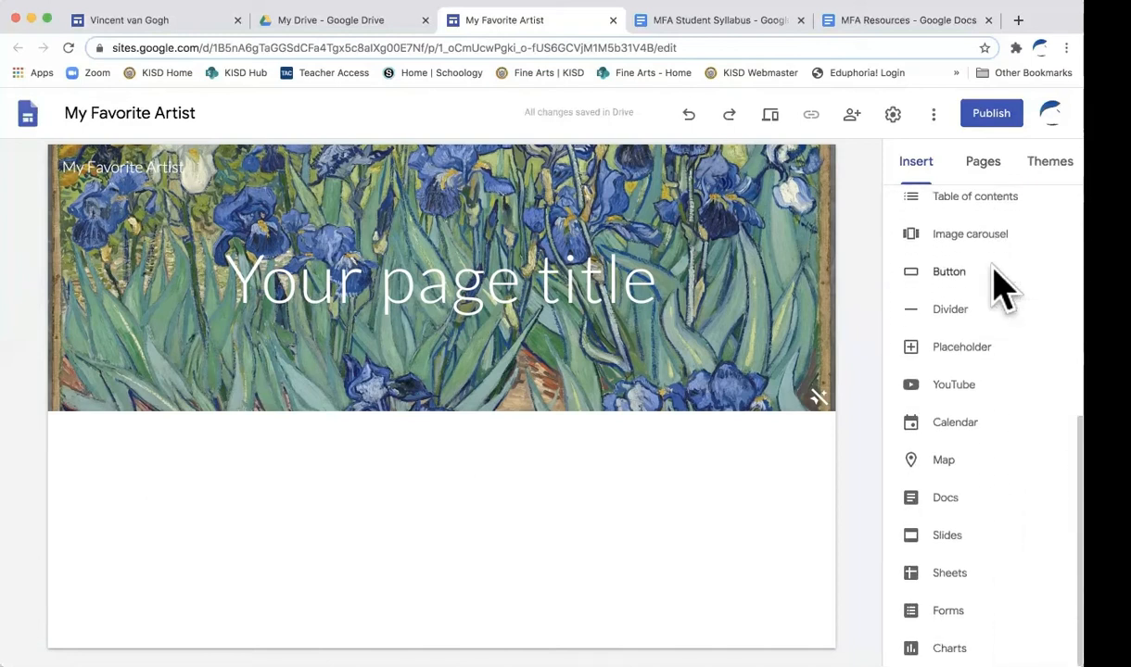
scroll(1002, 289, "up", 10)
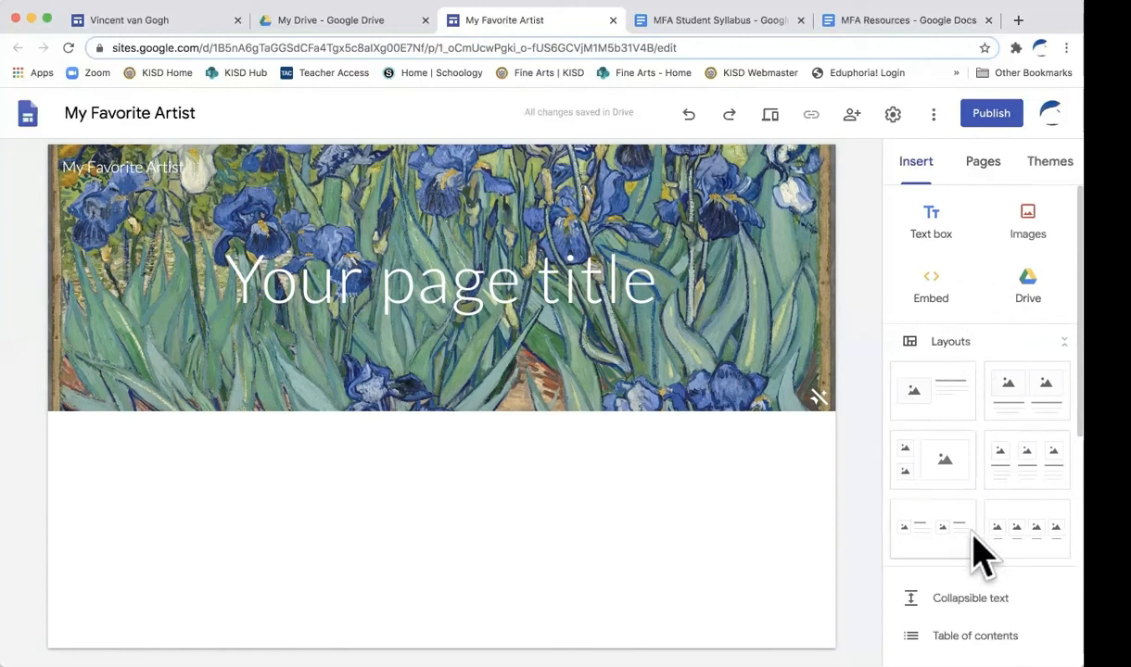
left_click(984, 166)
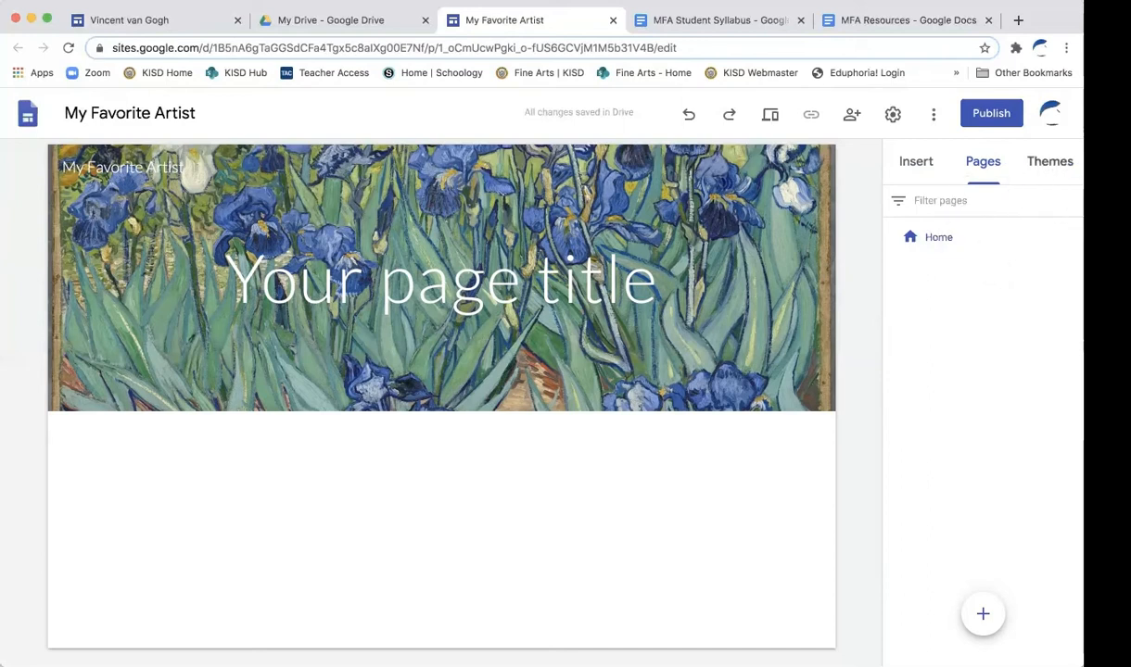
Apply the Impression theme to the site, trying the Vision theme for comparison before returning to Impression.
left_click(1049, 161)
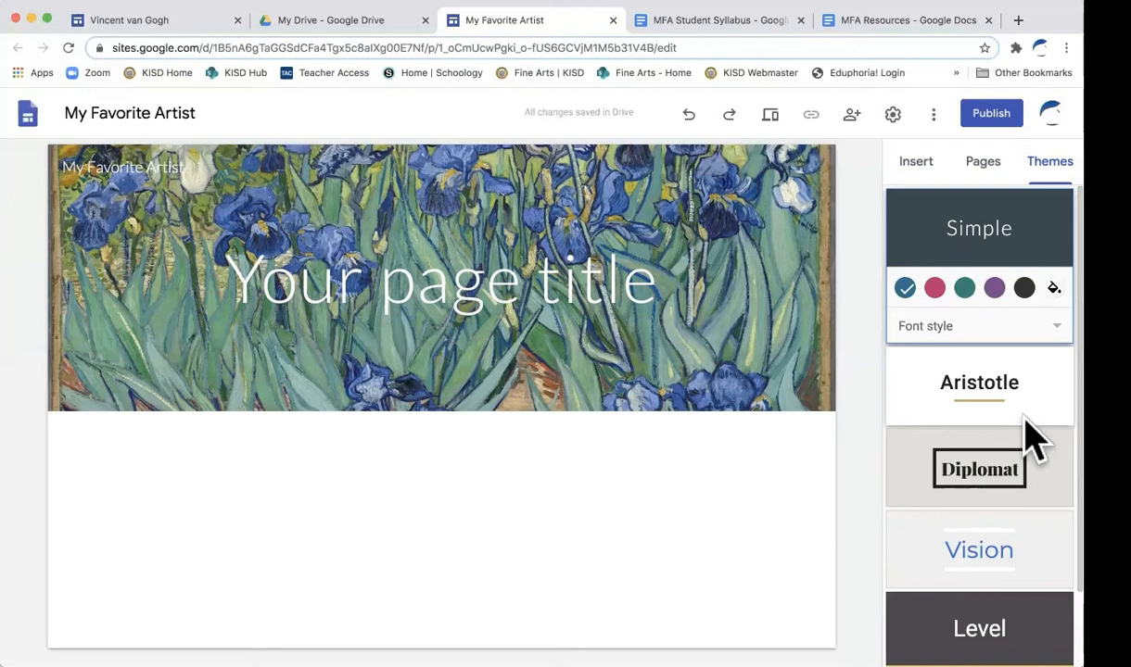
scroll(991, 449, "down", 1)
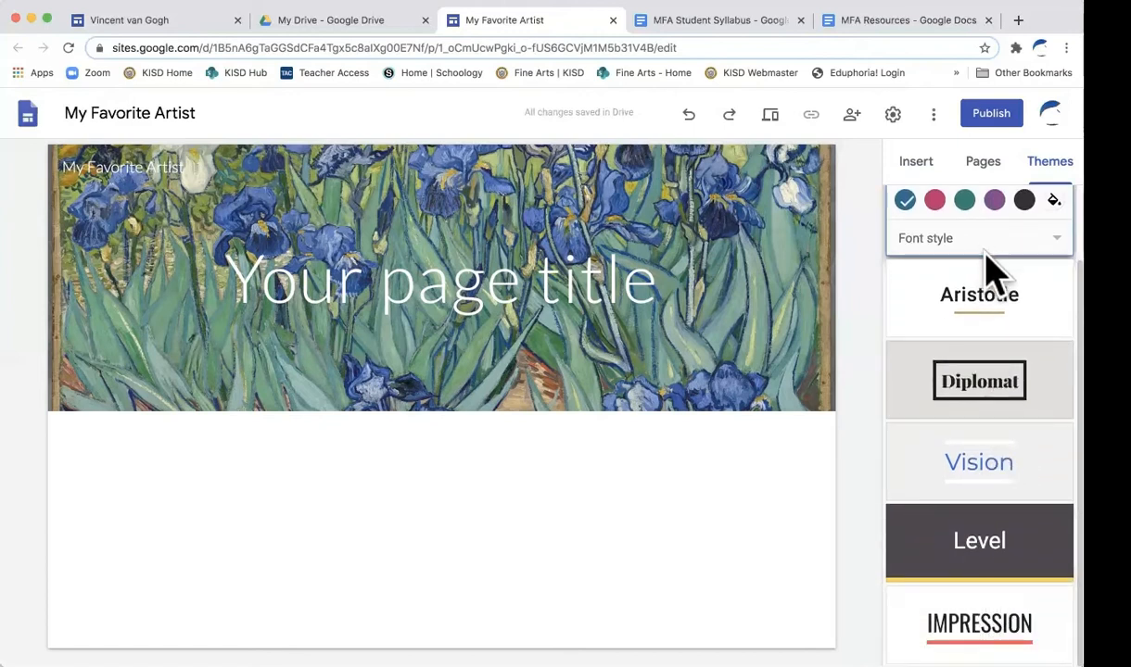
scroll(977, 329, "up", 1)
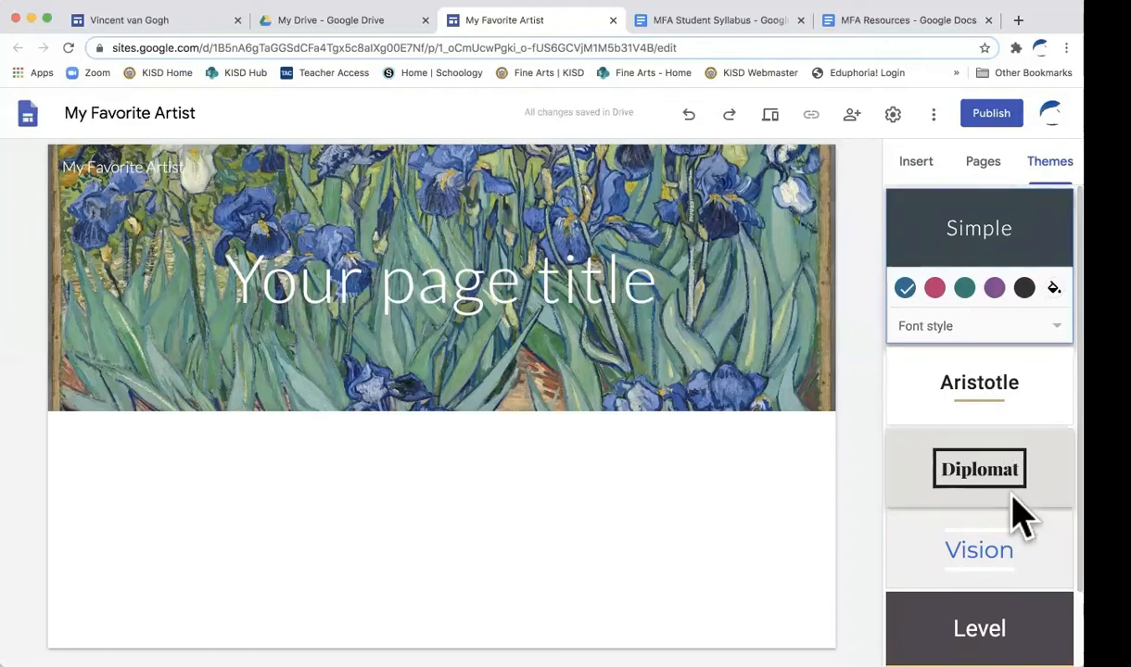
scroll(1009, 535, "down", 1)
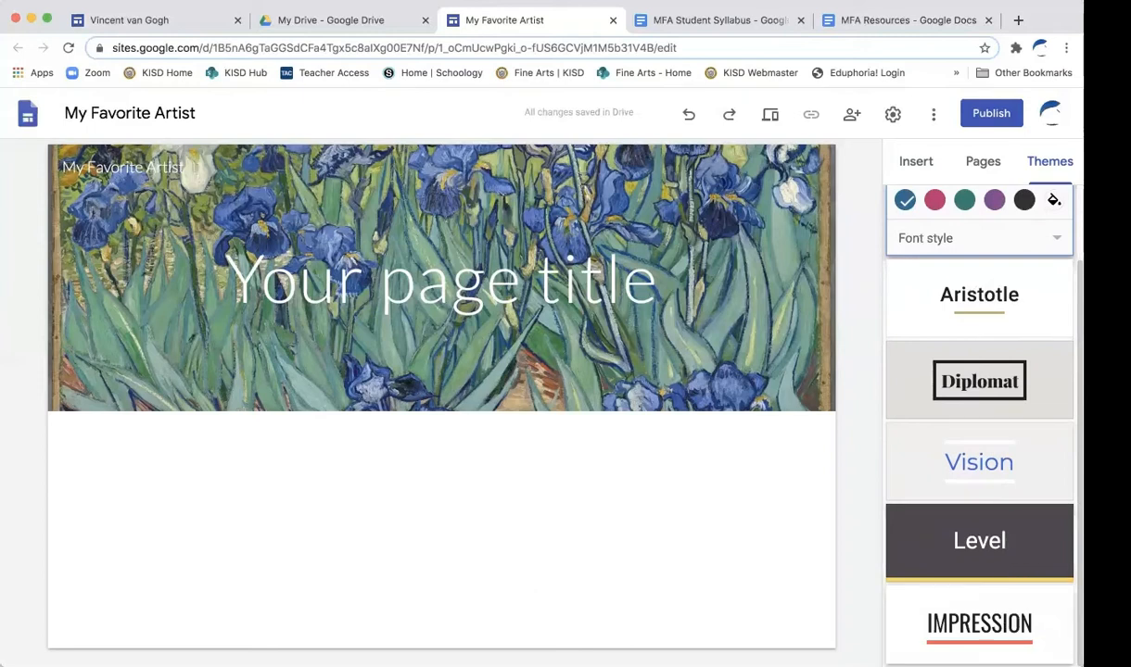
left_click(978, 623)
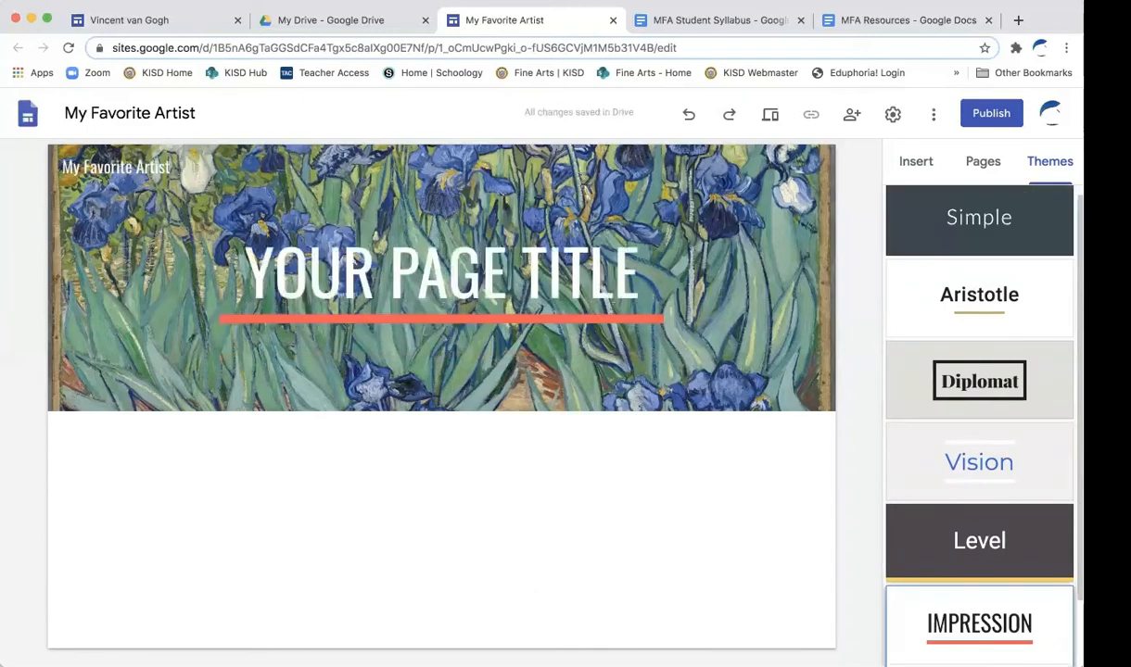
left_click(1005, 493)
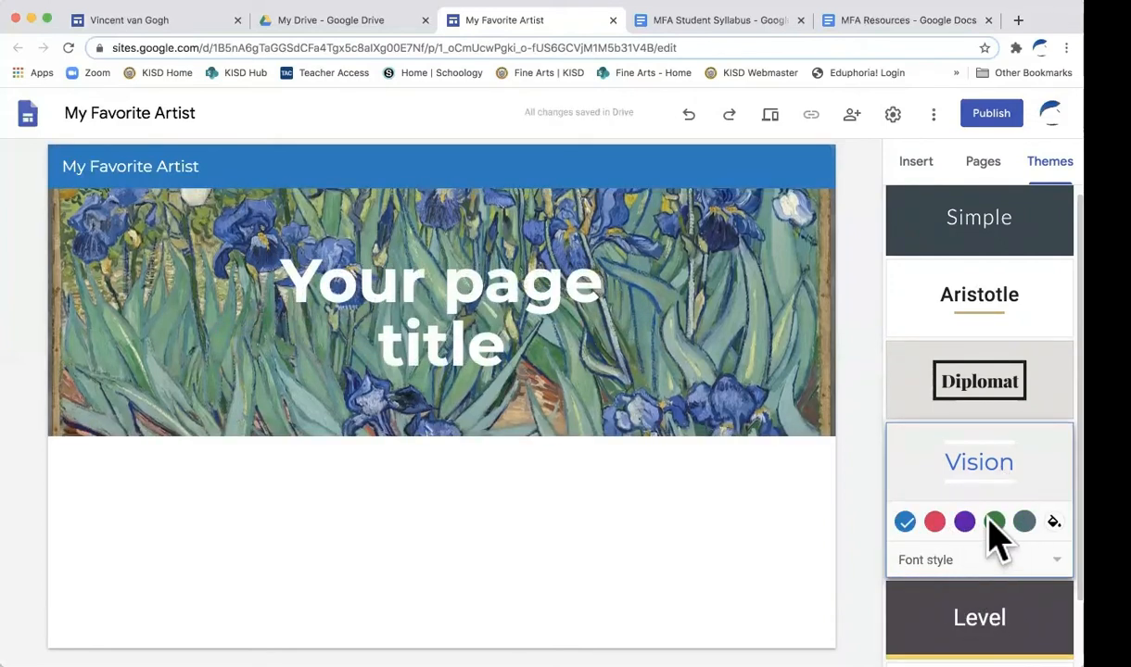
scroll(997, 590, "down", 2)
left_click(997, 611)
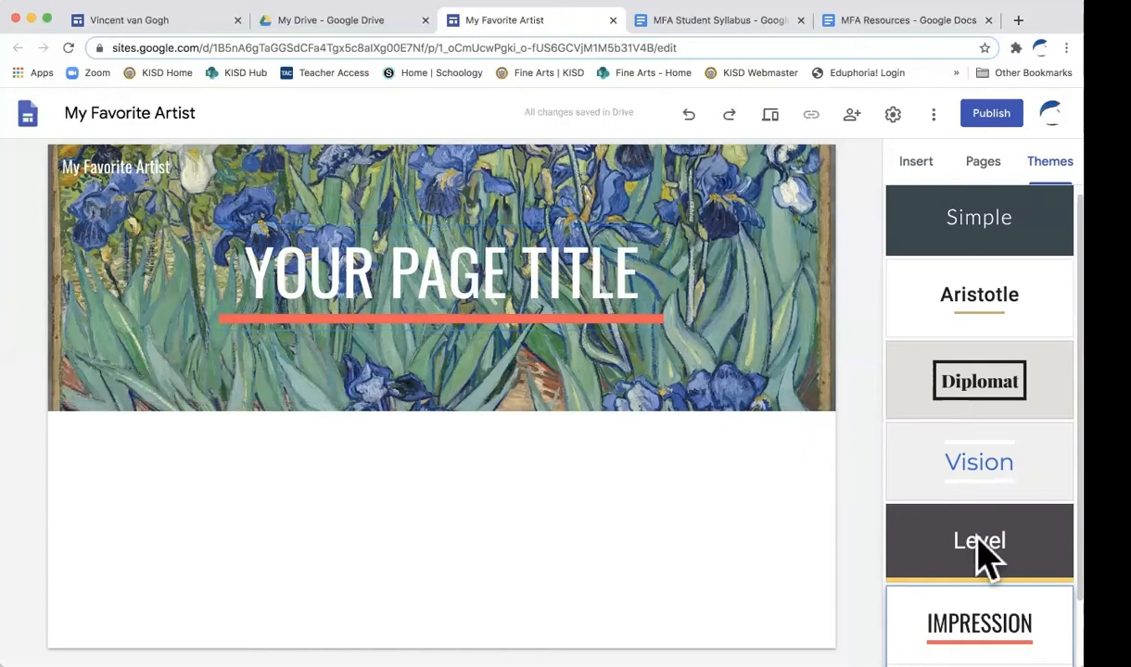
Try the Impression theme's yellow, green, blue-gray and dark gray preset accent colors.
scroll(1011, 543, "down", 2)
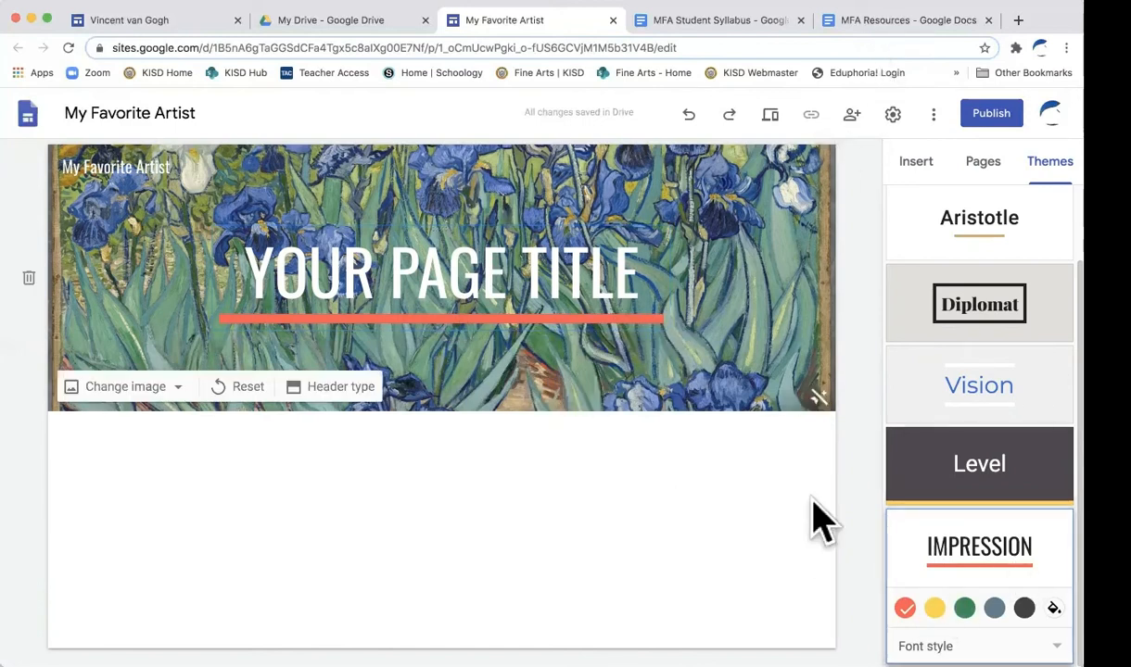
left_click(935, 609)
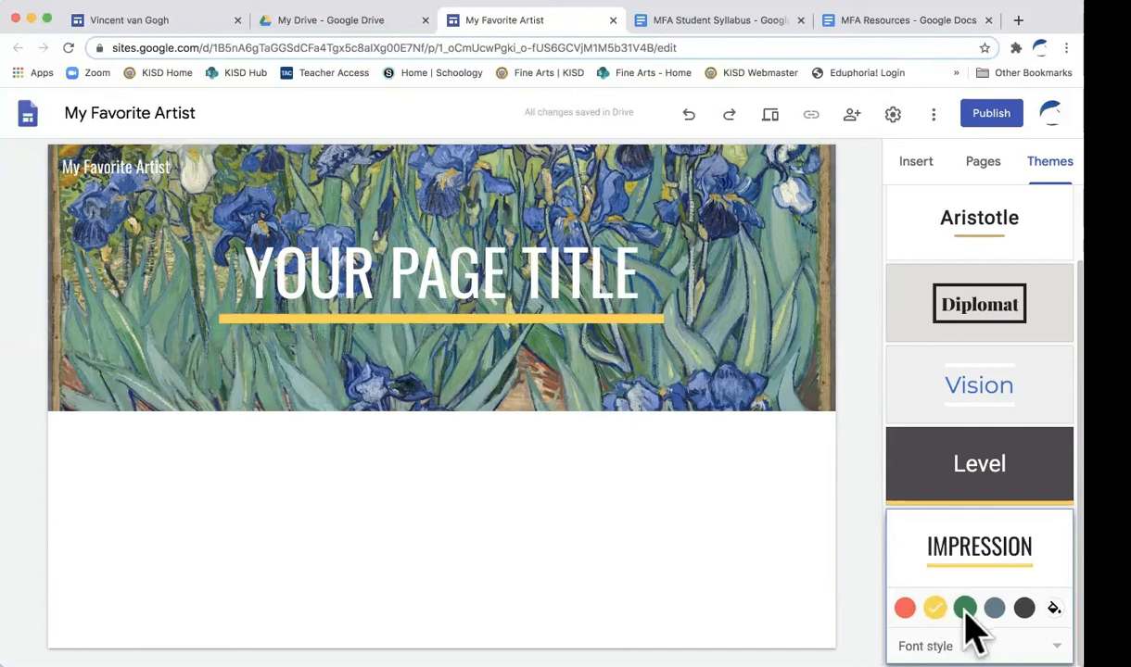
left_click(964, 609)
left_click(994, 609)
left_click(1023, 610)
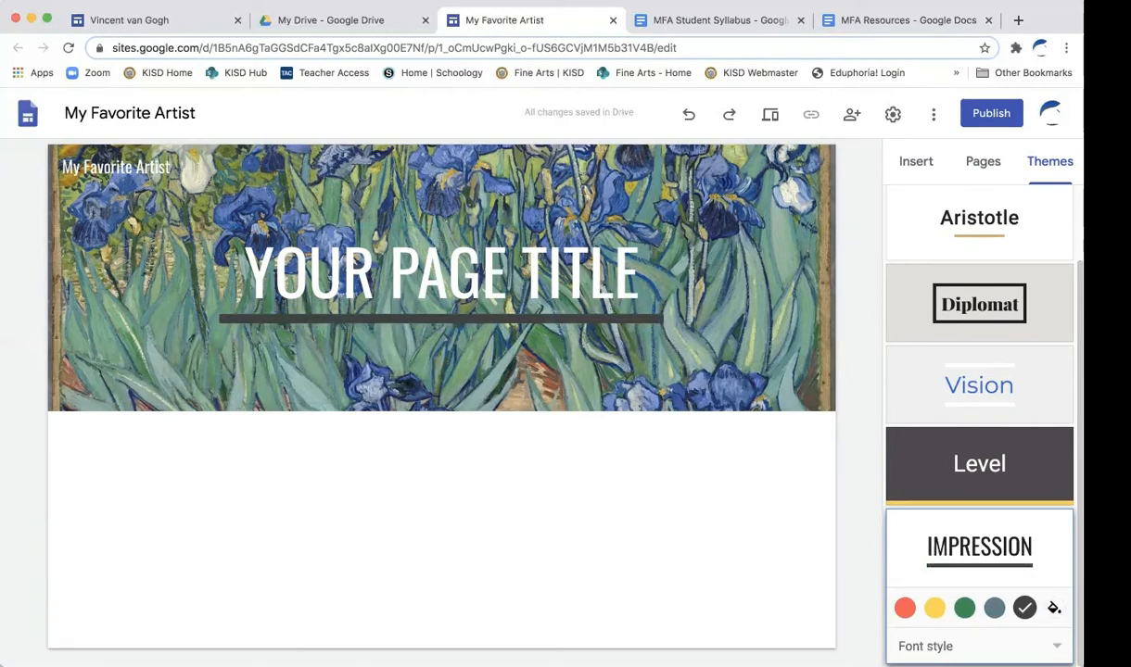
Give the Impression theme a custom dark blue accent color, #34289b.
left_click(1053, 608)
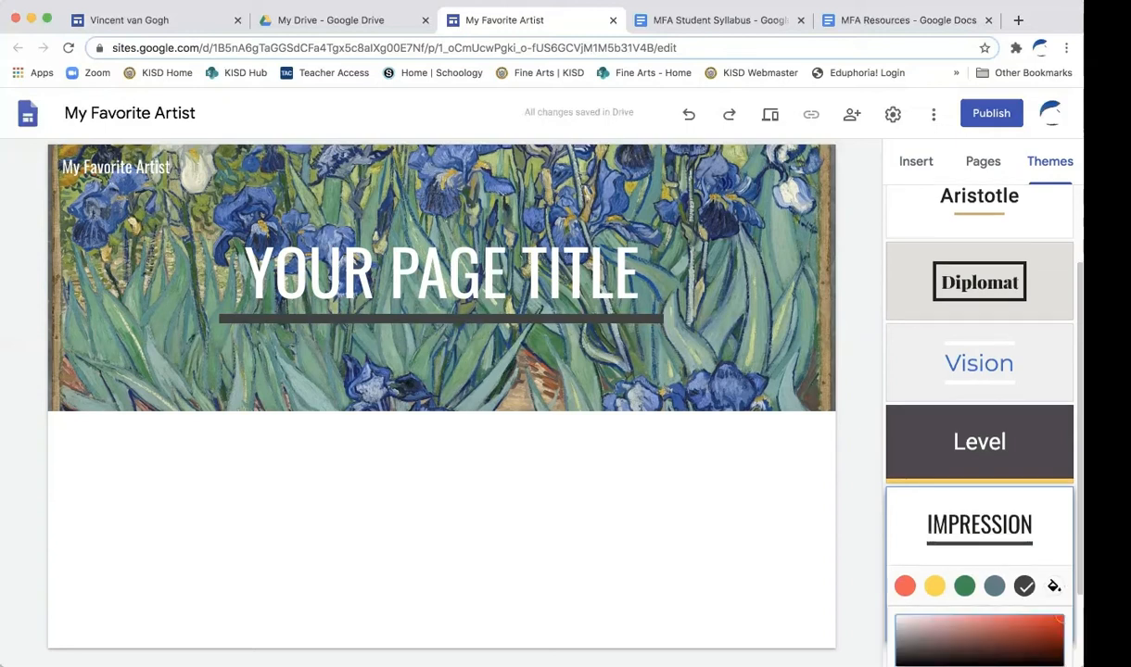
scroll(1022, 581, "down", 2)
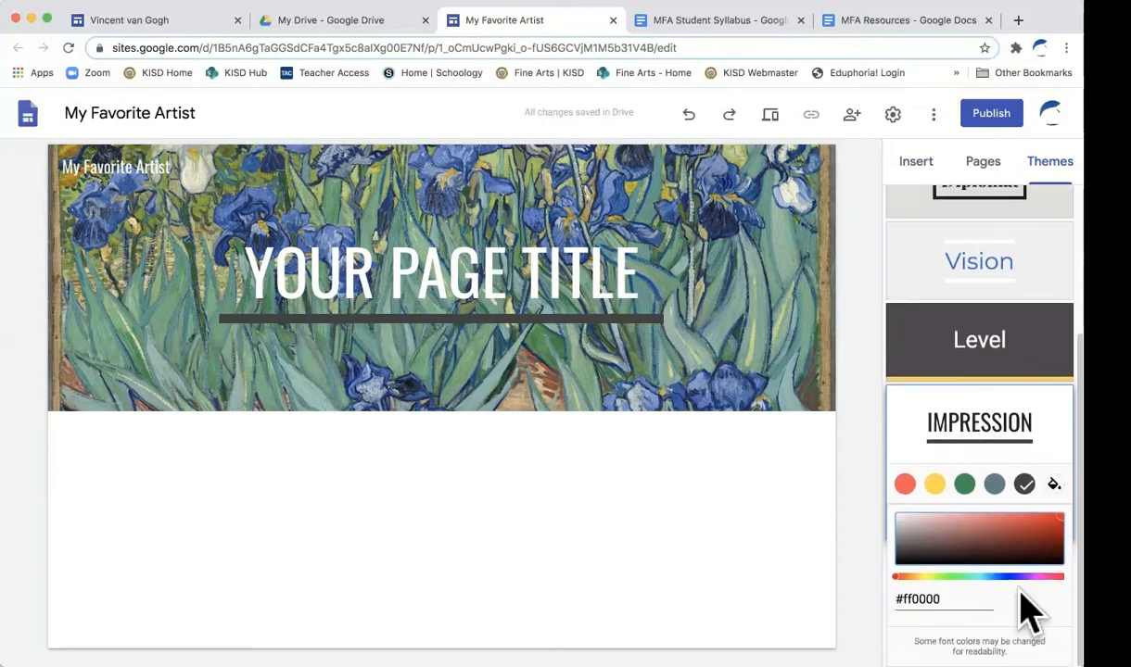
left_click(1011, 577)
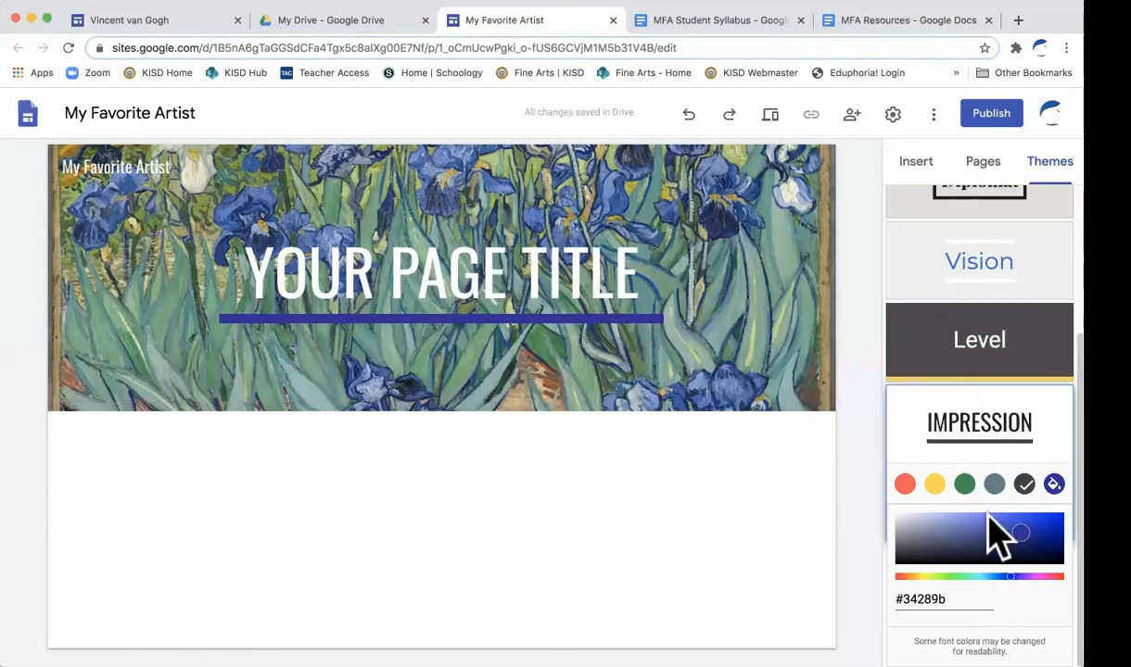
scroll(996, 535, "up", 3)
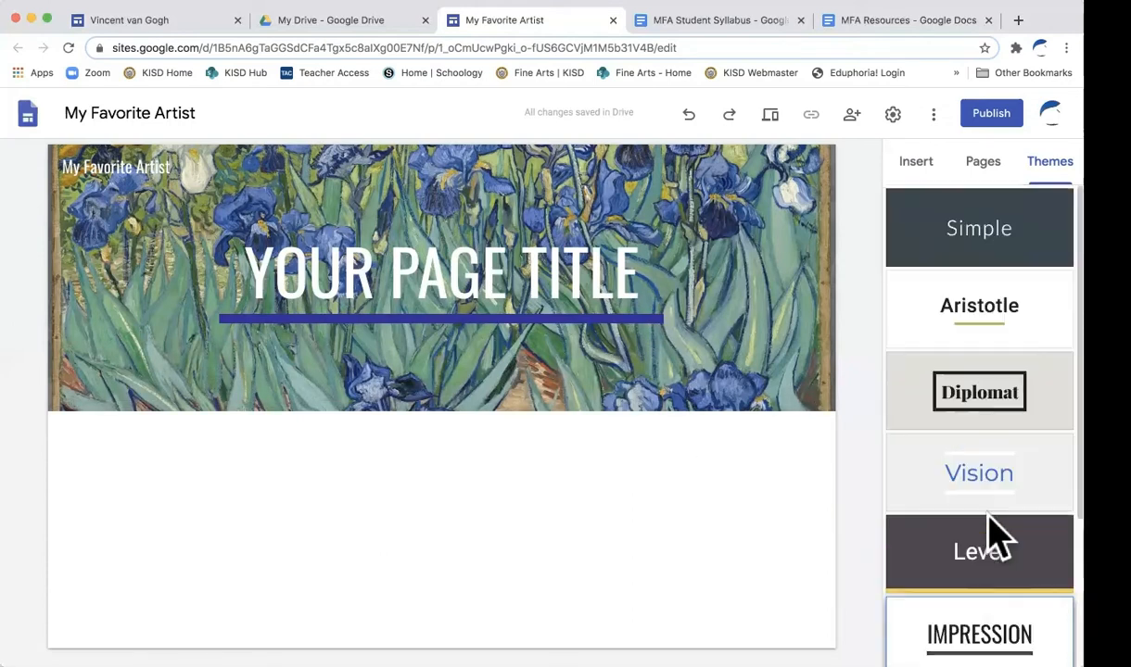
Replace the page title with "My Favorite Artist: Vincent van Gogh" and widen its text box on both sides to fit the title on two lines.
left_click(916, 165)
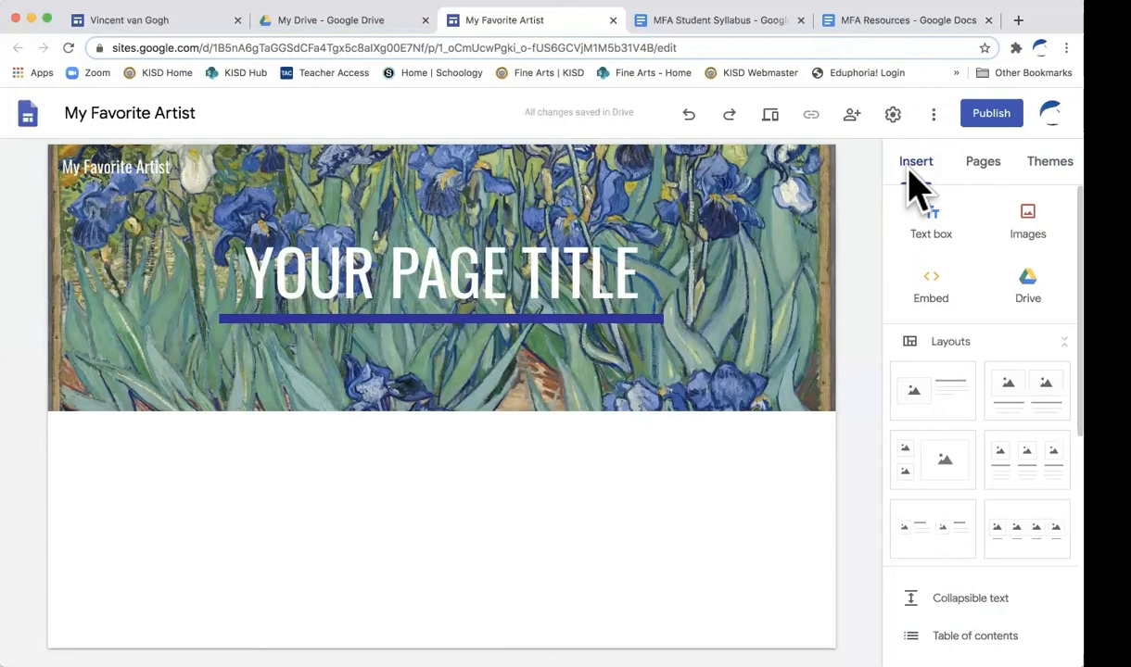
left_click(451, 273)
triple_click(451, 273)
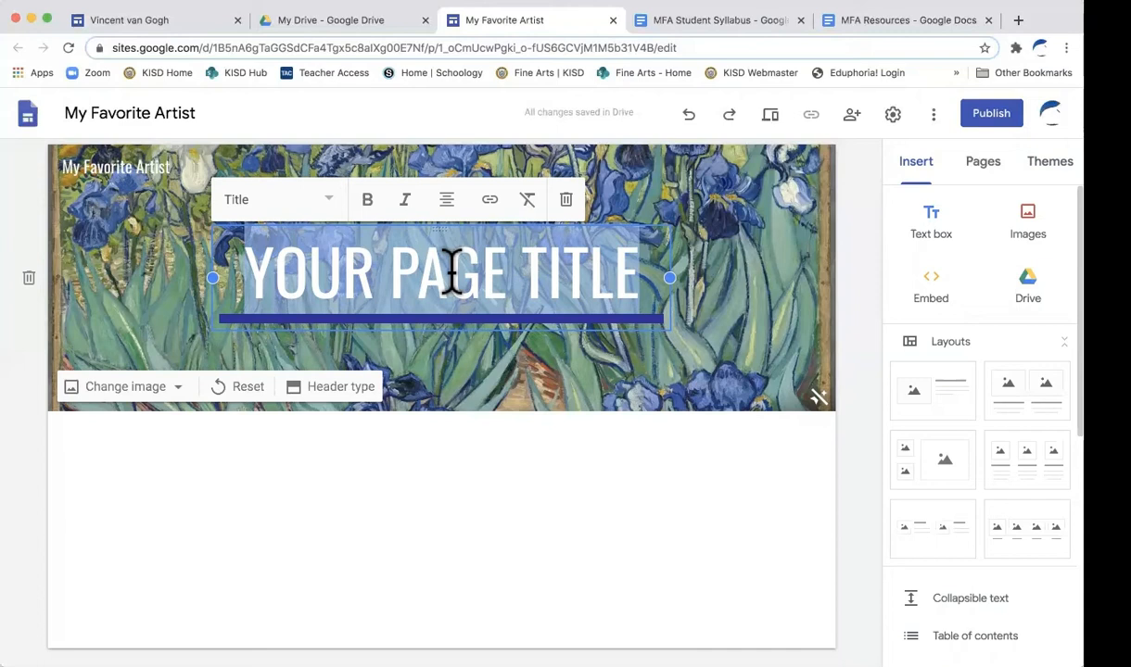
type("M")
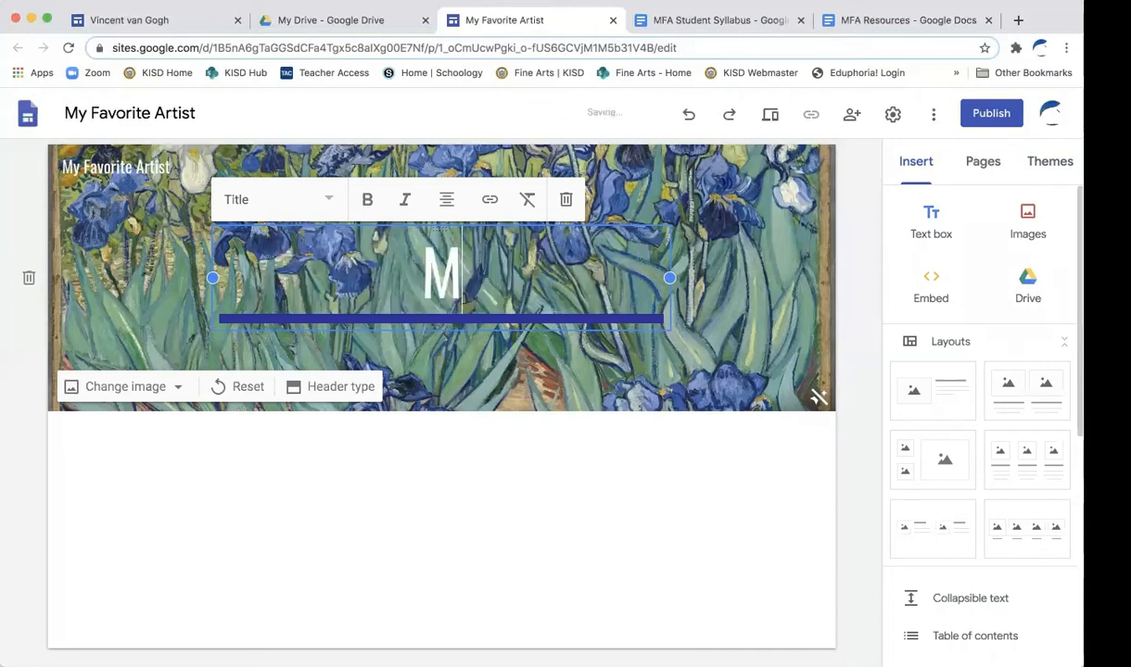
type("Y FAVO")
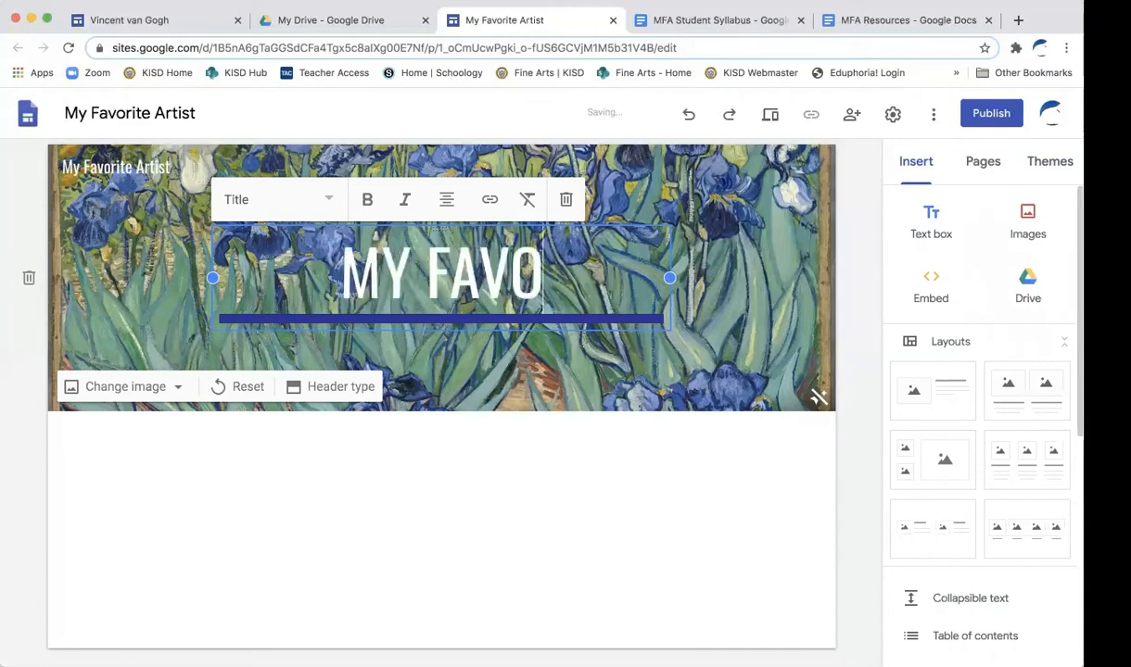
type("RITE A")
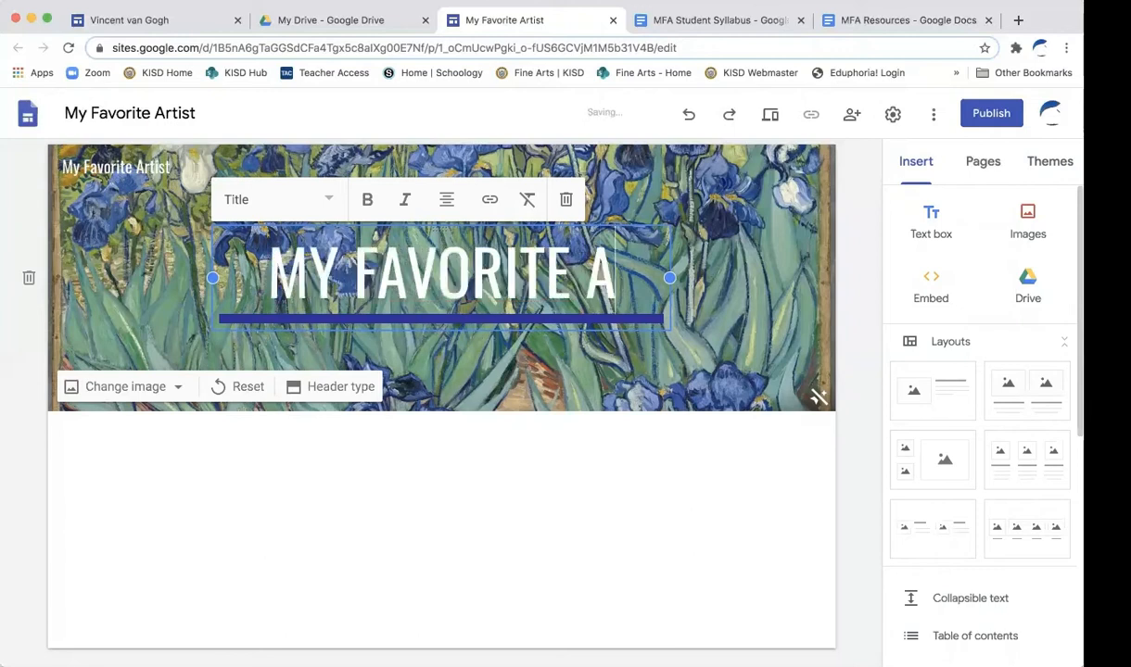
type("RTIST:")
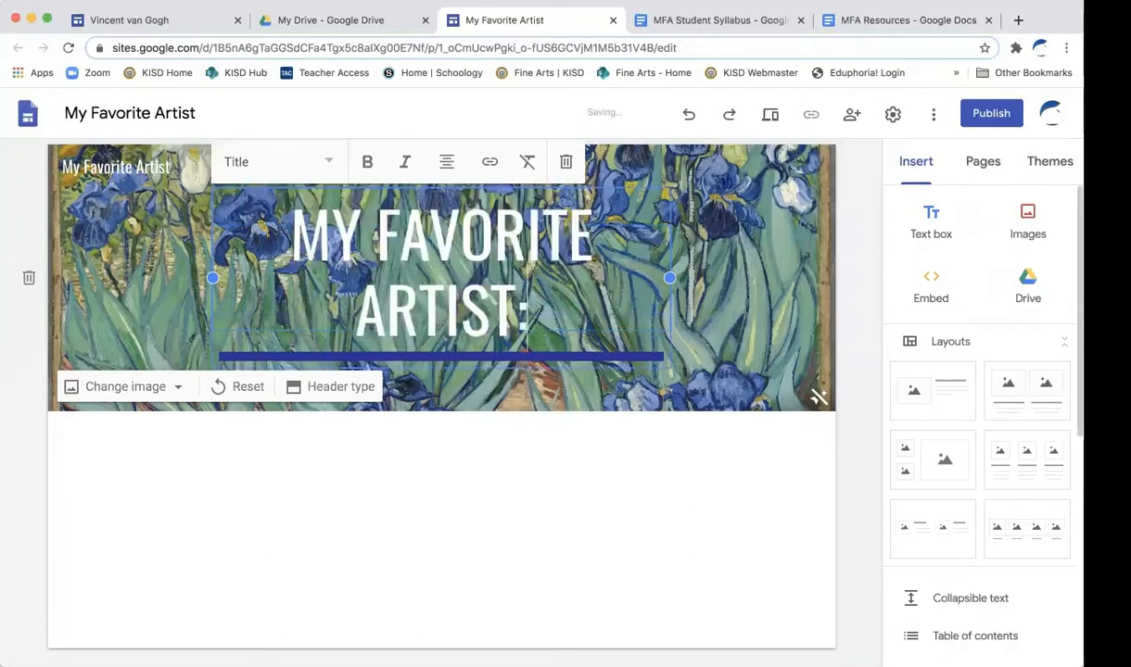
type(" VINCENT")
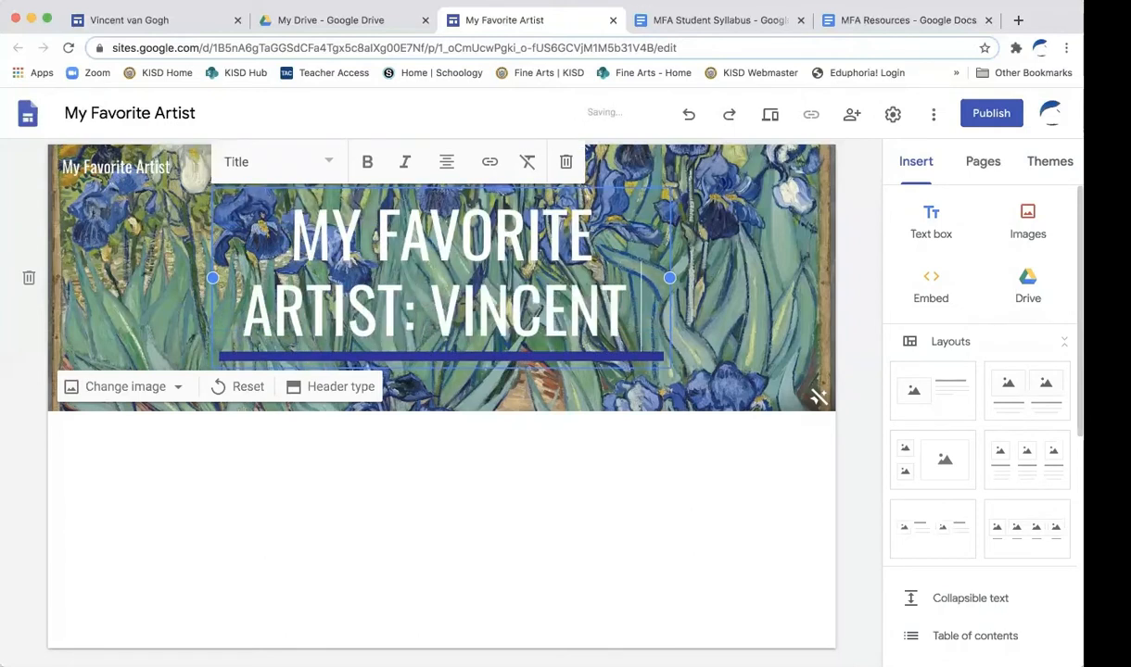
type(" VAN GOGH")
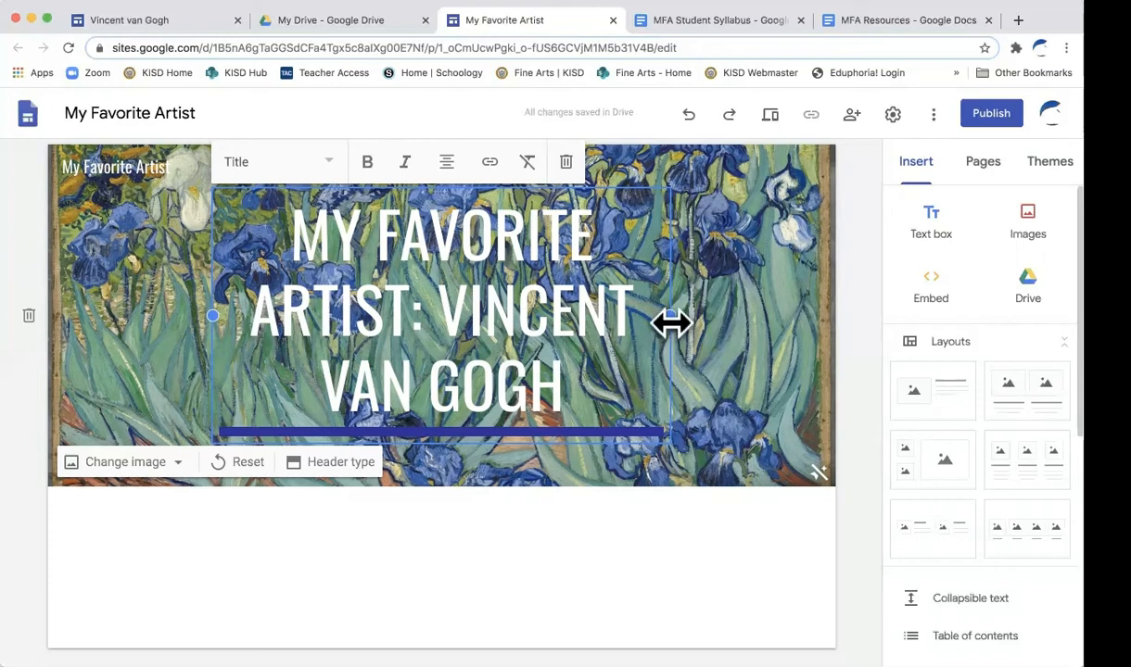
left_click_drag(671, 320, 762, 315)
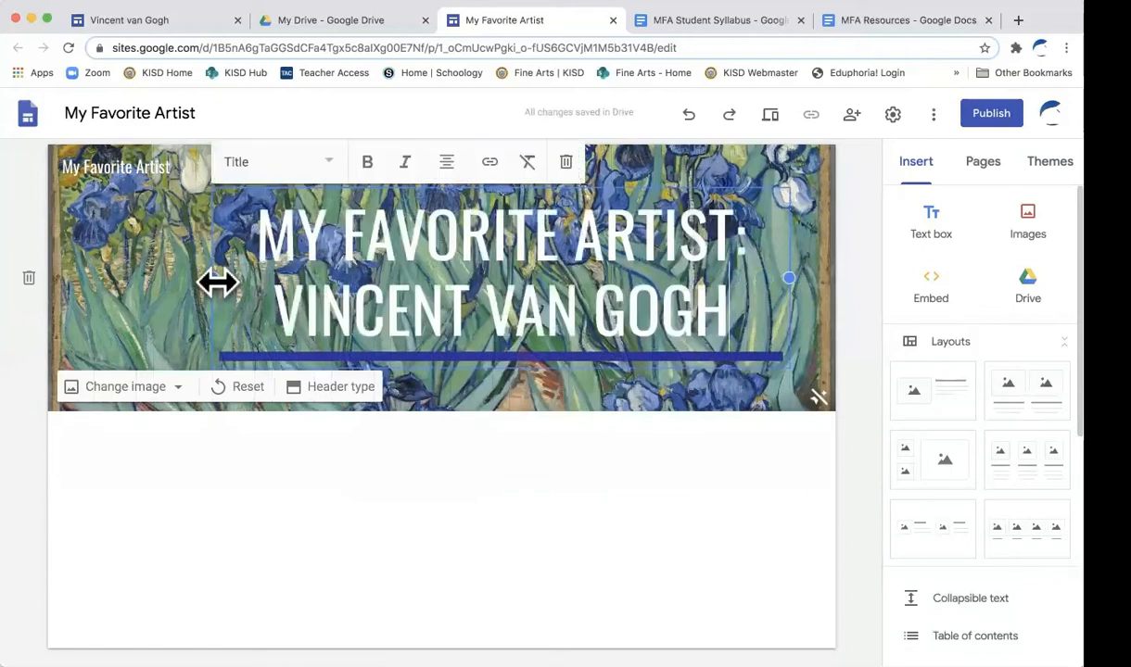
left_click_drag(217, 283, 111, 278)
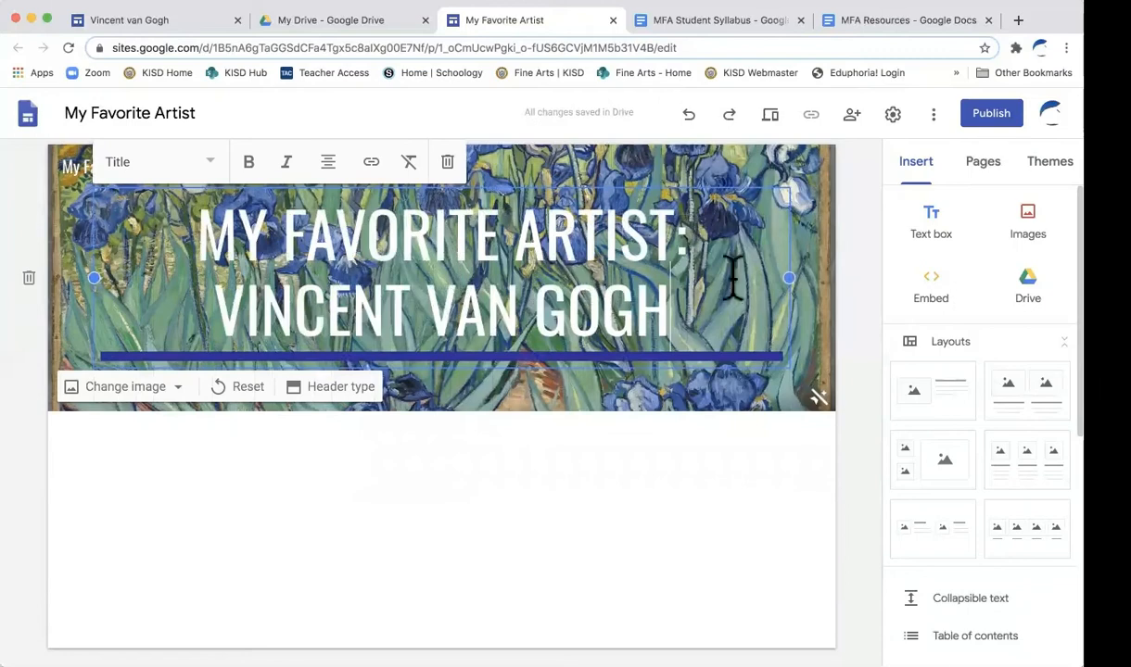
Try narrowing the title box and shifting it toward the header's right side, and return it to the wide, centered placement.
left_click_drag(793, 278, 542, 283)
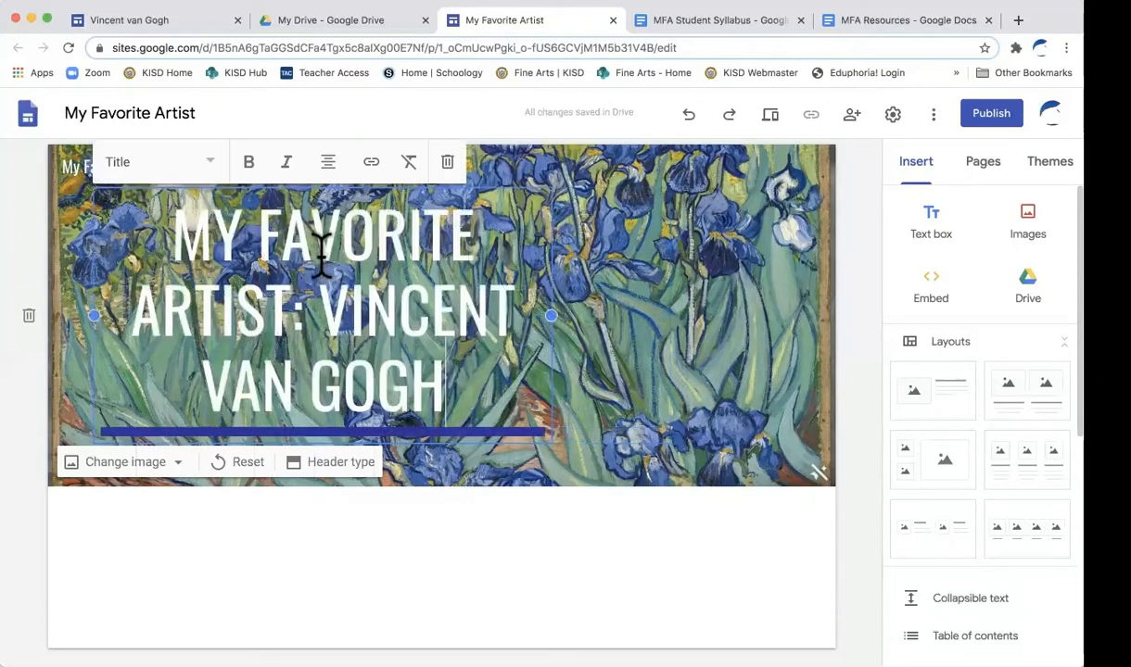
left_click_drag(506, 195, 559, 268)
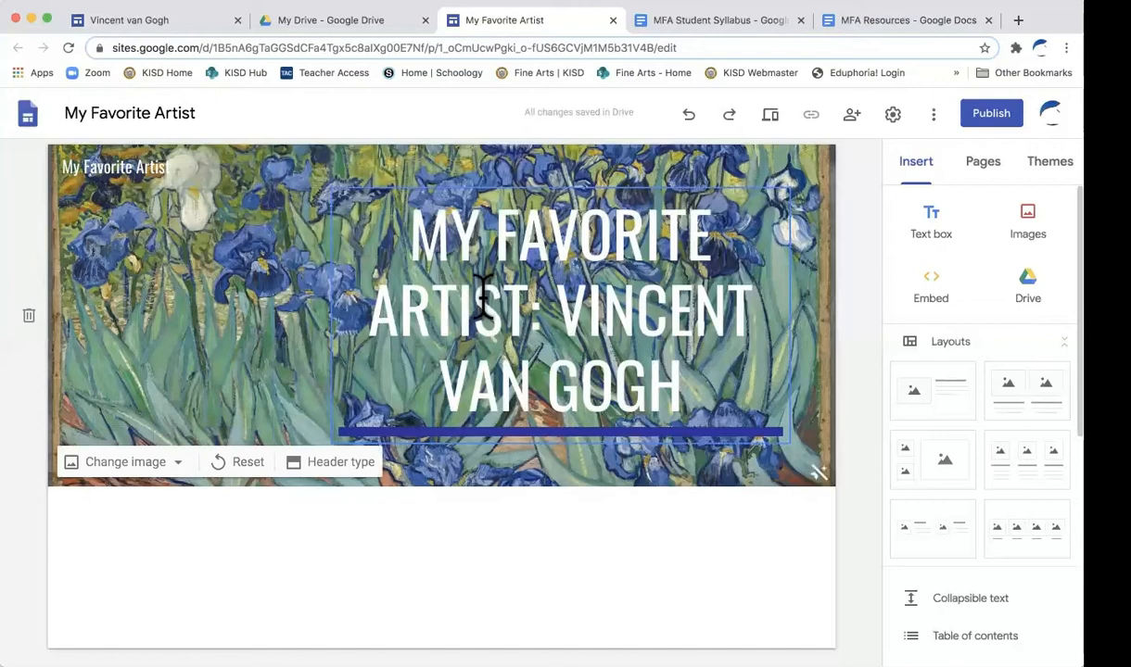
left_click(342, 333)
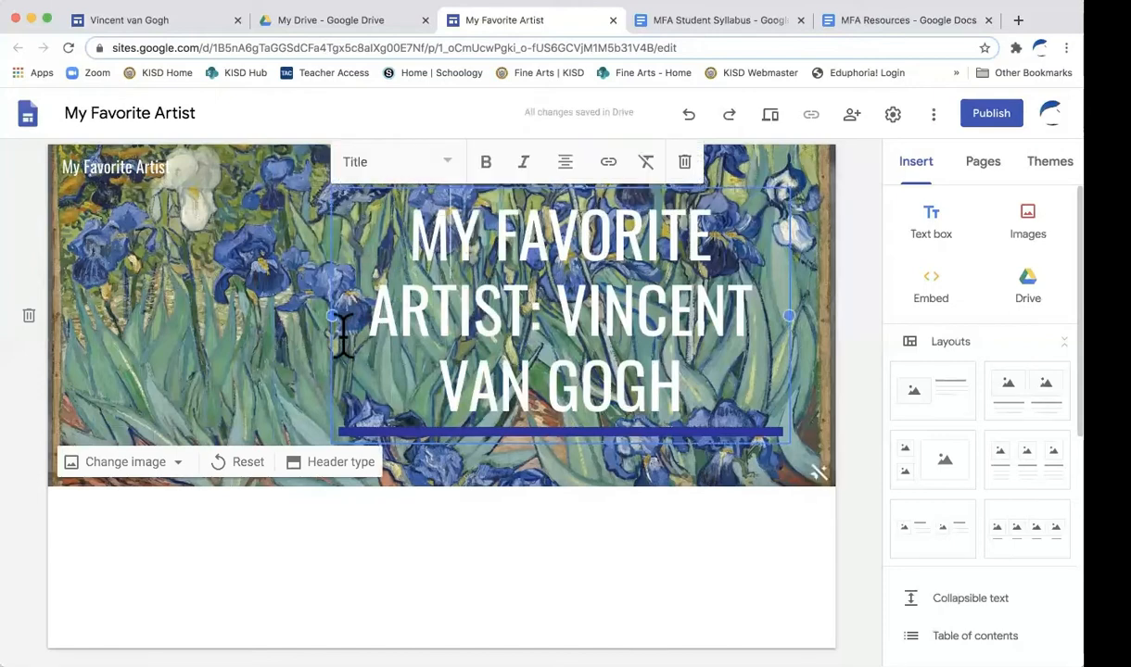
left_click_drag(333, 321, 142, 300)
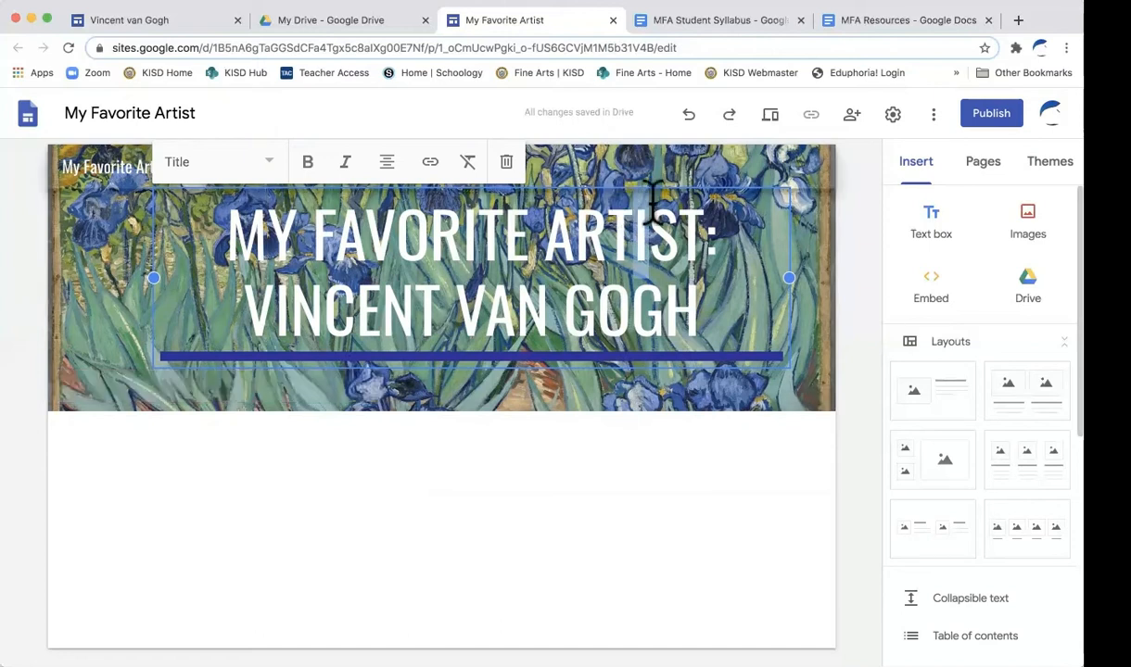
left_click_drag(790, 254, 358, 275)
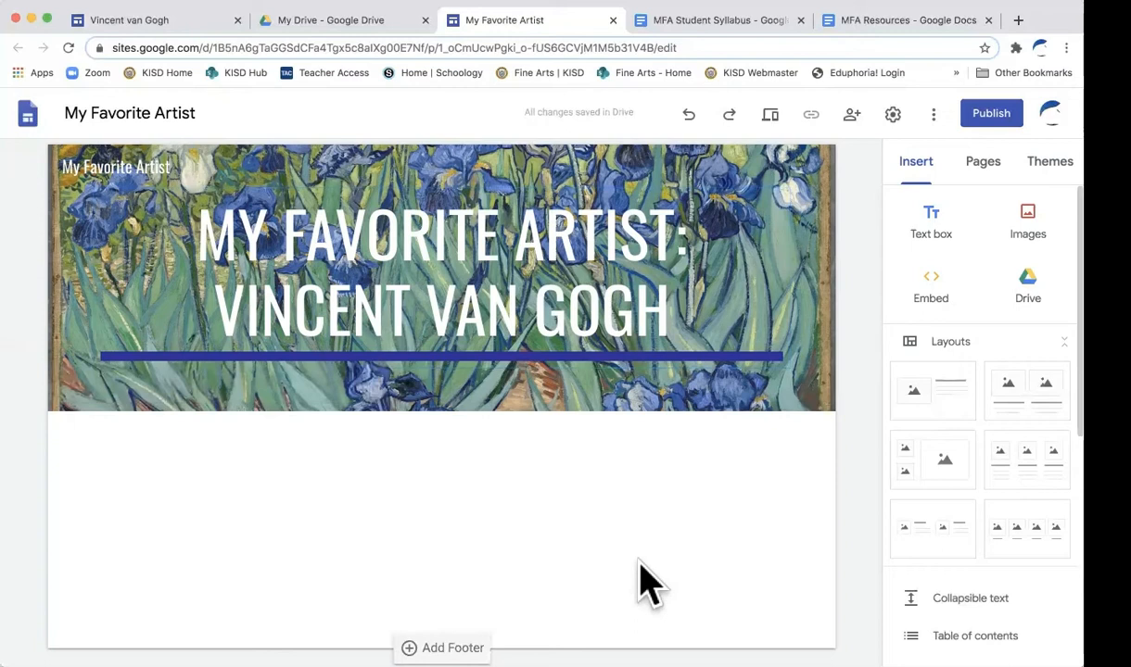
Switch to the finished Vincent van Gogh example site and examine the sections of its home page.
left_click(149, 20)
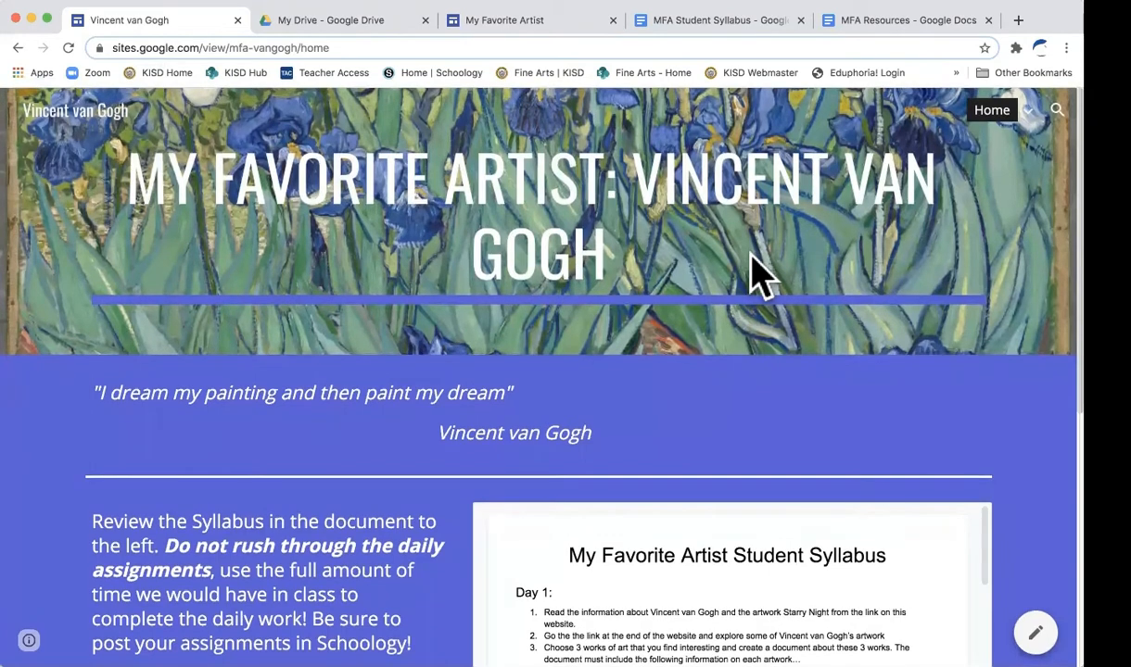
scroll(755, 274, "down", 5)
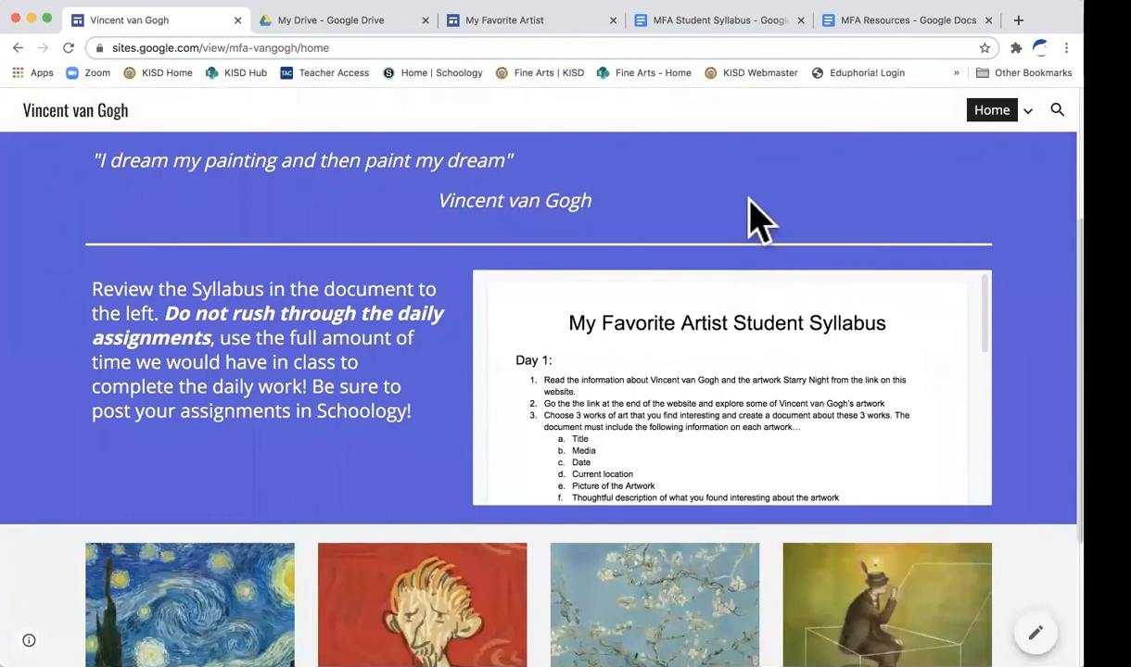
scroll(755, 222, "up", 5)
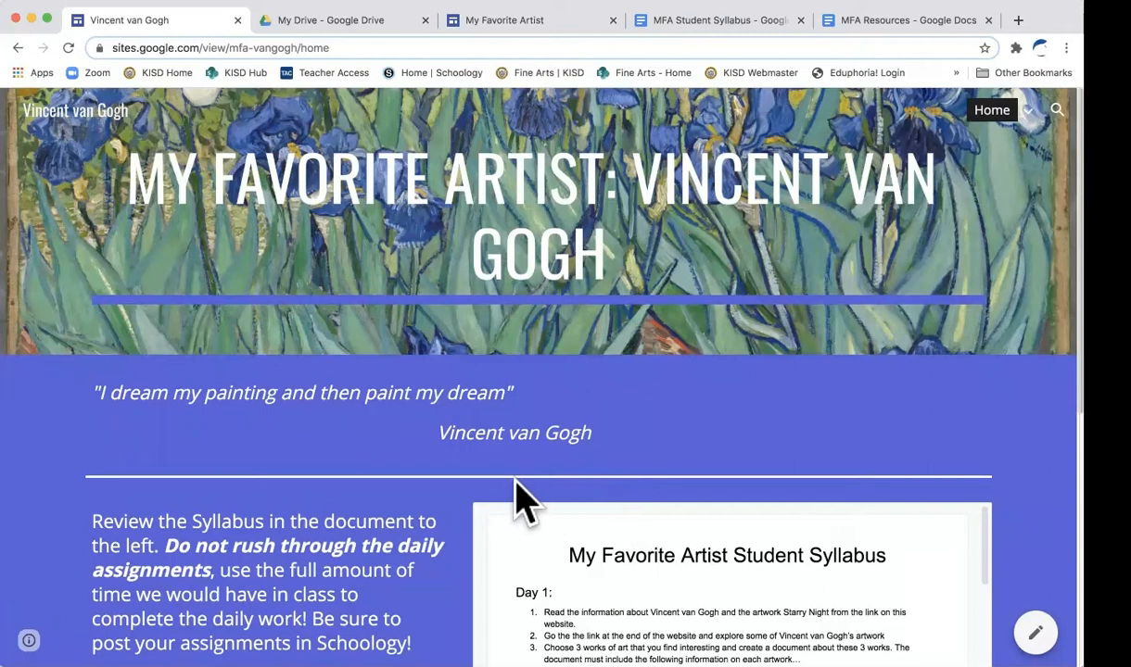
Examine the example home page's quote, embedded student syllabus and row of linked day images.
scroll(689, 444, "down", 3)
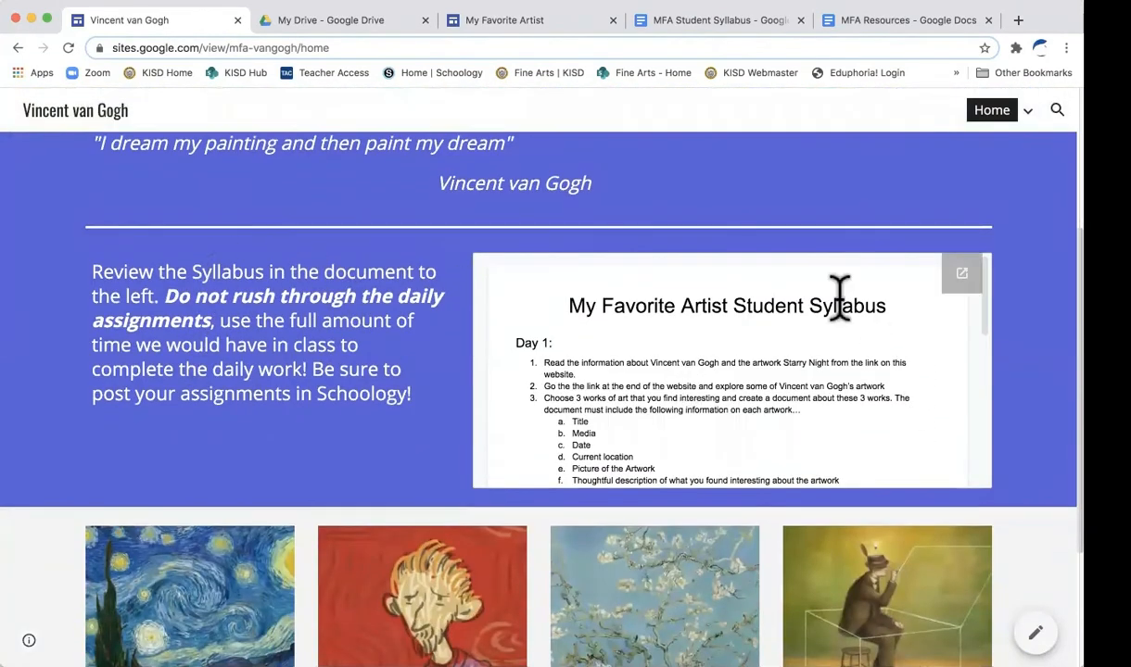
scroll(366, 459, "down", 5)
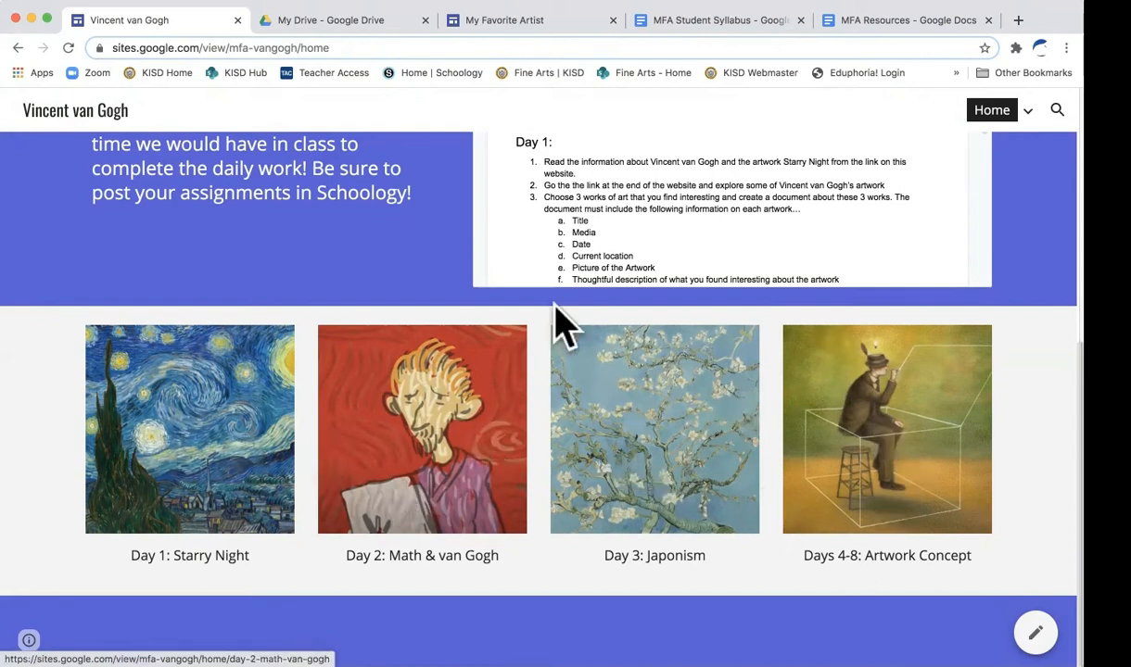
scroll(651, 208, "down", 6)
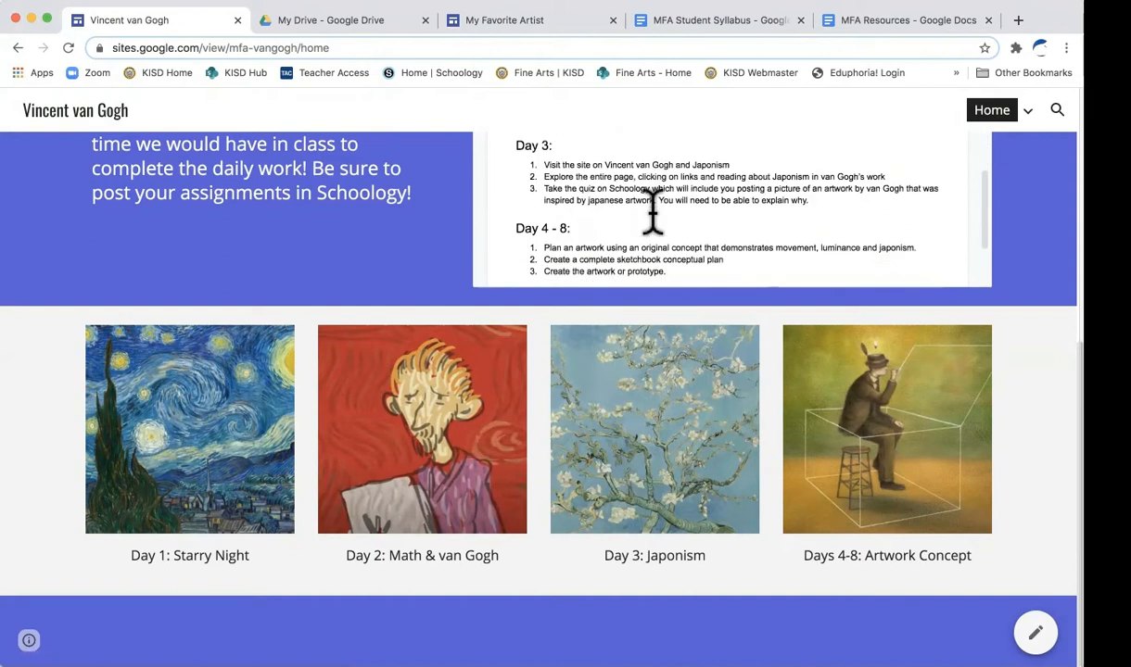
scroll(652, 208, "down", 2)
scroll(651, 210, "up", 8)
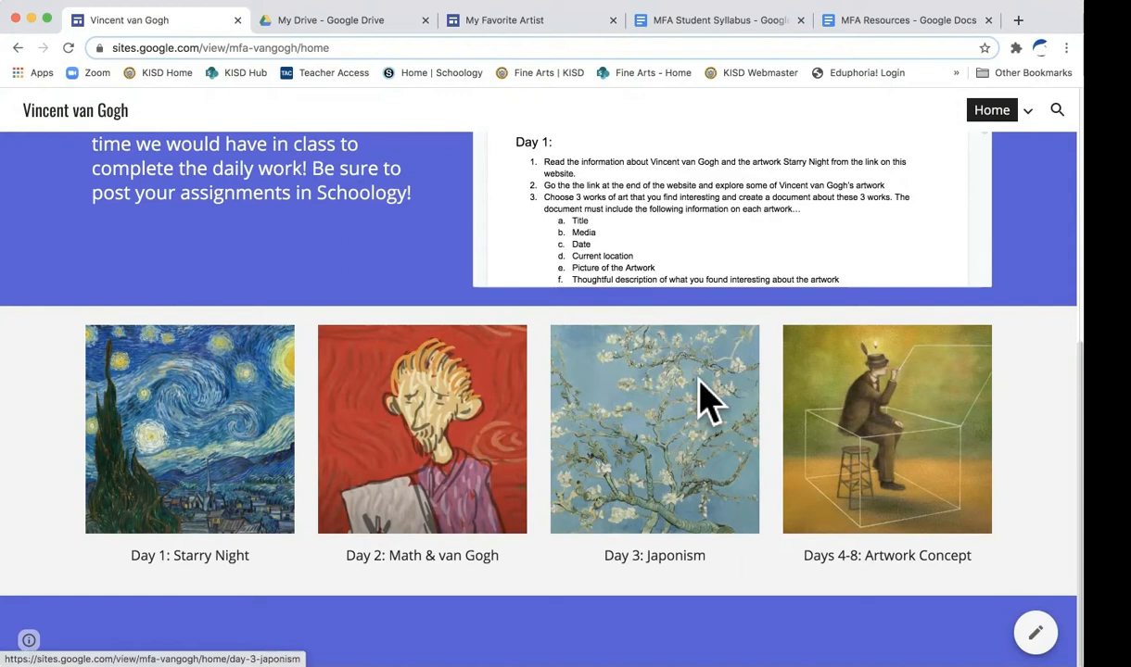
scroll(366, 240, "up", 5)
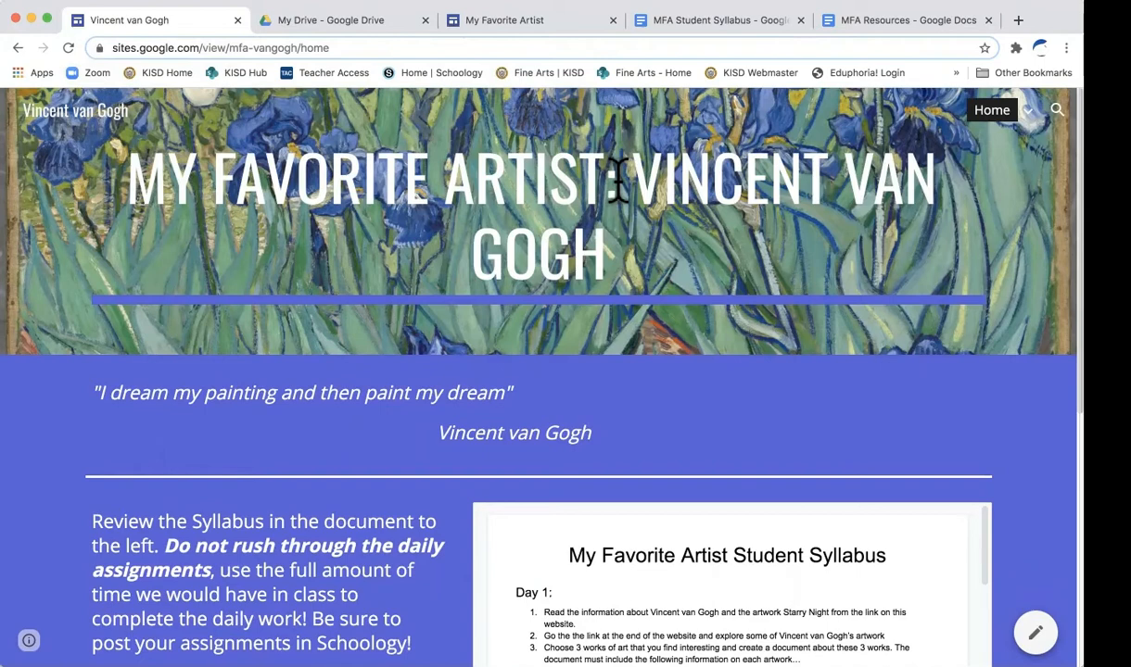
Switch back to the My Favorite Artist site in editing and insert an empty text box below the header.
left_click(559, 24)
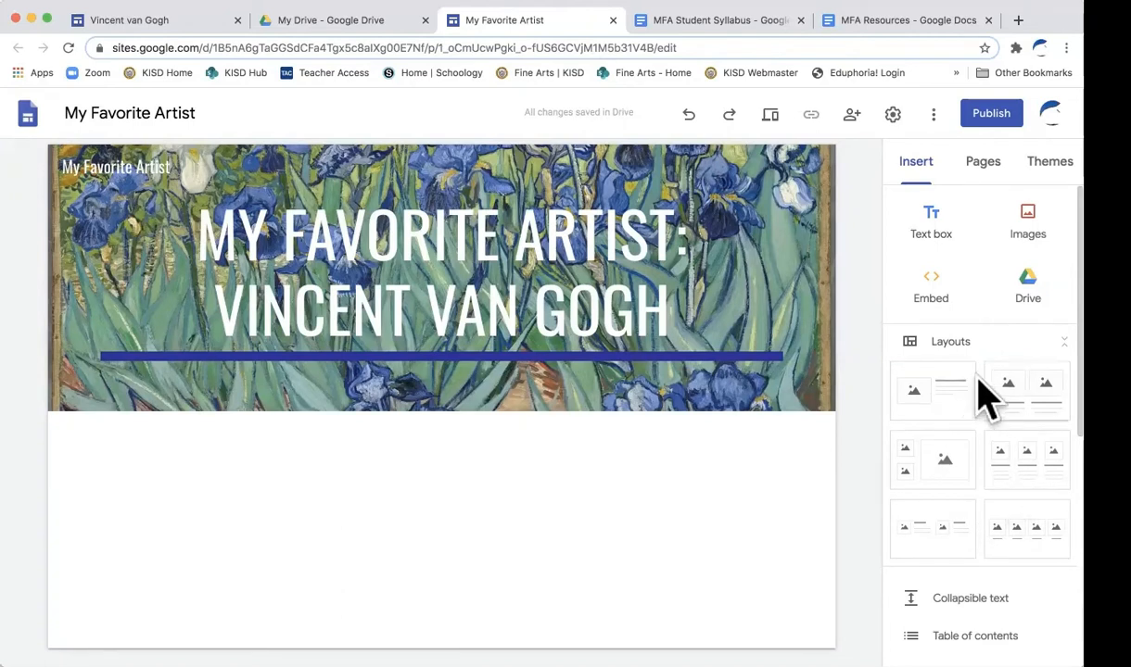
scroll(1003, 498, "down", 6)
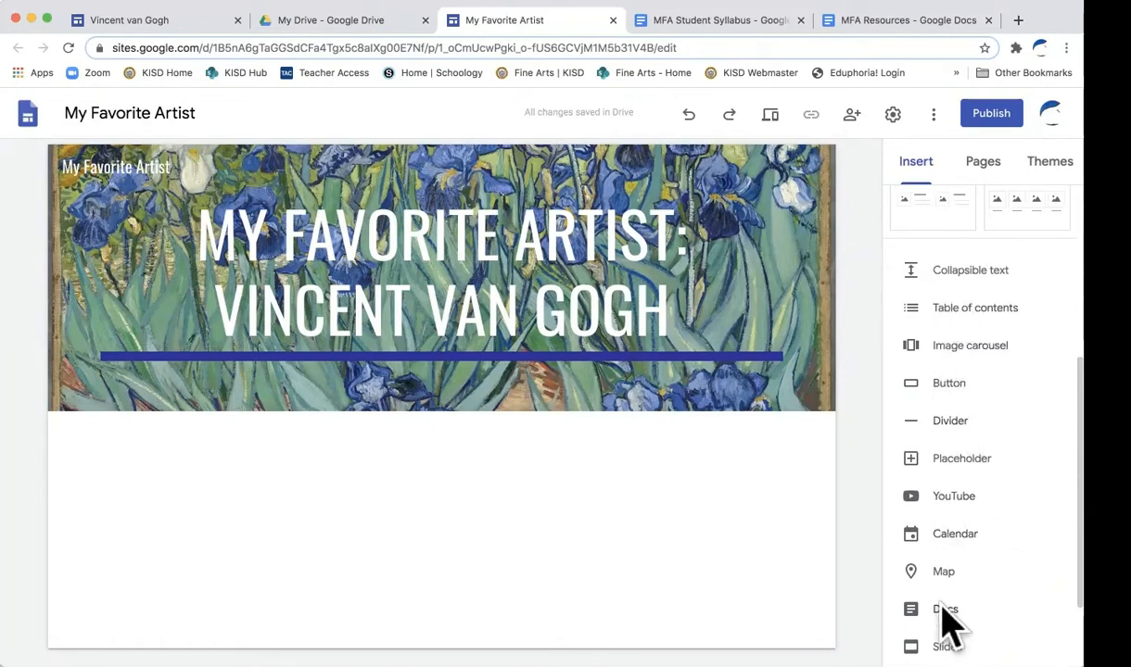
scroll(950, 621, "down", 2)
scroll(952, 628, "down", 1)
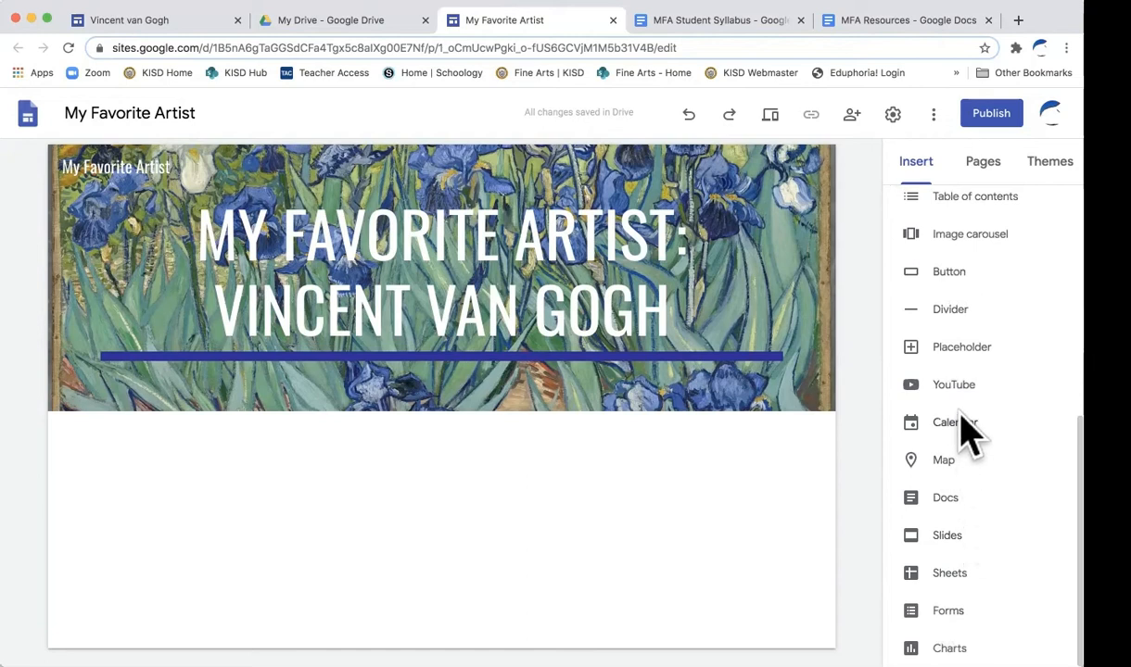
scroll(961, 434, "up", 4)
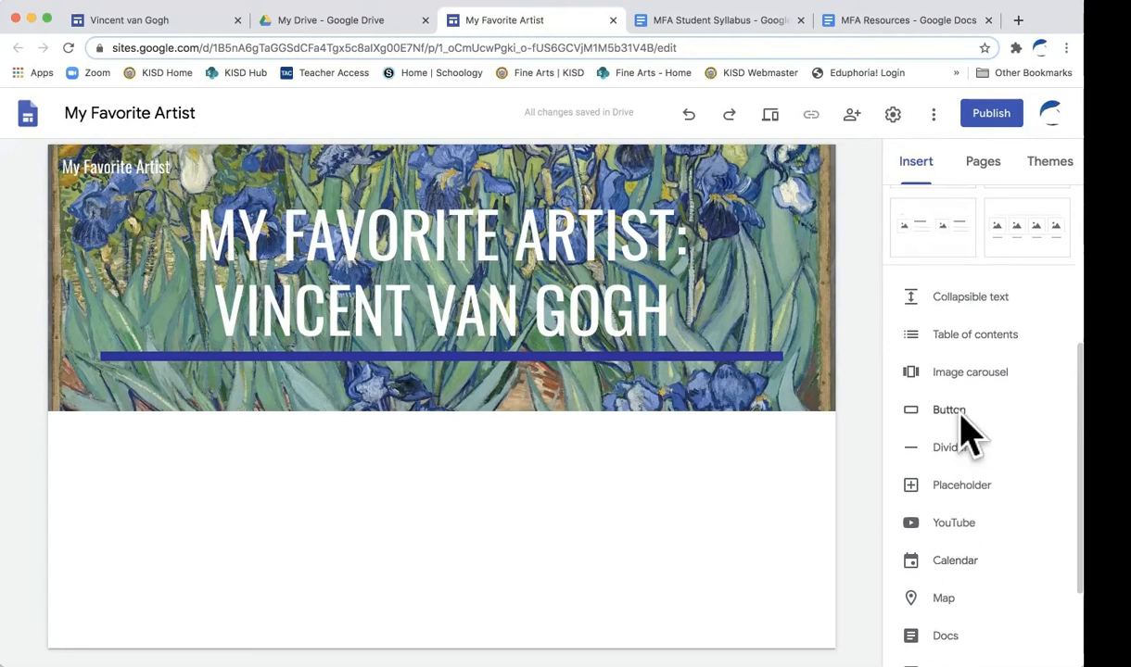
scroll(964, 371, "up", 5)
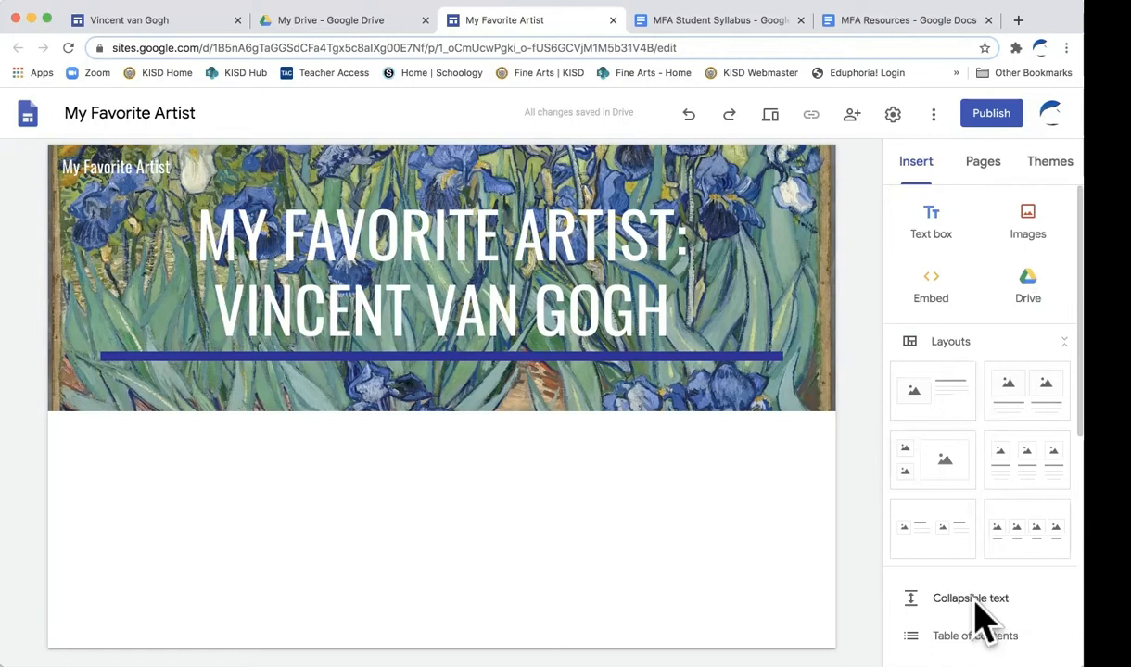
left_click(940, 226)
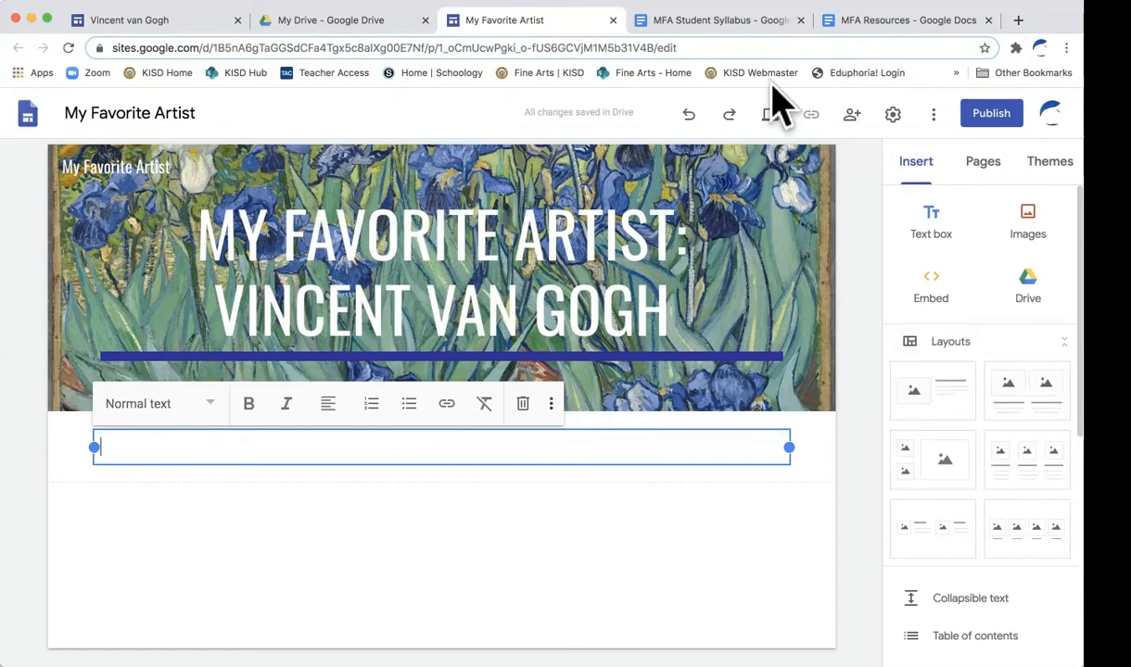
Copy the quote "I dream my painting and then paint my dream." from the MFA Resources document.
left_click(904, 21)
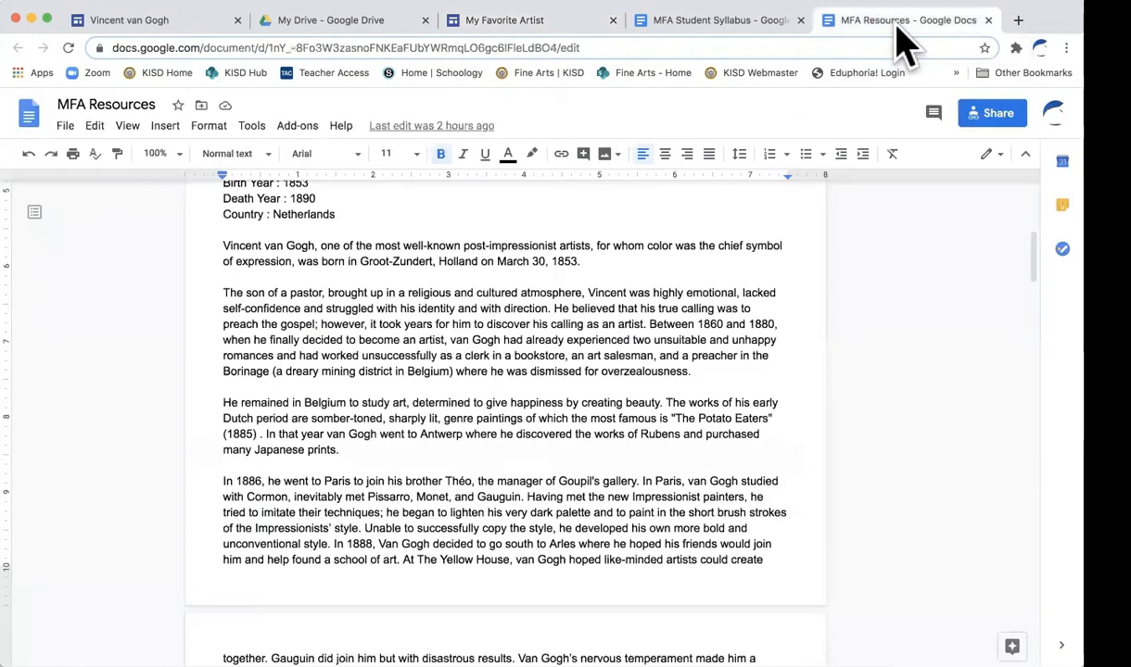
scroll(682, 298, "up", 5)
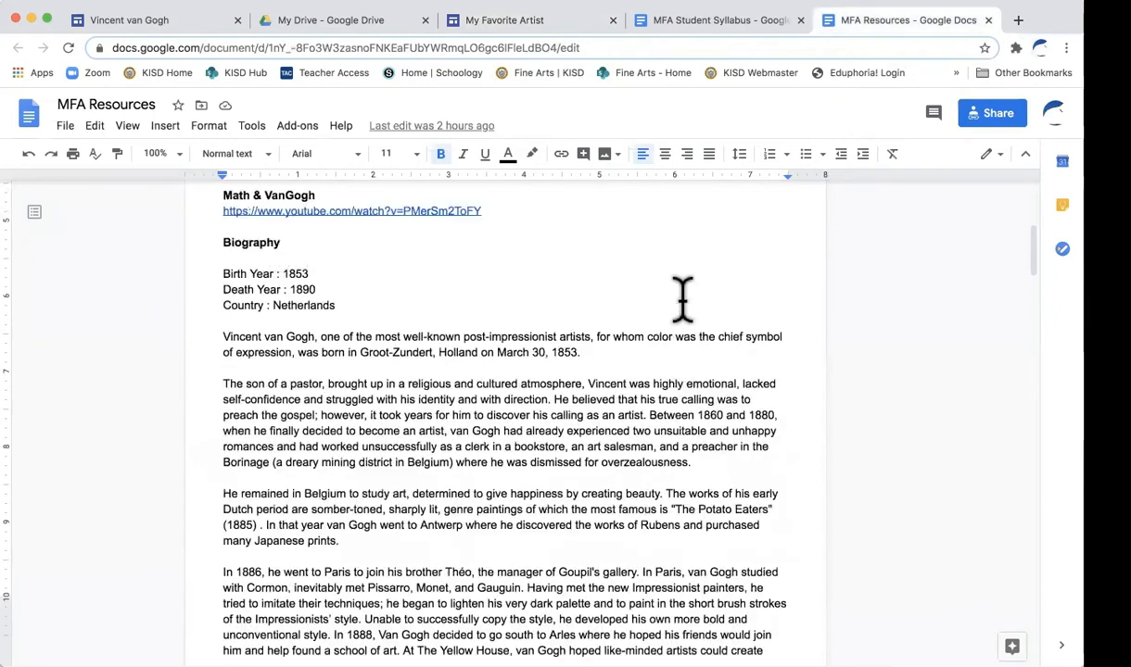
scroll(671, 371, "up", 3)
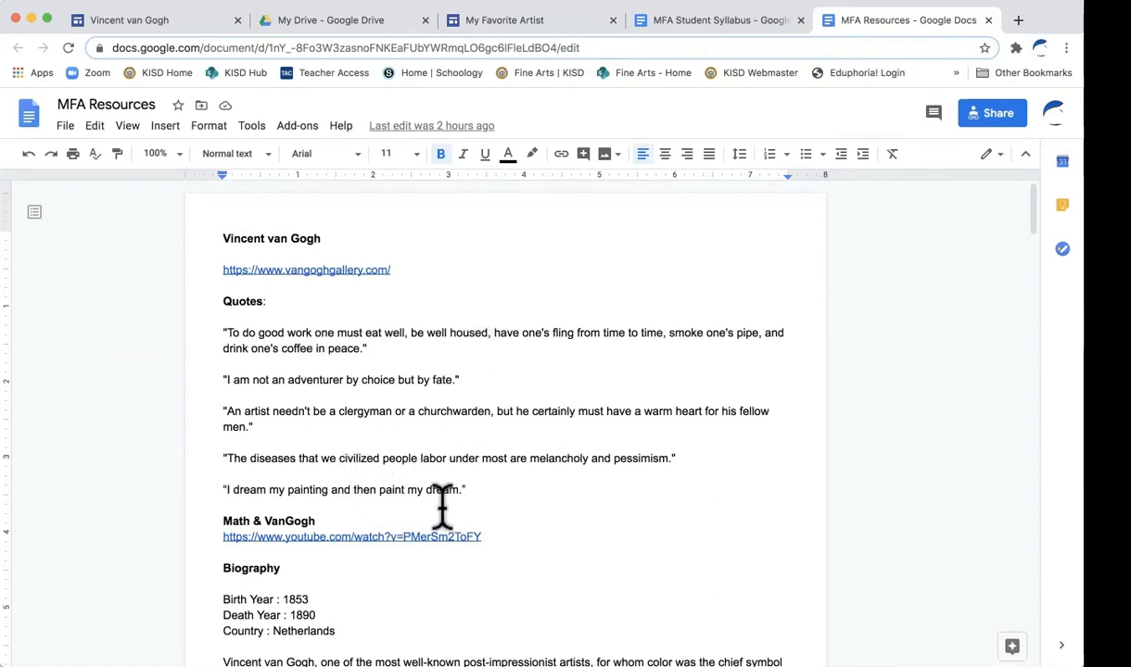
left_click_drag(223, 489, 464, 492)
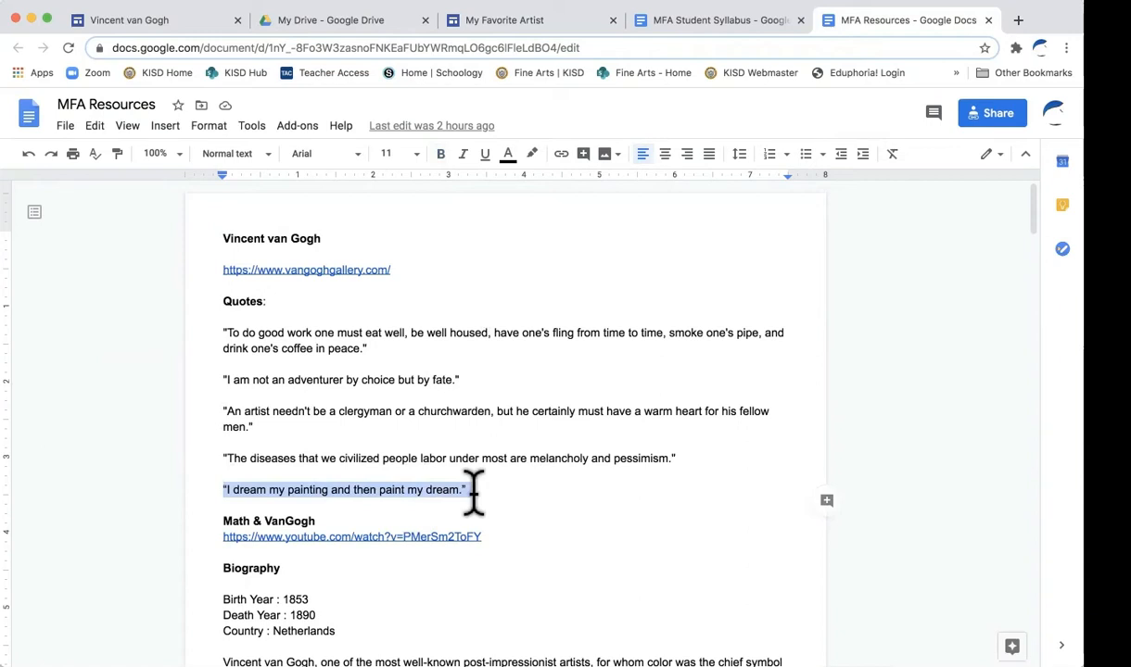
left_click_drag(473, 492, 533, 502)
key("super+c")
Paste the copied quote into the site's text box without trailing blank lines and add "Vincent van Vogh" on the line beneath it.
left_click(523, 30)
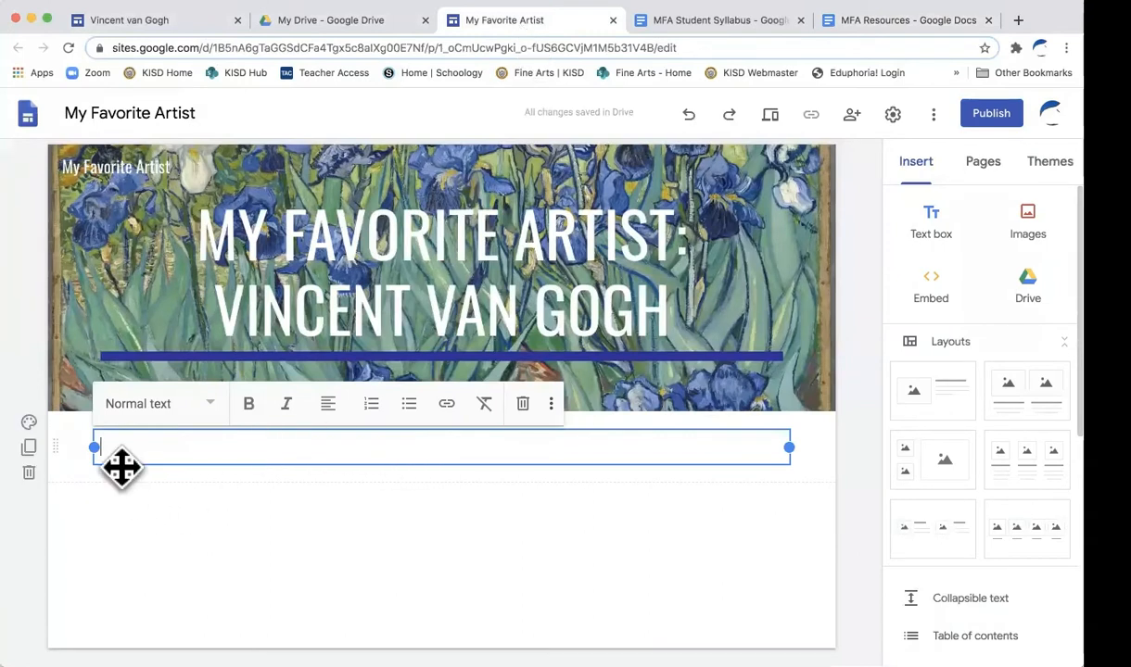
left_click(255, 567)
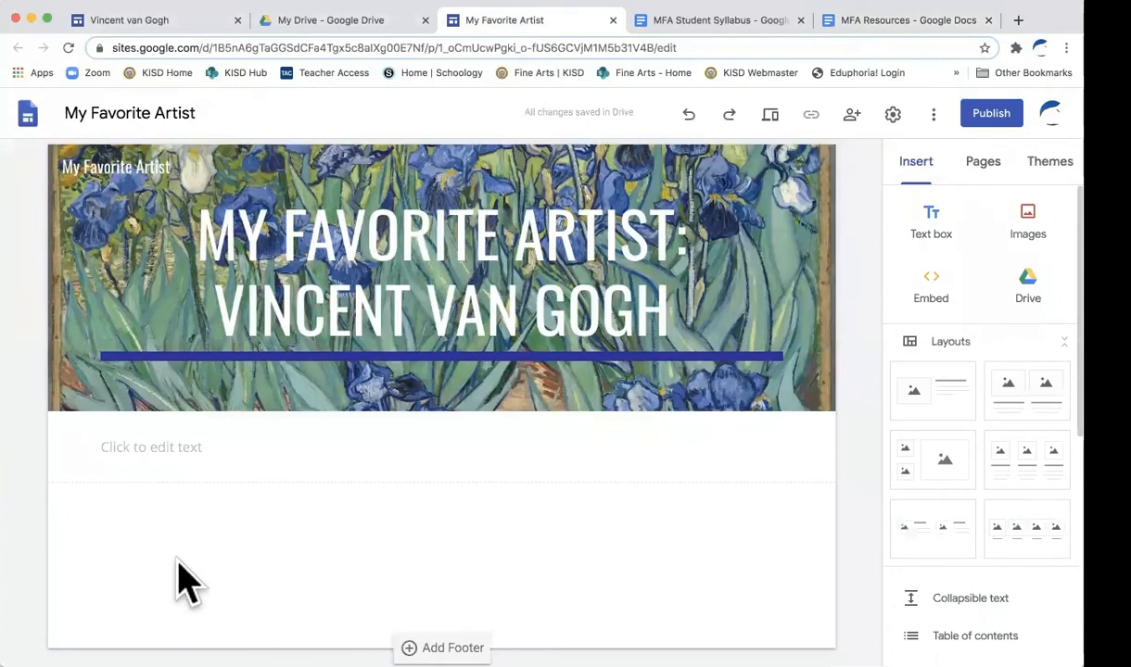
left_click(182, 445)
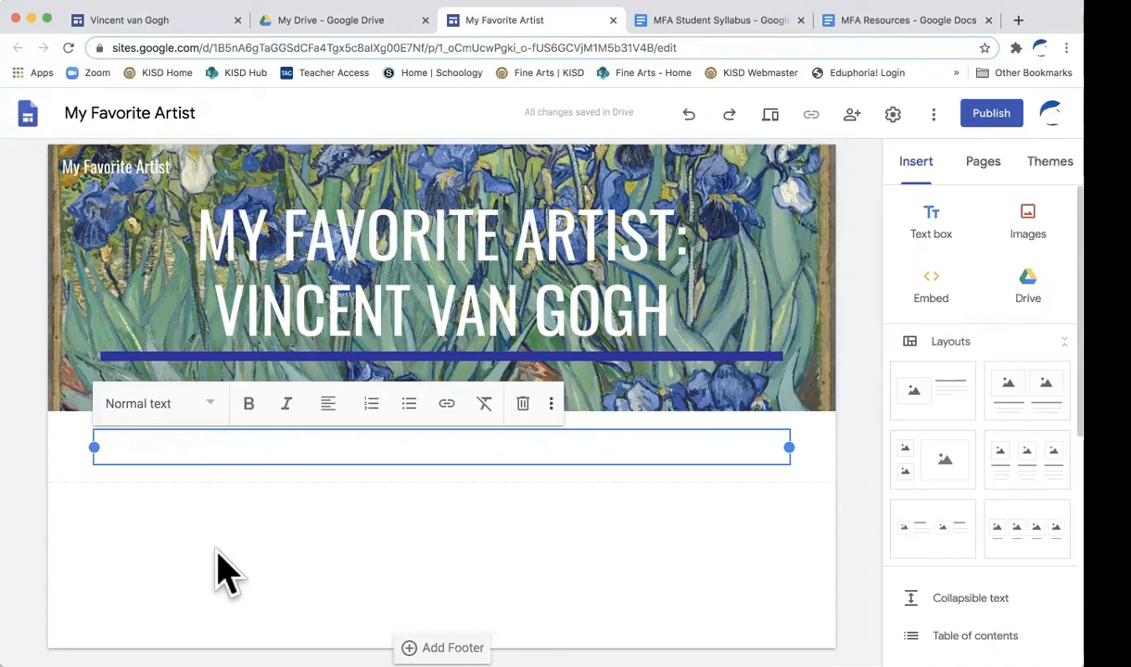
key("super+v")
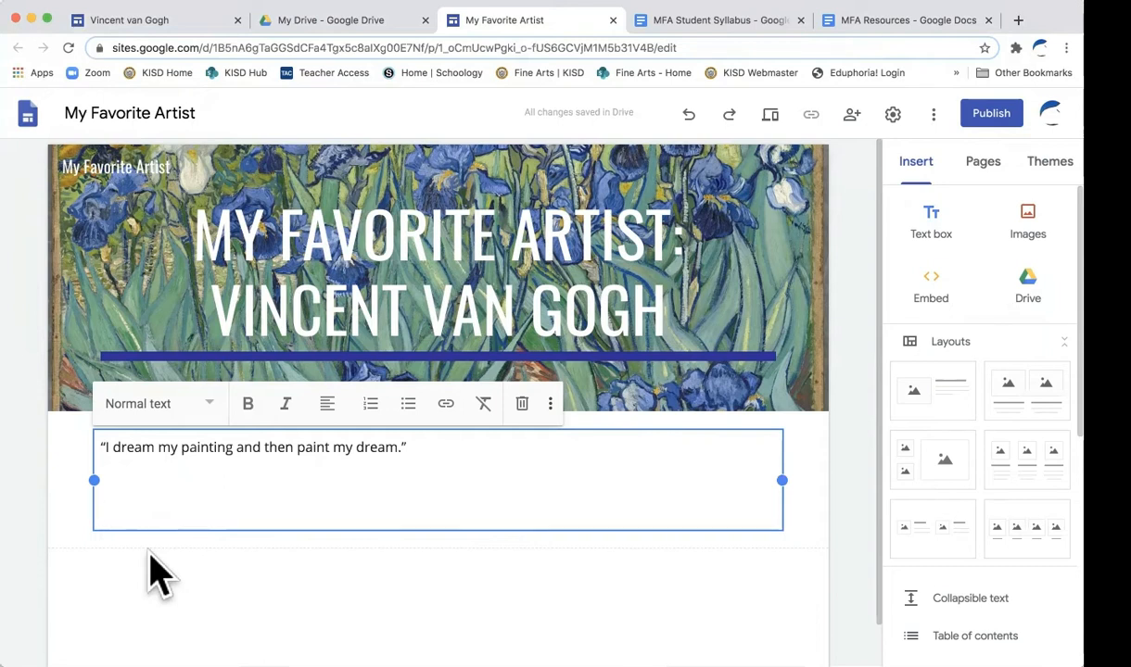
key("BackSpace")
key("BackSpace")
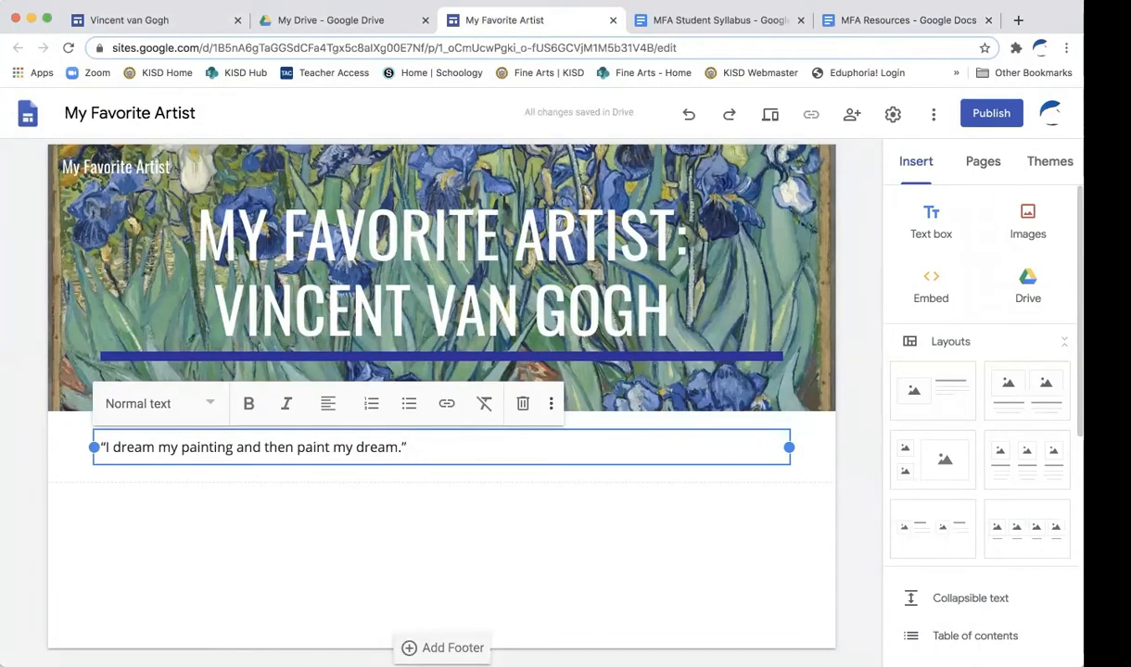
key("Return")
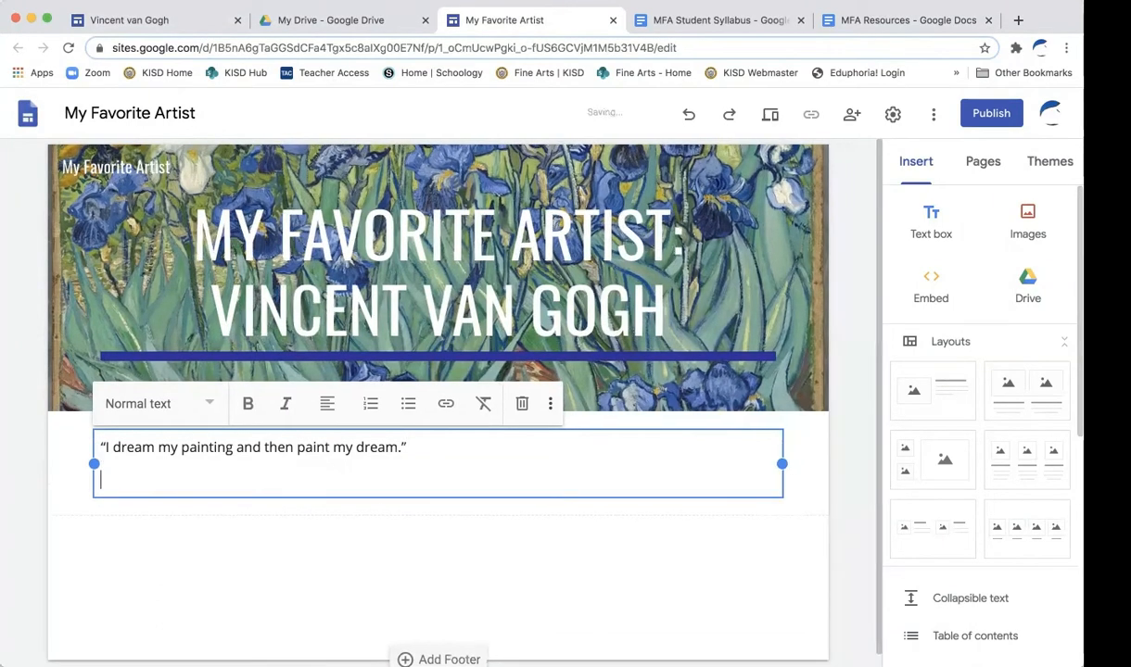
type("Vincent van Vogh")
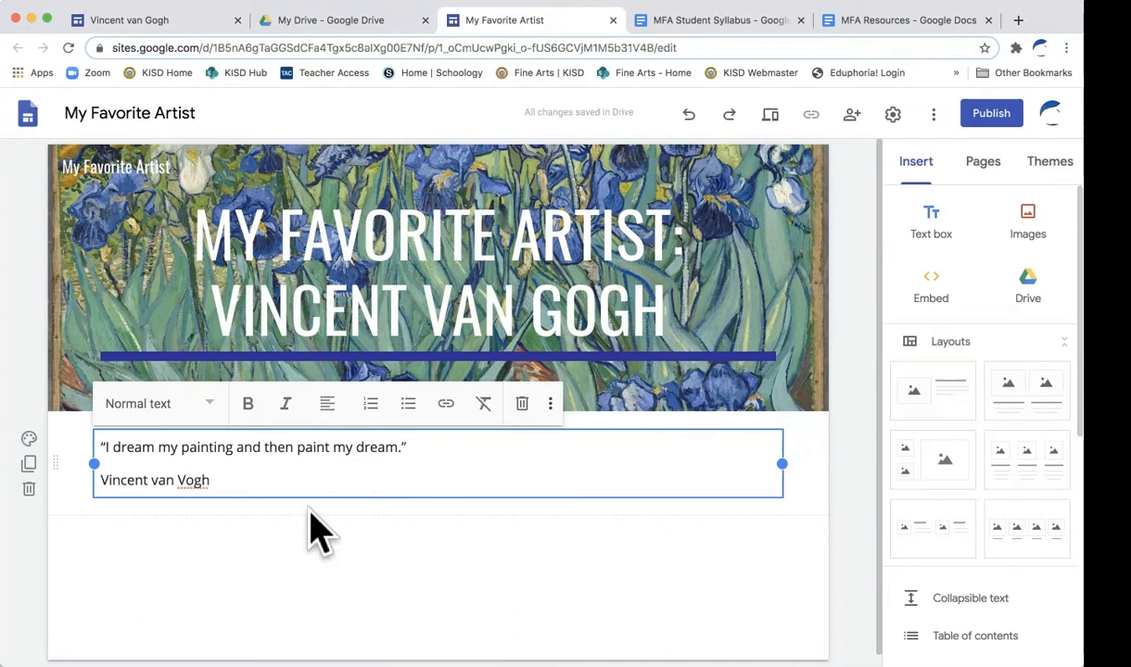
Apply the Subheading style to both the quote and the attribution line.
left_click(209, 404)
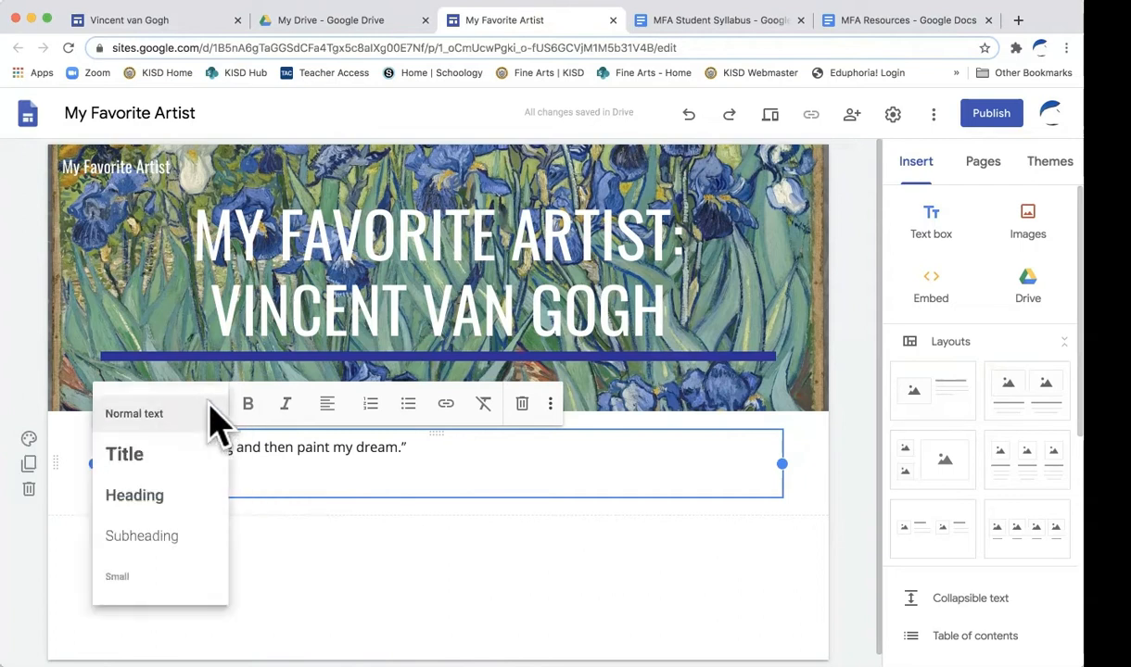
left_click(172, 536)
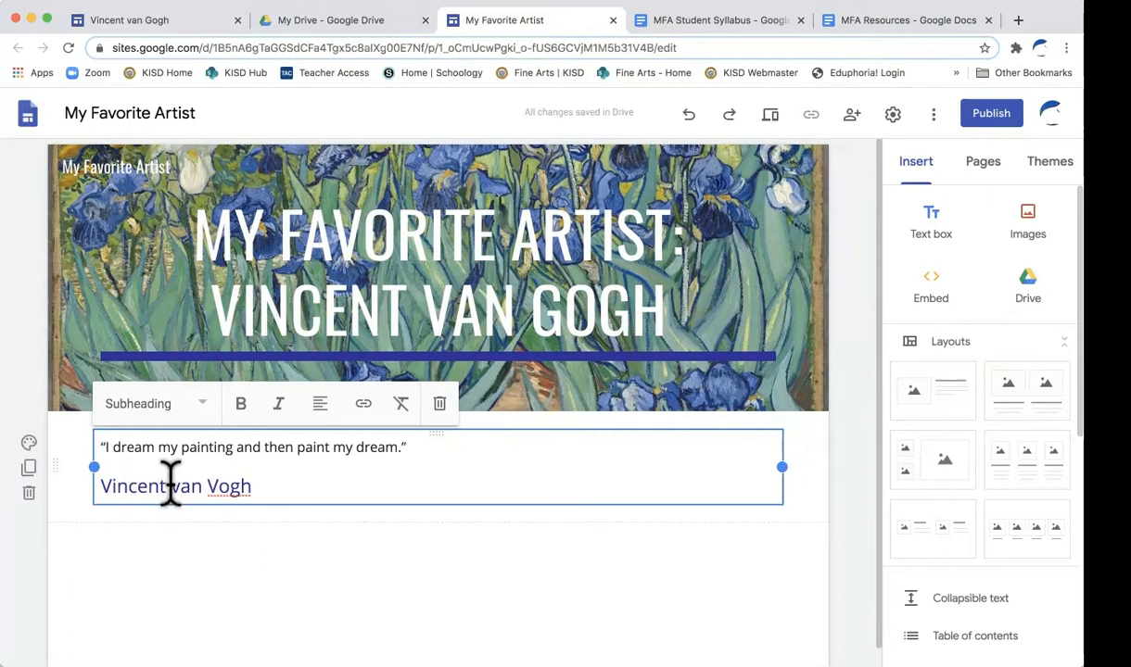
left_click_drag(265, 486, 112, 448)
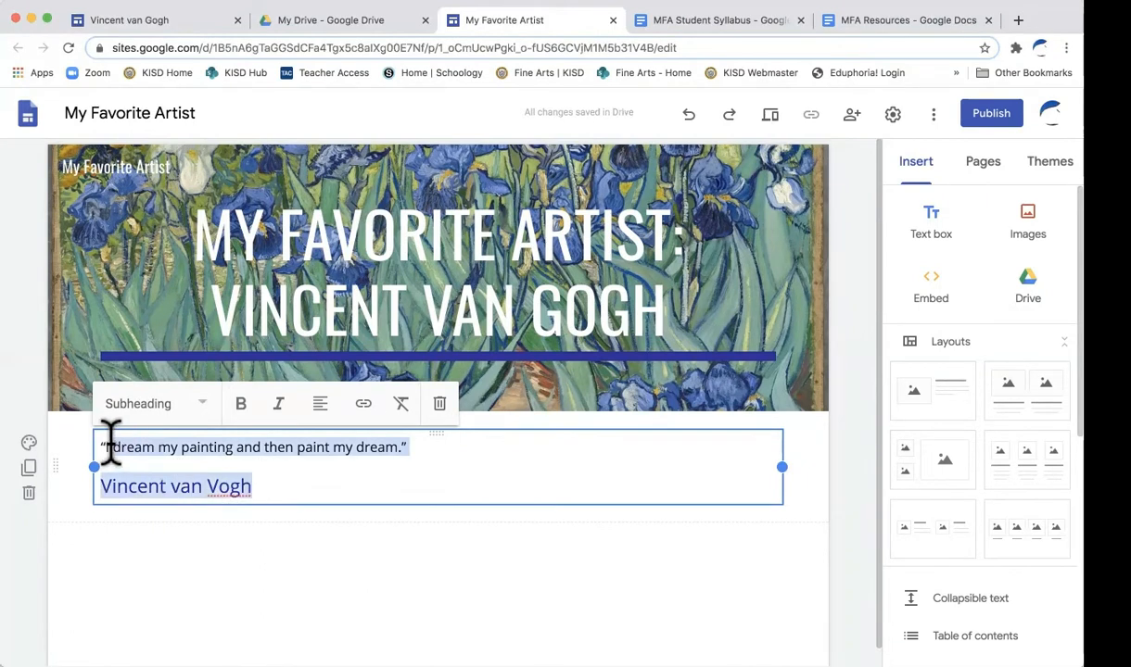
left_click(206, 401)
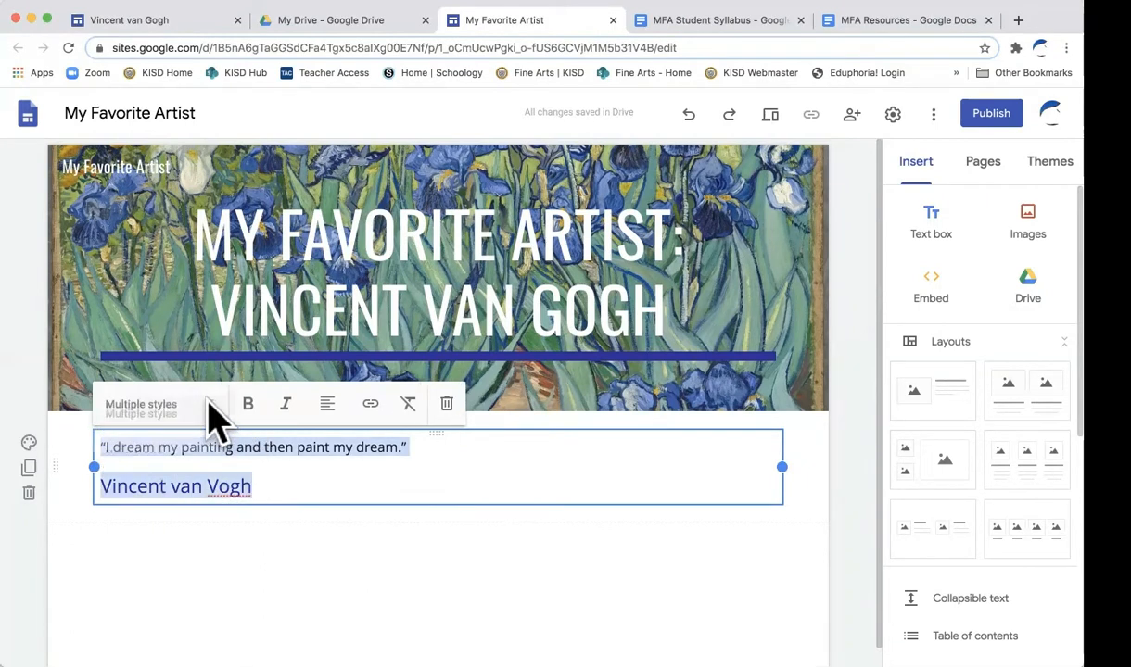
left_click(162, 582)
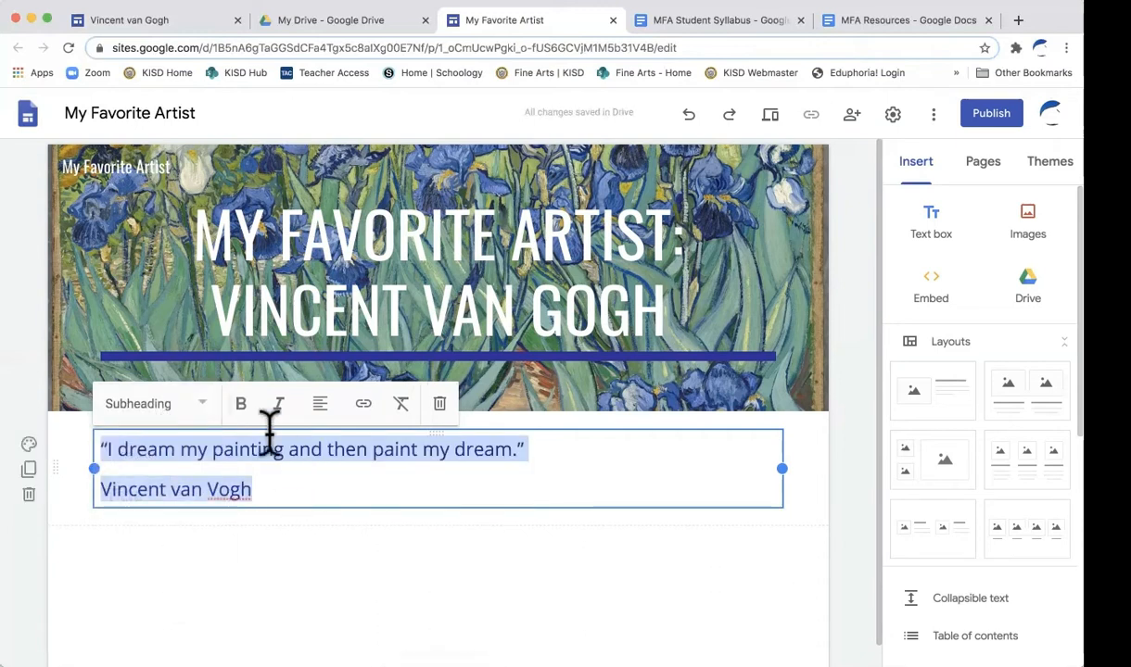
Make both lines of the quote text box bold and center them.
left_click(244, 404)
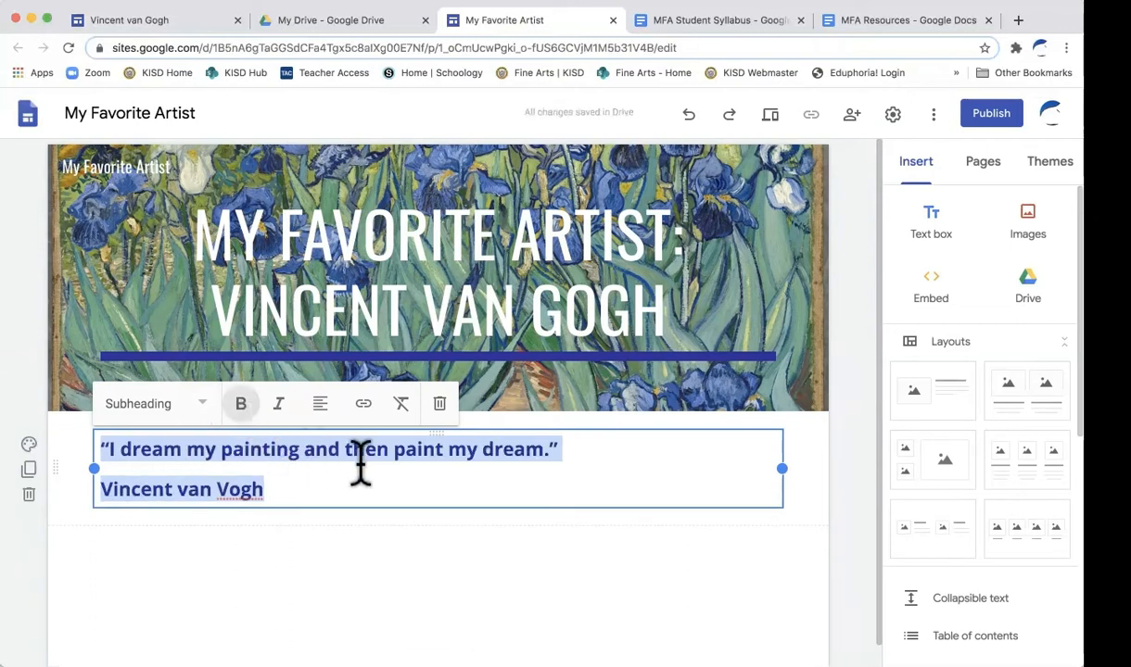
left_click(319, 404)
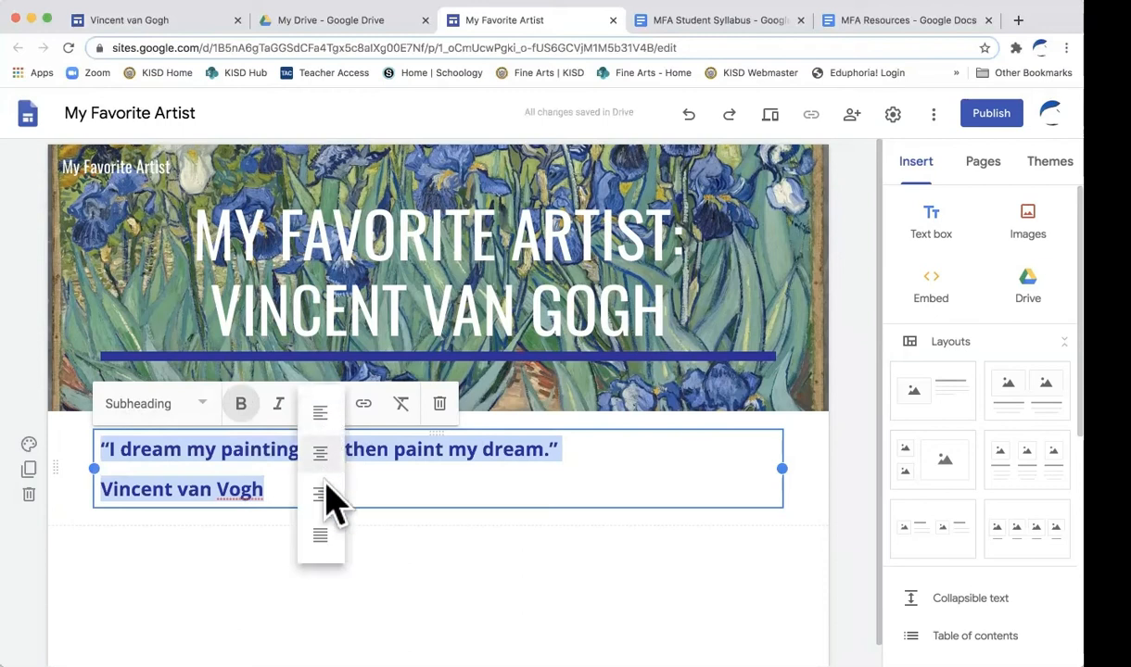
left_click(322, 456)
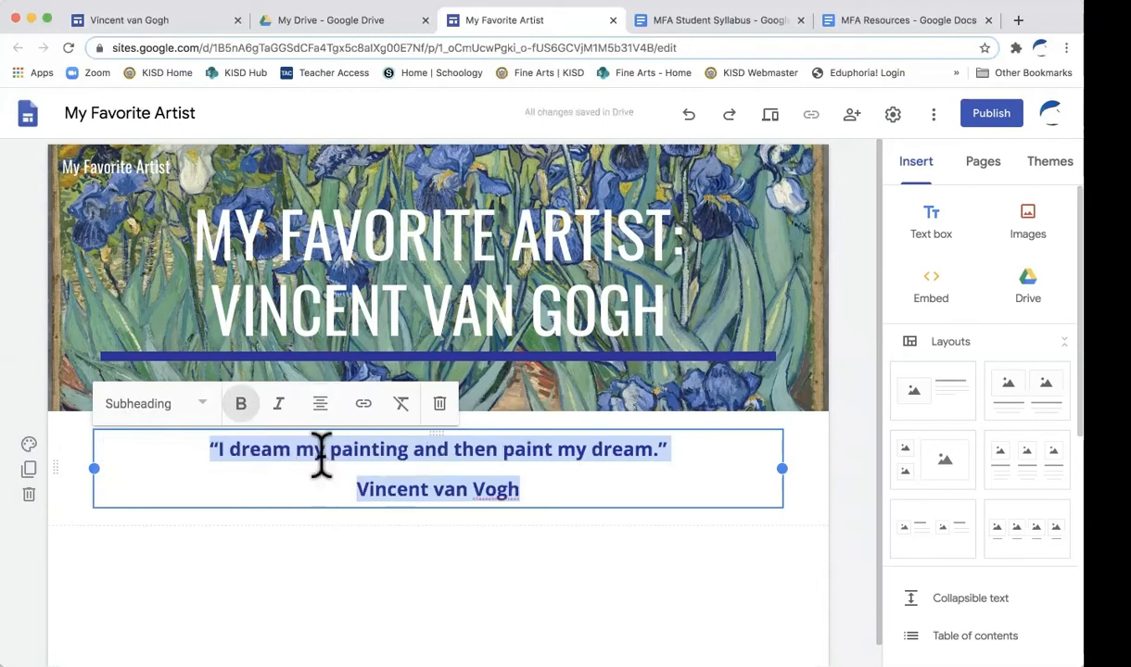
Change the attribution line from bold to italic and shift it right of center beneath the quote.
left_click(529, 490)
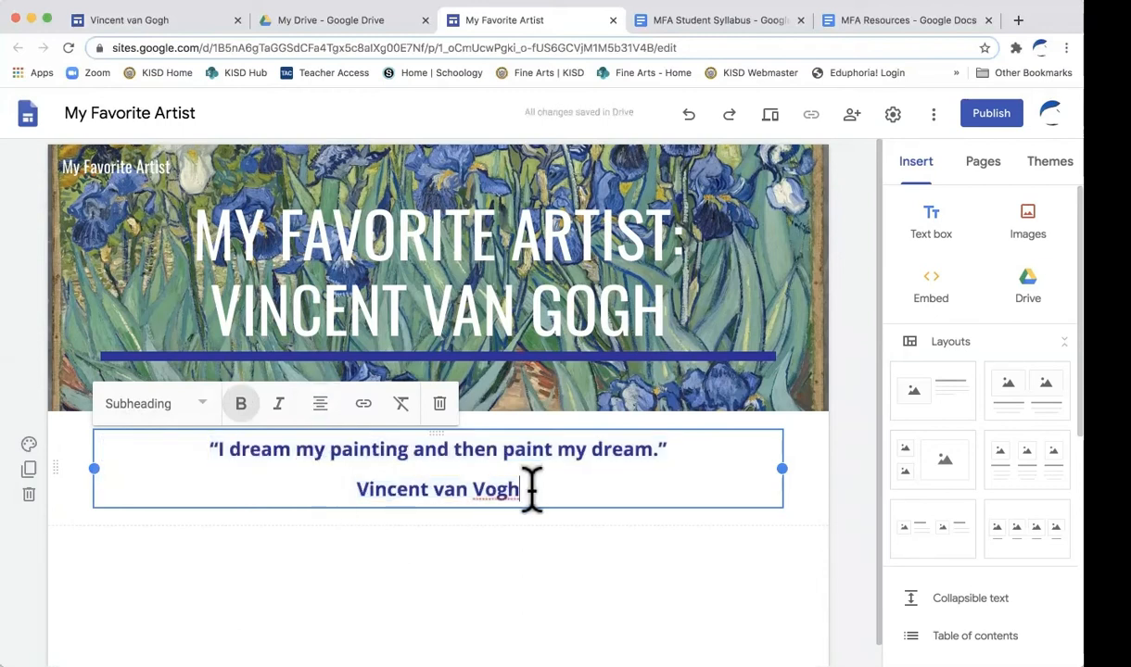
left_click_drag(531, 491, 357, 491)
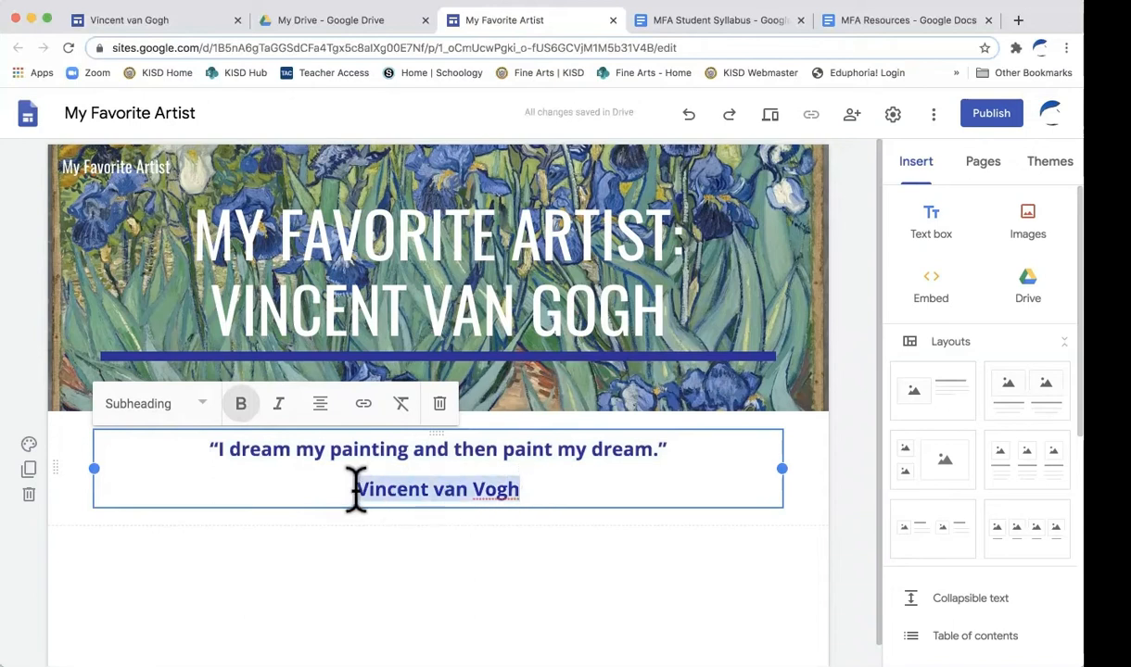
left_click(239, 404)
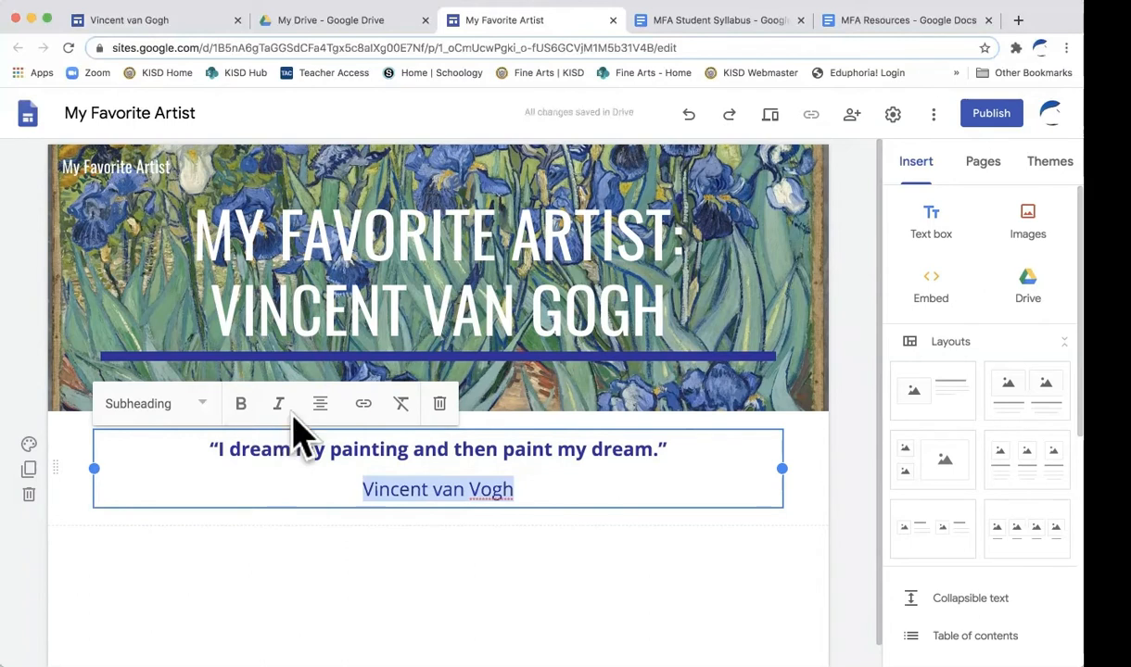
left_click(277, 405)
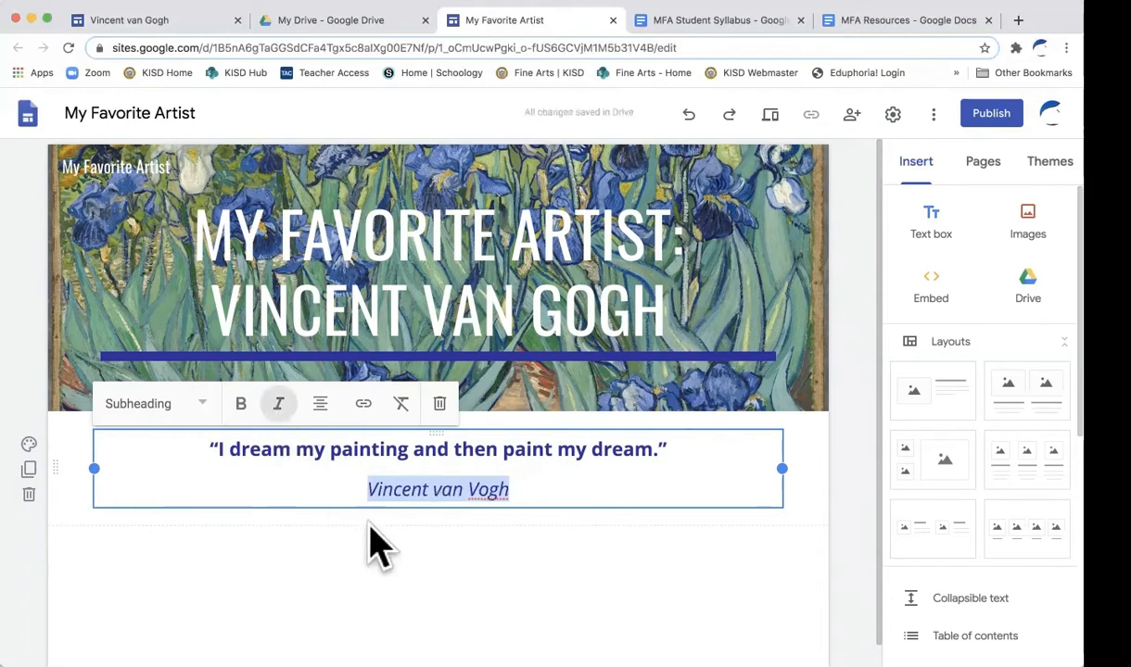
left_click(367, 489)
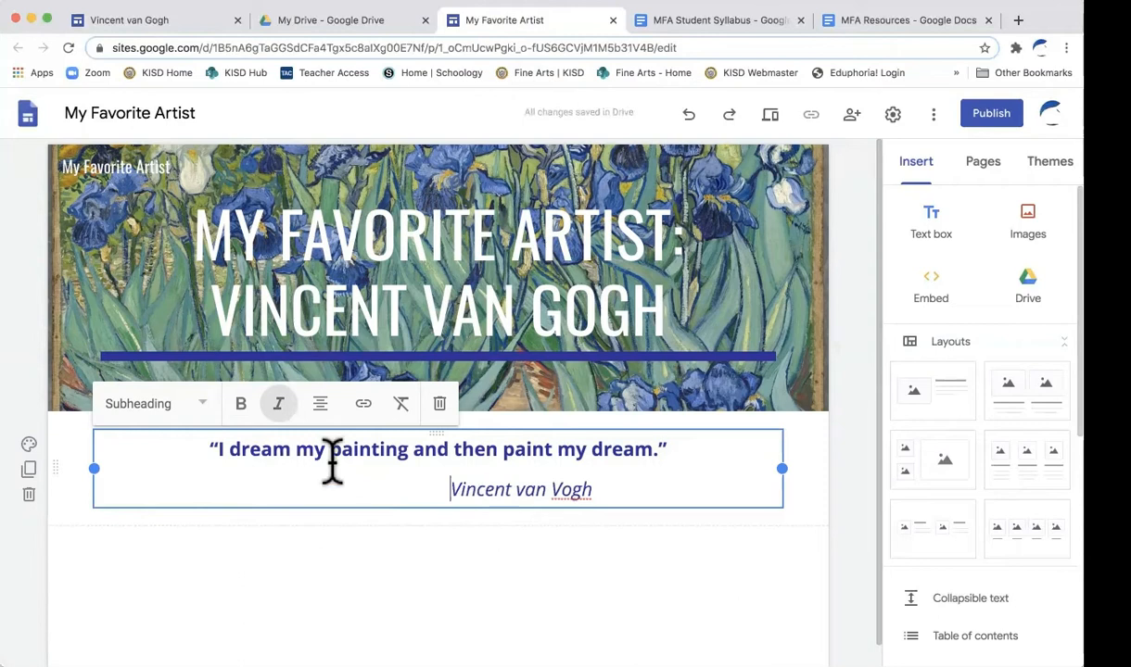
Try the Emphasis 1 background on the quote section.
left_click(79, 445)
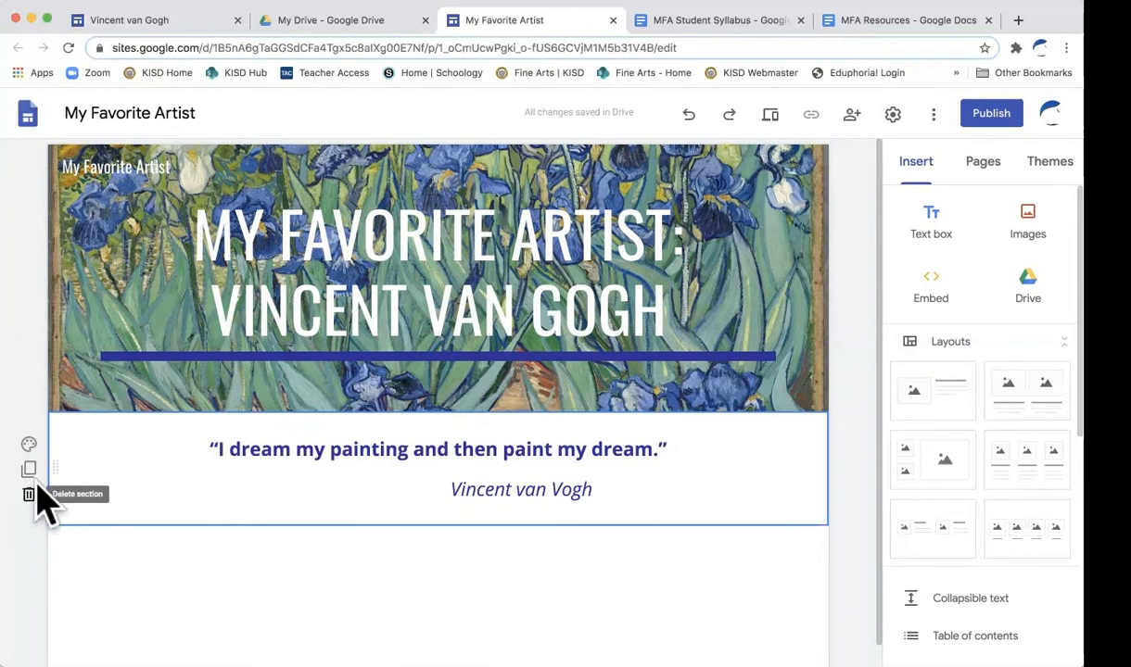
left_click(30, 444)
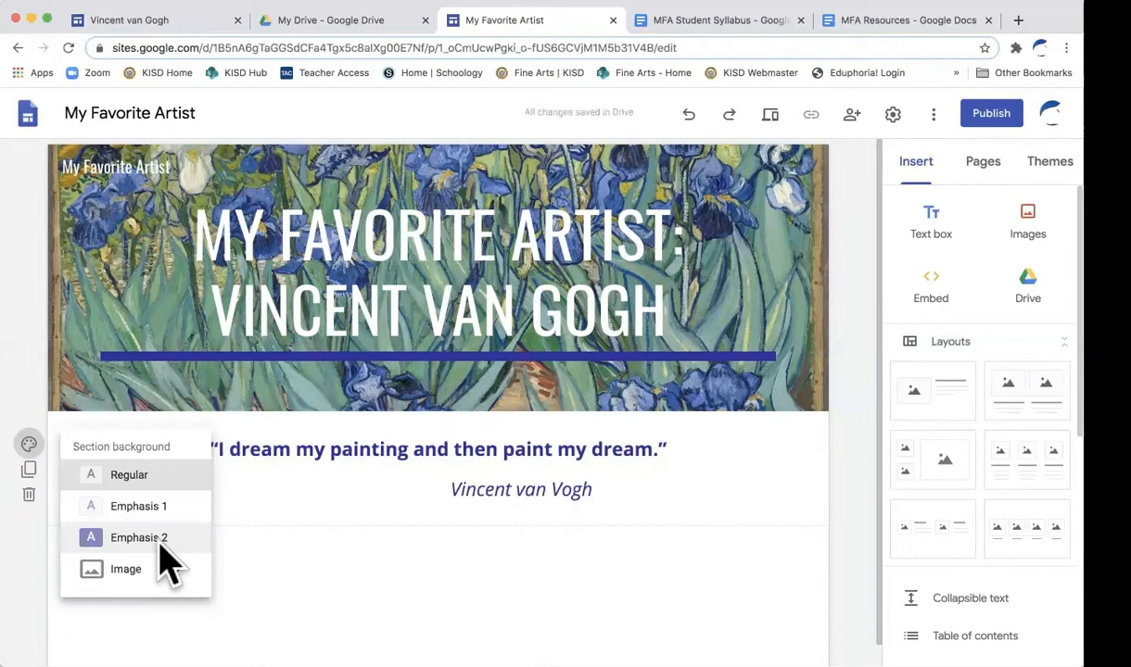
mouse_move(139, 573)
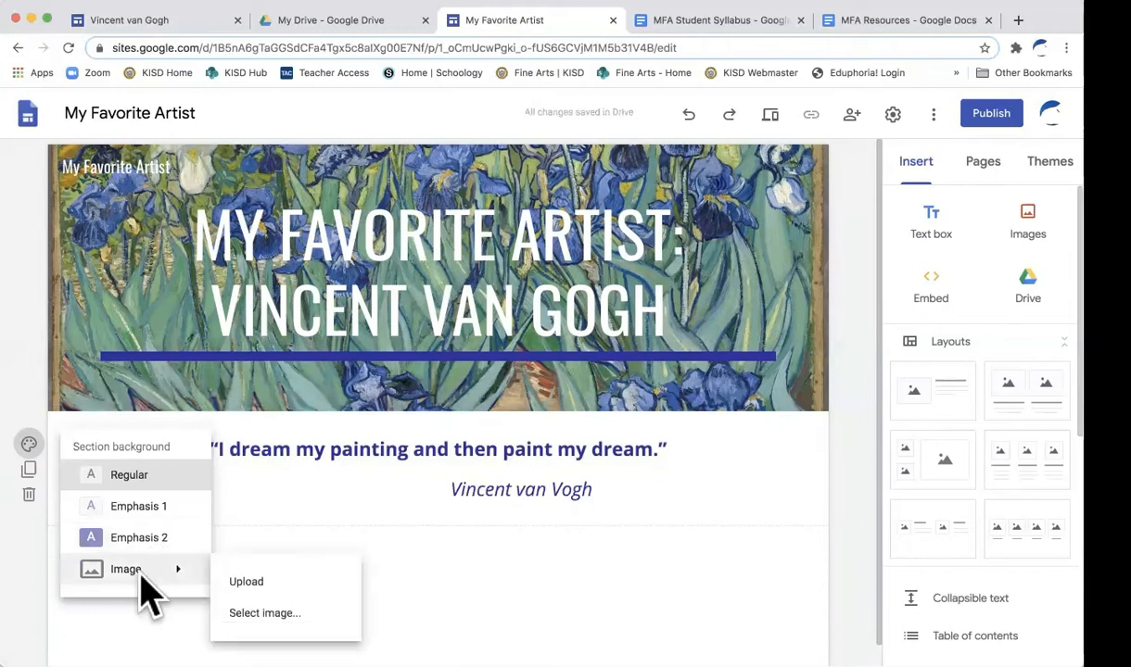
left_click(139, 515)
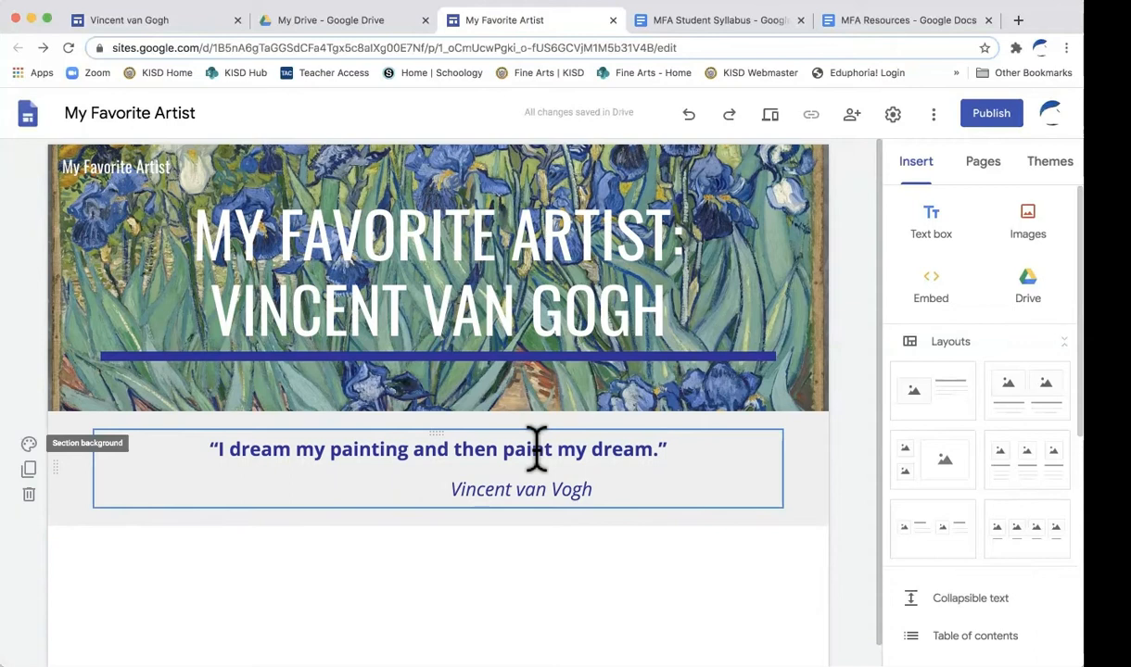
left_click(310, 452)
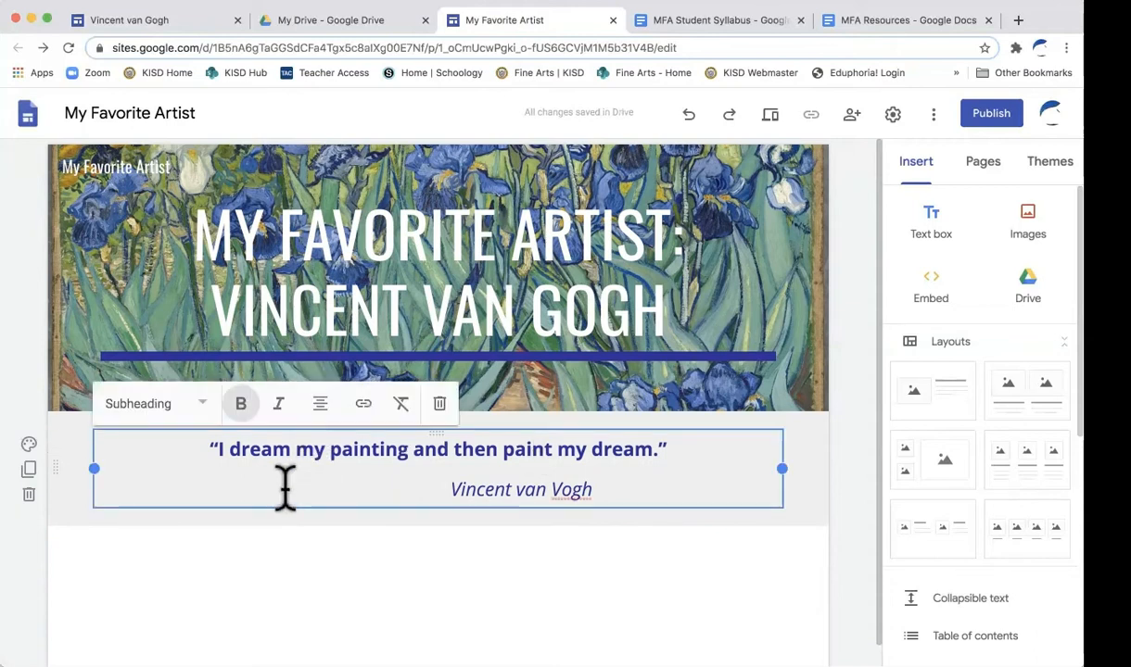
left_click(201, 408)
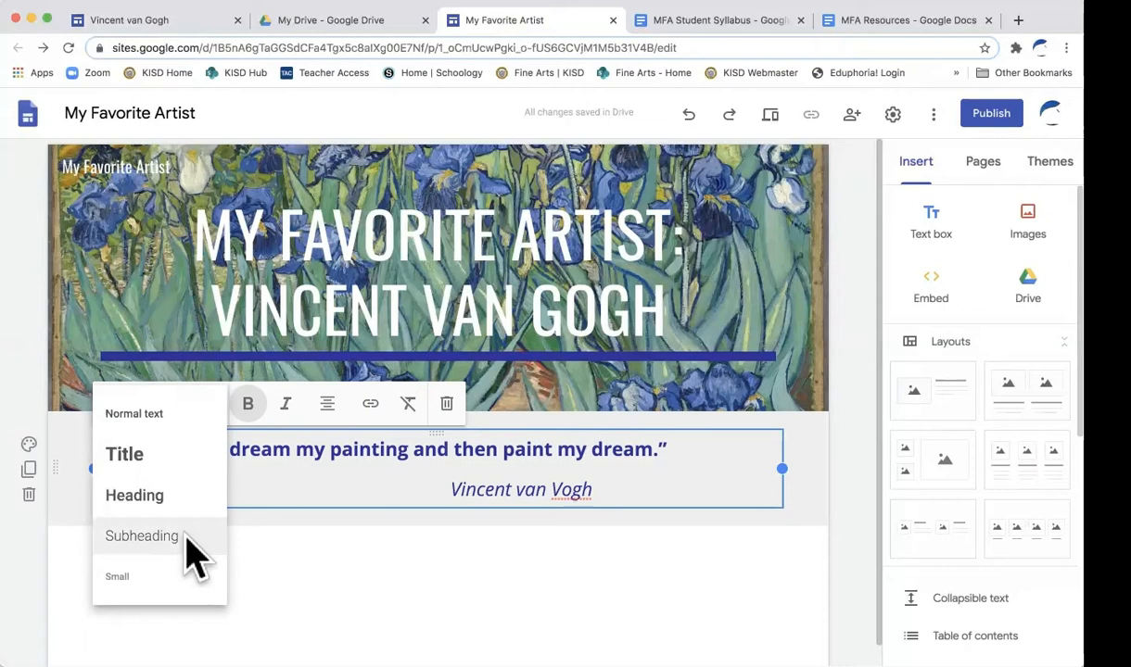
left_click(366, 535)
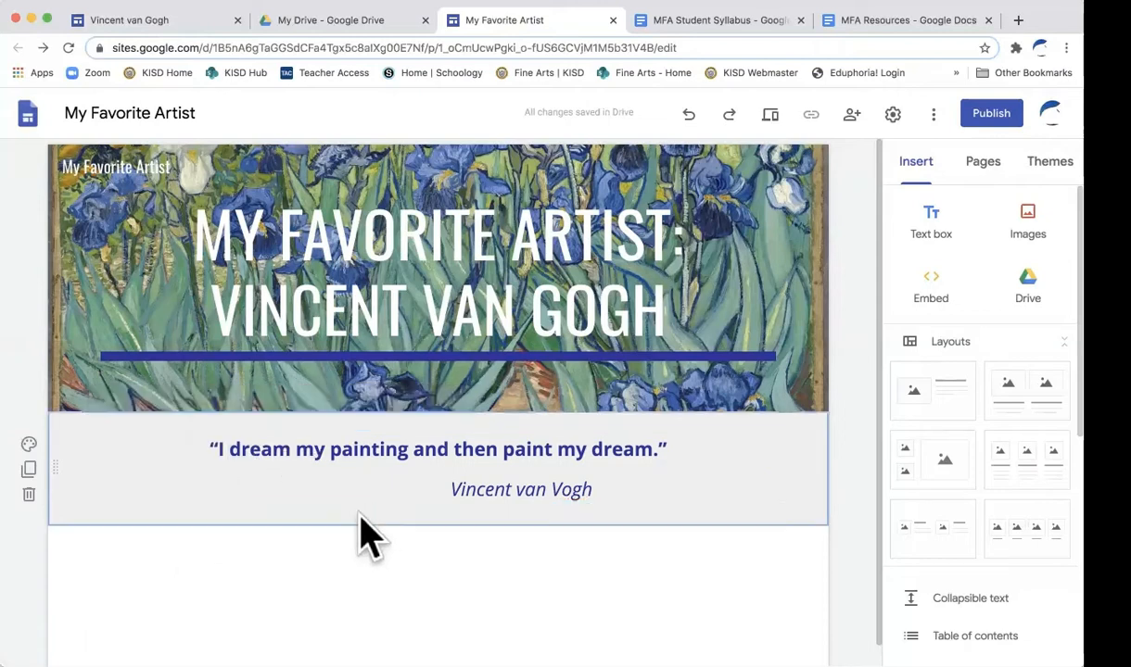
Apply the Emphasis 2 background to the quote section.
left_click(29, 446)
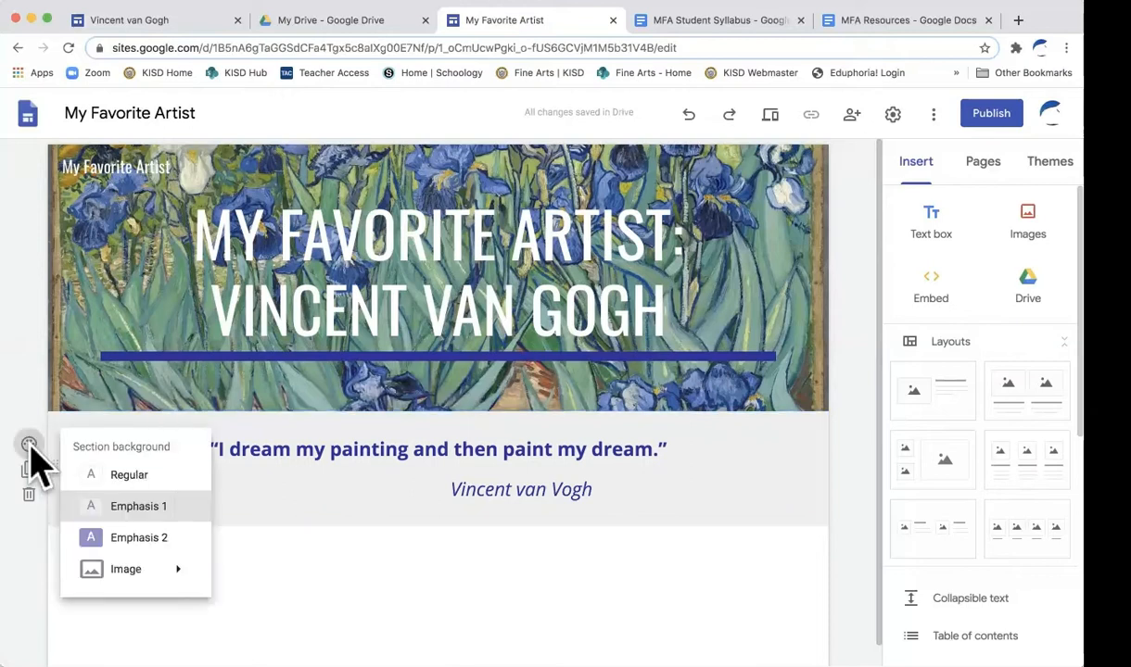
left_click(131, 539)
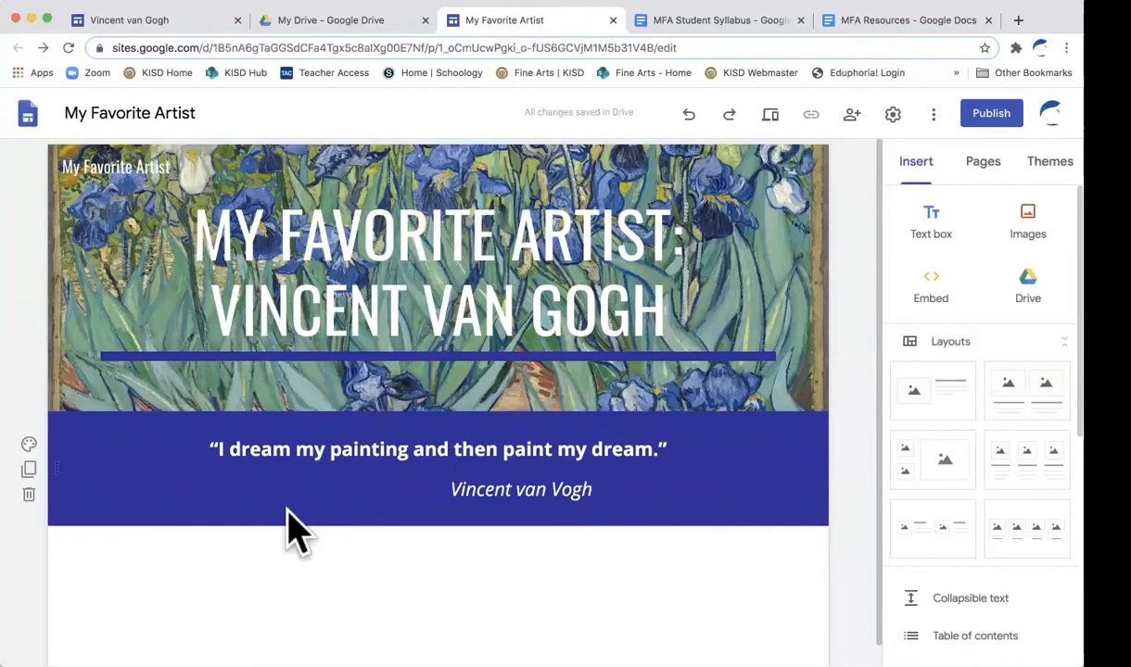
left_click(29, 444)
mouse_move(101, 580)
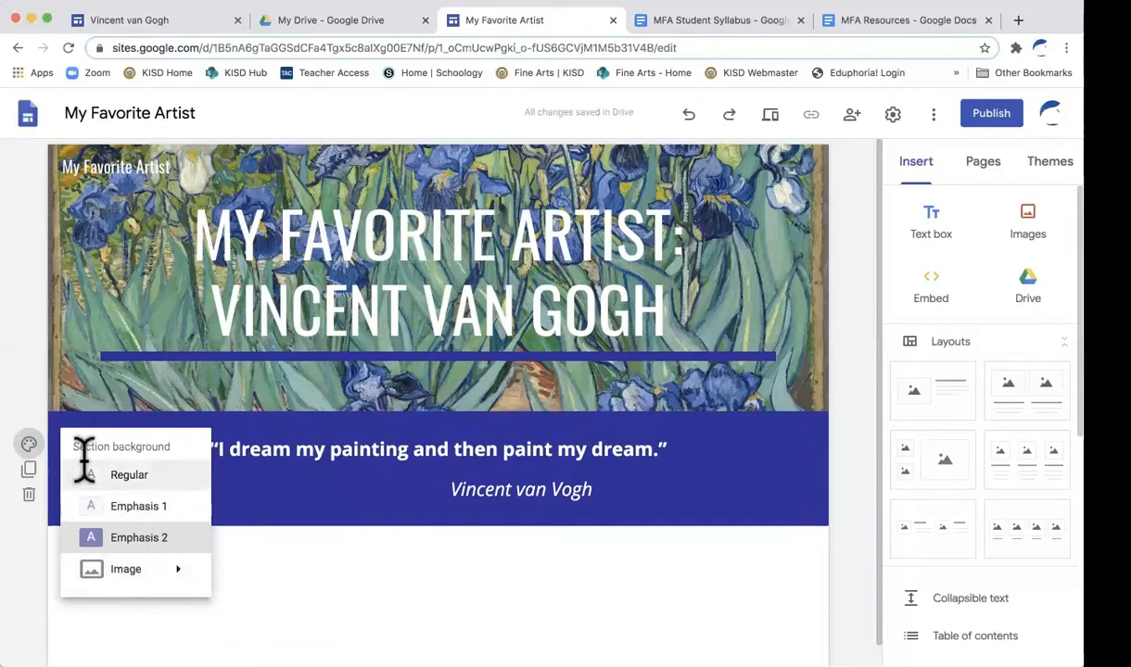
left_click(29, 442)
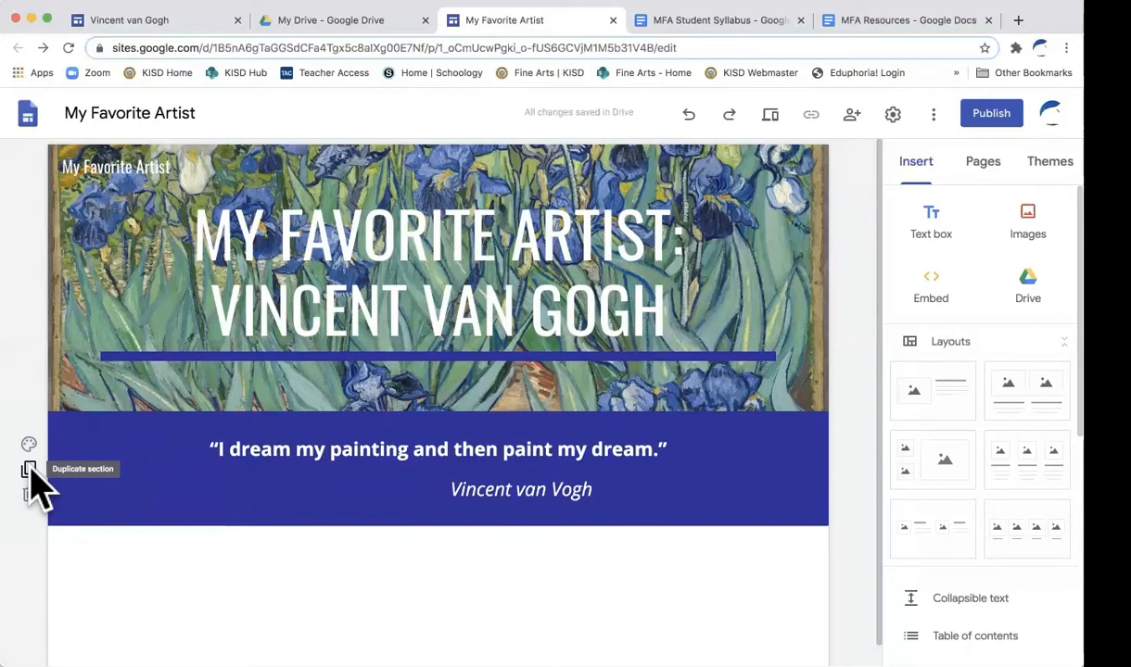
Duplicate the quote section and delete the copy again.
left_click(32, 470)
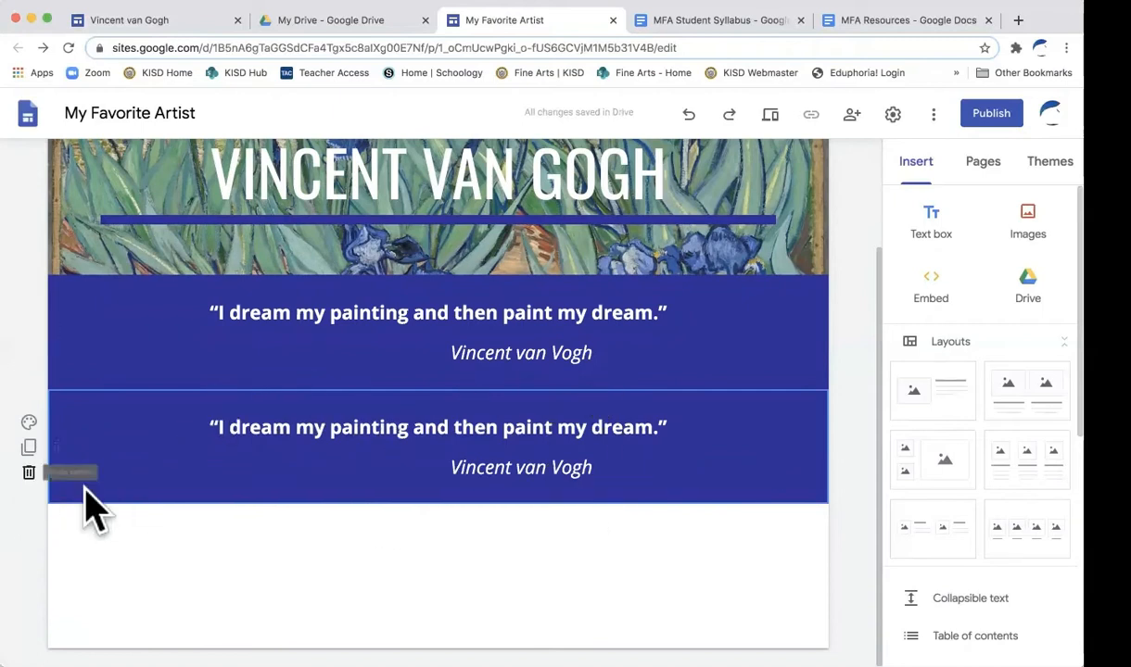
left_click(28, 474)
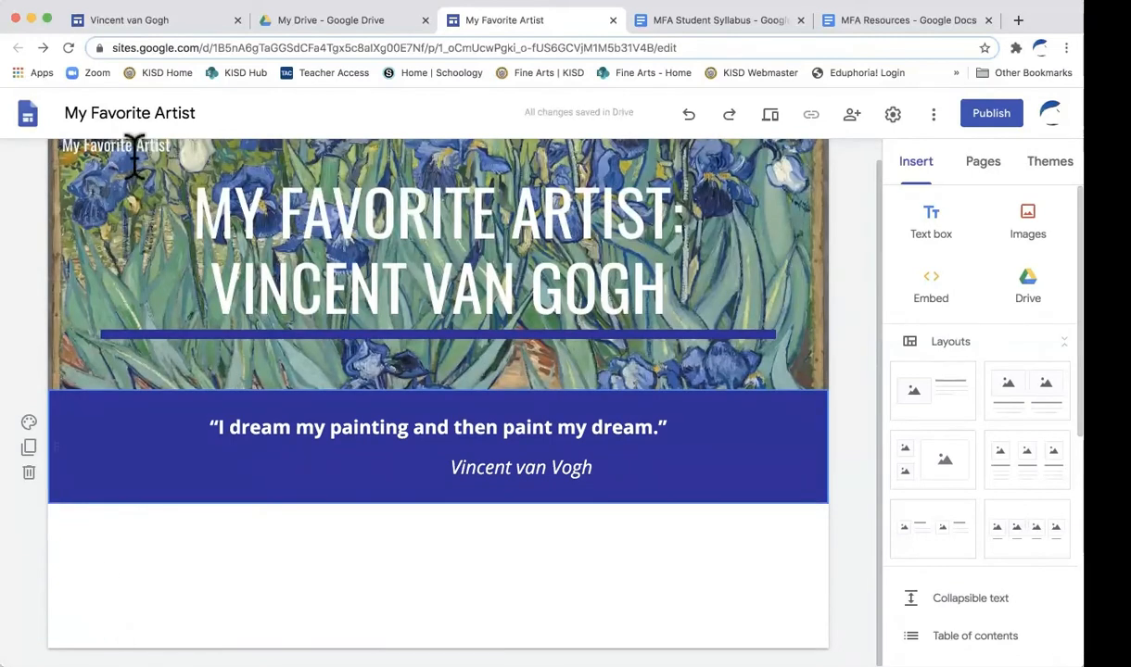
Check the layout of the finished Vincent van Gogh example site and add a divider beneath the quote in the site being edited.
left_click(148, 28)
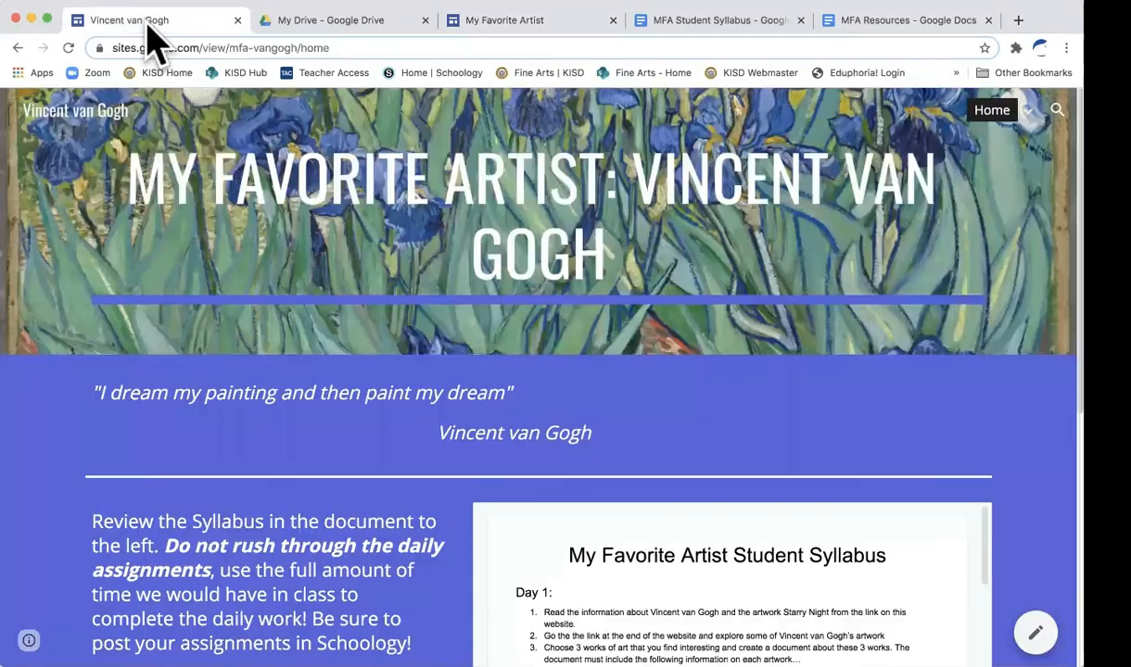
scroll(471, 547, "down", 2)
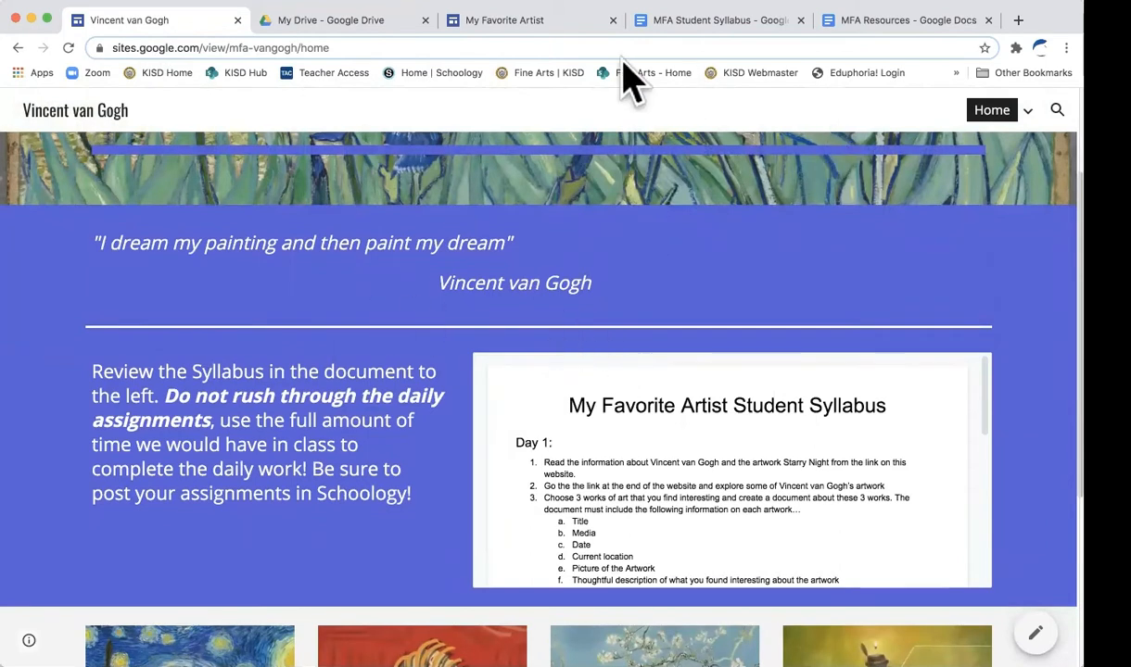
left_click(556, 47)
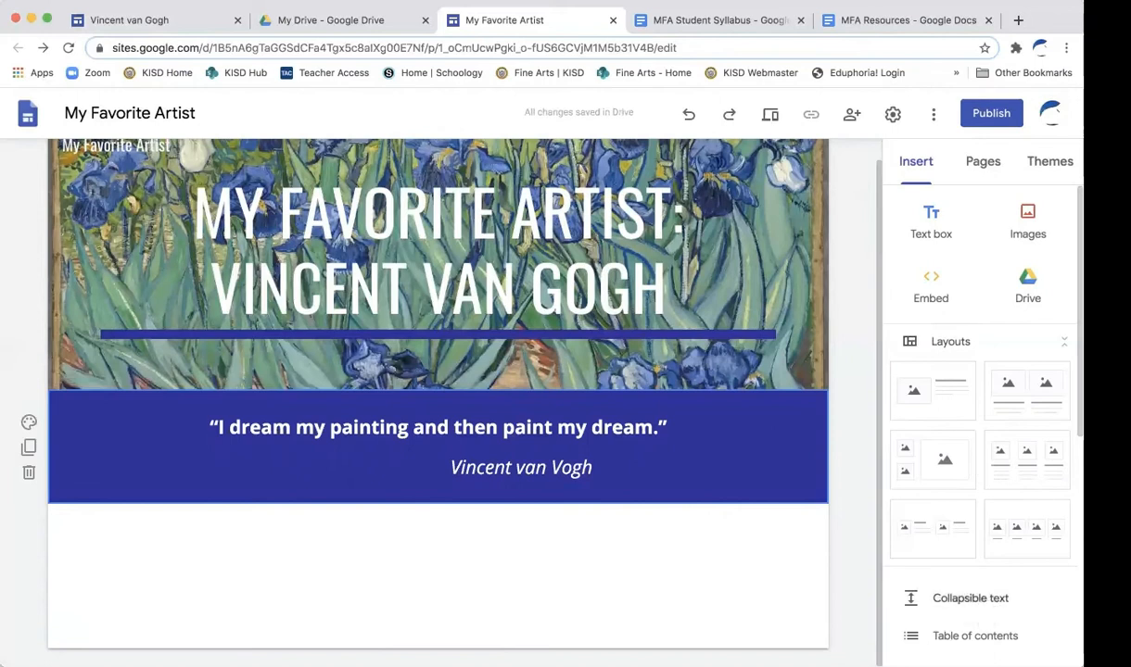
scroll(984, 453, "down", 5)
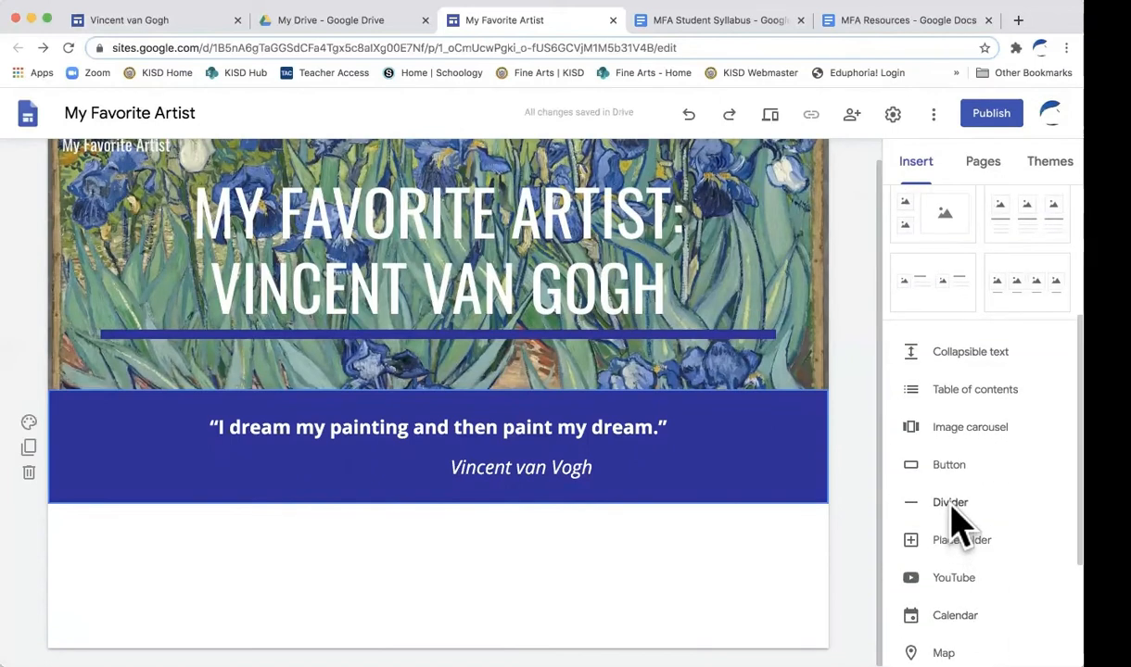
left_click(951, 507)
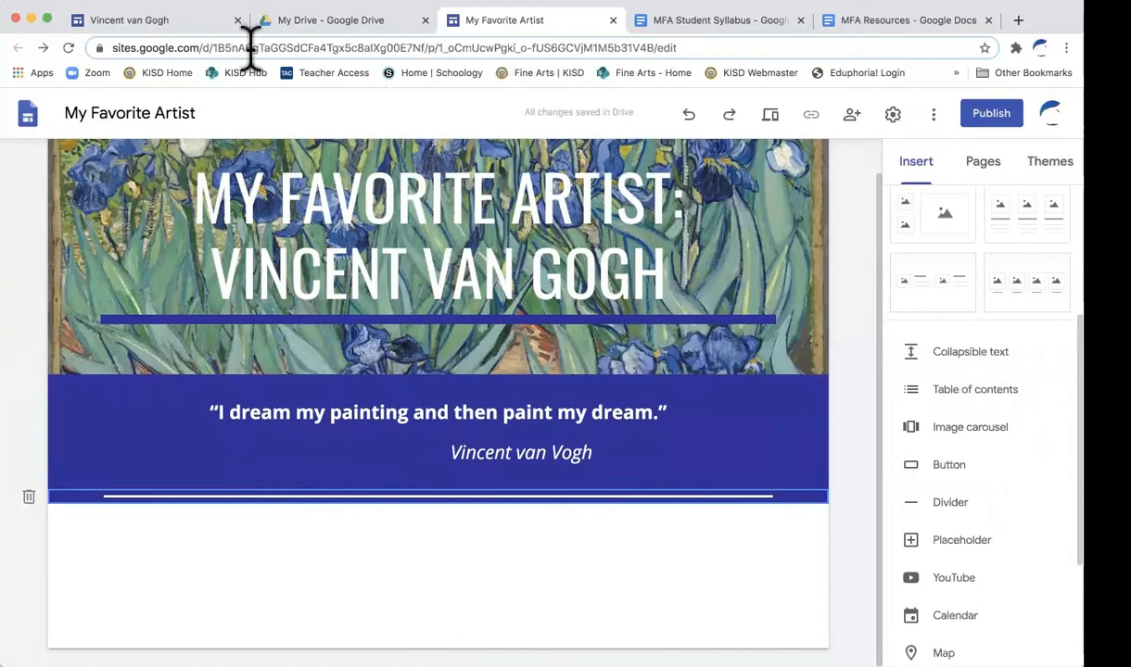
Compare with the example site's syllabus section and add an empty text box below the divider.
left_click(173, 20)
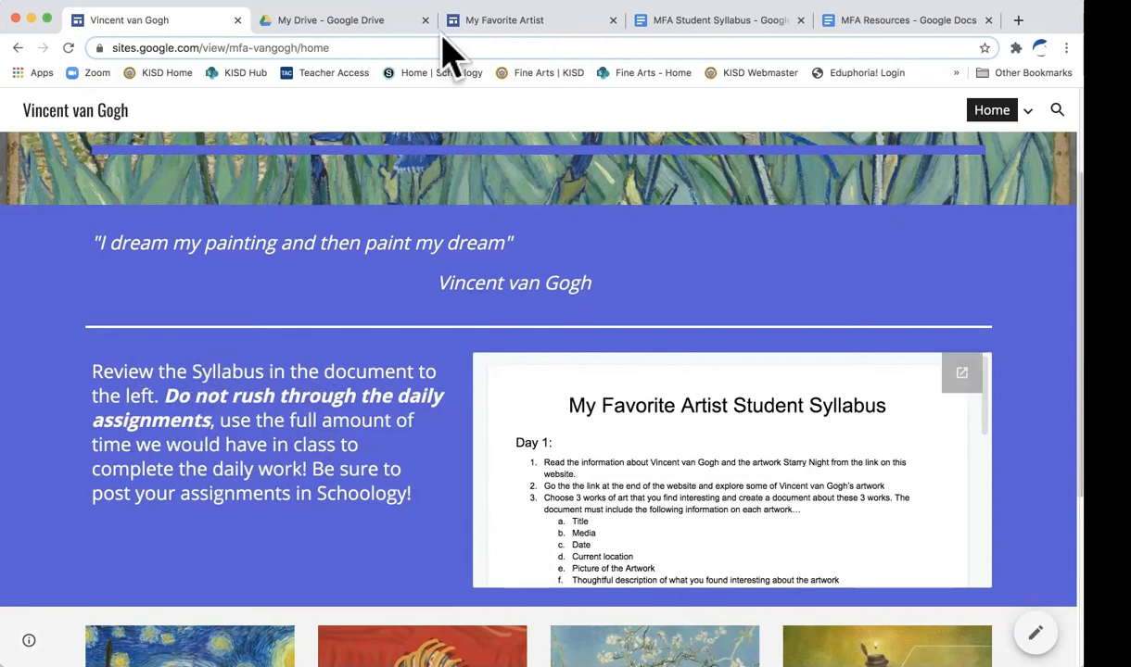
left_click(502, 24)
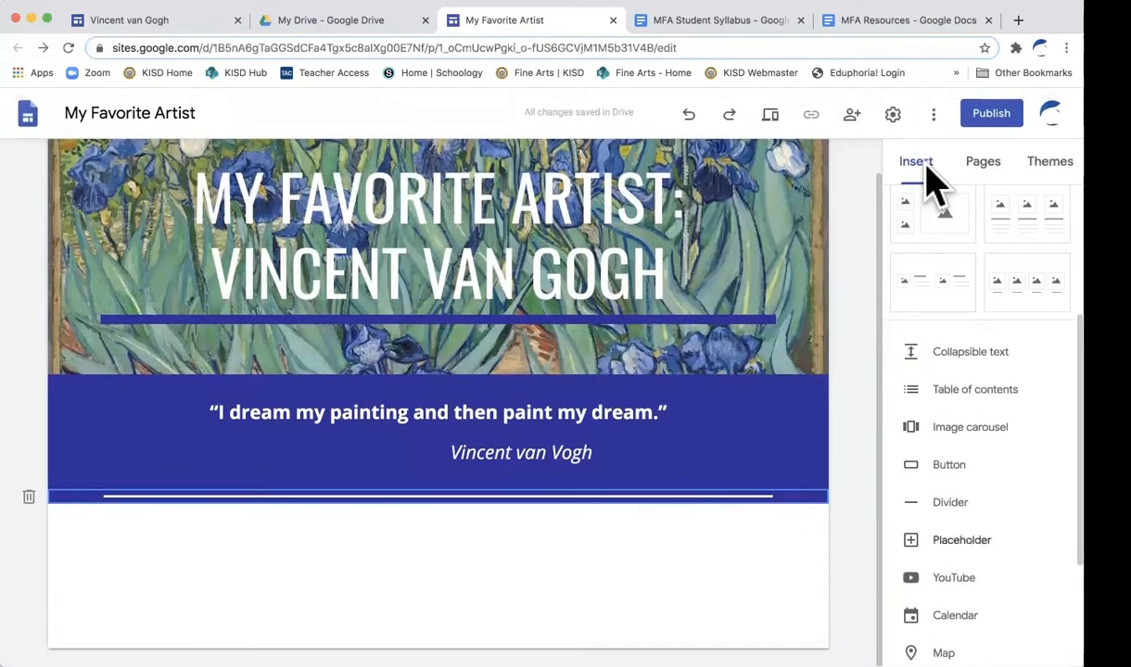
scroll(936, 222, "up", 5)
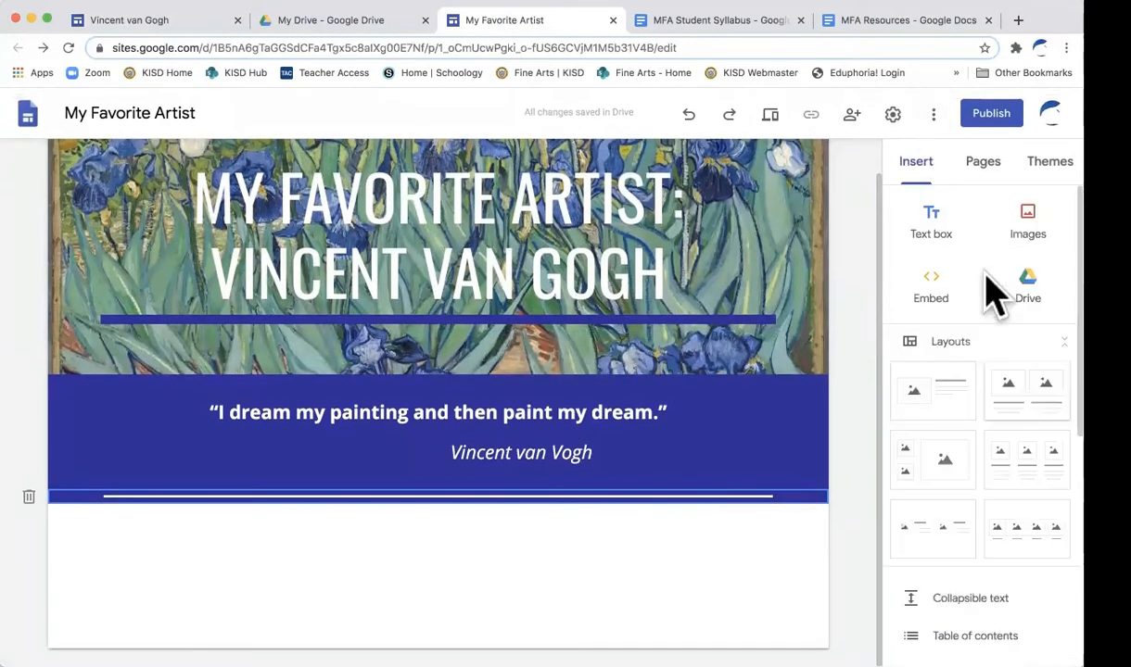
left_click(936, 227)
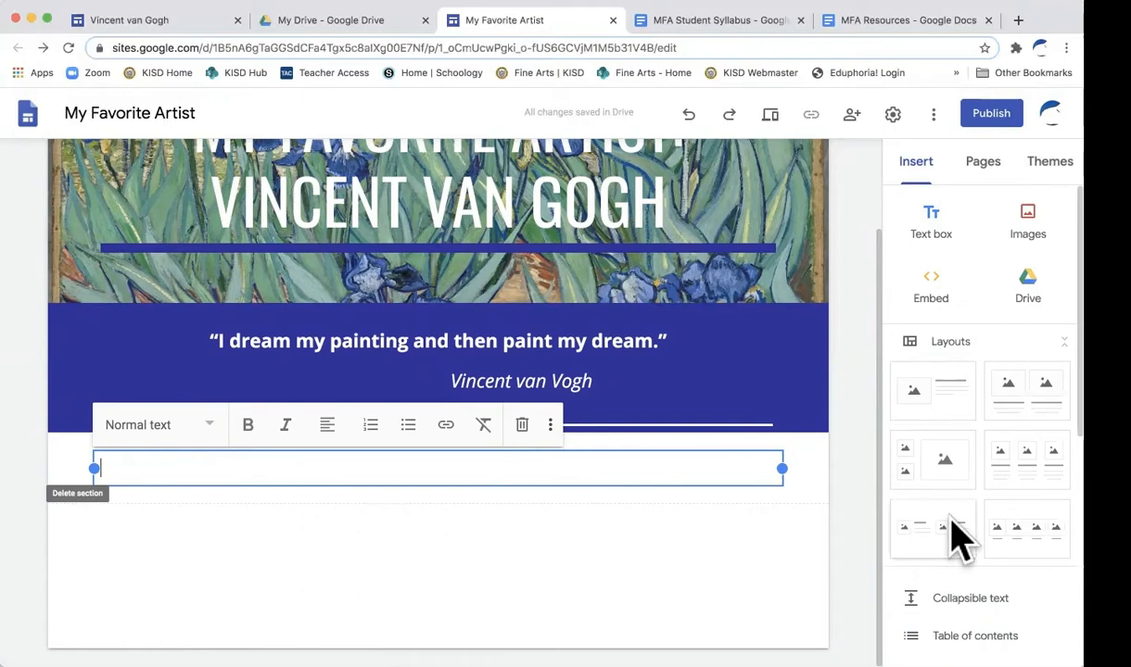
Browse the Google Docs files available for embedding, in both list and thumbnail view, and look at the Drive search filters.
scroll(951, 517, "down", 8)
scroll(952, 522, "down", 2)
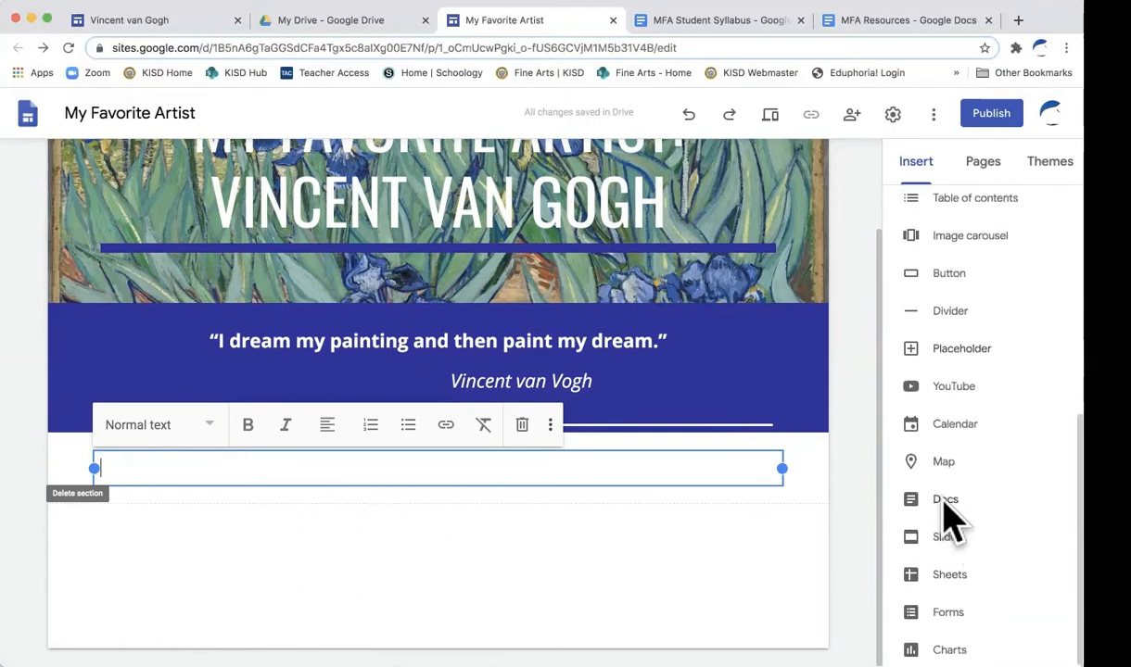
left_click(944, 503)
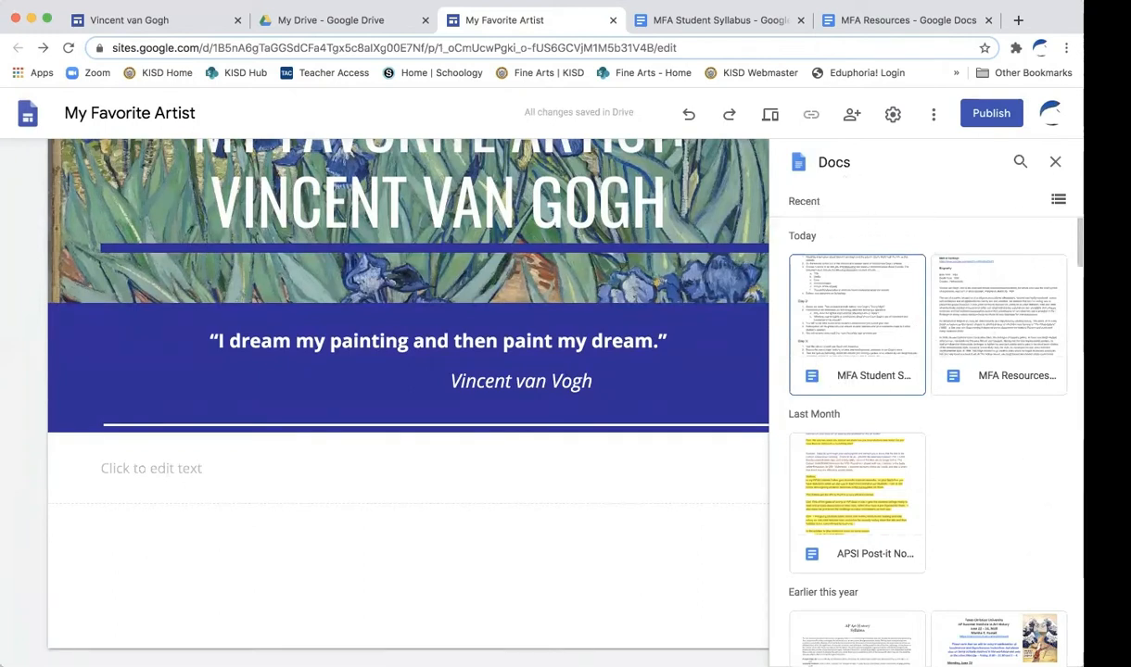
left_click(1058, 199)
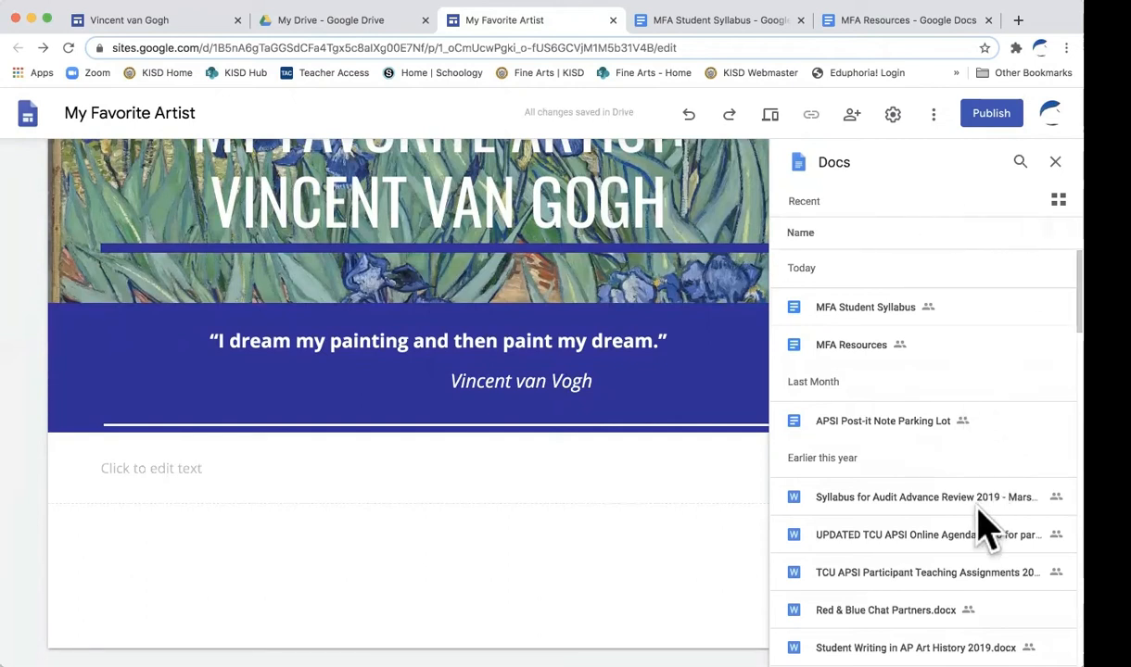
scroll(987, 529, "down", 5)
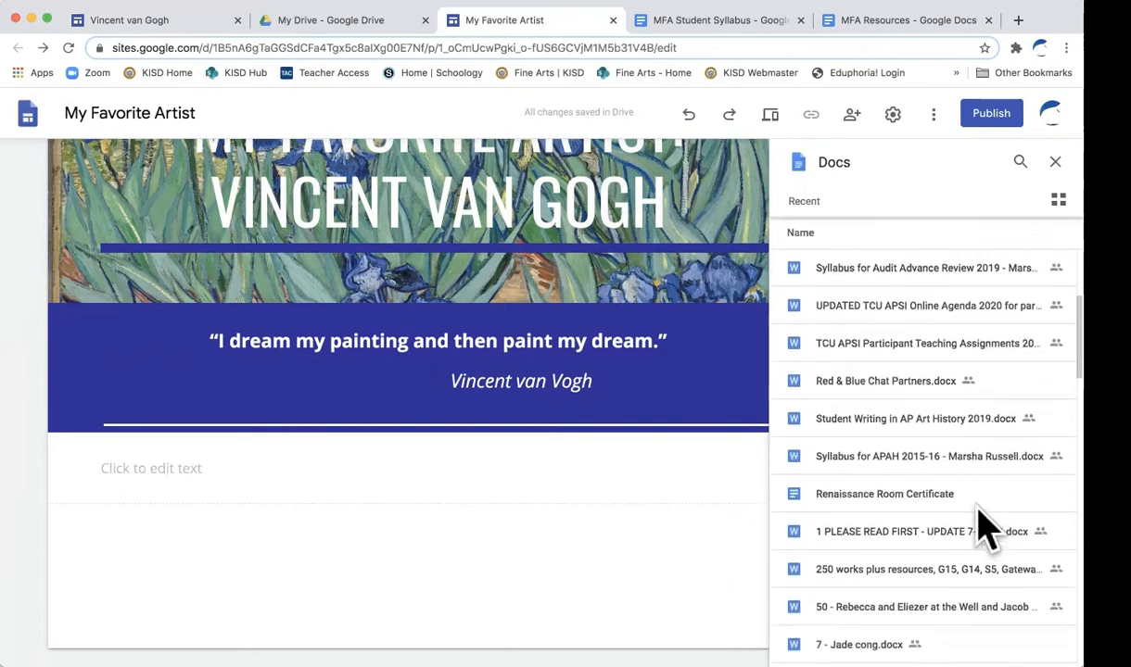
scroll(985, 525, "down", 2)
scroll(985, 525, "up", 6)
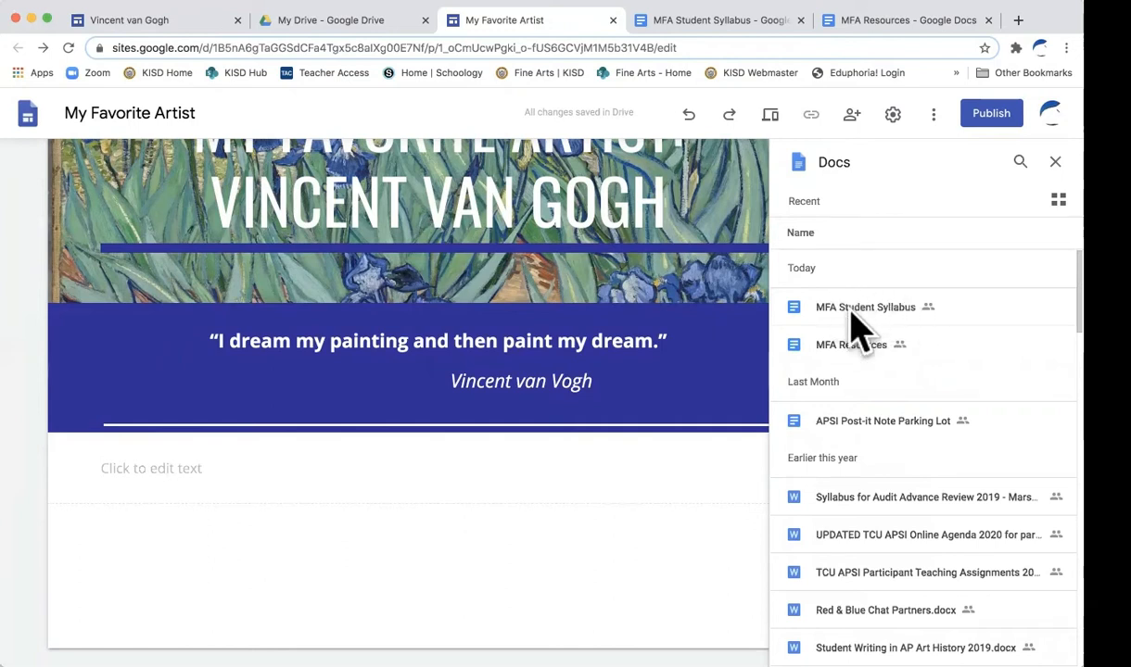
left_click(1057, 200)
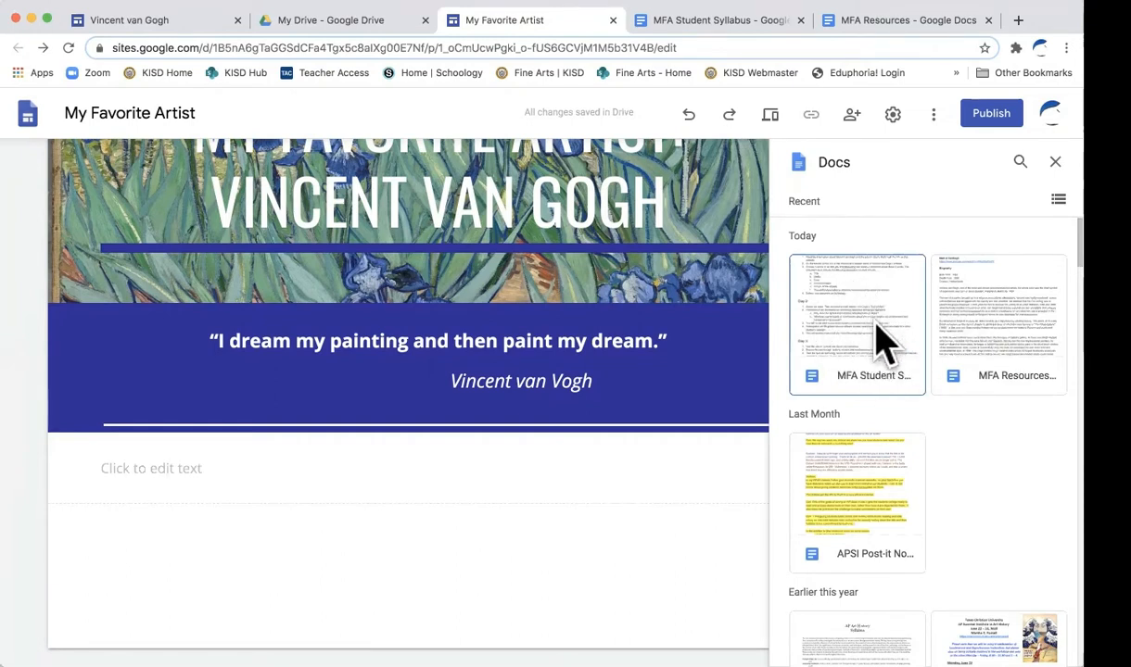
left_click(1020, 161)
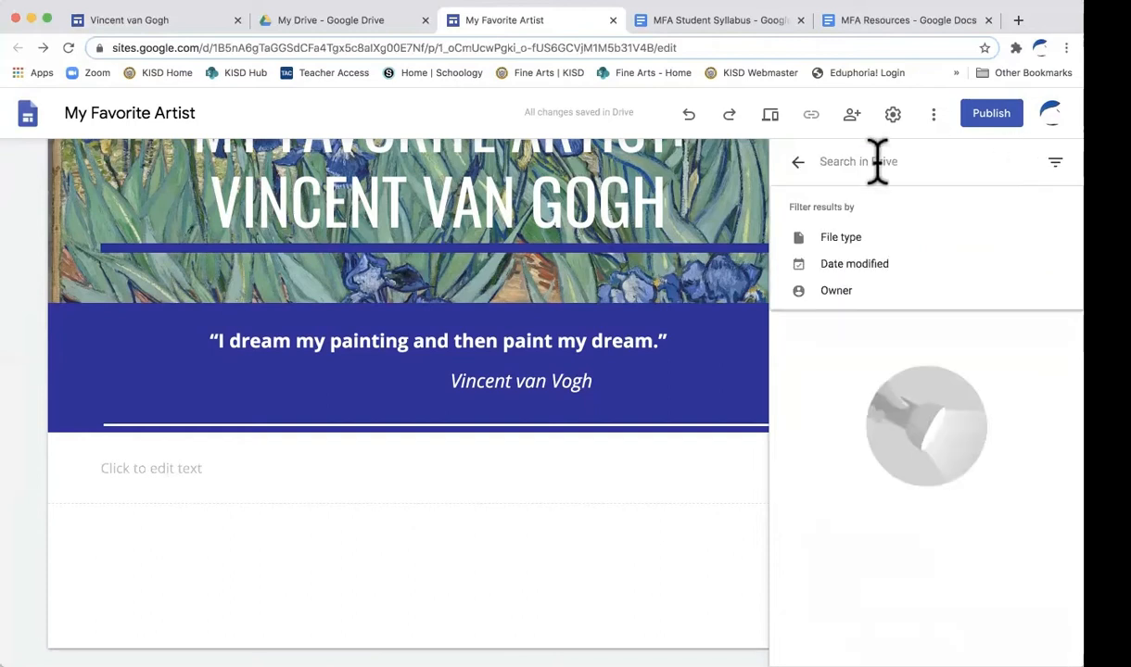
left_click(798, 165)
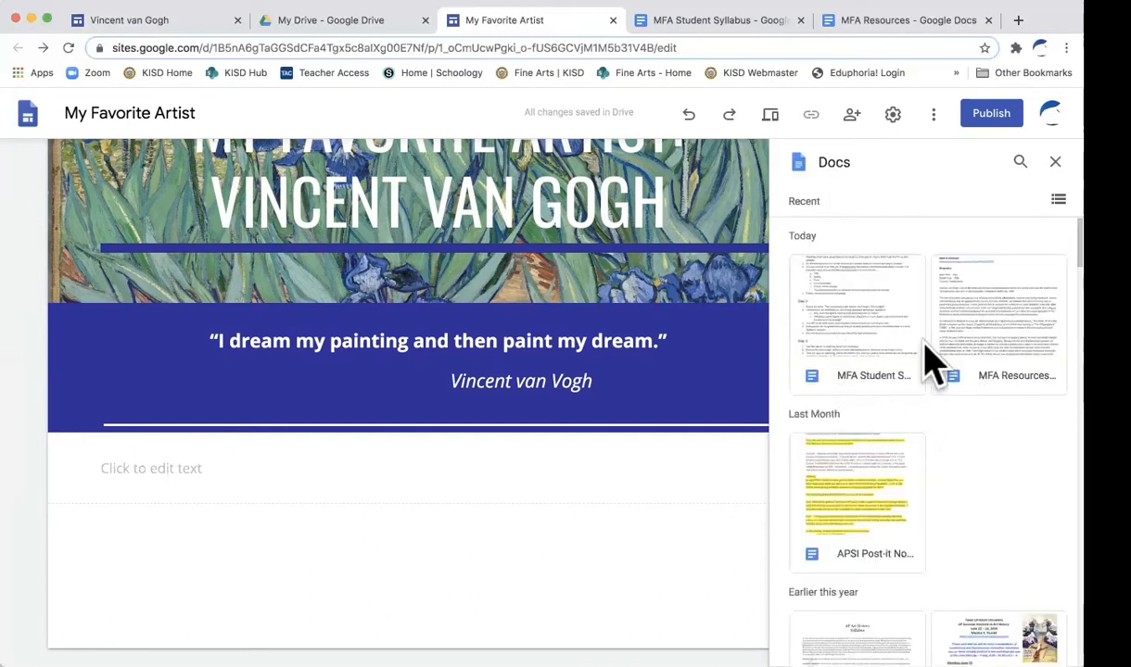
Embed the MFA Student Syllabus document below the empty text box.
left_click(869, 340)
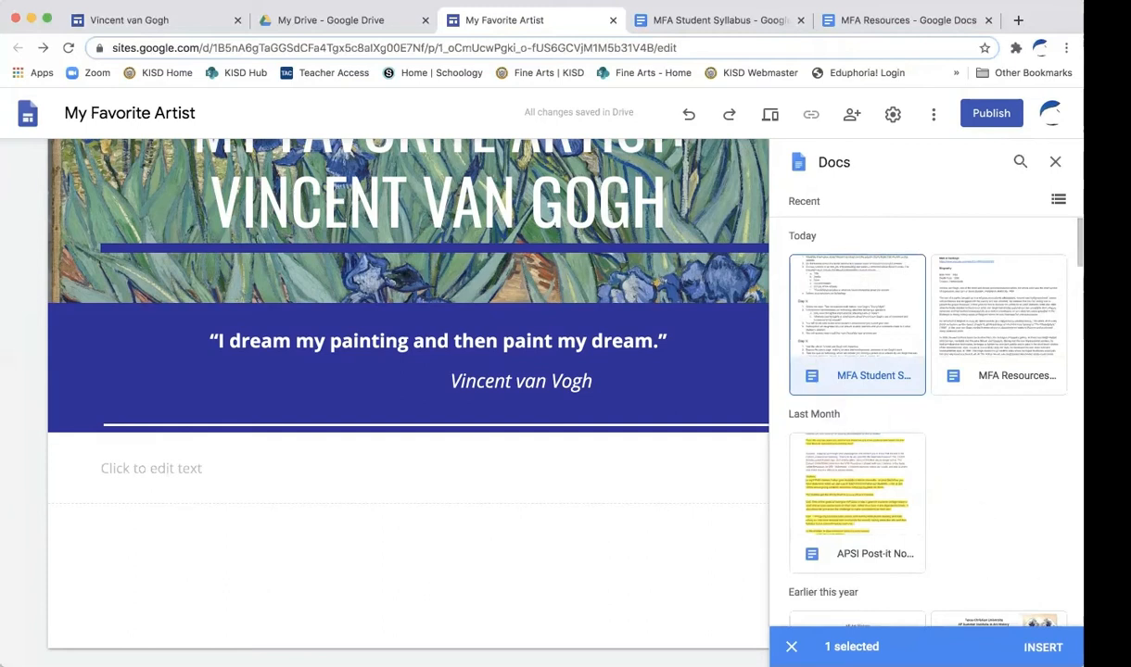
left_click(1043, 648)
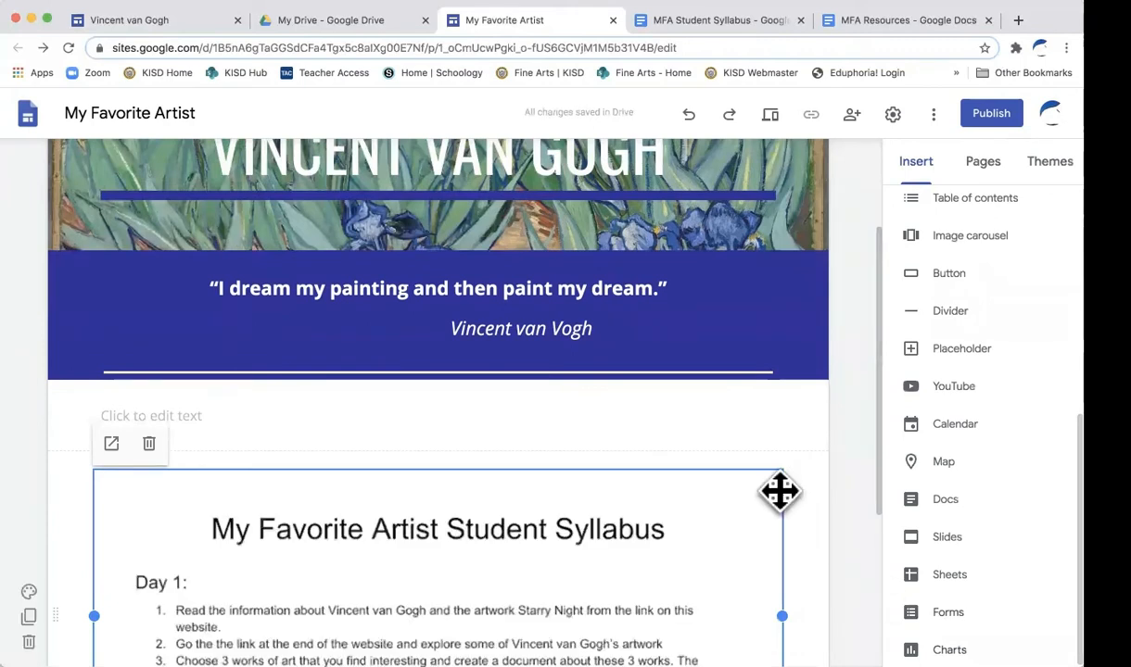
scroll(779, 491, "down", 5)
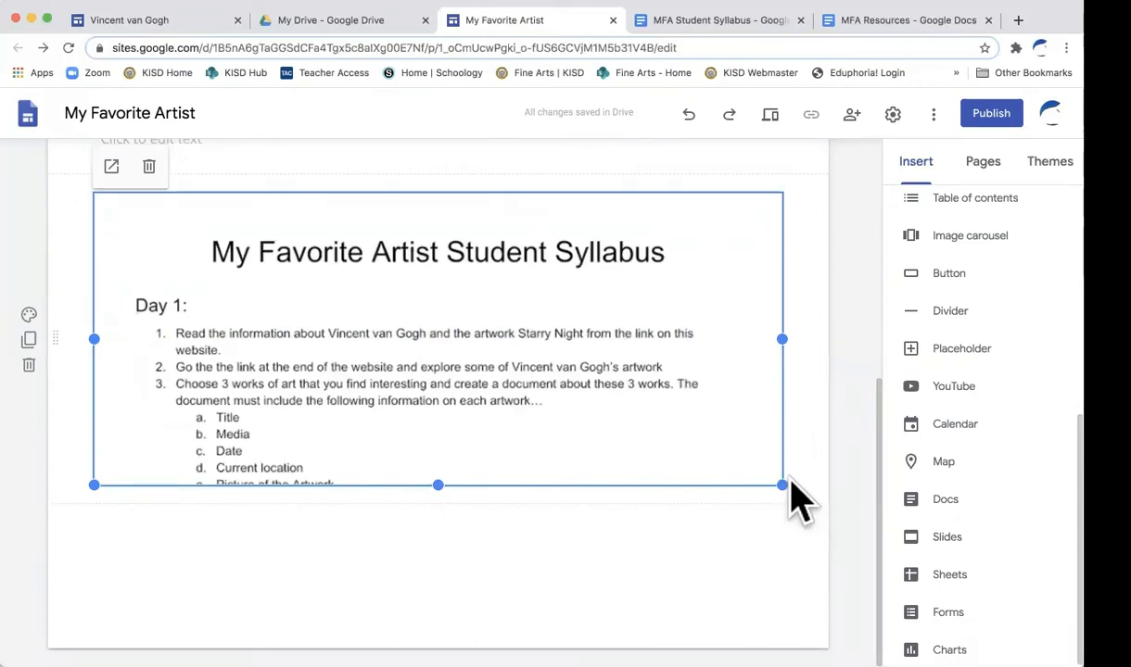
scroll(747, 463, "up", 2)
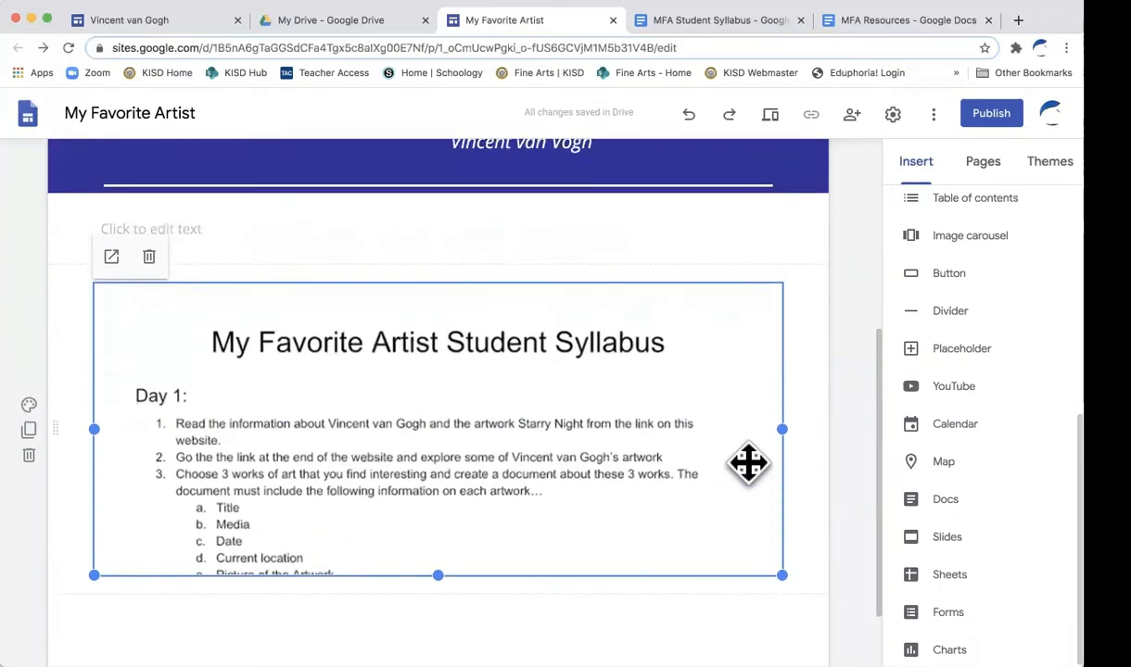
scroll(747, 463, "up", 1)
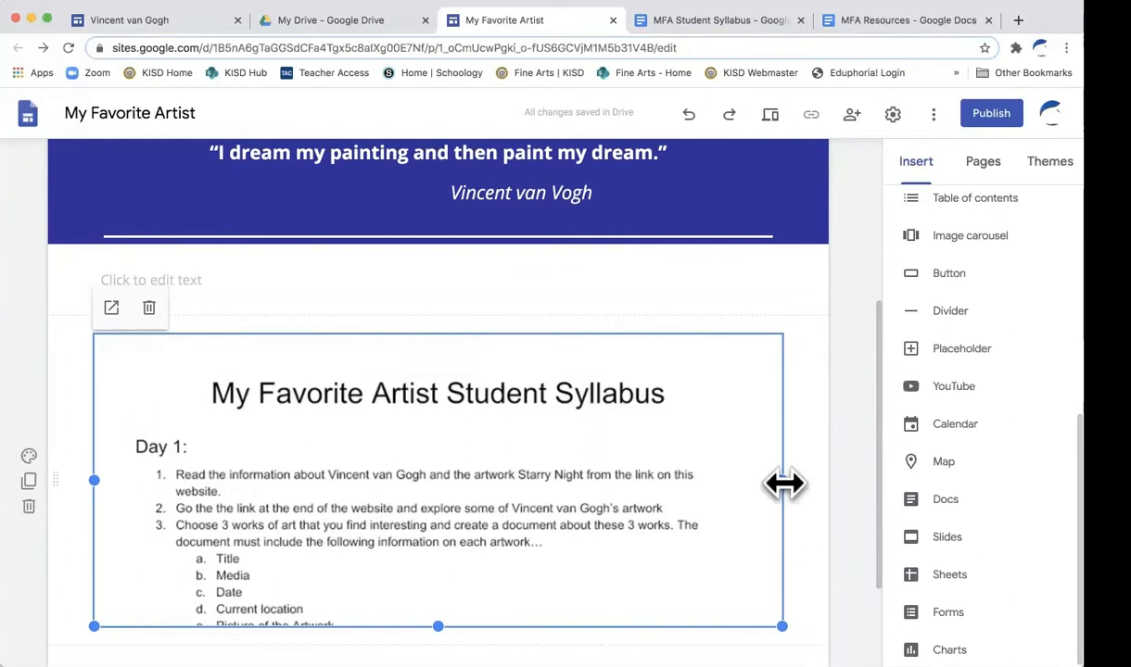
Narrow the embedded student syllabus and move it up beside the empty text box, on the box's right.
left_click_drag(783, 482, 444, 484)
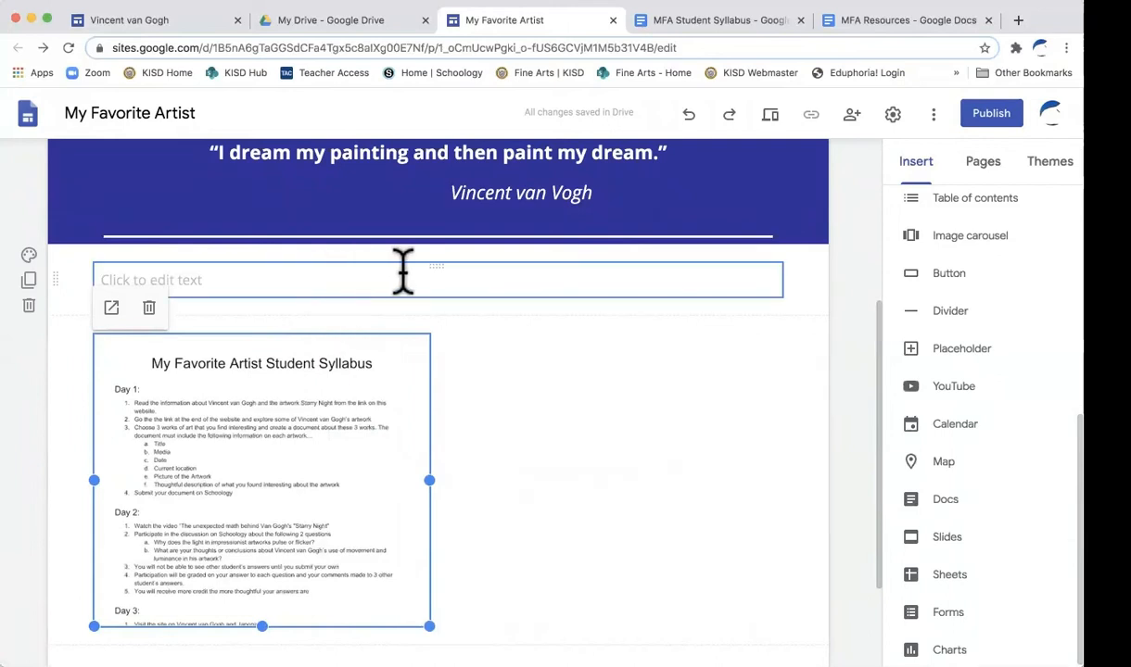
left_click_drag(285, 341, 399, 302)
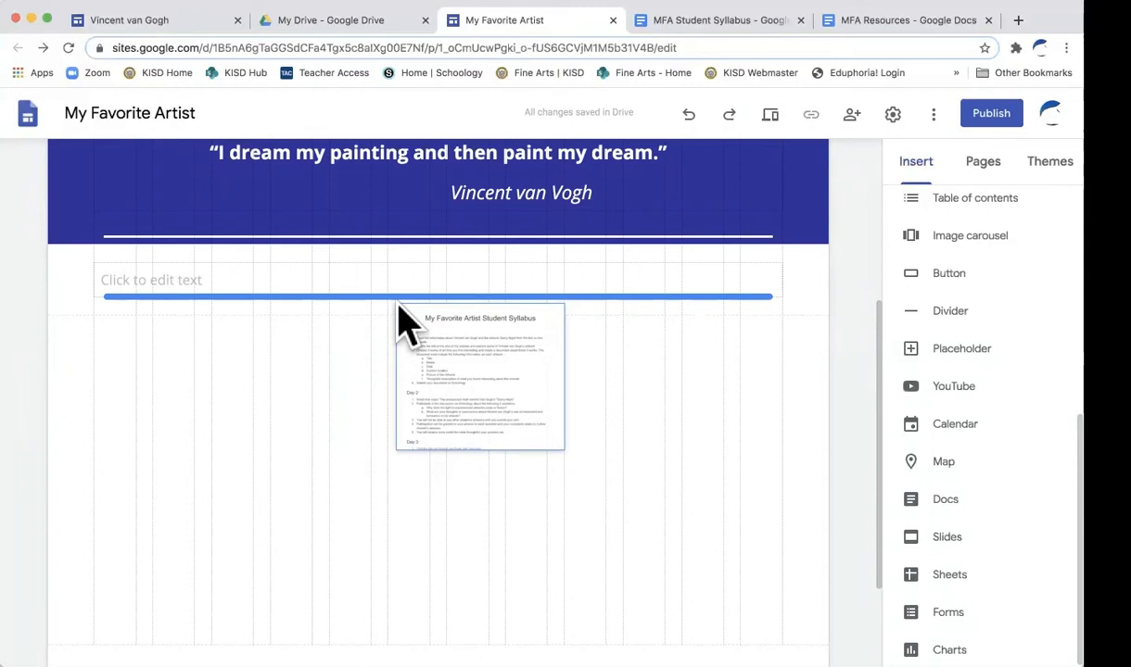
left_click_drag(398, 303, 398, 302)
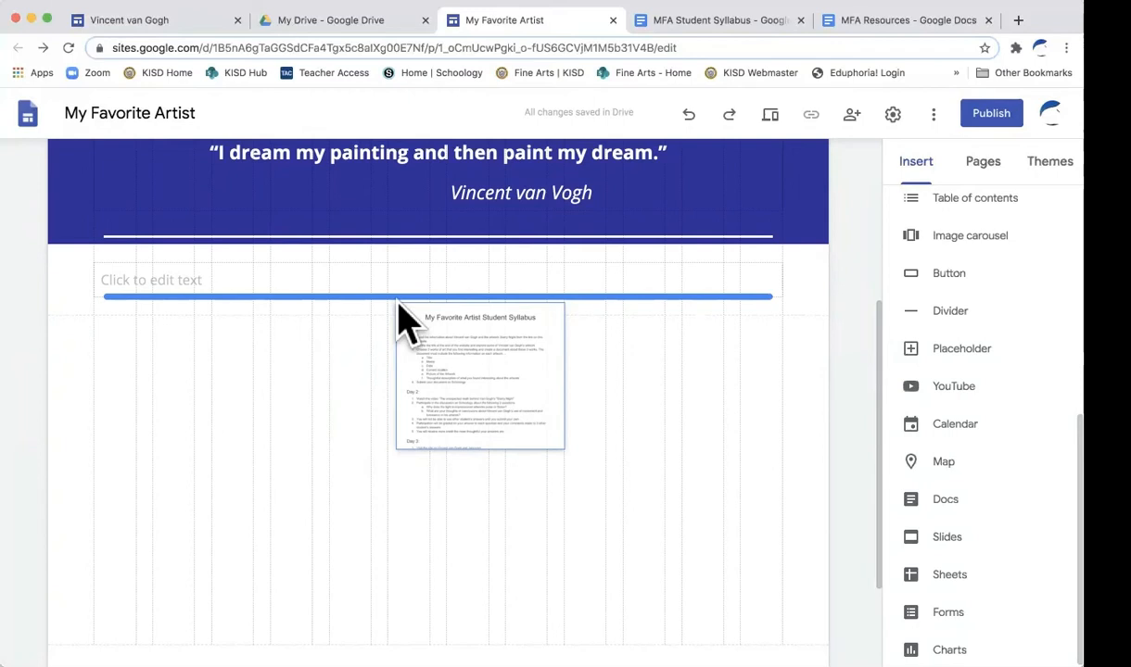
left_click_drag(398, 303, 724, 273)
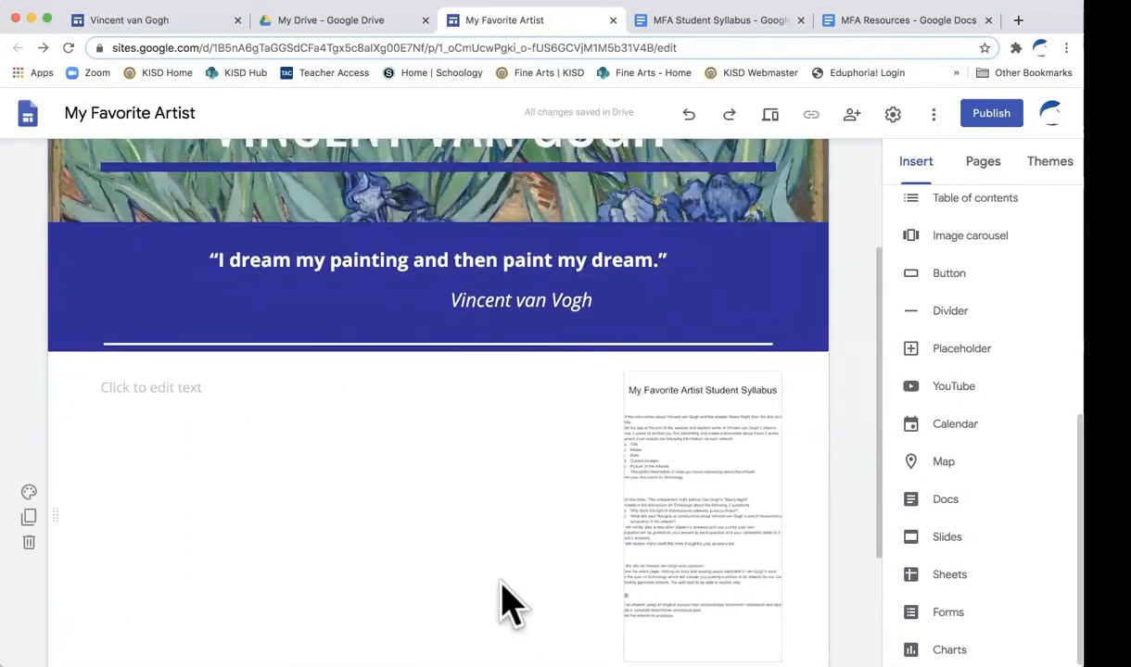
scroll(505, 602, "down", 2)
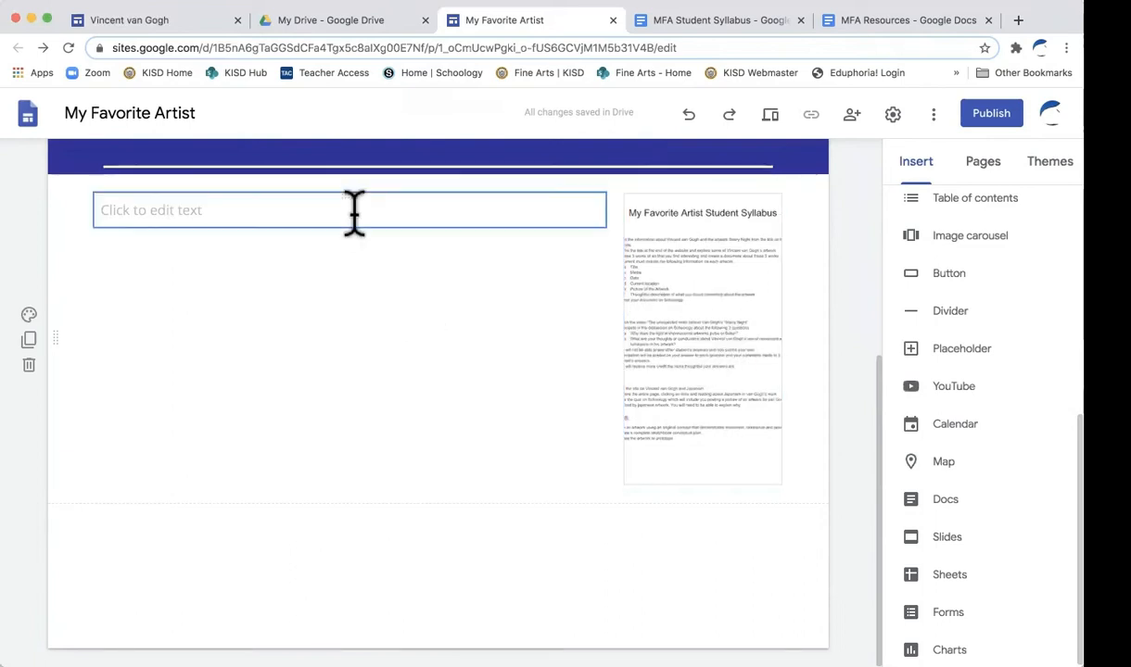
Widen the embedded syllabus to slightly over half the row and check that its source document opens in a separate tab.
left_click(353, 217)
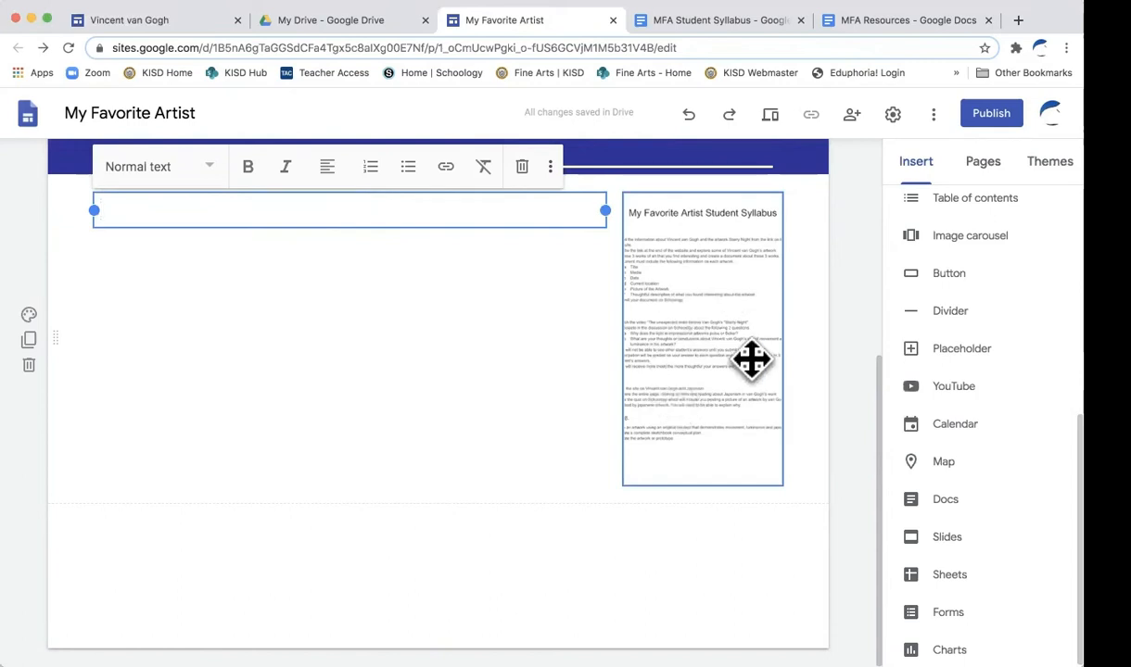
left_click_drag(605, 212, 387, 228)
left_click(665, 320)
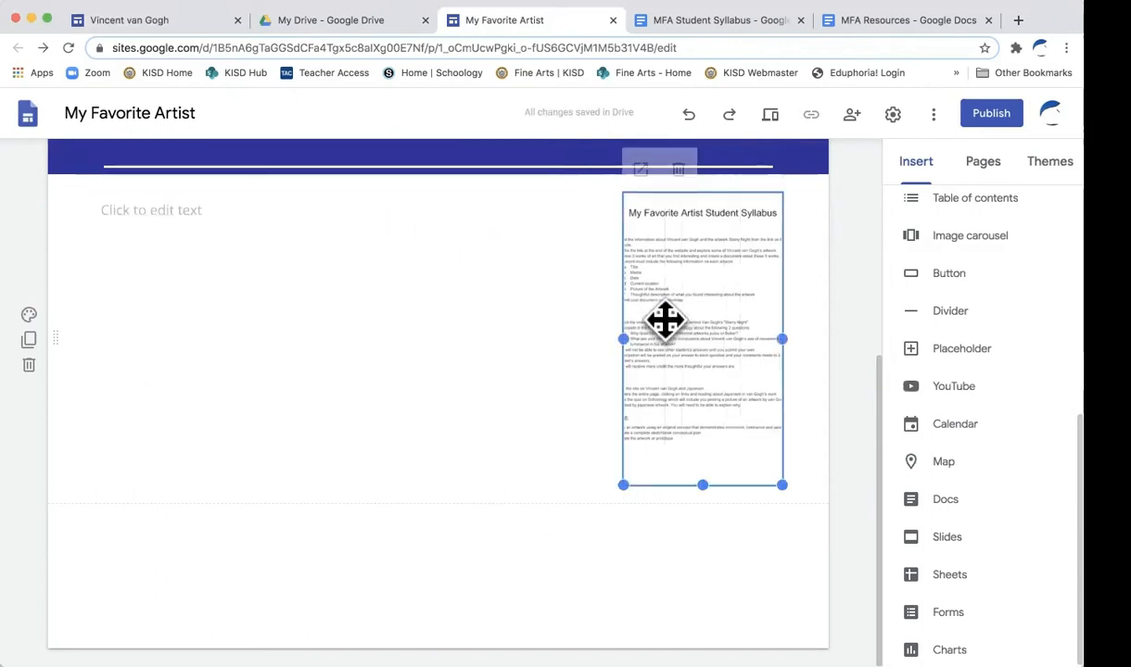
left_click_drag(623, 340, 401, 329)
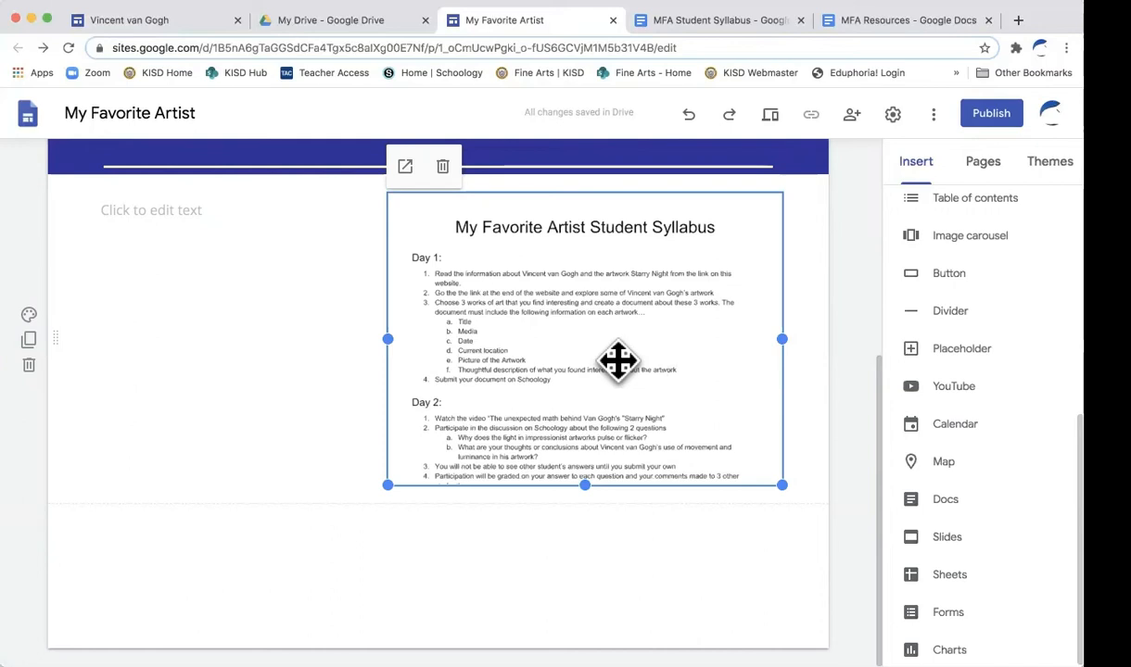
left_click(405, 168)
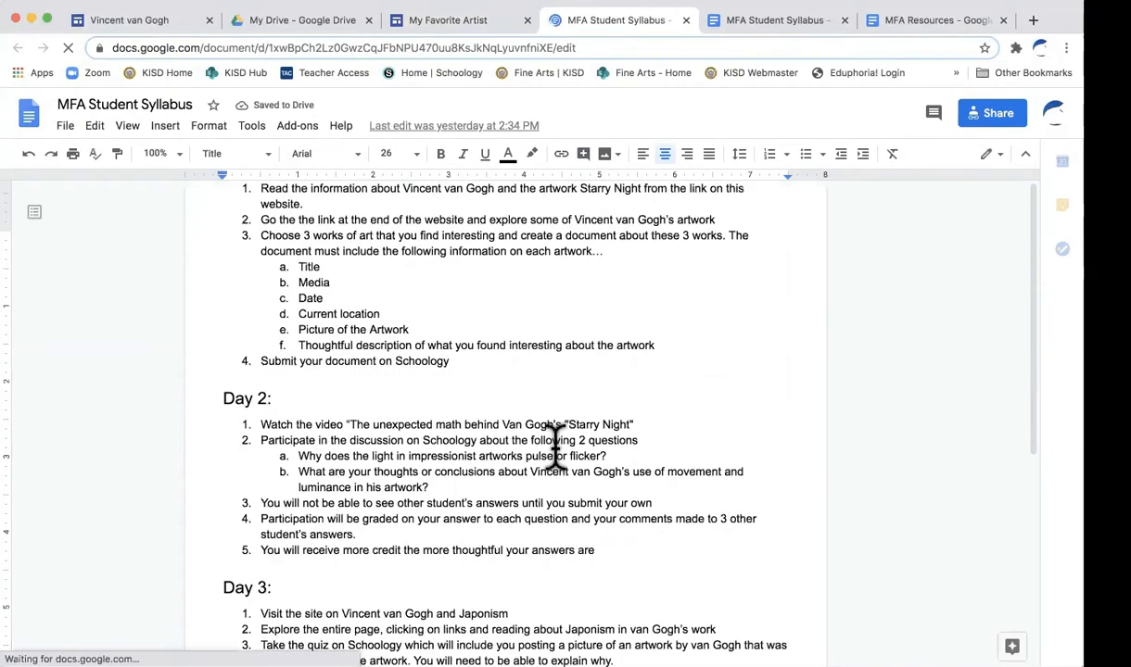
left_click(686, 21)
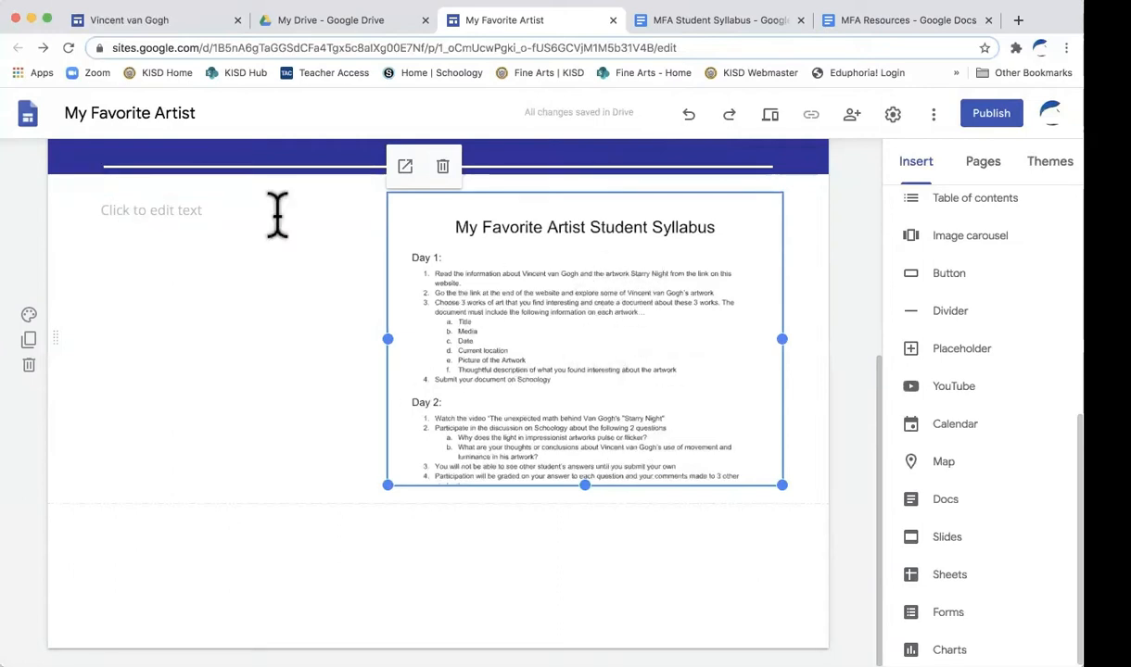
Copy the HOME PAGE paragraph about reviewing the syllabus from the MFA Resources document.
left_click(192, 212)
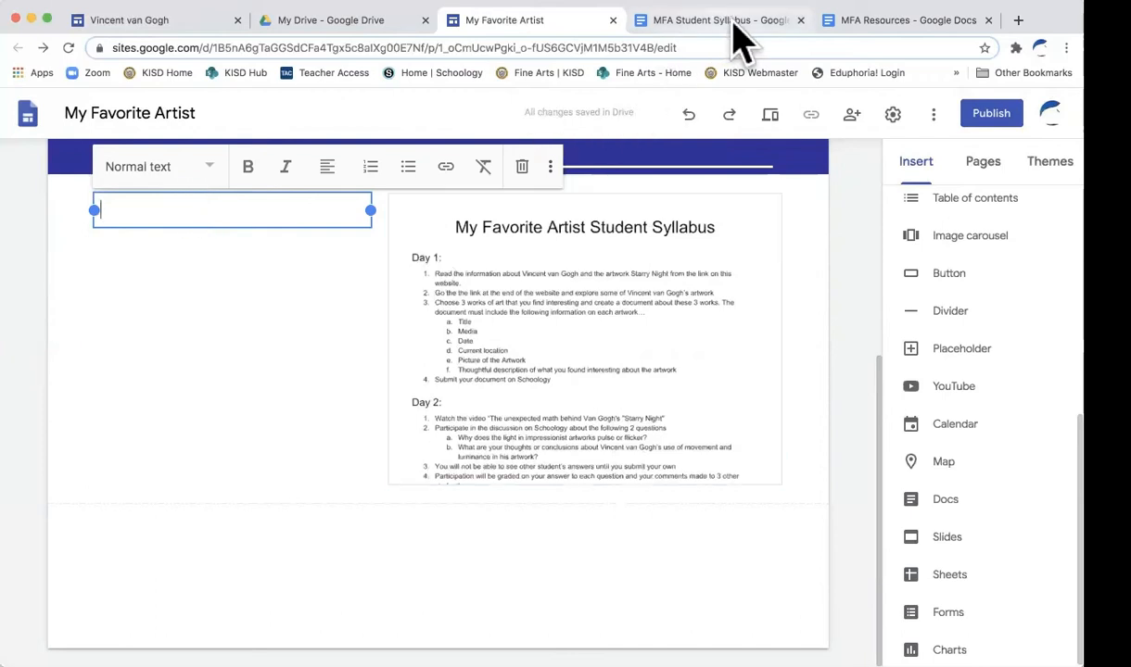
left_click(894, 22)
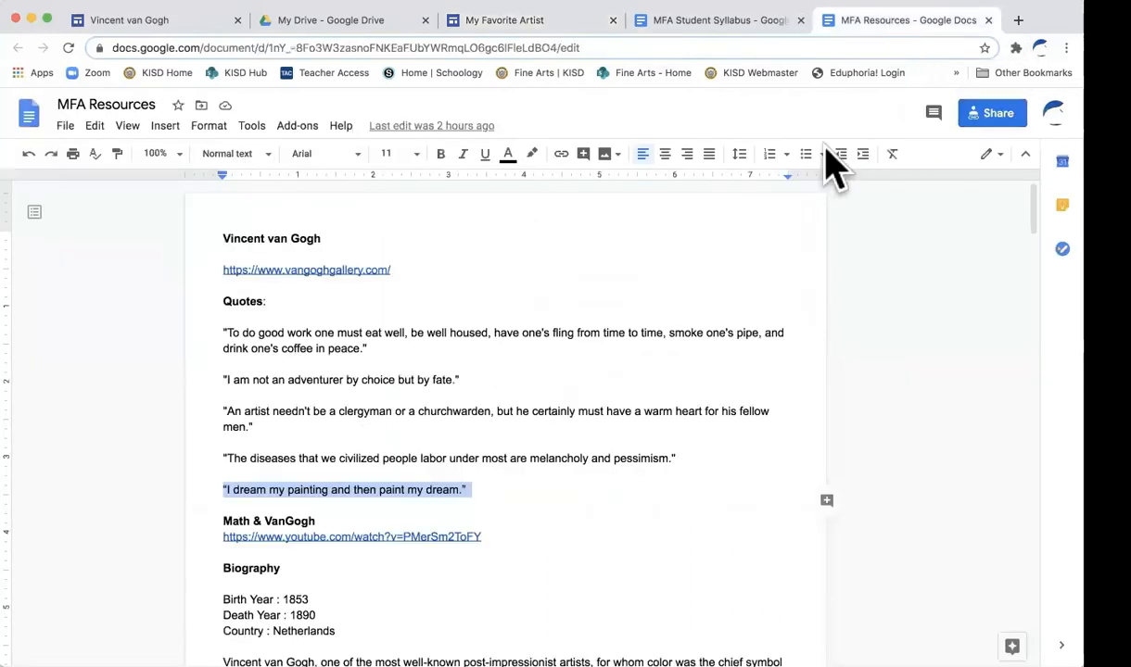
scroll(581, 543, "down", 5)
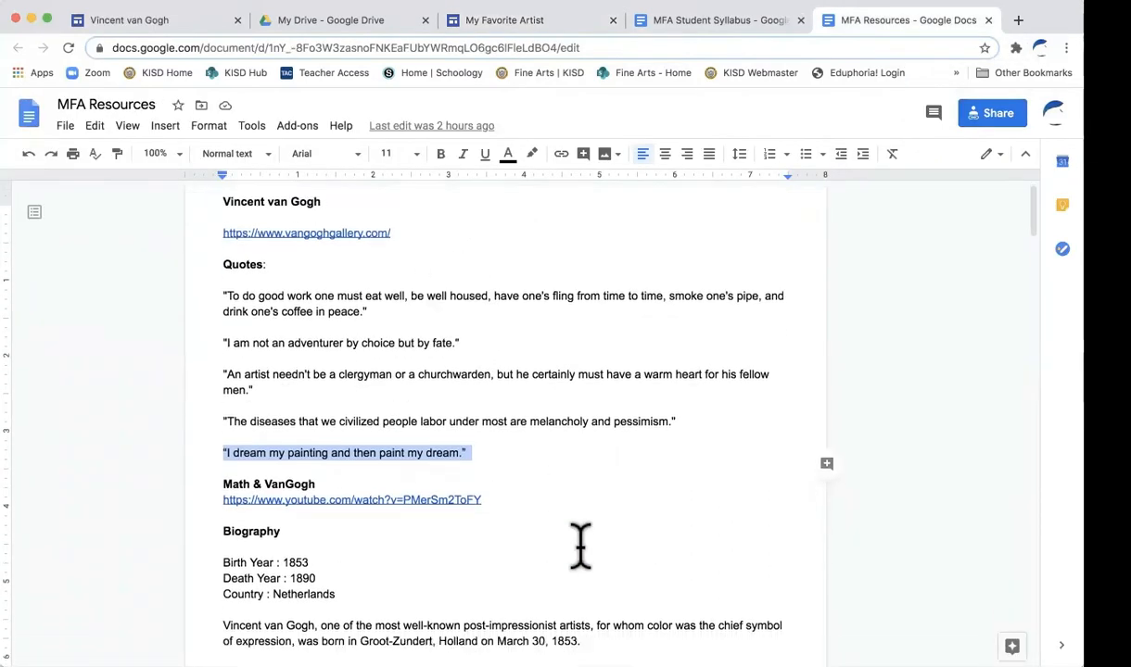
scroll(581, 543, "down", 18)
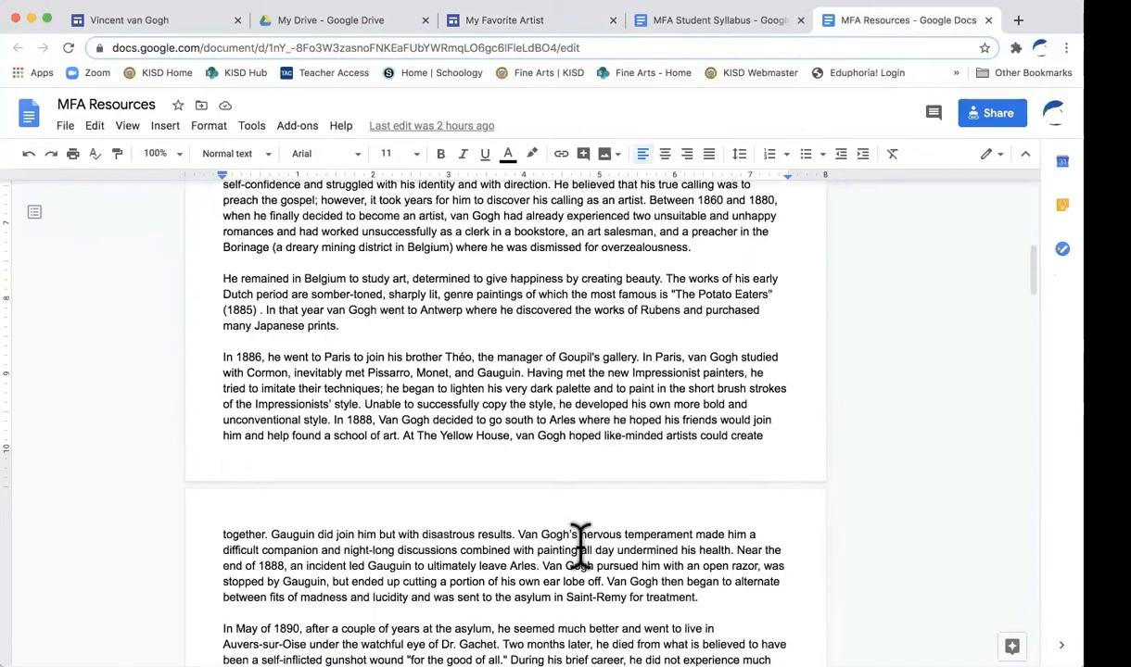
scroll(581, 543, "down", 20)
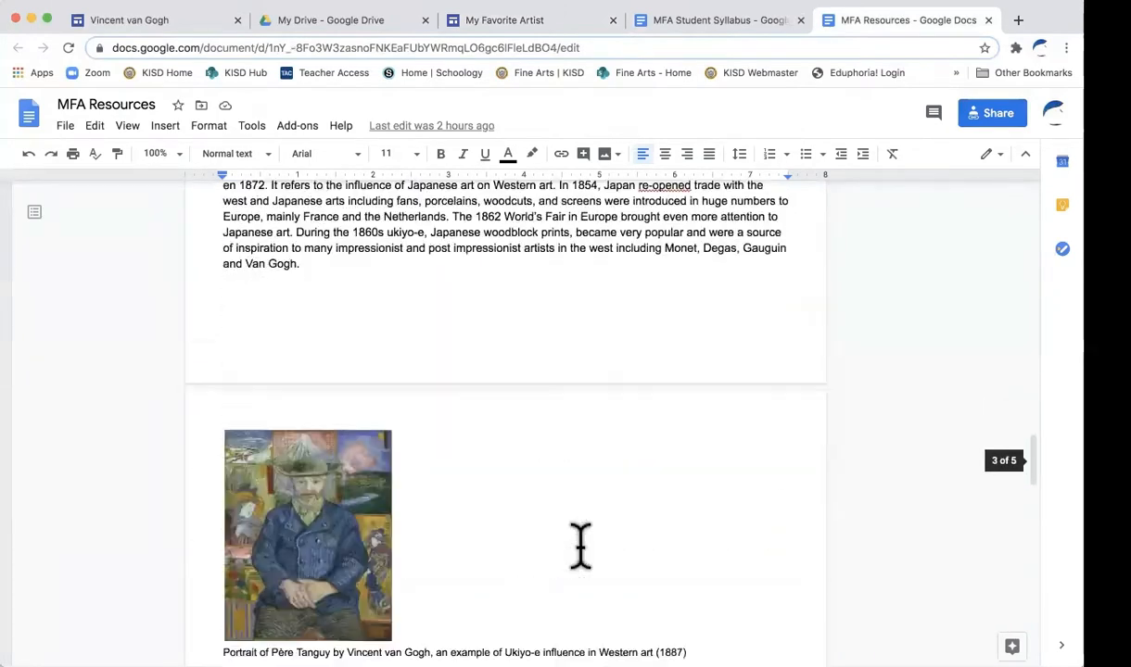
scroll(581, 543, "down", 3)
scroll(581, 543, "up", 3)
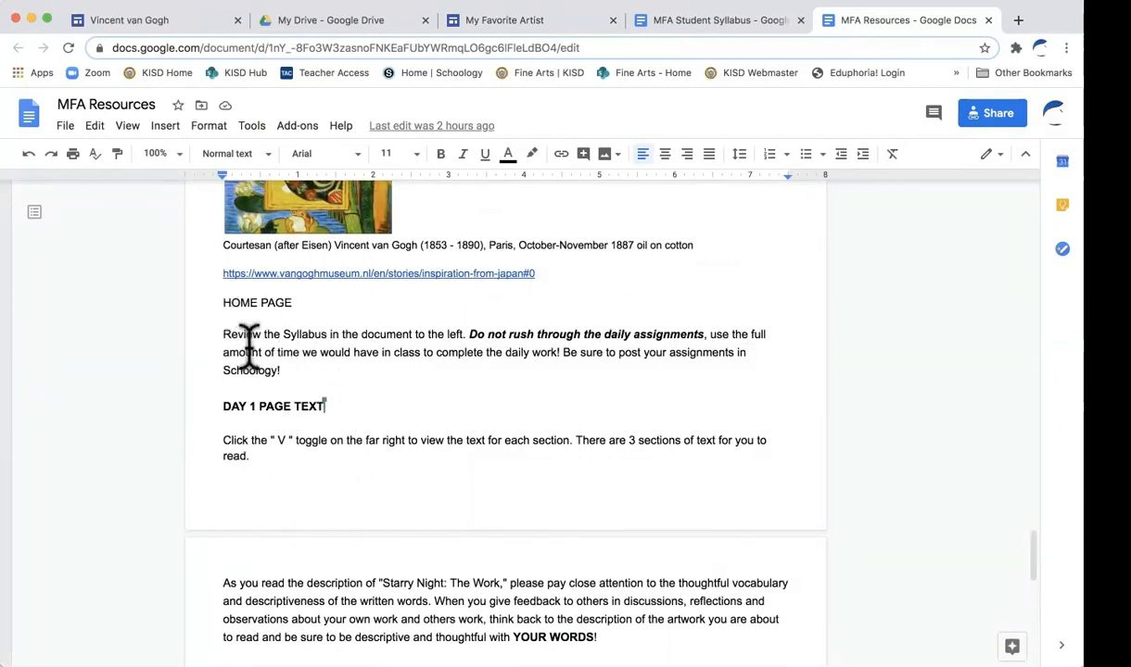
left_click_drag(227, 338, 293, 370)
key("cmd+c")
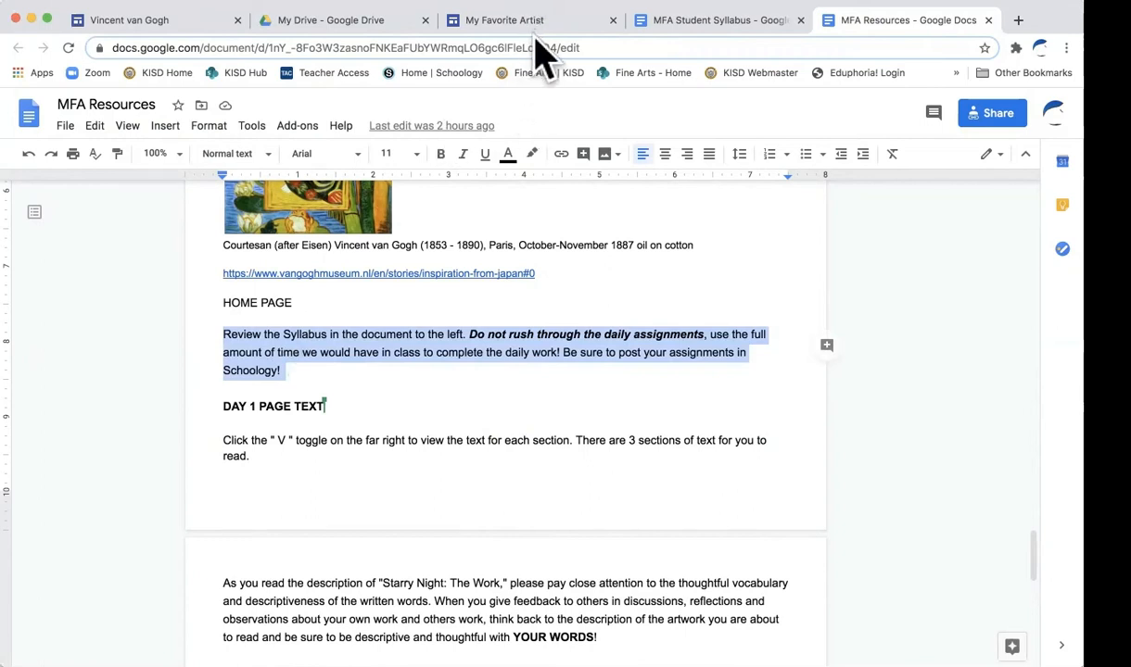
Paste the copied paragraph into the text box beside the syllabus and remove the blank lines at its end.
left_click(546, 21)
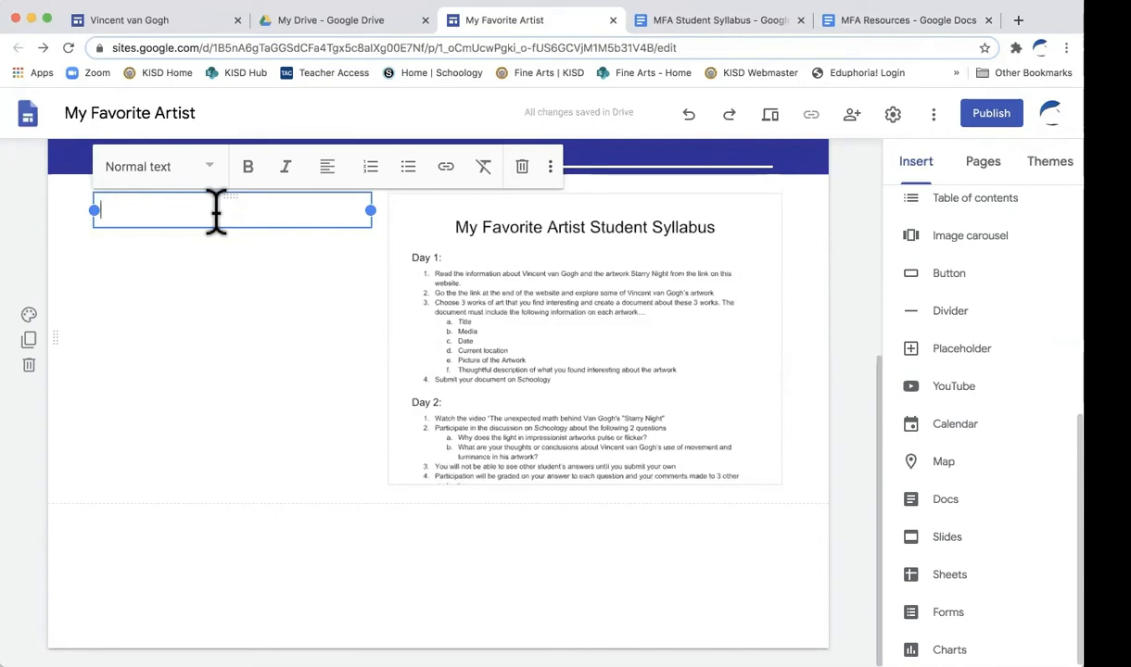
key("cmd+v")
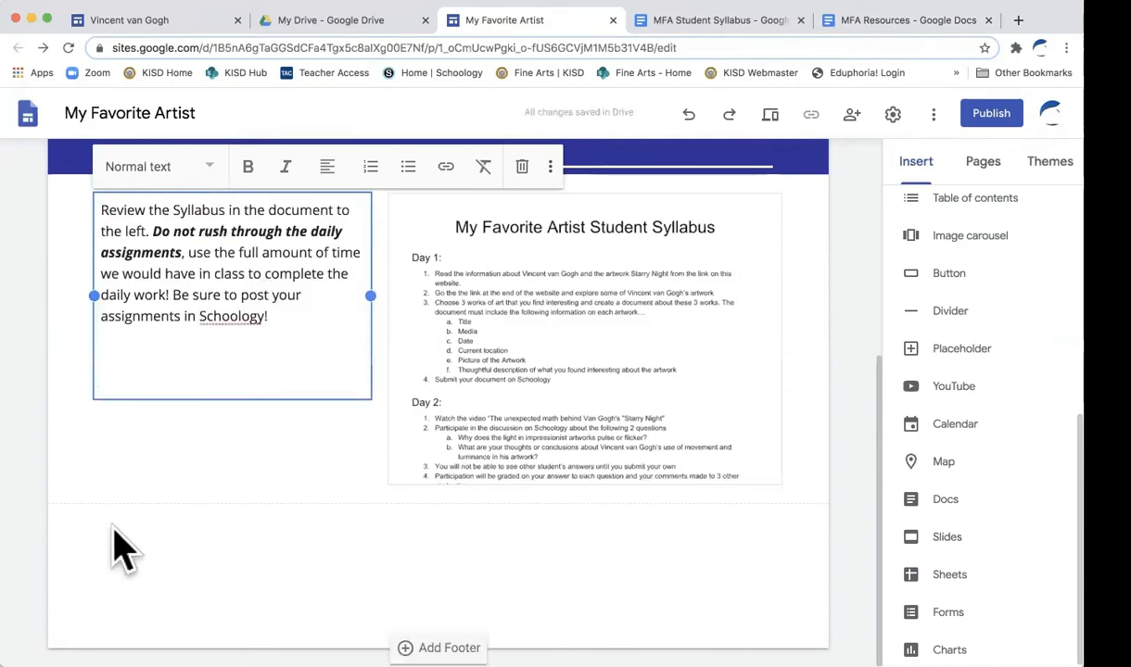
key("BackSpace")
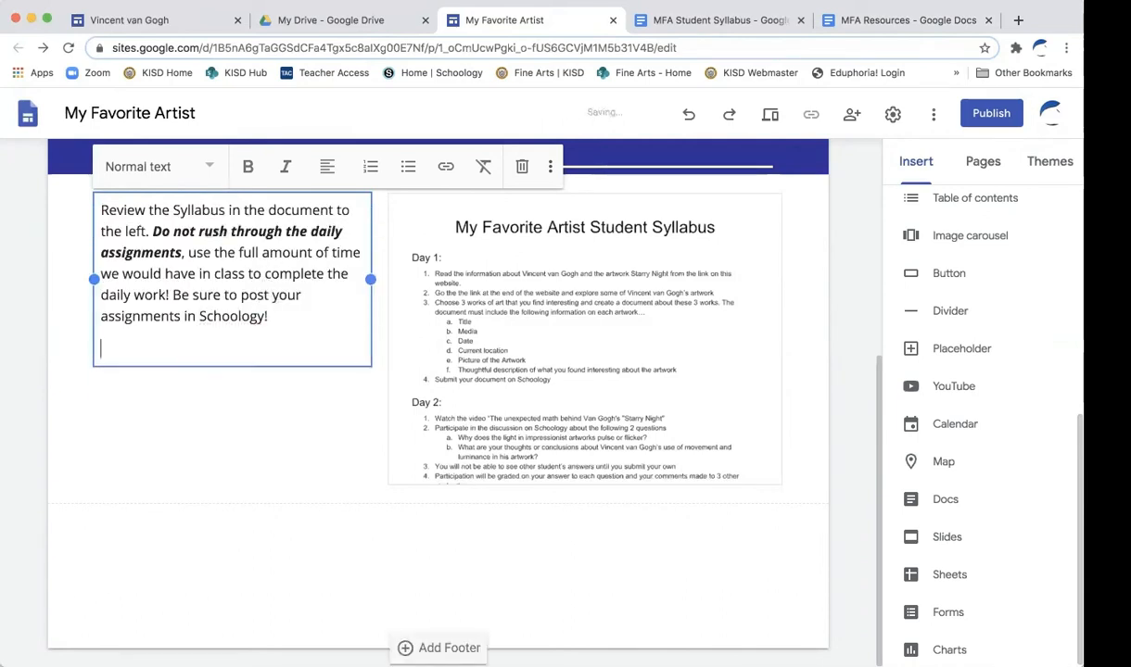
key("BackSpace")
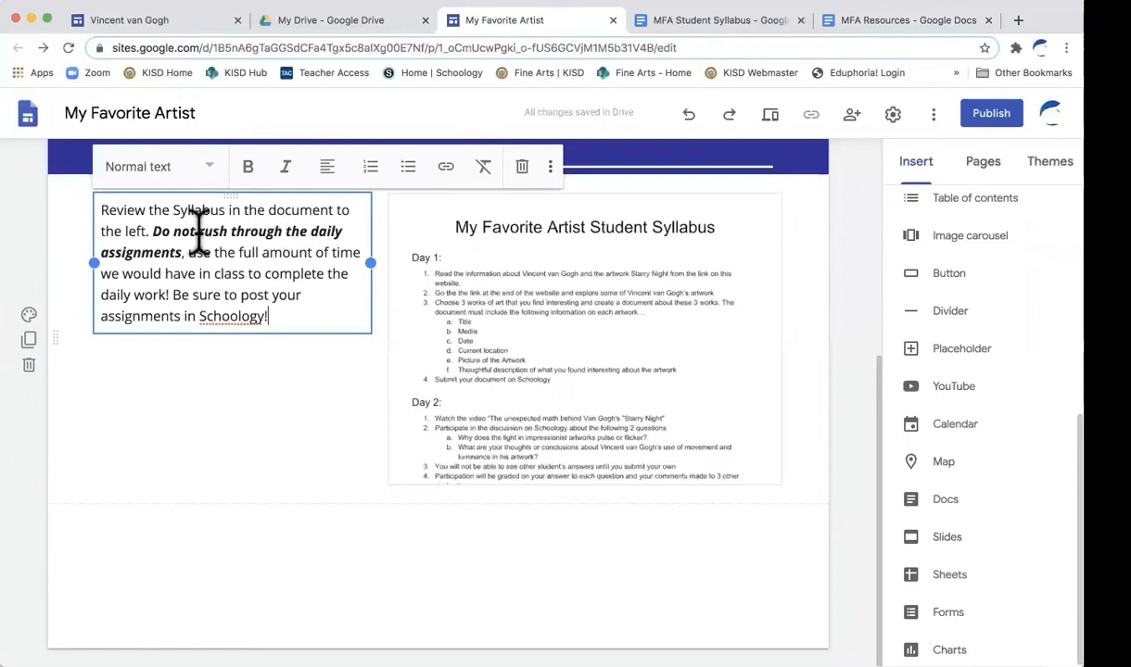
Format the syllabus instructions as Subheading and center the text.
left_click(206, 176)
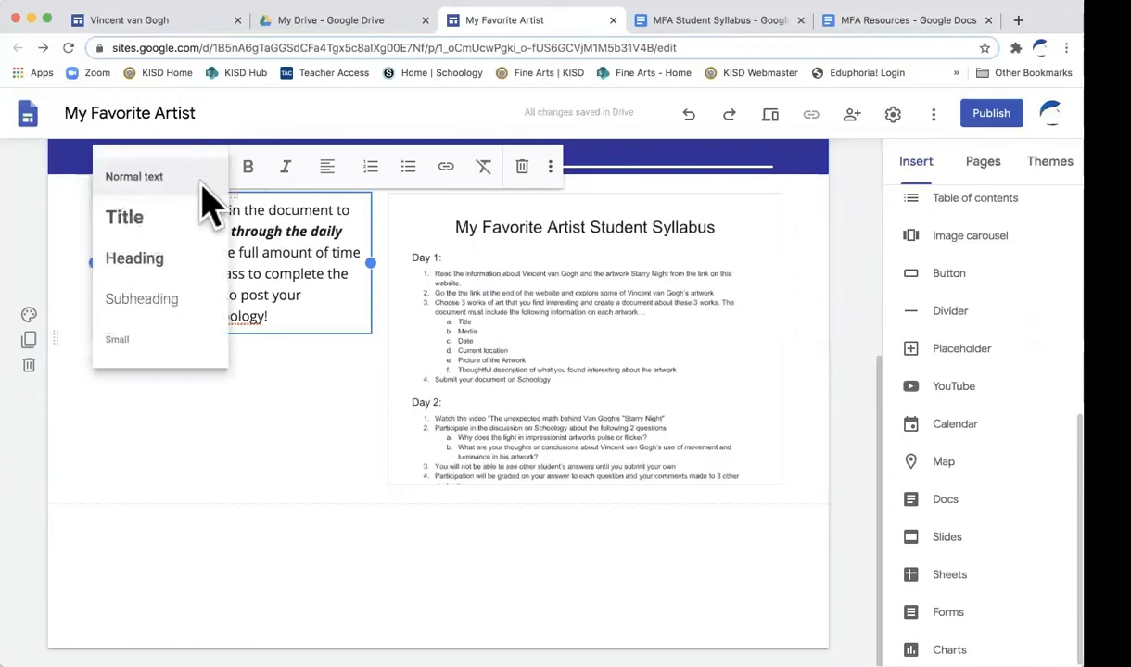
left_click(165, 298)
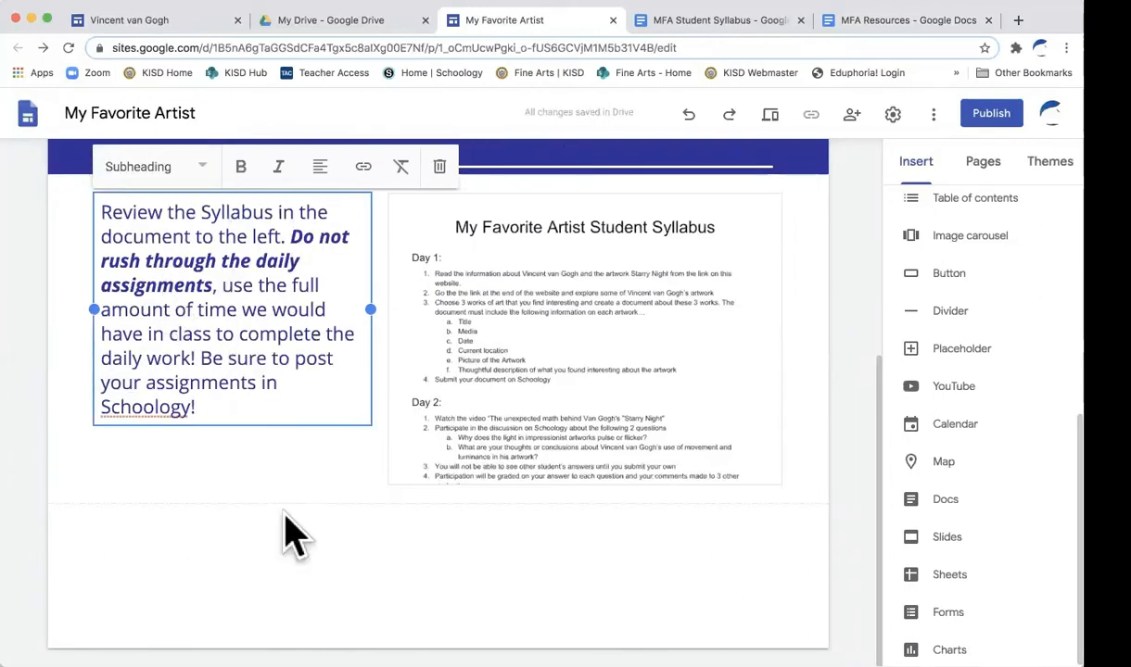
left_click(324, 167)
left_click(321, 218)
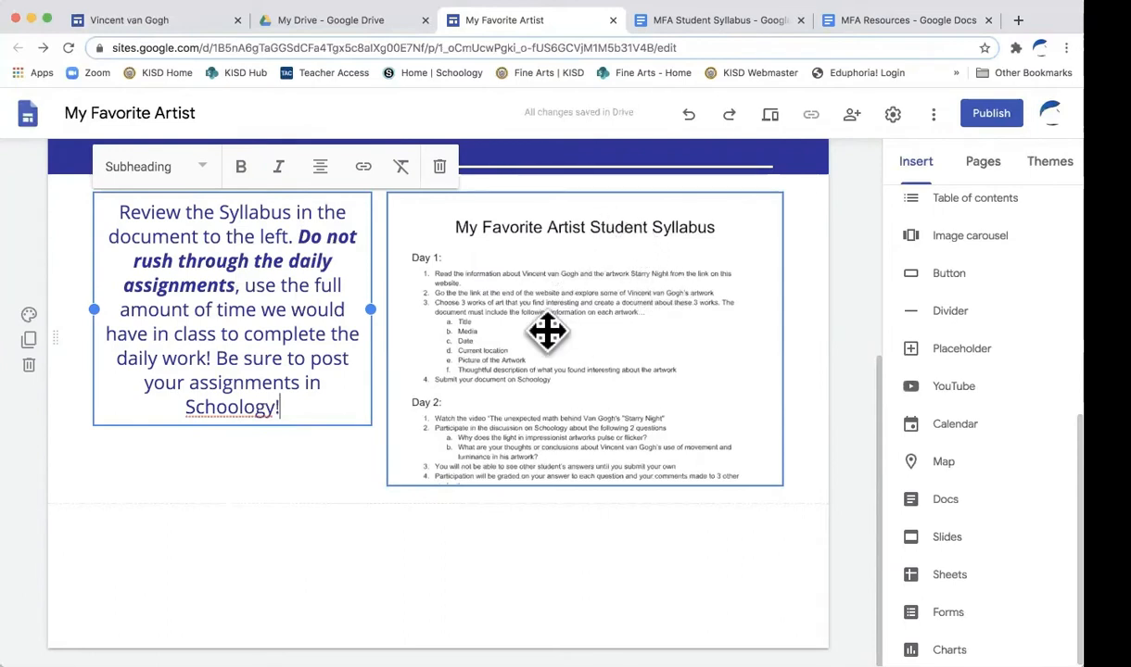
Shorten the embedded syllabus to match the height of the instructions and set the section background to Emphasis 1.
left_click(598, 459)
left_click_drag(587, 484, 586, 424)
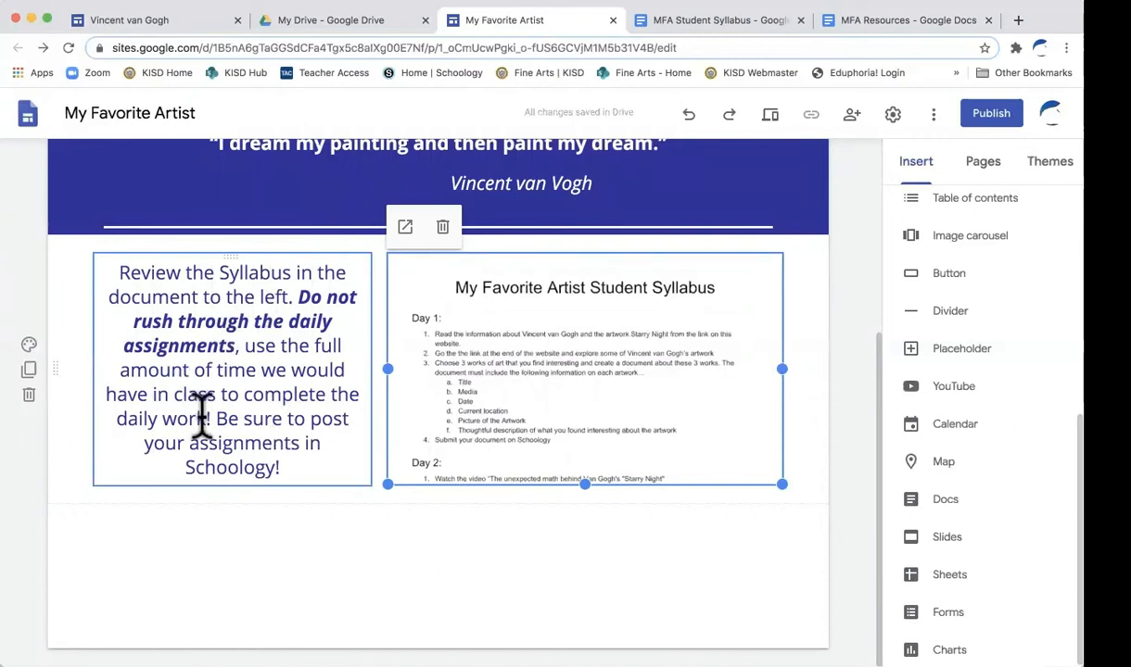
left_click(29, 344)
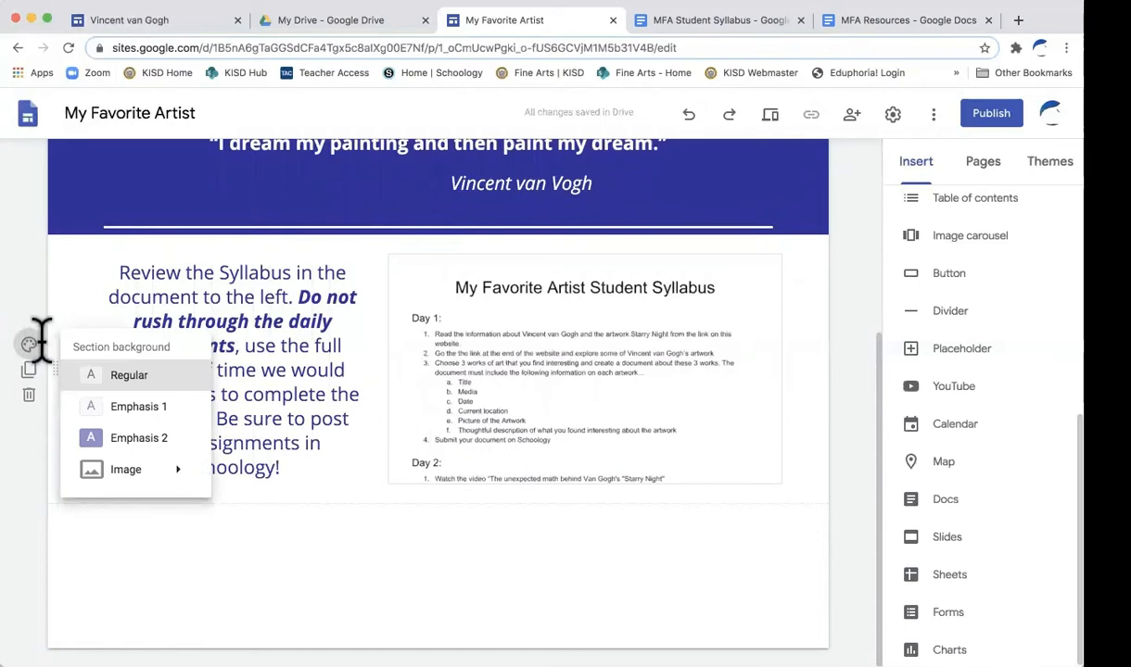
left_click(137, 408)
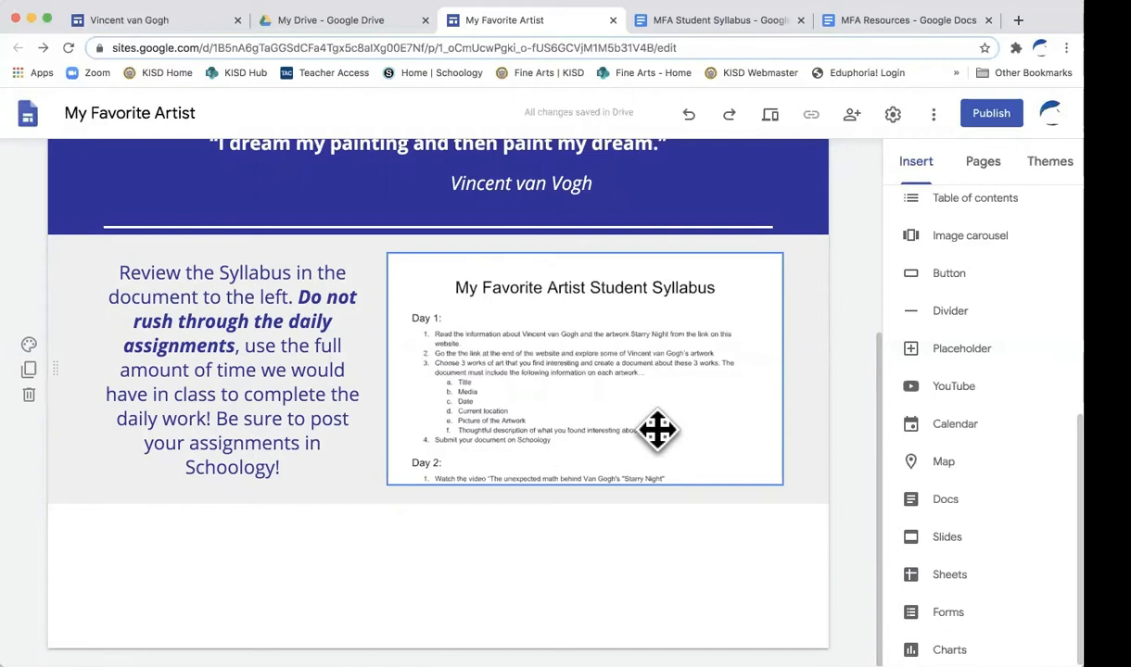
Check the captioned image row on the example site and insert the two-image layout with headings and text below the syllabus section.
left_click(165, 20)
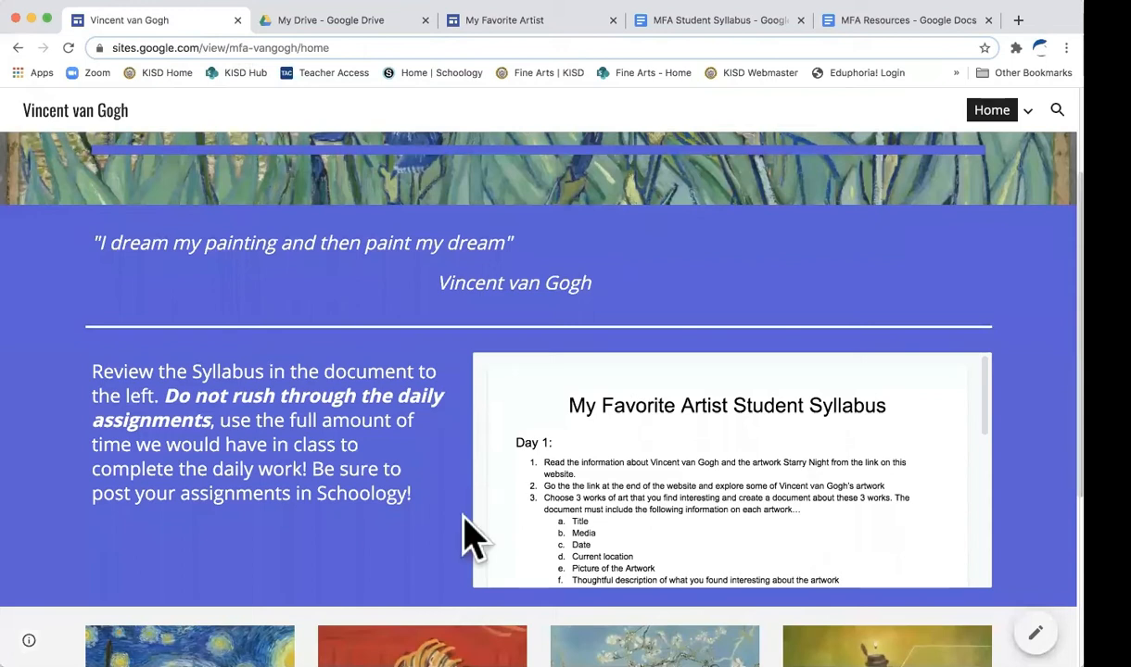
scroll(462, 528, "down", 3)
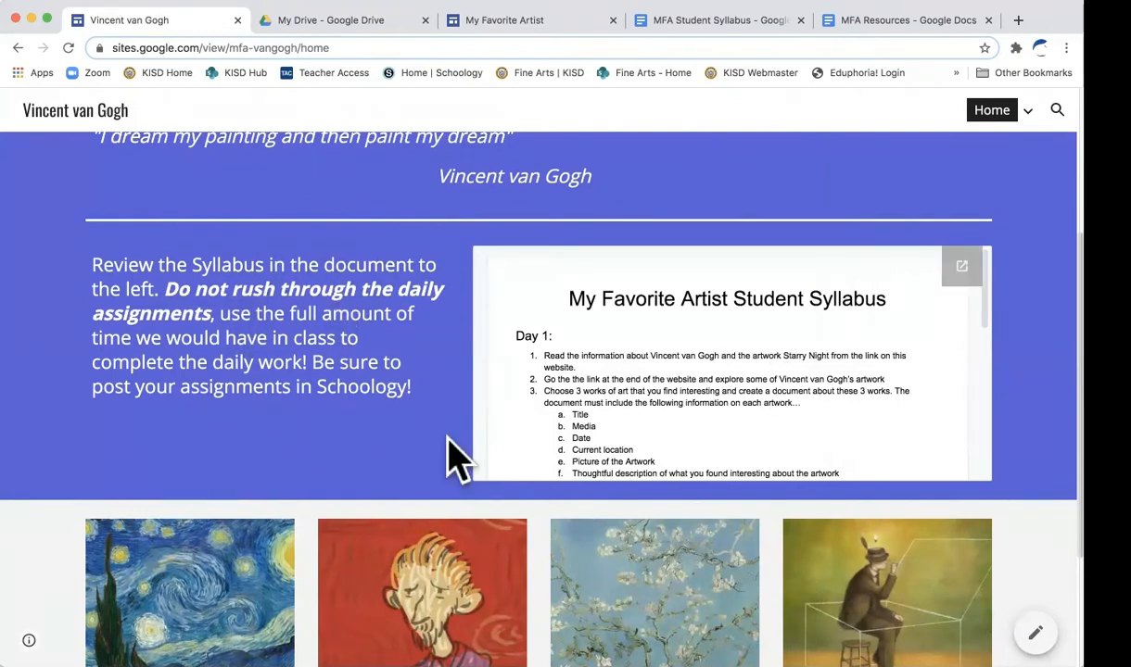
scroll(454, 458, "down", 5)
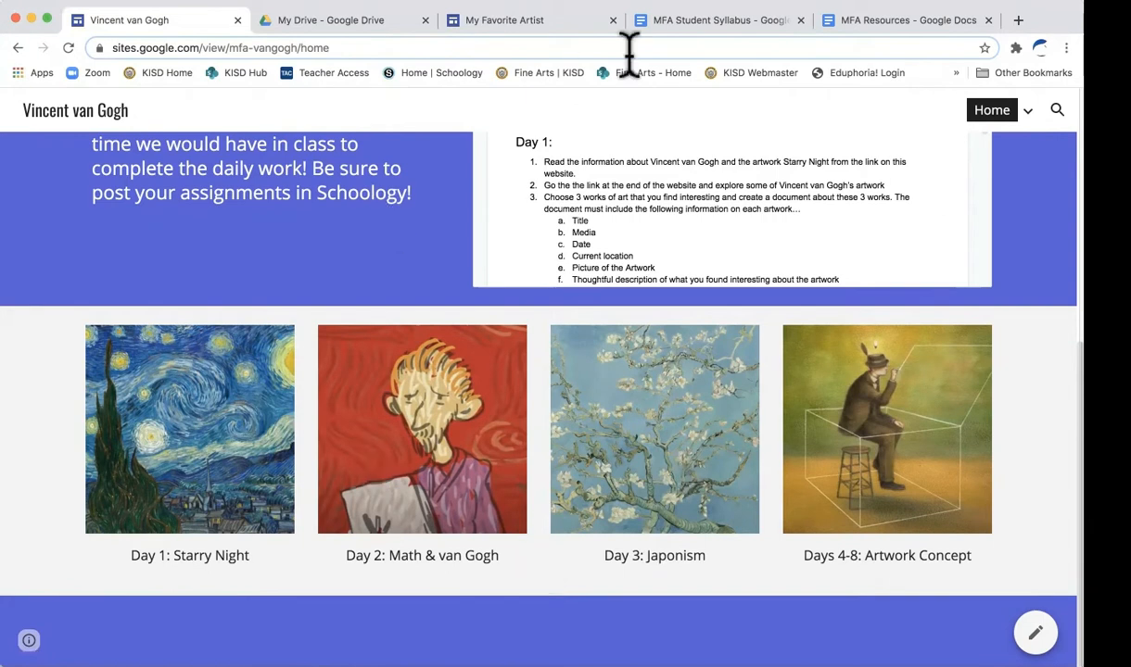
left_click(519, 20)
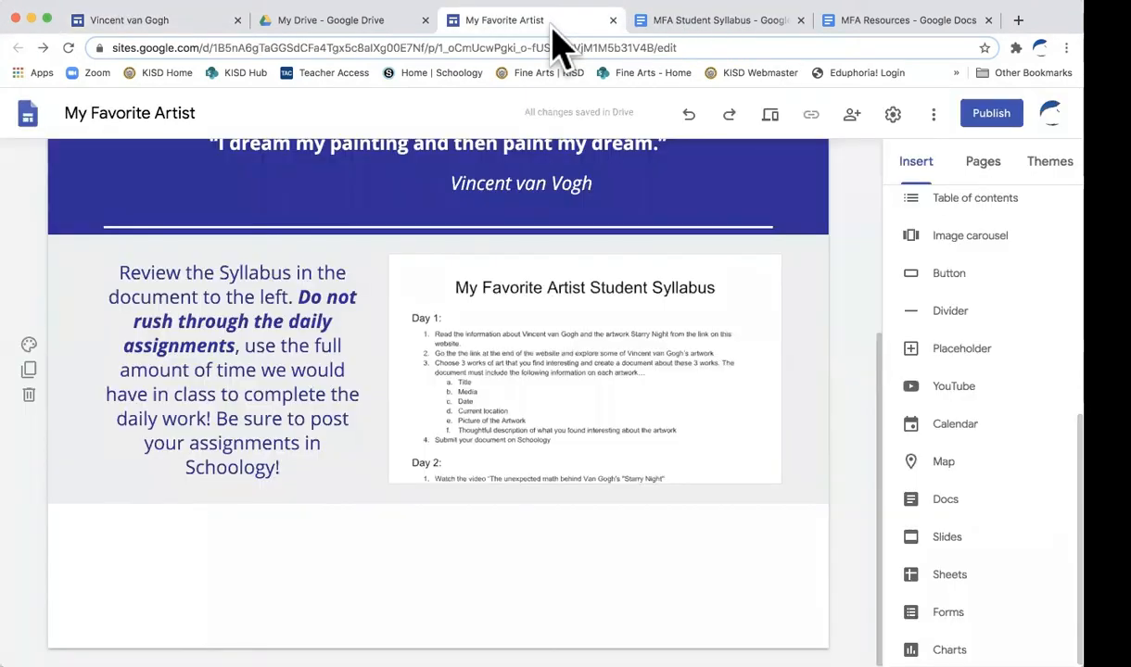
scroll(1001, 347, "up", 5)
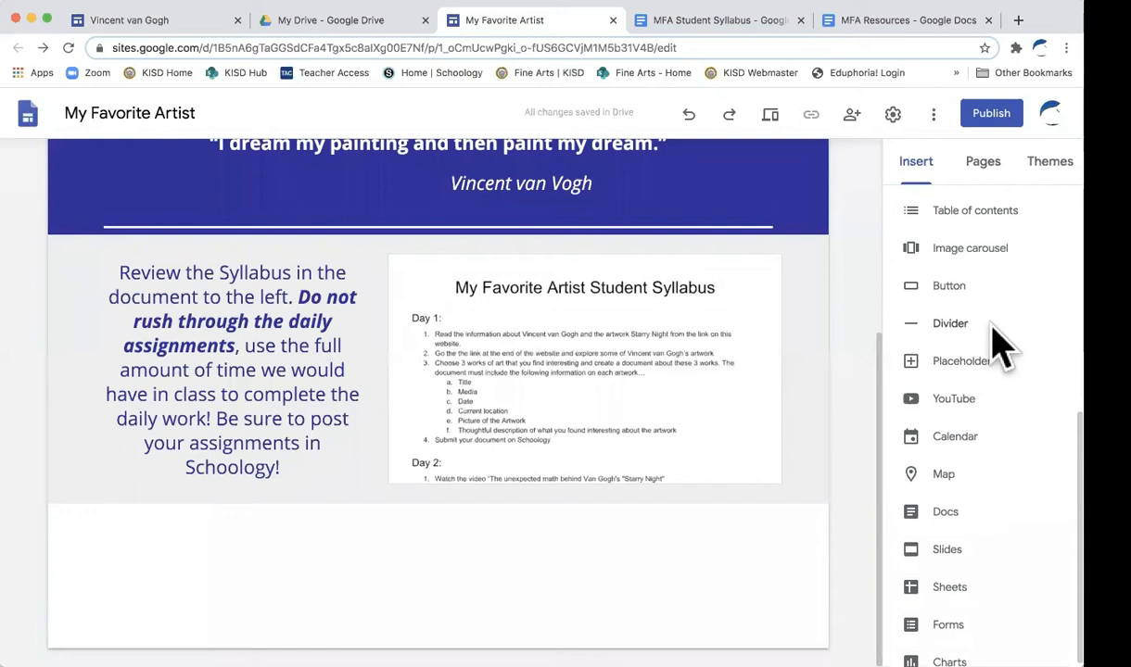
scroll(1002, 346, "up", 2)
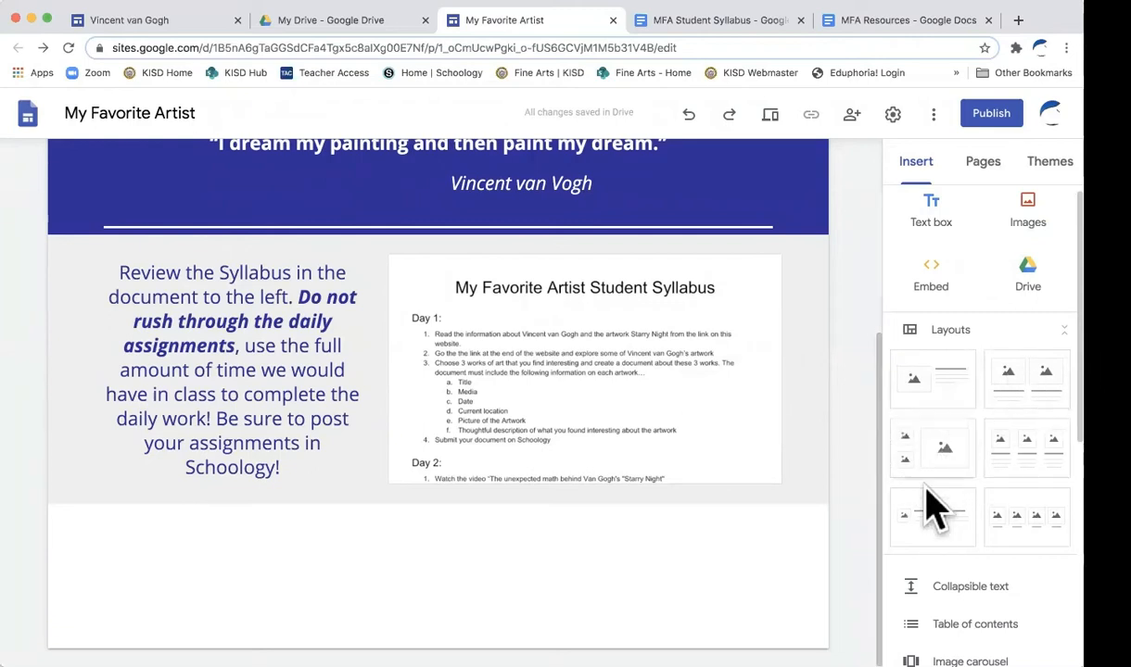
left_click(1038, 396)
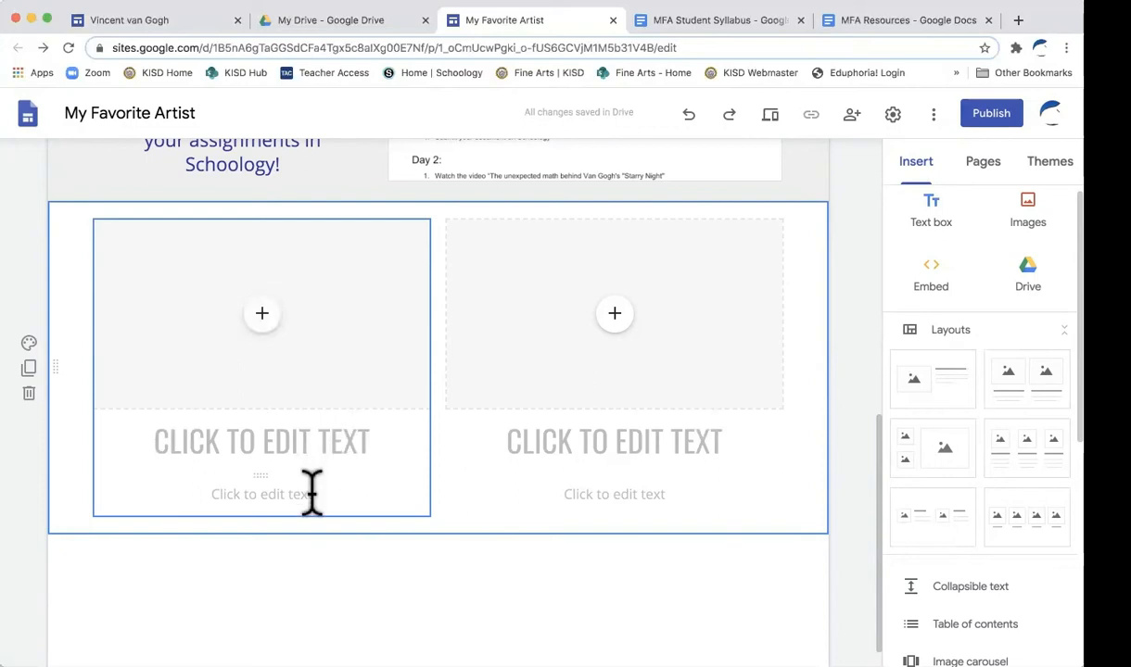
left_click(368, 349)
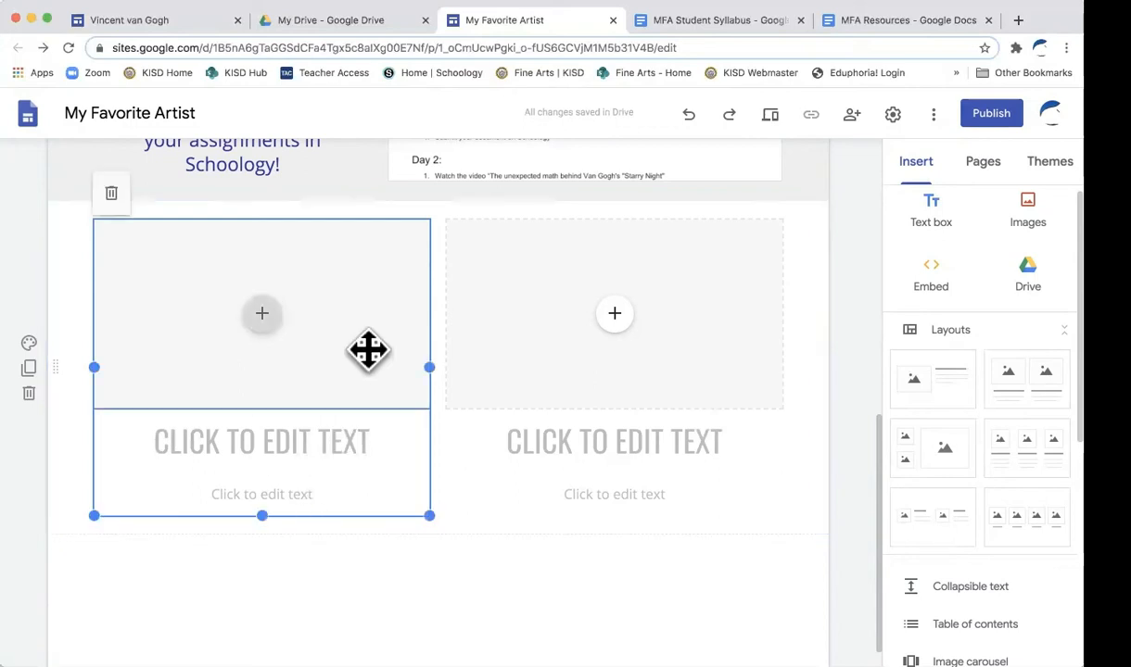
Delete the image placeholder from the first column of the two-image layout, keeping its heading and text.
left_click(370, 314)
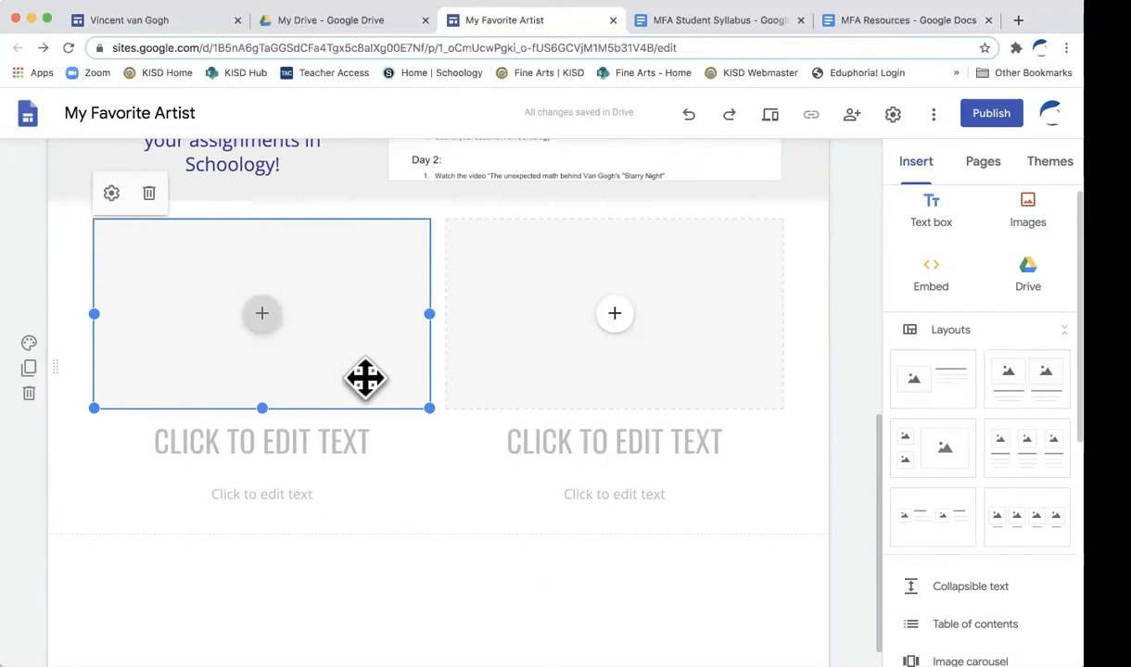
left_click(356, 436)
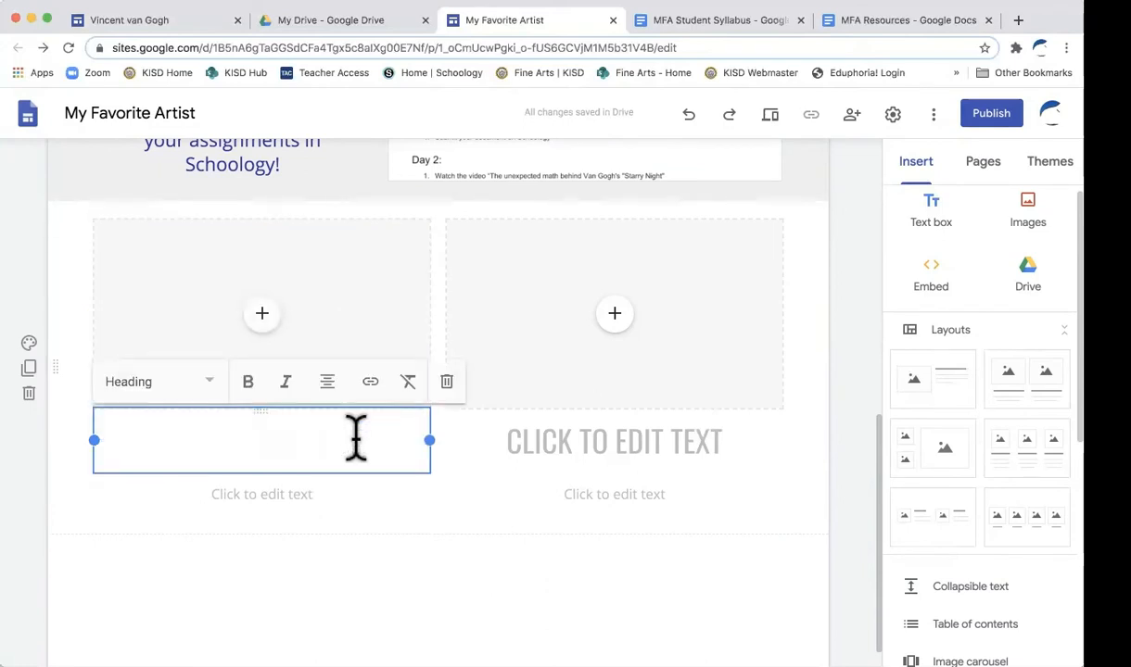
left_click(316, 493)
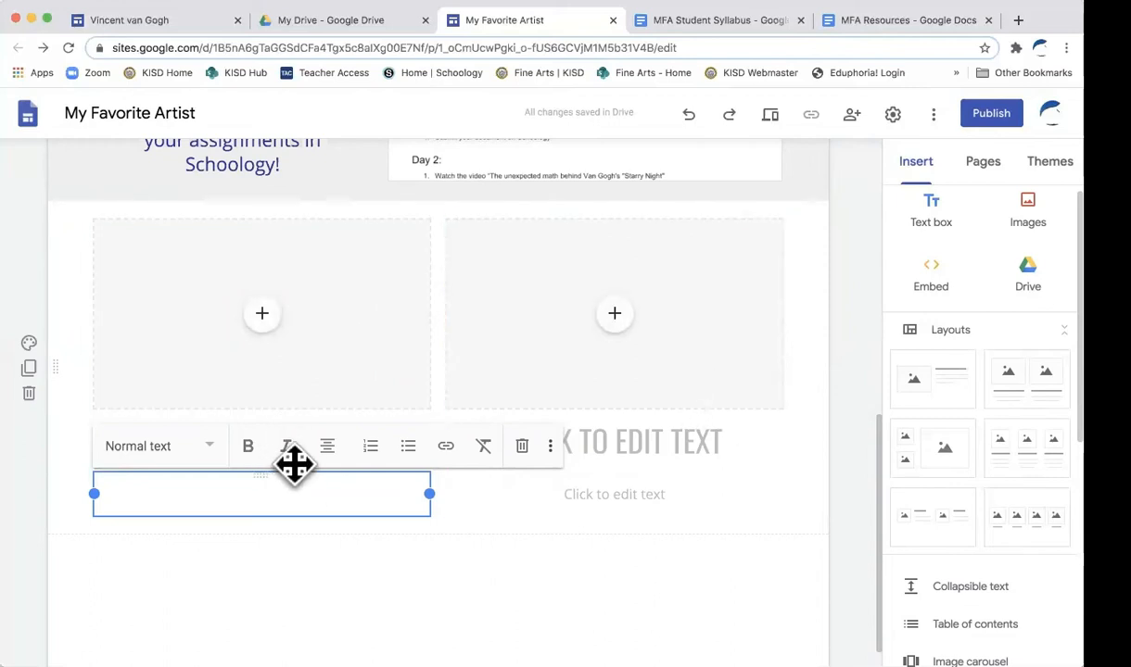
left_click(356, 303)
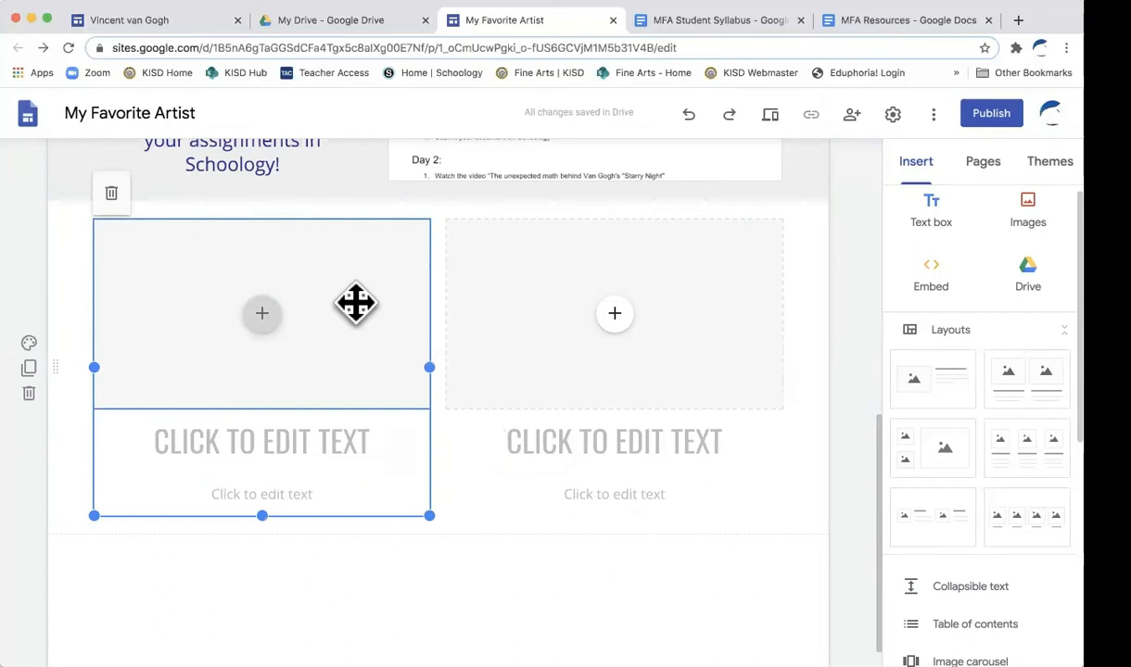
left_click(344, 288)
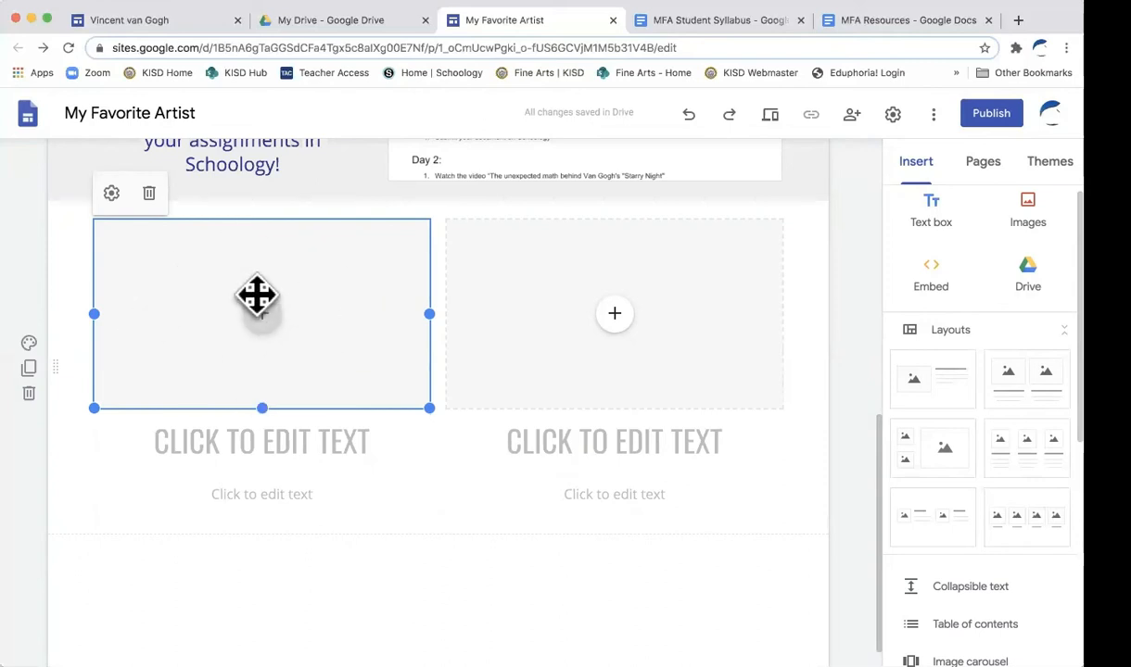
left_click(149, 194)
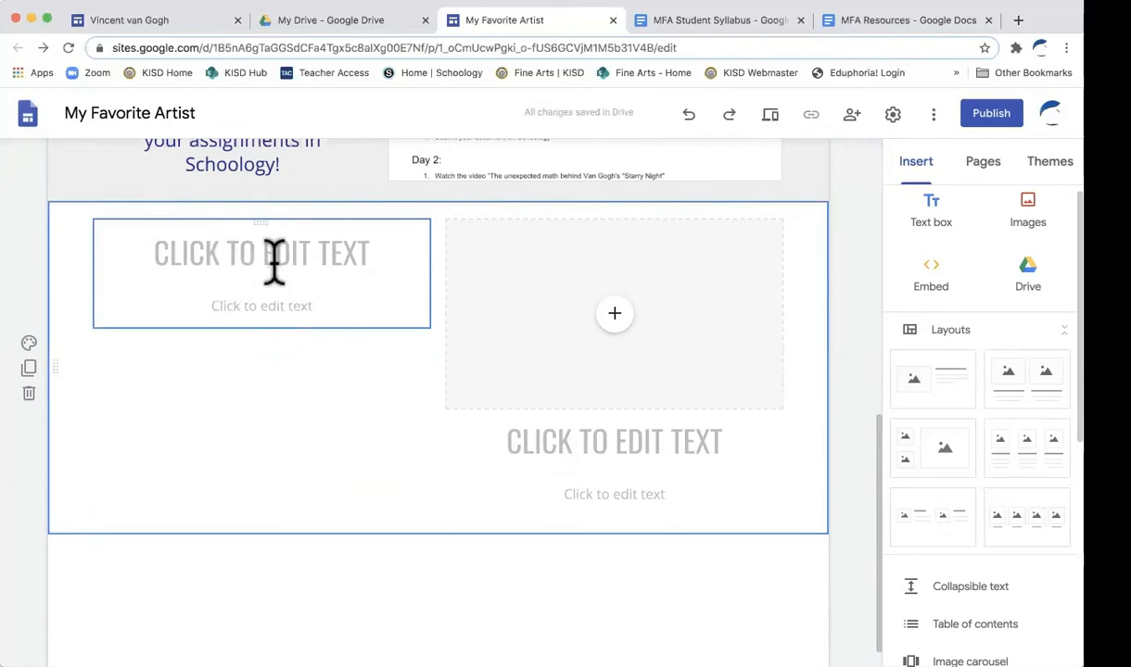
Delete the heading in the second column and stretch that column's image placeholder to make it taller.
left_click(720, 374)
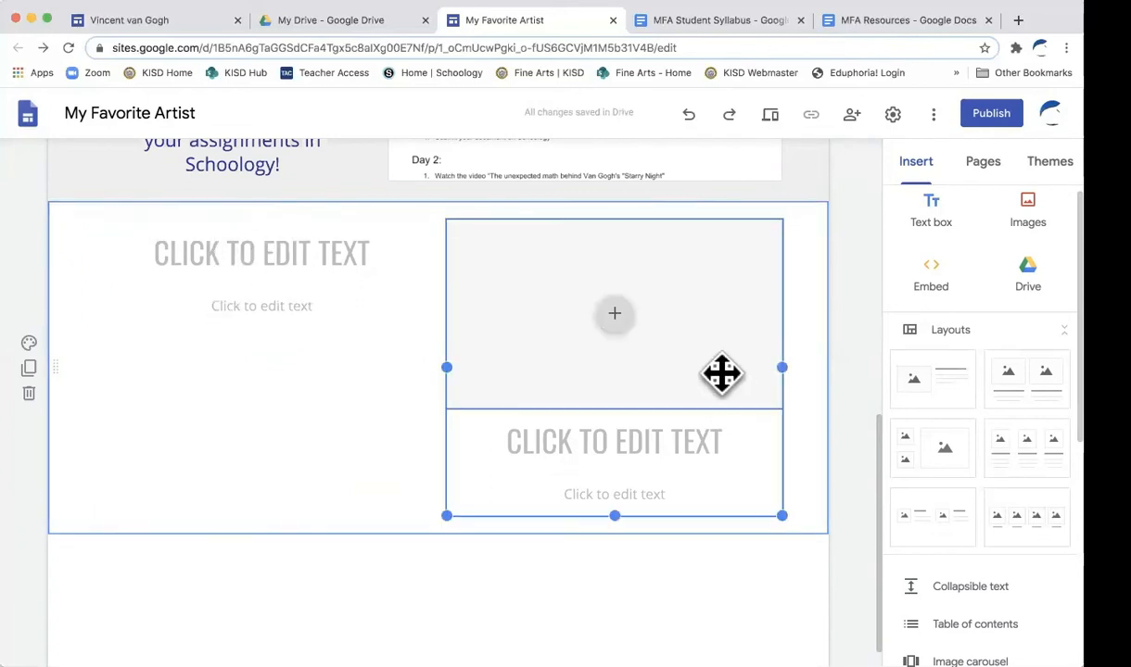
left_click(651, 443)
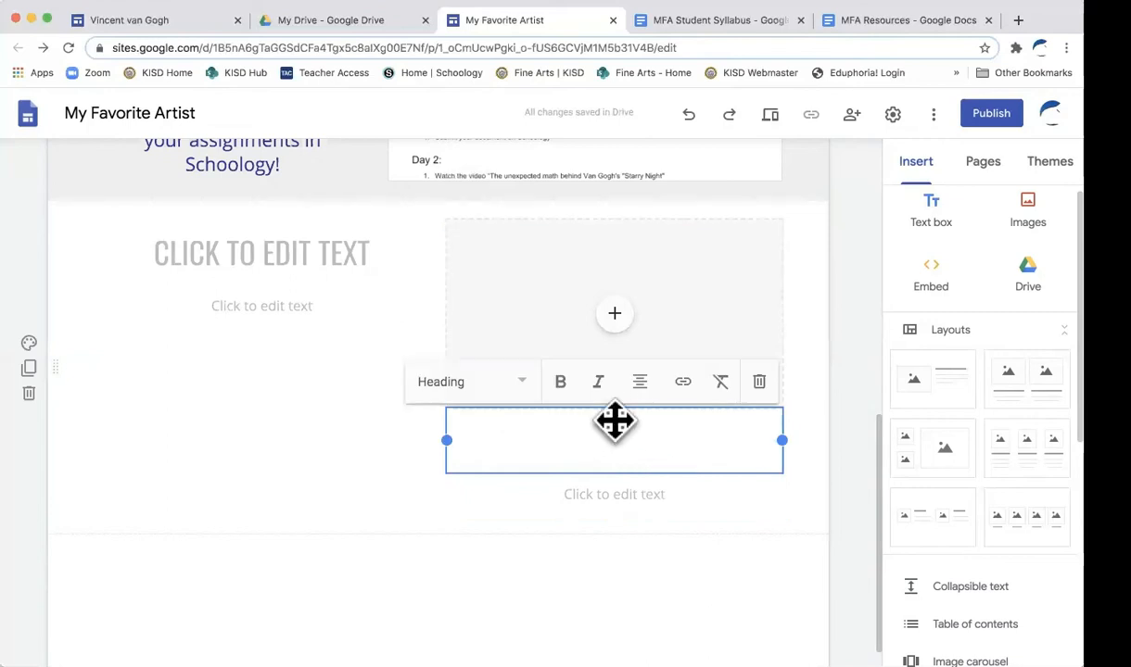
left_click(759, 382)
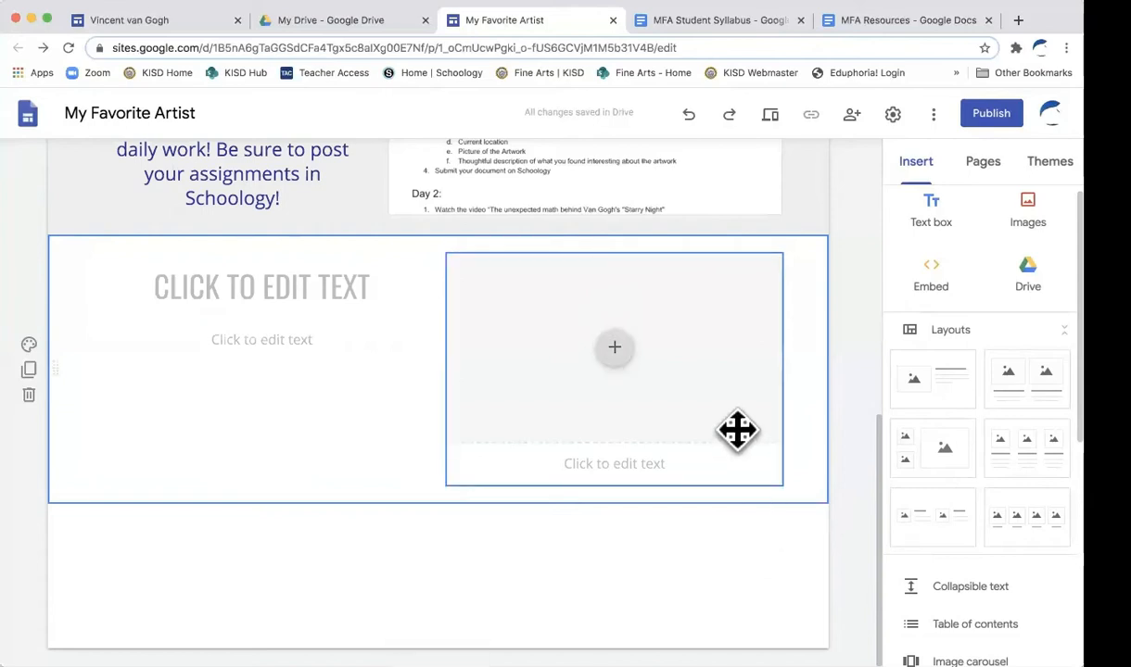
left_click(703, 339)
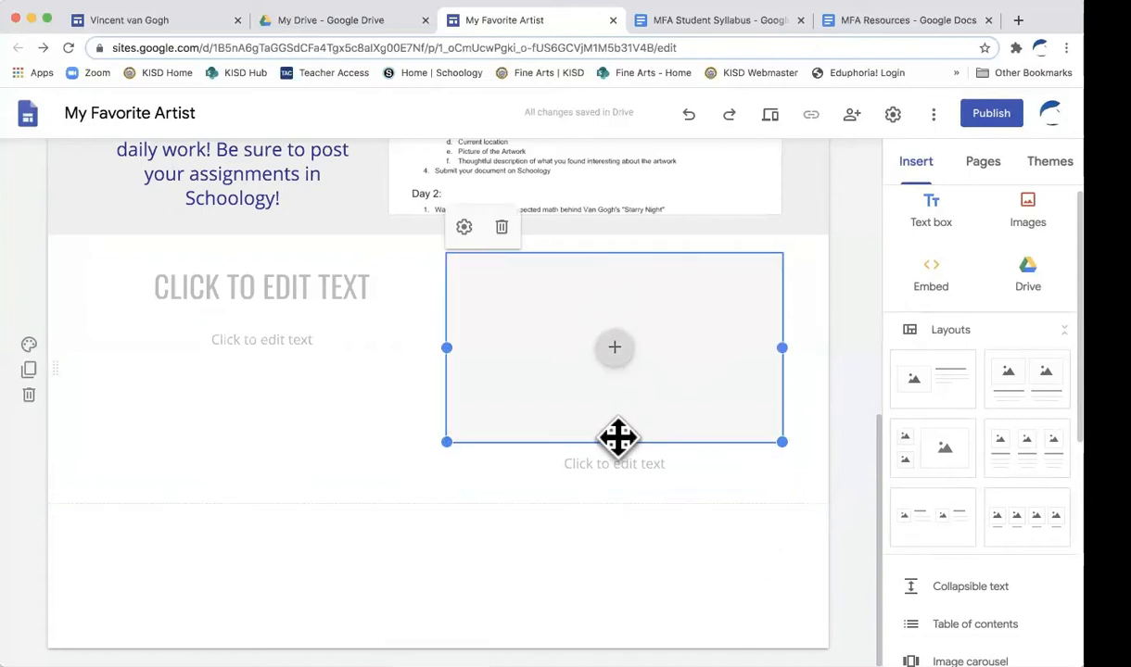
left_click_drag(616, 440, 626, 571)
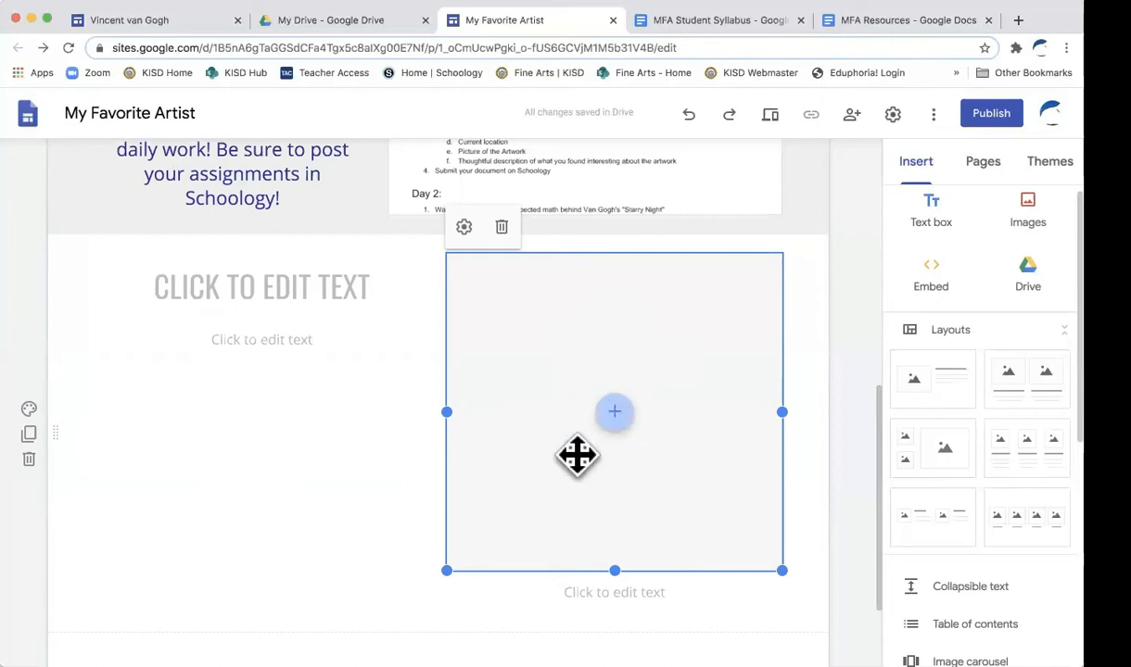
Delete the whole two-image section and insert the layout with four captioned images below the syllabus section.
left_click(28, 459)
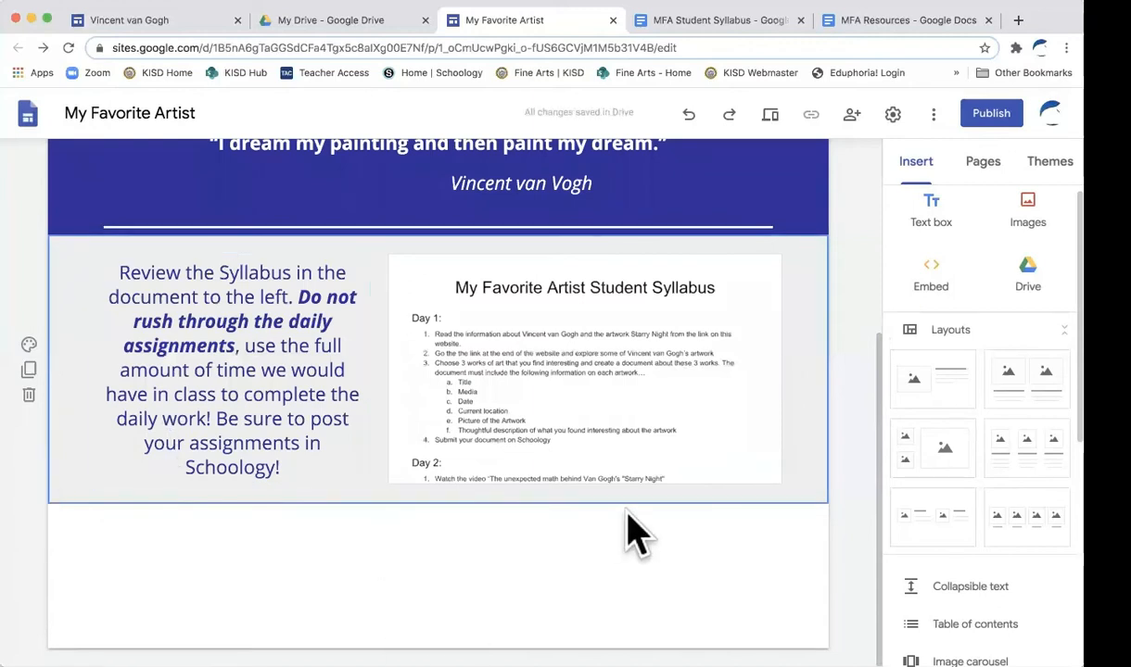
left_click(1031, 523)
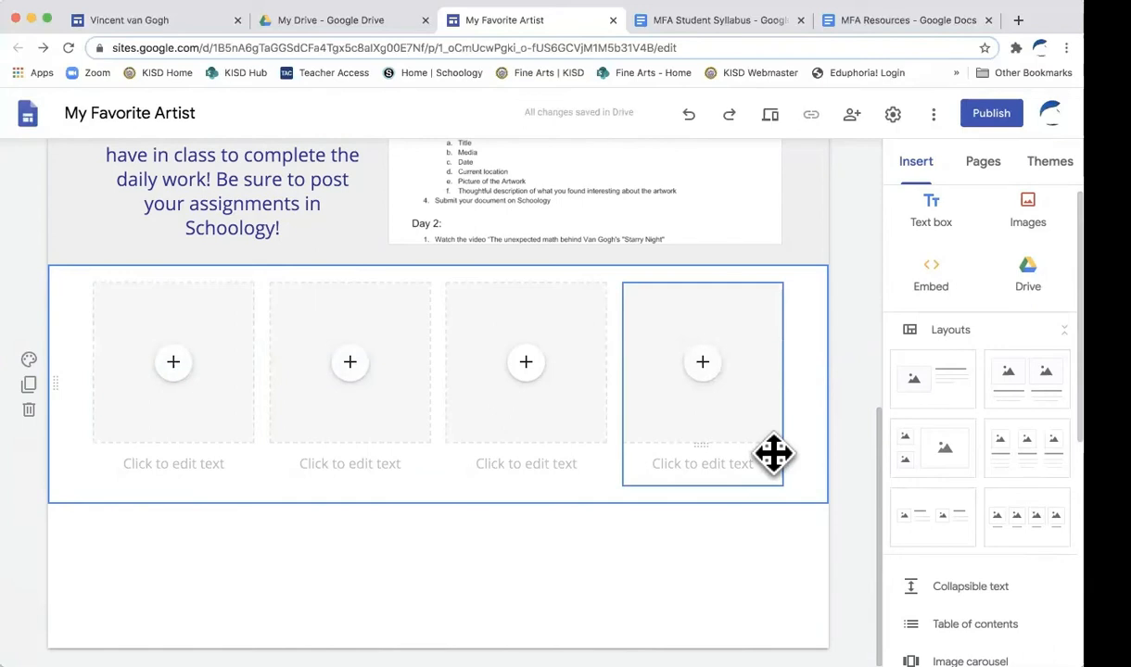
Insert Starry Night.jpg from the MFA Website Images folder in Drive into the first placeholder of the four-image row.
left_click(219, 325)
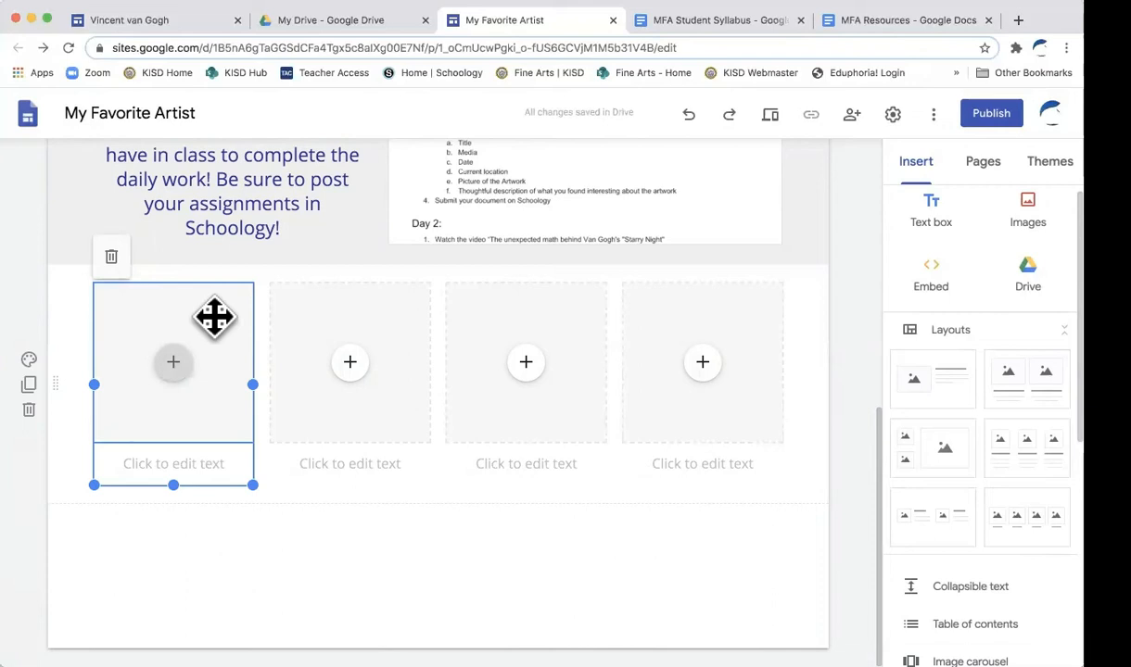
left_click(214, 317)
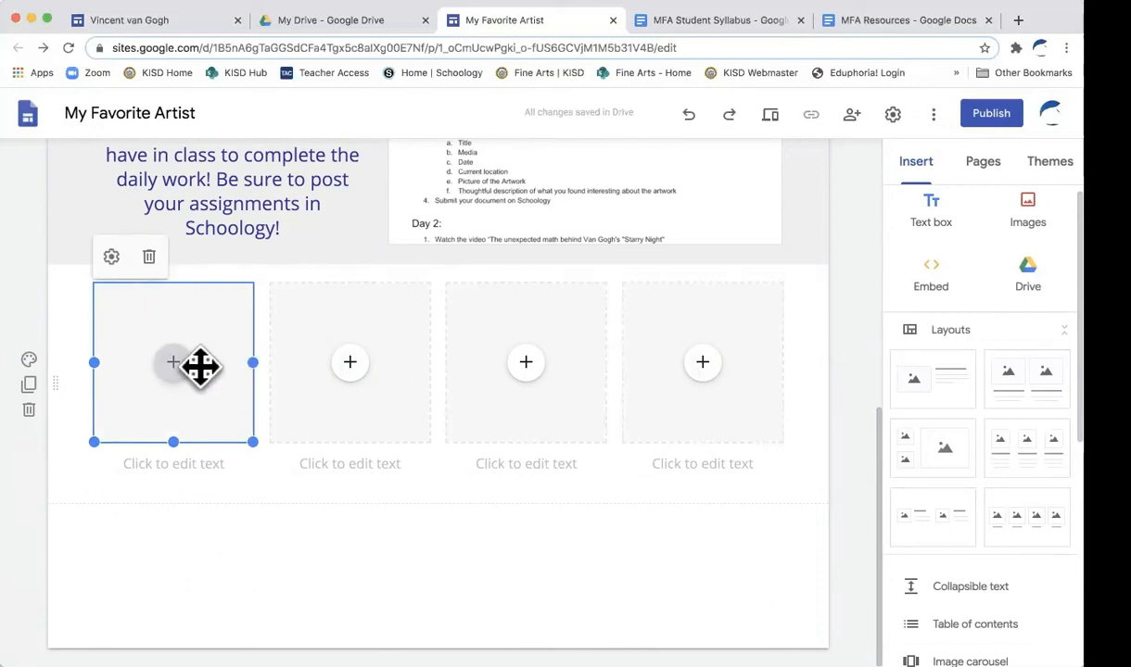
left_click(252, 561)
left_click(173, 363)
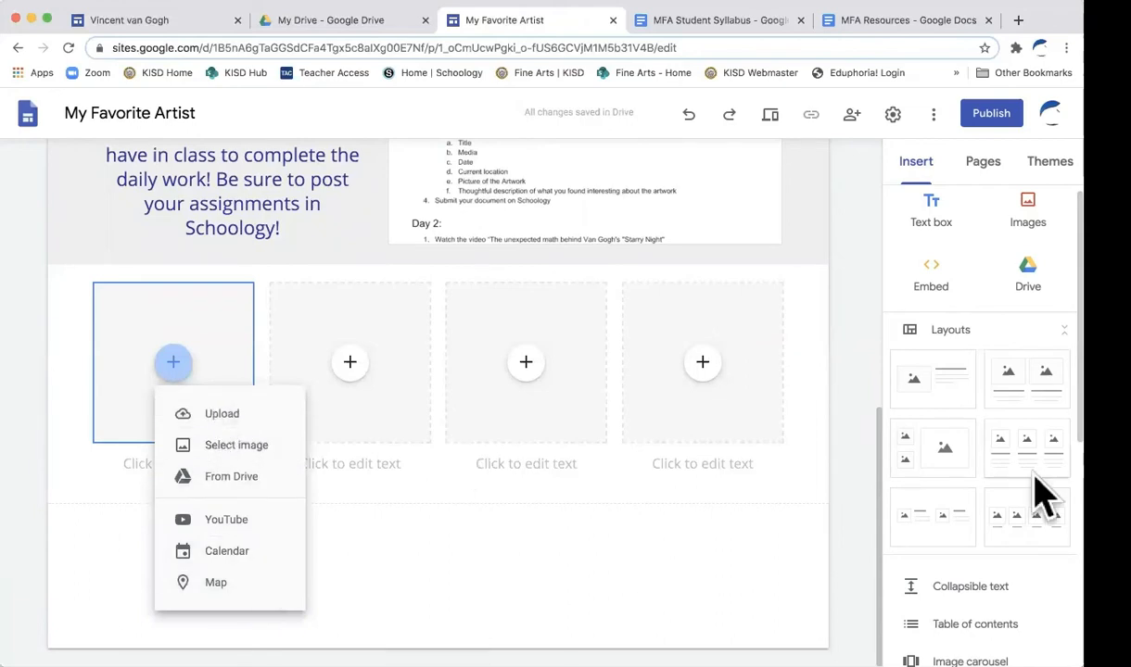
scroll(1017, 498, "down", 3)
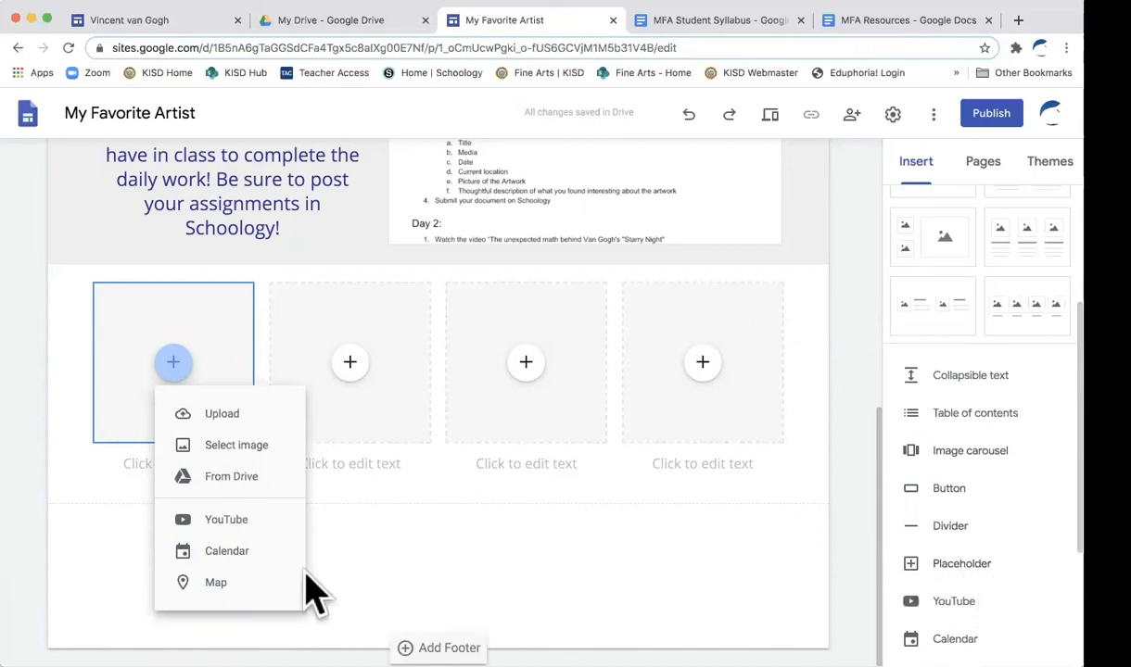
left_click(219, 445)
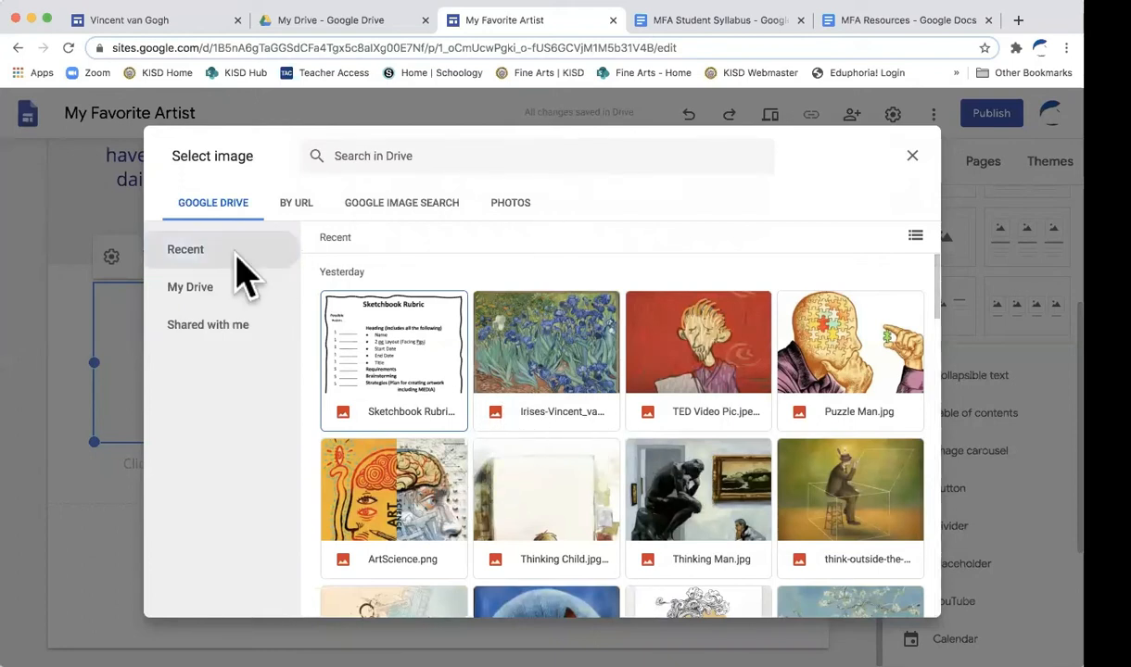
left_click(222, 297)
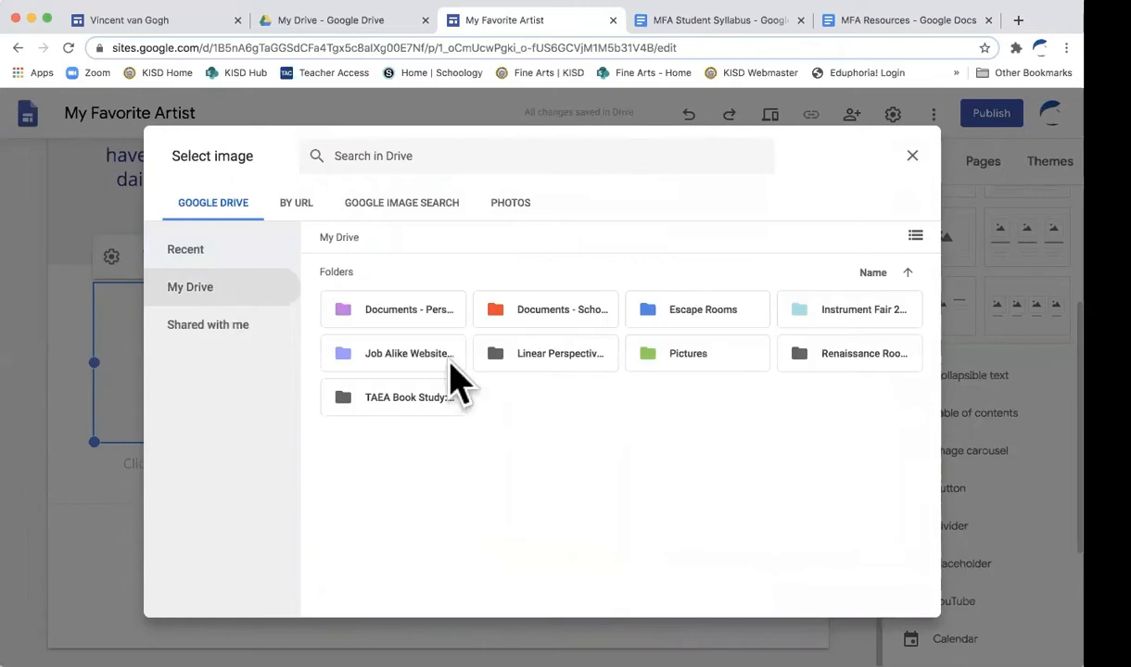
left_click(391, 366)
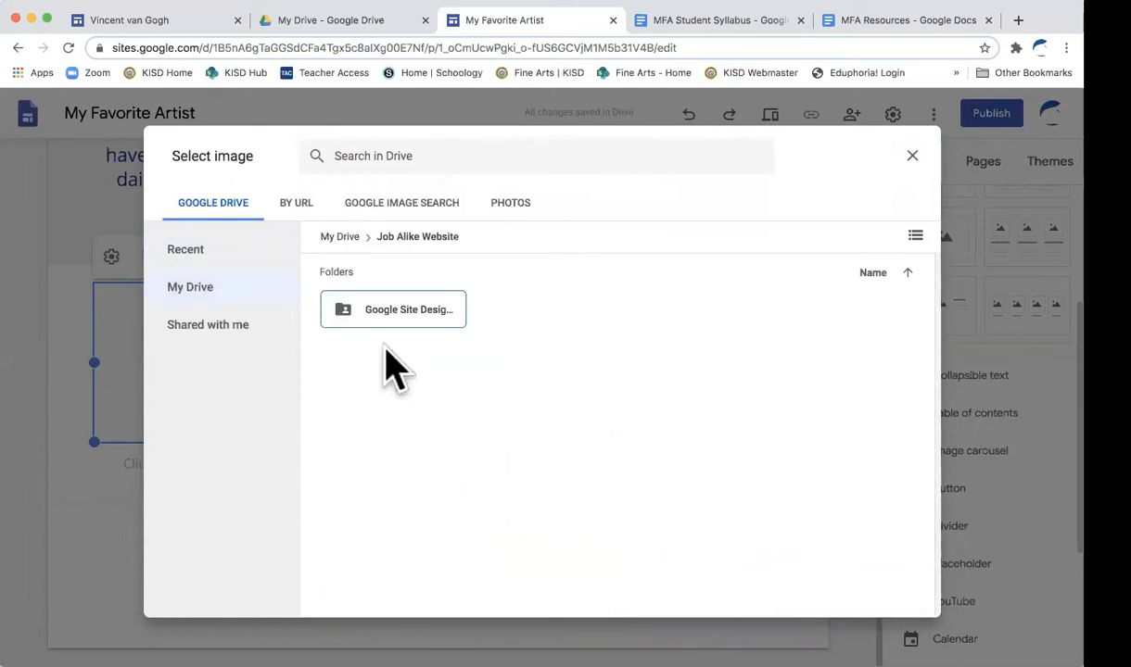
left_click(401, 313)
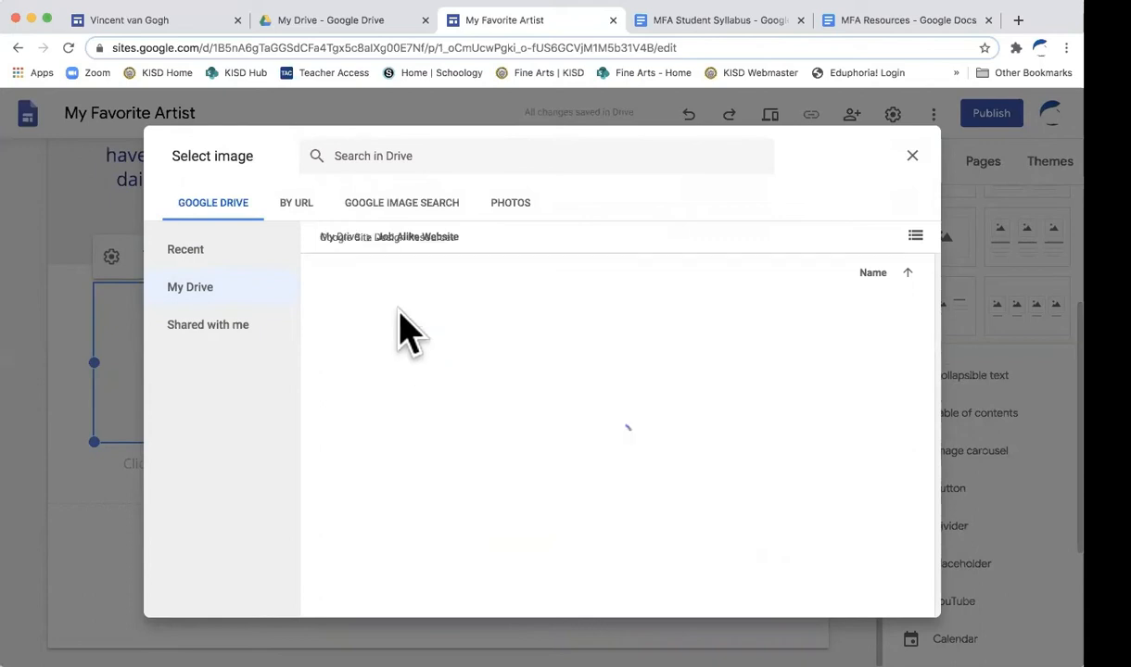
left_click(408, 312)
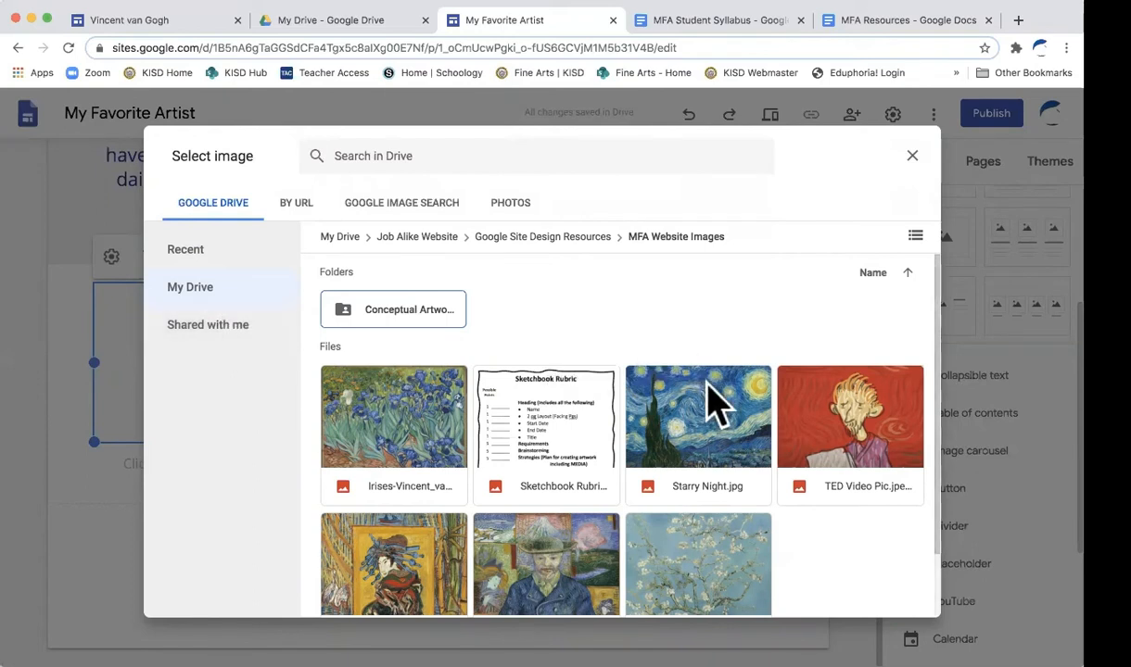
scroll(674, 341, "down", 2)
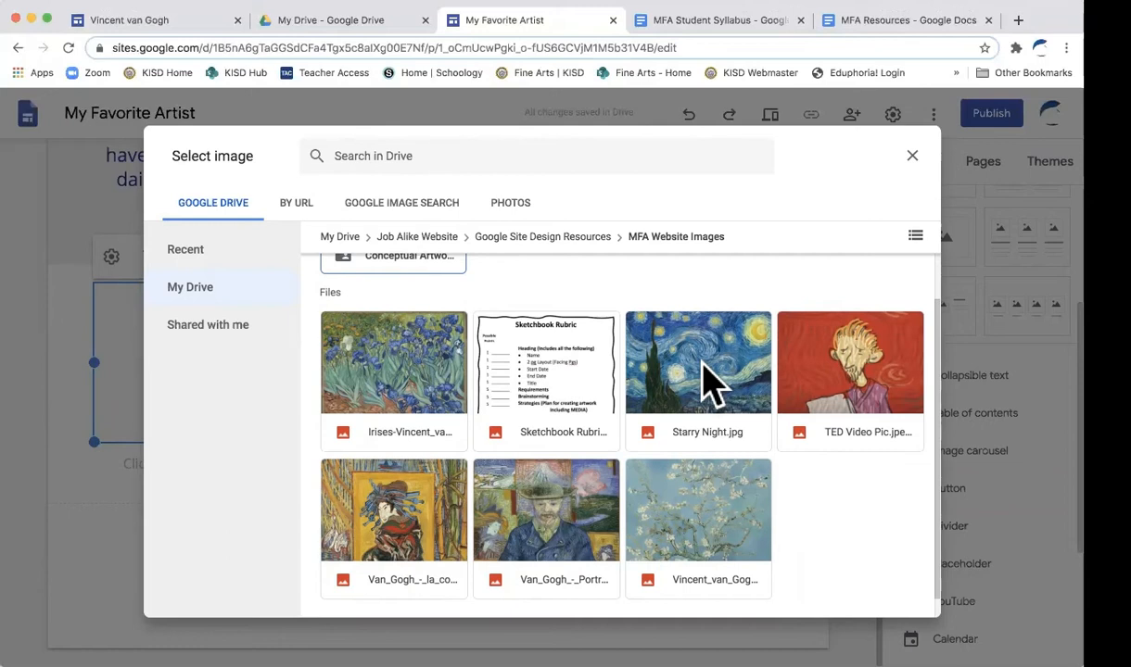
left_click(705, 349)
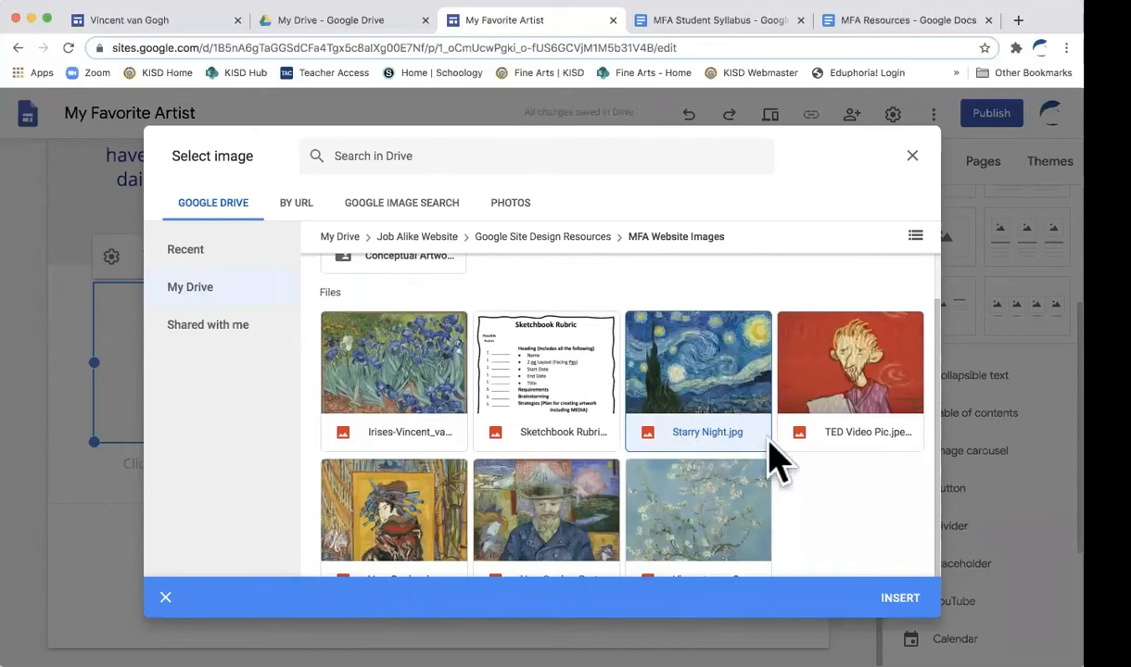
left_click(899, 600)
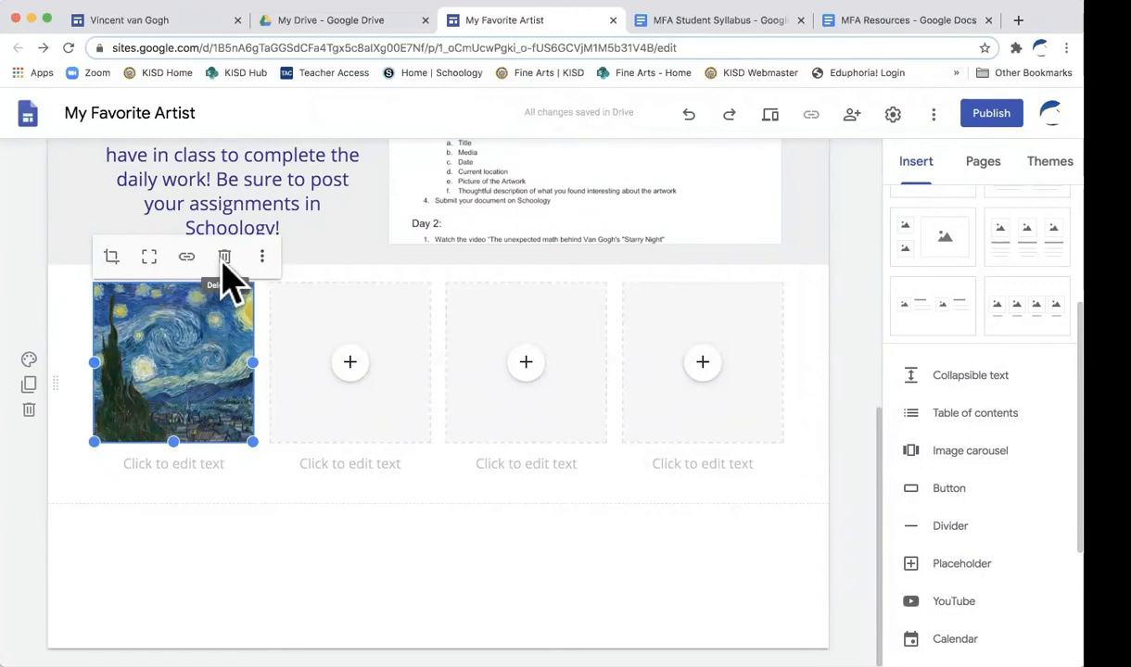
left_click(263, 258)
mouse_move(269, 269)
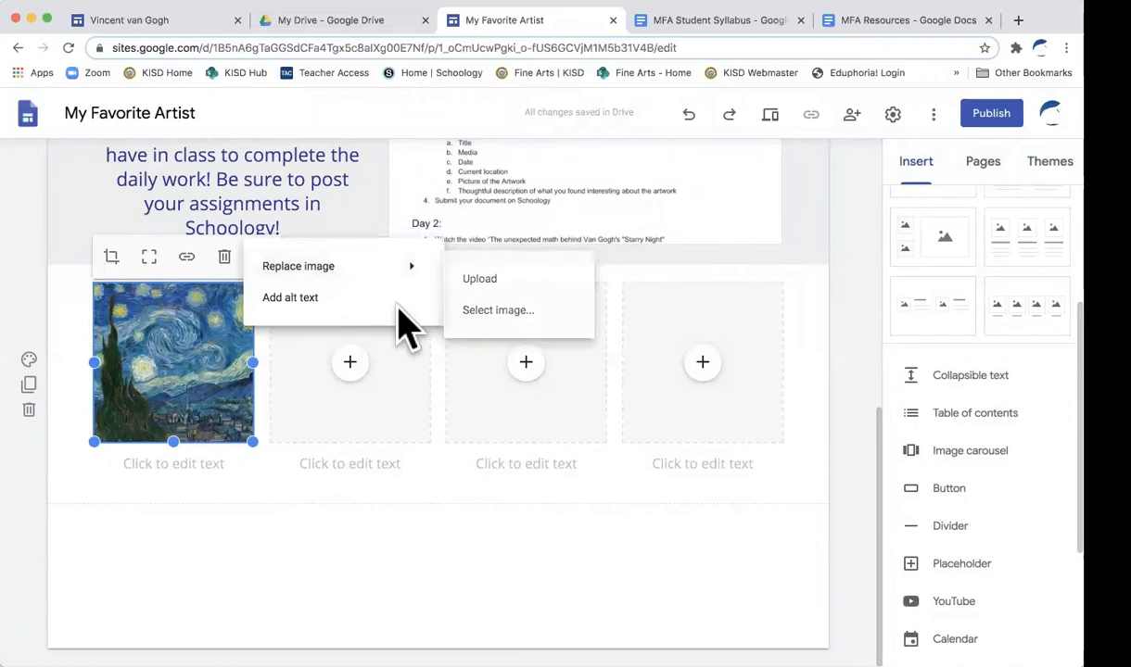
key("Escape")
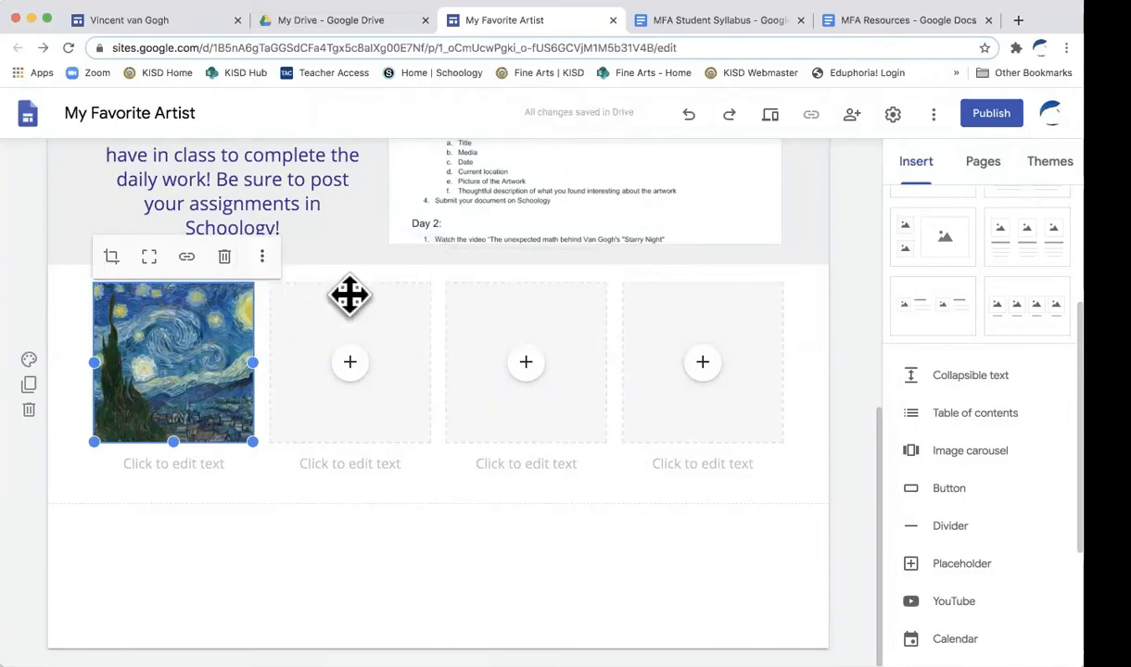
left_click(264, 259)
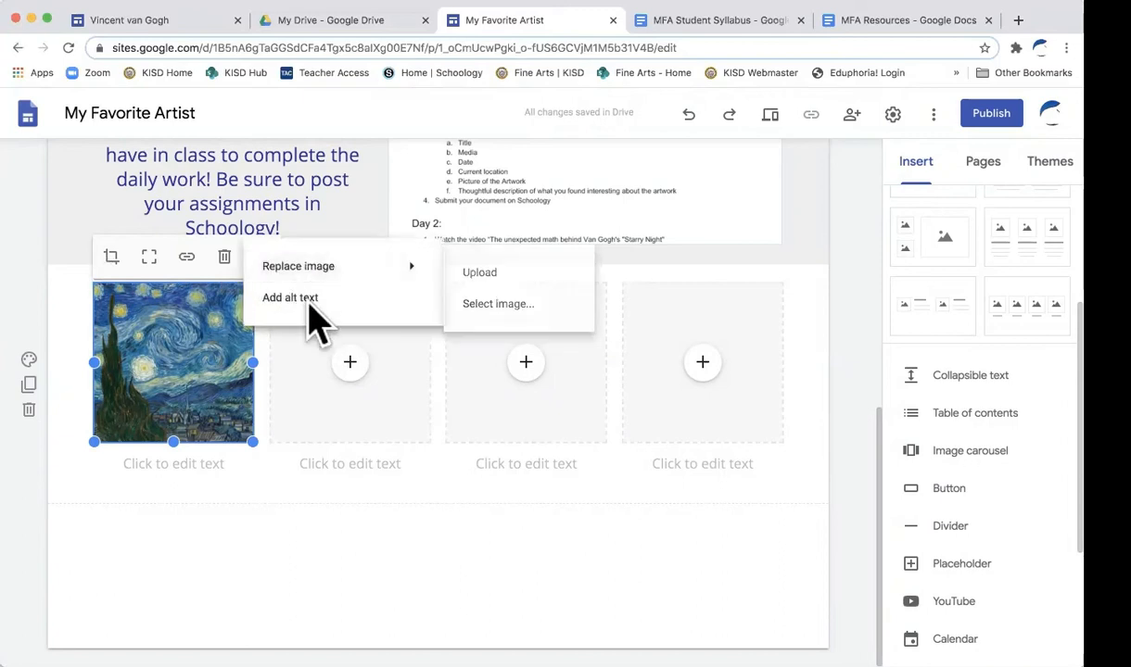
left_click(291, 299)
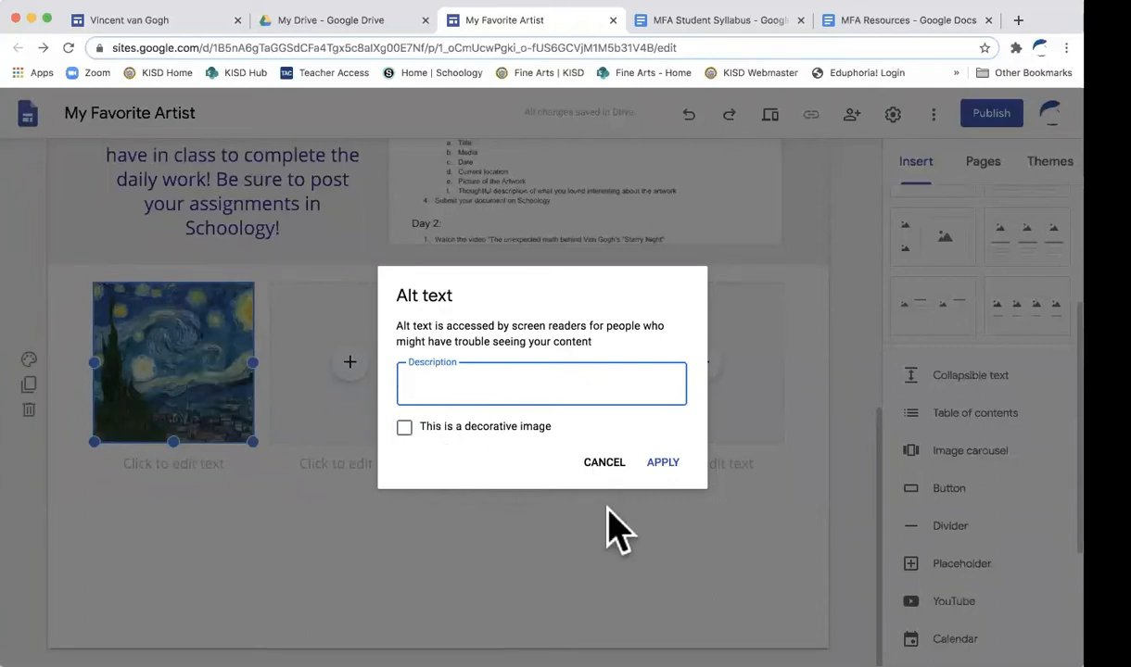
left_click(596, 463)
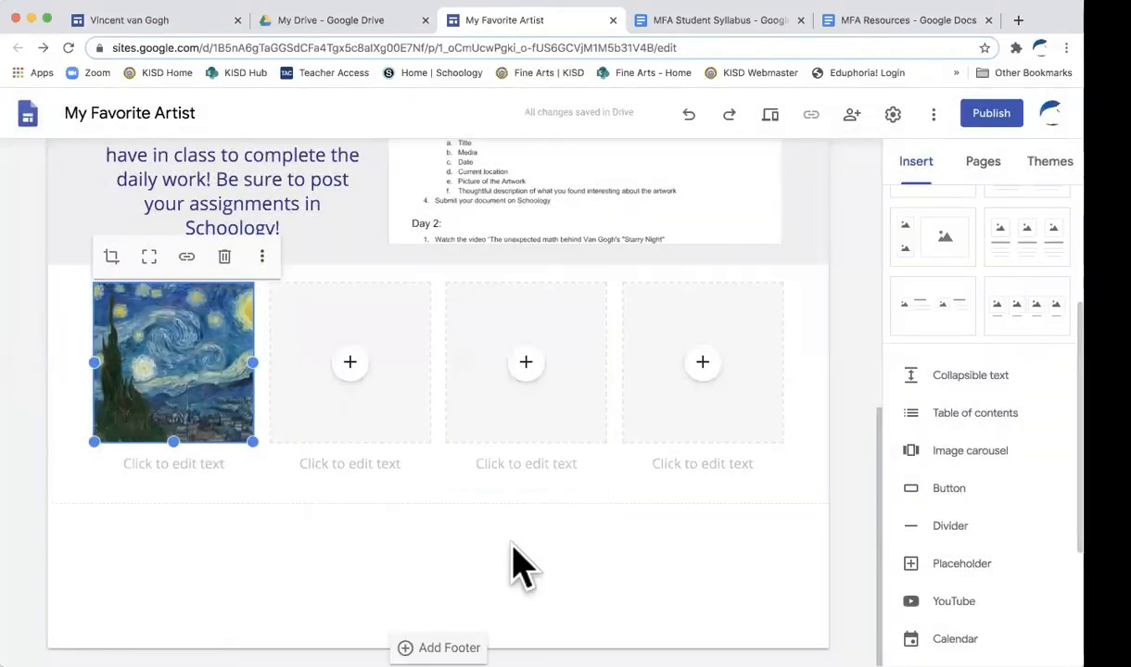
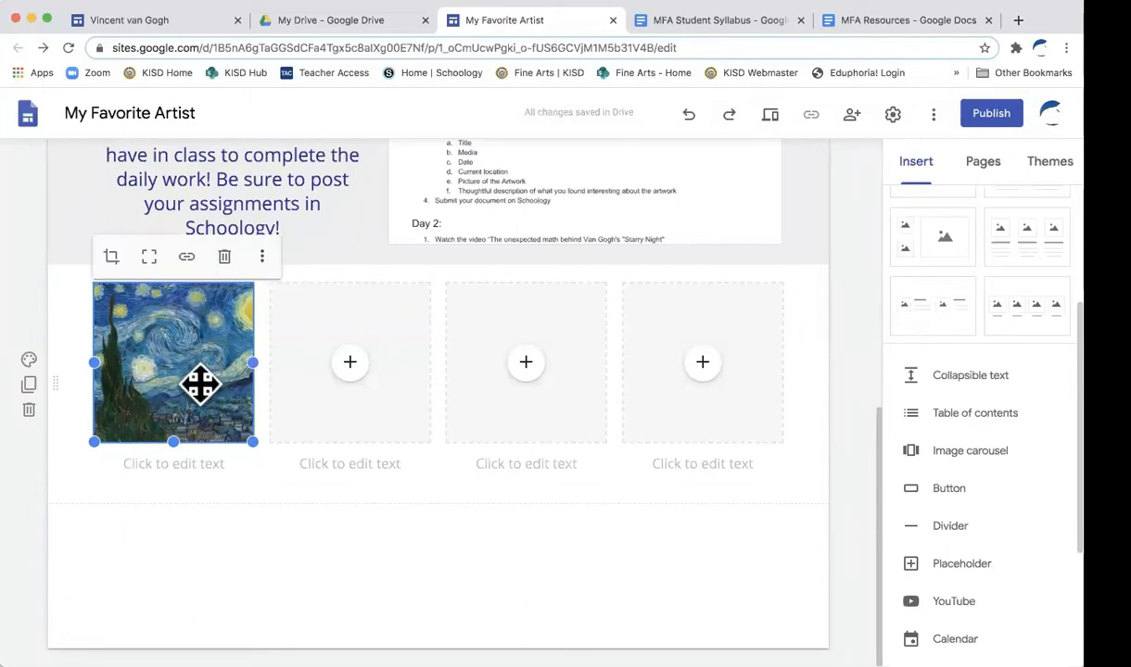
Caption the Starry Night image "Day 1: Starry Night".
left_click(199, 468)
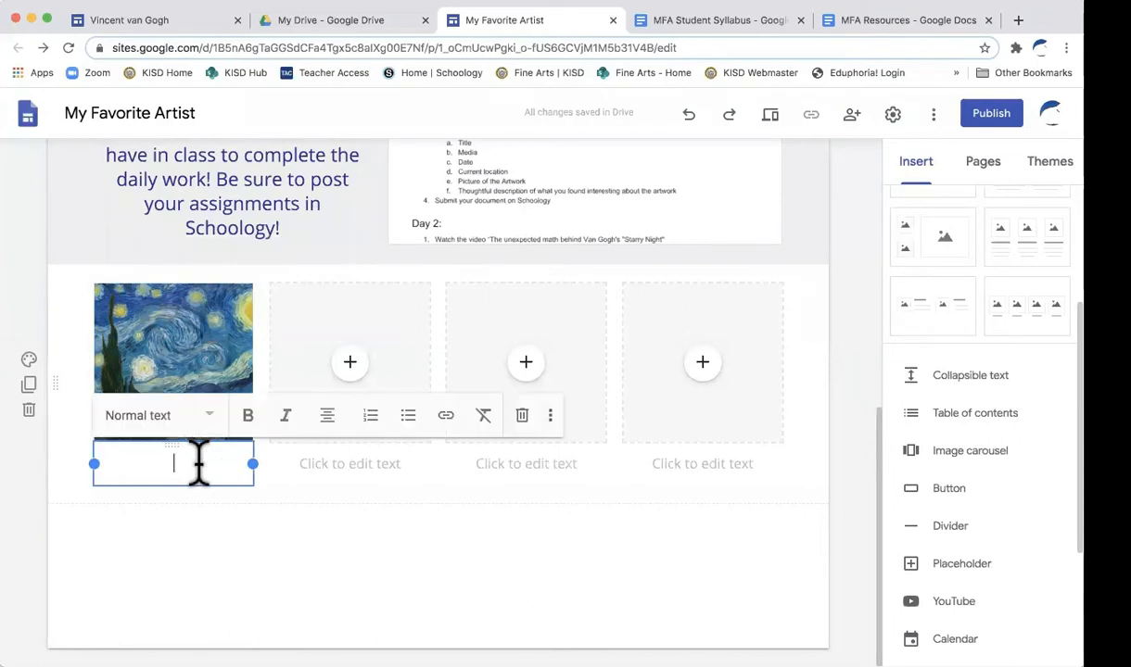
type("Day 1: Starry Night")
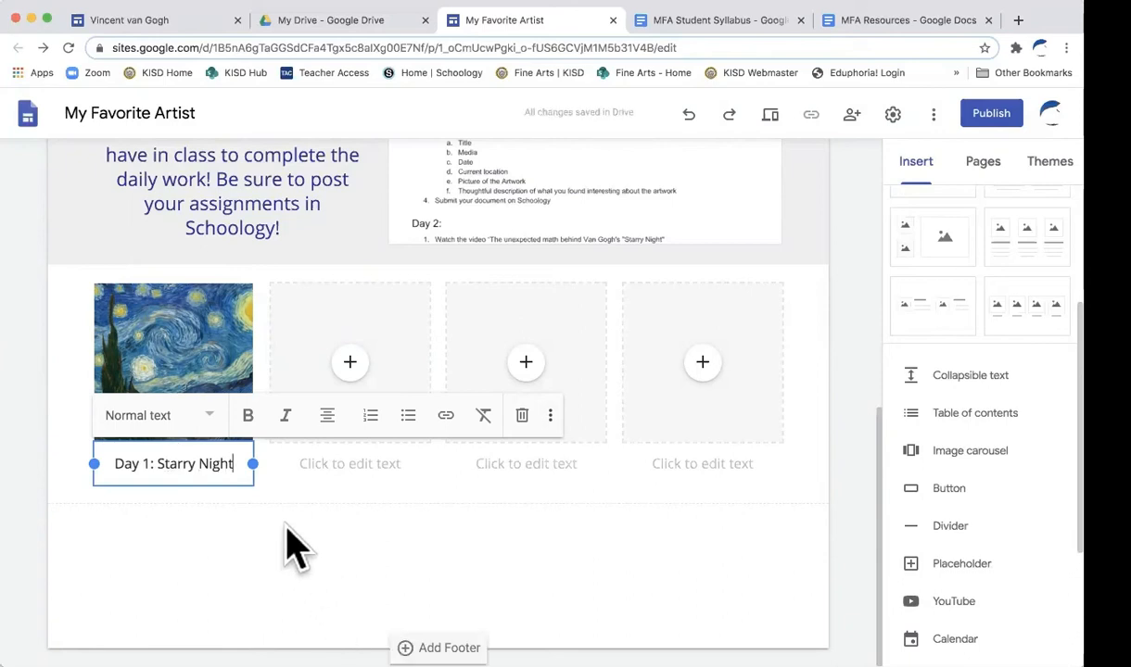
Insert the TED Video Pic image from the recent Drive files into the second placeholder of the four-image row.
left_click(405, 338)
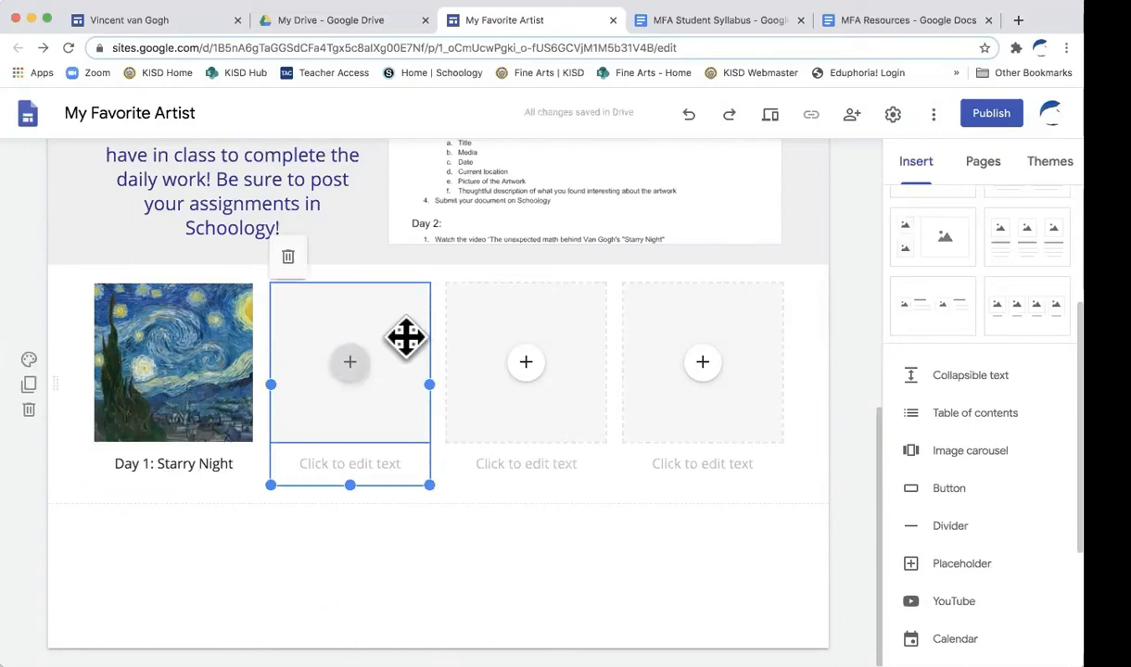
left_click(405, 338)
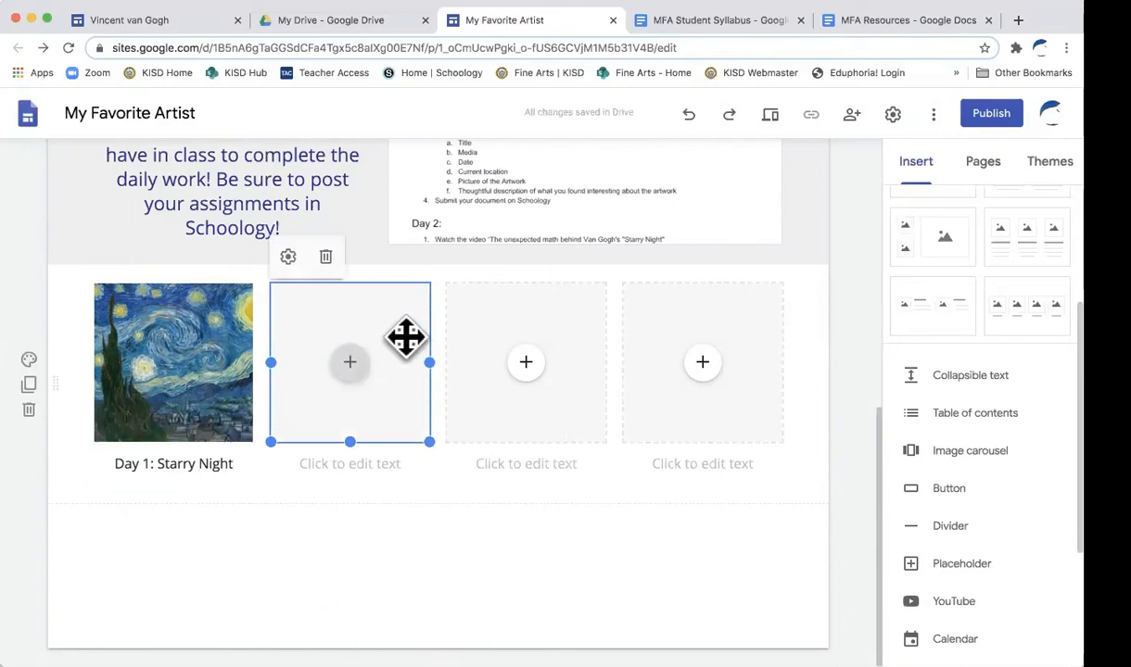
left_click(351, 363)
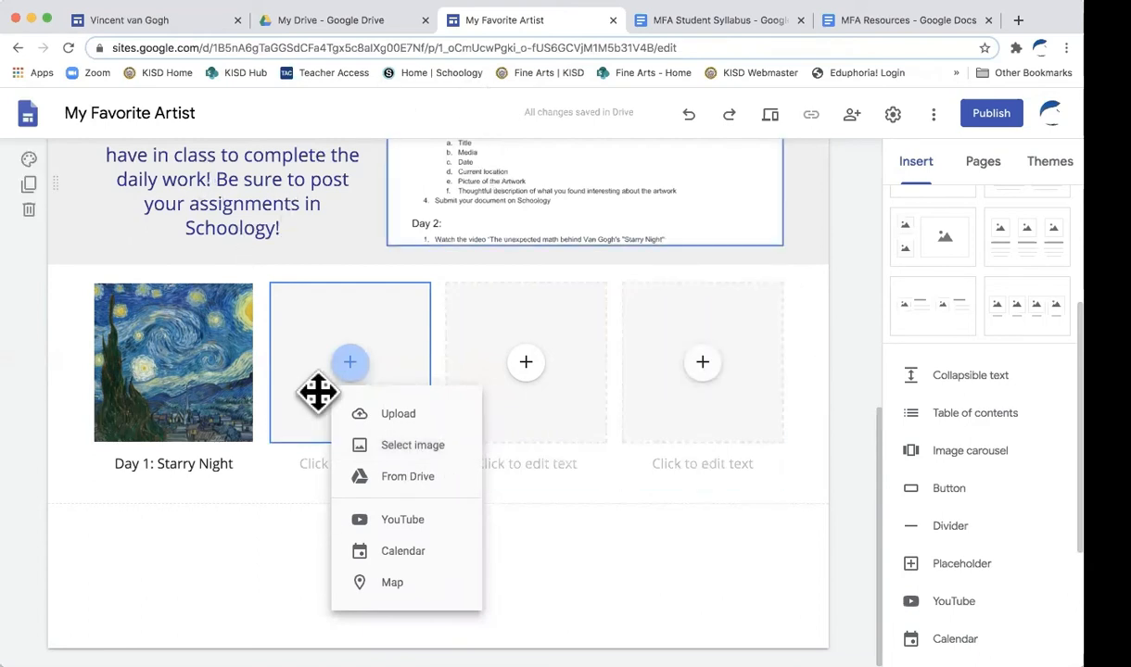
left_click(400, 481)
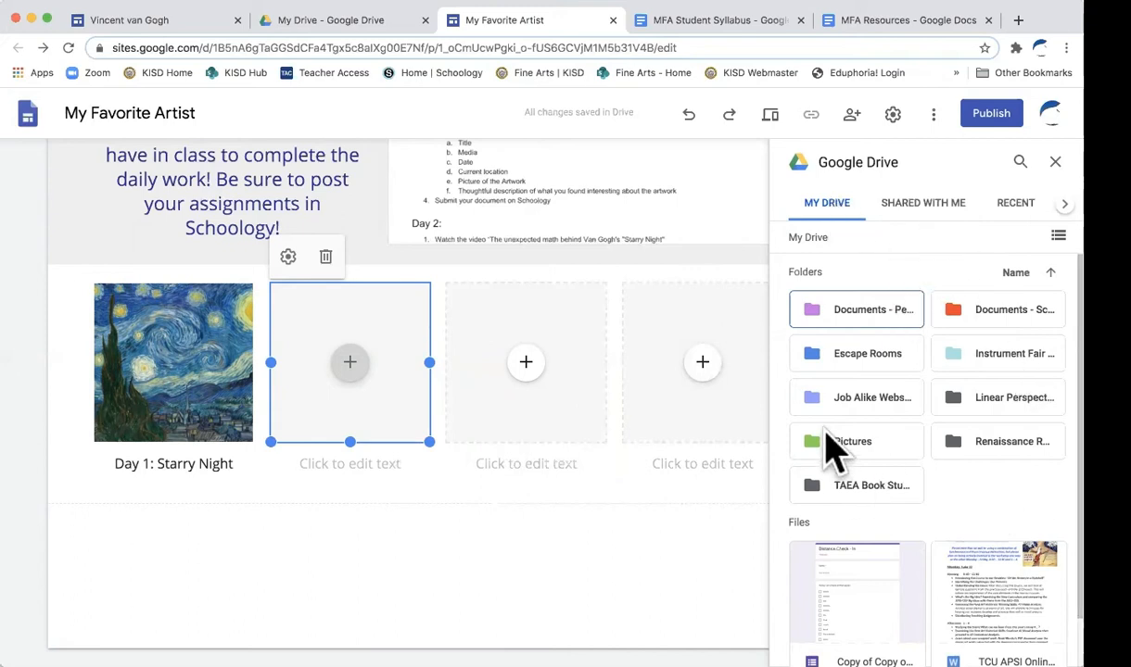
left_click(930, 205)
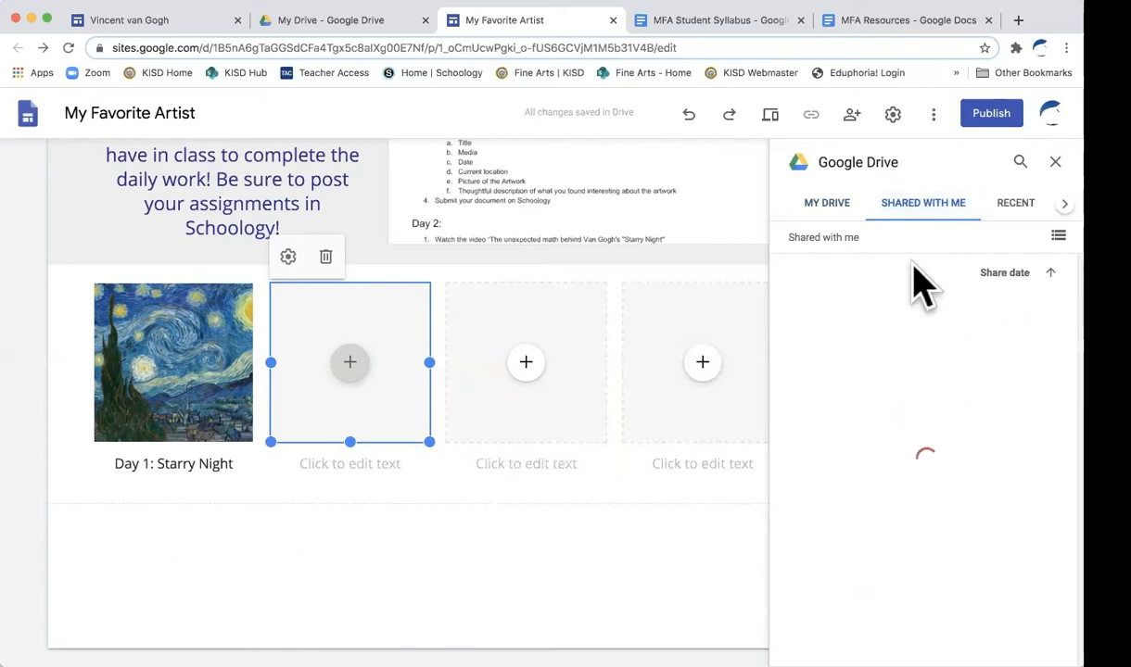
left_click(1017, 206)
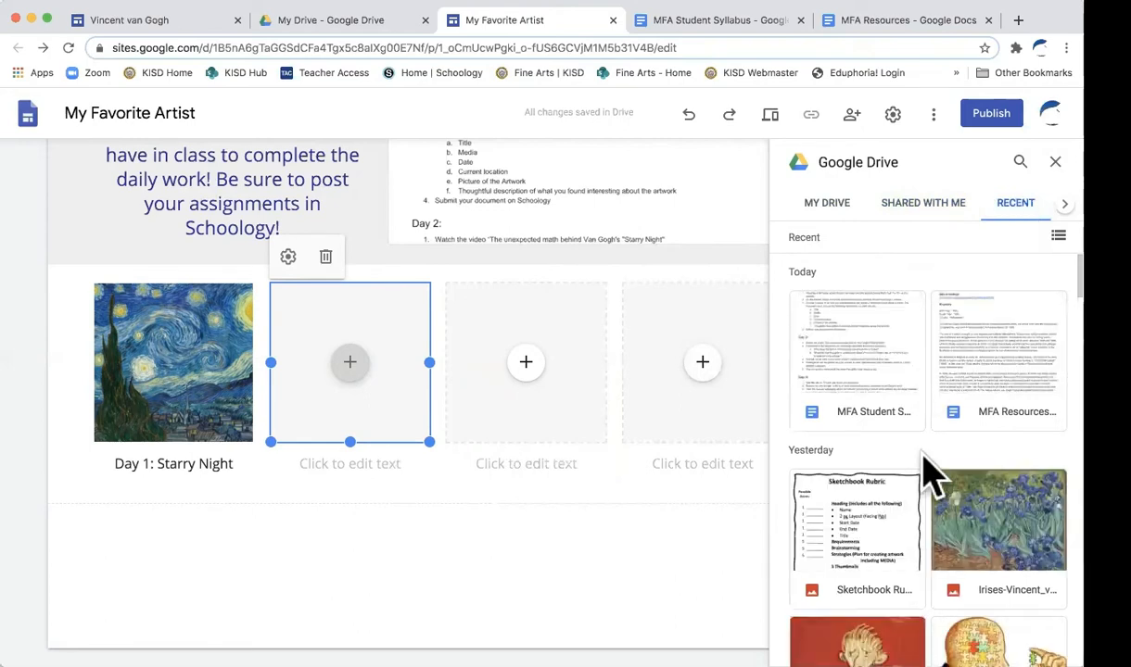
scroll(929, 471, "down", 2)
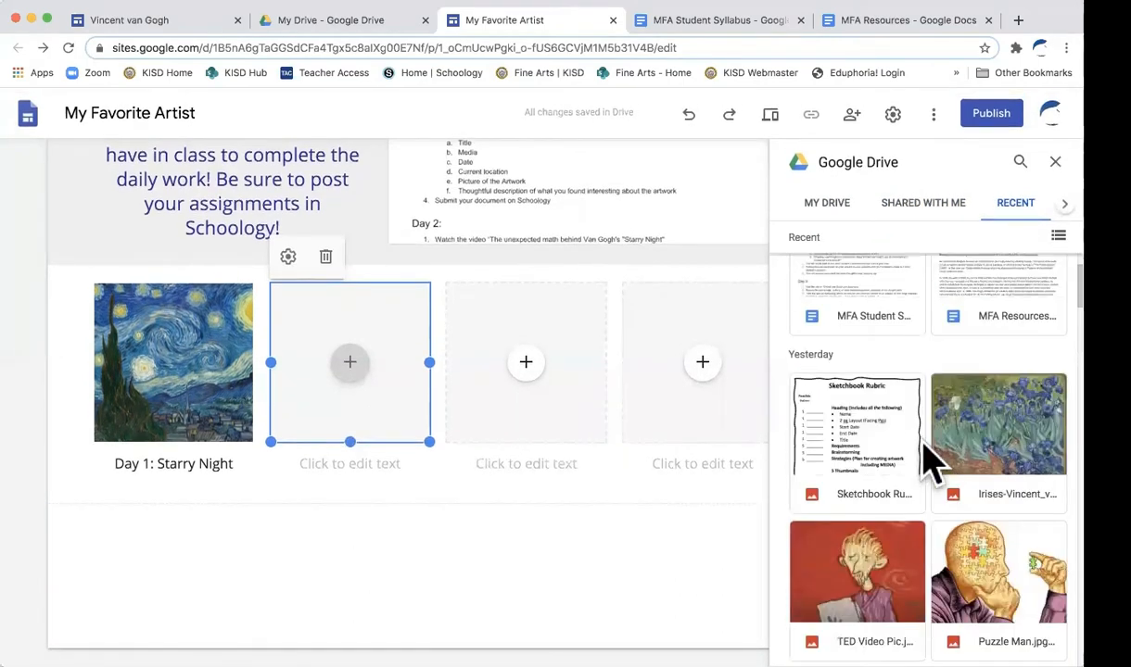
scroll(930, 468, "down", 4)
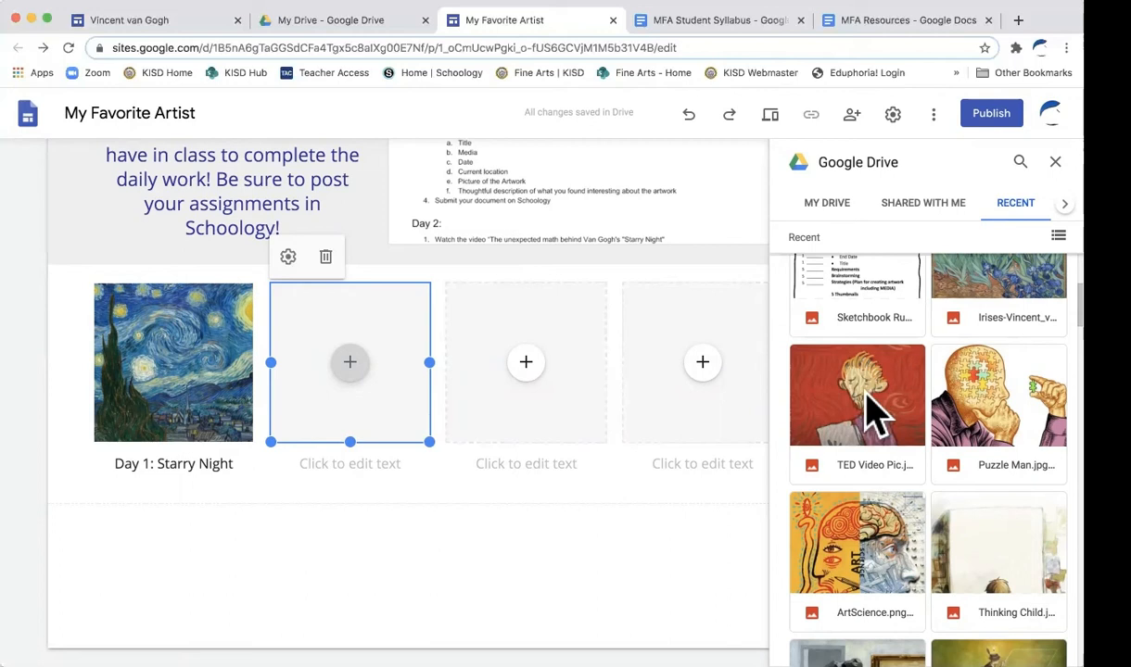
left_click(876, 408)
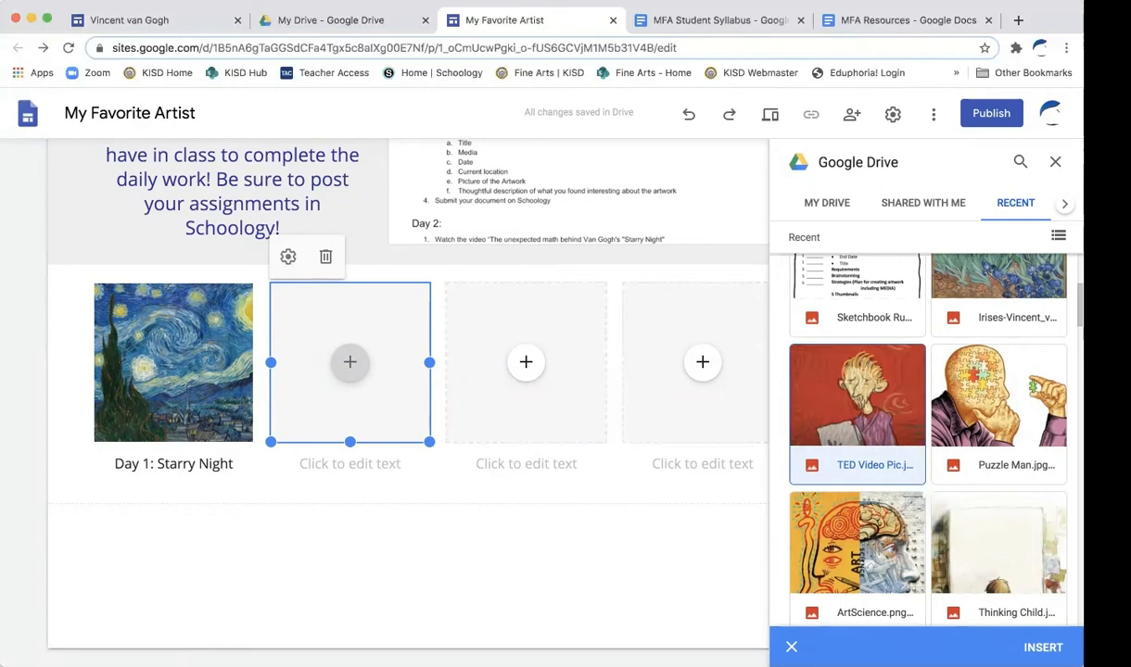
left_click(1043, 648)
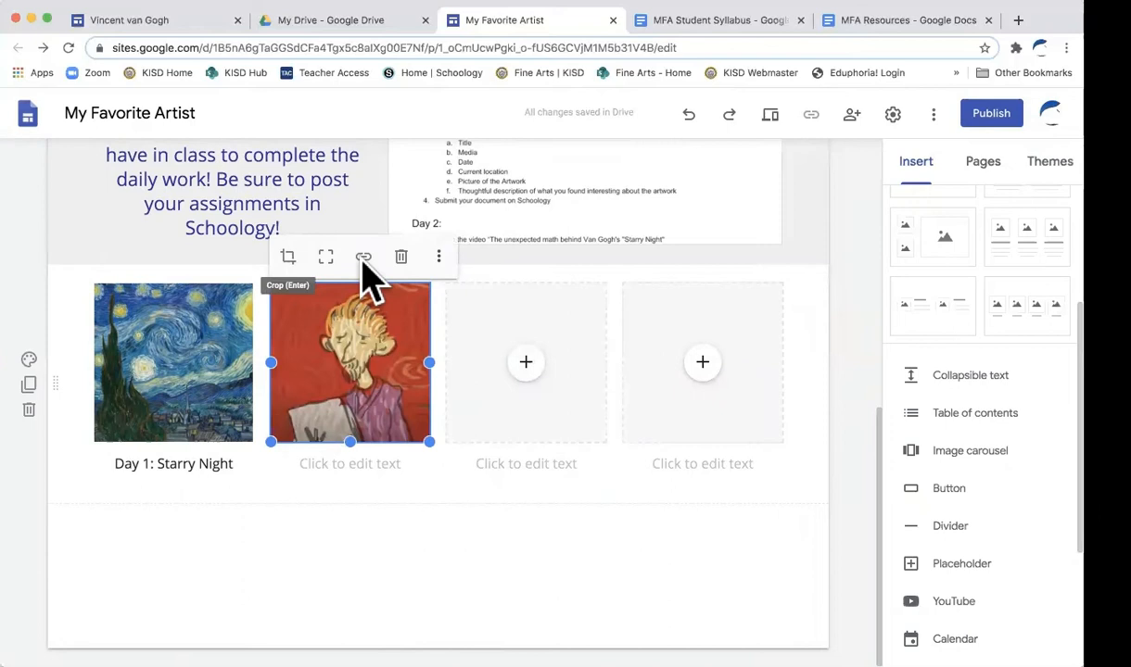
Caption the second image in the row "Day 2: Math & van Gogh".
left_click(387, 464)
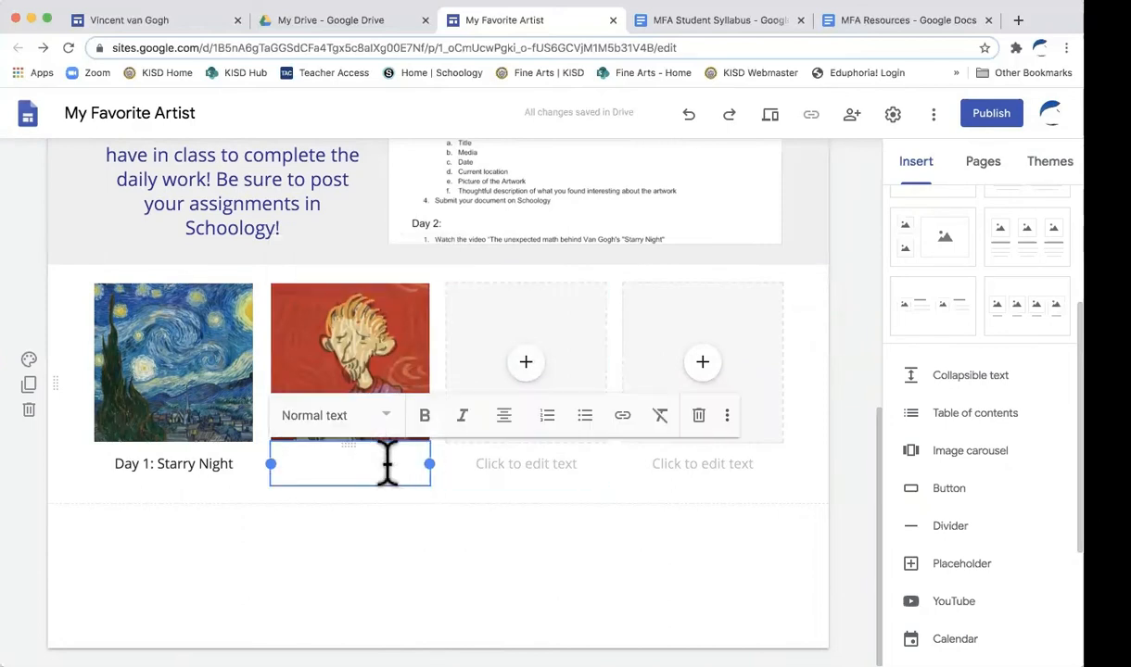
type("Day 2: M")
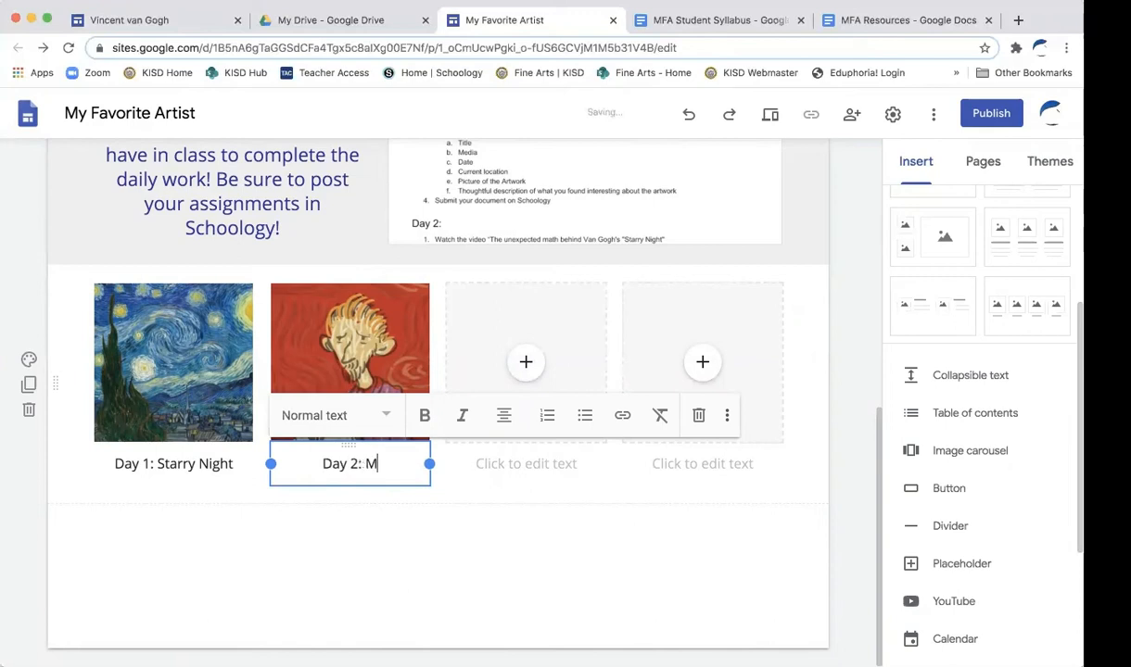
type("ath & van Gogh")
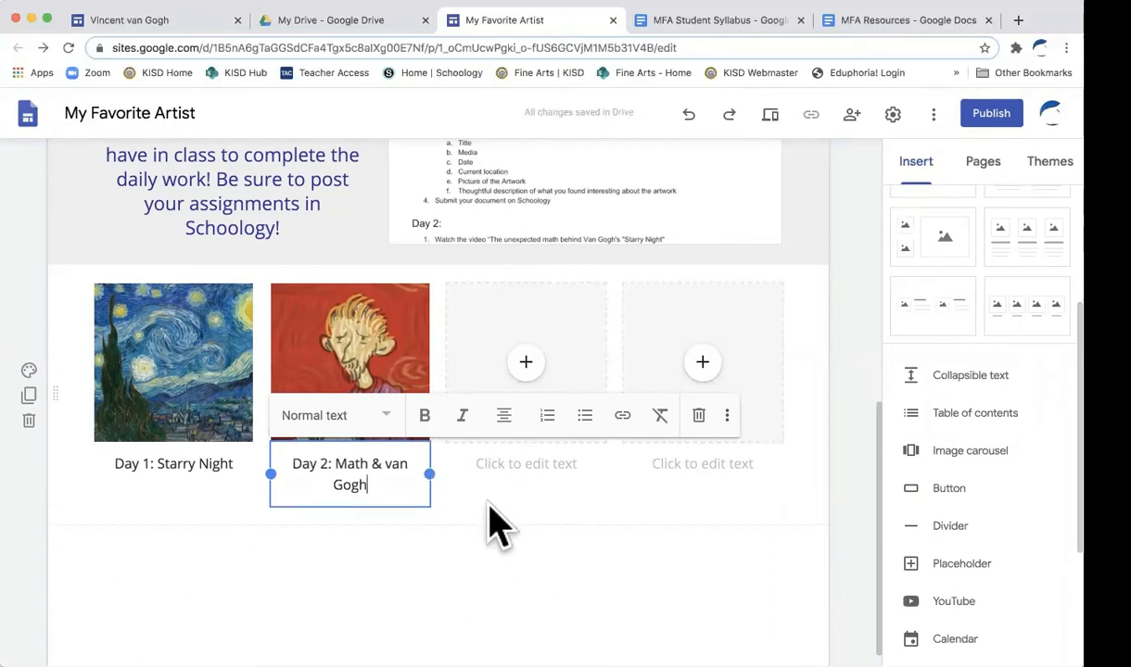
Insert van Gogh's blossoming branches painting from the recent Drive files into the third placeholder and caption it "Day 3: Japonism".
left_click(547, 357)
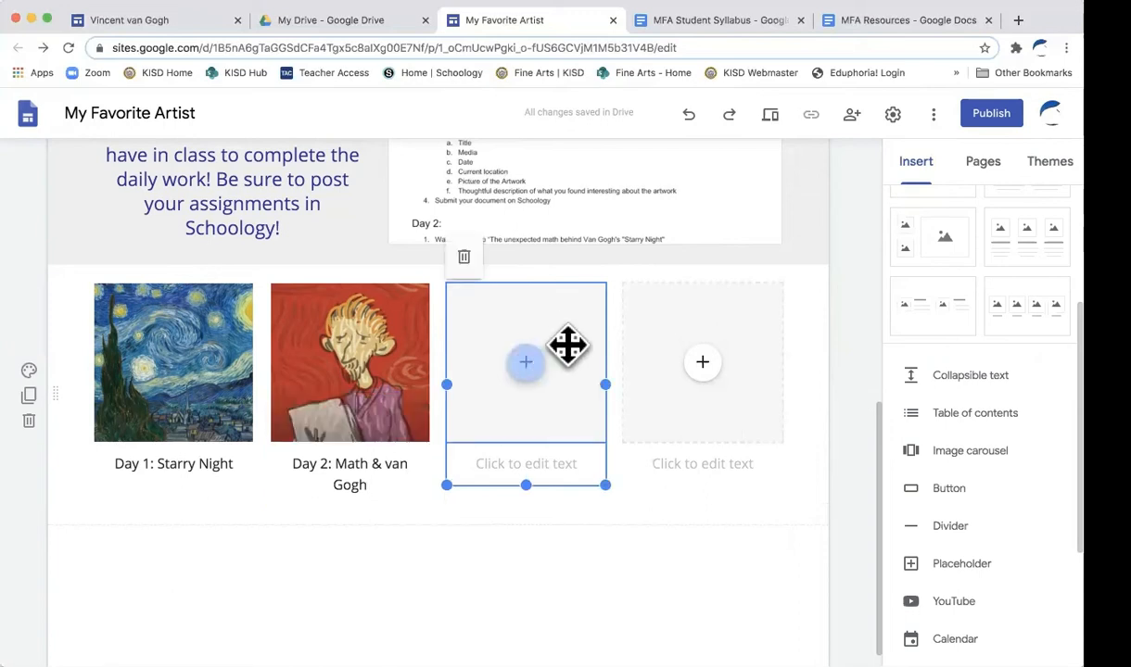
left_click(564, 339)
left_click(526, 362)
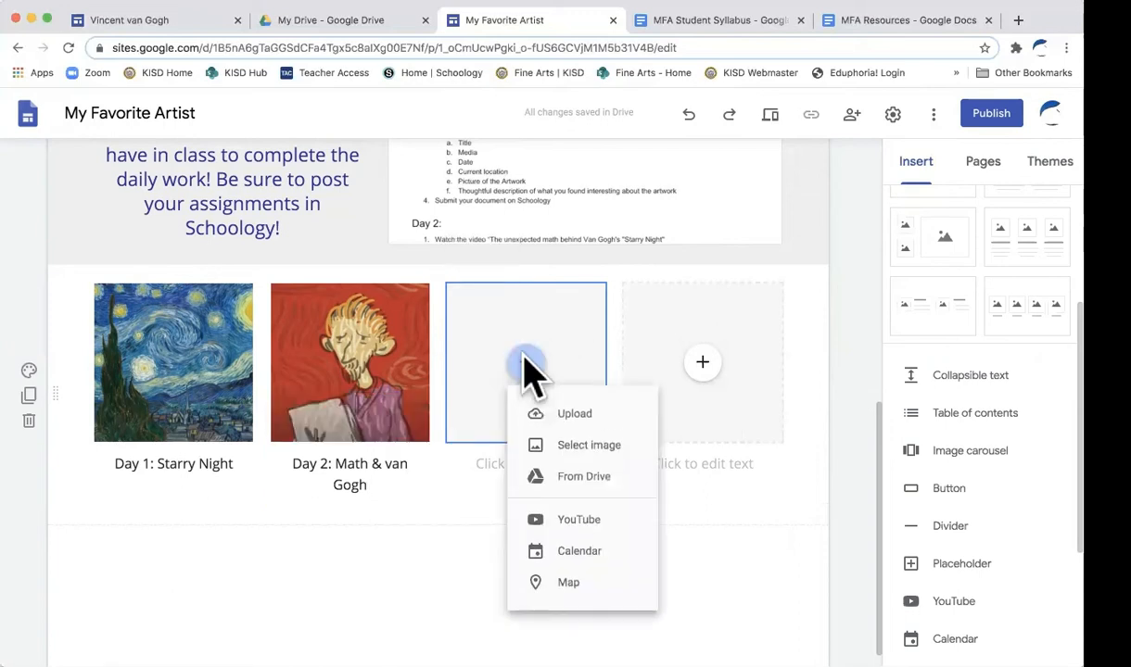
left_click(575, 478)
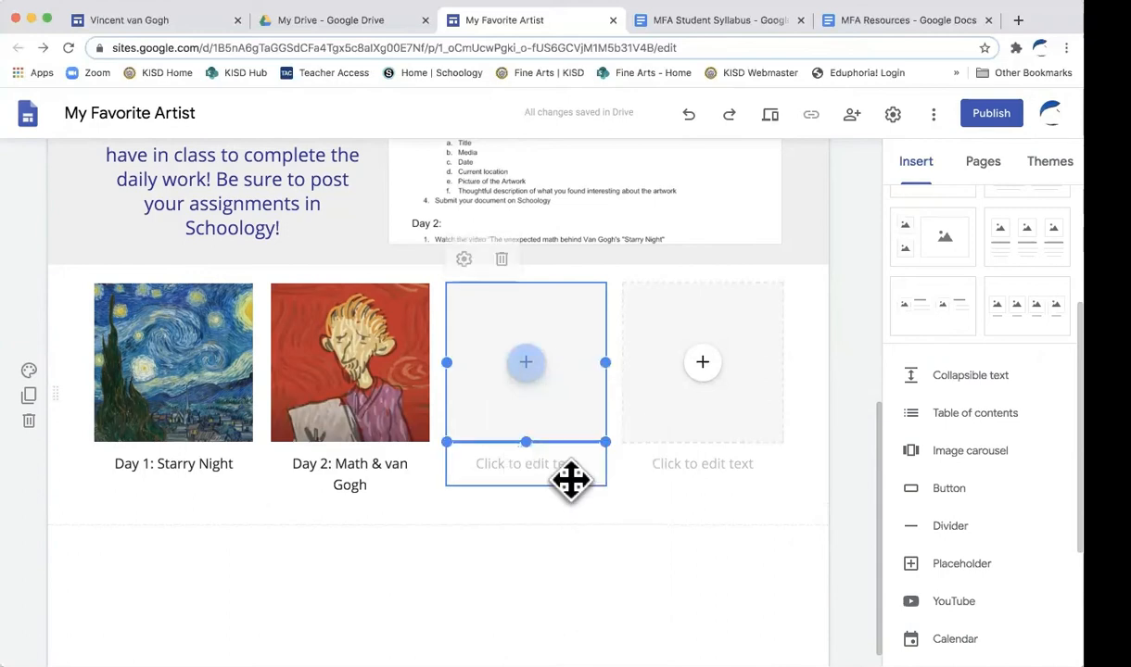
left_click(1017, 206)
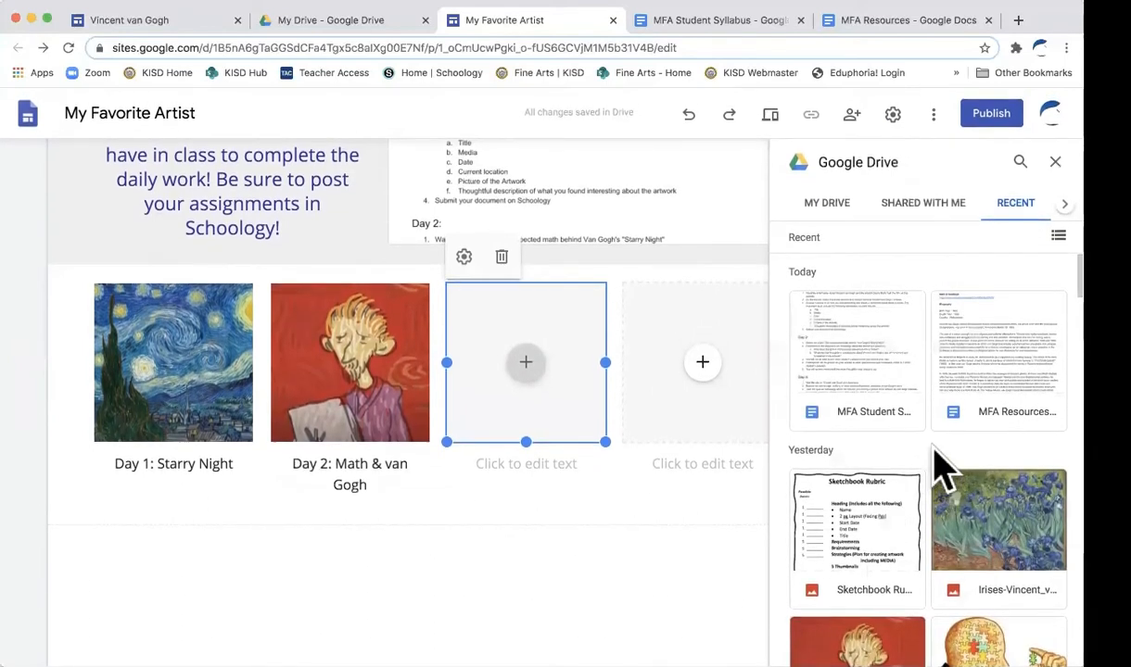
scroll(931, 500, "down", 3)
scroll(932, 500, "down", 5)
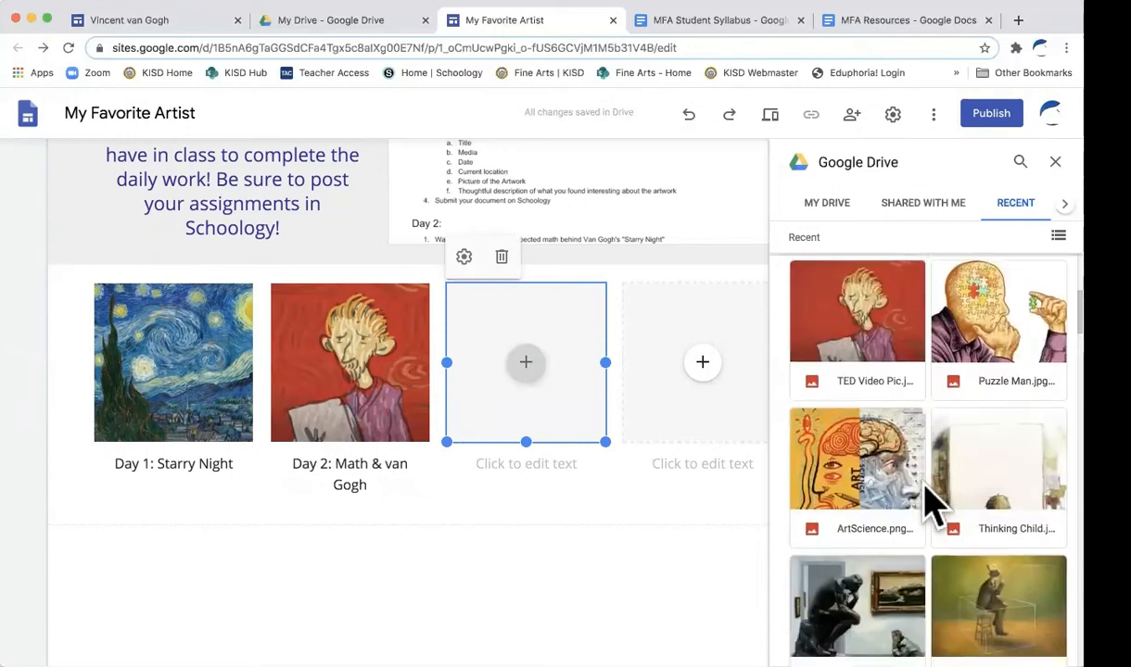
scroll(931, 501, "down", 7)
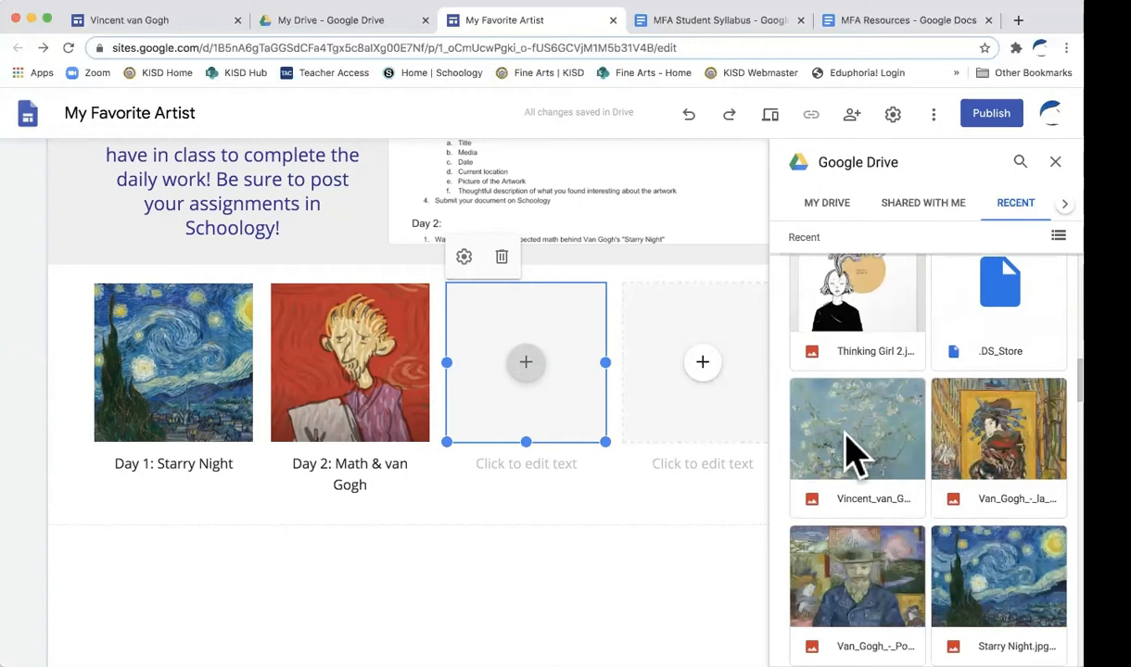
left_click(871, 435)
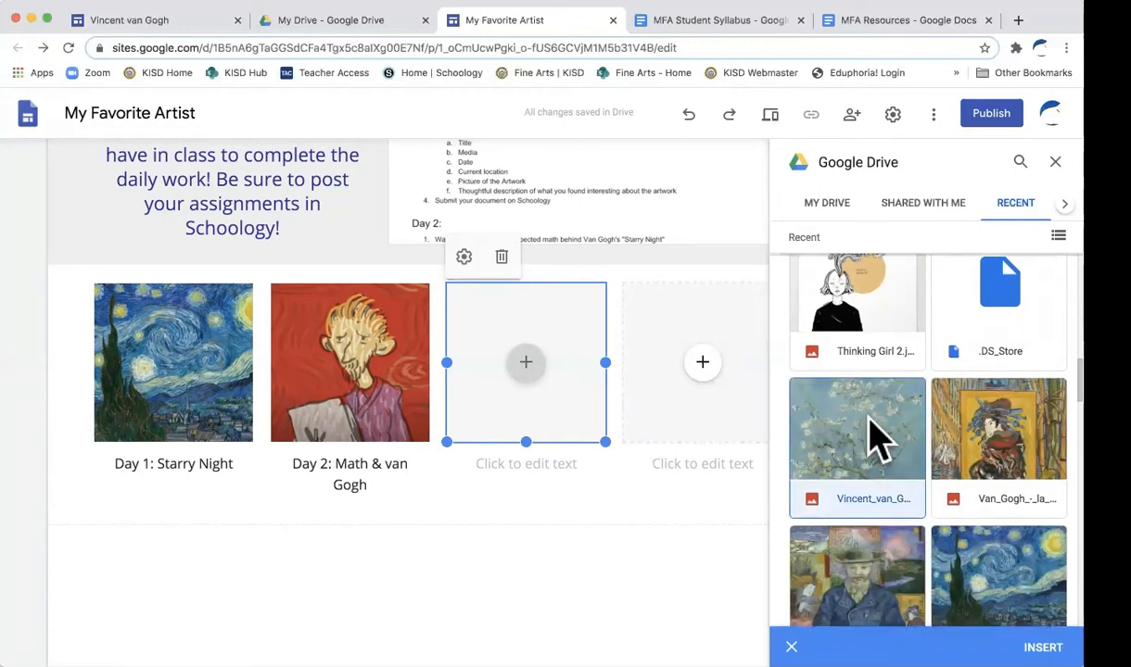
left_click(1043, 647)
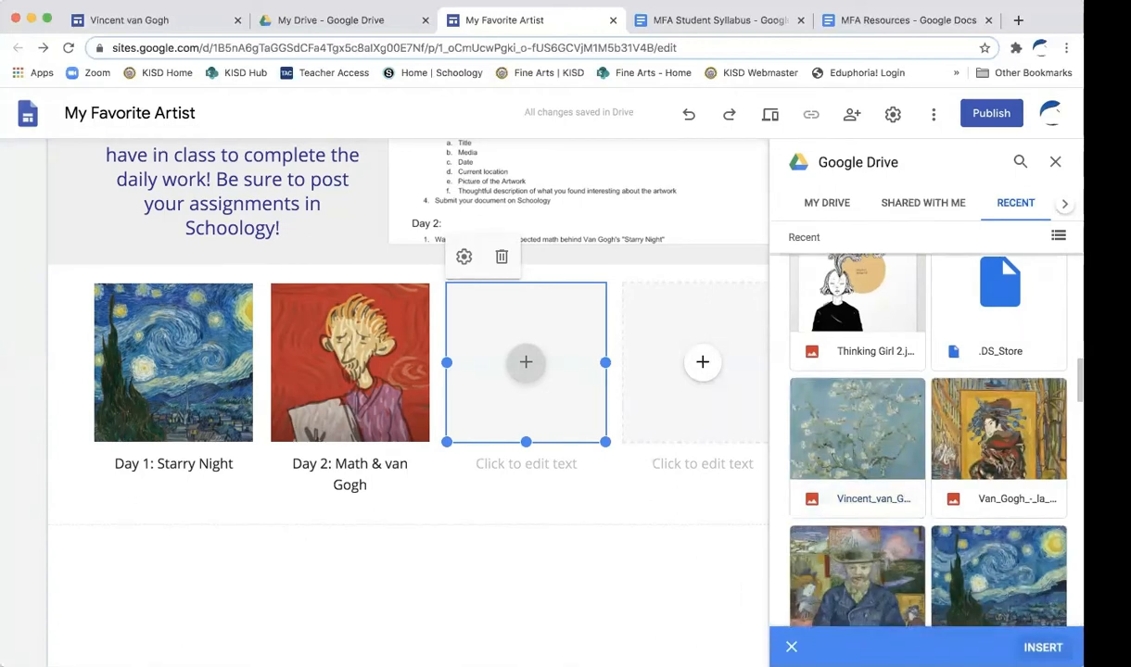
left_click(552, 469)
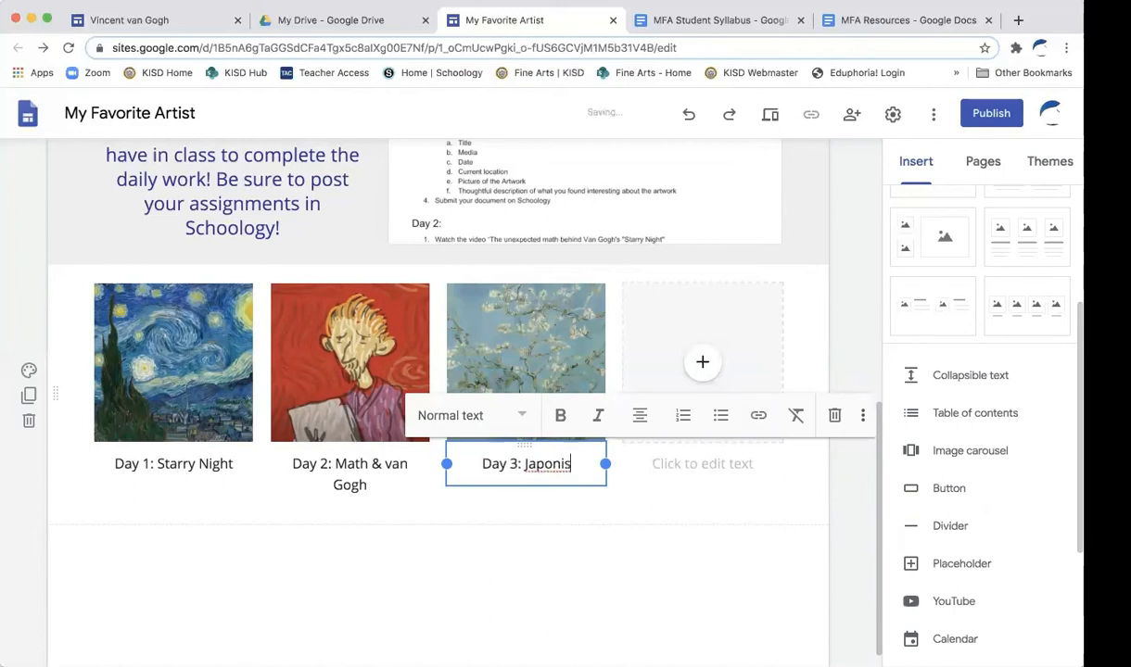
For the fourth placeholder, browse Drive to the Conceptual Art folder inside Job Alike Website, Google Site Design and MFA Website Images.
left_click(703, 362)
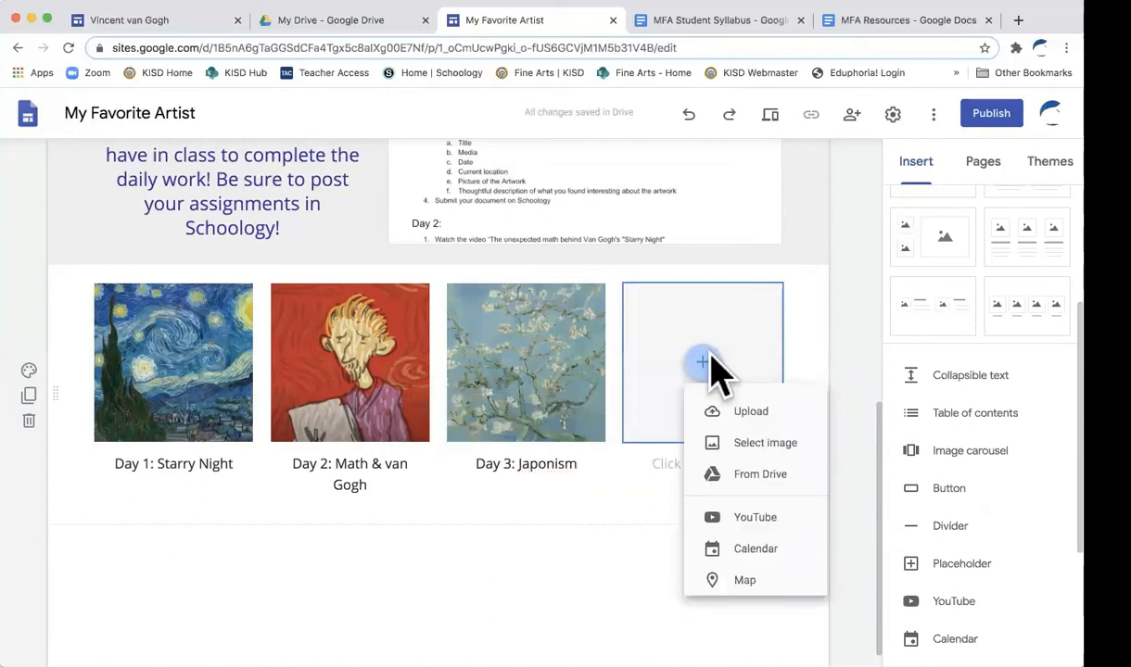
left_click(762, 482)
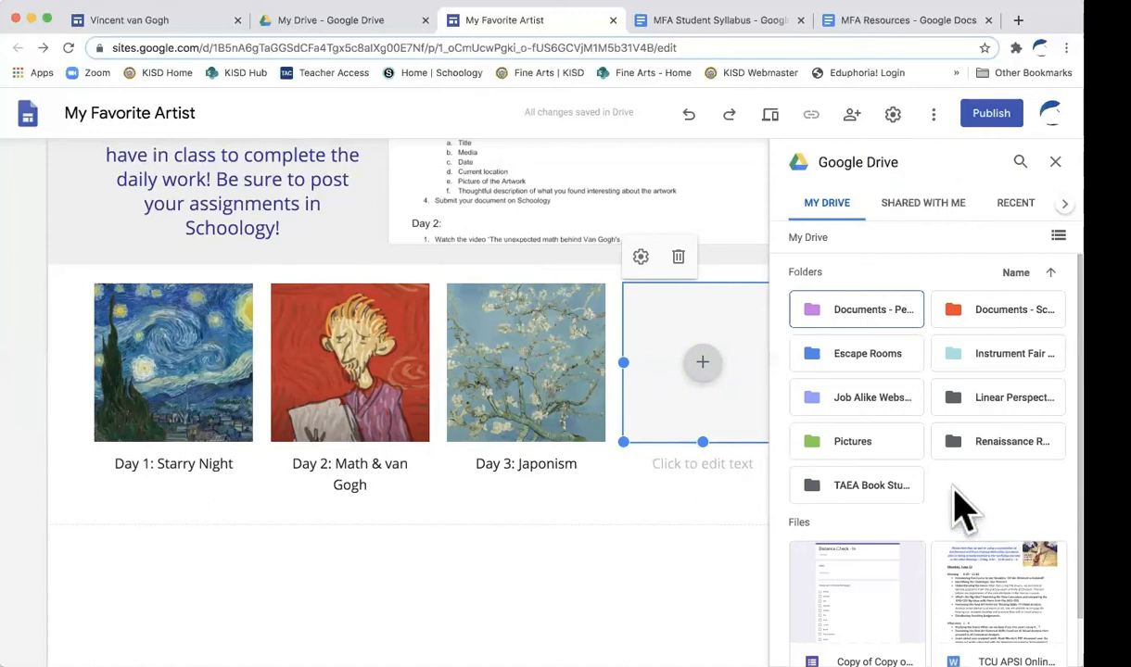
left_click(1017, 206)
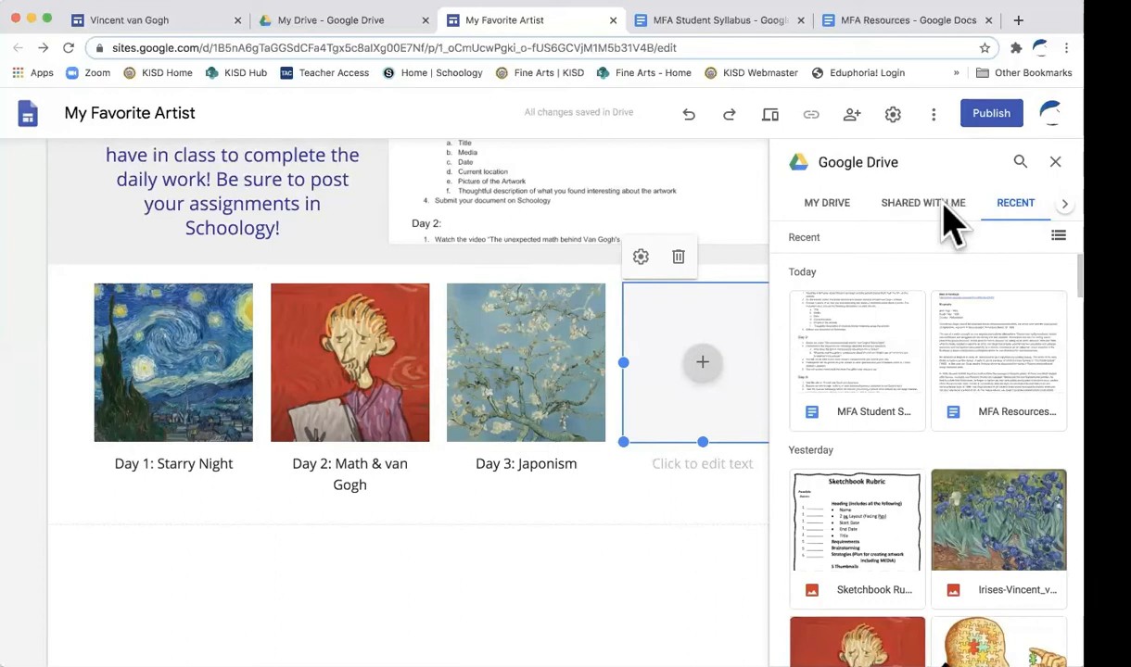
left_click(830, 214)
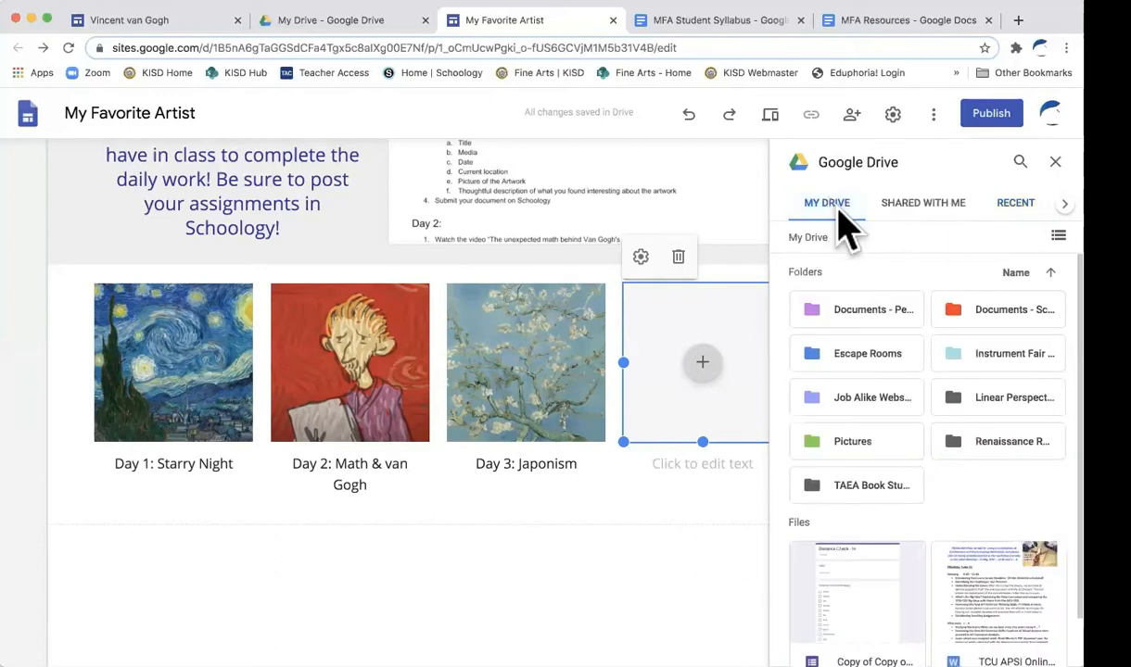
double_click(875, 398)
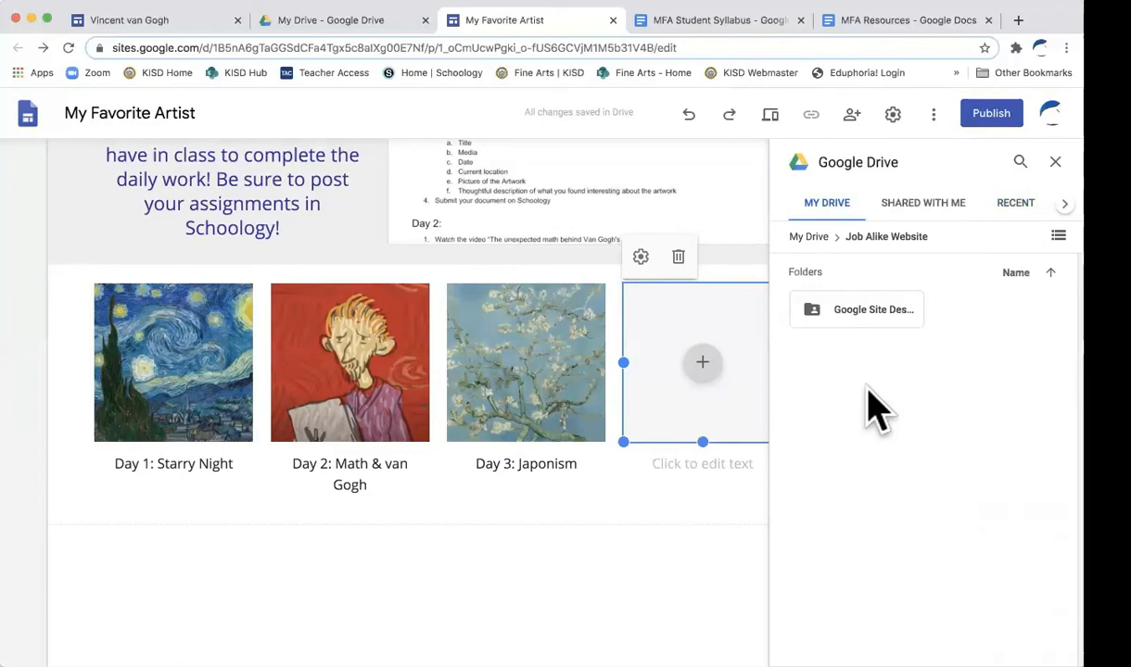
double_click(873, 315)
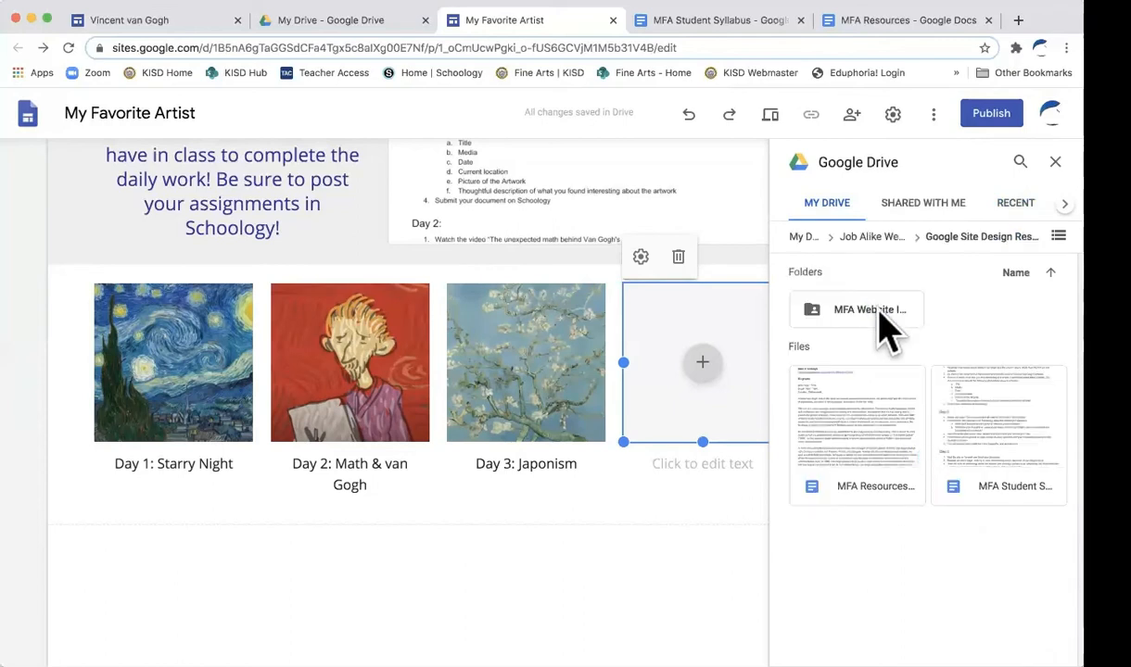
double_click(878, 311)
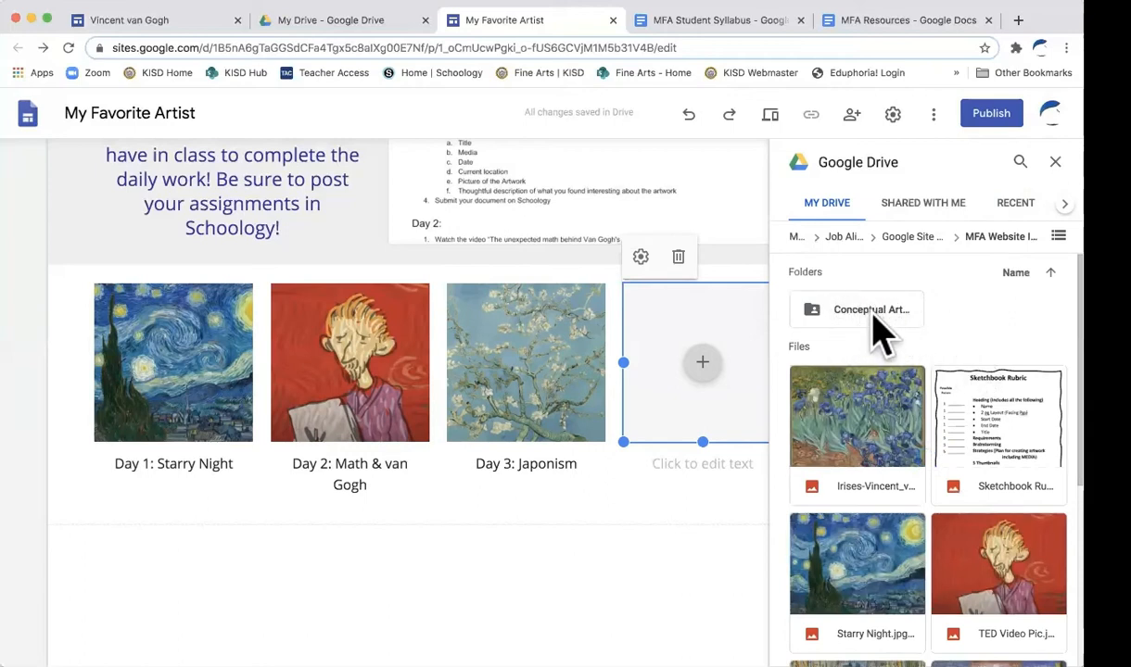
double_click(876, 315)
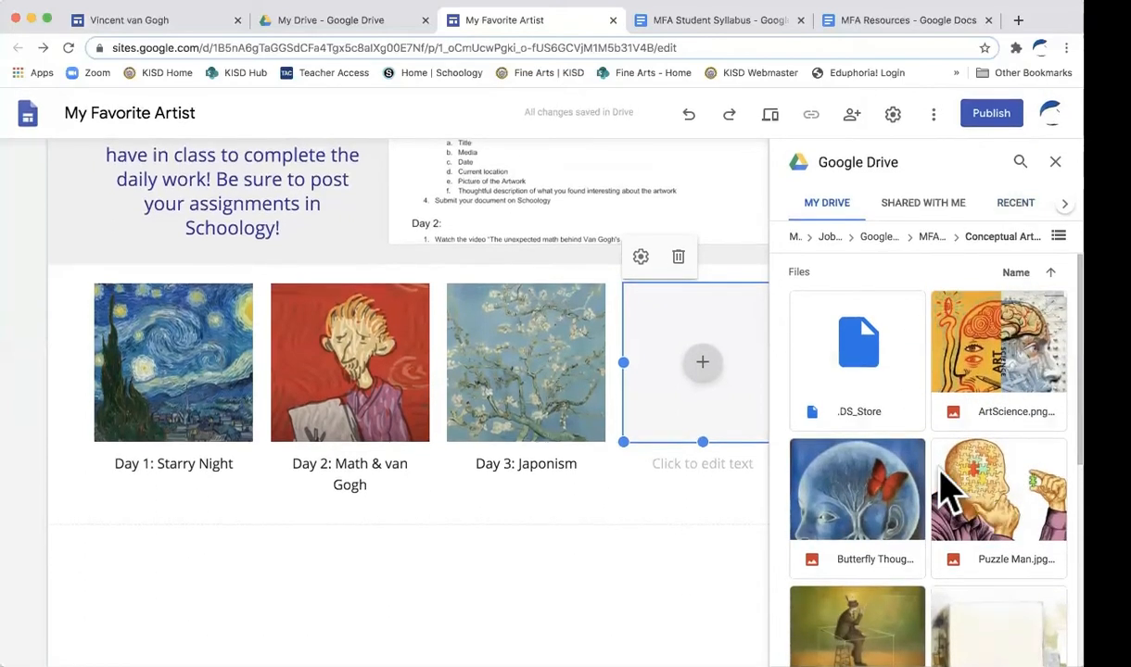
Insert the think-outside-the-box image of the seated man from the Conceptual Art folder into the fourth placeholder.
scroll(944, 493, "down", 2)
scroll(944, 493, "down", 5)
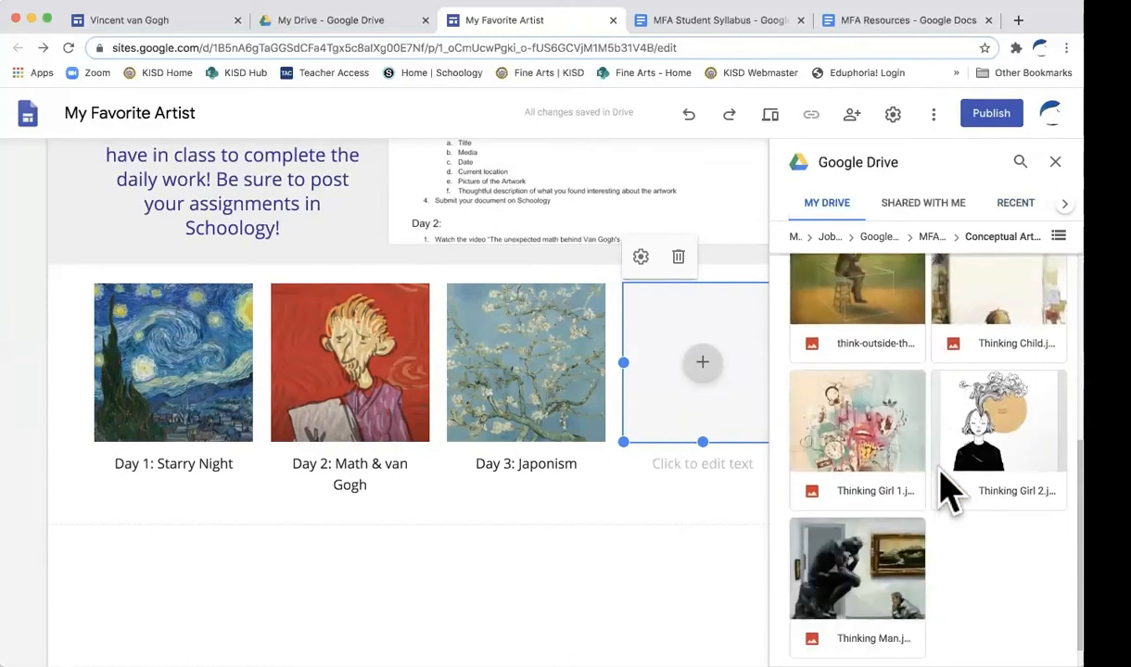
scroll(917, 390, "up", 6)
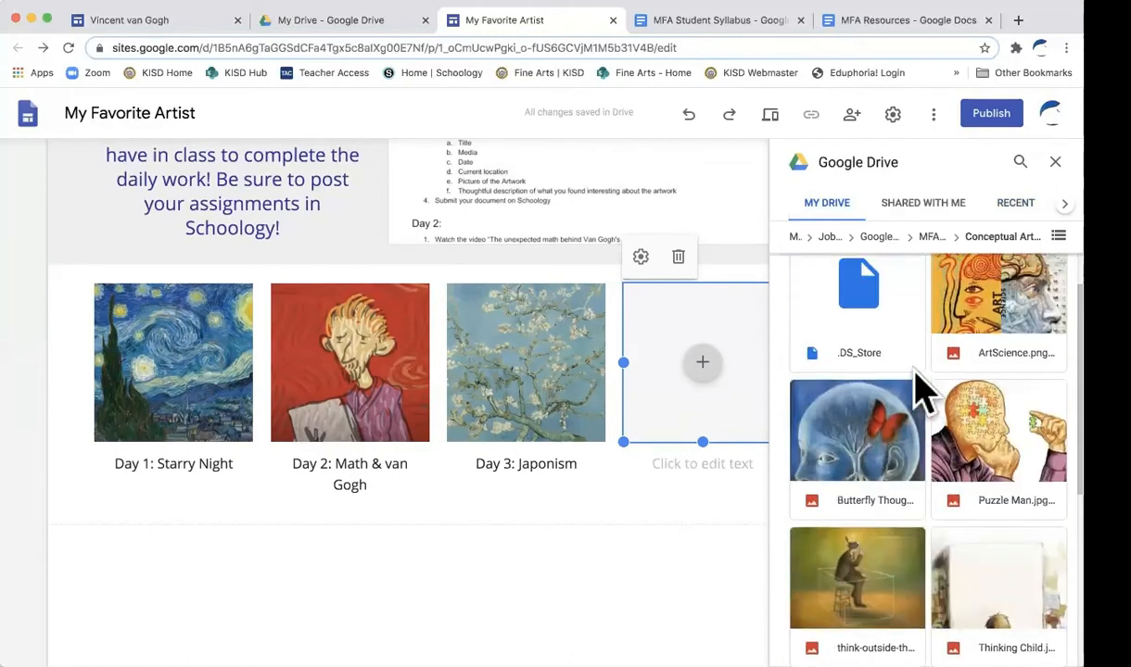
left_click(913, 366)
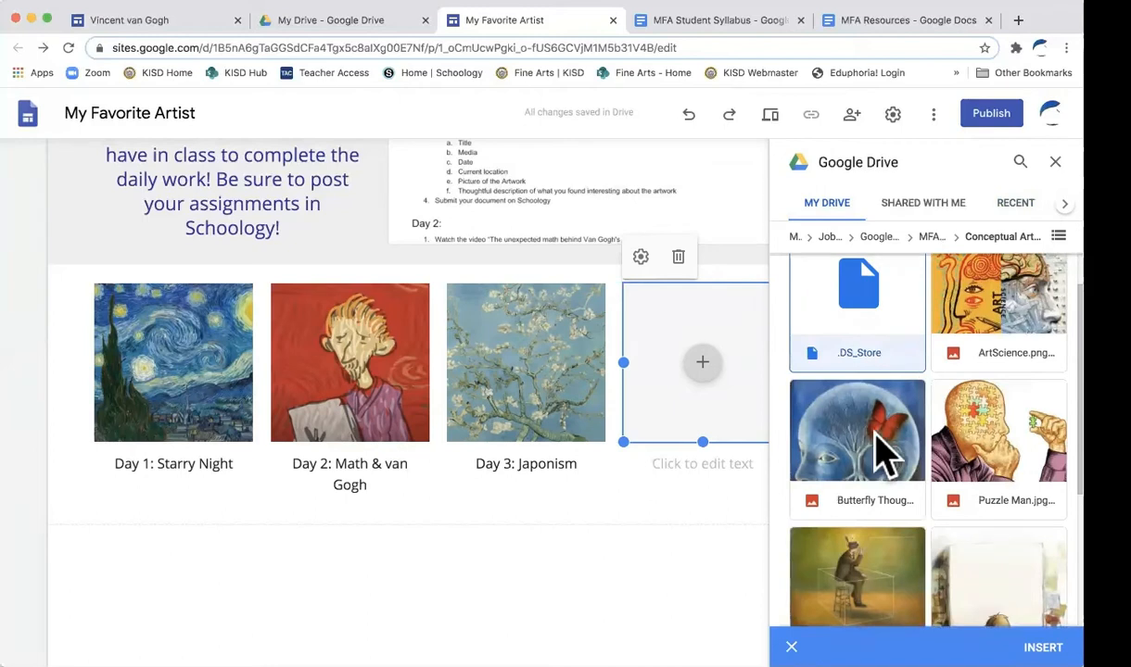
left_click(883, 579)
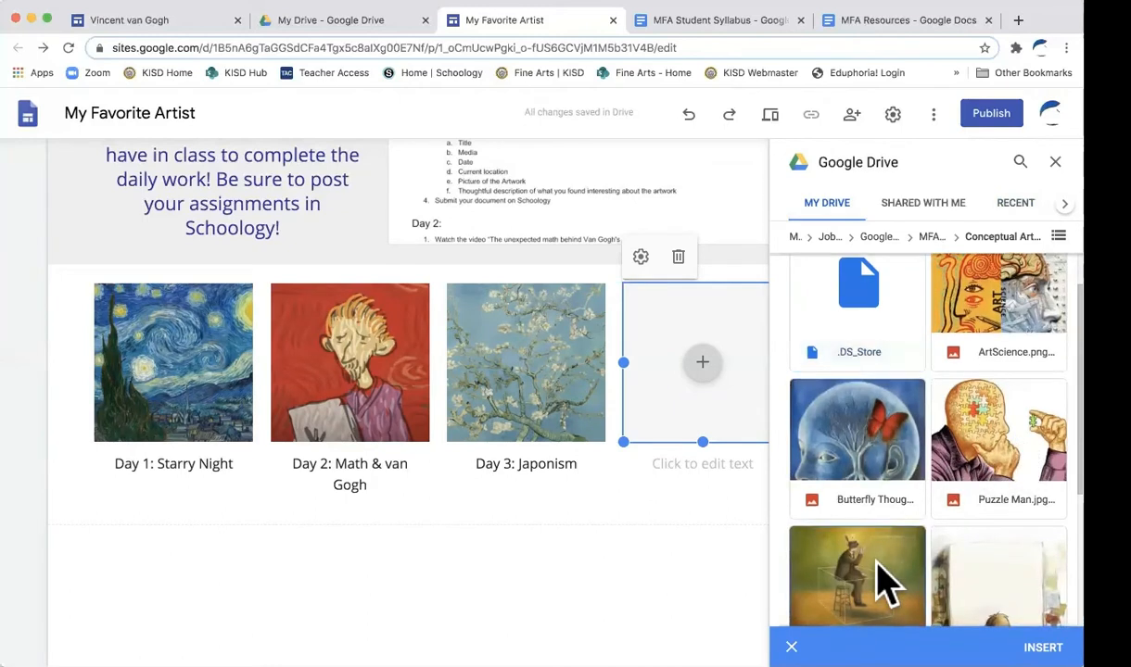
scroll(882, 579, "down", 4)
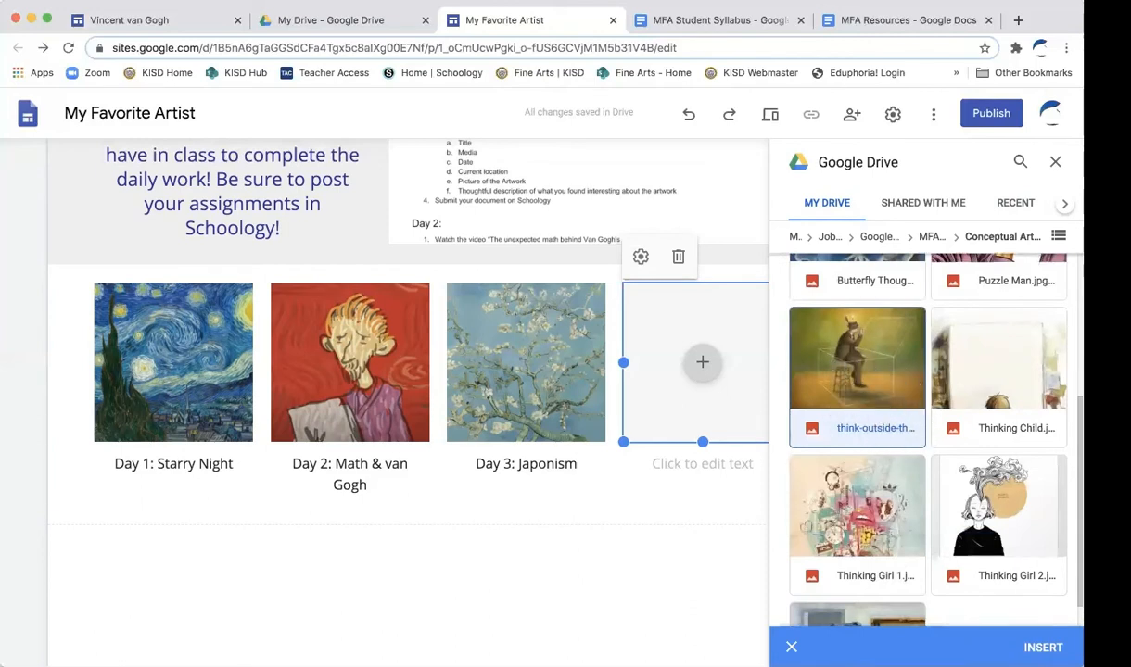
left_click(1042, 647)
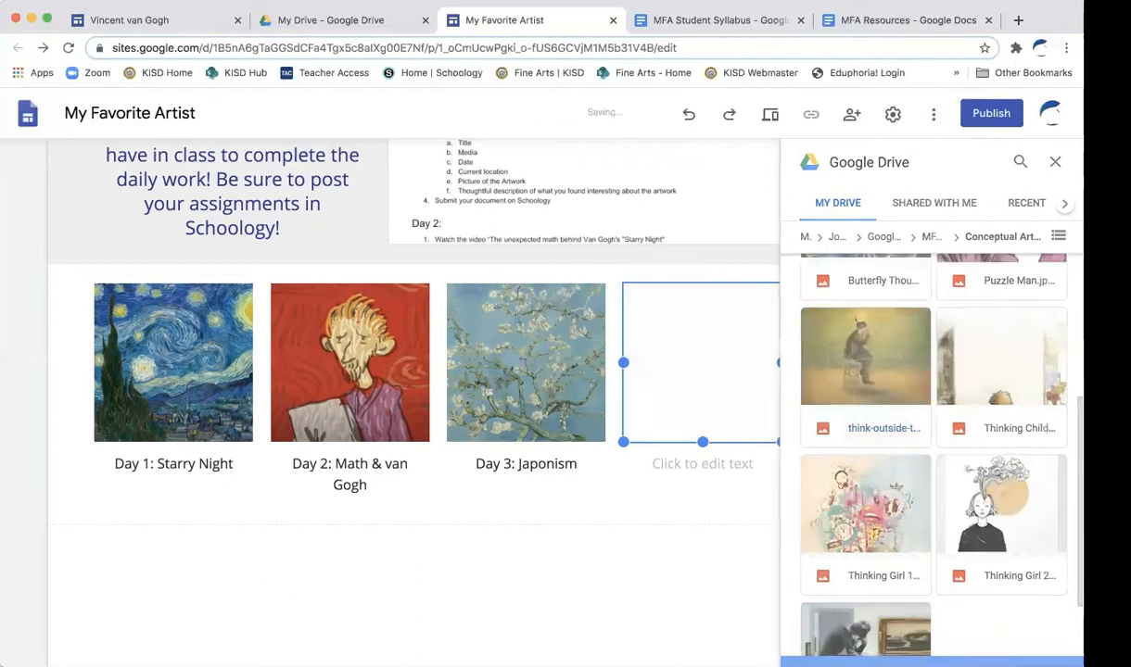
Caption the fourth image in the row "Days 4-8: Artwork Concept".
left_click(727, 461)
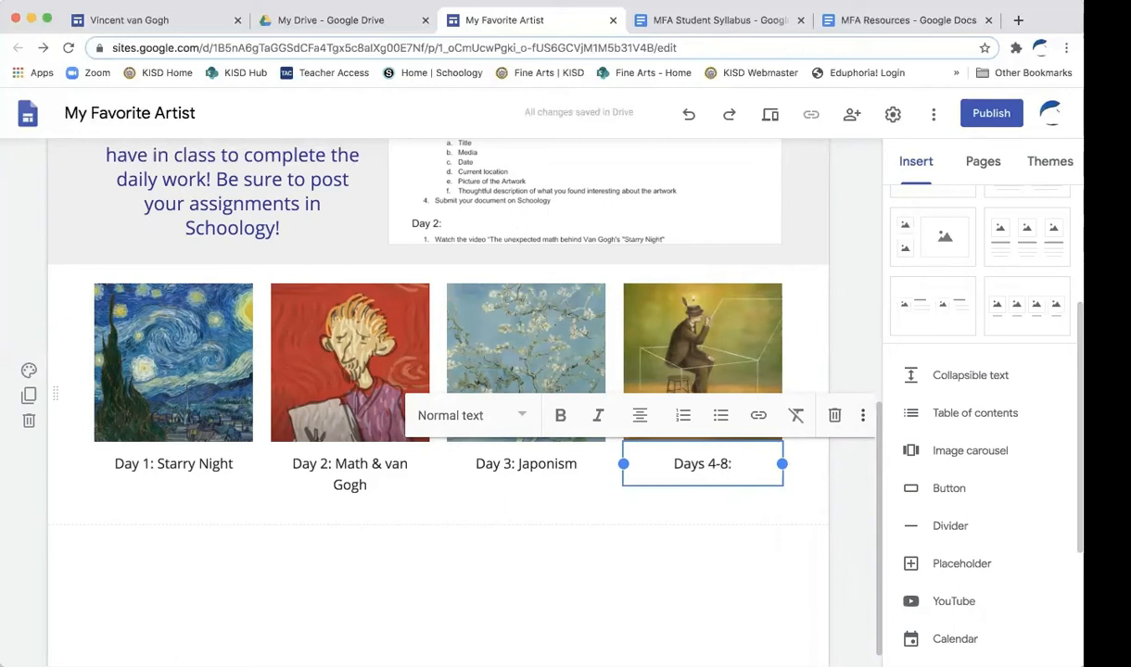
type("A")
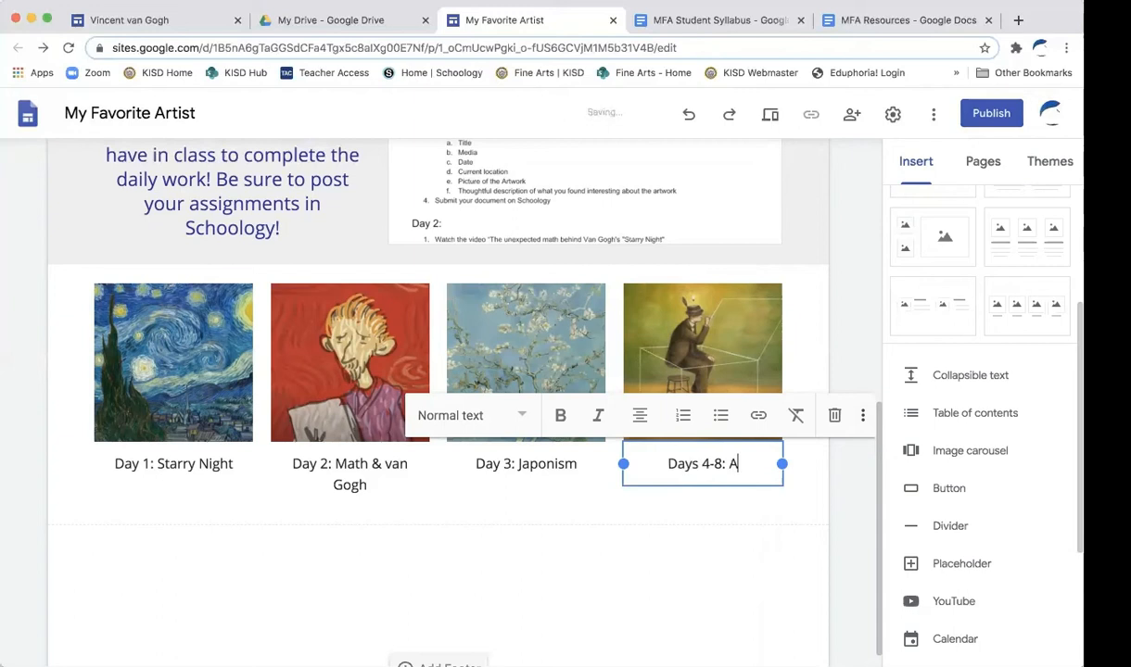
type("rtwork Concept")
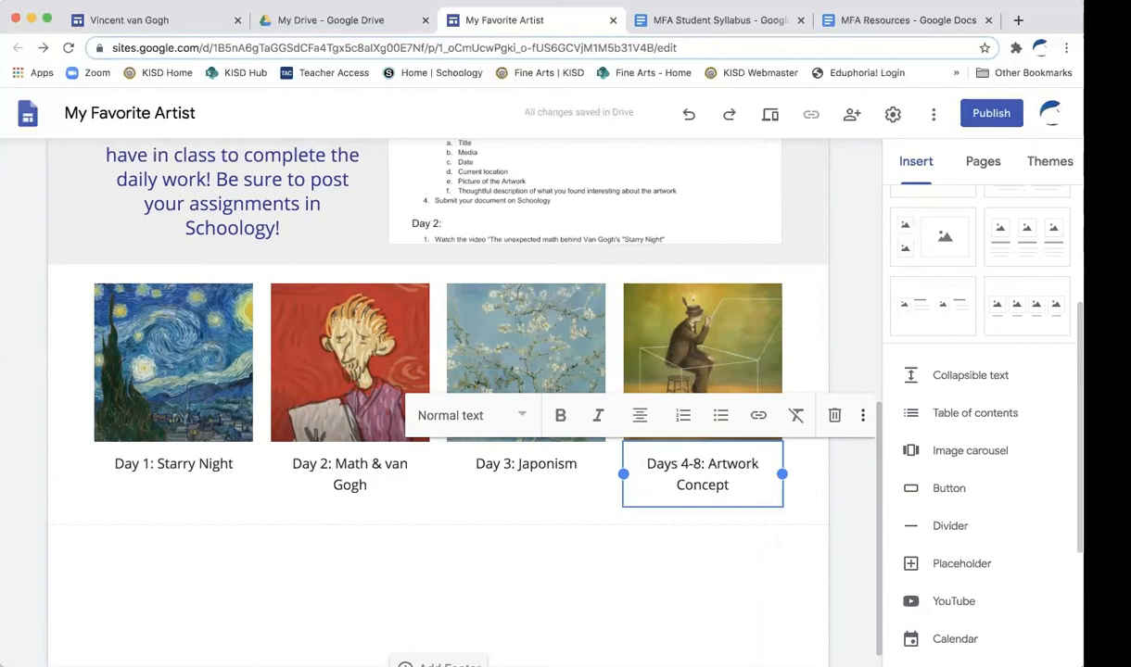
left_click(576, 556)
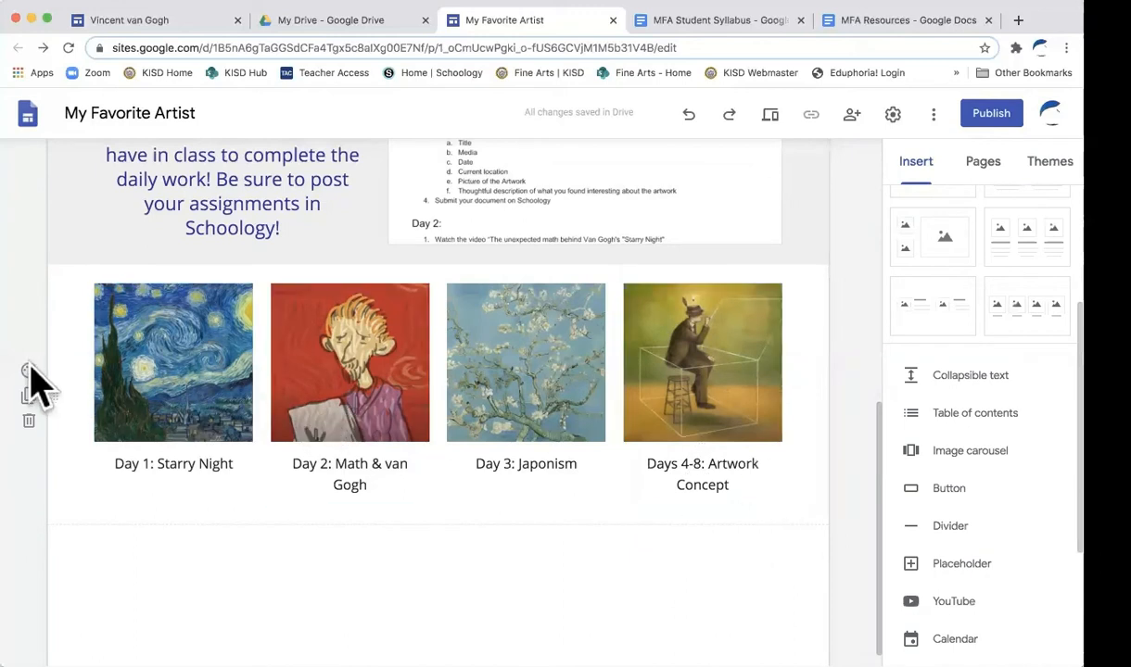
Set the background of the four-image section to Emphasis 1 and check it against the sections above.
left_click(29, 370)
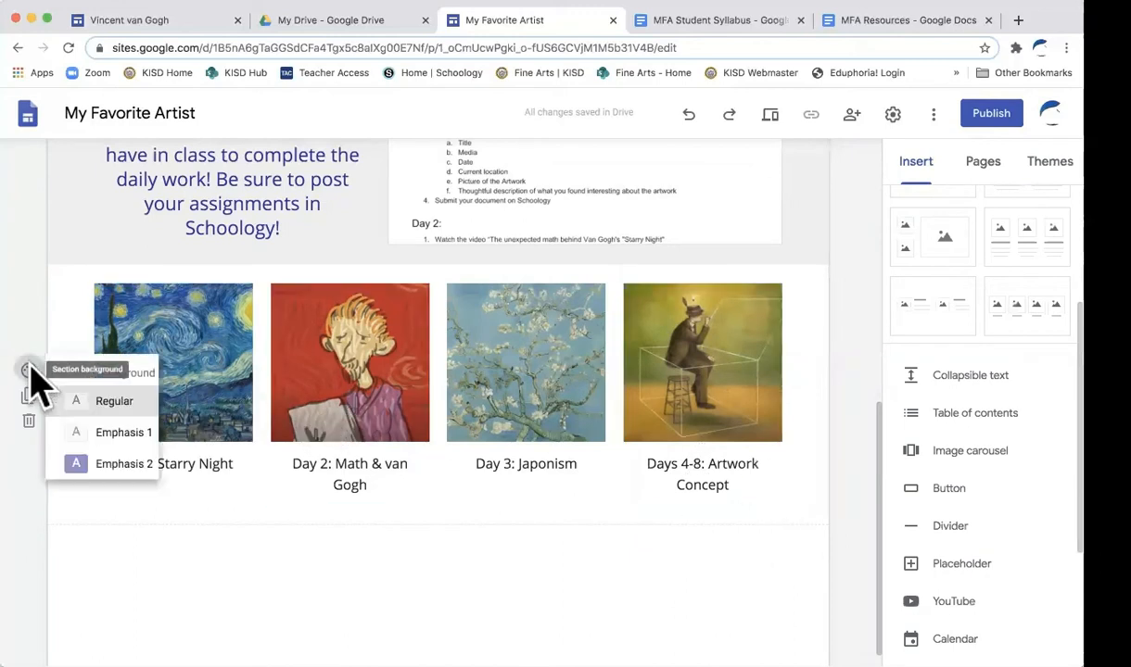
left_click(139, 435)
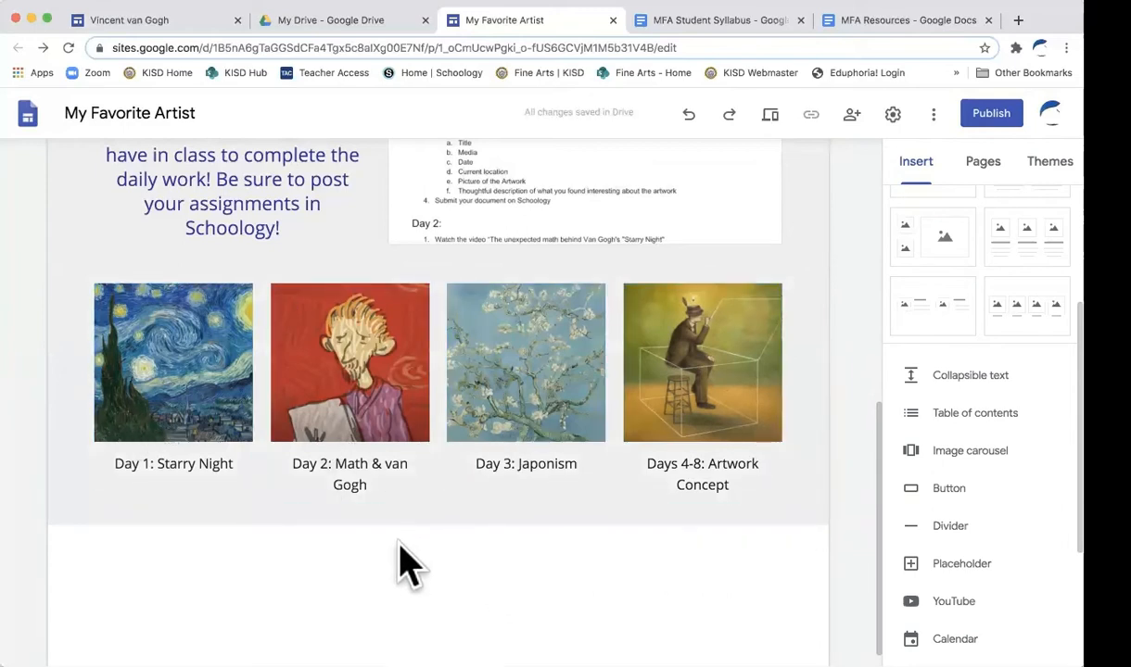
scroll(569, 413, "up", 10)
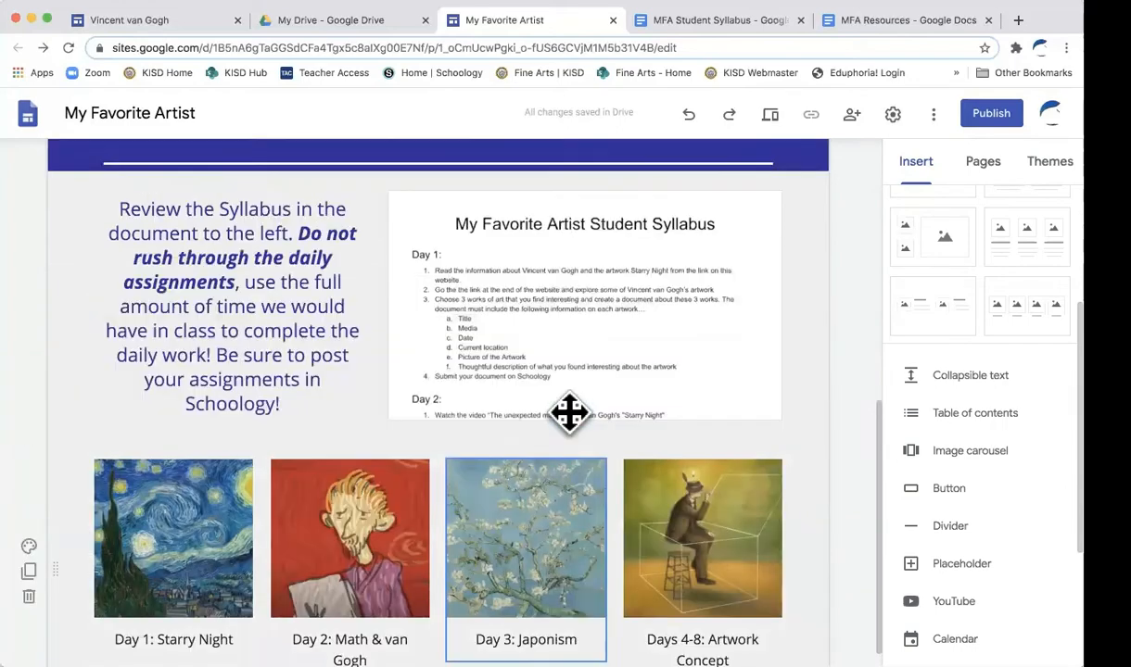
scroll(568, 413, "down", 5)
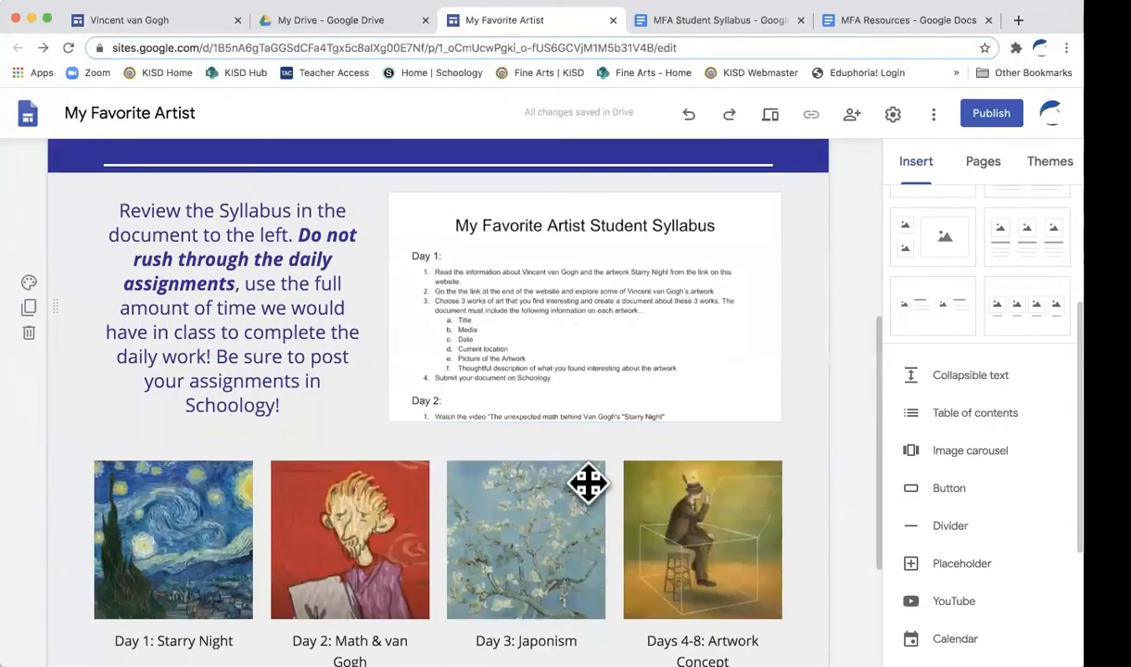
scroll(587, 482, "up", 4)
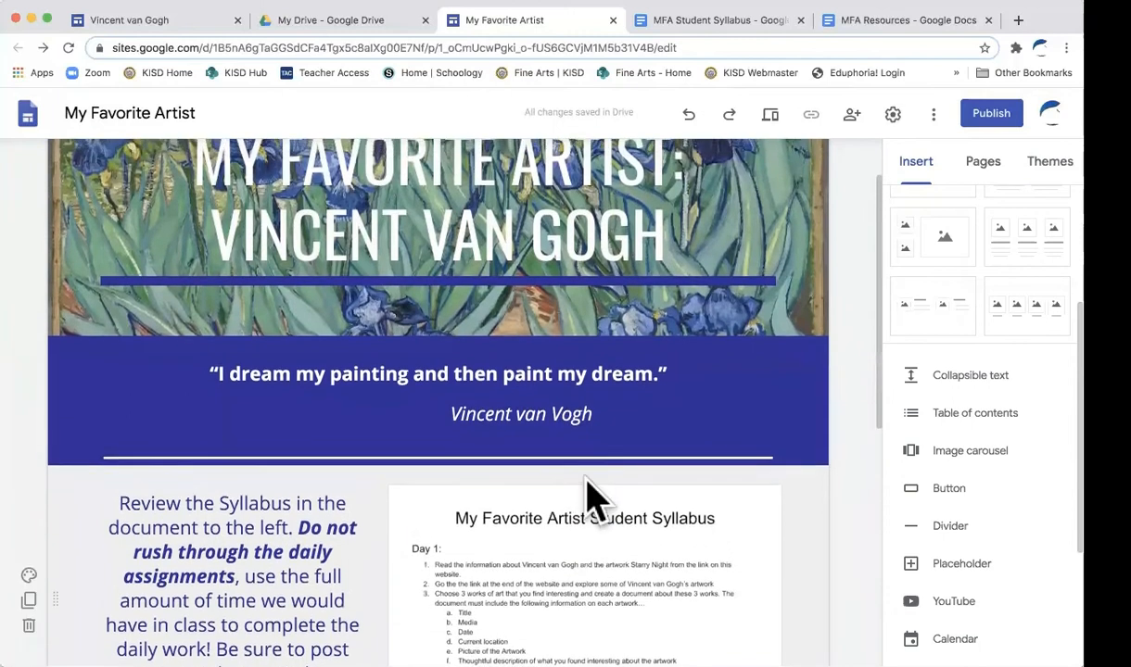
scroll(597, 497, "down", 6)
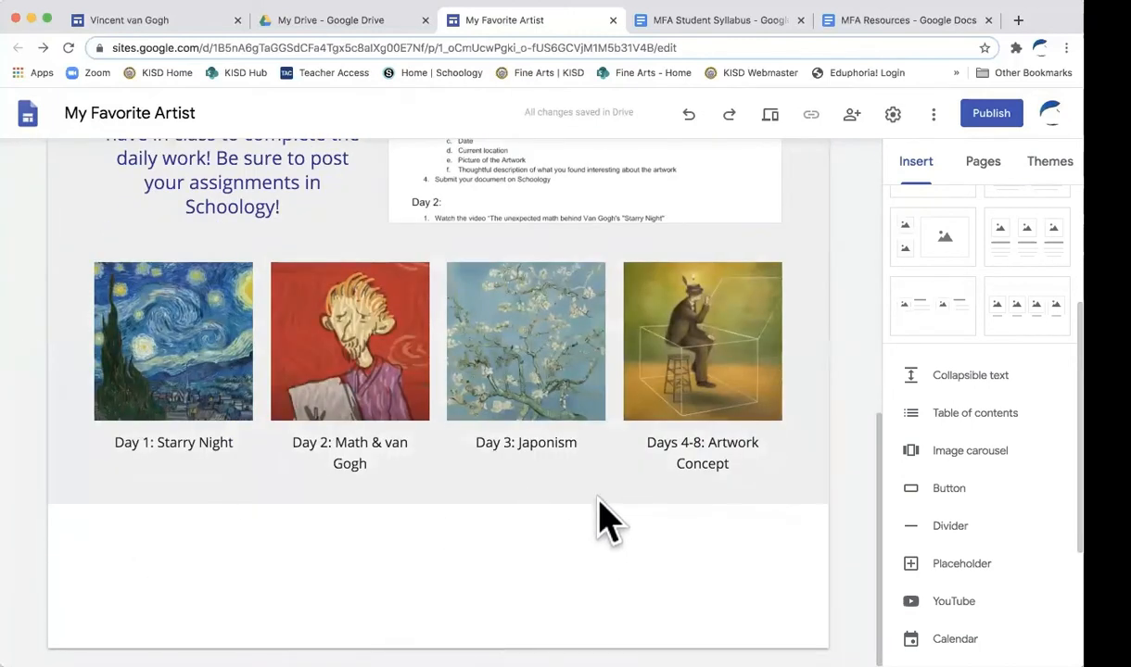
Add an empty text box below the four-image row and give its section the Emphasis 2 background.
scroll(1005, 260, "up", 3)
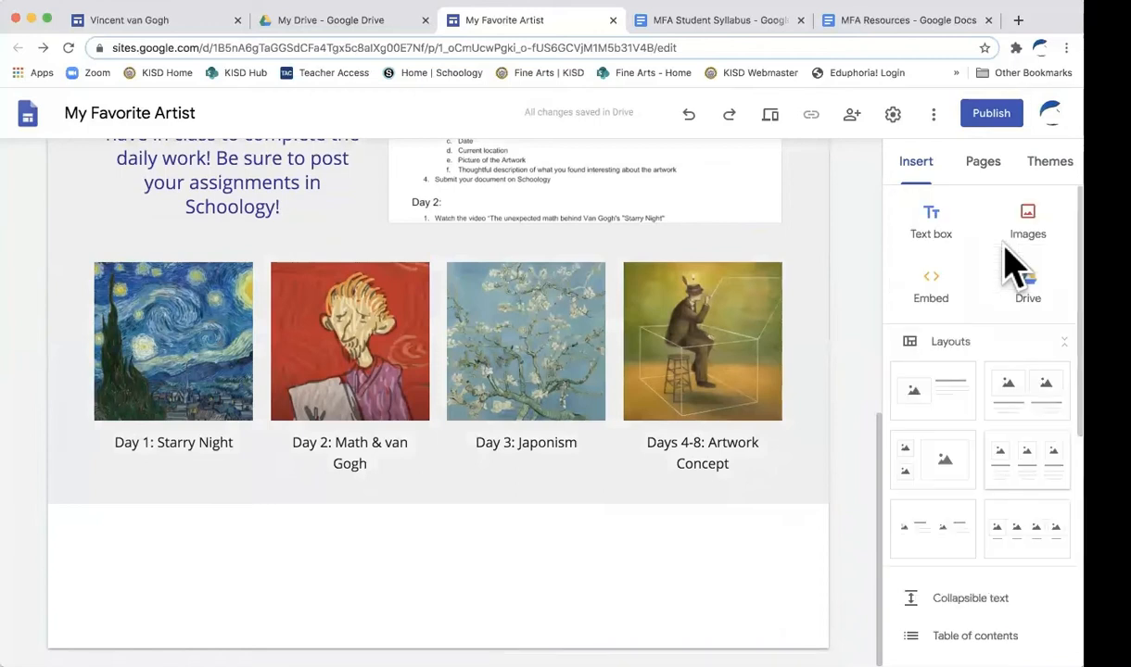
left_click(934, 232)
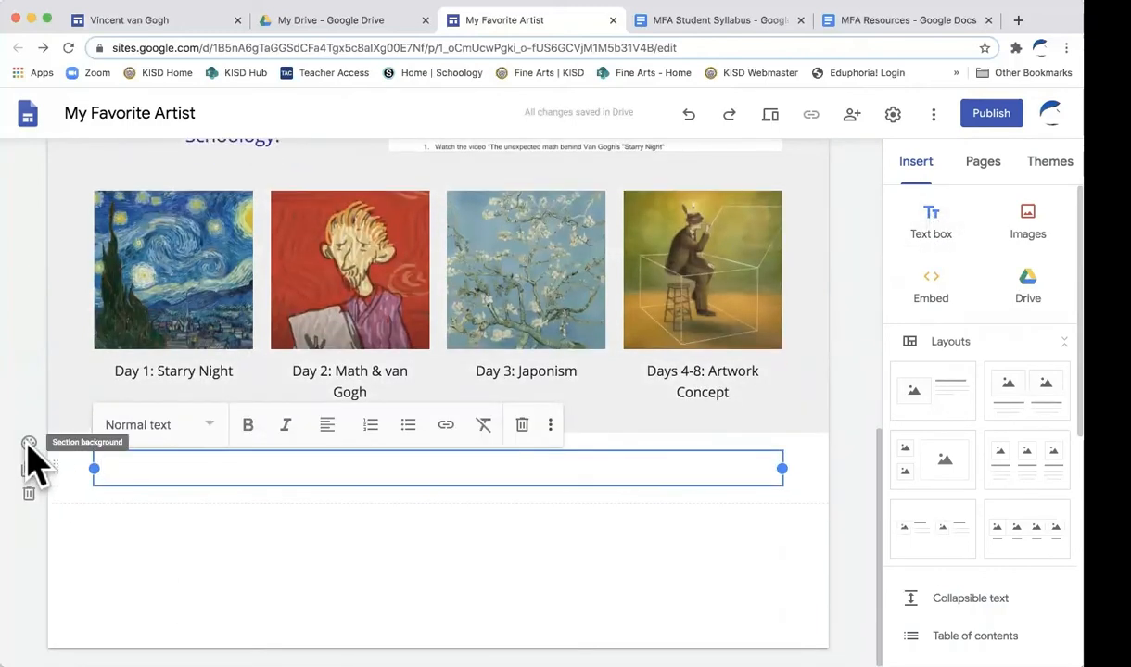
left_click(29, 444)
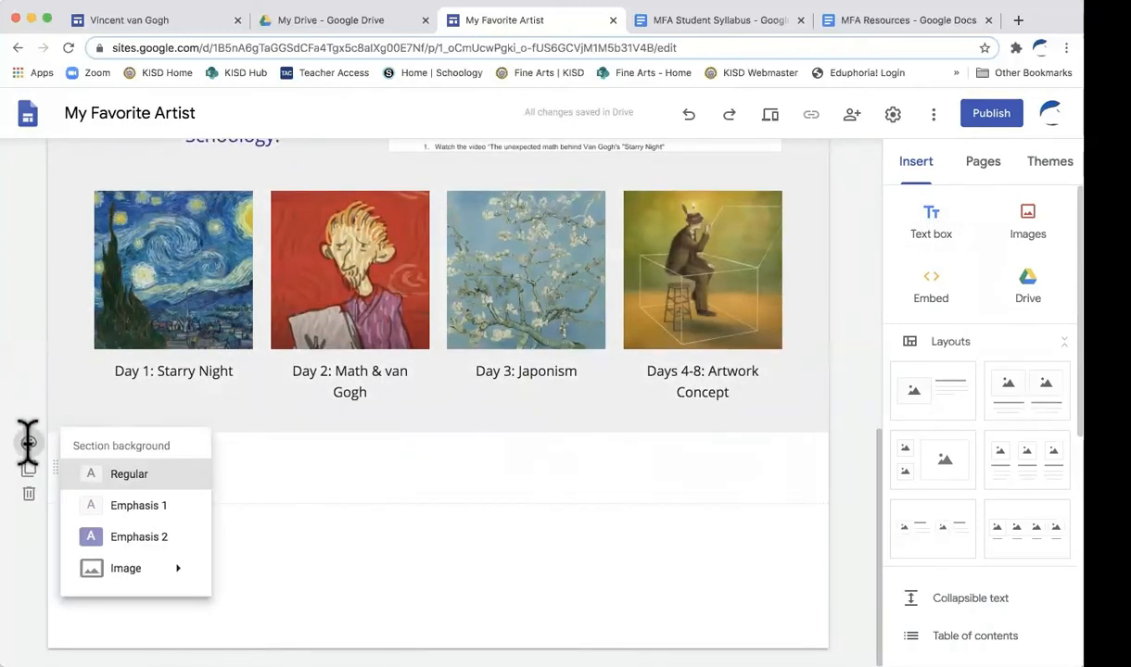
left_click(127, 537)
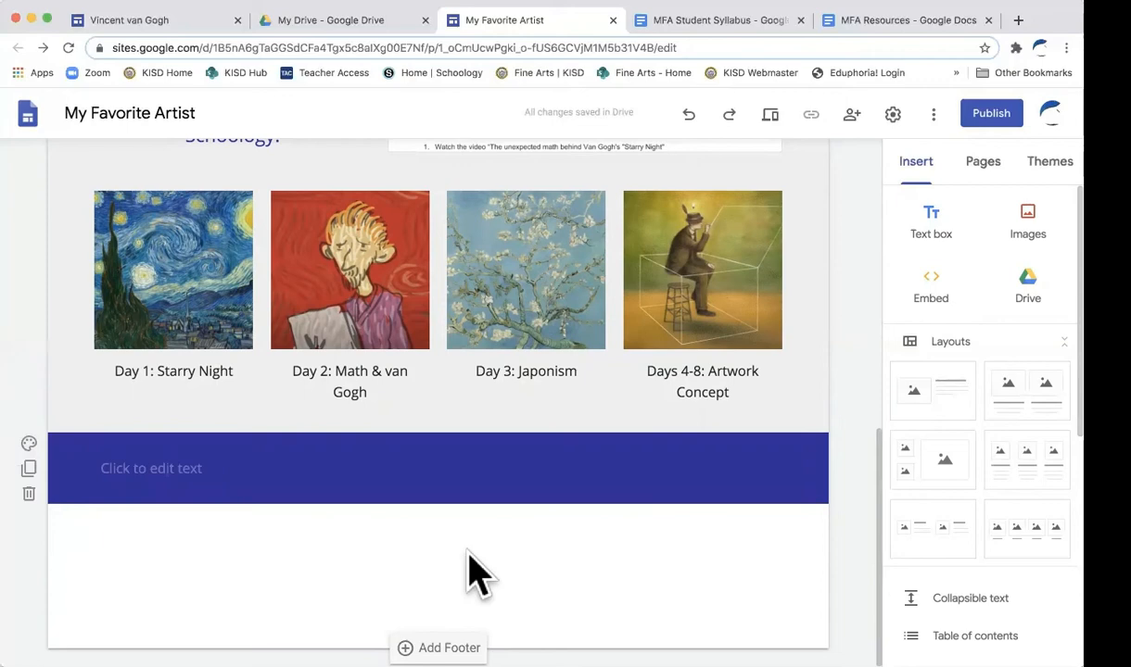
scroll(570, 575, "up", 7)
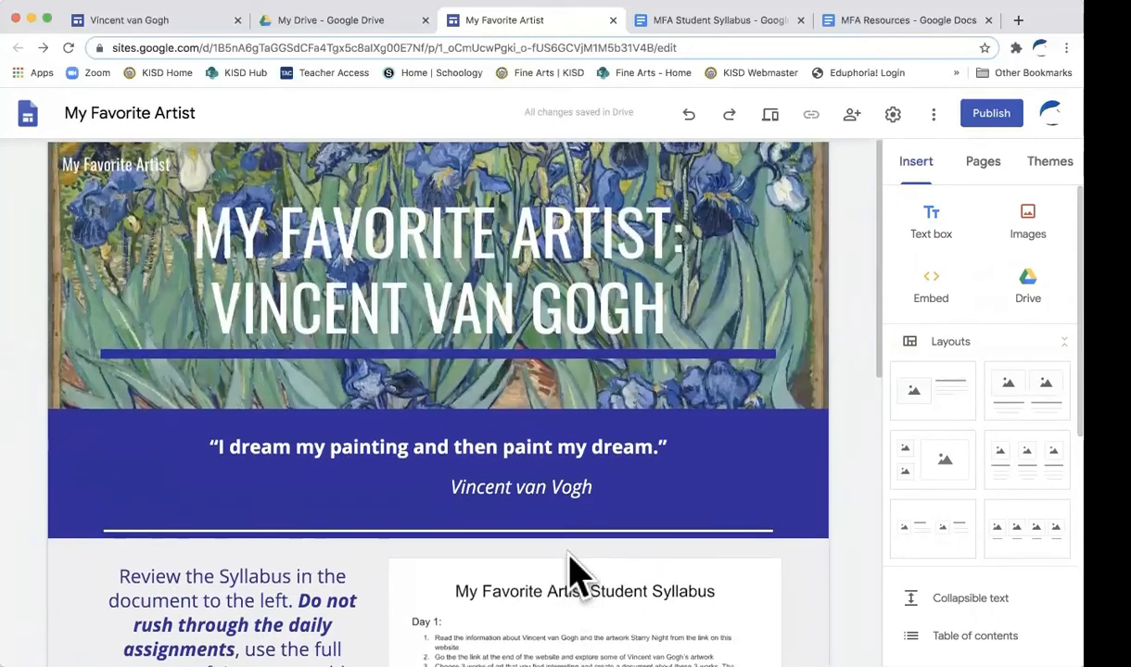
scroll(573, 570, "down", 6)
scroll(570, 558, "down", 1)
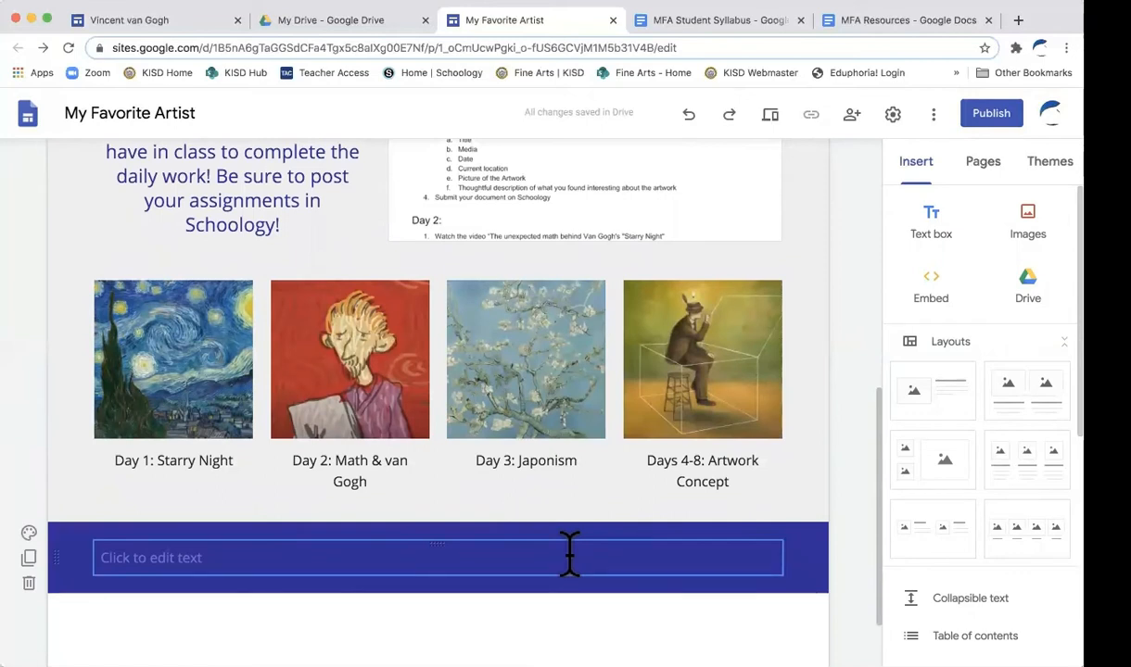
Move the syllabus section above the van Gogh quote section, and return it to its place below the quote.
scroll(477, 379, "up", 5)
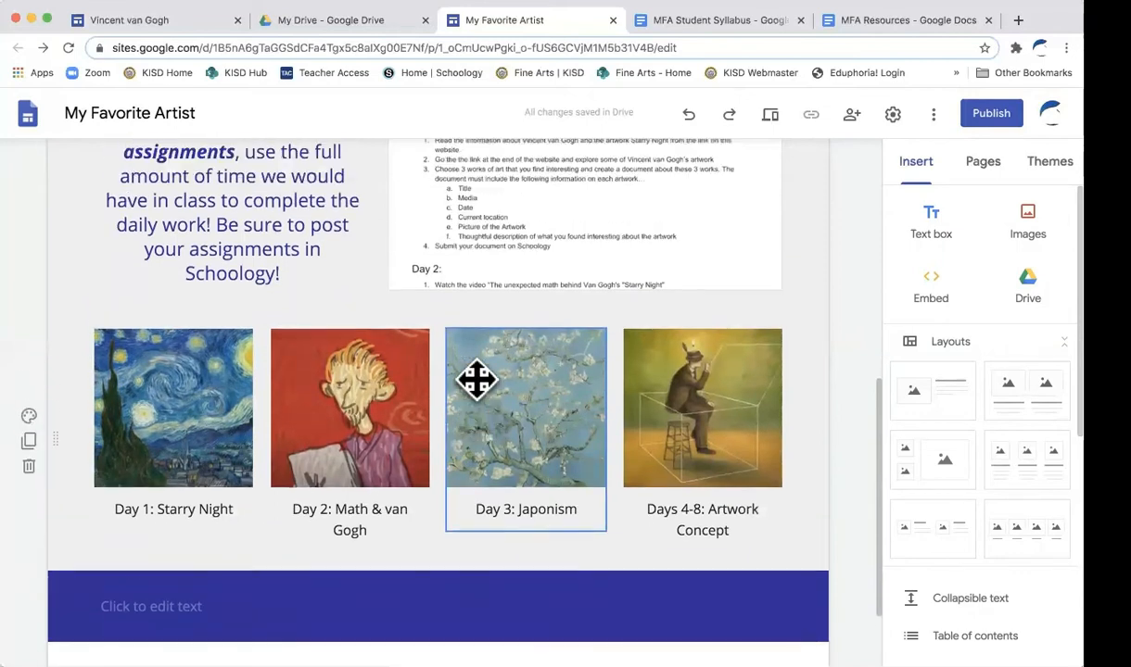
scroll(476, 380, "up", 2)
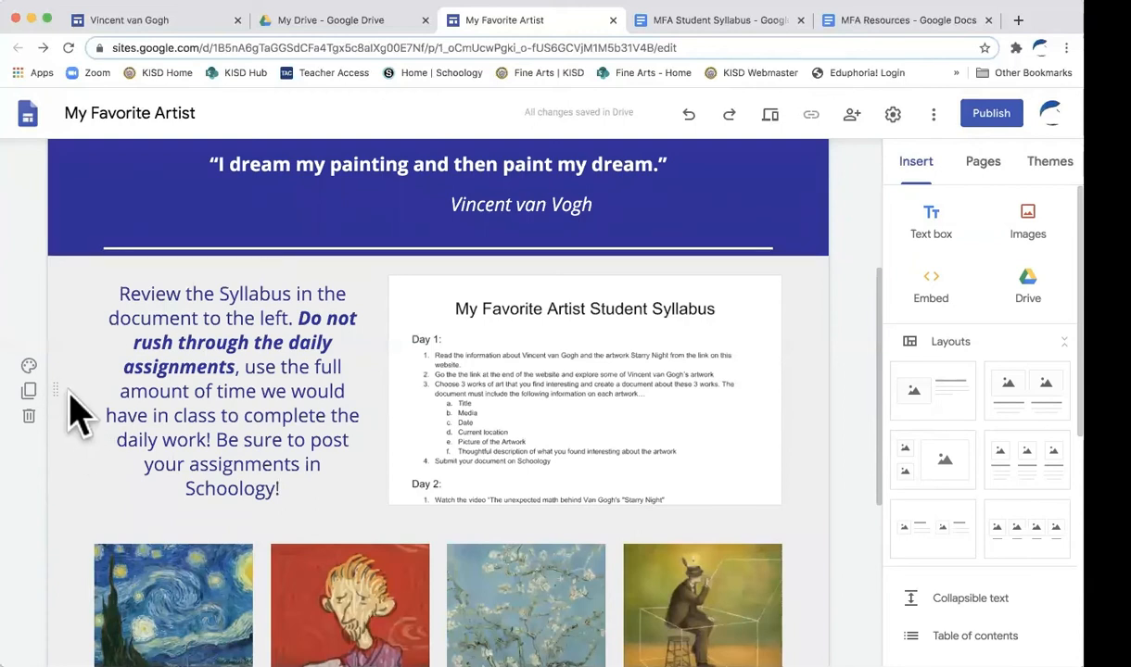
left_click_drag(57, 392, 222, 239)
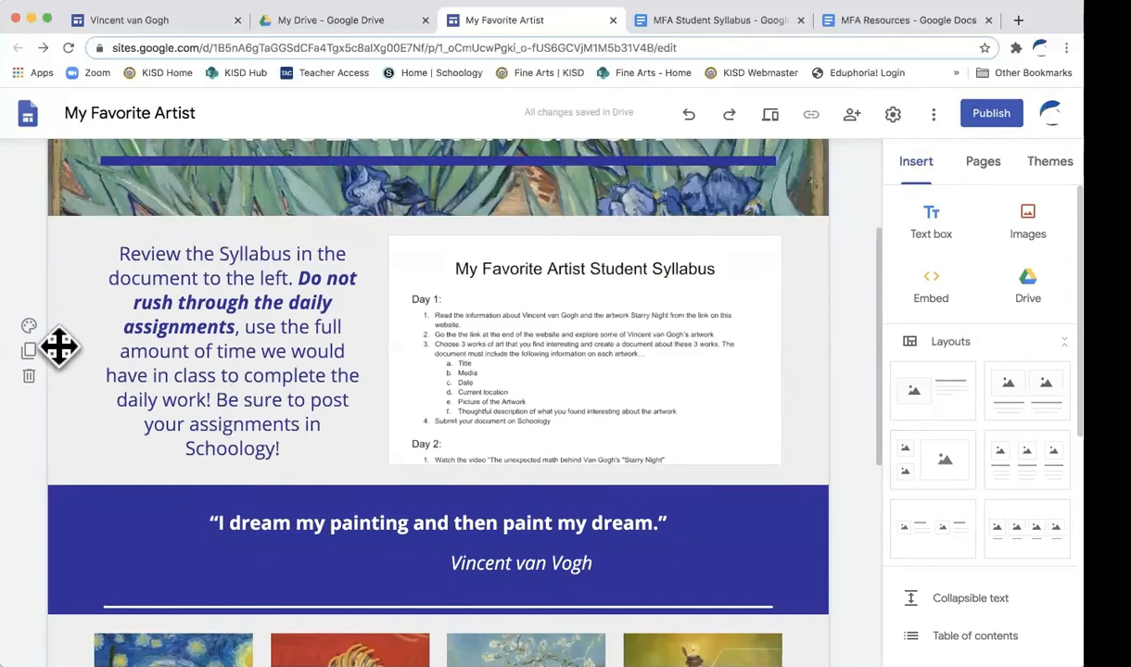
left_click_drag(58, 347, 122, 313)
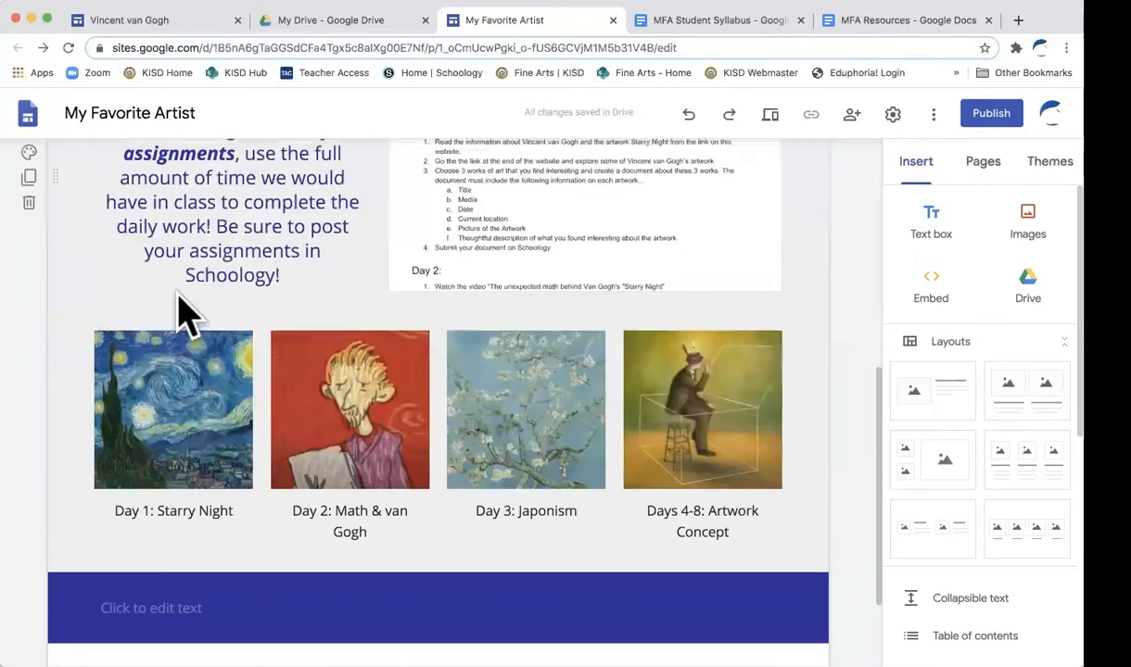
Move the four-image section above the syllabus section, and restore the order with the syllabus first.
scroll(176, 304, "up", 3)
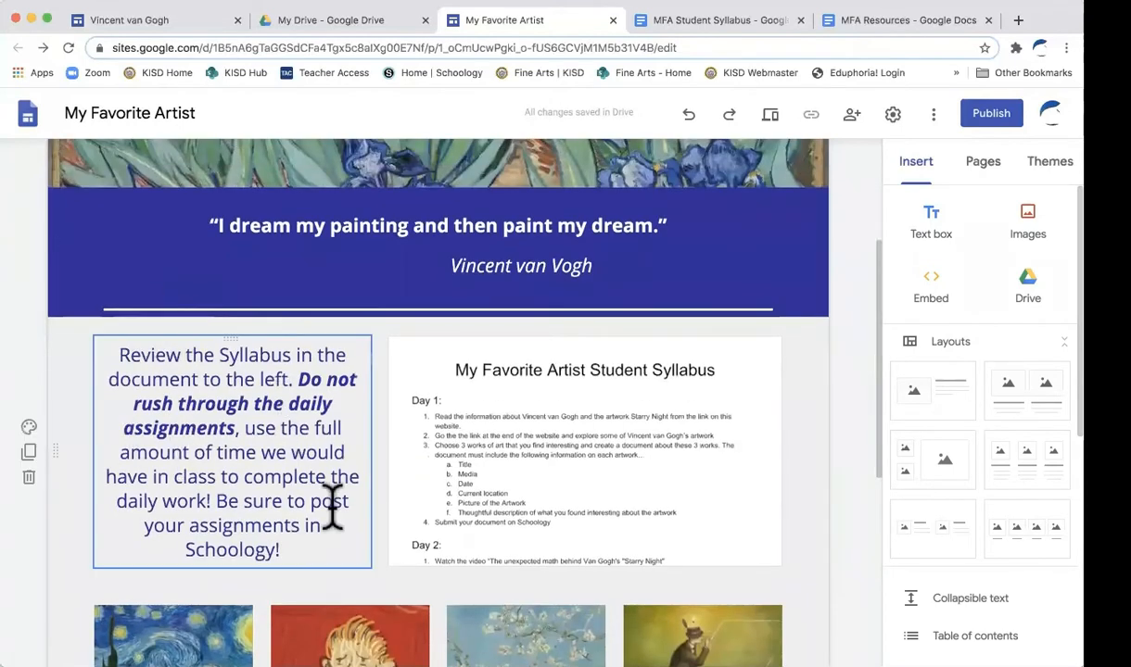
scroll(357, 530, "down", 2)
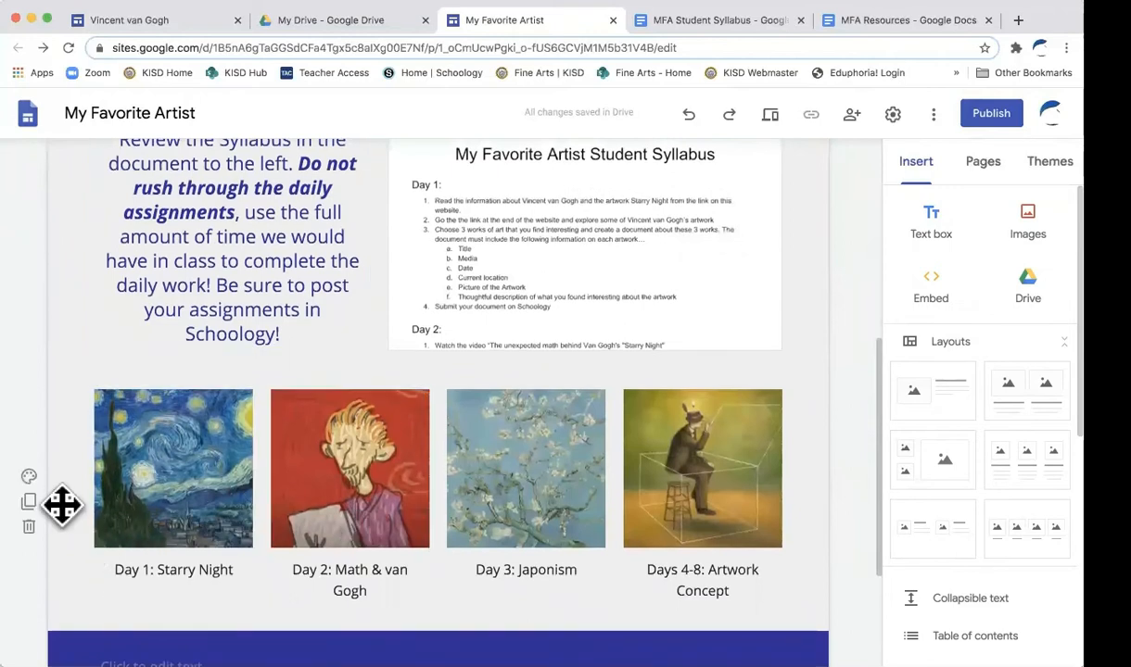
left_click_drag(60, 505, 81, 333)
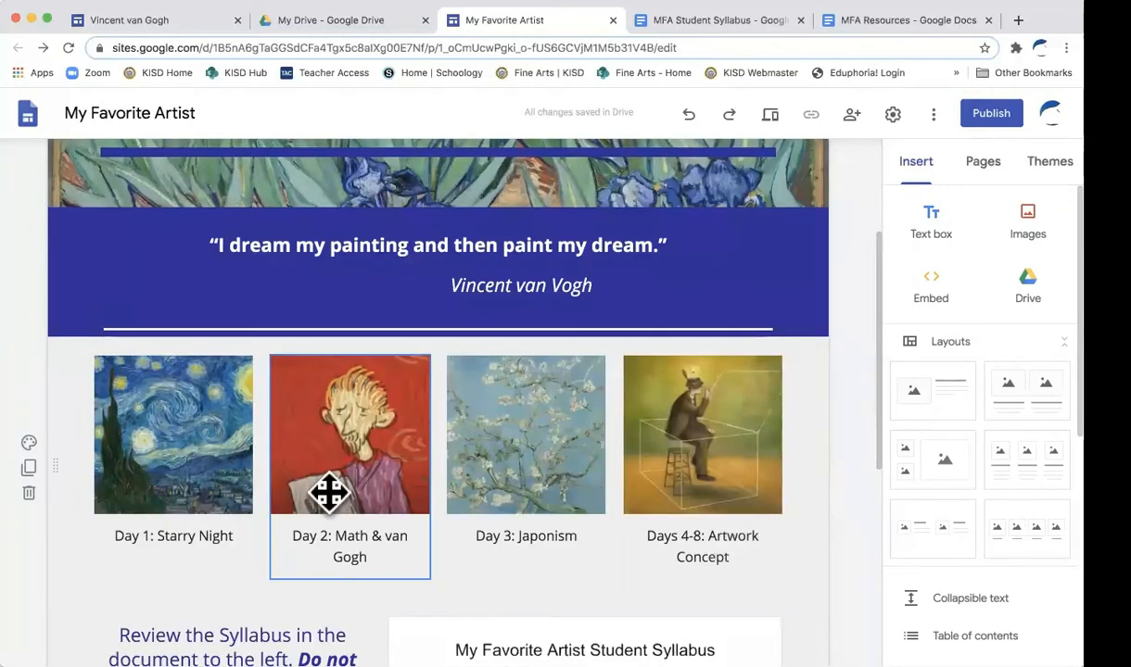
scroll(328, 492, "down", 2)
left_click_drag(53, 311, 61, 444)
left_click(358, 311)
scroll(358, 310, "up", 3)
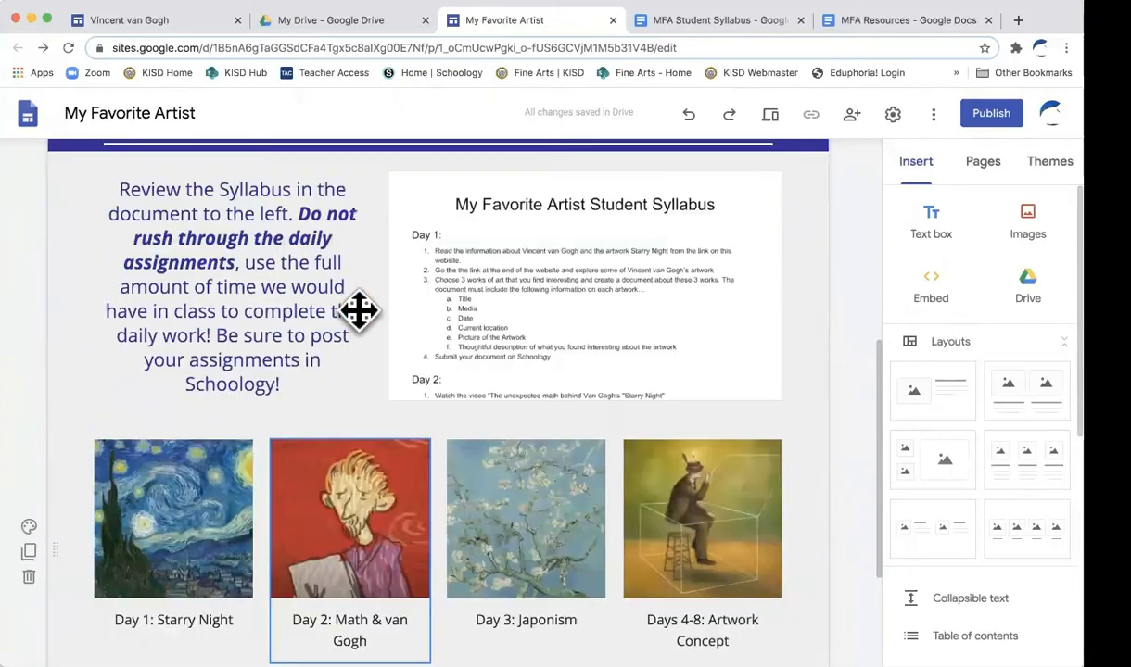
scroll(358, 312, "up", 3)
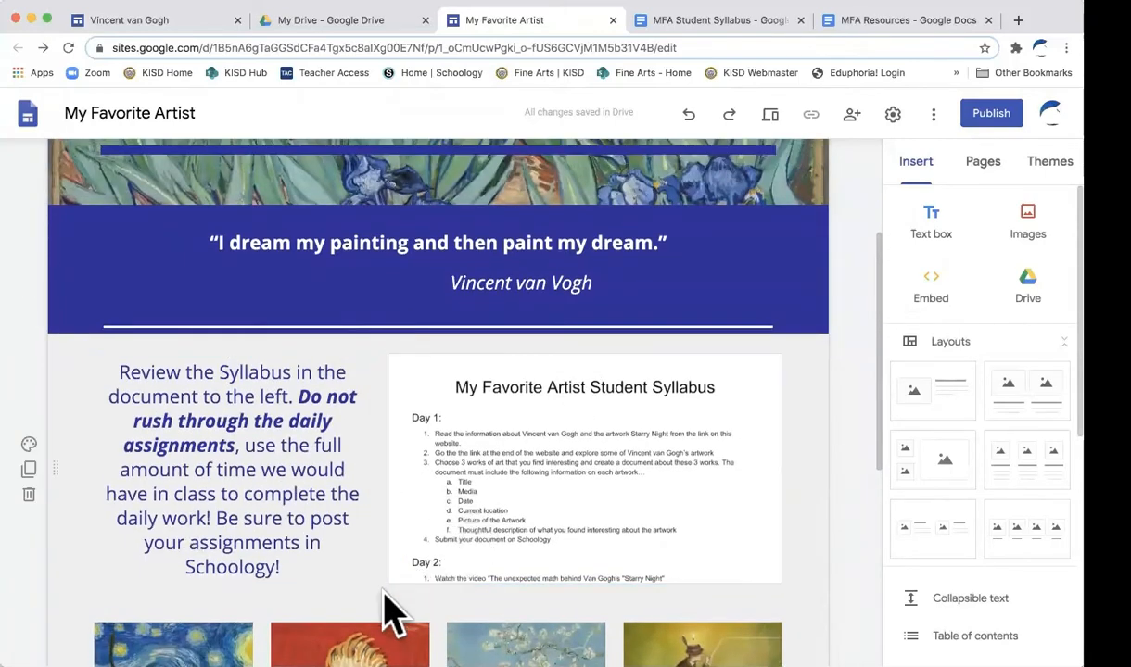
scroll(392, 610, "down", 5)
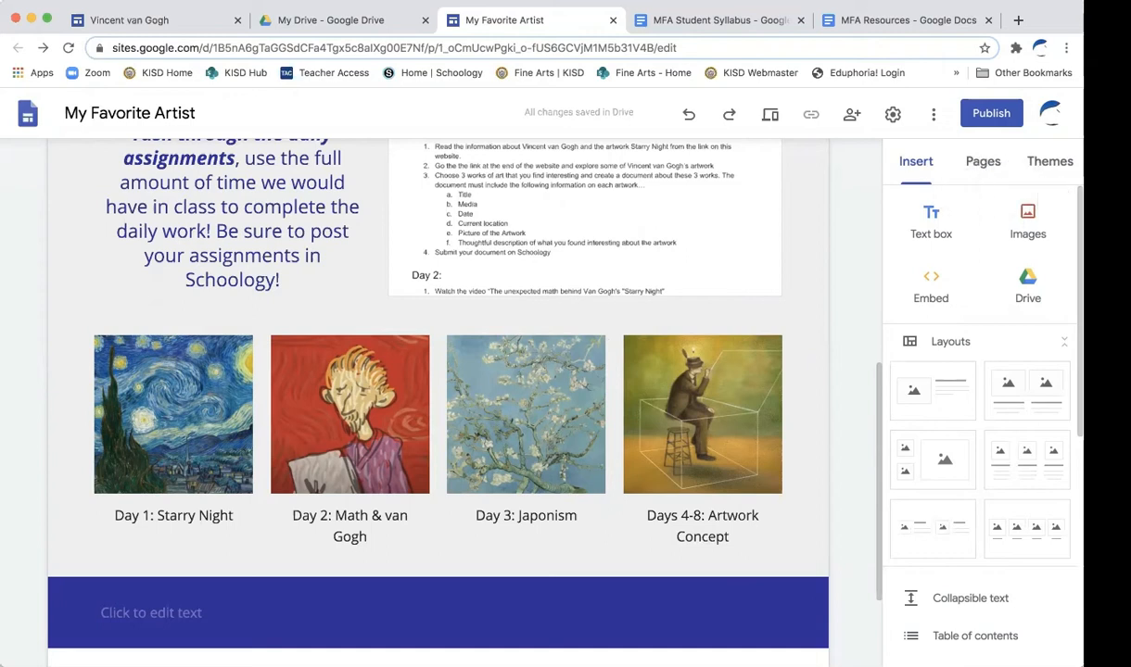
Review the Home page's properties, including its advanced custom path setting, and close them without changes.
left_click(984, 174)
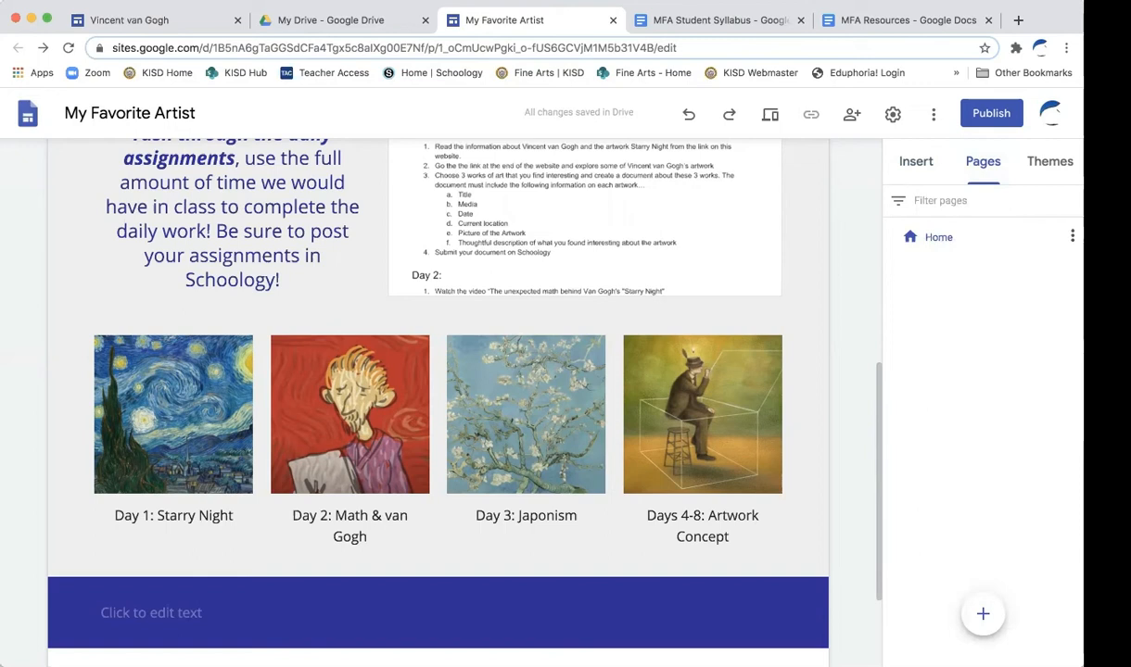
left_click(1072, 236)
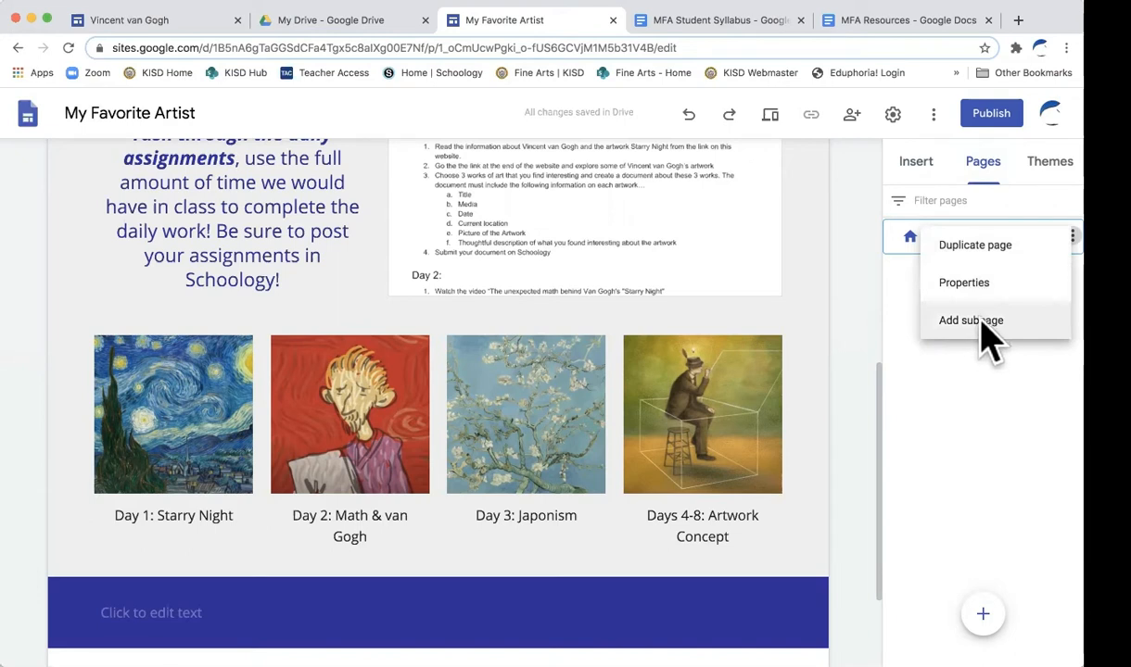
left_click(964, 286)
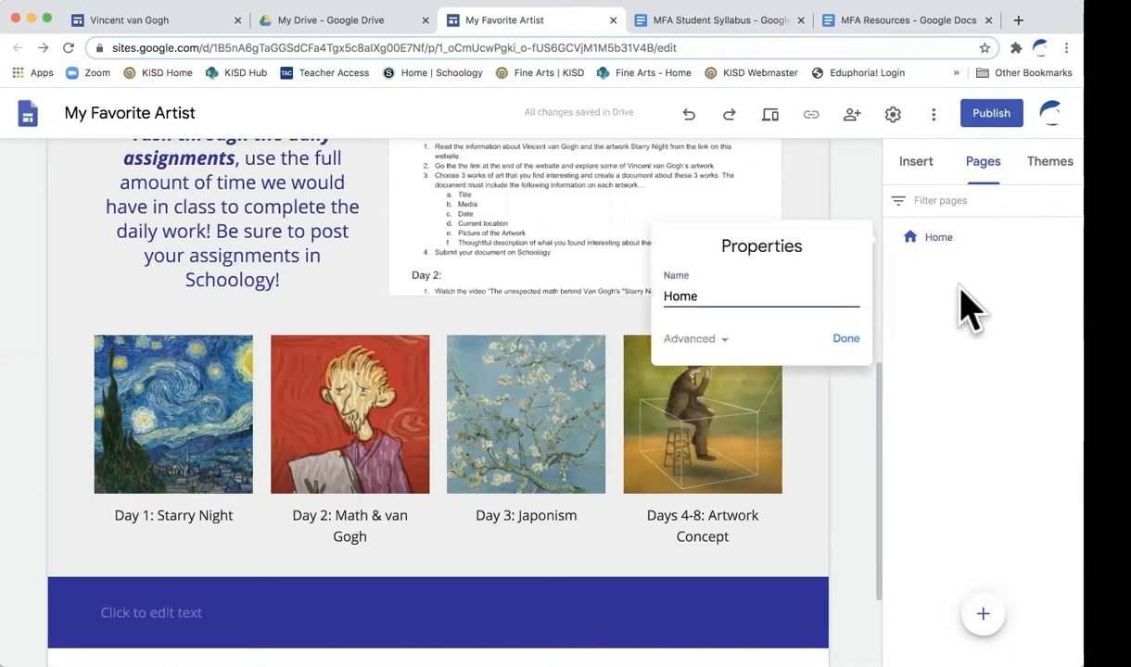
left_click(726, 339)
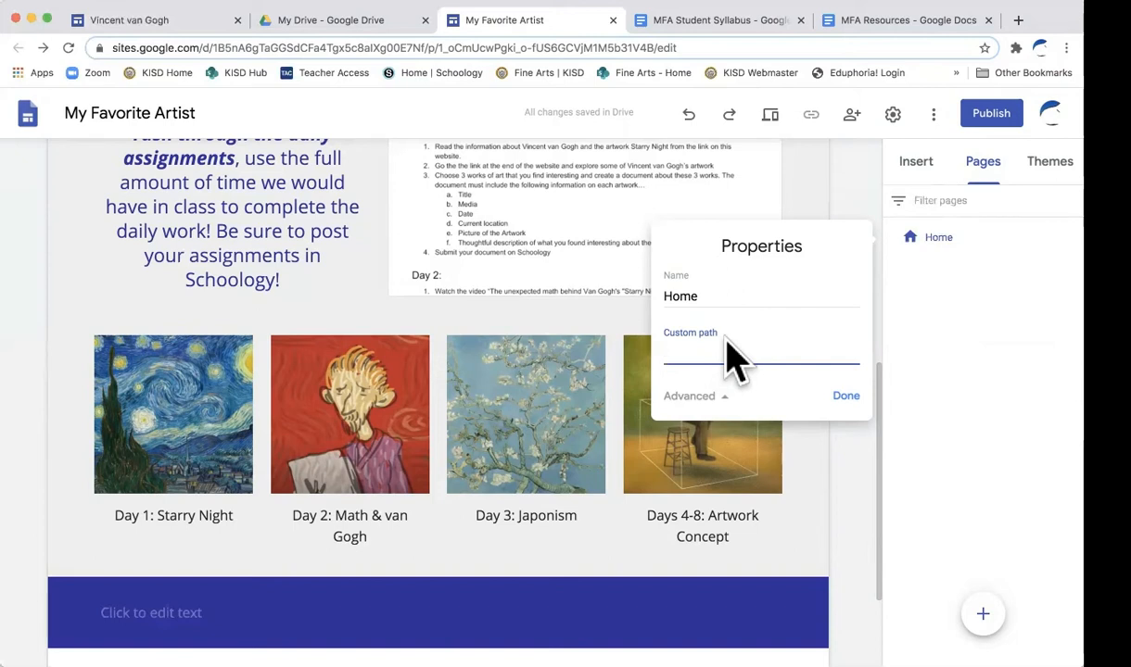
left_click(845, 397)
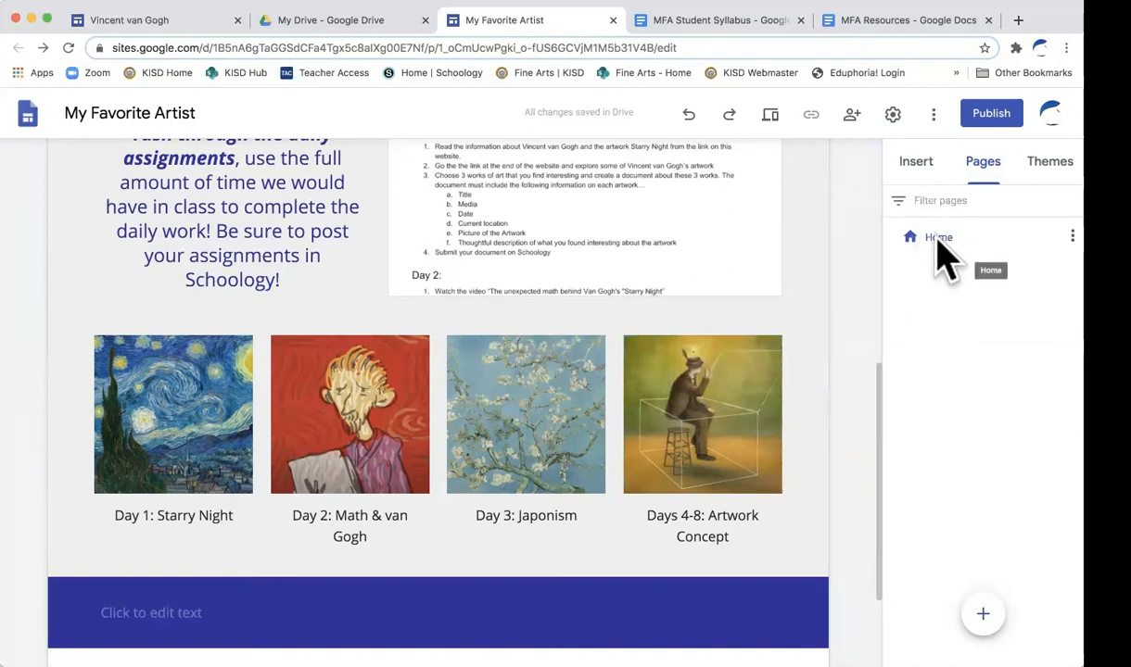
Add a subpage named "Day 1: Starry Night" under the Home page.
left_click(1072, 236)
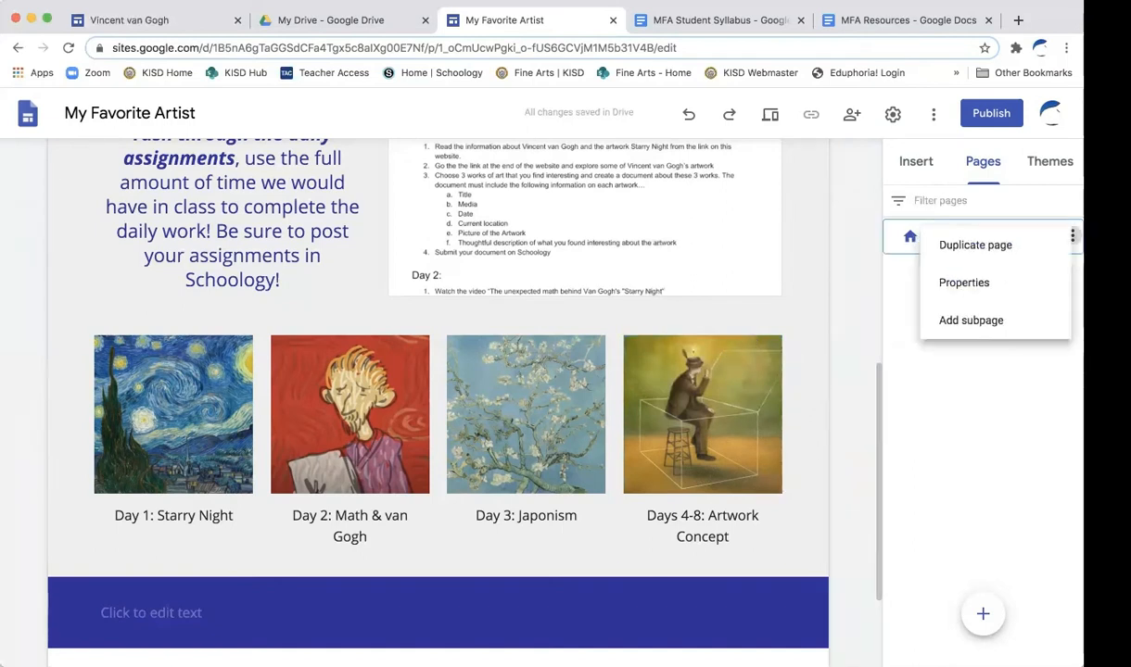
left_click(977, 325)
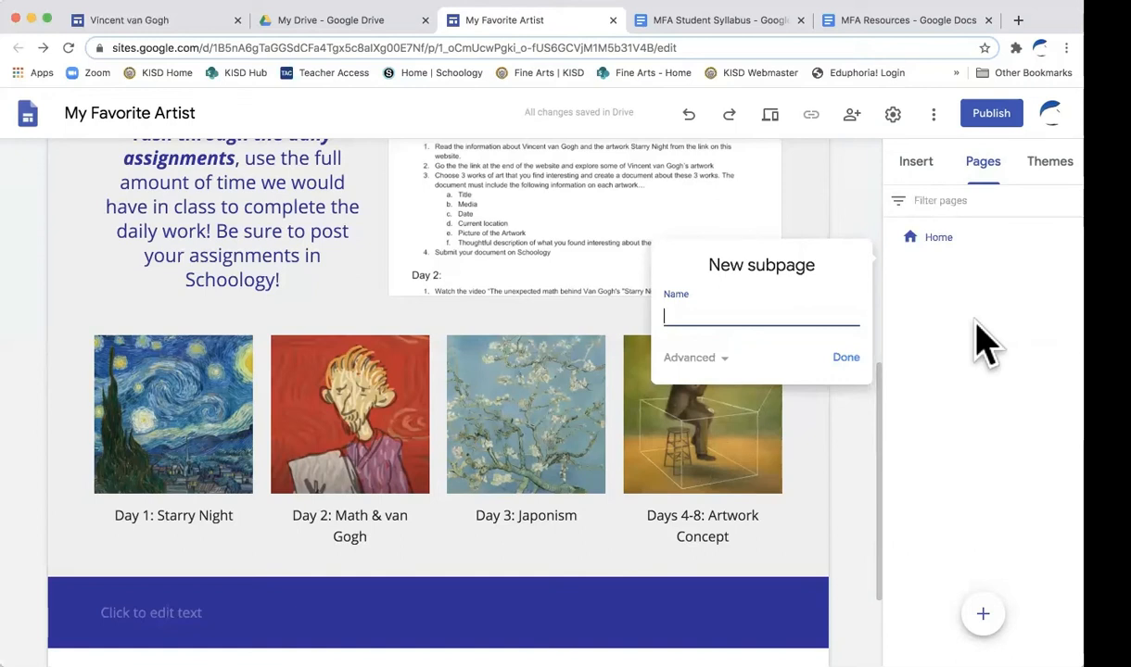
type("Day 1: Starry Night")
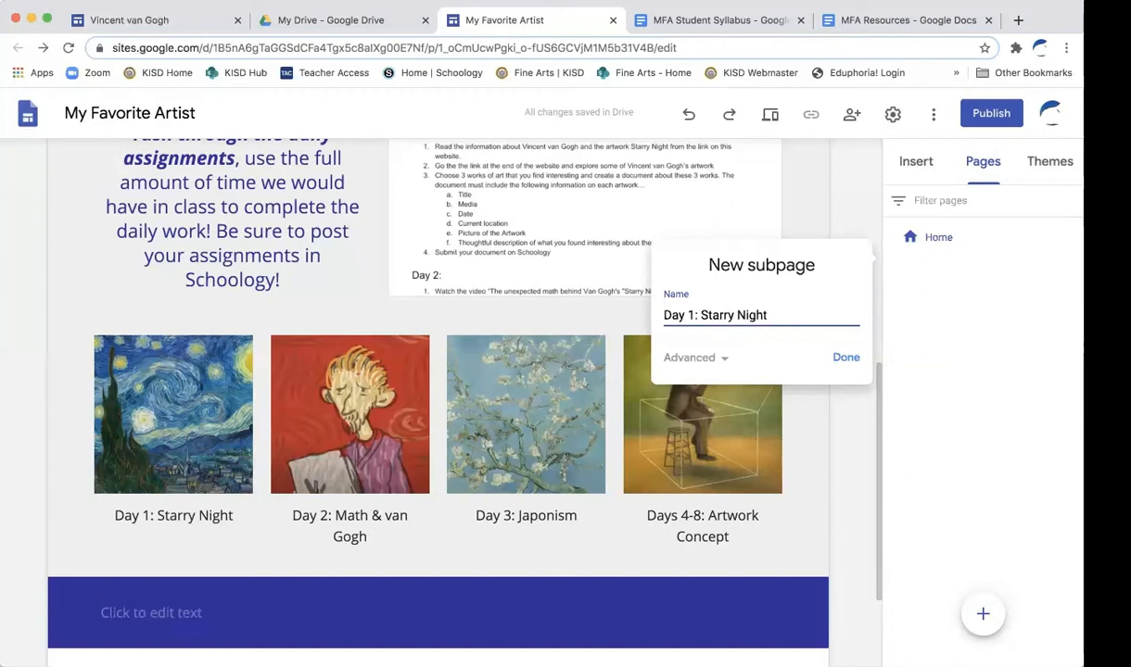
left_click(846, 358)
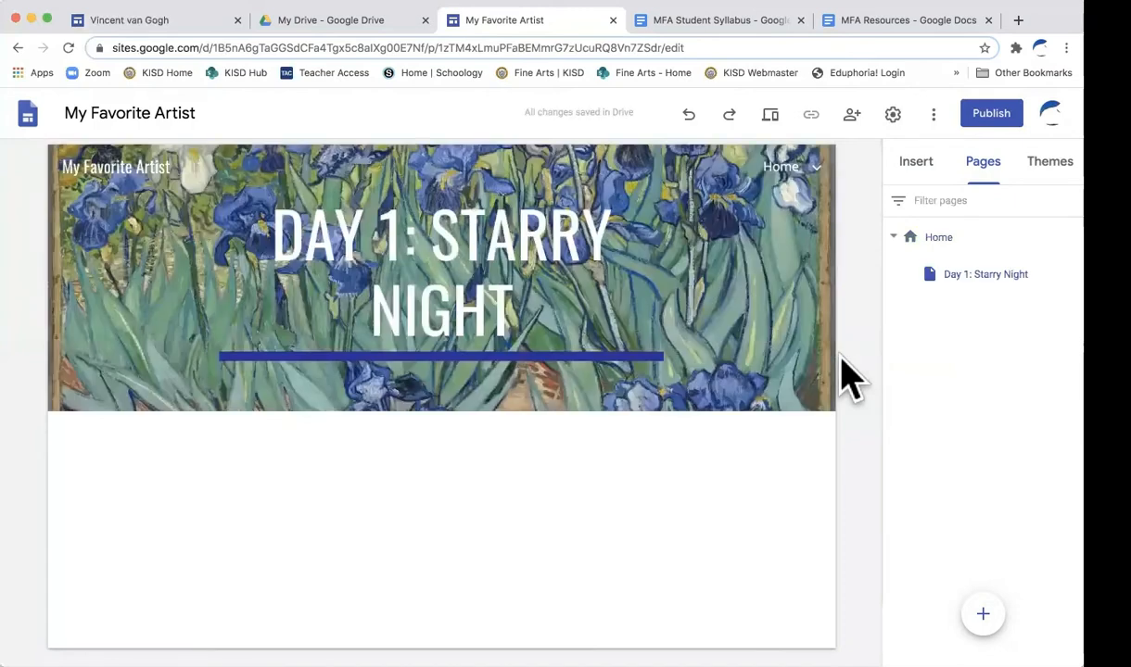
mouse_move(651, 282)
left_click(1072, 273)
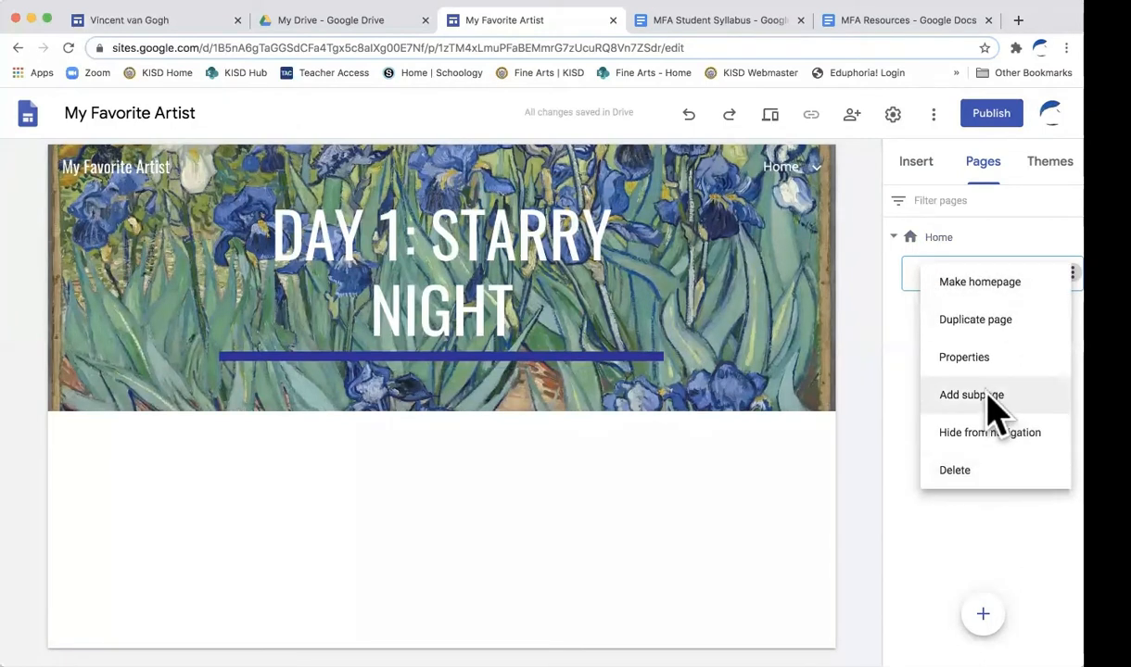
left_click(916, 371)
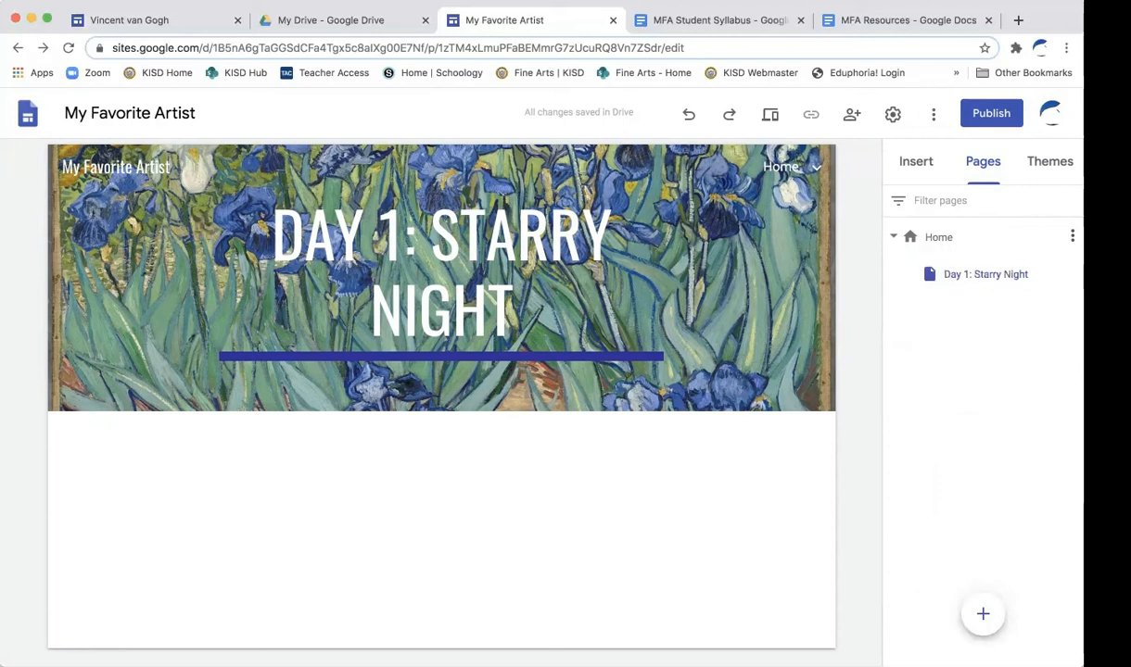
Add a second subpage under Home named "Day 2: Math & van Gogh".
left_click(1072, 236)
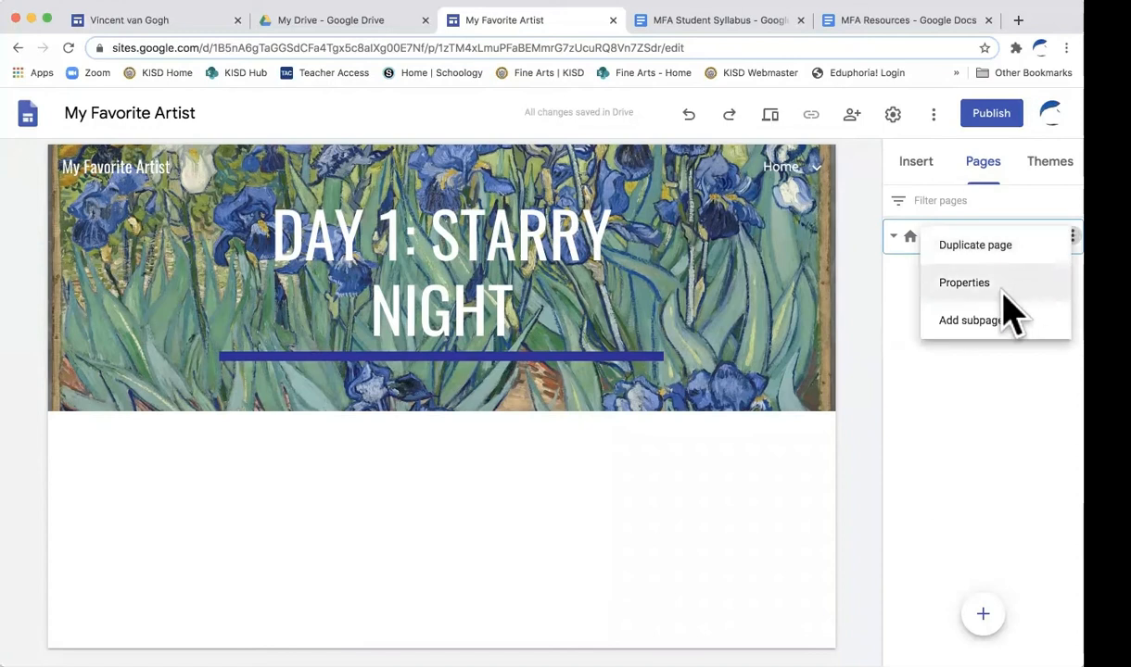
left_click(1003, 341)
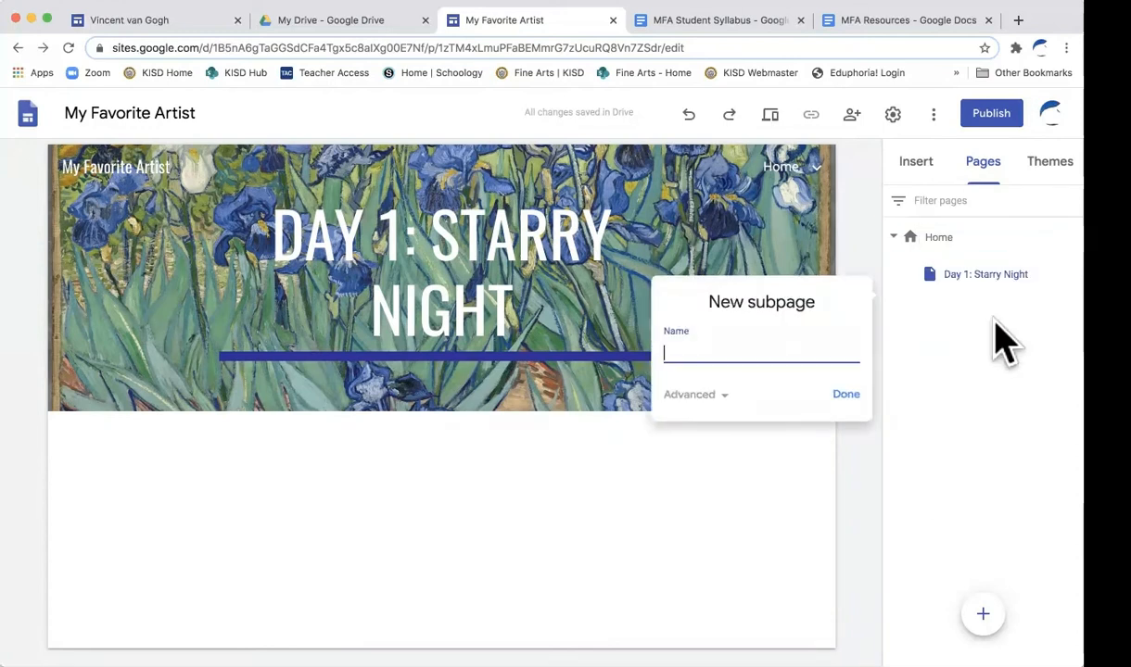
type("Day 2: Math & van Go")
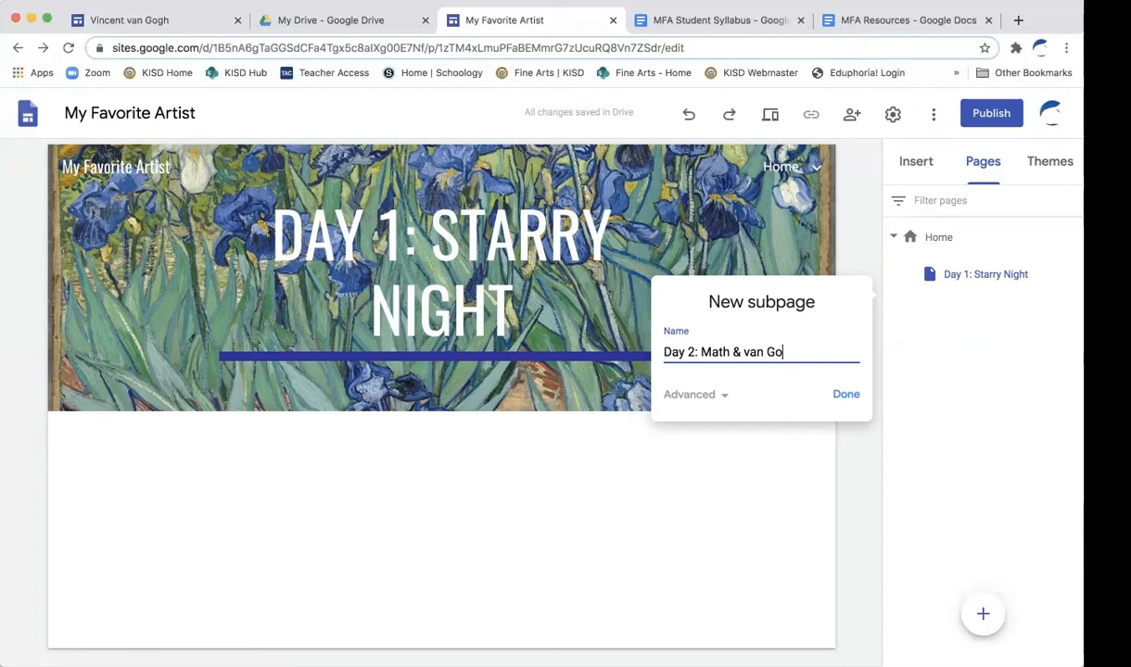
type("gh")
left_click(847, 394)
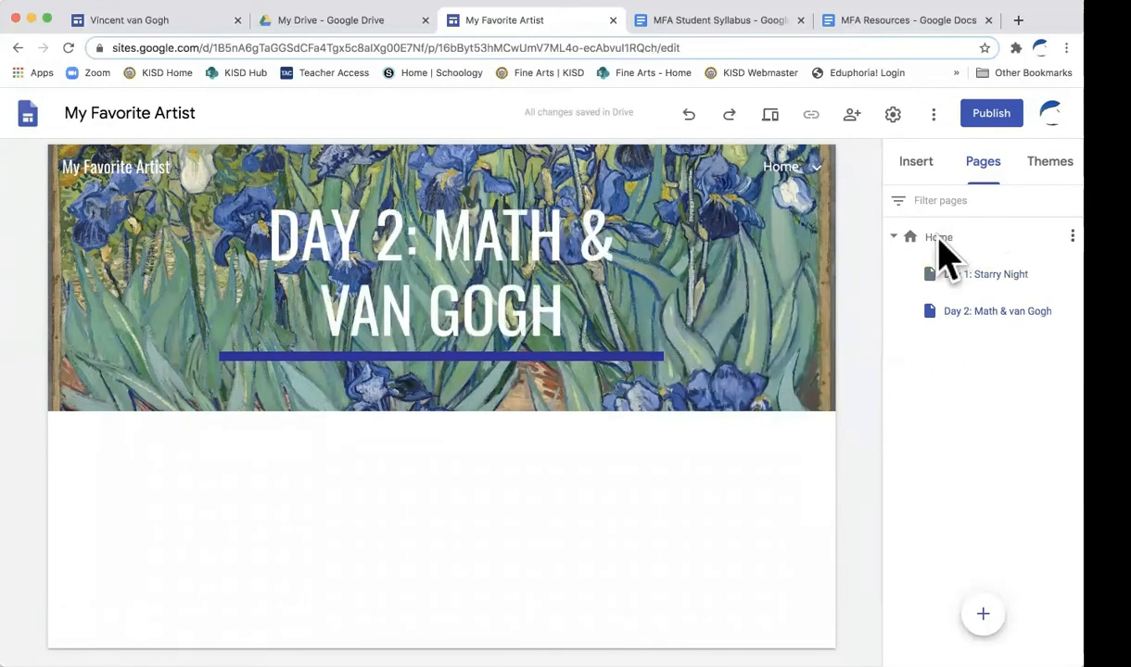
Add a third subpage under Home named "Day 3: Japonism".
left_click(1073, 236)
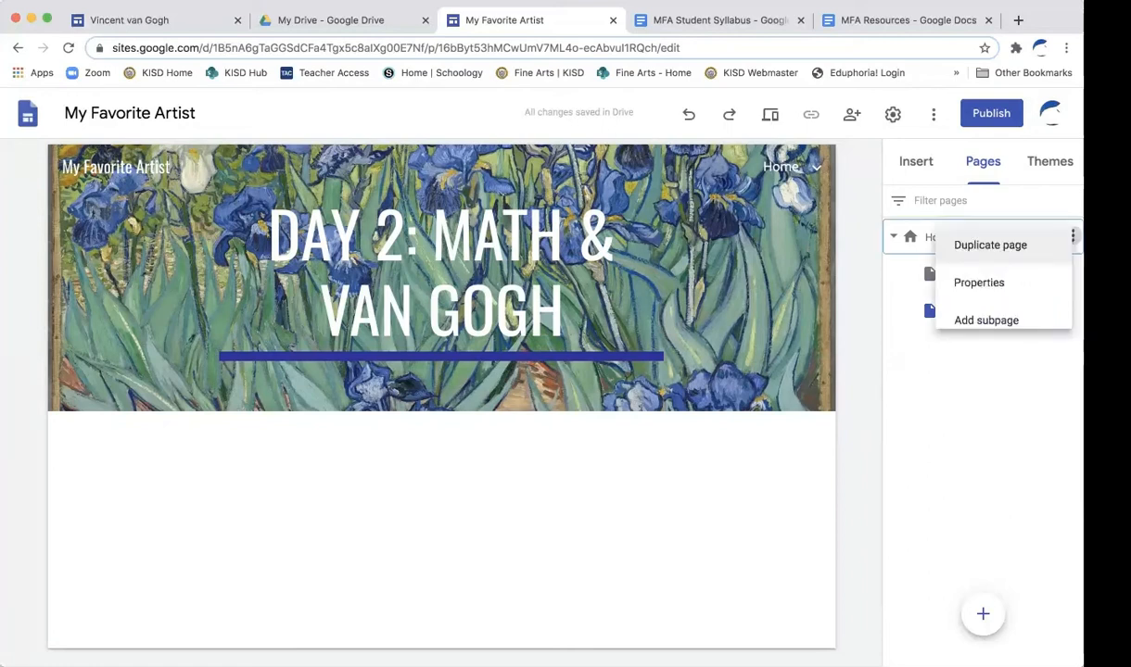
left_click(971, 320)
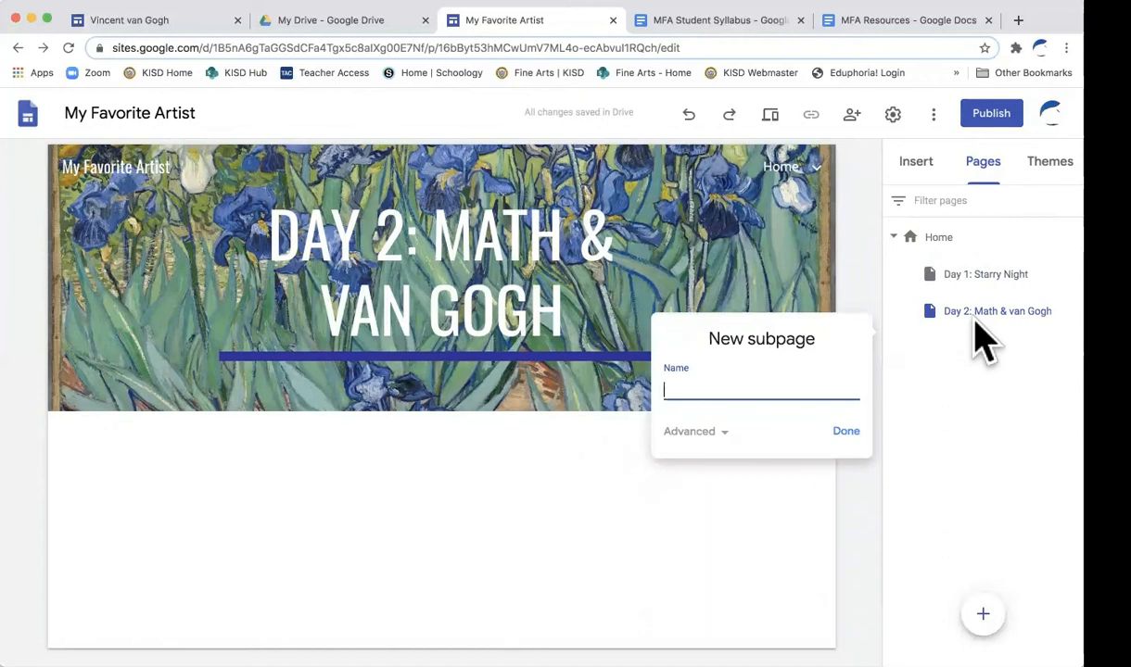
type("Day 3: Japonis")
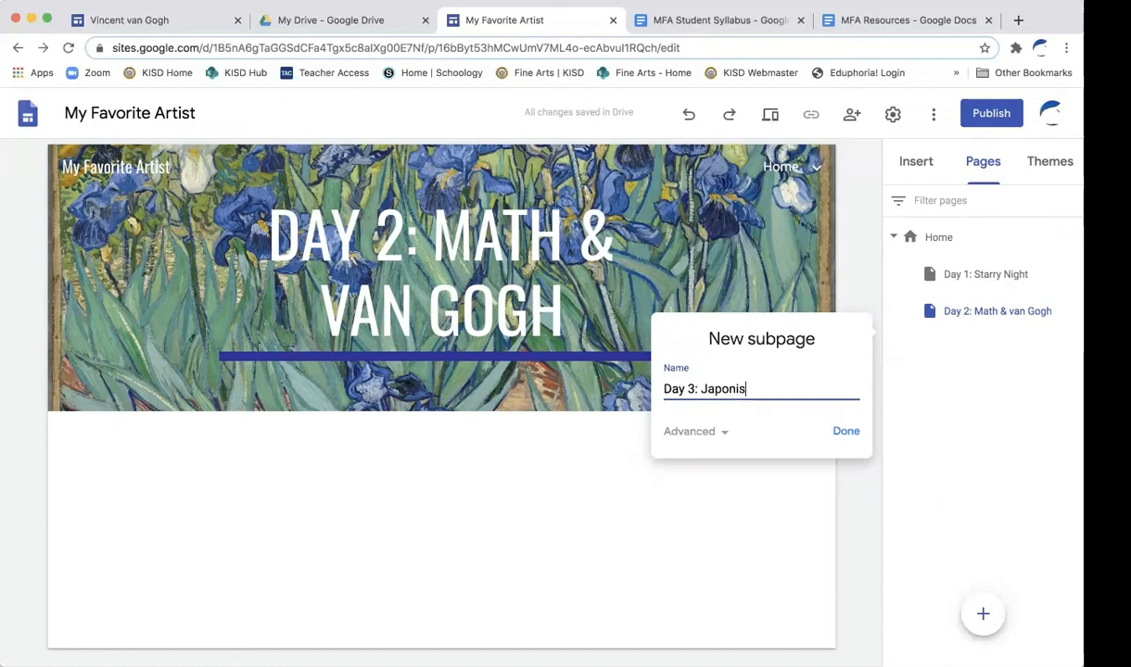
type("m")
left_click(844, 433)
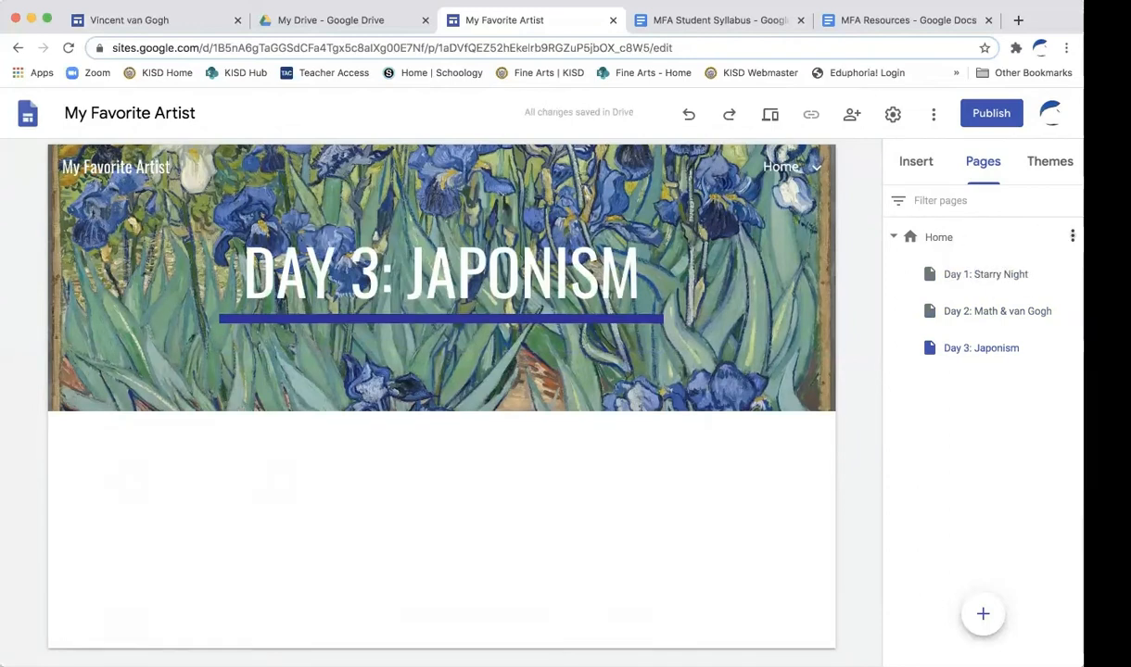
Add a fourth subpage under Home named "Days 4-8: Artwork Concept".
left_click(1073, 236)
left_click(988, 325)
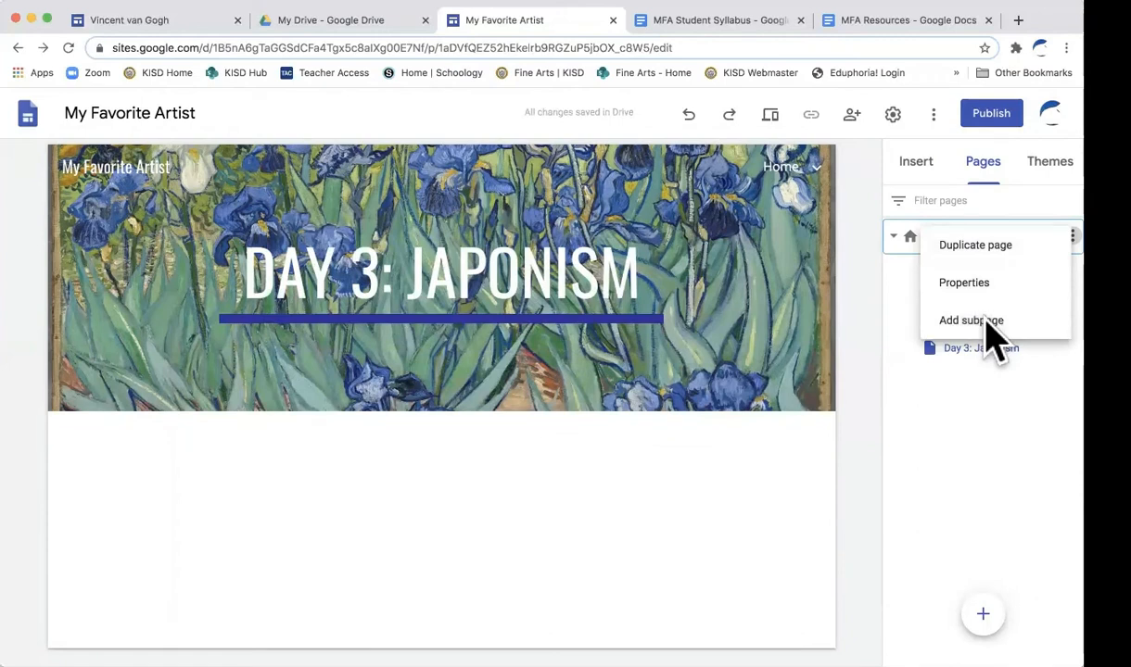
type("Days 4-8")
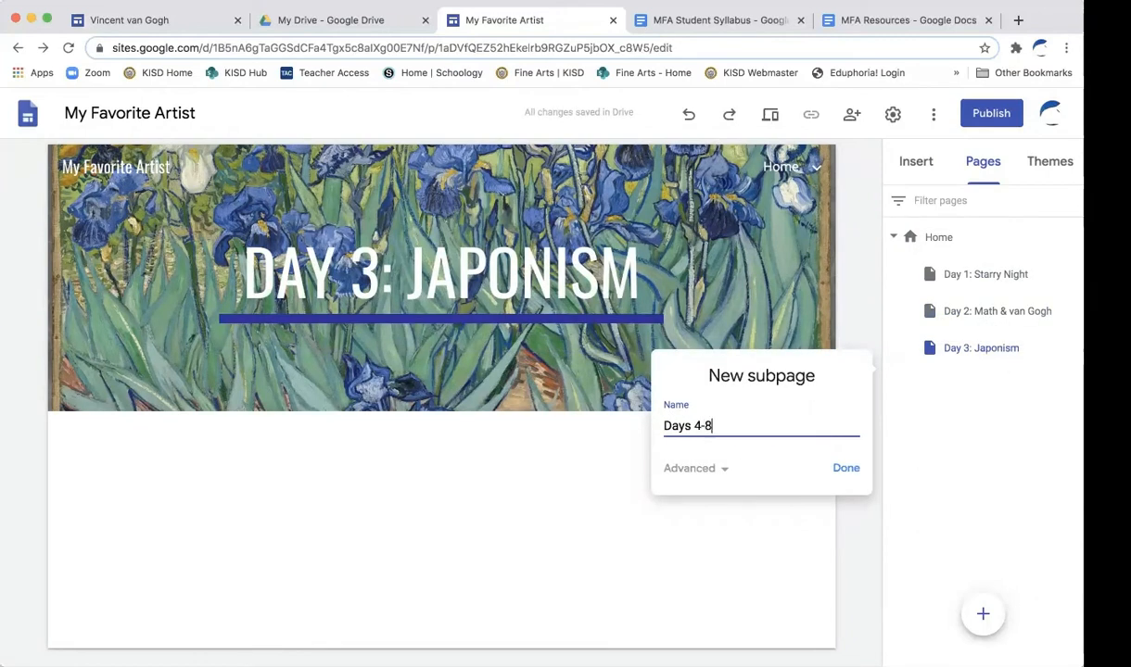
type(": A")
type("Ar")
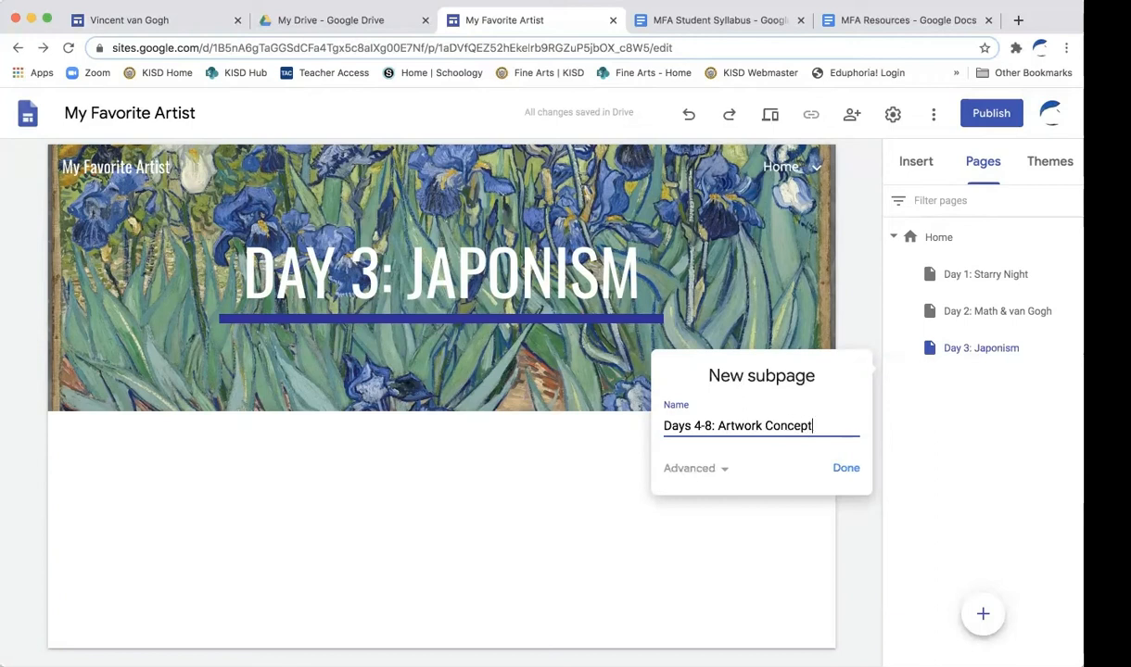
type("twork Concept")
left_click(845, 468)
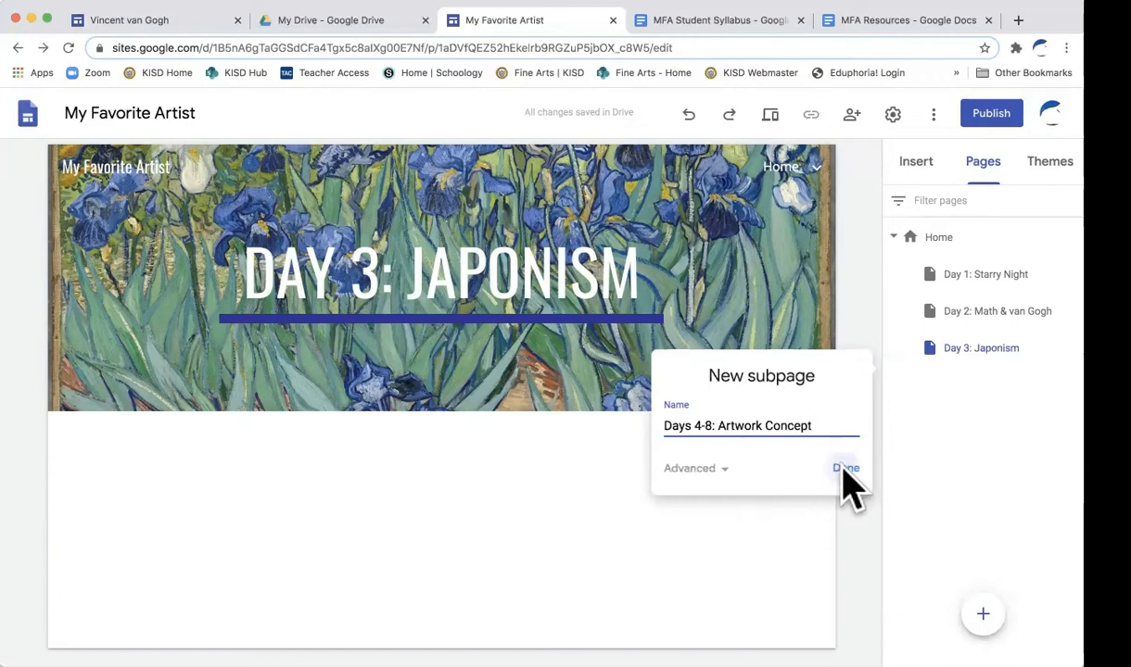
Go through the four new subpages one after another to check their headers and titles.
mouse_move(459, 202)
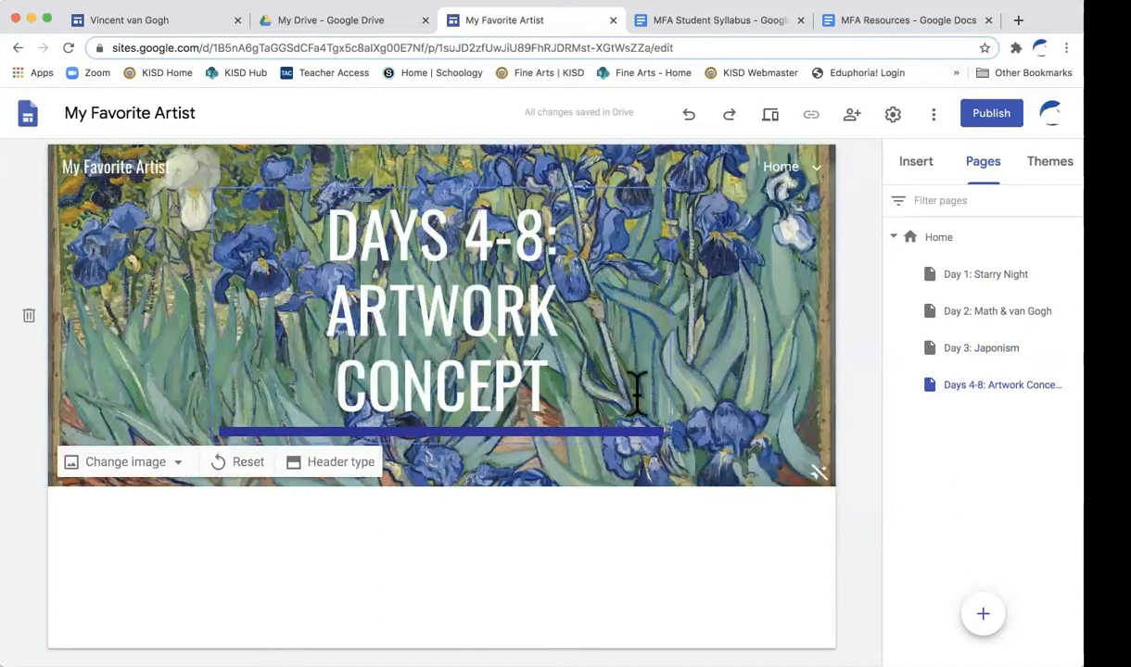
left_click(1005, 279)
left_click(1001, 313)
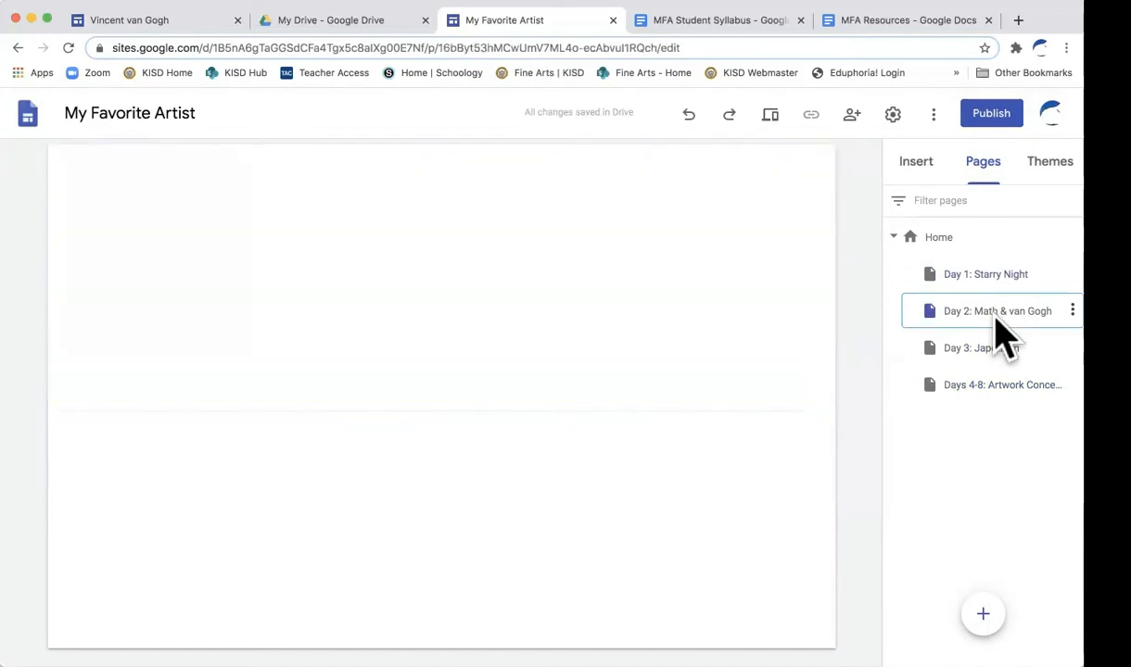
left_click(984, 360)
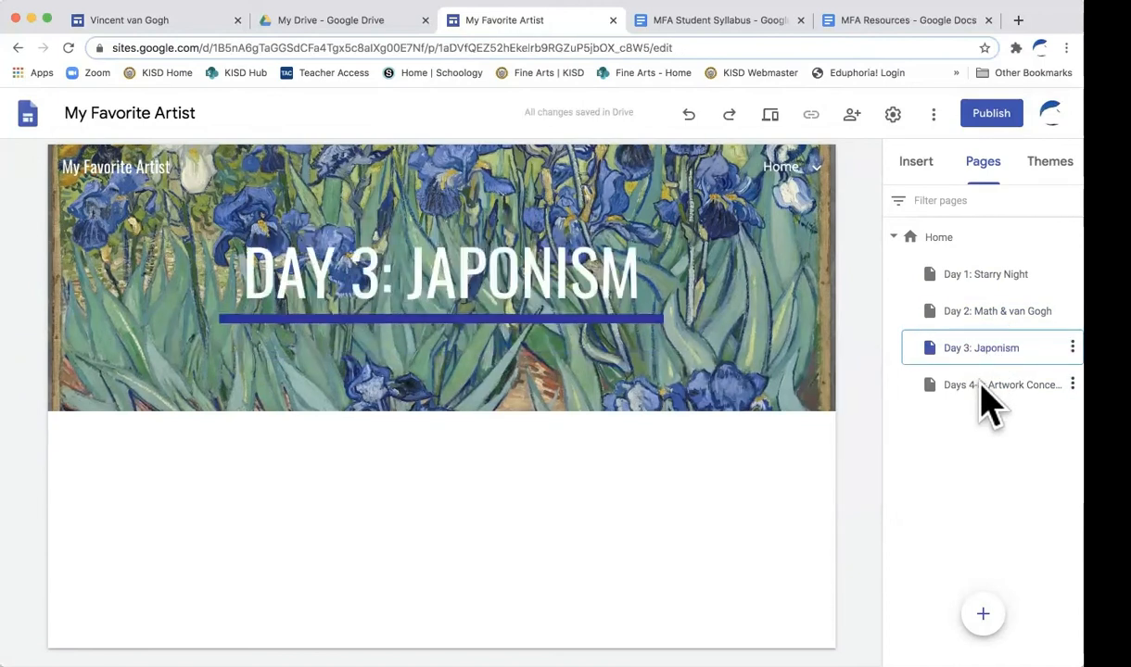
left_click(984, 387)
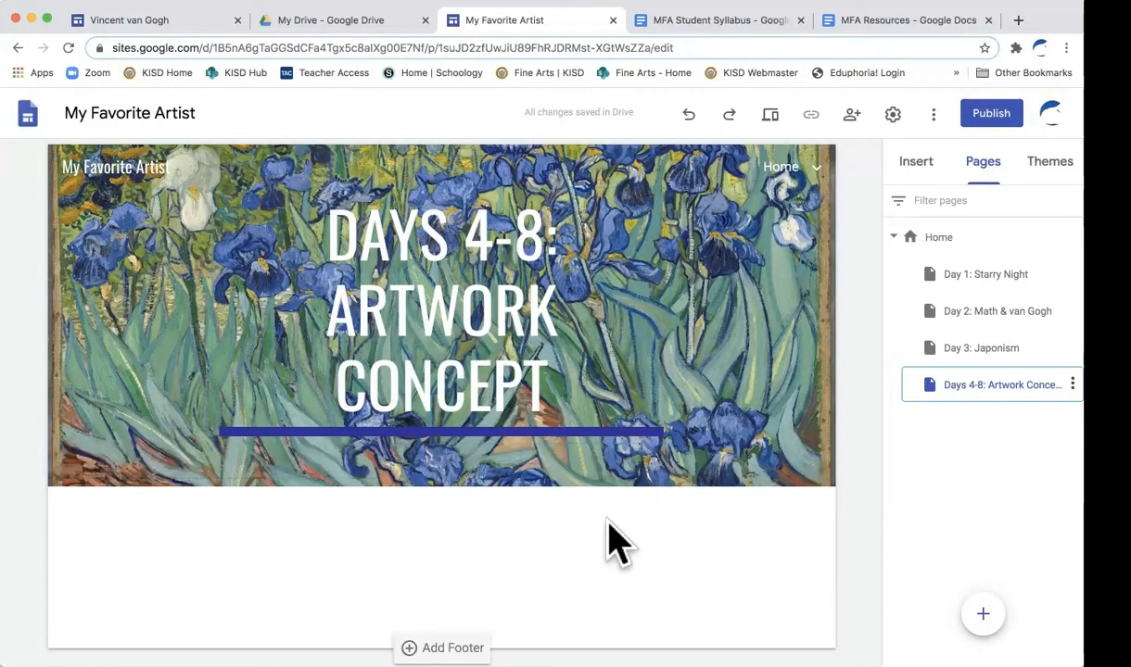
On the Home page, link the Starry Night image to the "Day 1: Starry Night" page.
left_click(938, 238)
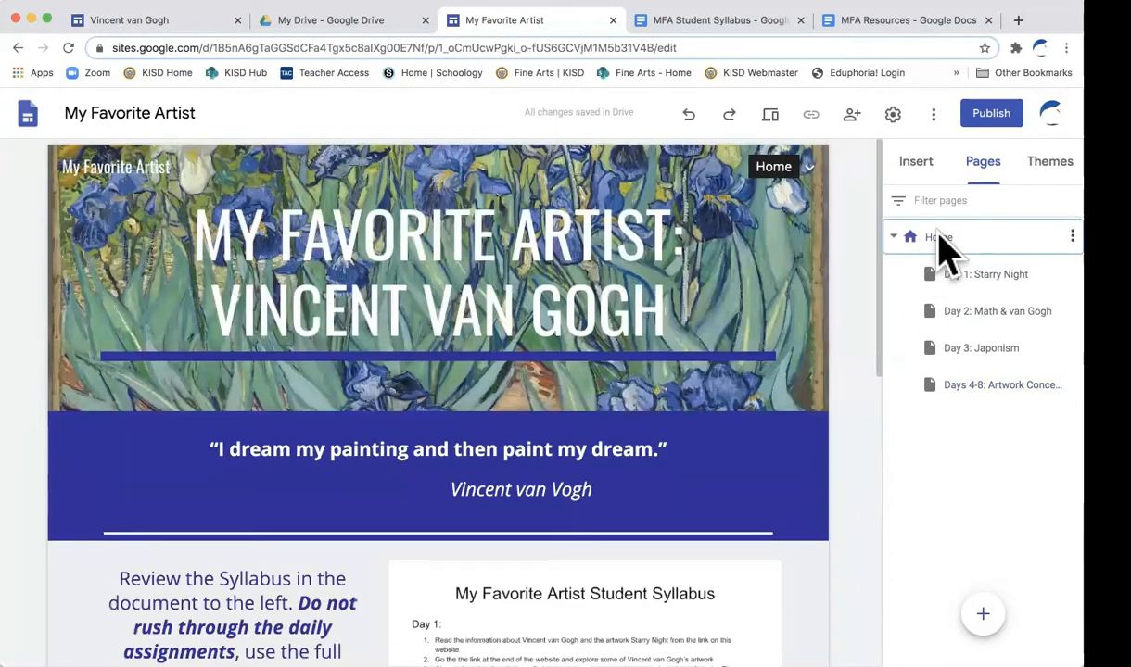
scroll(733, 436, "down", 3)
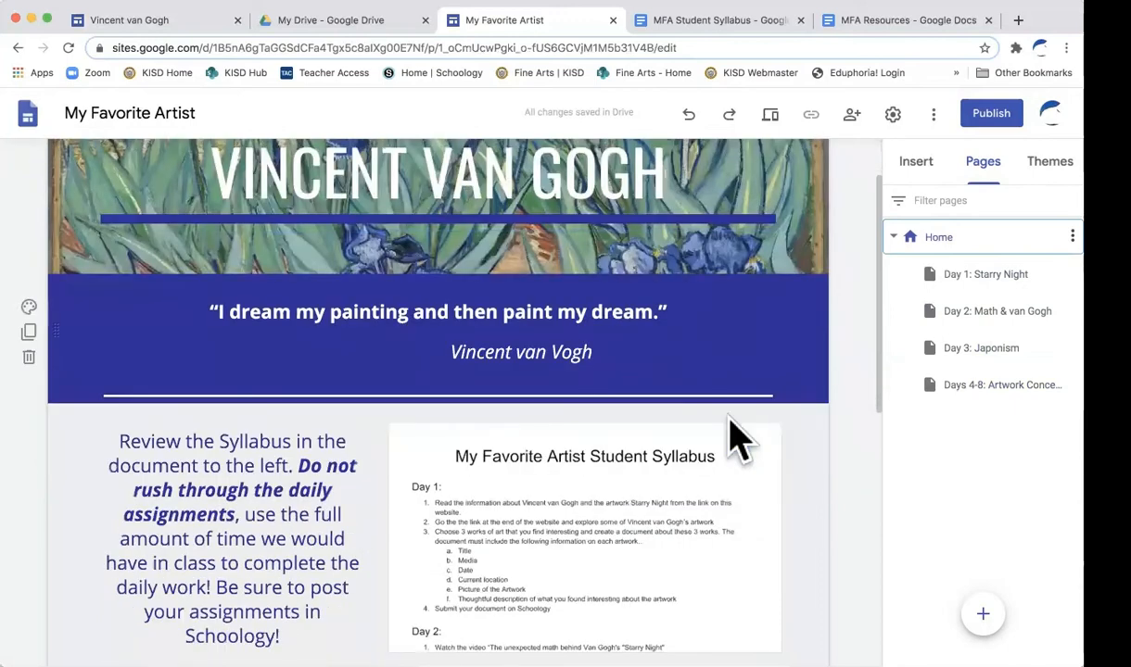
scroll(732, 435, "down", 5)
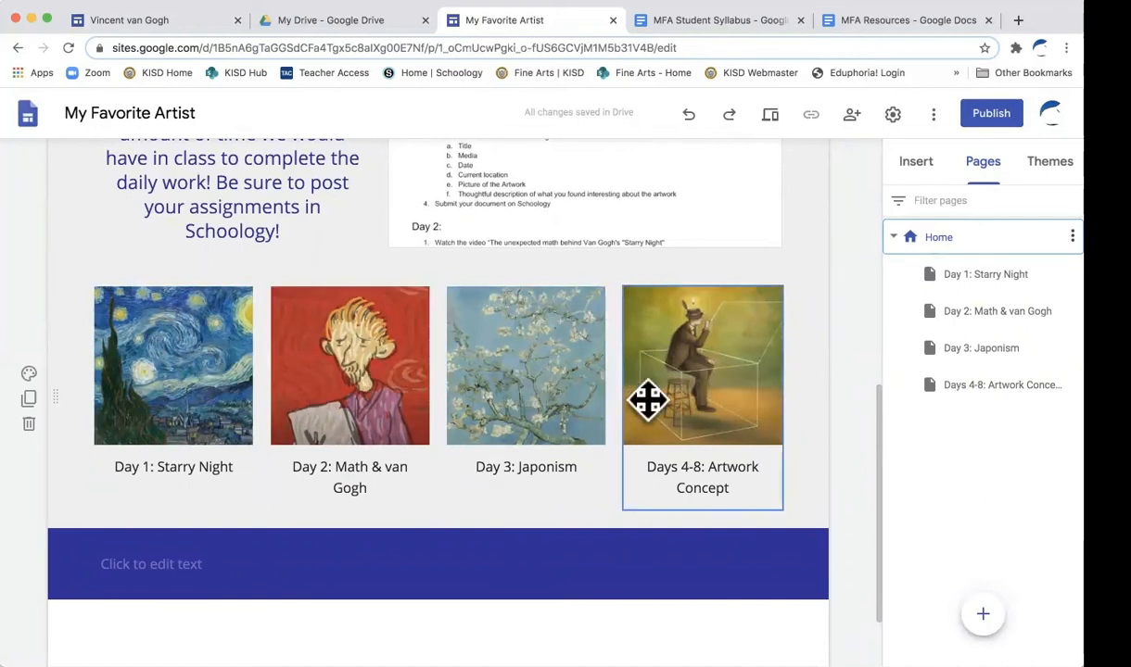
left_click(168, 353)
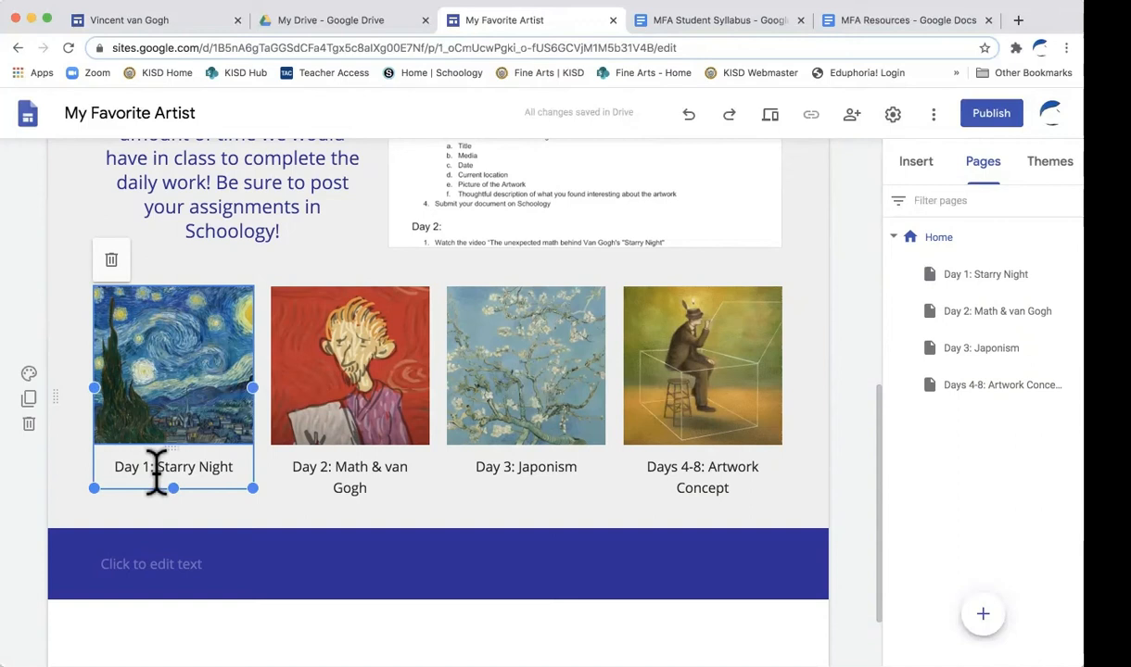
left_click(176, 361)
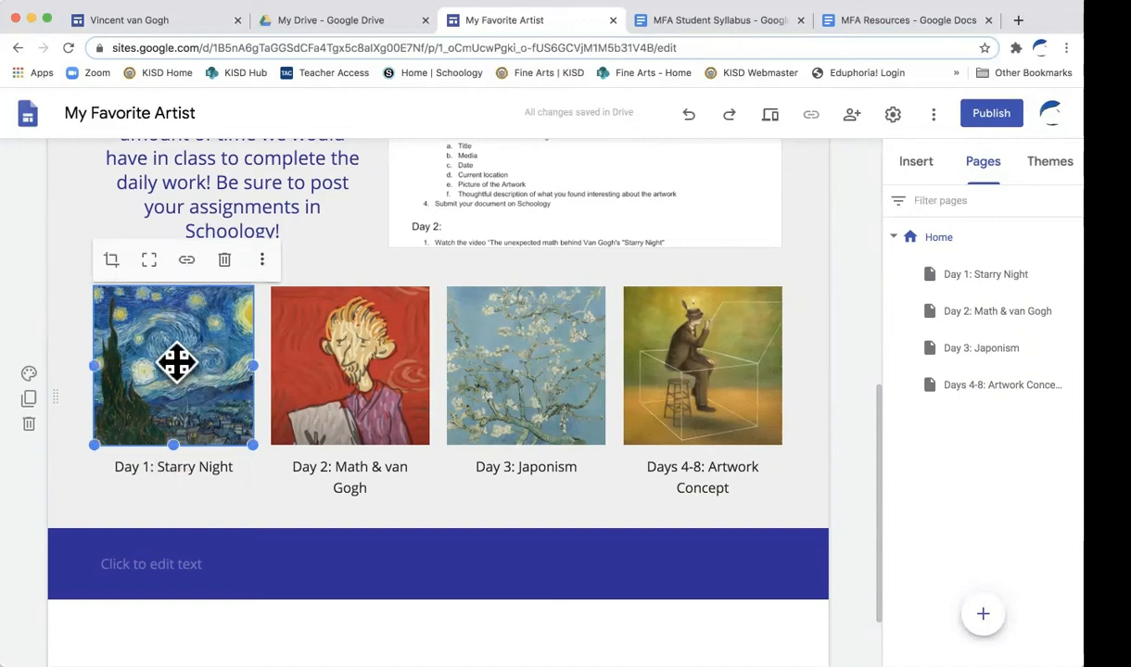
left_click(187, 262)
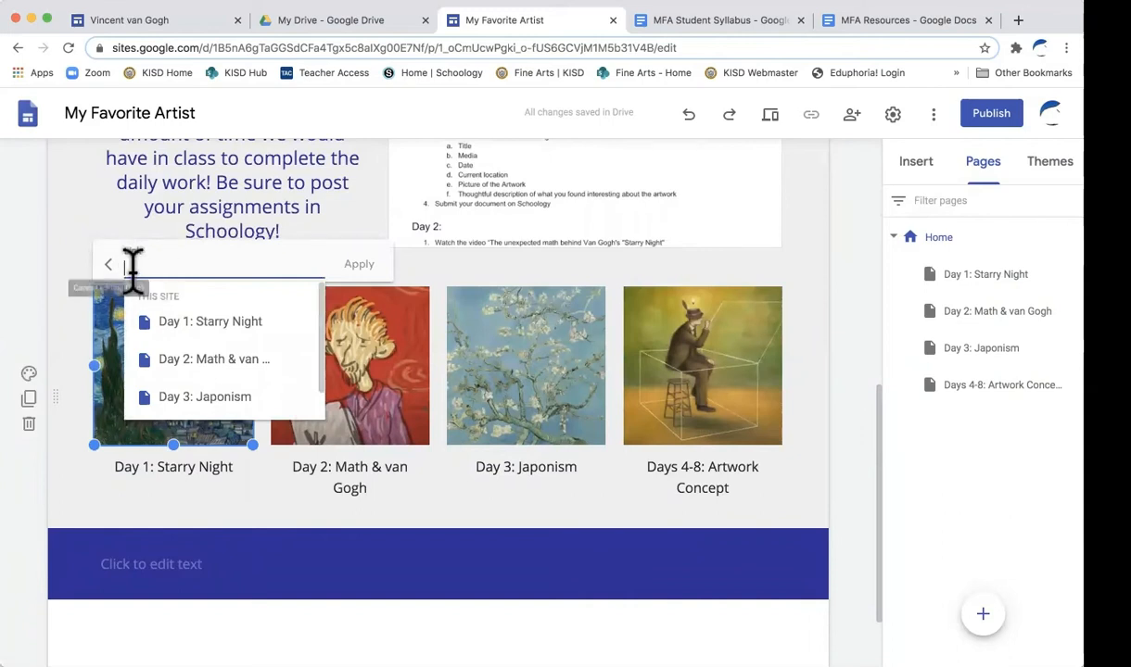
left_click(139, 264)
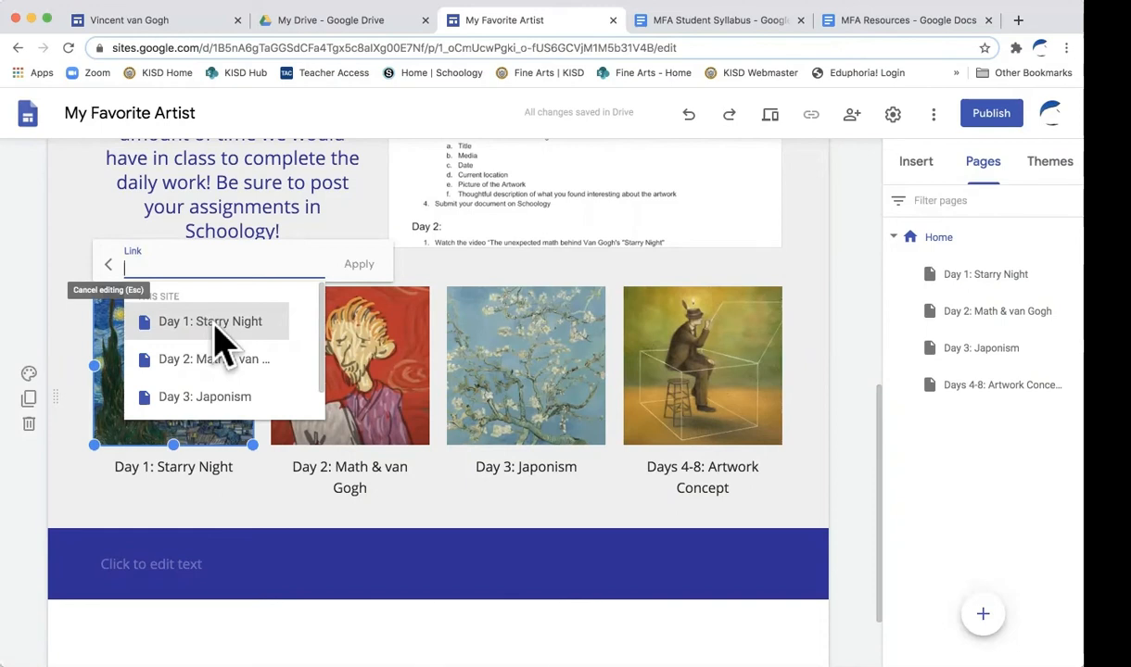
scroll(218, 353, "down", 1)
scroll(218, 353, "up", 1)
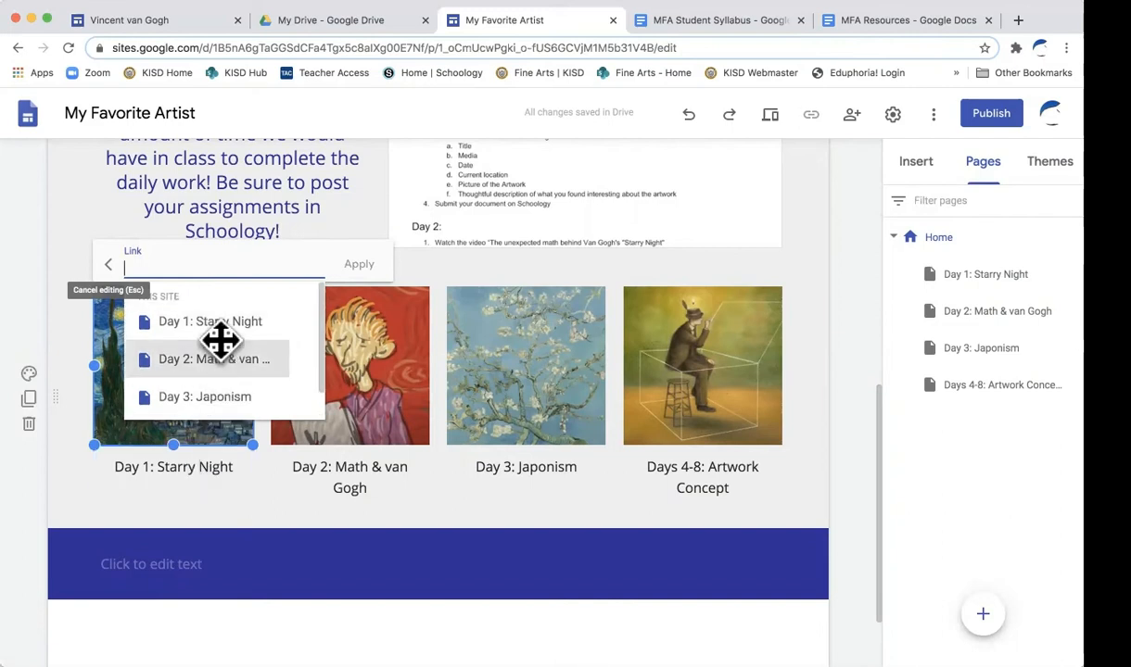
left_click(216, 322)
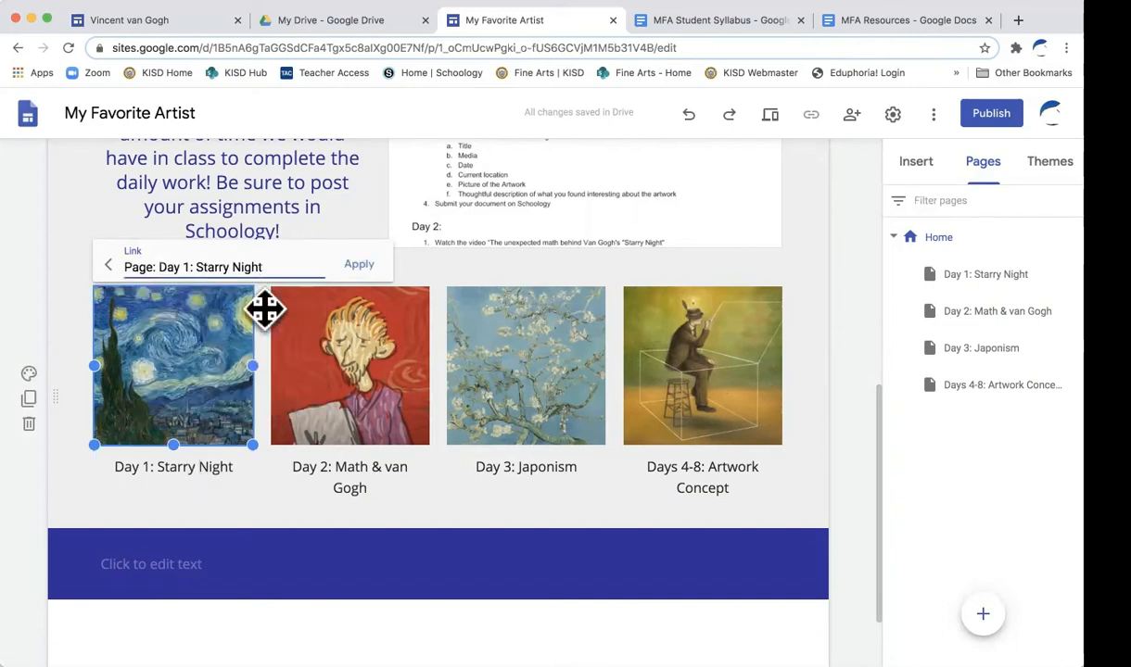
left_click(356, 265)
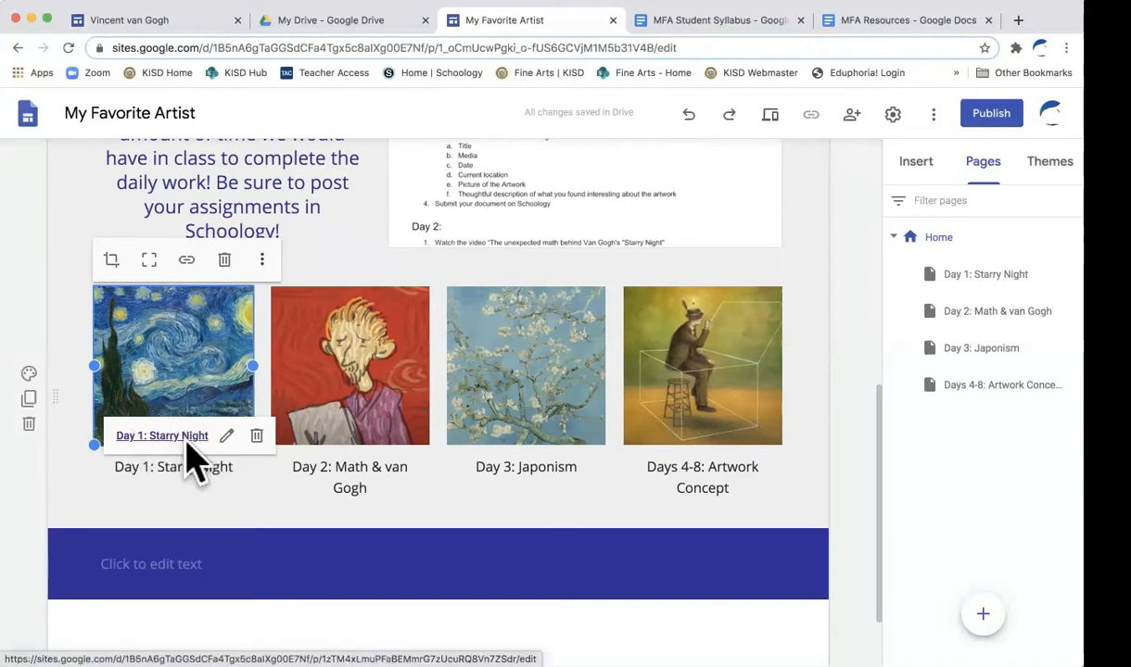
left_click(226, 436)
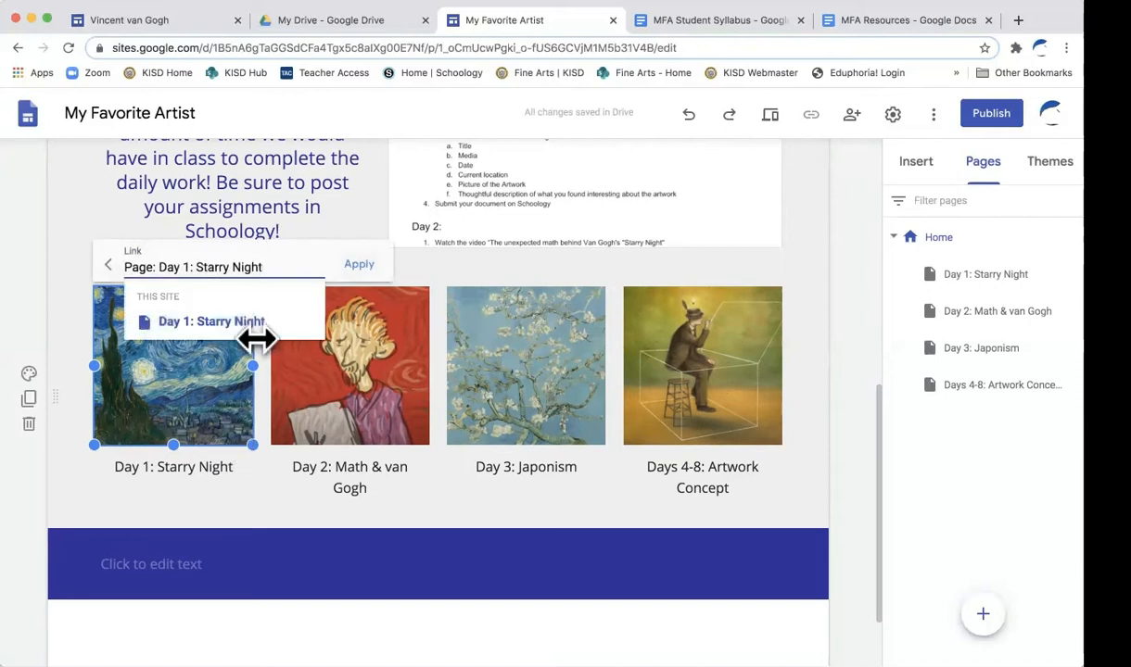
left_click(359, 266)
Link the red portrait image above the Day 2 caption to the "Day 2: Math & van Gogh" page.
left_click(352, 374)
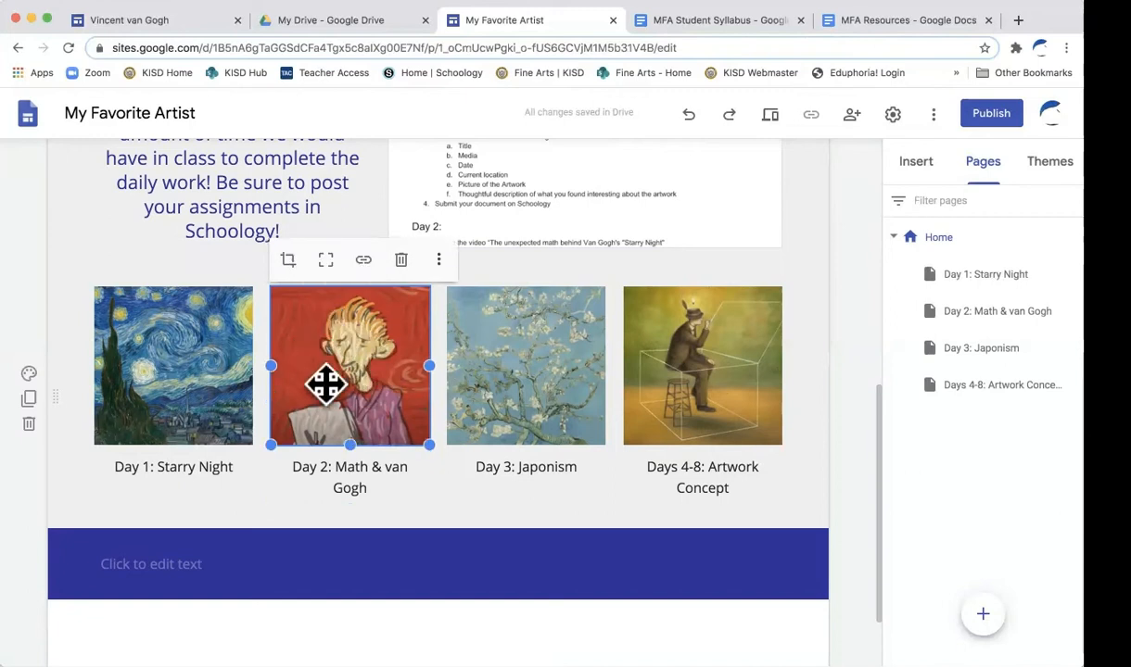
left_click(363, 260)
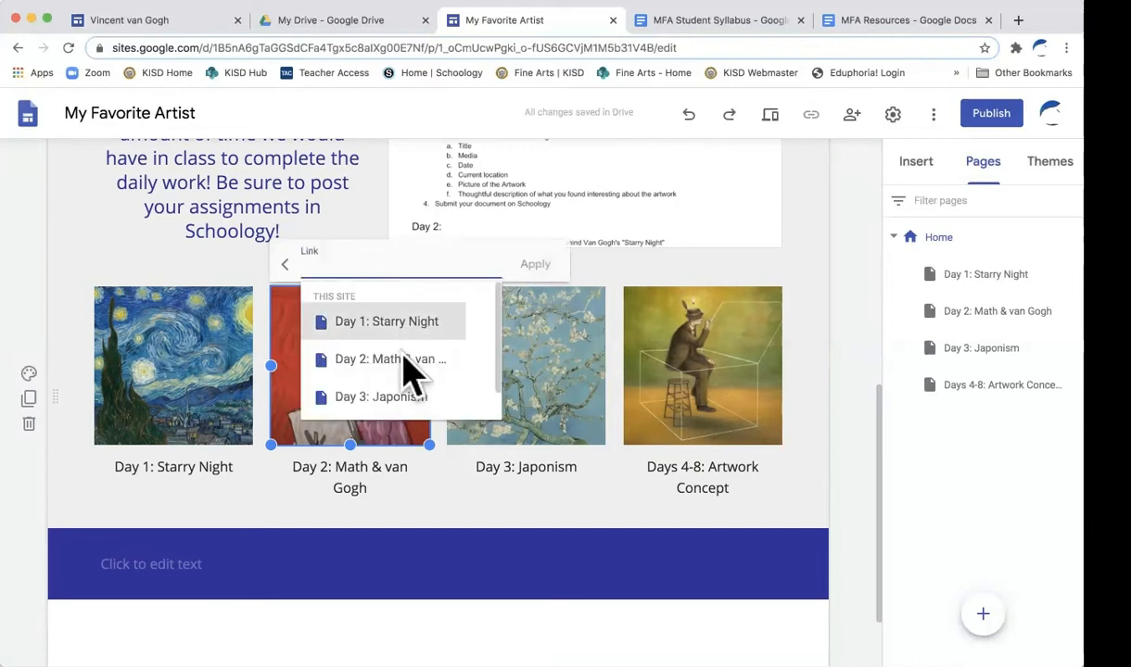
left_click(408, 369)
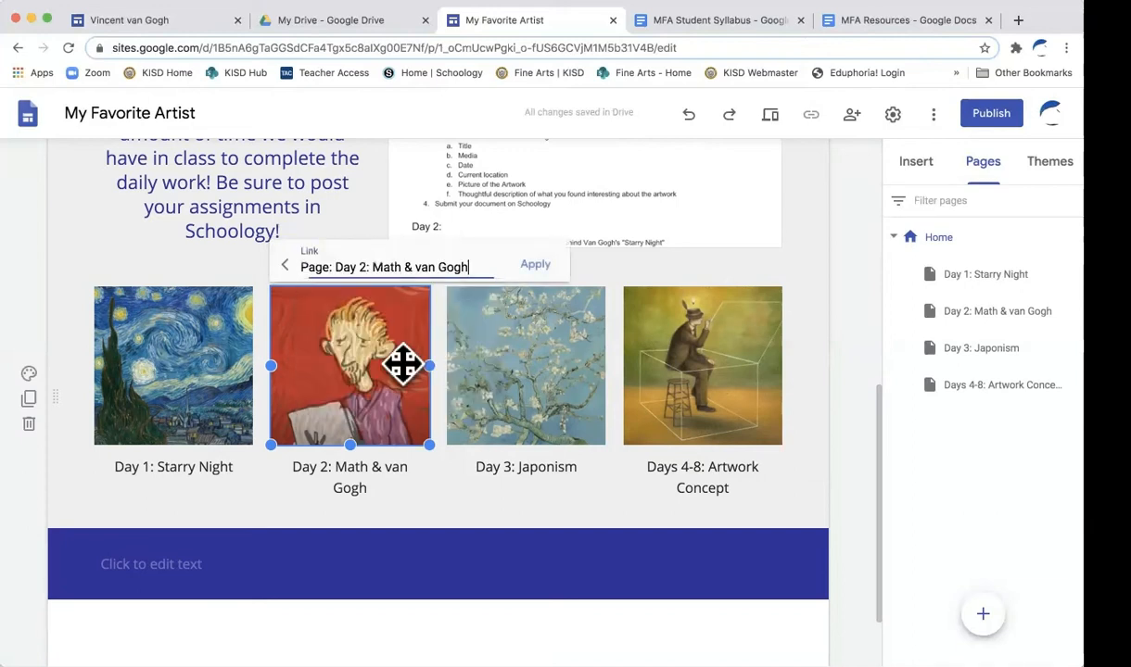
left_click(538, 266)
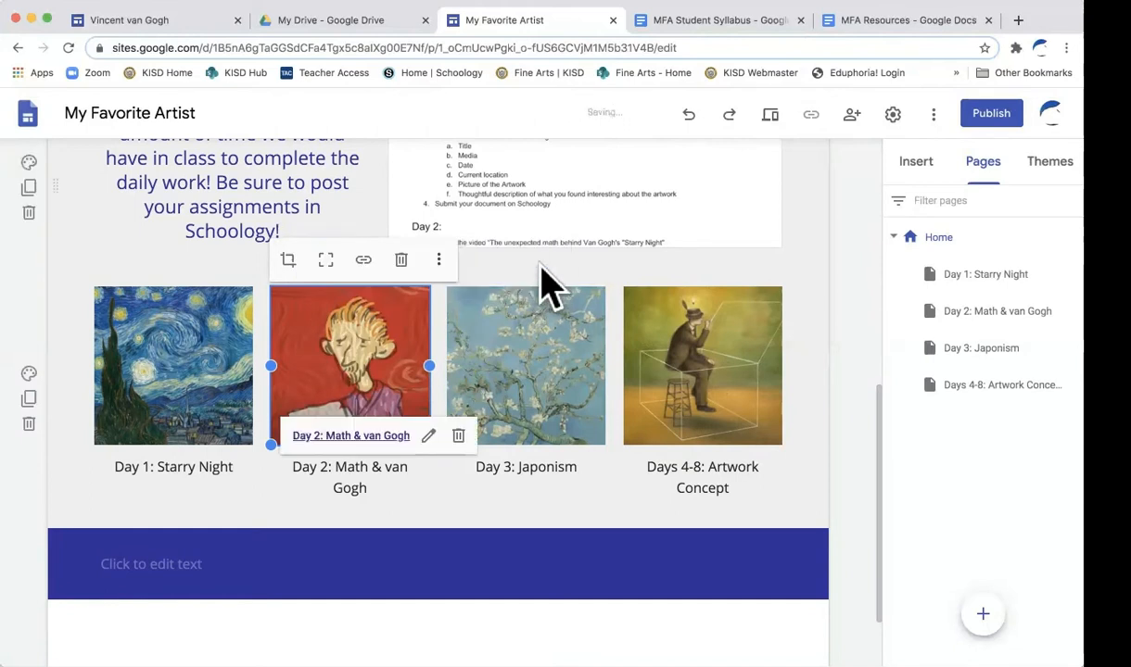
Link the blossom branches image above the Day 3 caption to the "Day 3: Japonism" page.
left_click(553, 372)
left_click(548, 353)
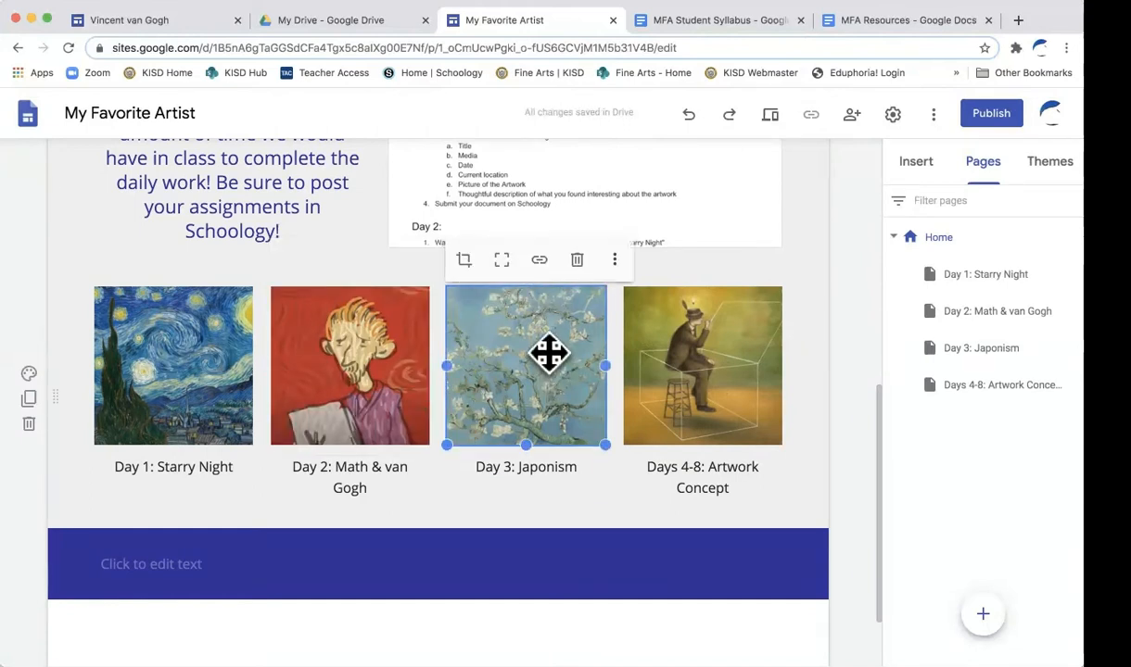
left_click(540, 259)
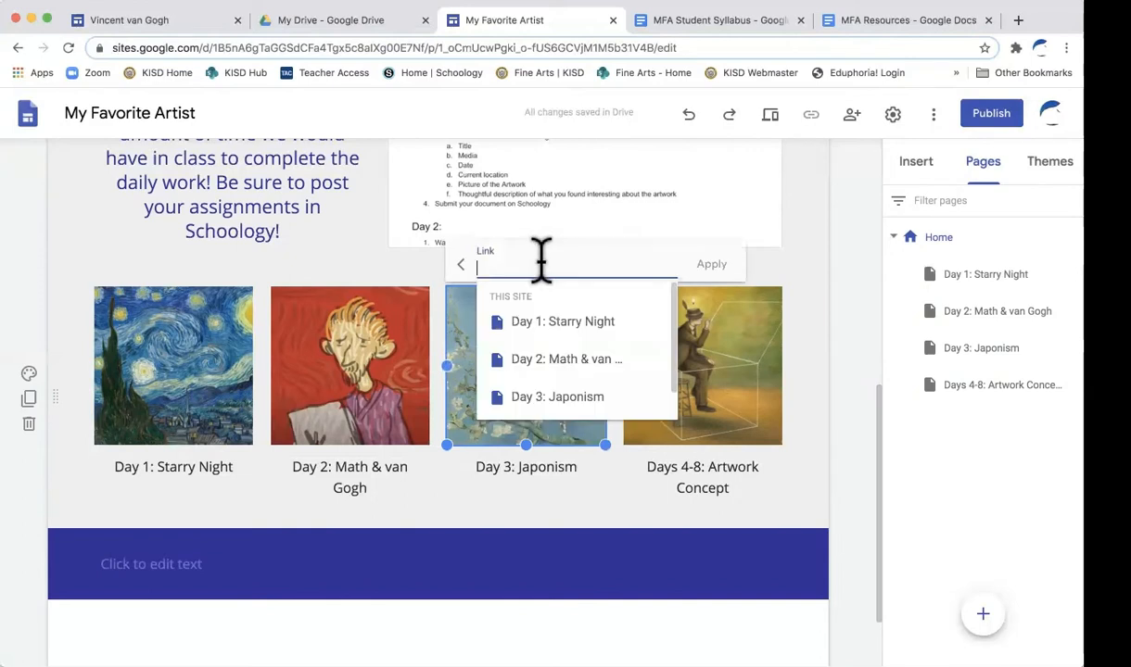
left_click(570, 399)
left_click(711, 266)
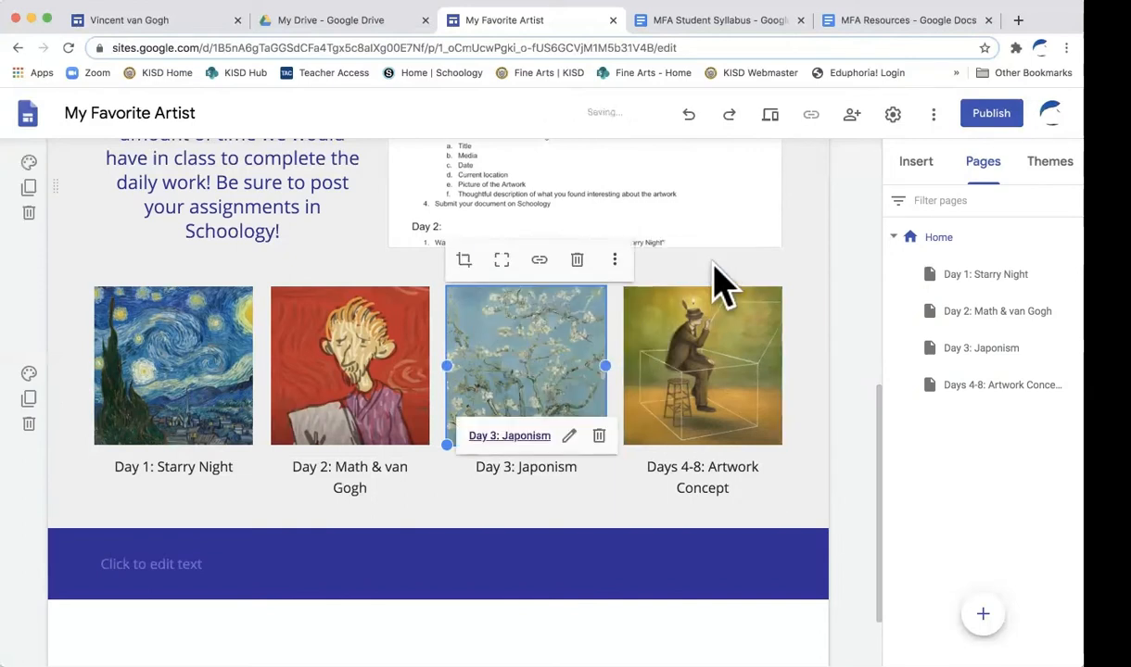
Link the seated figure image above the last caption to the "Days 4-8: Artwork Concept" page.
left_click(715, 369)
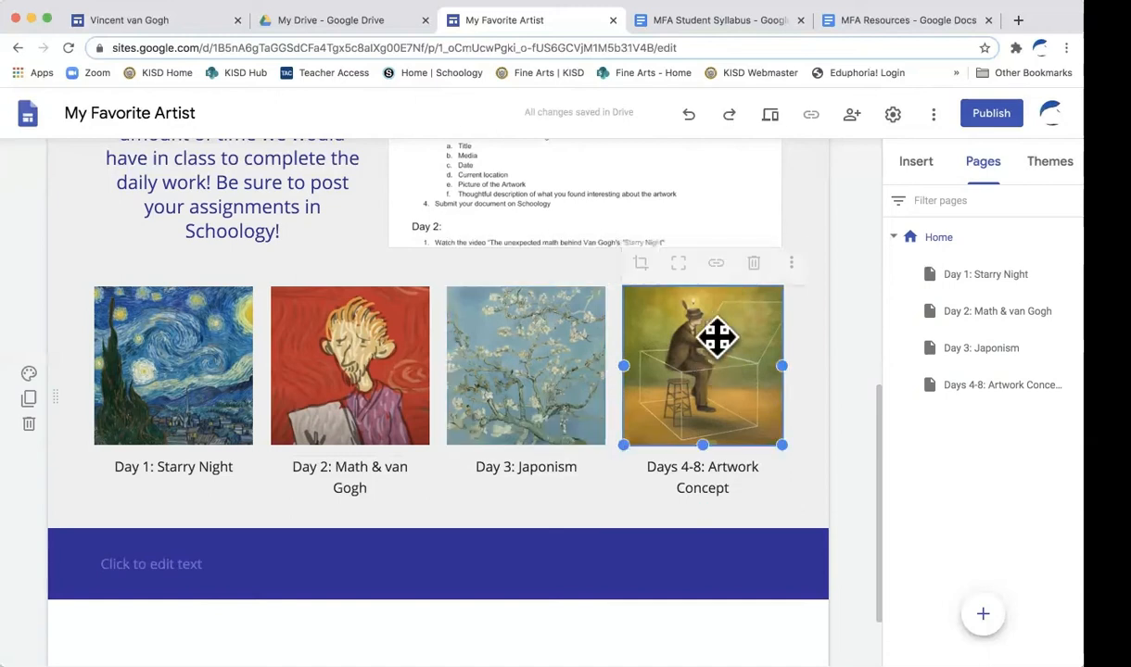
left_click(715, 265)
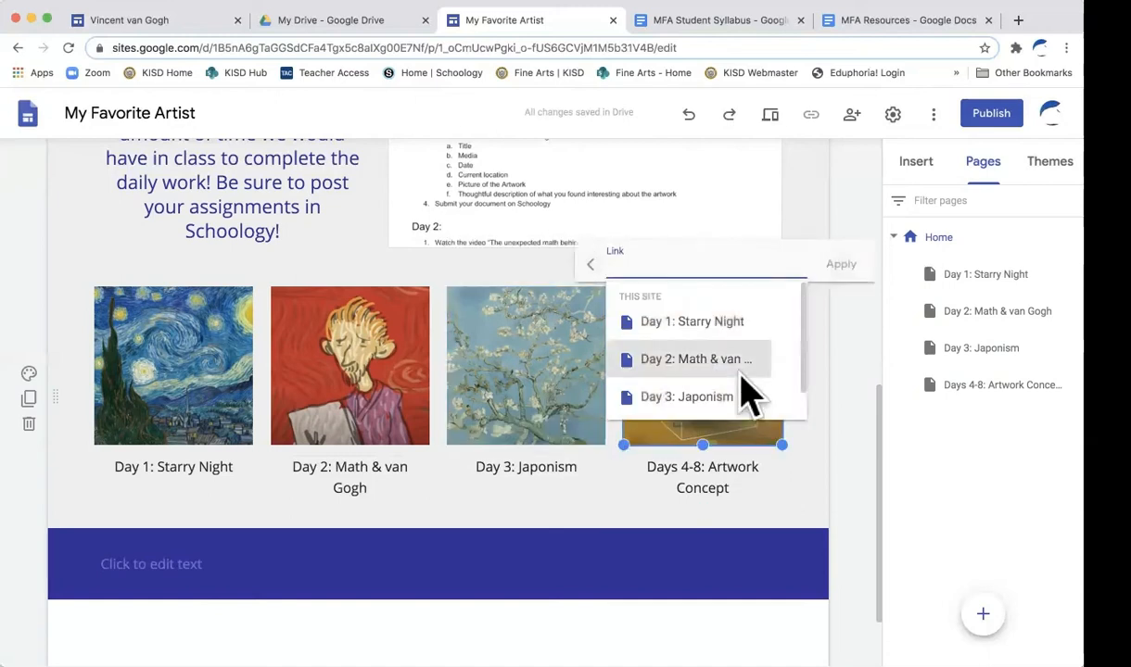
scroll(726, 396, "down", 1)
left_click(715, 406)
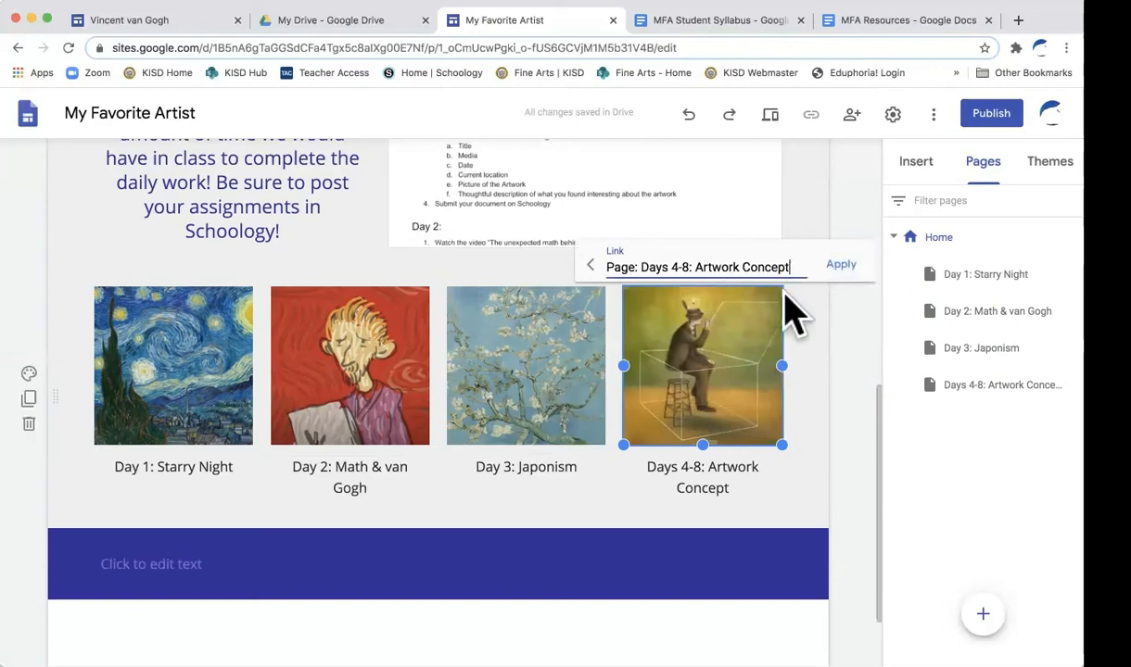
left_click(841, 264)
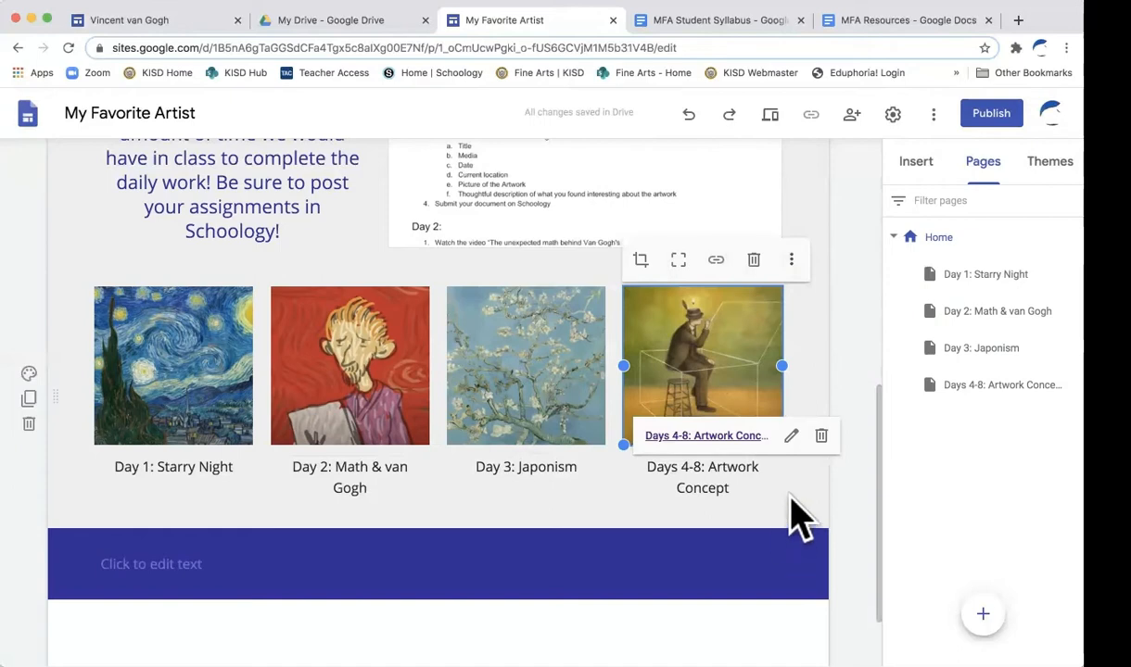
left_click(812, 367)
Preview the Home page and look through its header, the embedded syllabus document and the four linked day images.
scroll(488, 245, "up", 10)
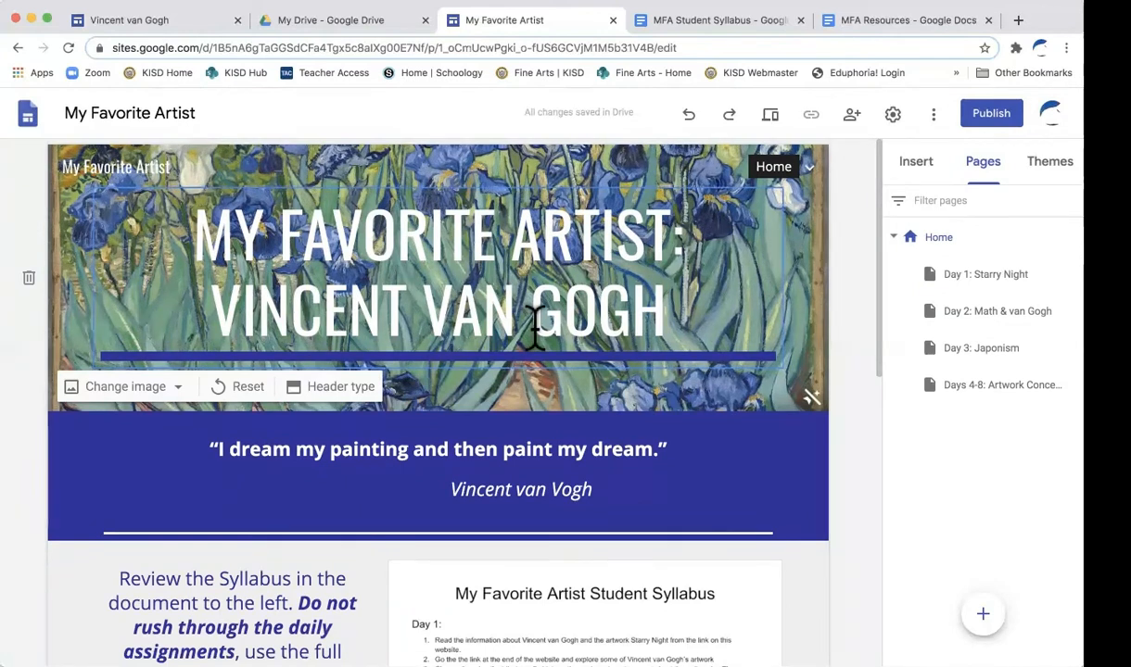
mouse_move(769, 181)
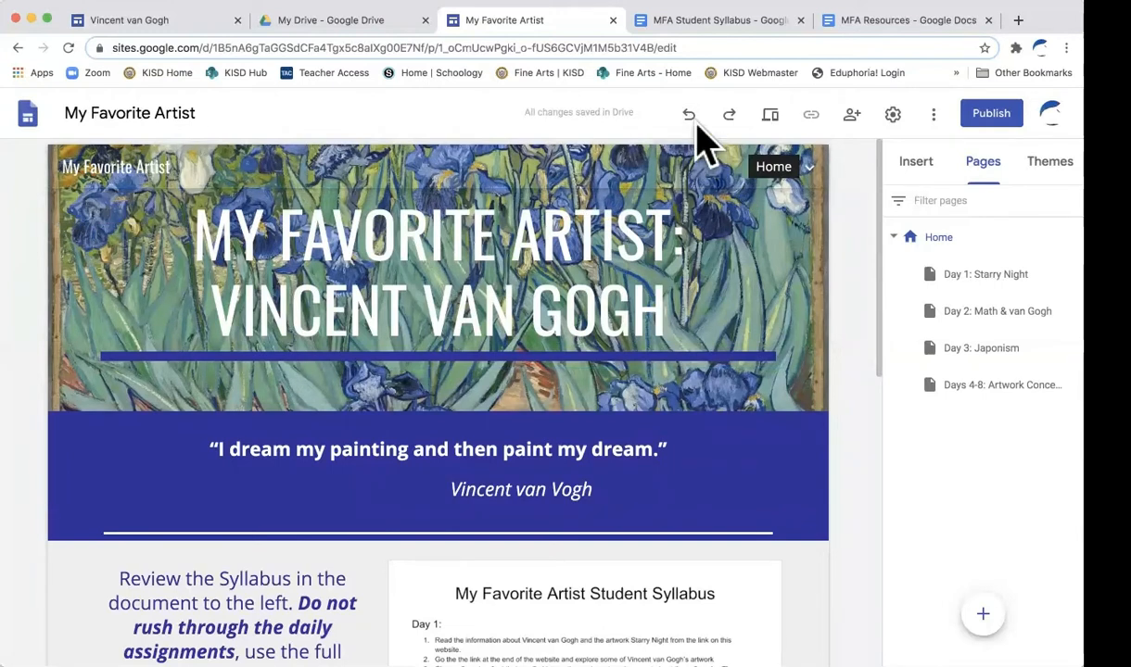
left_click(773, 118)
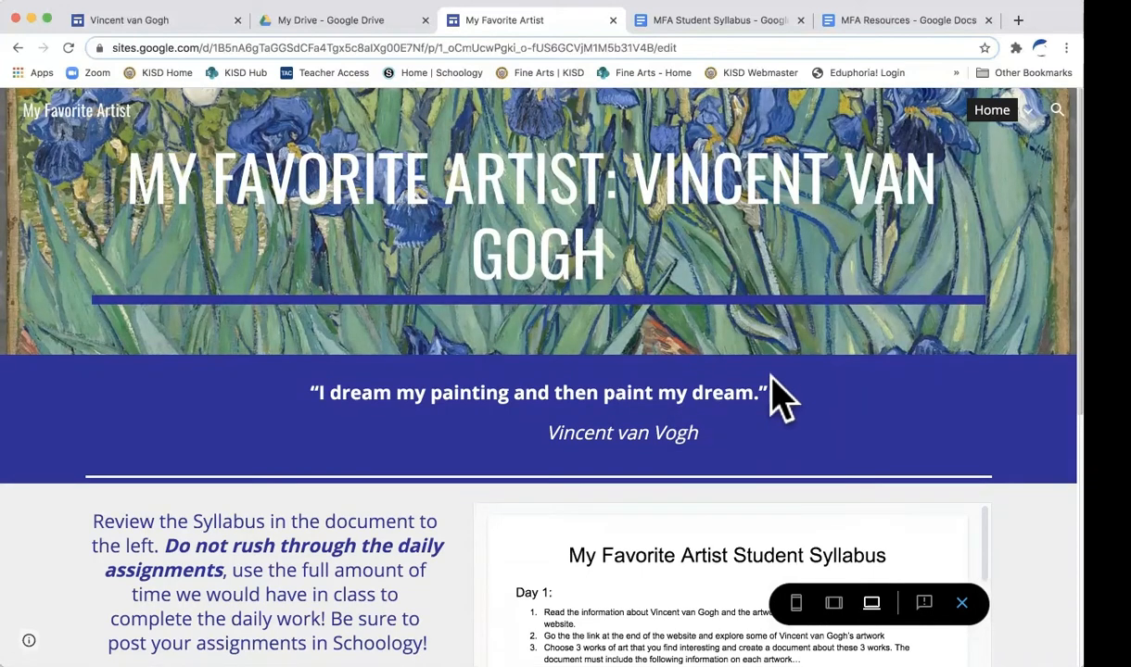
scroll(773, 393, "down", 5)
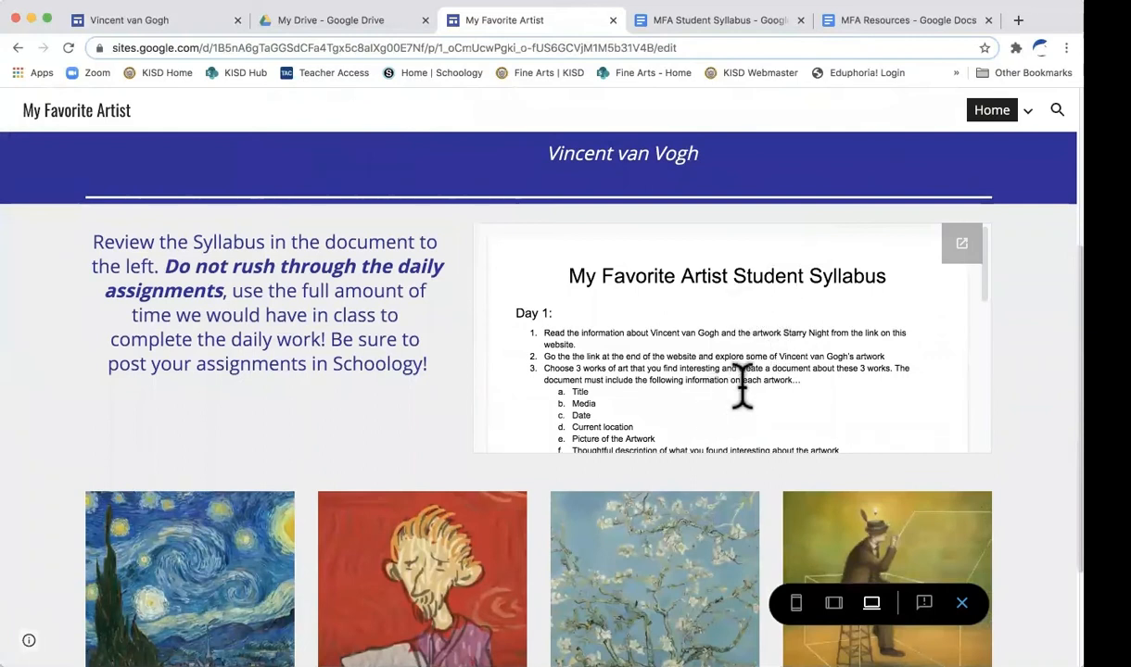
scroll(744, 380, "down", 2)
scroll(743, 380, "down", 6)
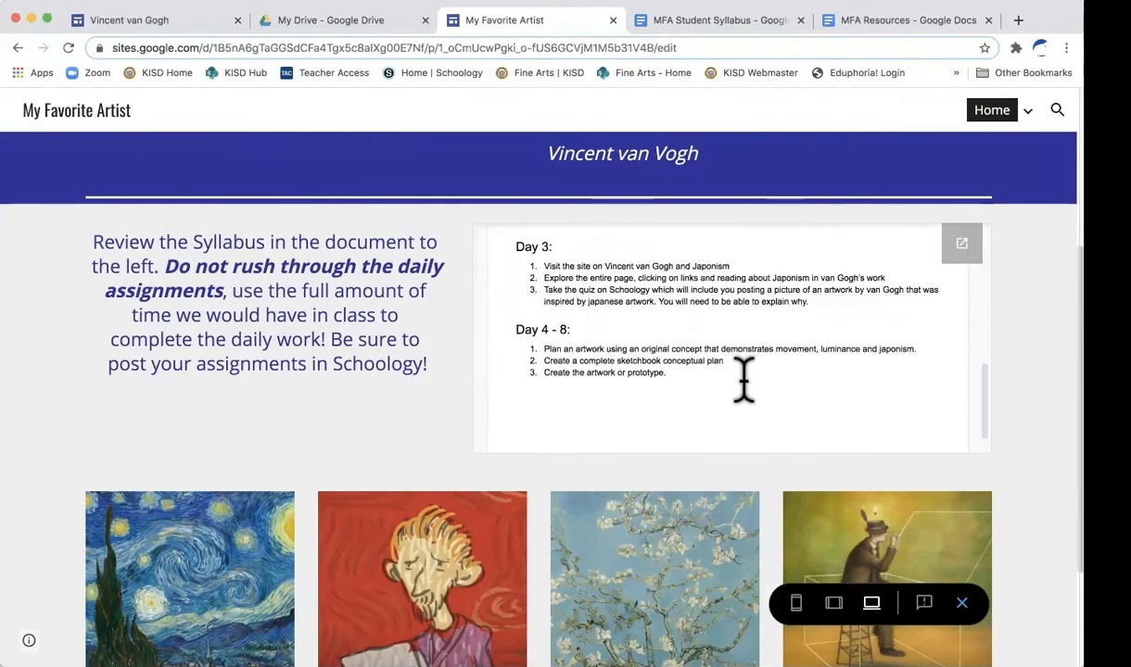
scroll(743, 380, "down", 1)
scroll(744, 380, "up", 6)
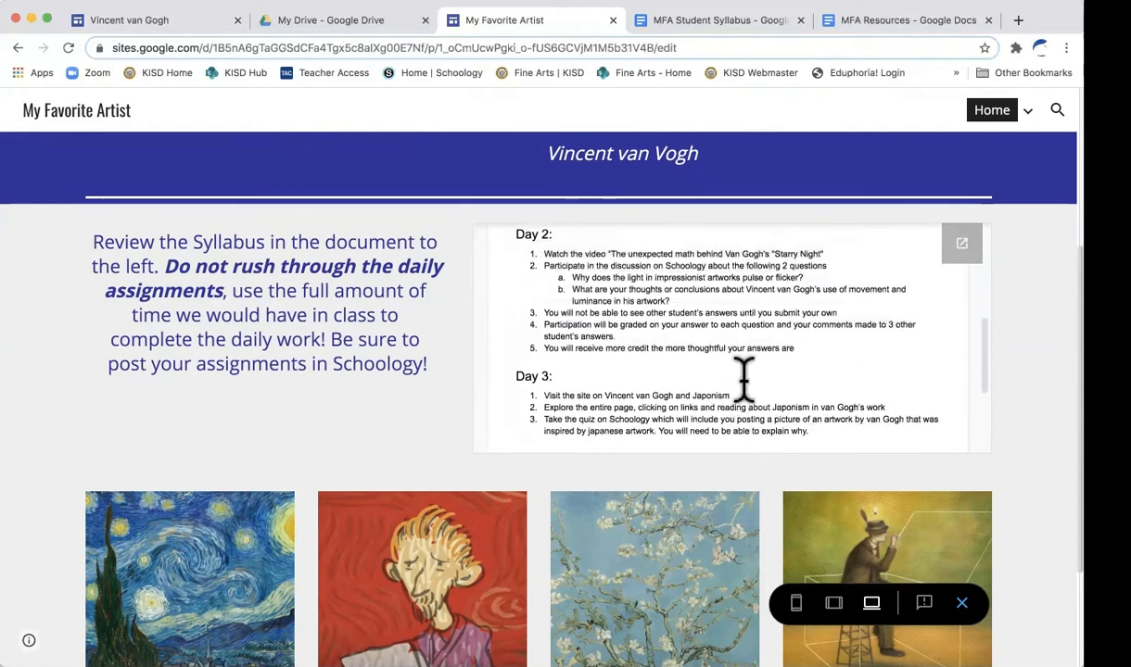
scroll(743, 380, "up", 2)
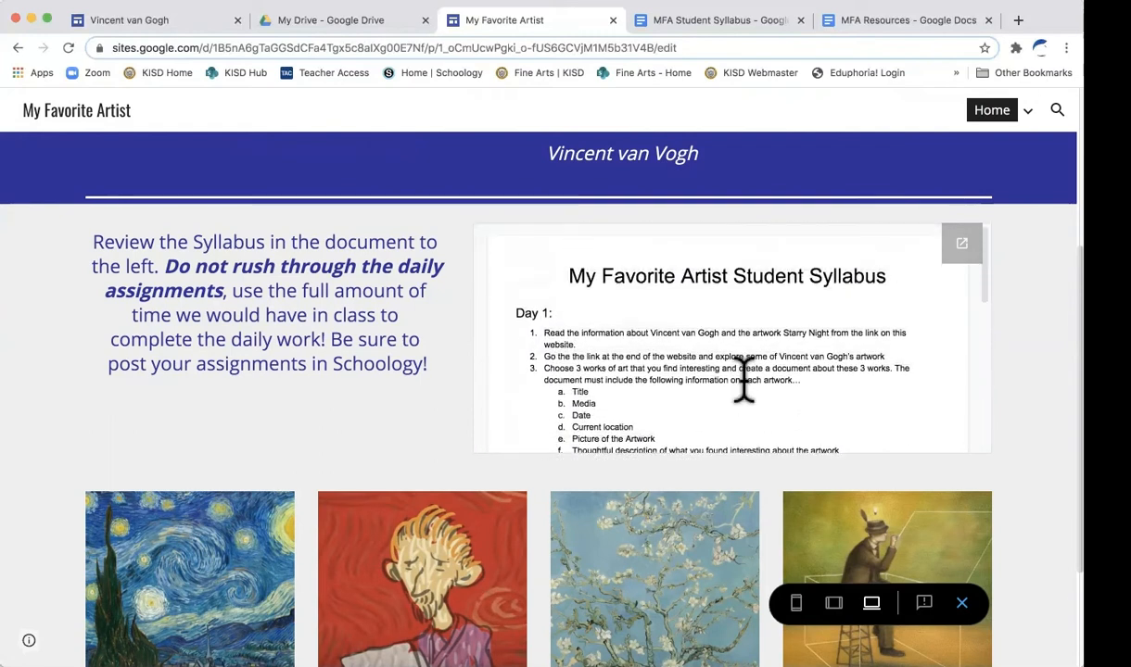
scroll(744, 380, "up", 1)
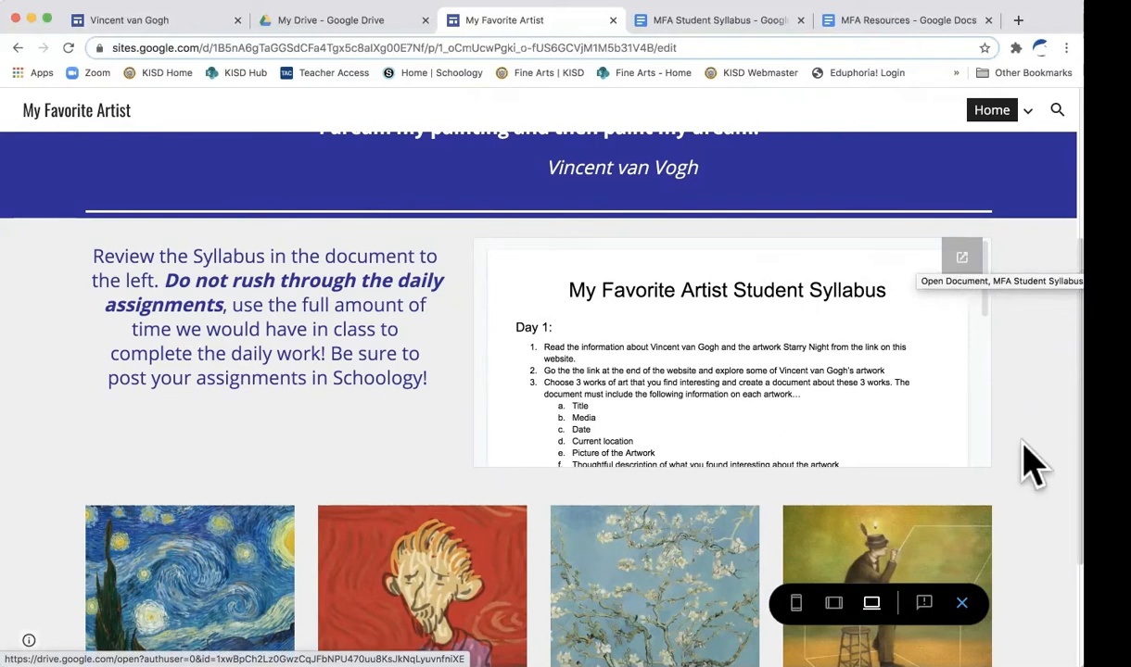
scroll(1023, 454, "down", 3)
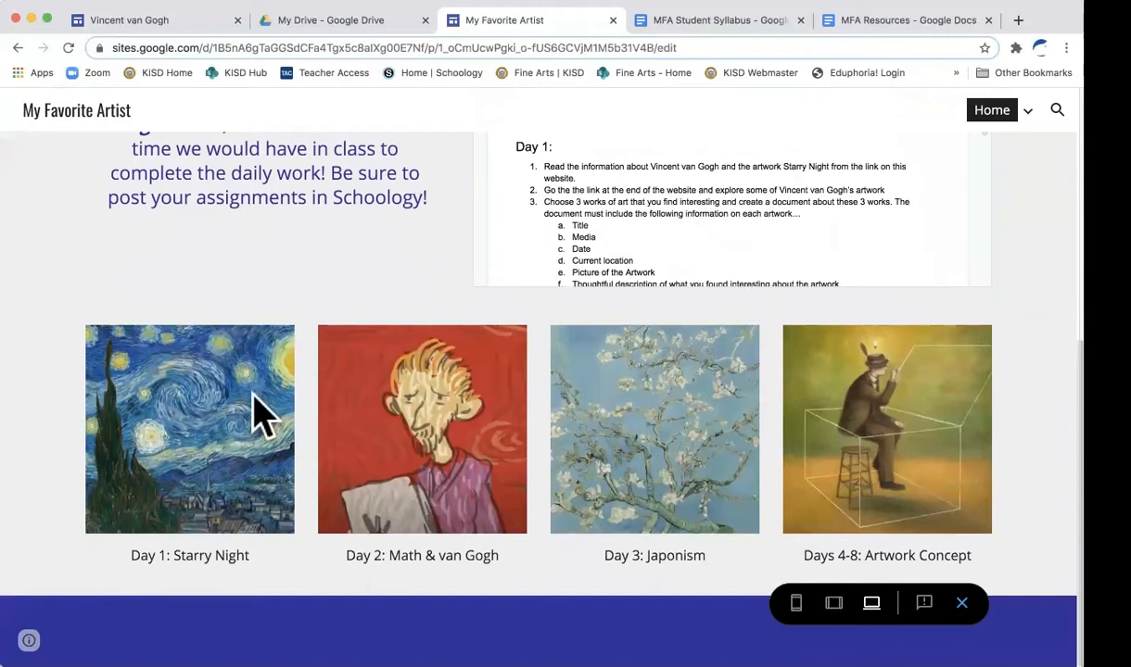
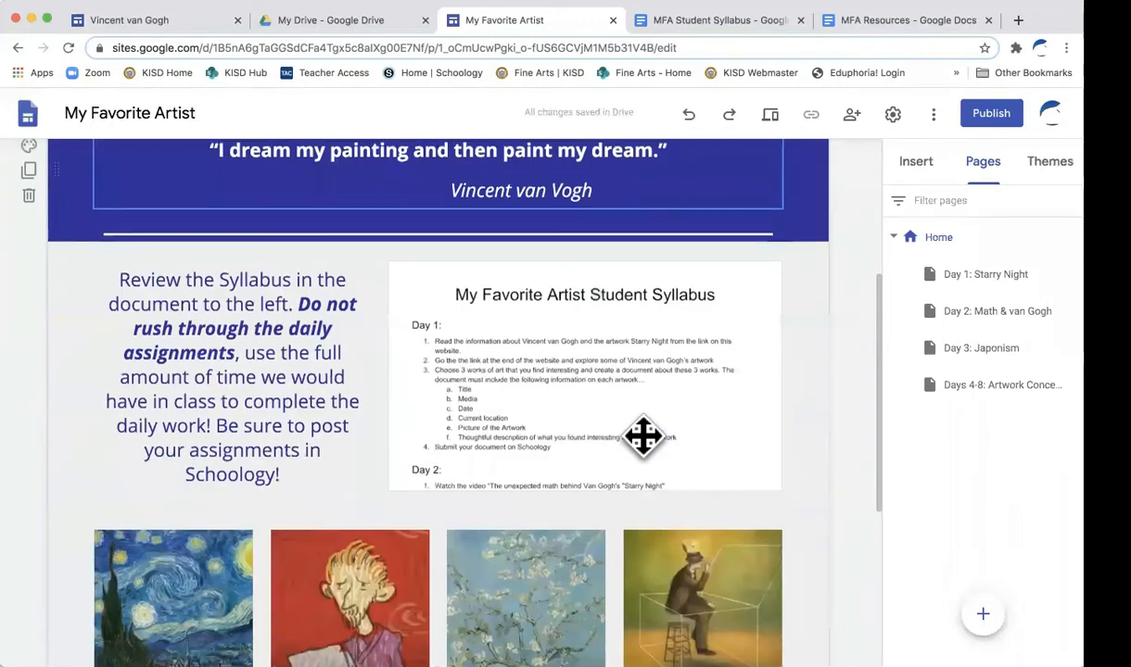
Open the "Day 1: Starry Night" subpage for editing and show the elements available for insertion.
scroll(643, 436, "down", 4)
scroll(644, 436, "up", 7)
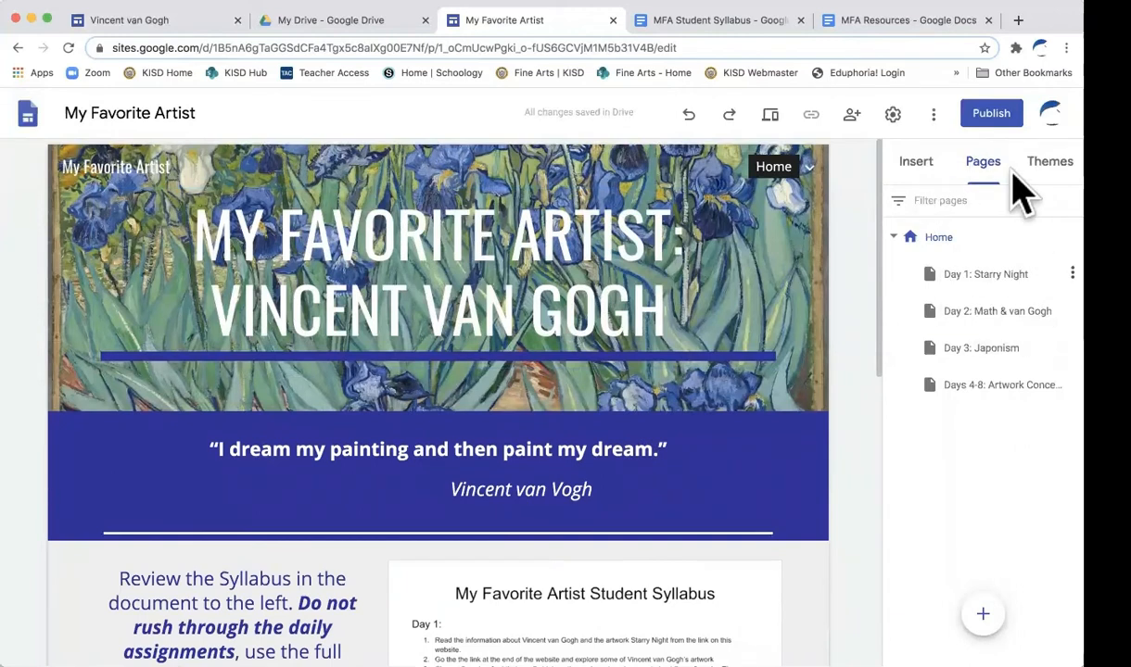
left_click(985, 280)
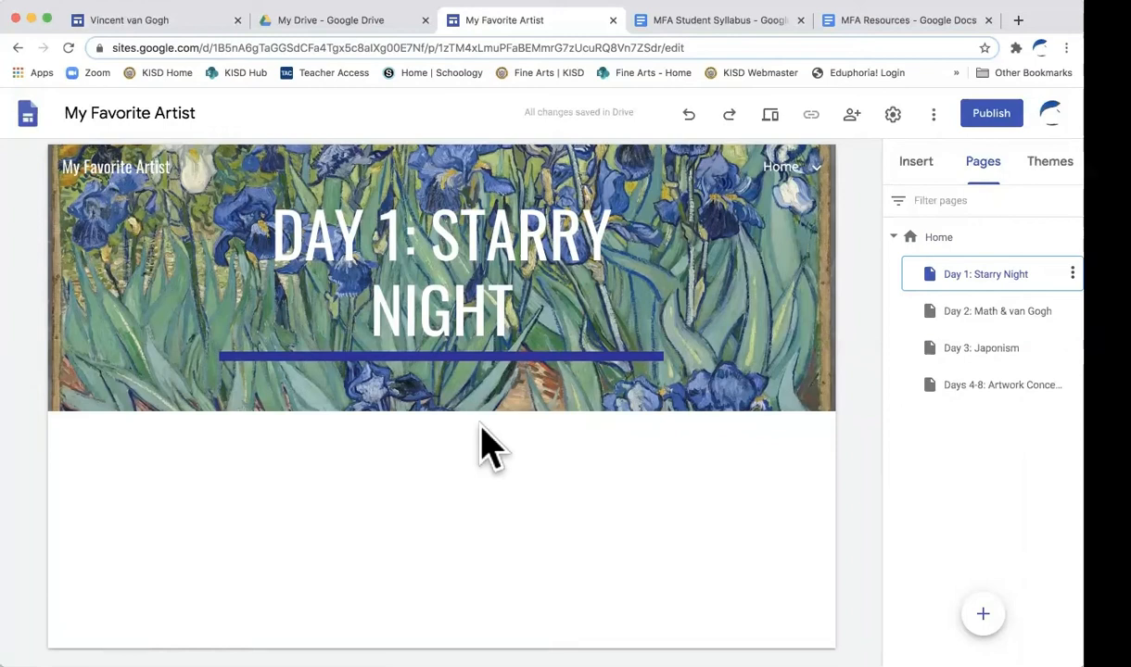
left_click(918, 164)
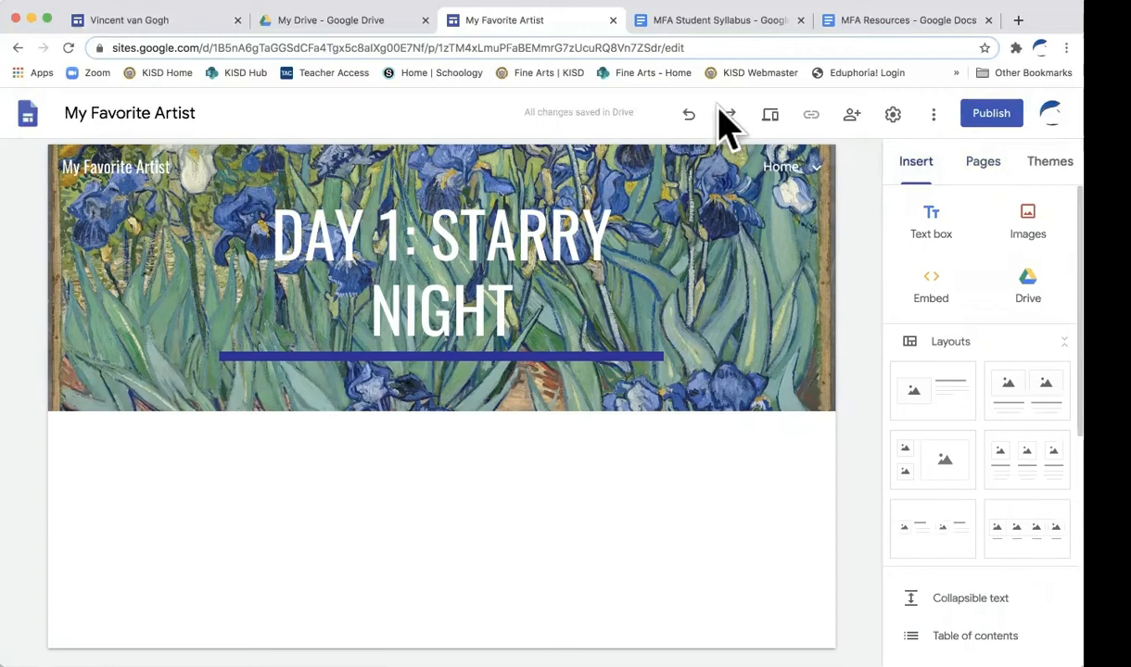
Switch to the finished Vincent van Gogh example site and examine its Day 1 introduction and the collapsible biography section.
left_click(148, 22)
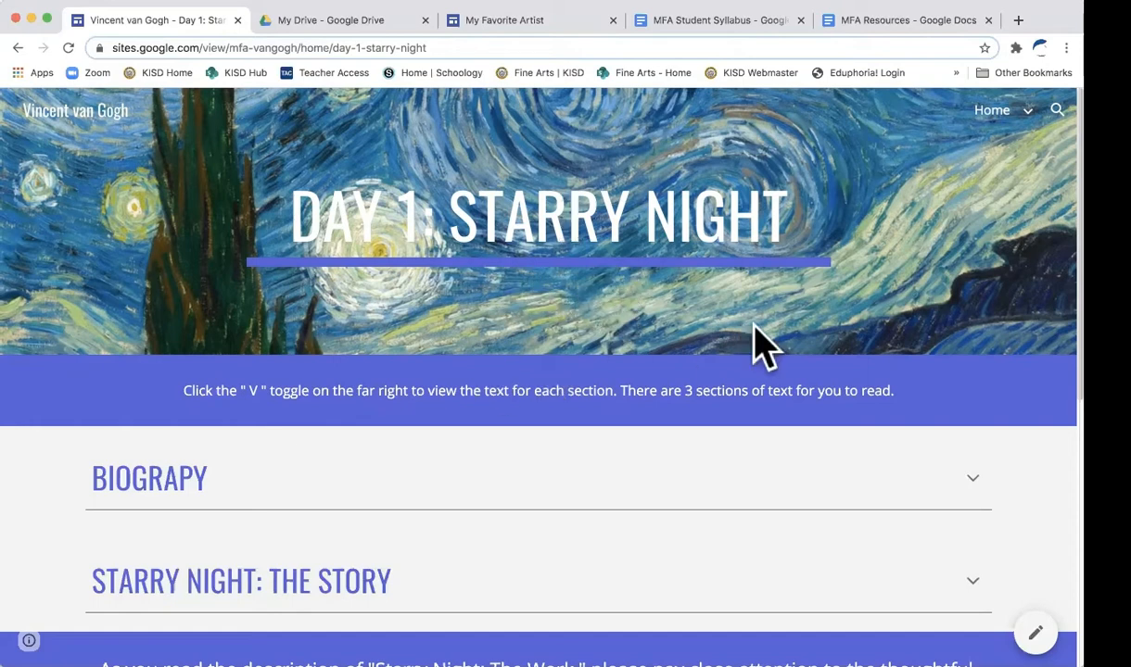
scroll(758, 338, "down", 3)
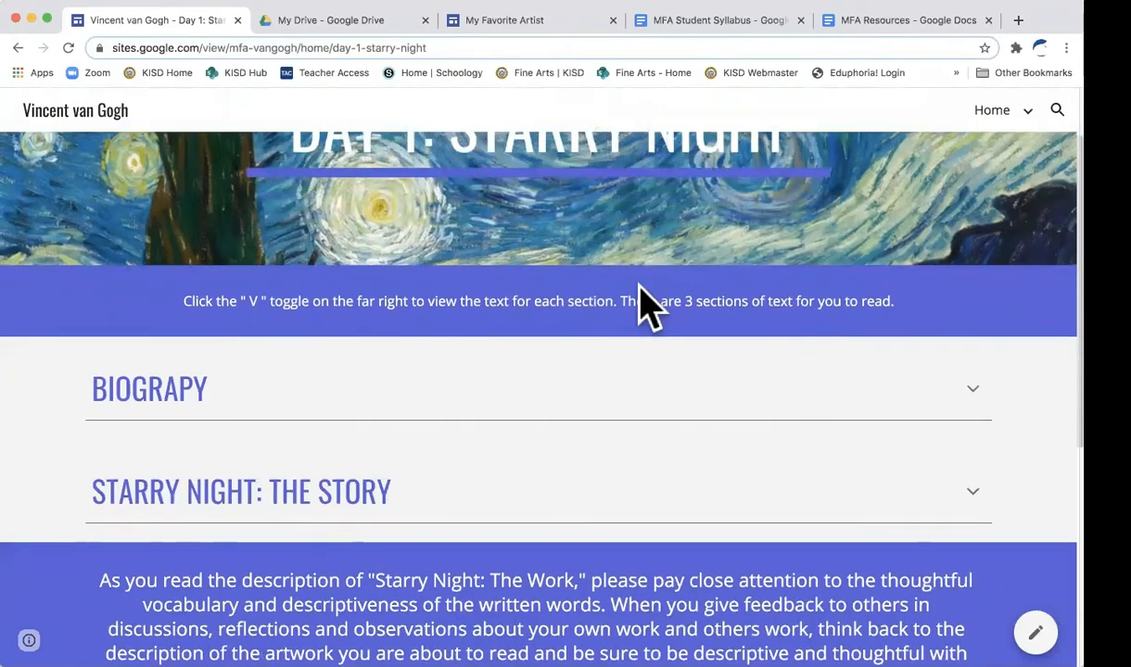
scroll(707, 395, "down", 3)
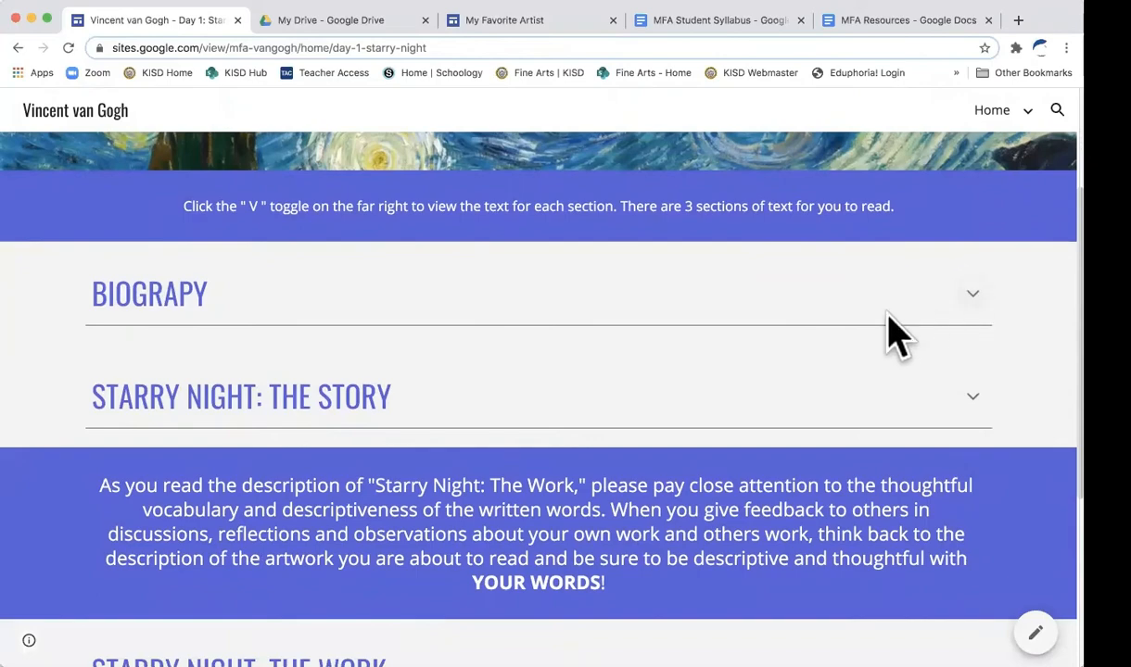
left_click(972, 295)
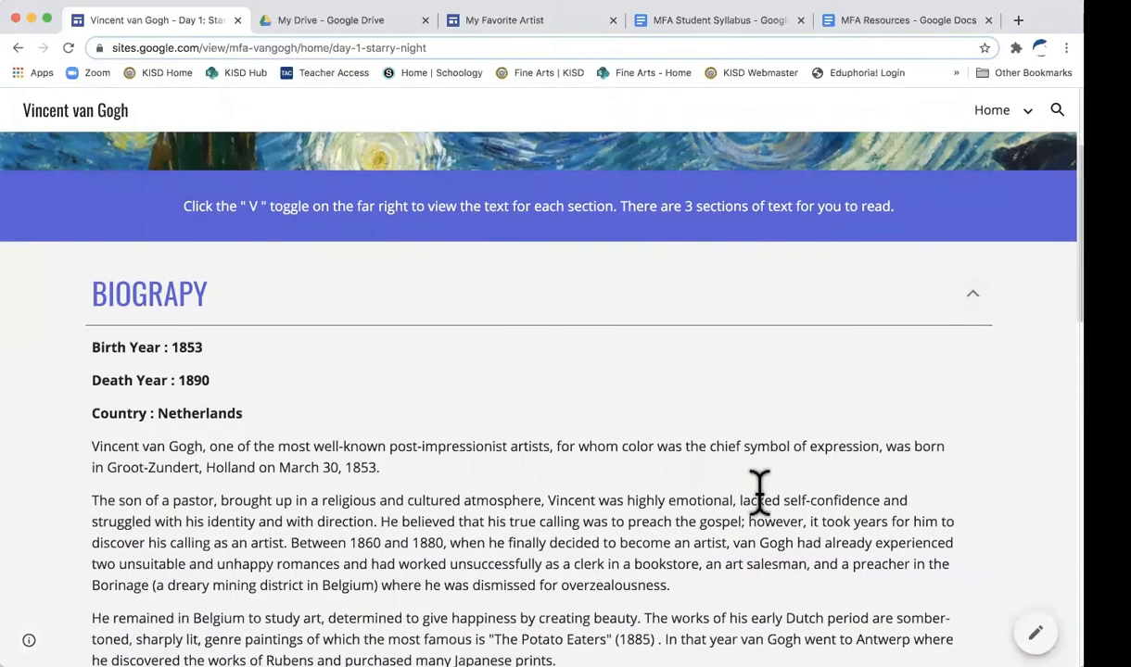
scroll(760, 495, "down", 10)
scroll(760, 510, "up", 10)
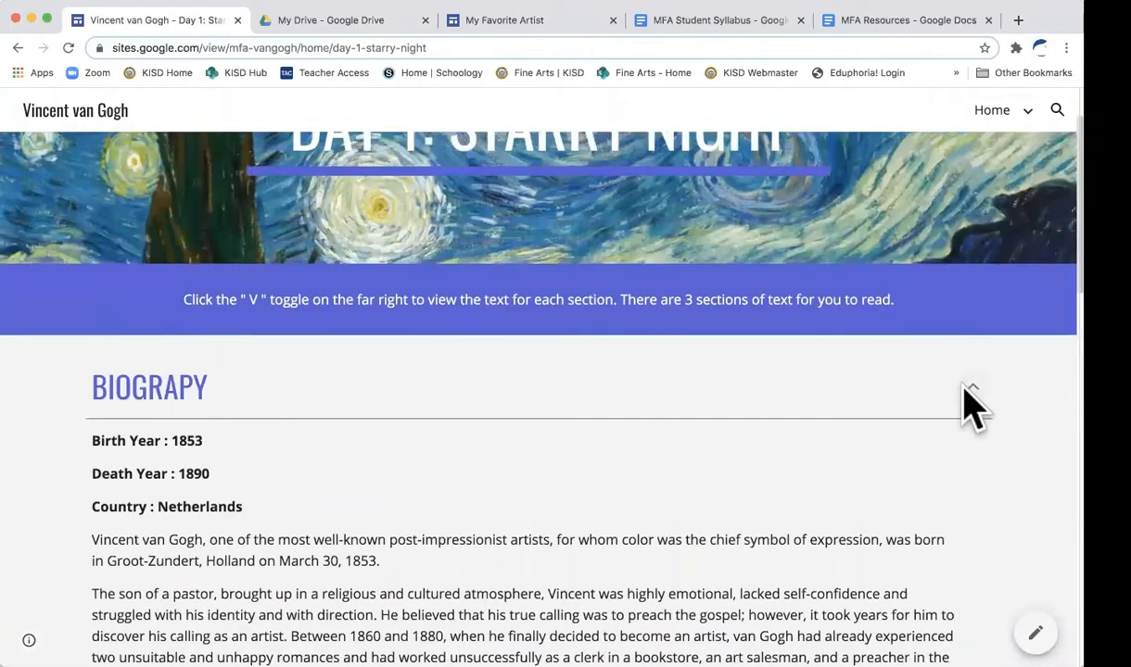
left_click(969, 389)
scroll(823, 459, "down", 5)
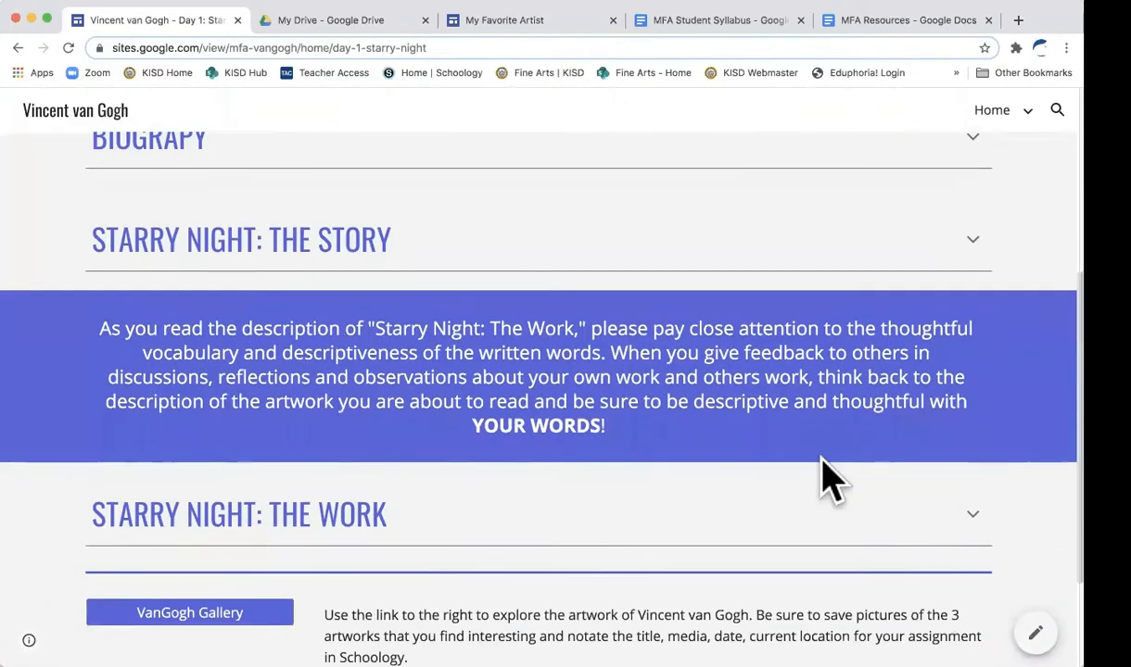
Examine the rest of the example Day 1 page, including the Starry Night sections, gallery link, Home button and source credit.
scroll(829, 479, "down", 3)
scroll(823, 462, "up", 6)
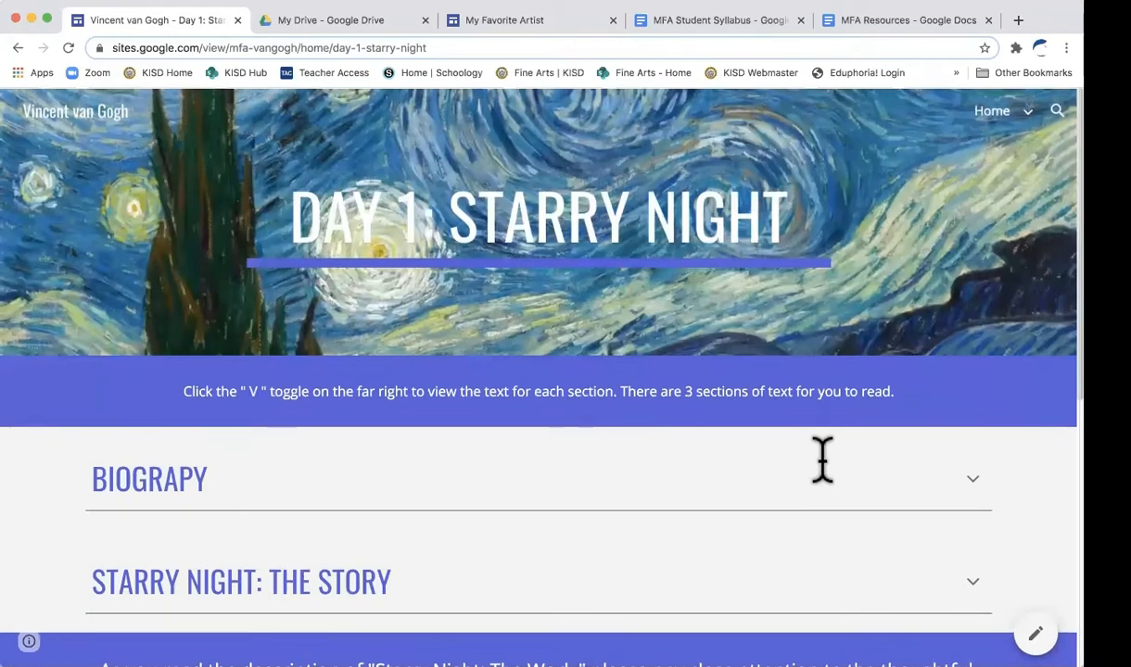
scroll(823, 460, "down", 8)
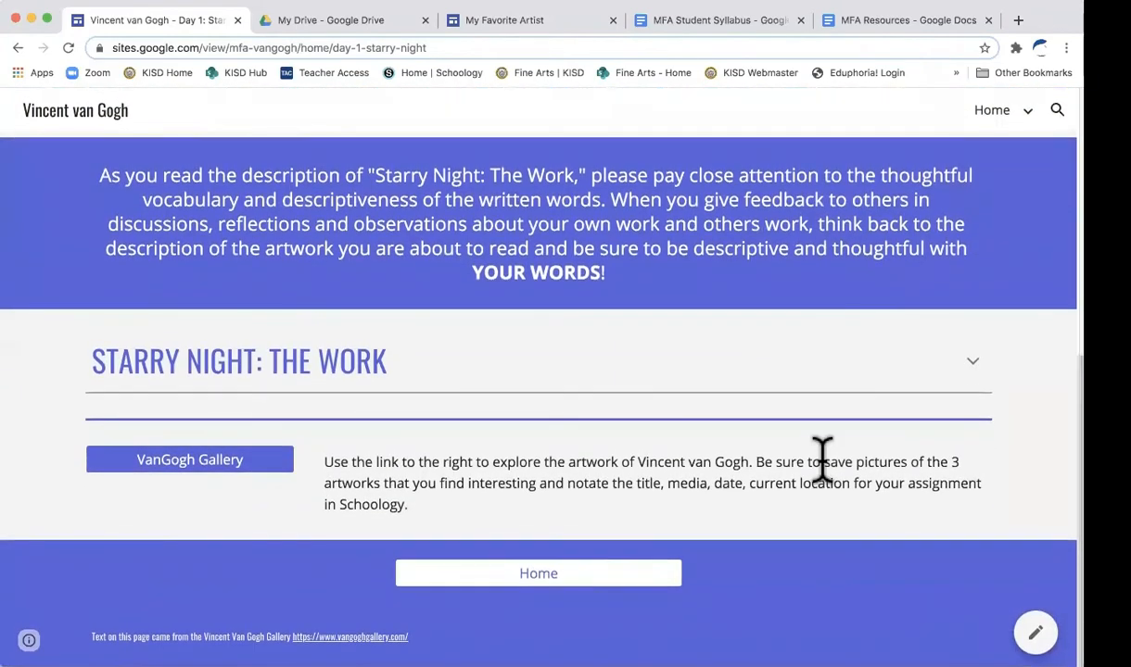
scroll(812, 378, "up", 4)
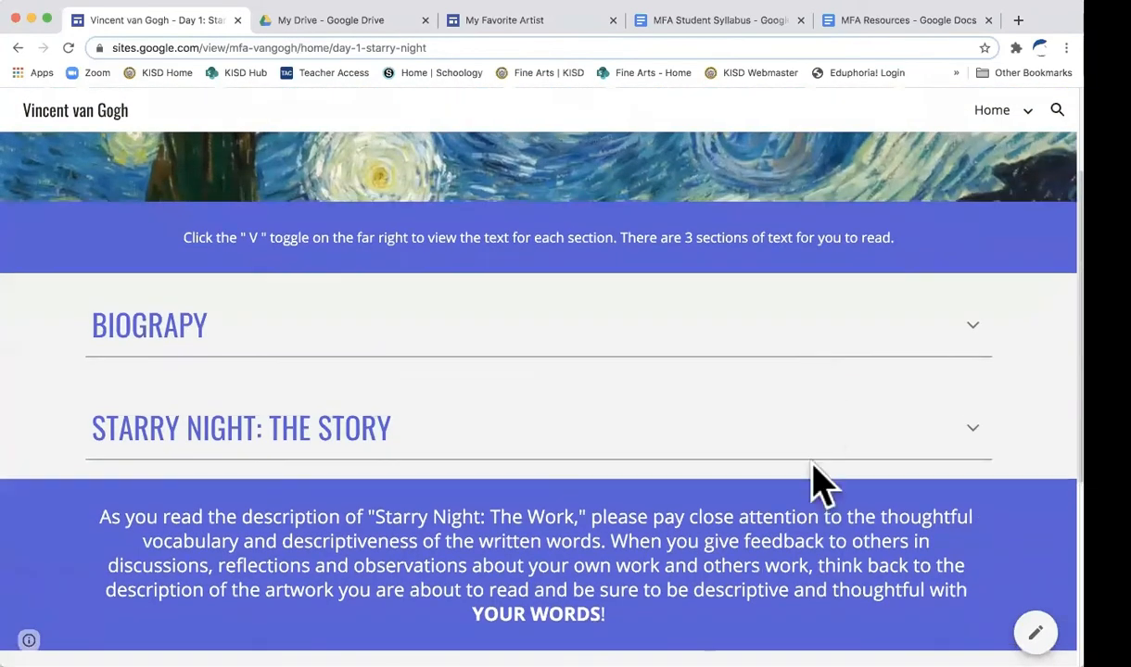
scroll(813, 554, "down", 4)
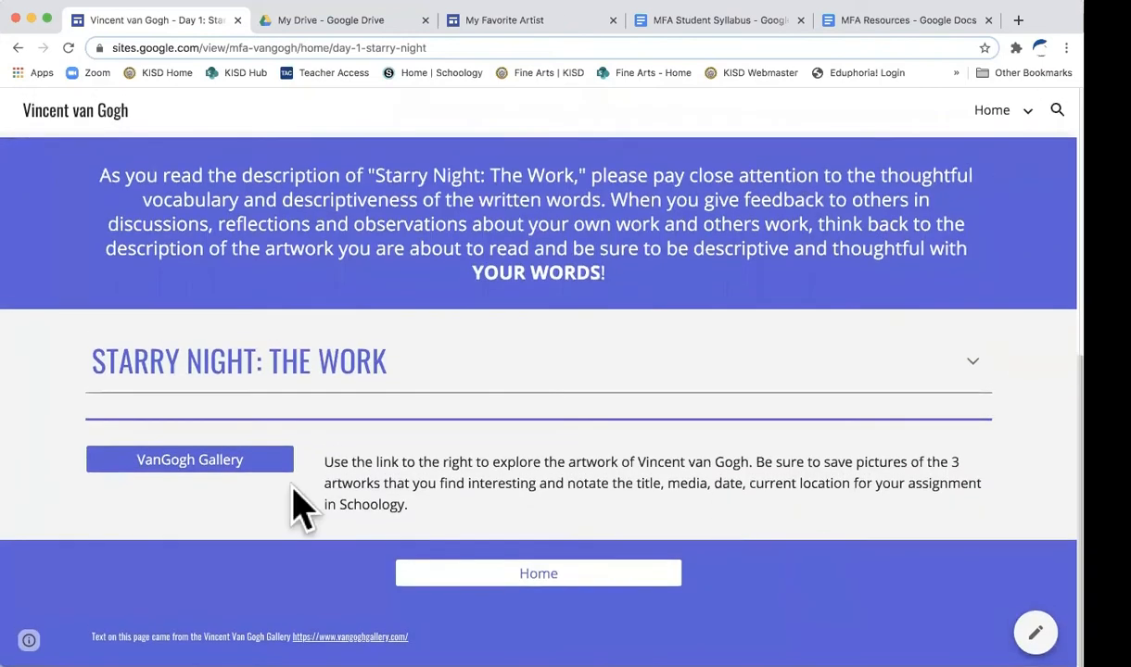
left_click(190, 455)
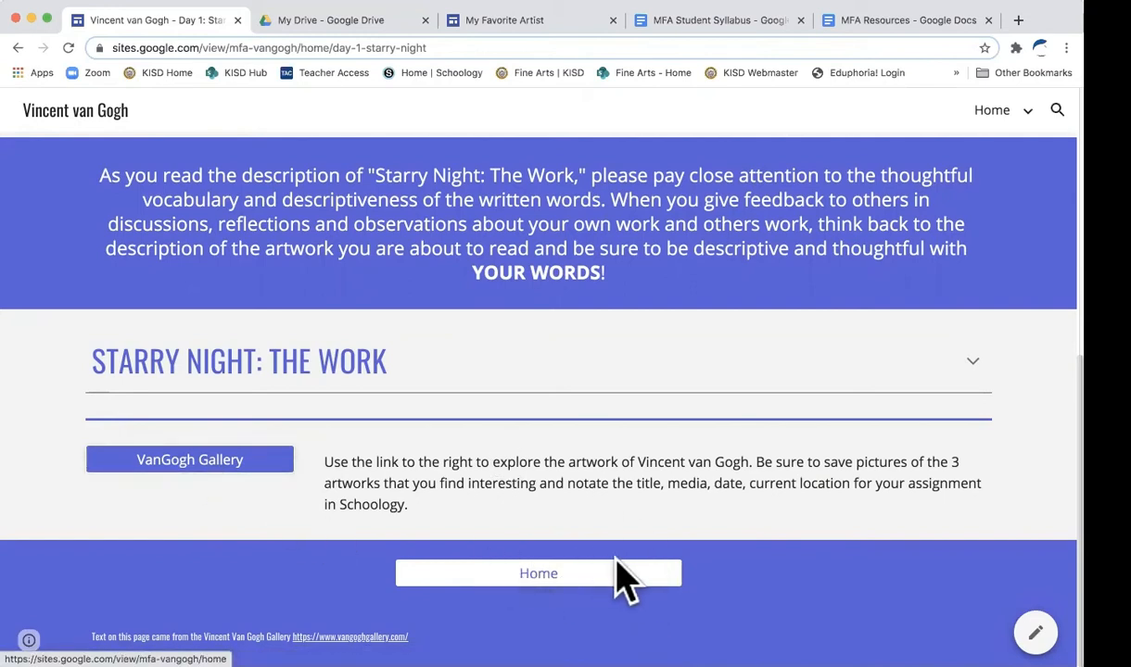
scroll(764, 429, "up", 5)
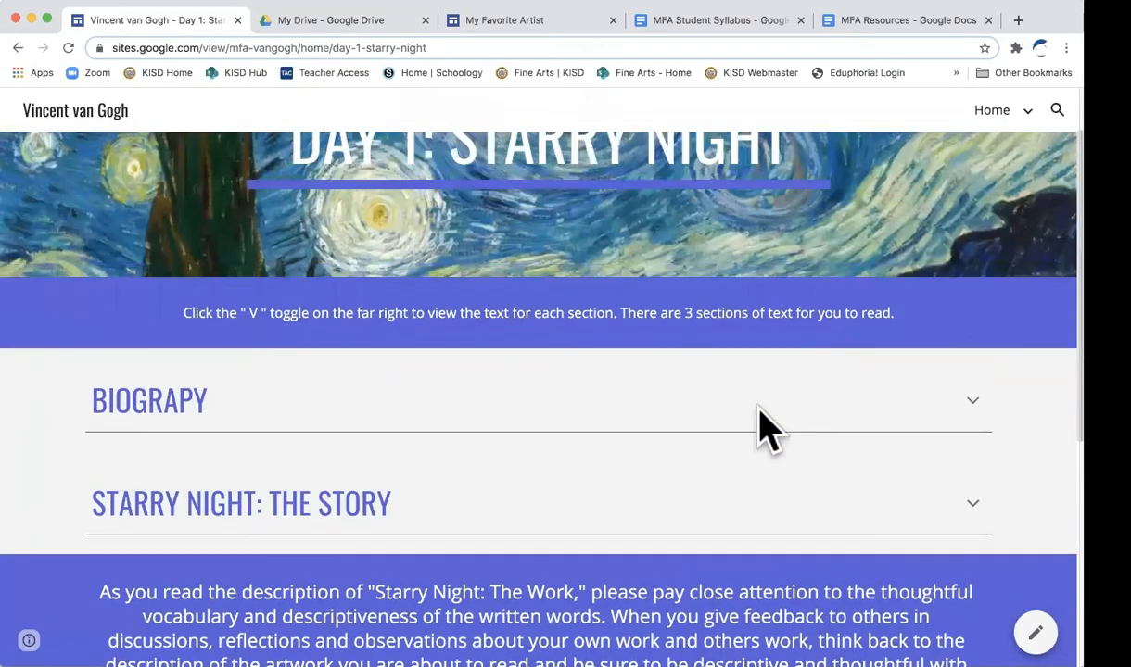
scroll(760, 429, "up", 2)
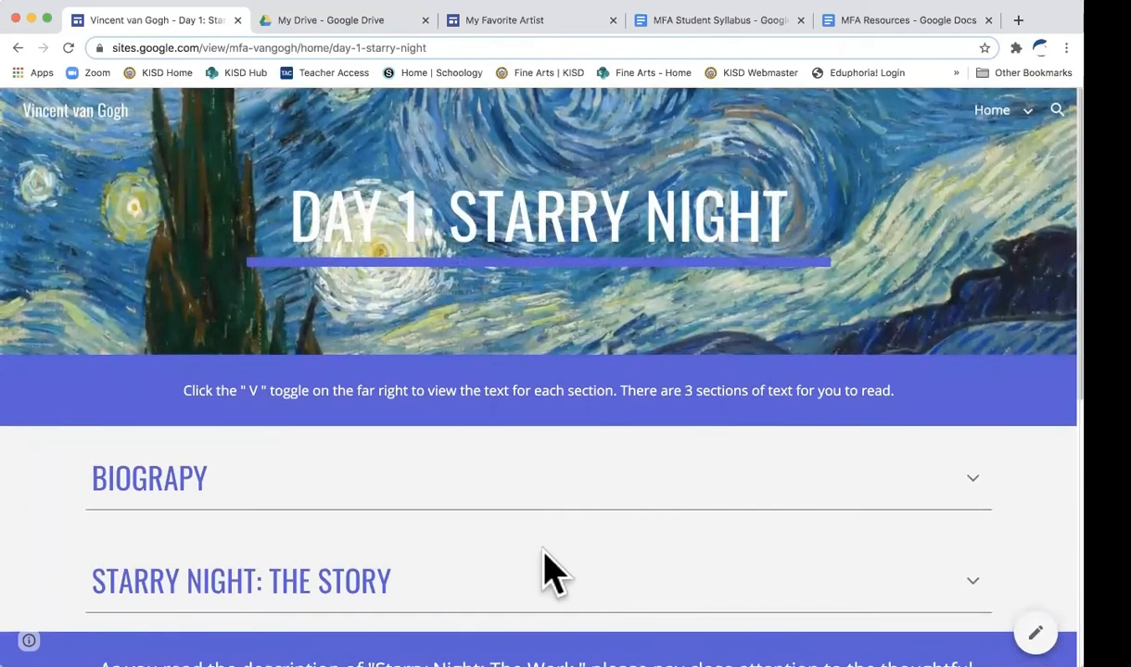
scroll(547, 573, "down", 5)
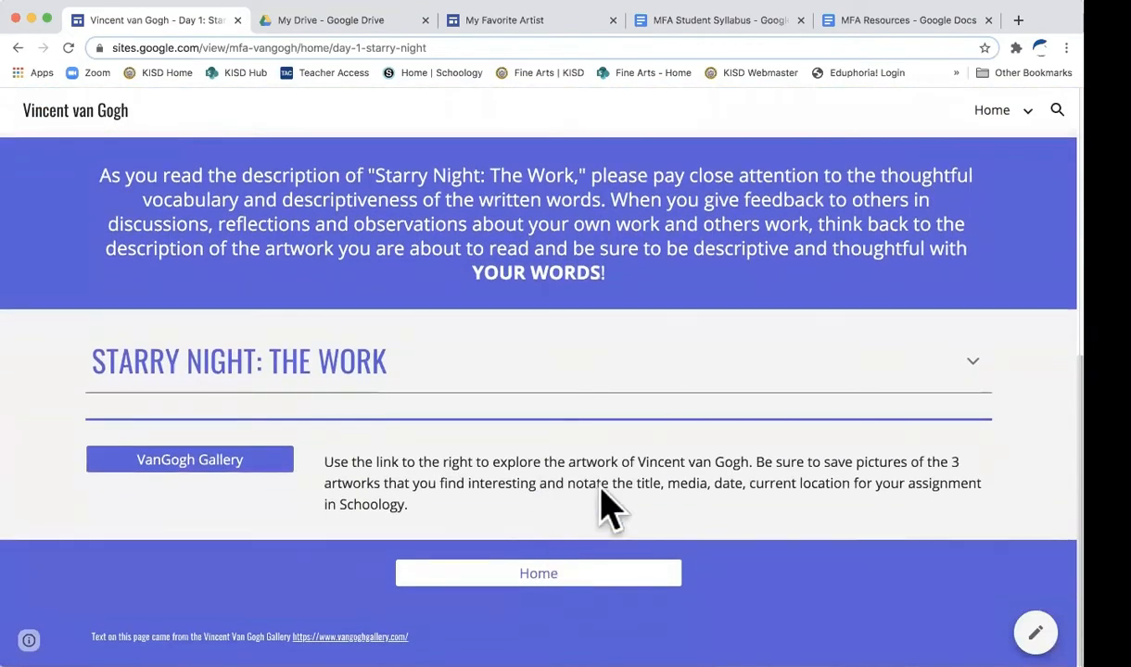
Return to the My Favorite Artist site, set the Day 1 header image to Starry Night.jpg from Google Drive and remove its readability adjustment.
left_click(538, 21)
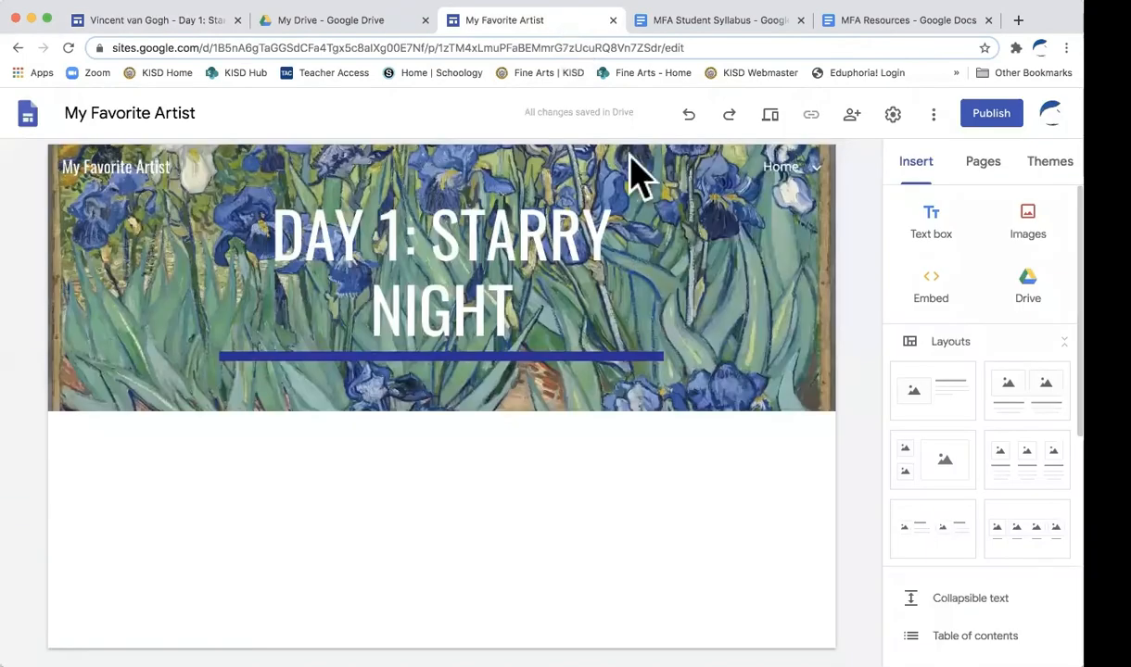
mouse_move(182, 411)
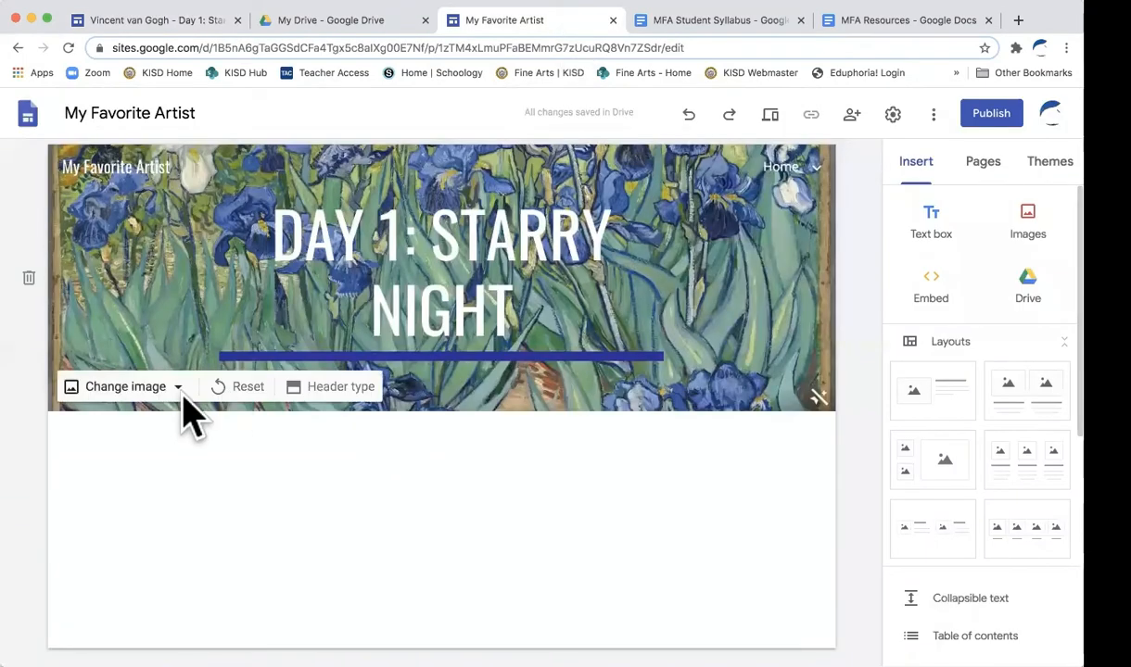
left_click(130, 387)
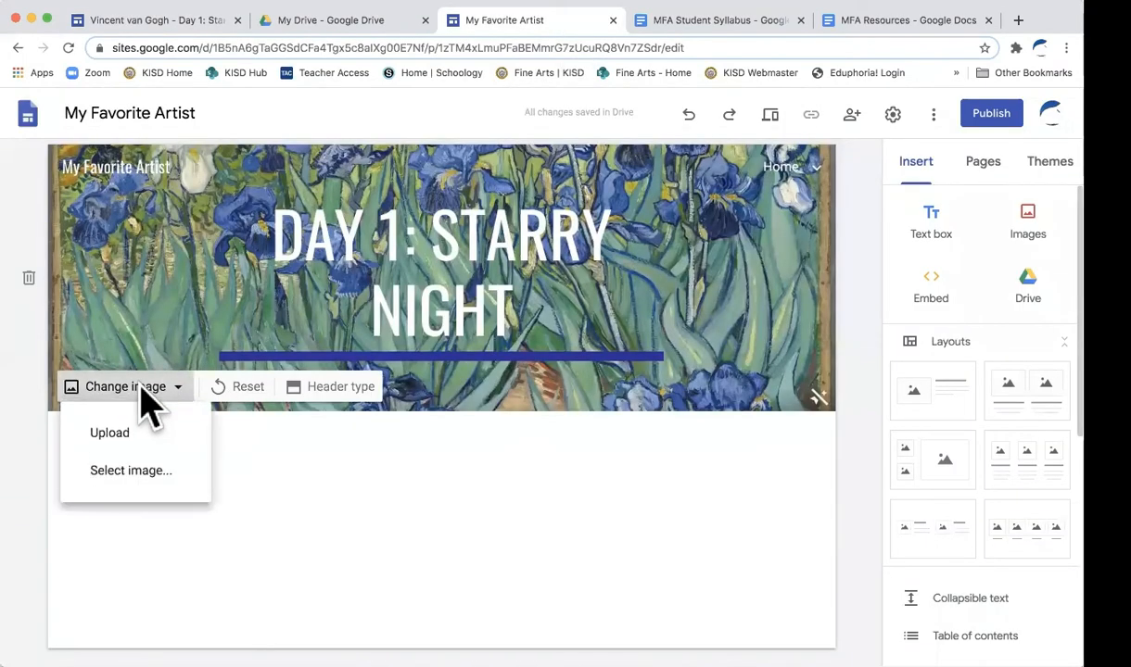
left_click(159, 484)
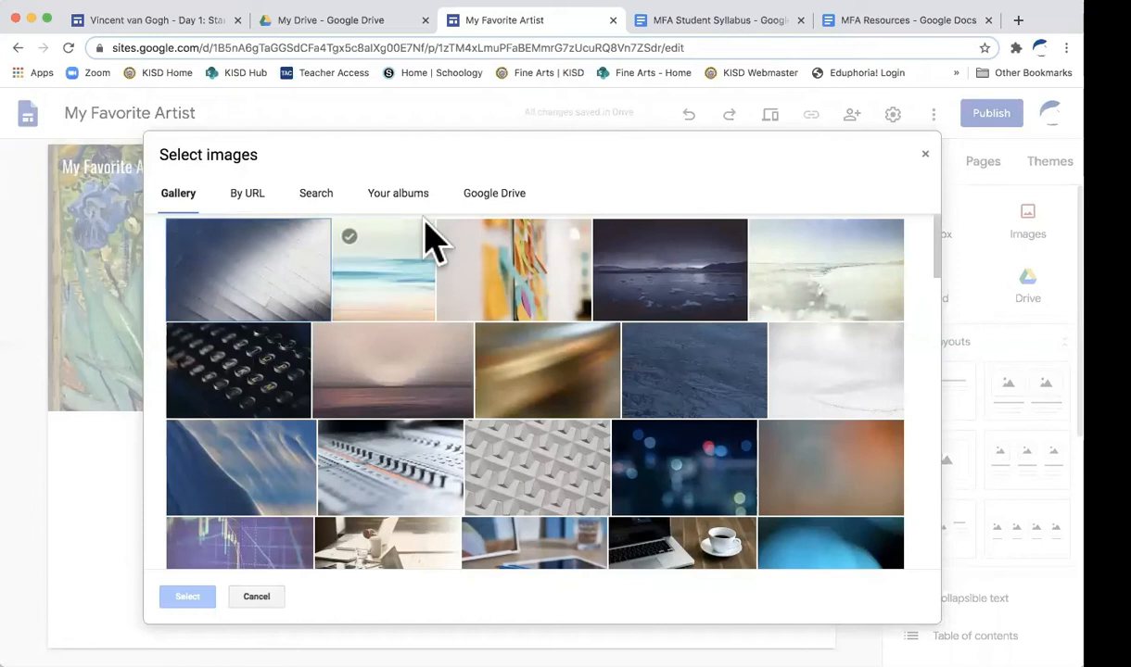
left_click(513, 196)
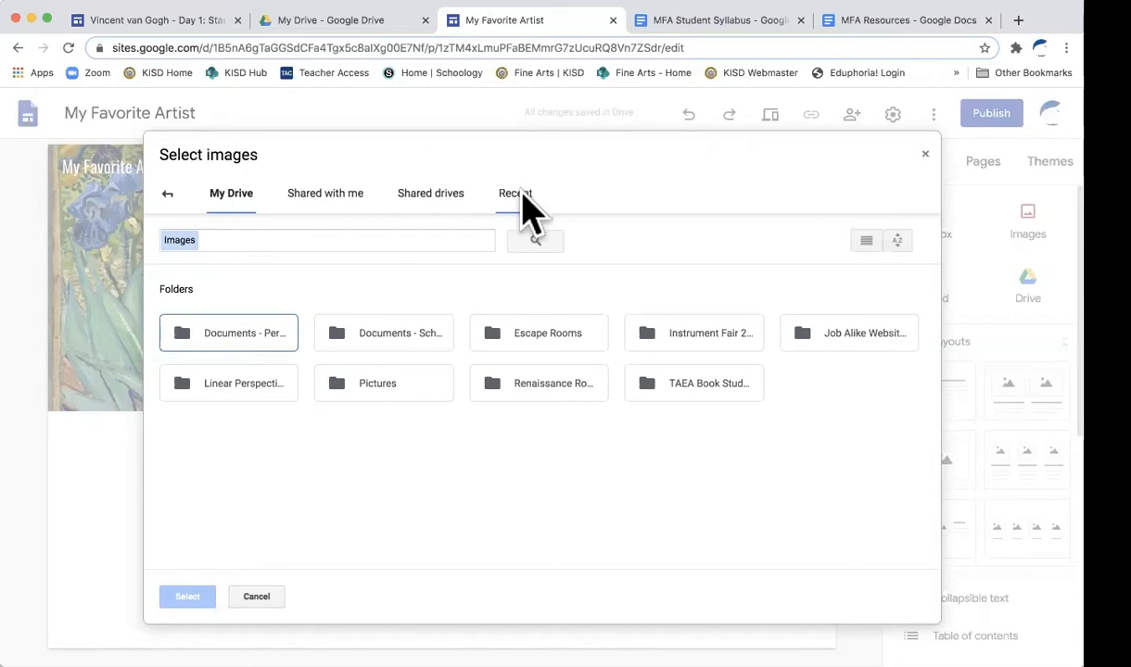
left_click(521, 197)
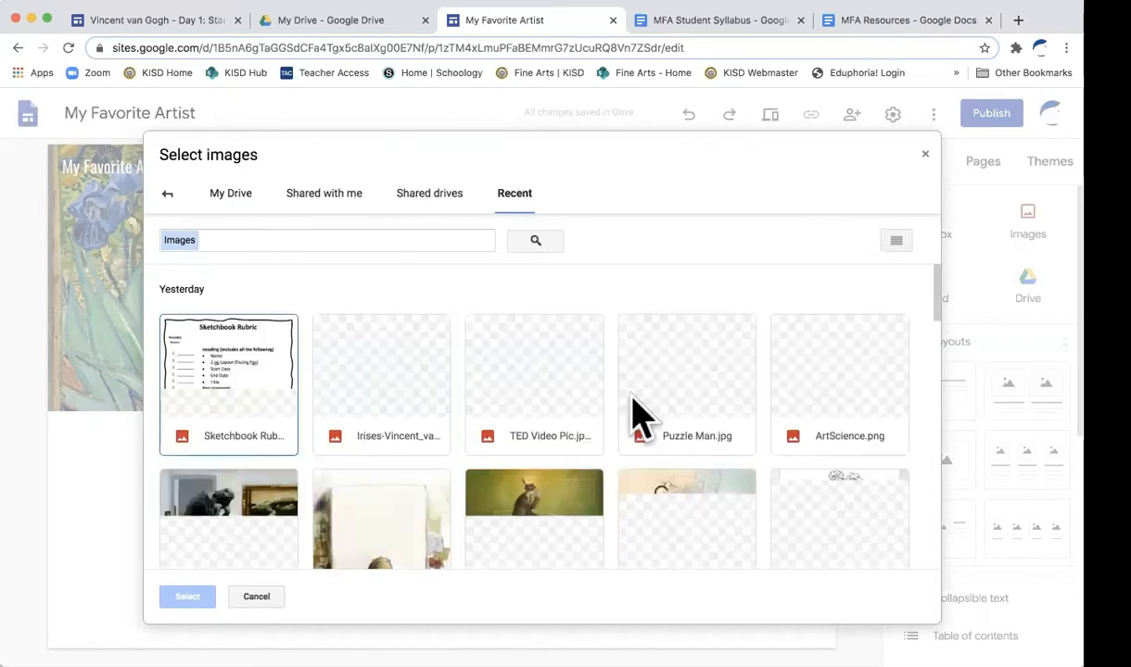
scroll(649, 458, "down", 1)
scroll(652, 468, "down", 2)
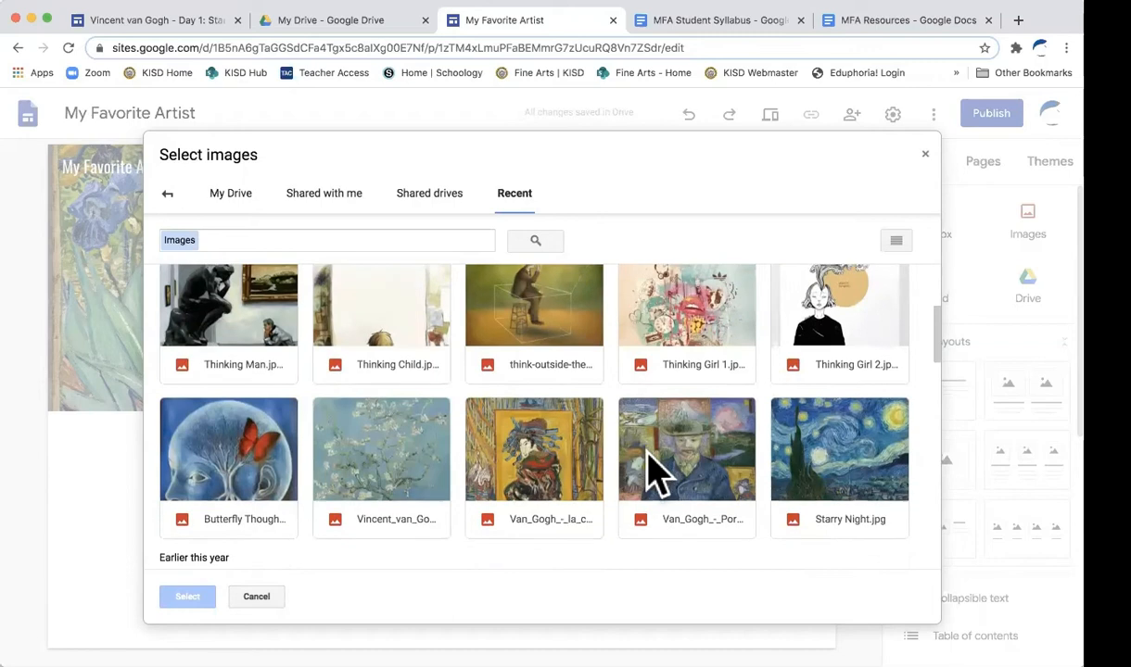
left_click(854, 454)
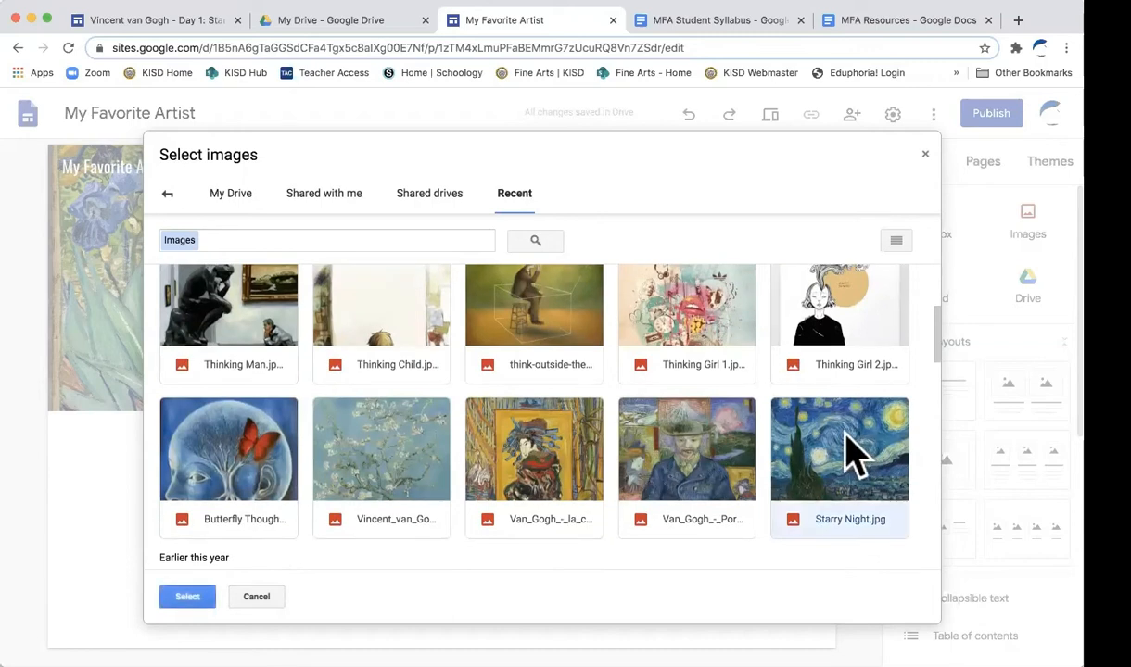
left_click(190, 598)
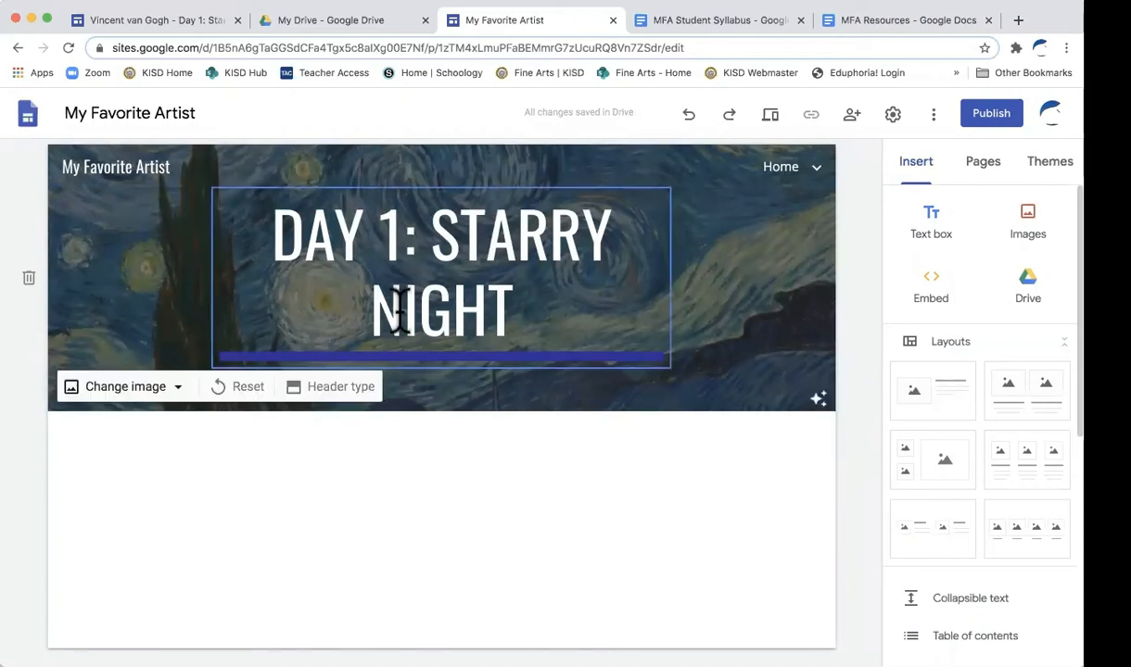
left_click(819, 398)
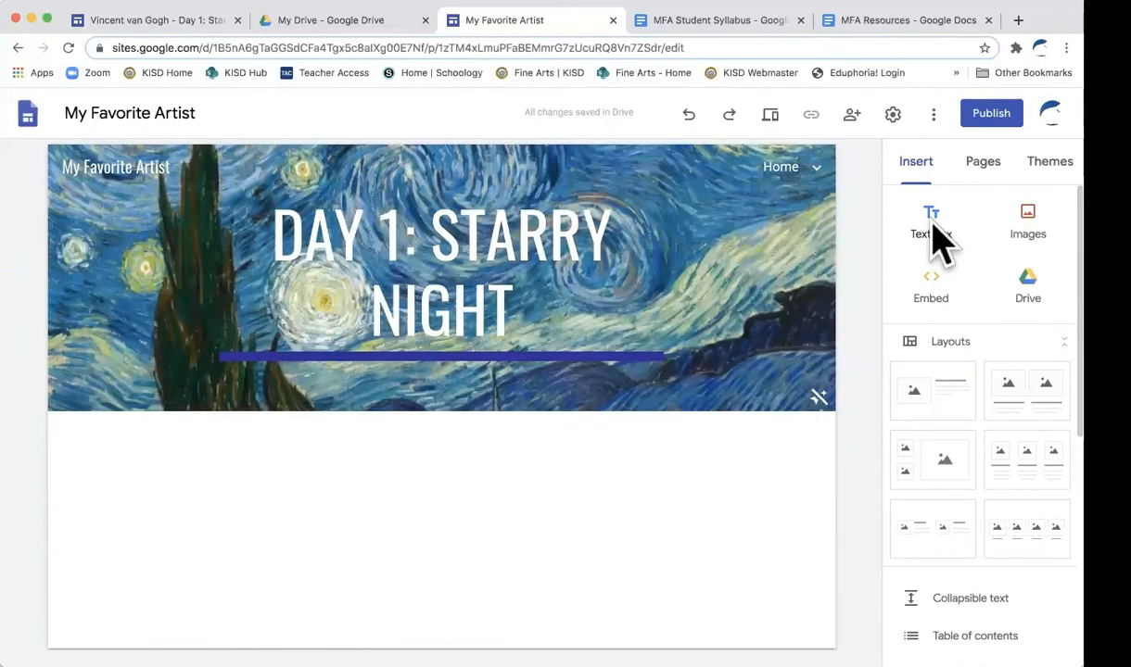
Add a text box below the Day 1 header with the "V" toggle instruction copied from MFA Resources, without trailing blank lines.
left_click(934, 232)
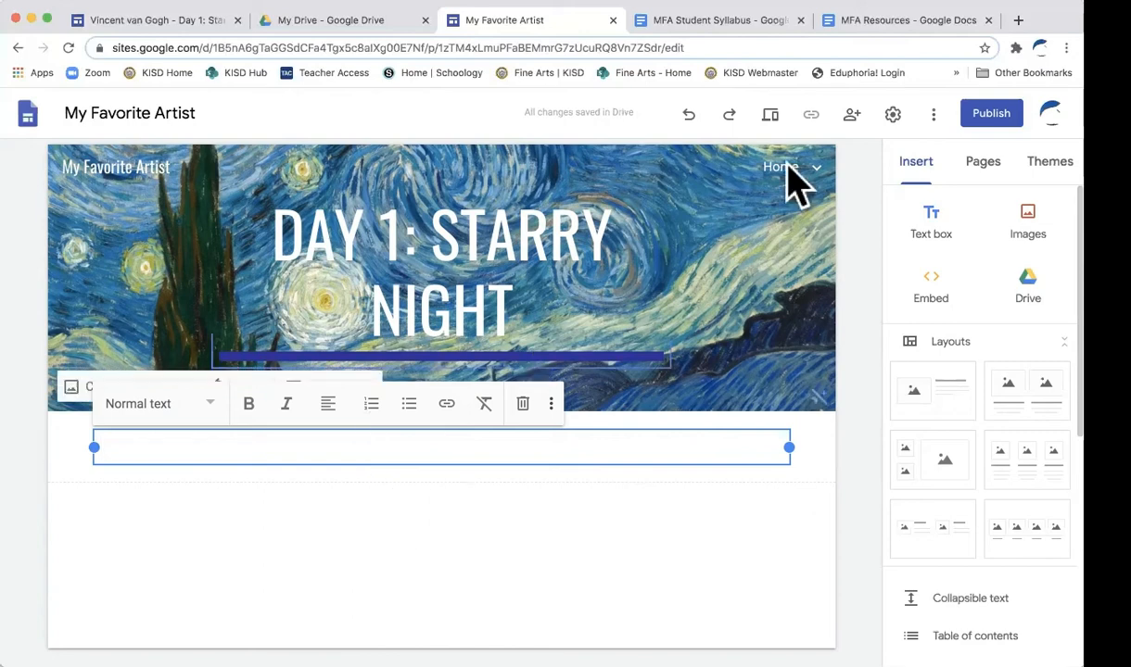
left_click(903, 22)
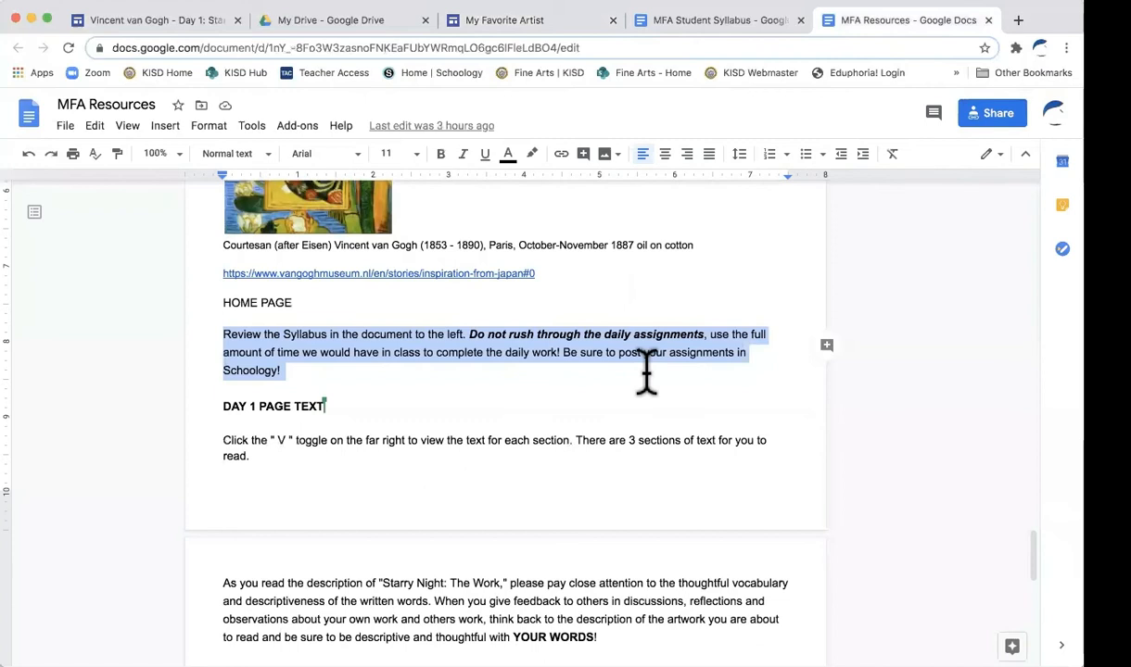
scroll(646, 371, "down", 3)
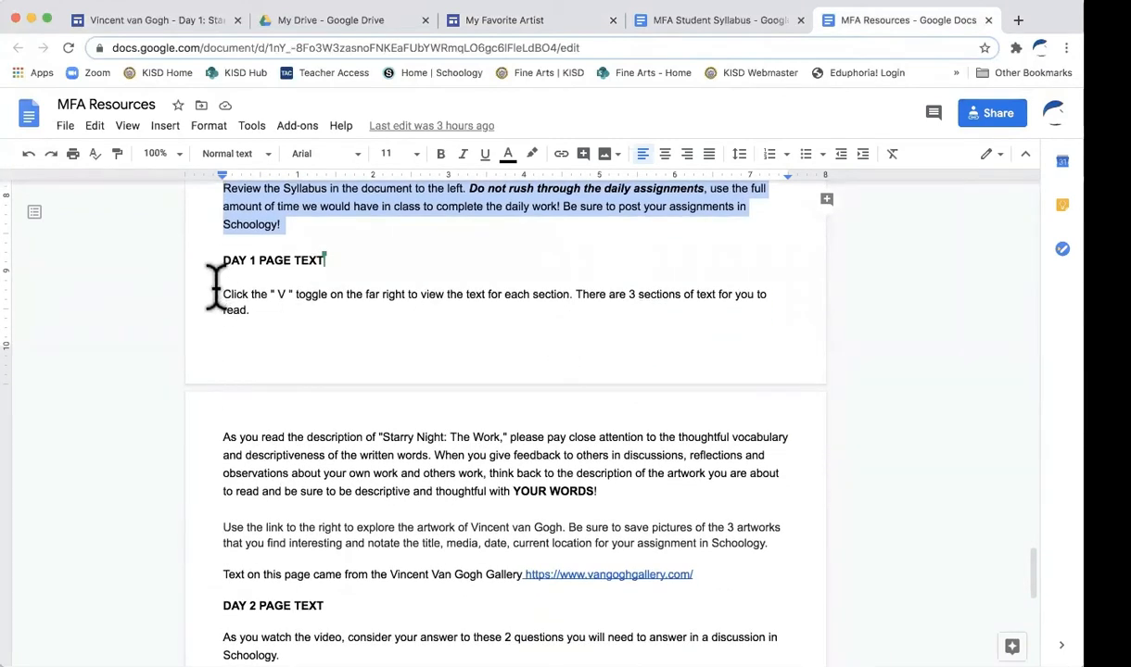
left_click_drag(214, 292, 269, 315)
key("super+c")
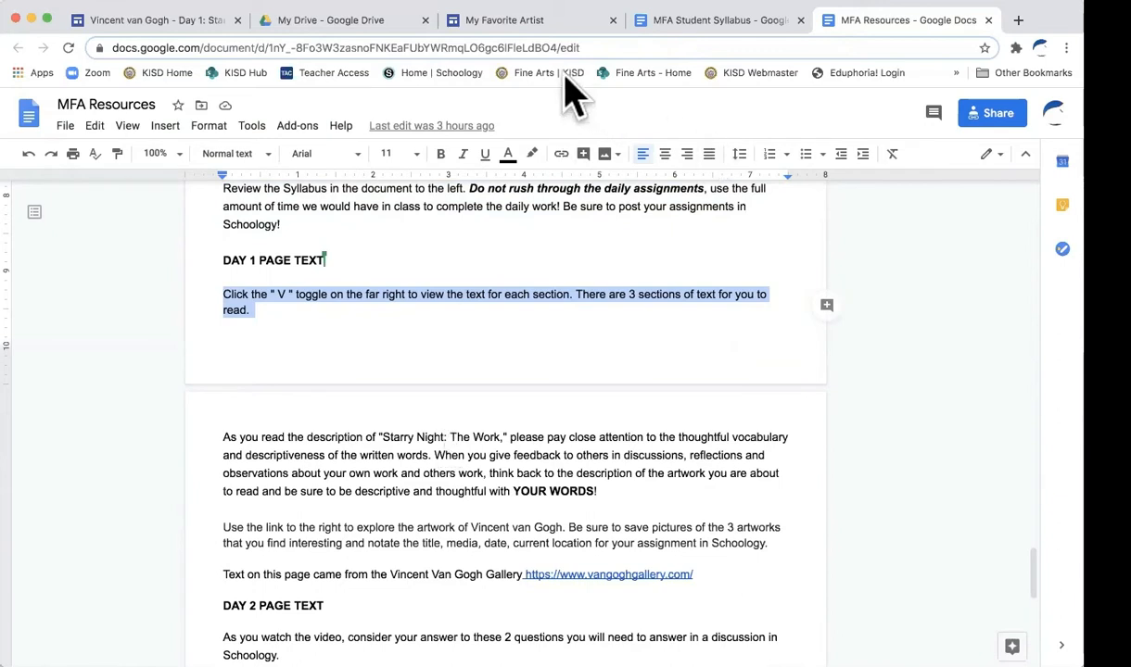
left_click(540, 26)
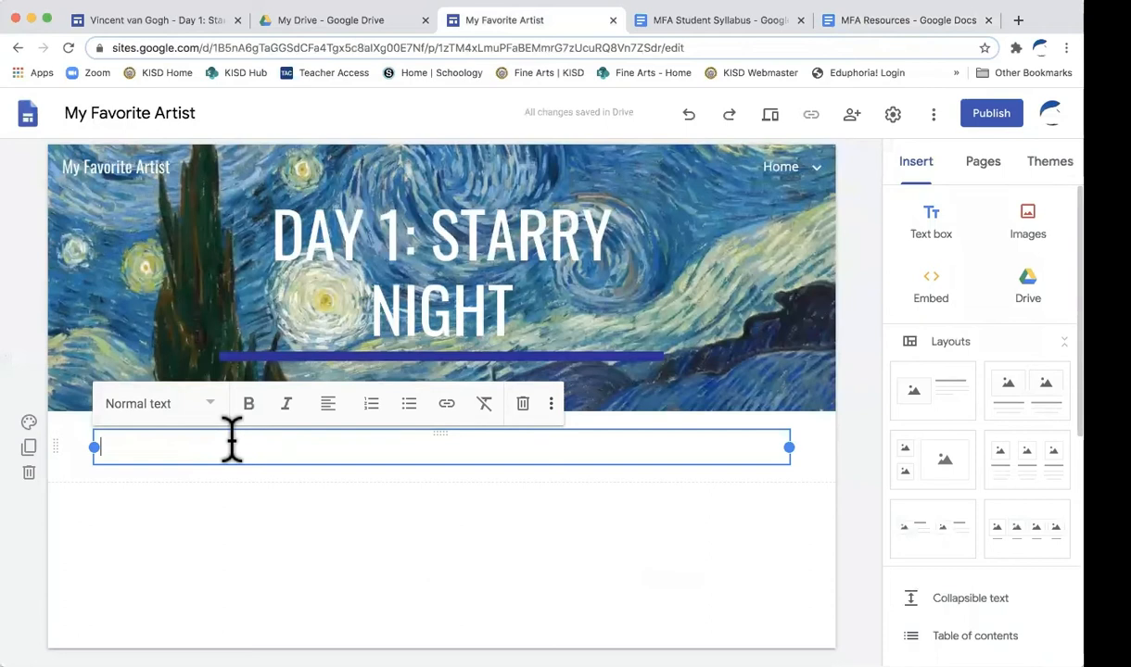
key("super+v")
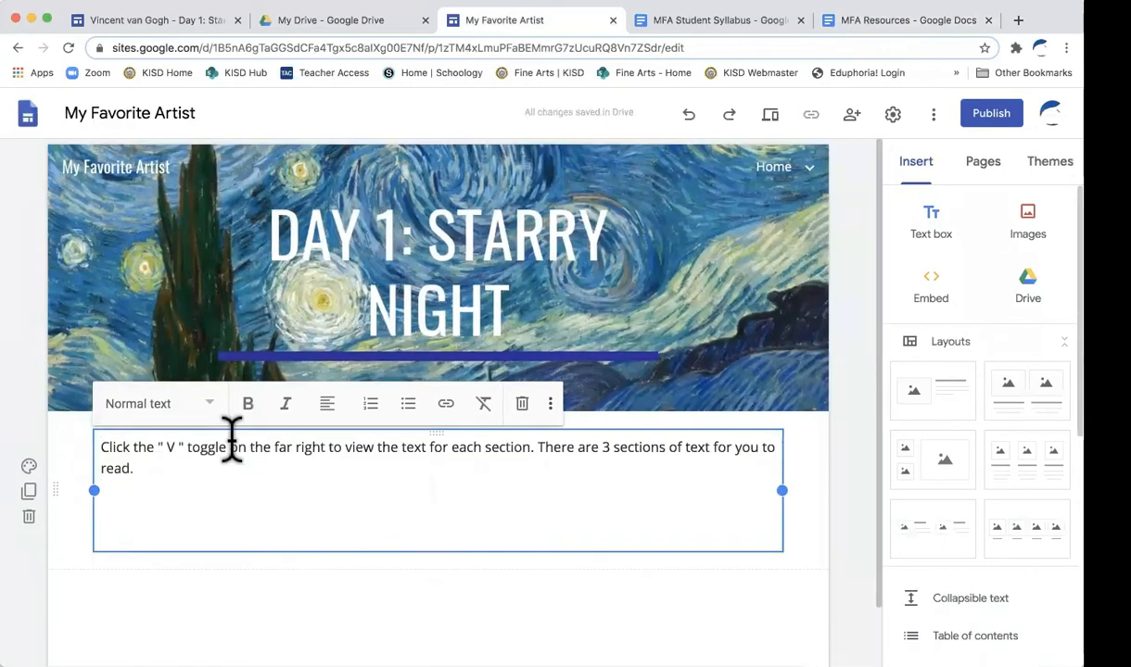
key("BackSpace")
key("BackSpace")
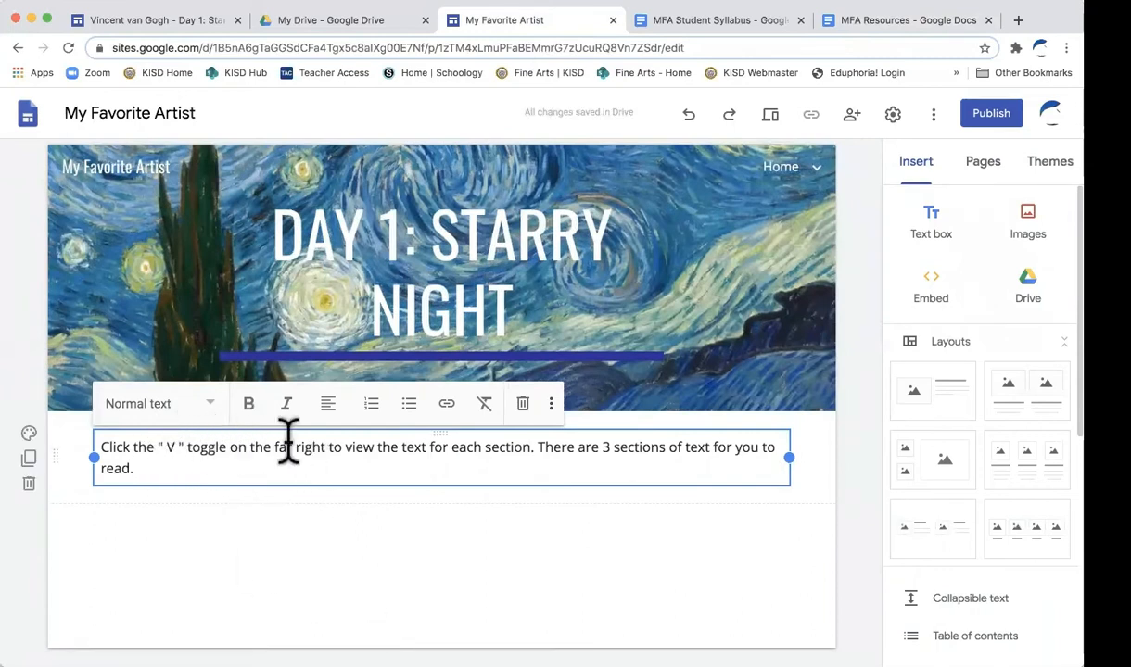
Center the "V" toggle instruction below the Day 1 header and set its text style to Subheading.
left_click(328, 403)
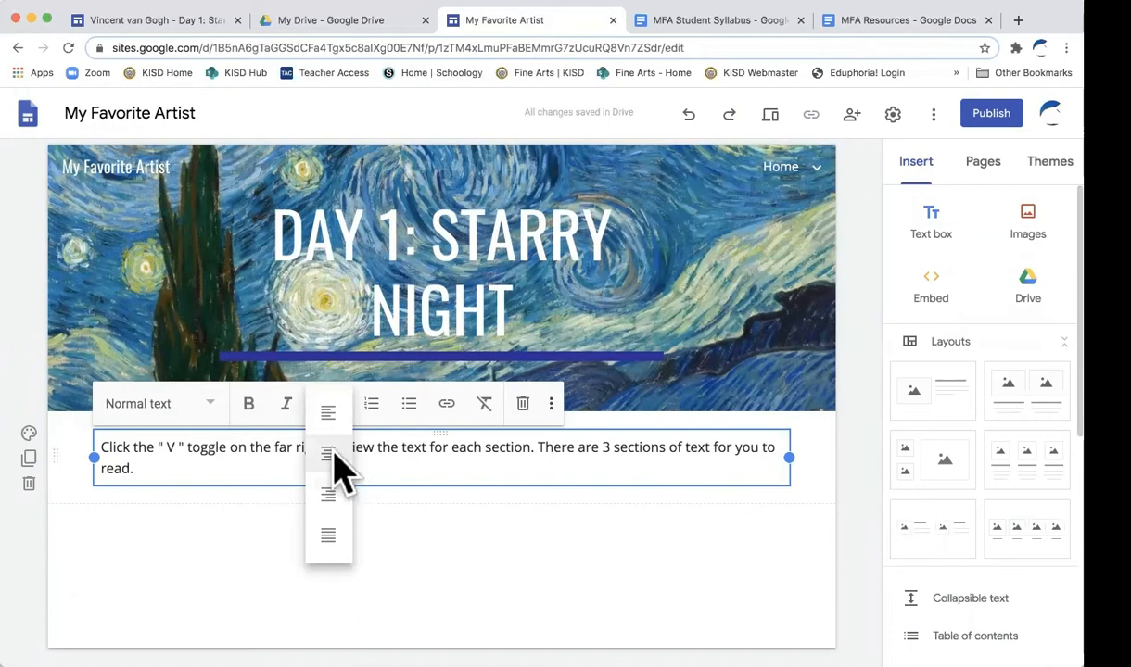
left_click(330, 458)
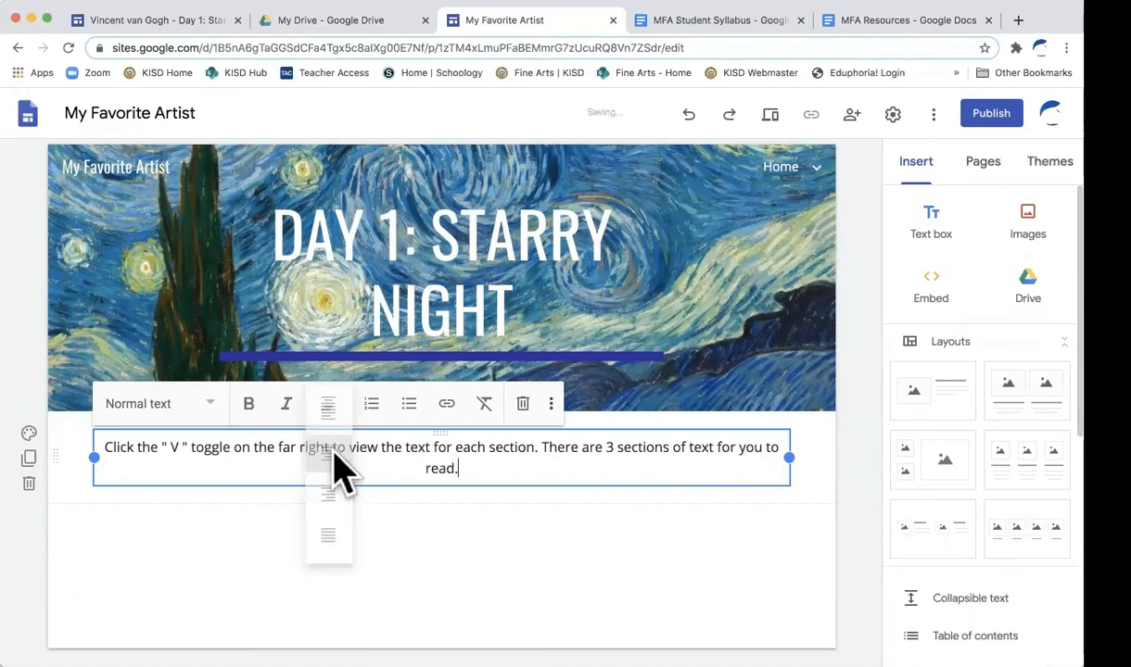
left_click(212, 405)
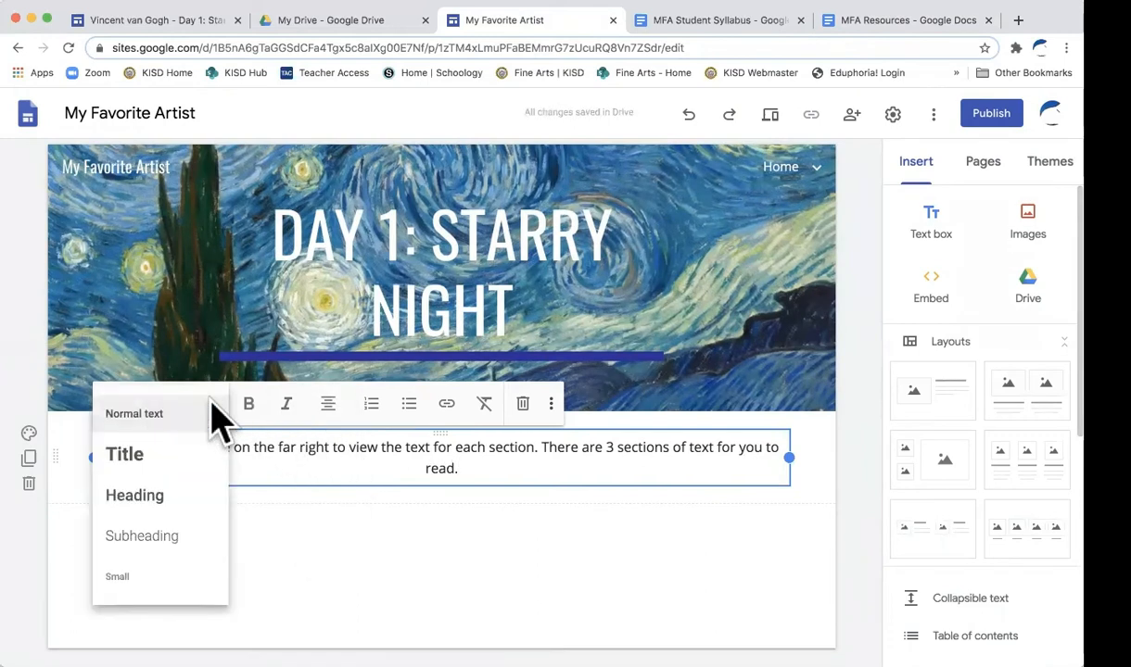
left_click(182, 537)
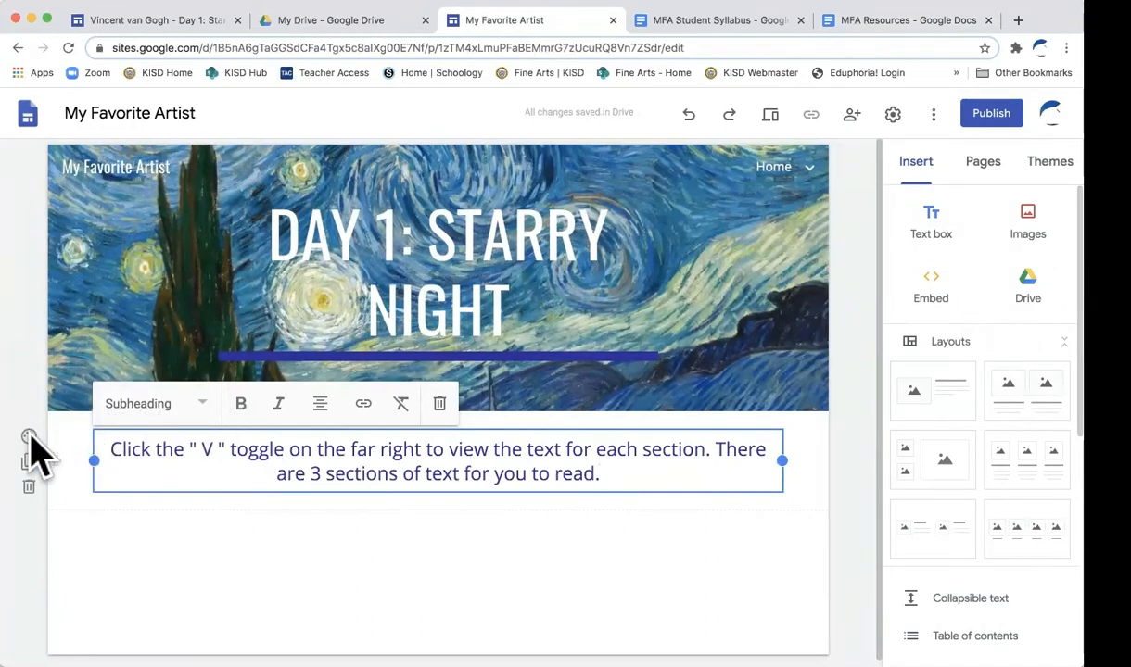
Set the background of the toggle instruction section to Emphasis 2.
left_click(30, 436)
left_click(30, 435)
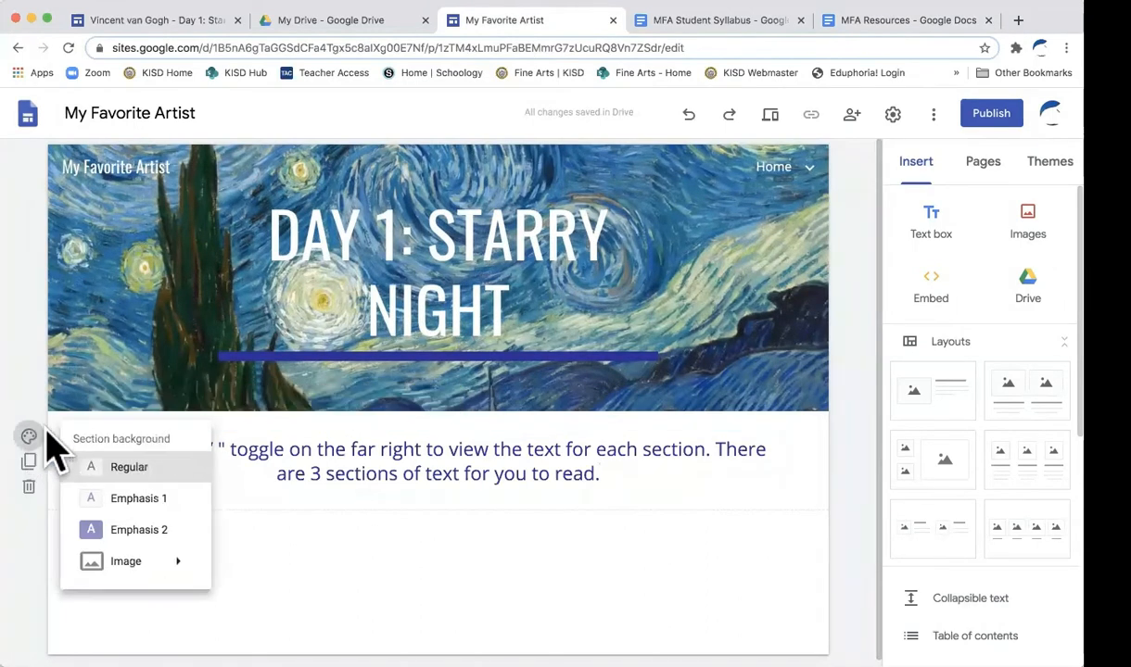
left_click(139, 532)
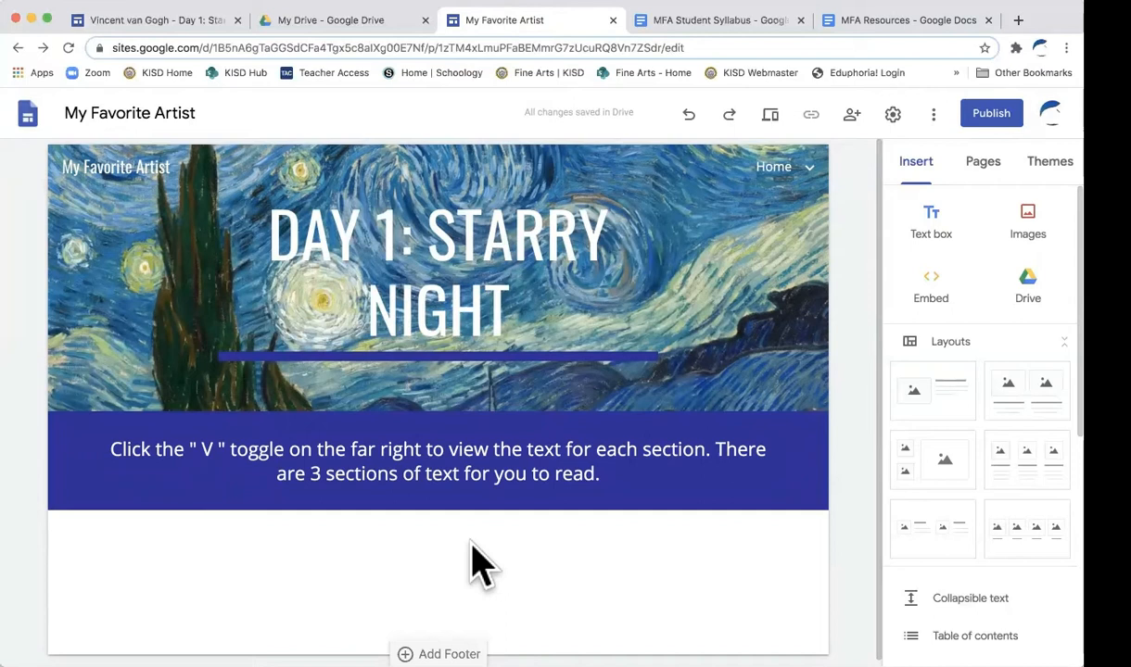
Add a collapsible text block below the toggle instruction and give it the heading "Biography".
scroll(472, 563, "down", 1)
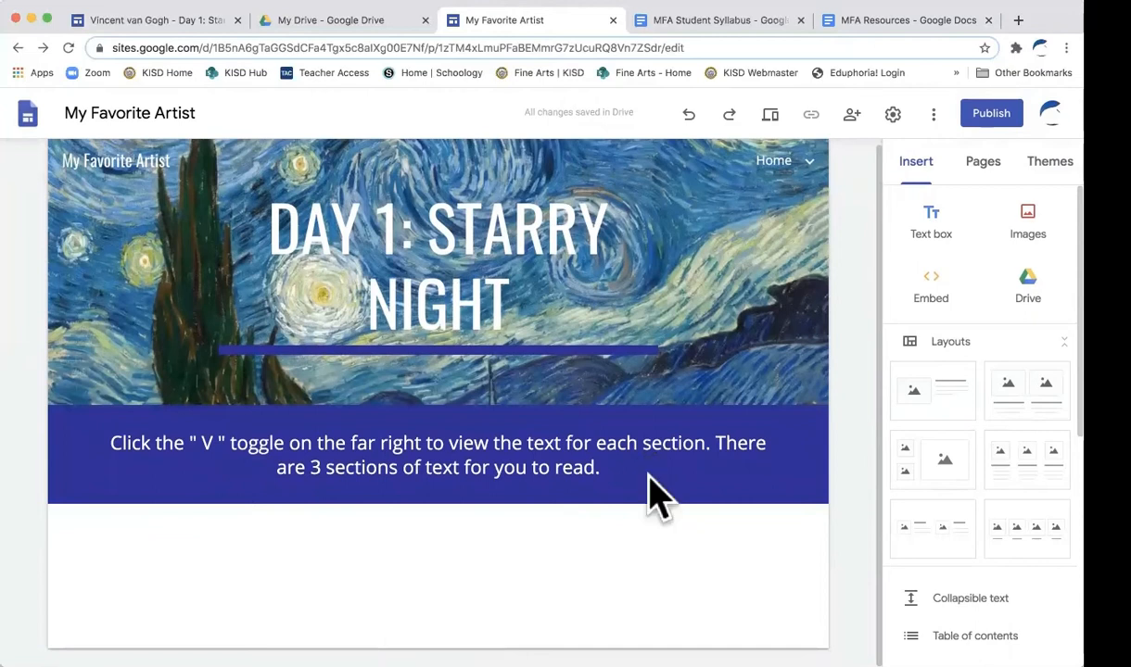
scroll(1036, 589, "down", 2)
scroll(1036, 589, "up", 2)
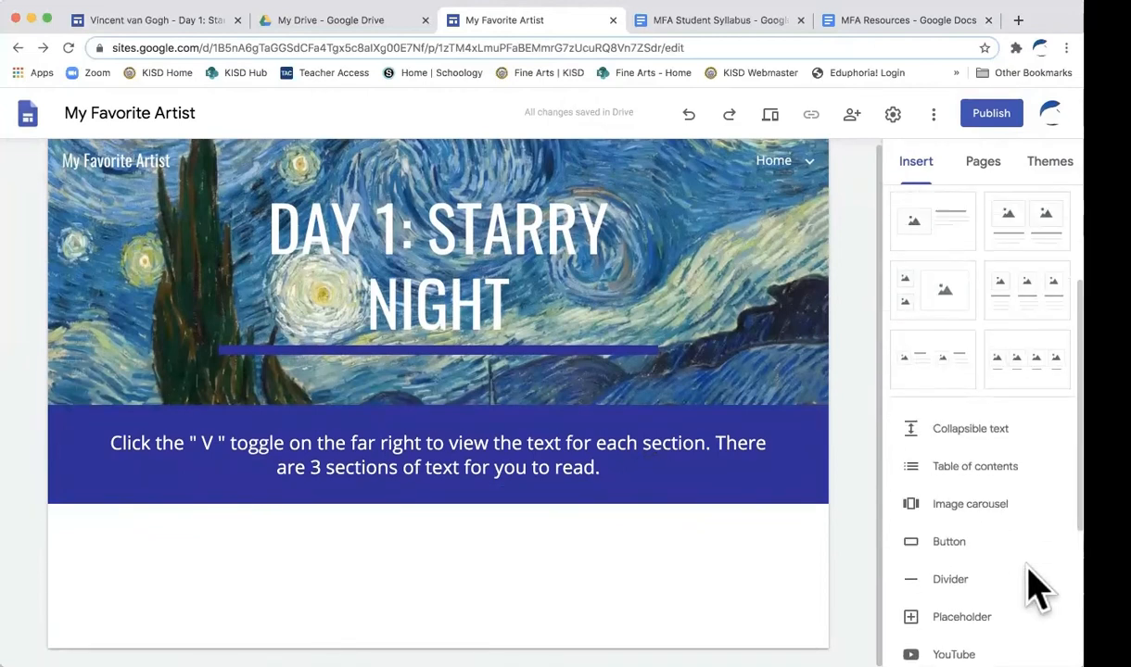
scroll(1036, 589, "down", 3)
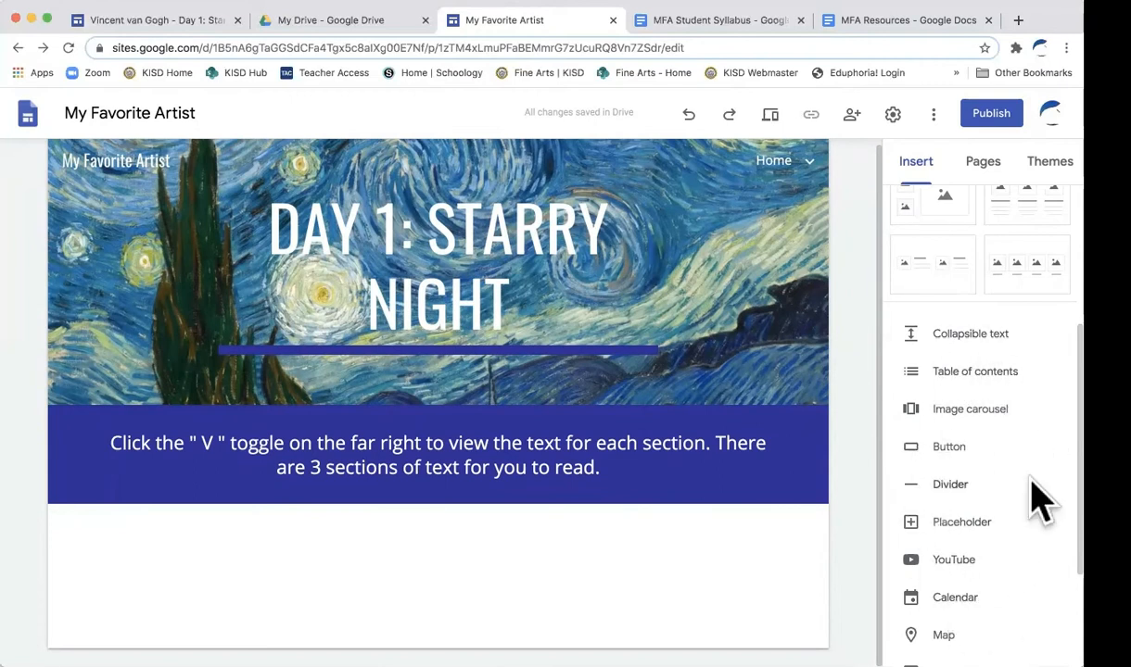
left_click(973, 339)
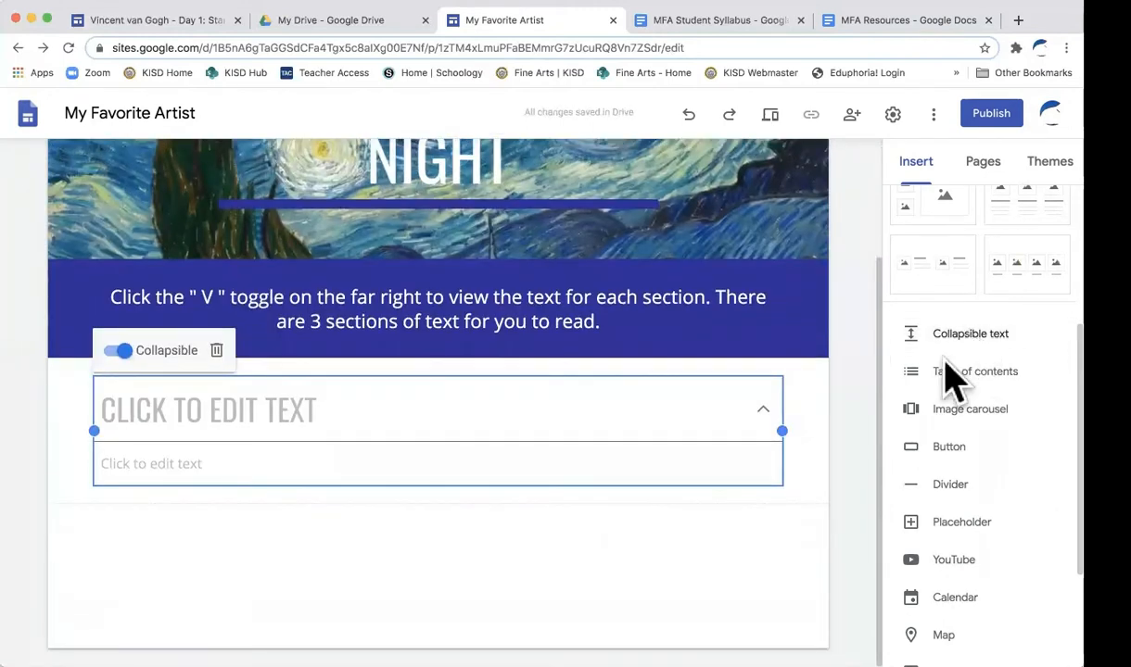
left_click(275, 409)
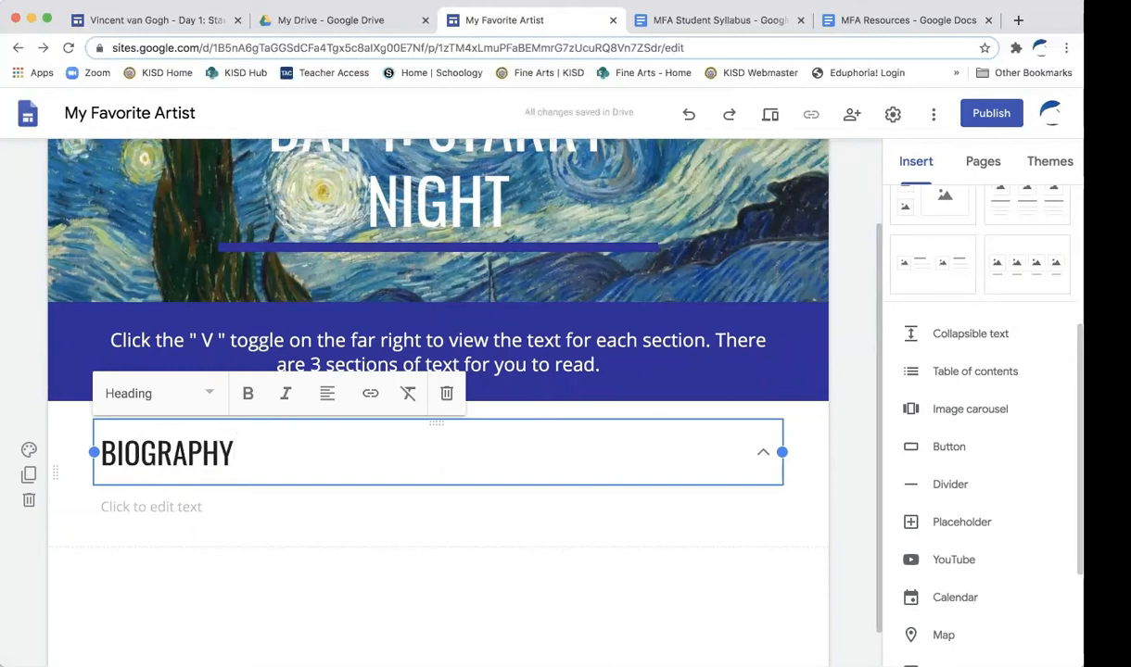
Copy the full Biography text from the MFA Resources document, from "Birth Year : 1853" through "the foundations of modern art.".
left_click(190, 508)
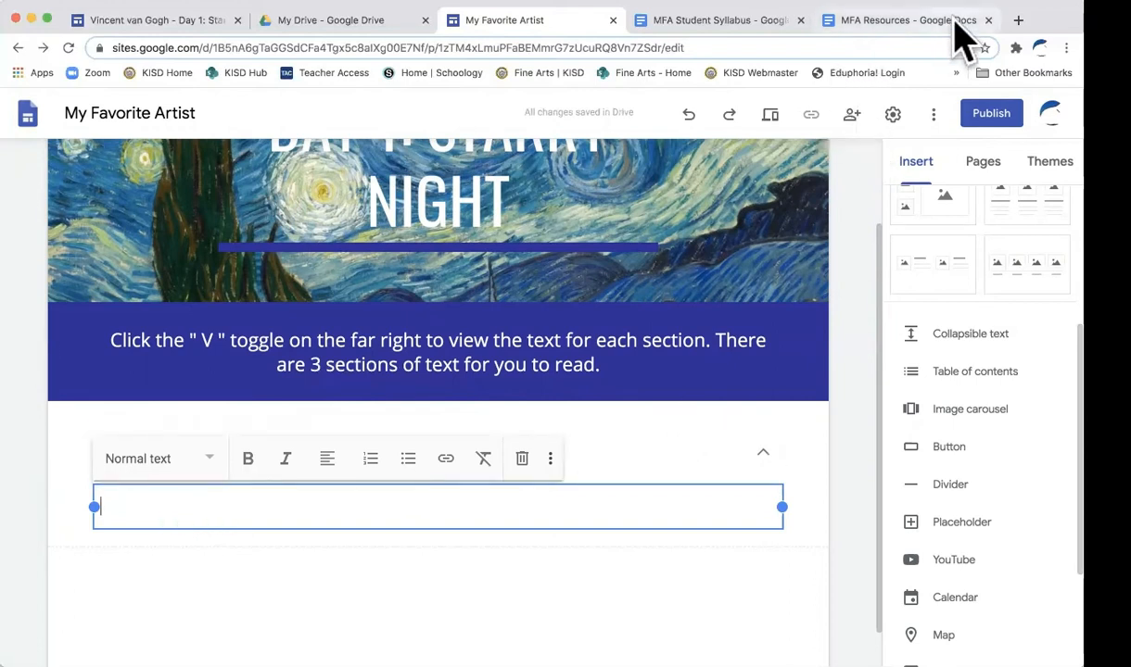
left_click(904, 20)
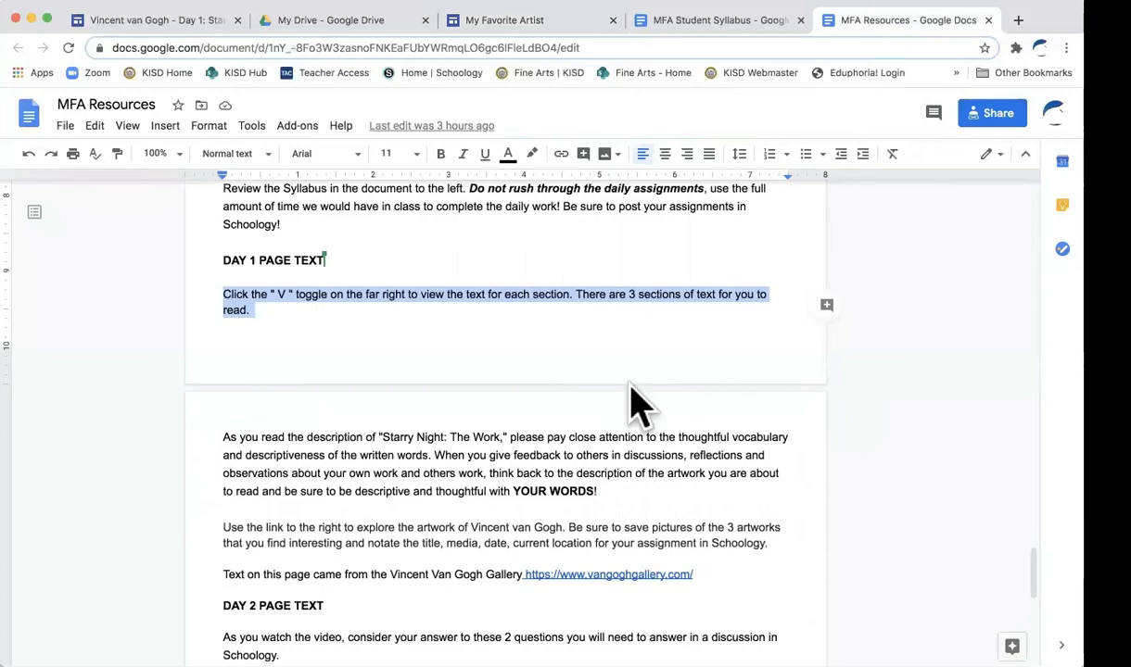
scroll(630, 390, "up", 15)
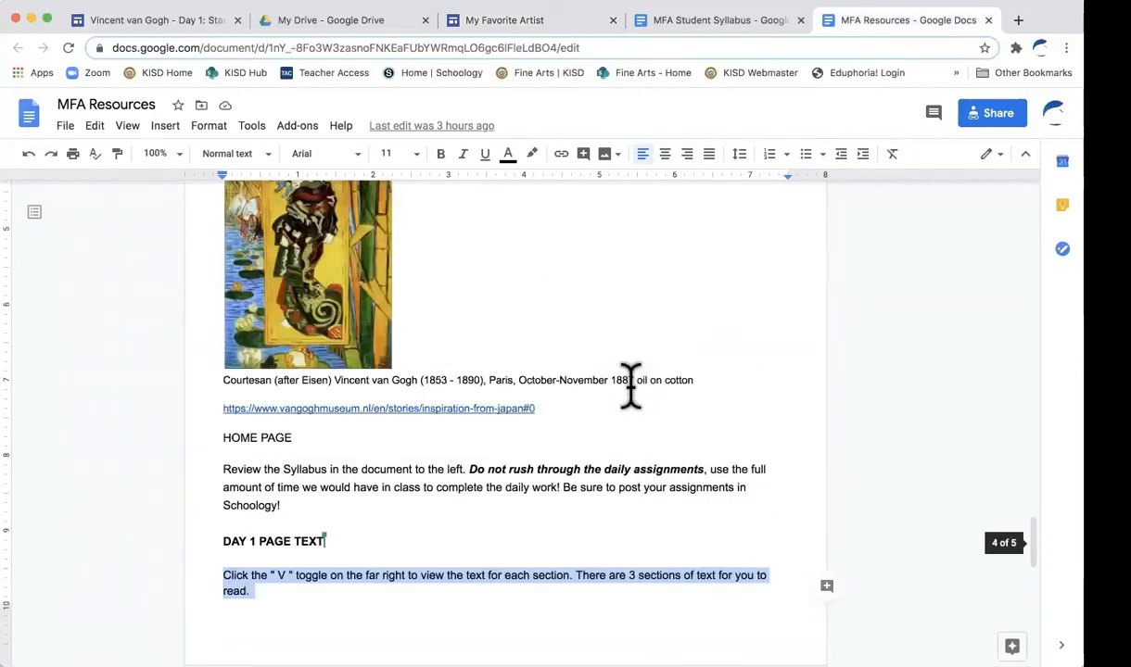
scroll(630, 385, "up", 15)
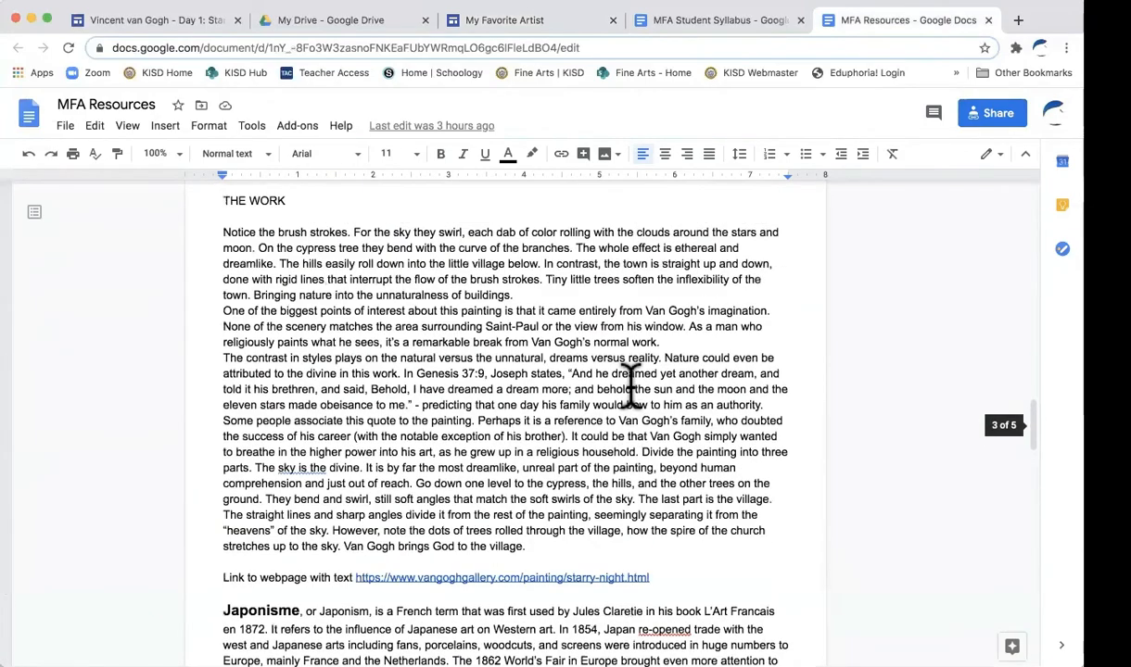
scroll(630, 384, "up", 12)
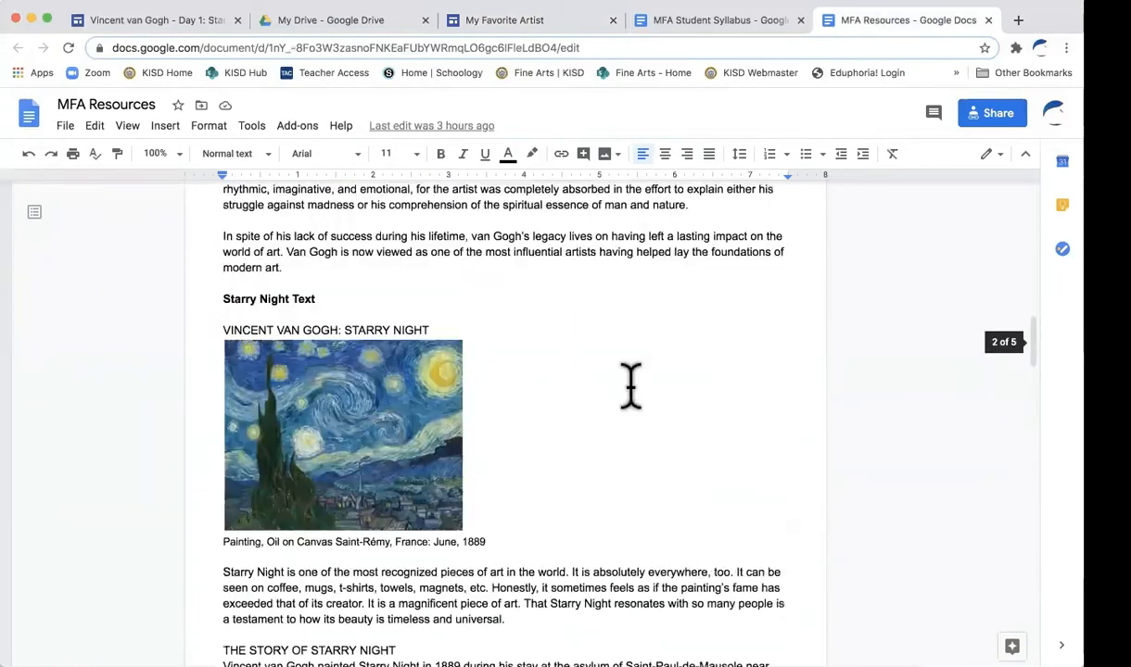
scroll(630, 385, "up", 12)
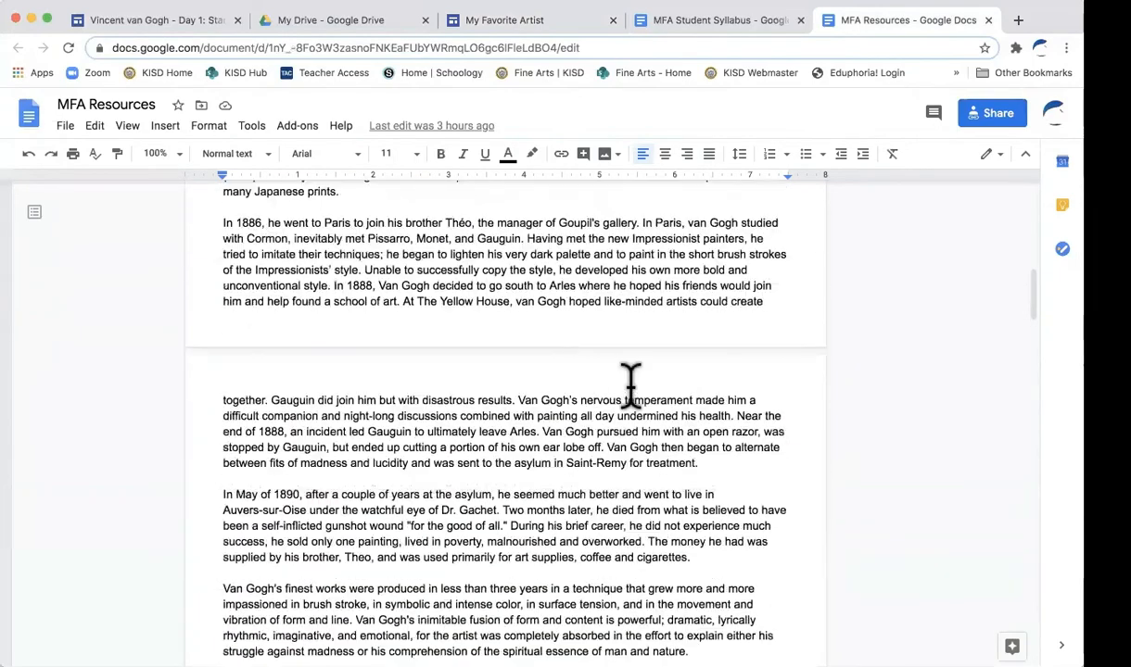
left_click(628, 380)
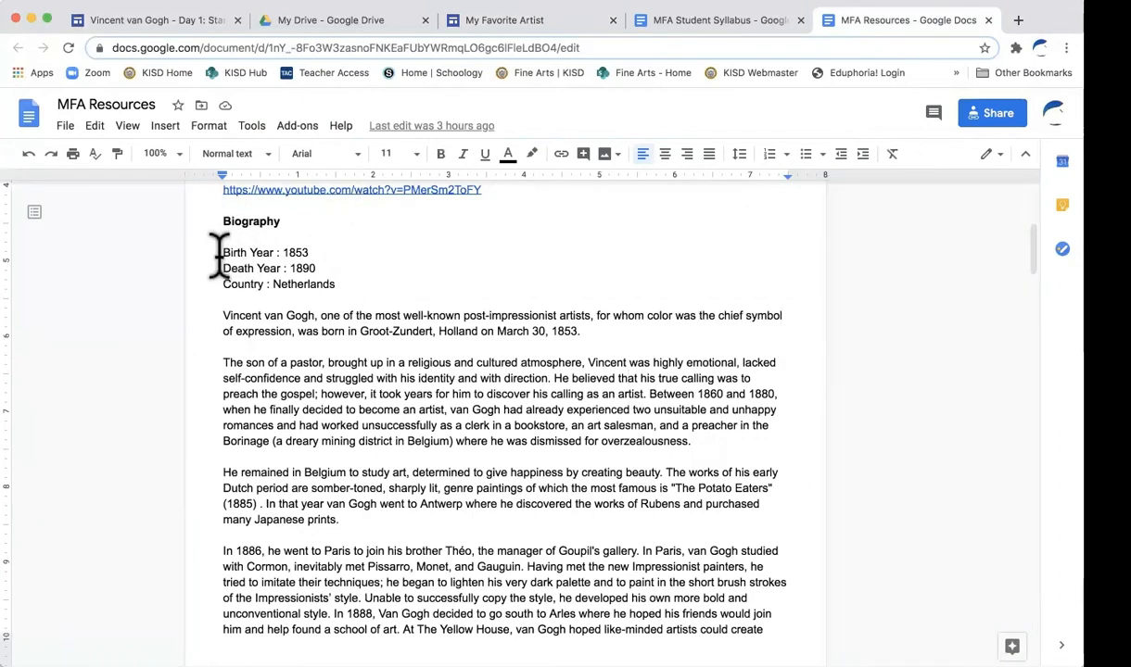
left_click_drag(223, 252, 349, 324)
scroll(348, 324, "down", 5)
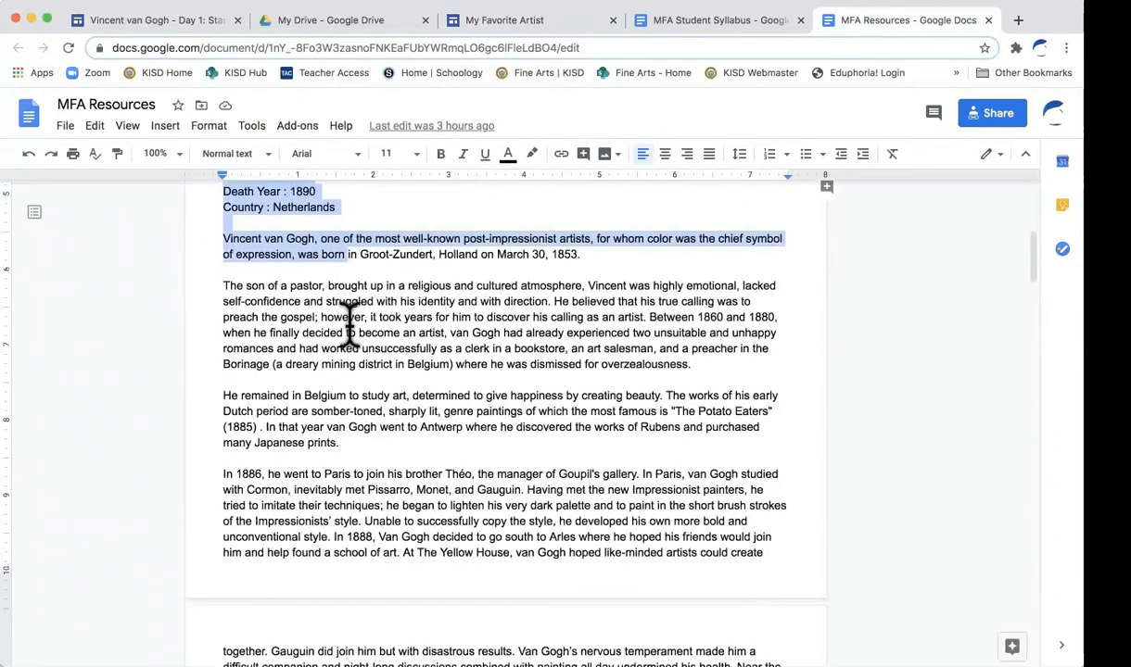
scroll(348, 323, "down", 4)
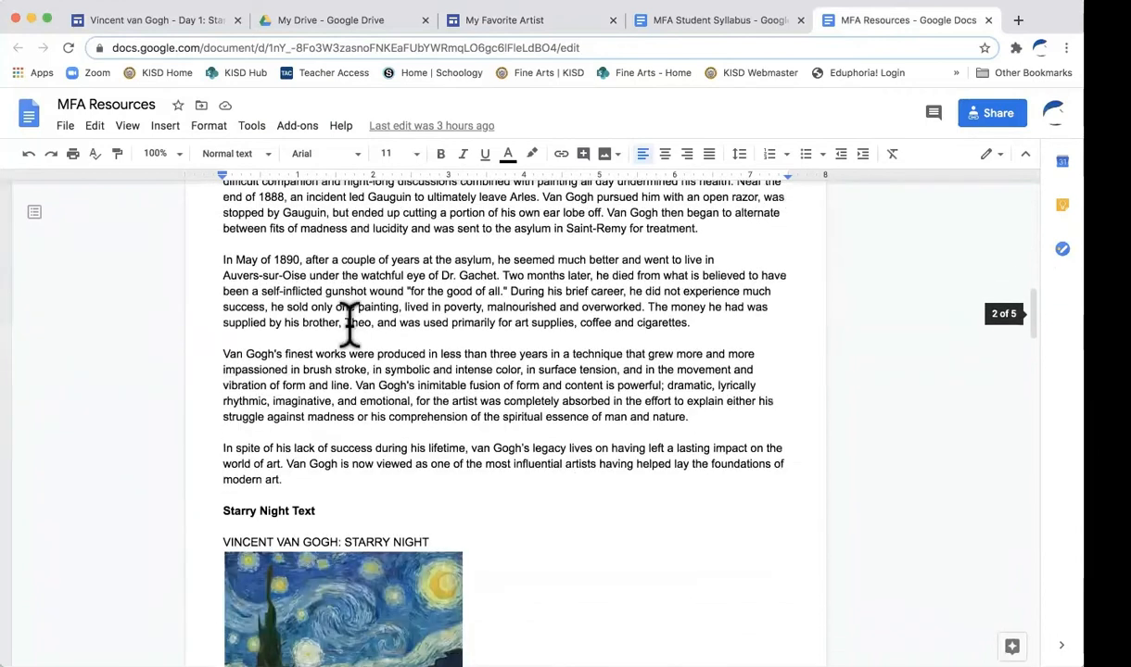
left_click(328, 430, "shift")
left_click_drag(310, 452, 293, 477)
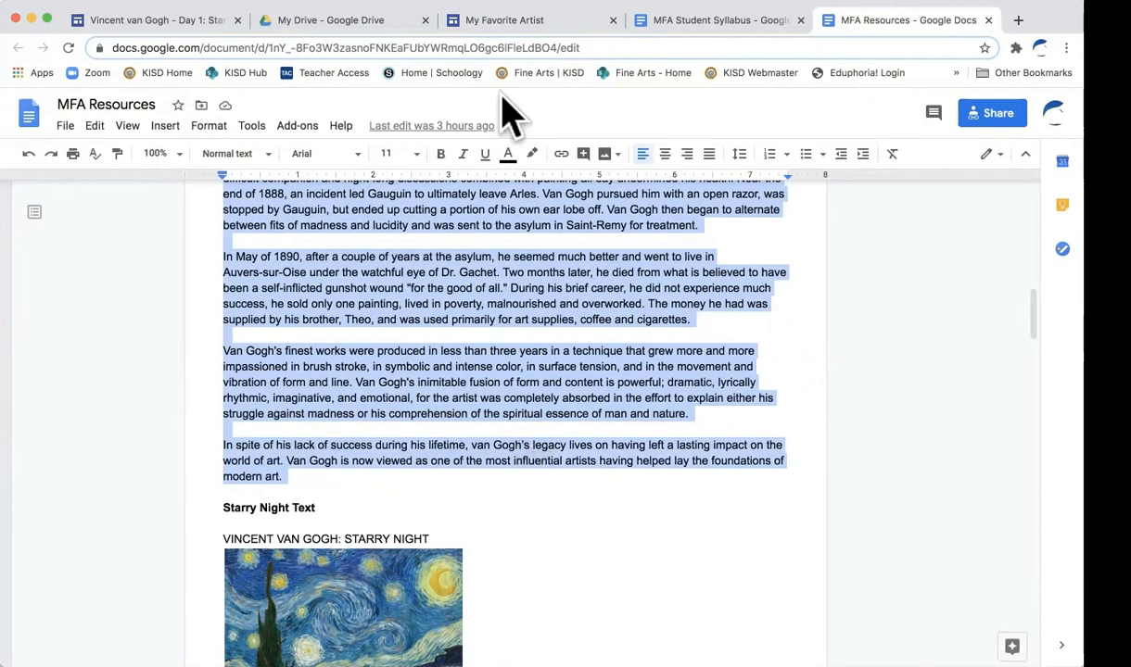
Return to the My Favorite Artist site and paste the copied text into the body of the Biography collapsible block.
left_click(532, 26)
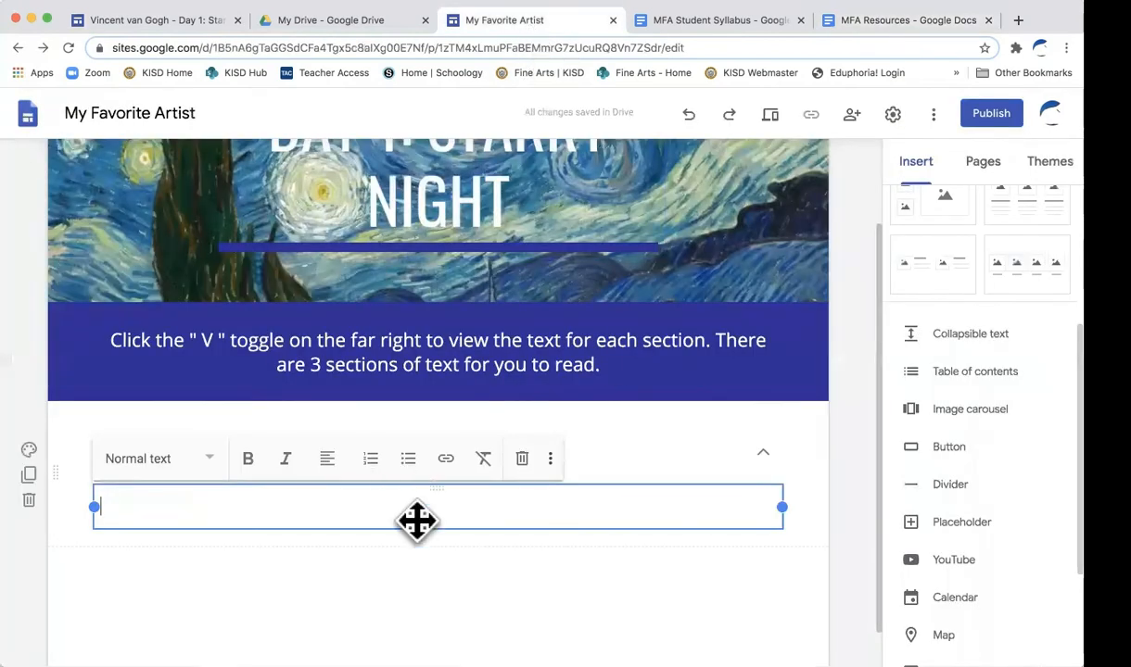
left_click(197, 607)
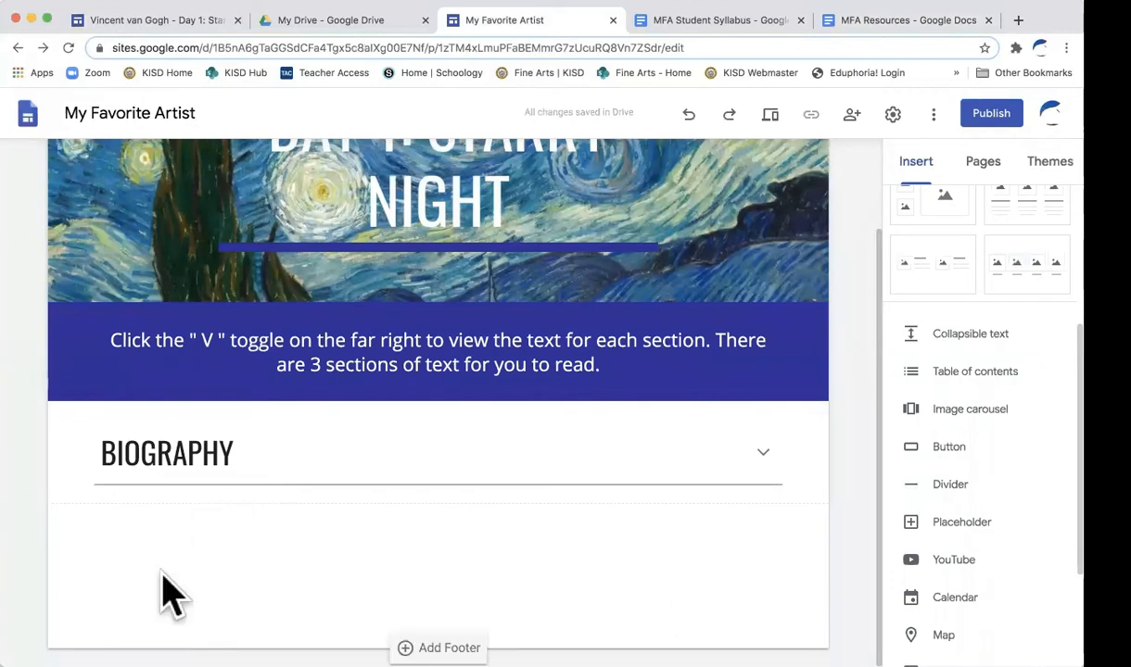
left_click(240, 452)
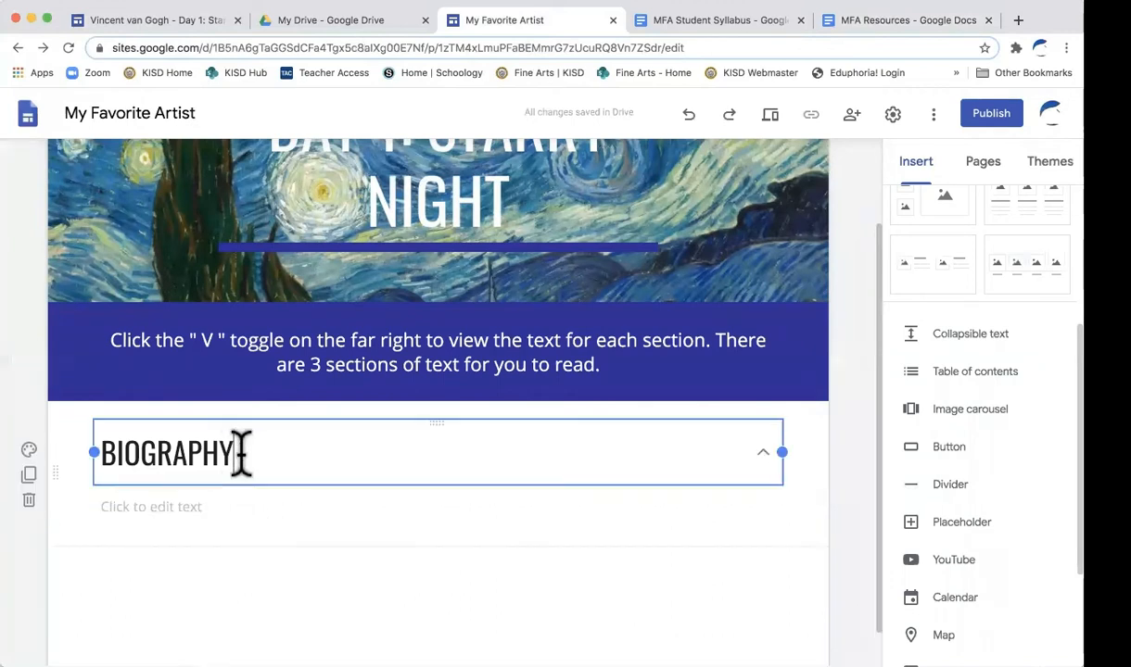
left_click(169, 502)
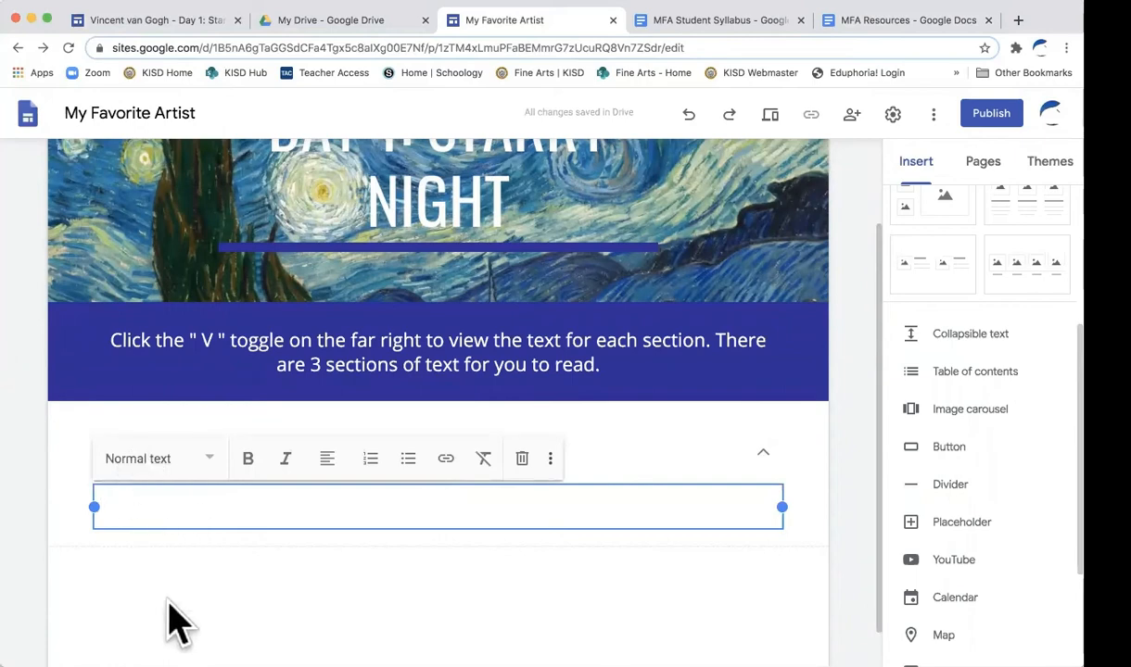
key("ctrl+v")
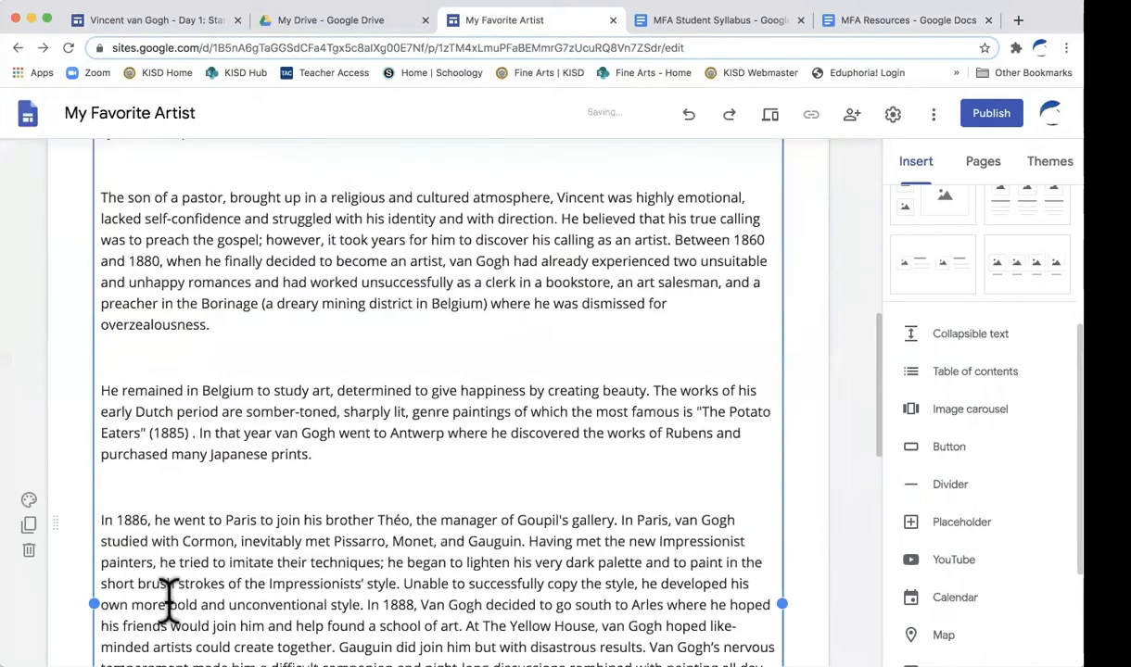
Delete the trailing blank lines after "foundations of modern art." in the Biography text.
scroll(394, 500, "up", 15)
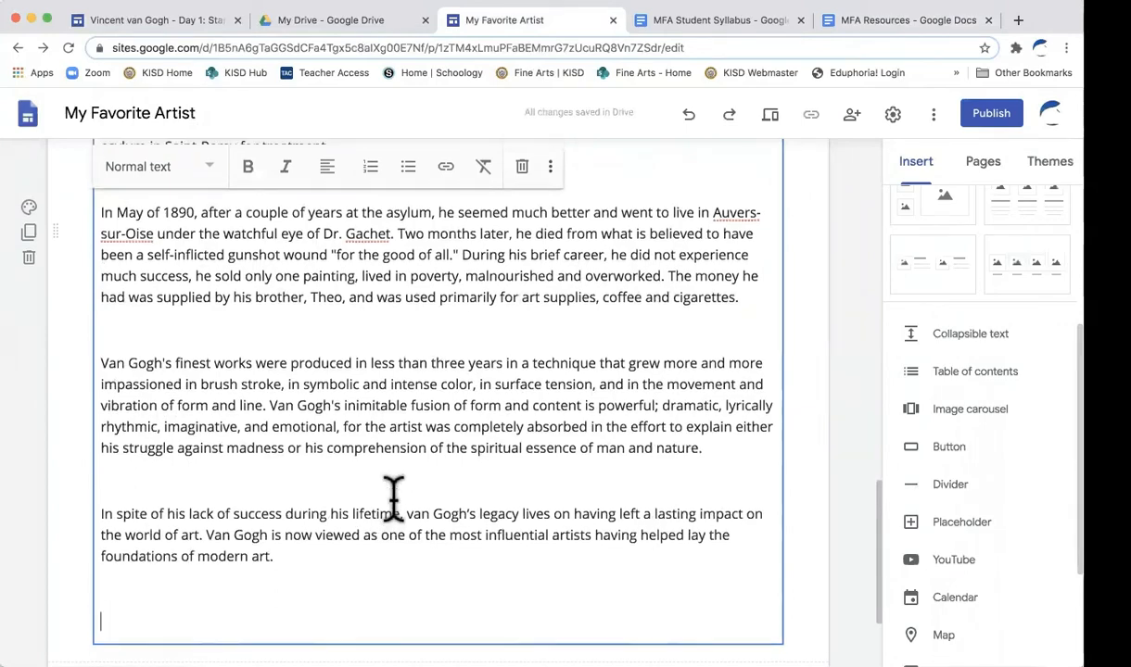
scroll(394, 501, "down", 15)
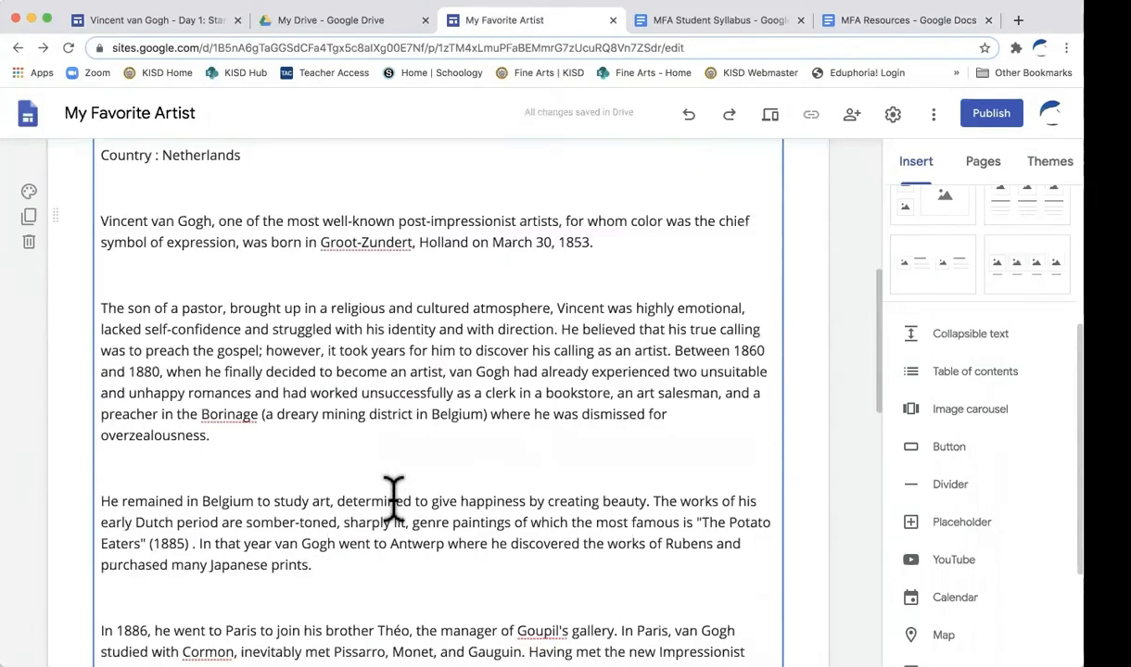
scroll(394, 500, "down", 3)
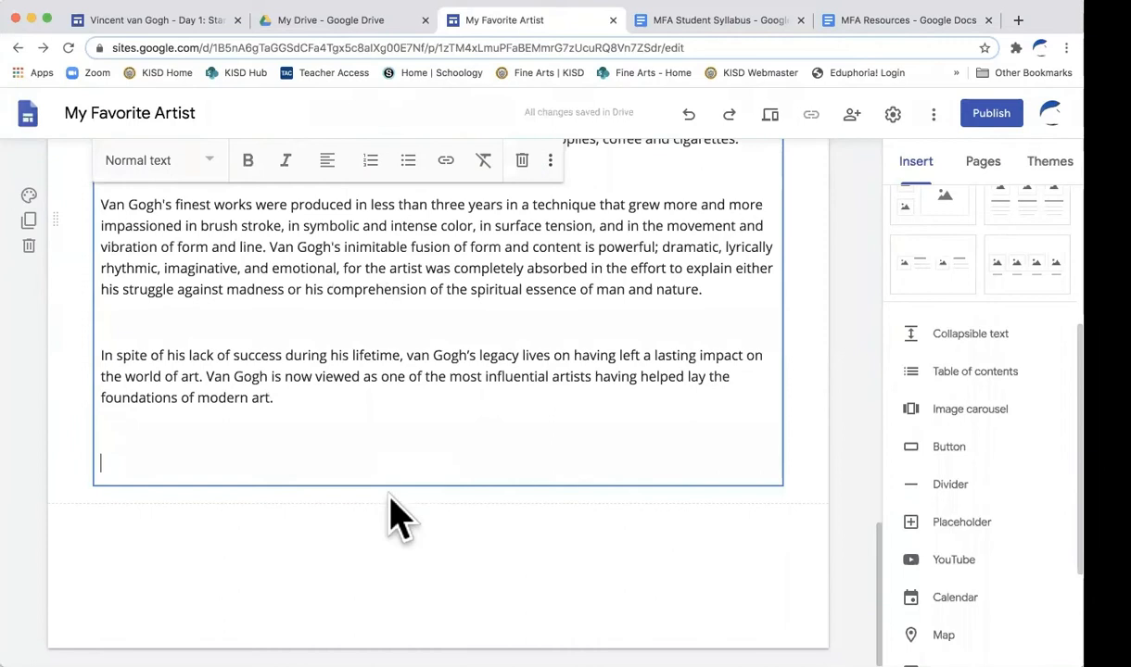
key("BackSpace")
key("BackSpace")
key("BackSpace")
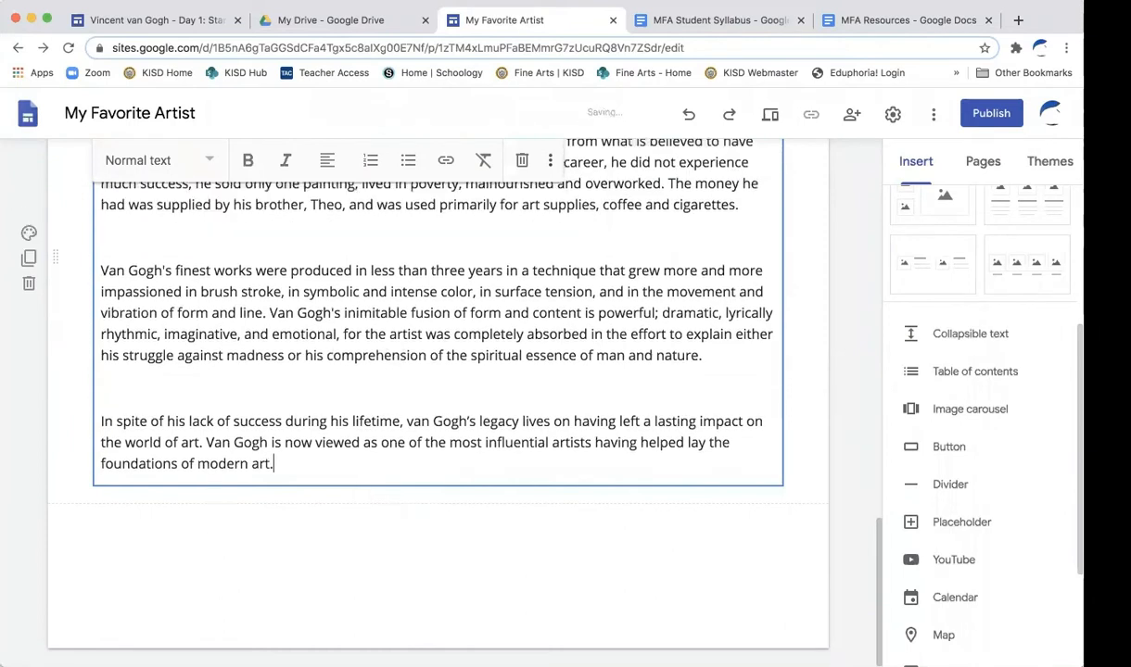
Remove the extra blank lines above the "In spite of his lack of success" and "Van Gogh's finest works" paragraphs.
left_click(102, 421)
key("BackSpace")
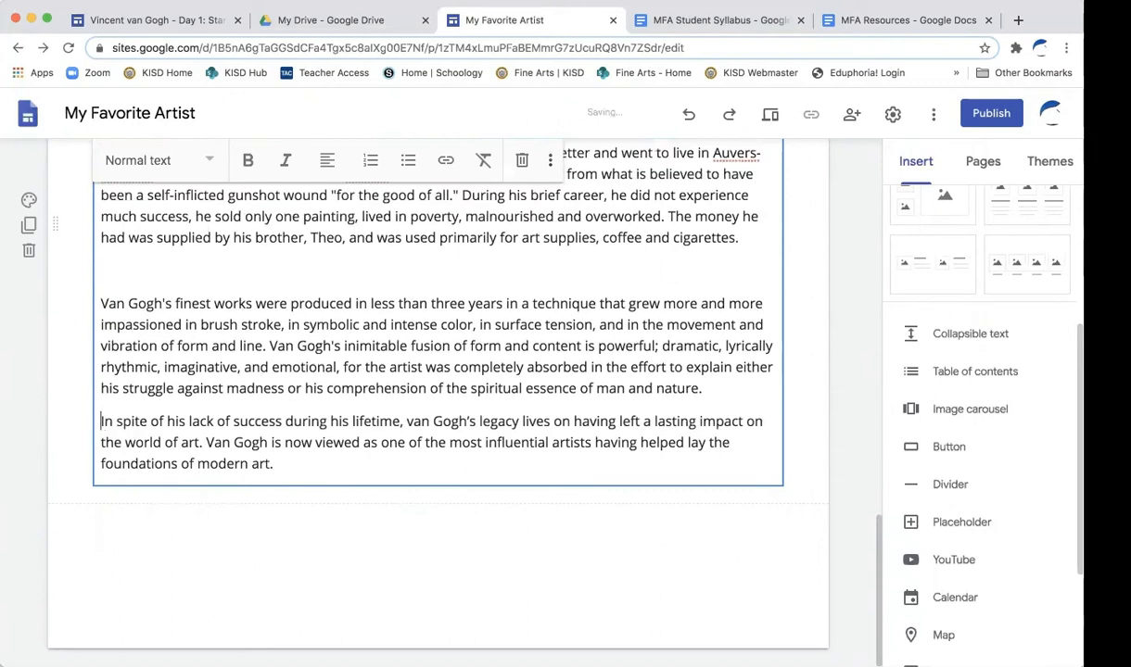
left_click(102, 303)
key("BackSpace")
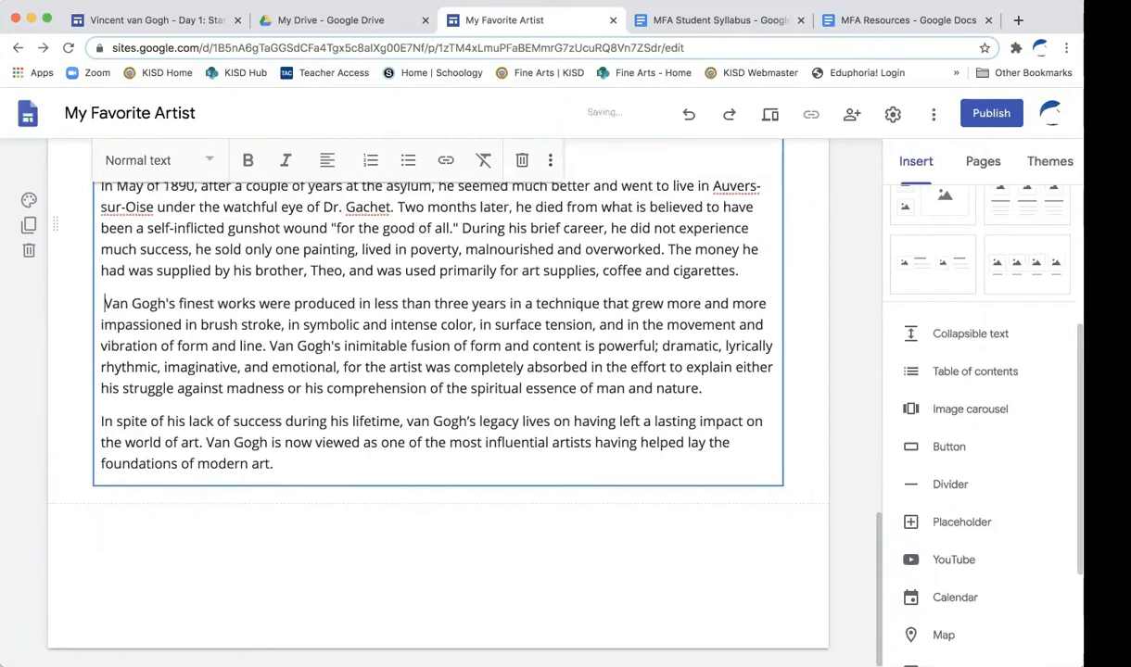
scroll(192, 271, "up", 2)
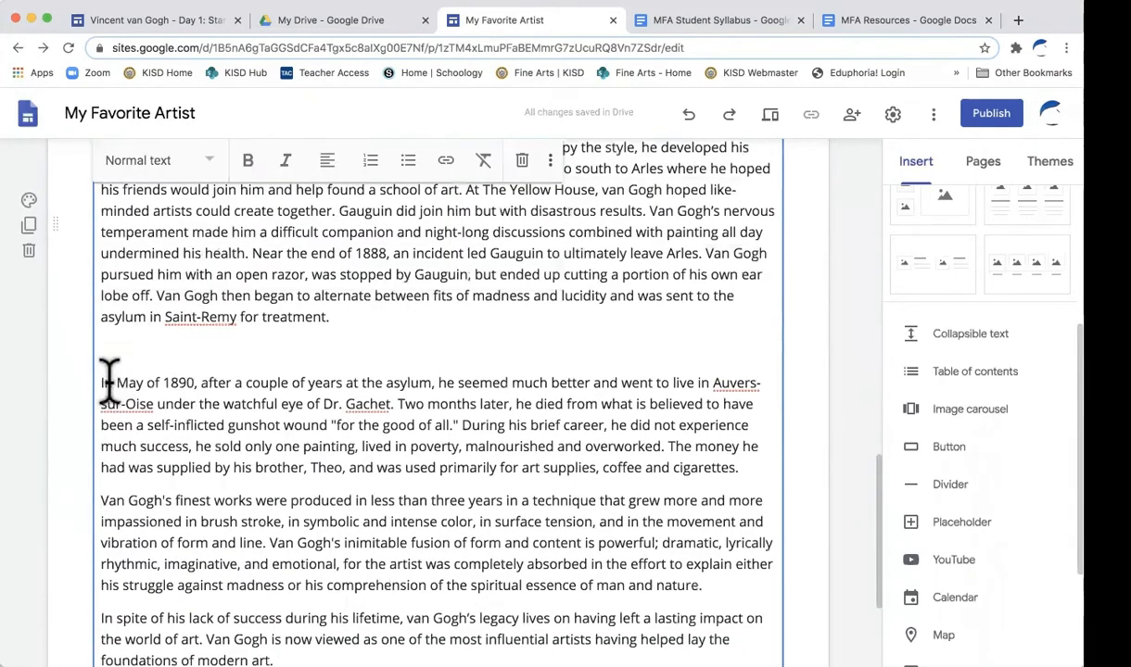
Remove the blank lines above the biography paragraphs starting "In May of 1890", "In 1886" and "He remained in Belgium".
key("BackSpace")
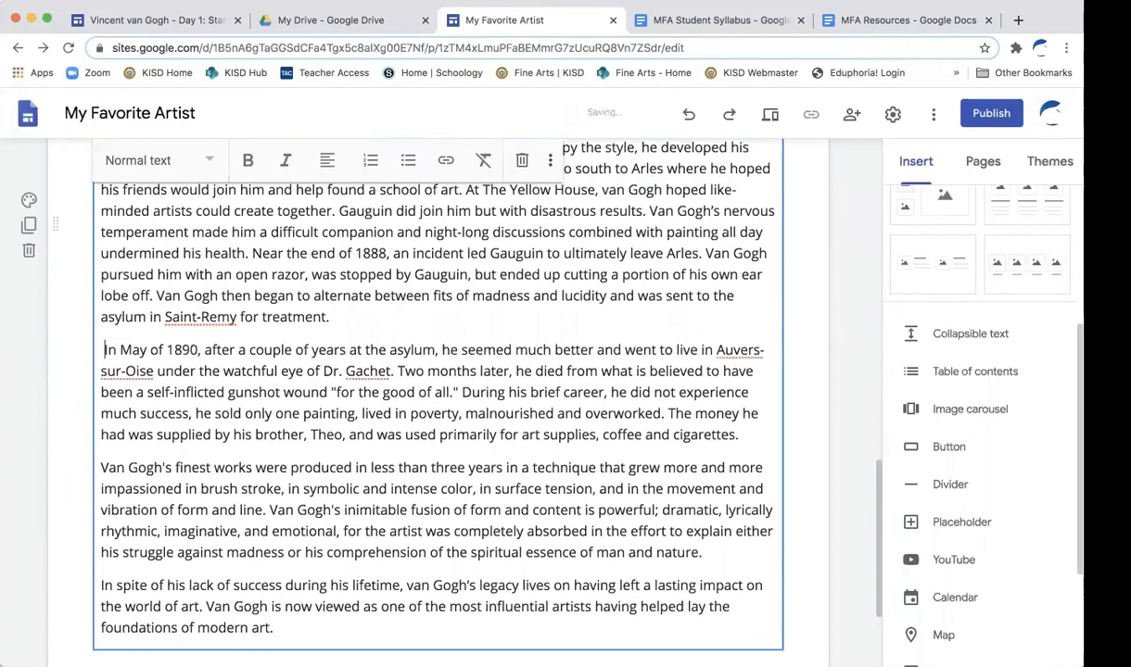
scroll(203, 330, "up", 2)
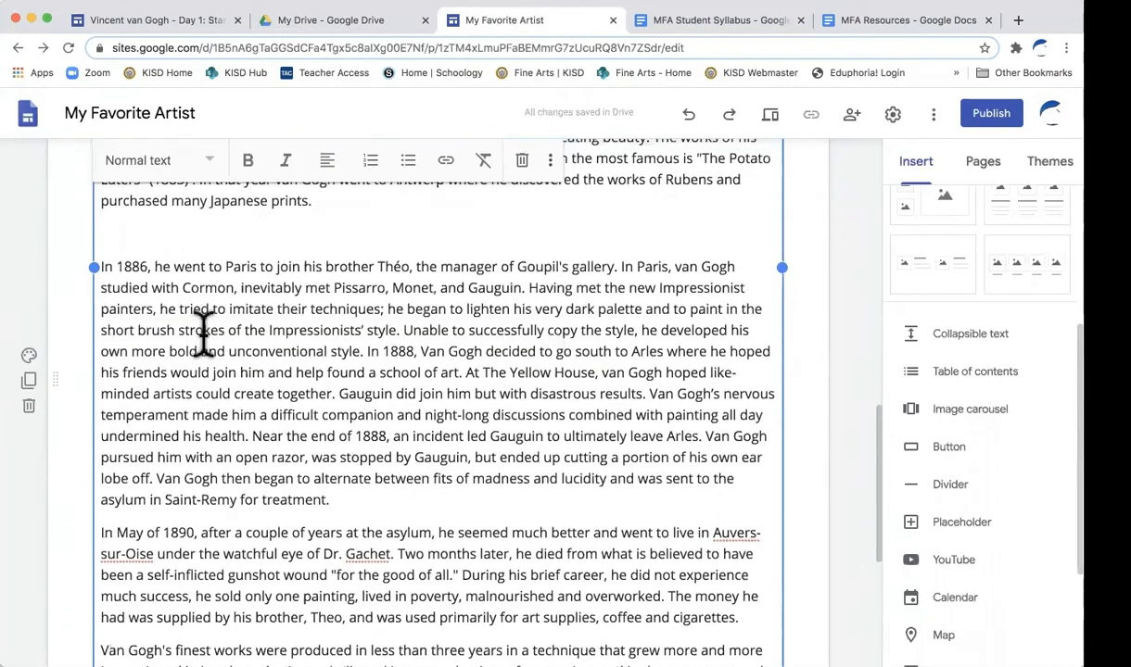
left_click(102, 266)
key("BackSpace")
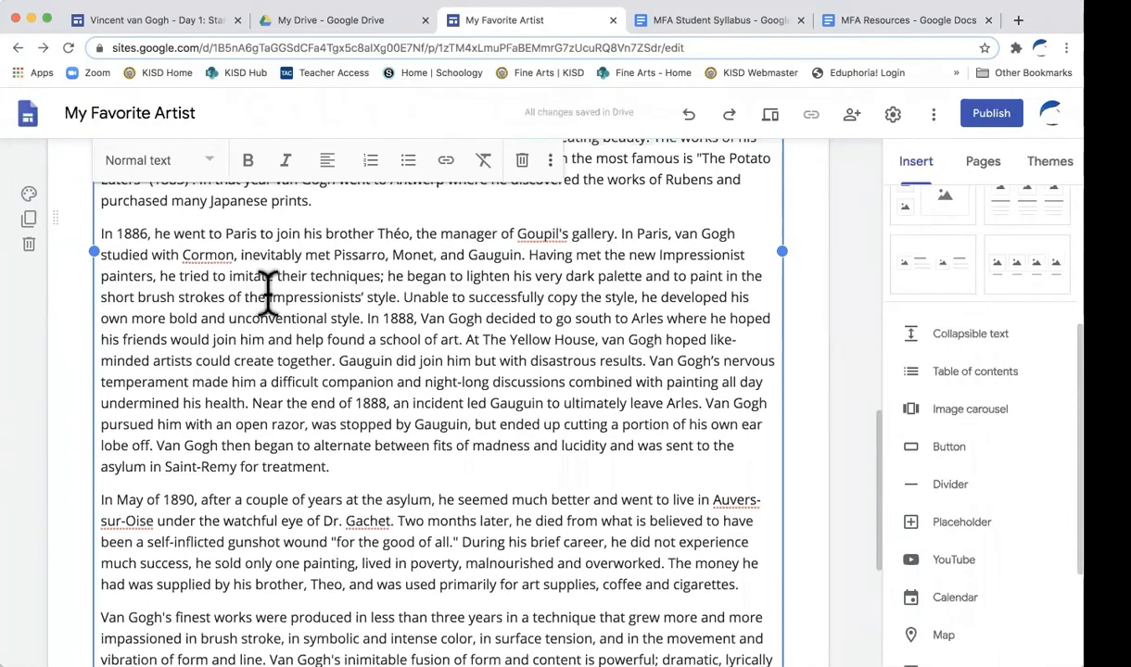
scroll(267, 295, "up", 3)
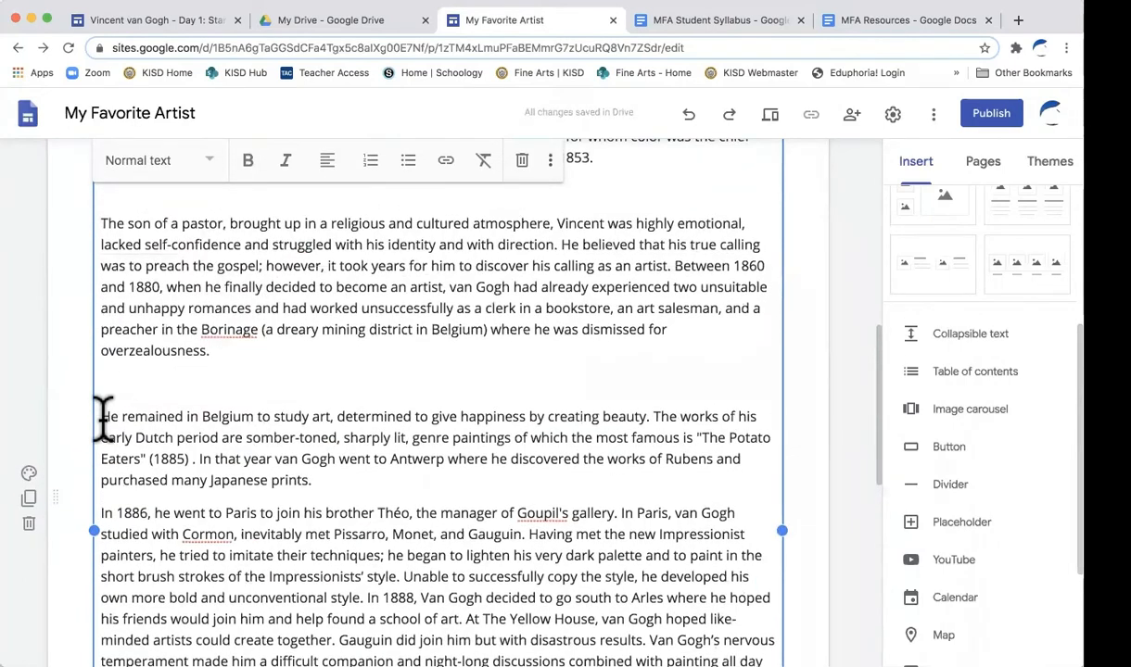
left_click(102, 417)
key("BackSpace")
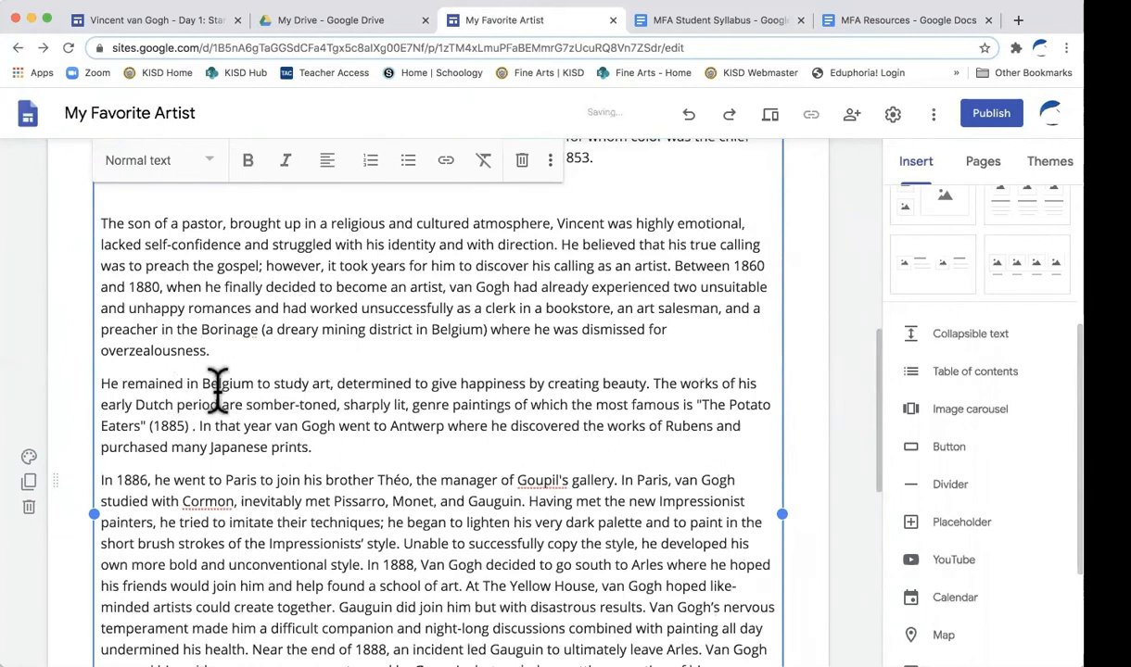
Remove the blank lines above the biography paragraphs starting "The son of a pastor" and "Vincent van Gogh, one of the most well-known".
scroll(217, 389, "up", 2)
scroll(217, 389, "up", 1)
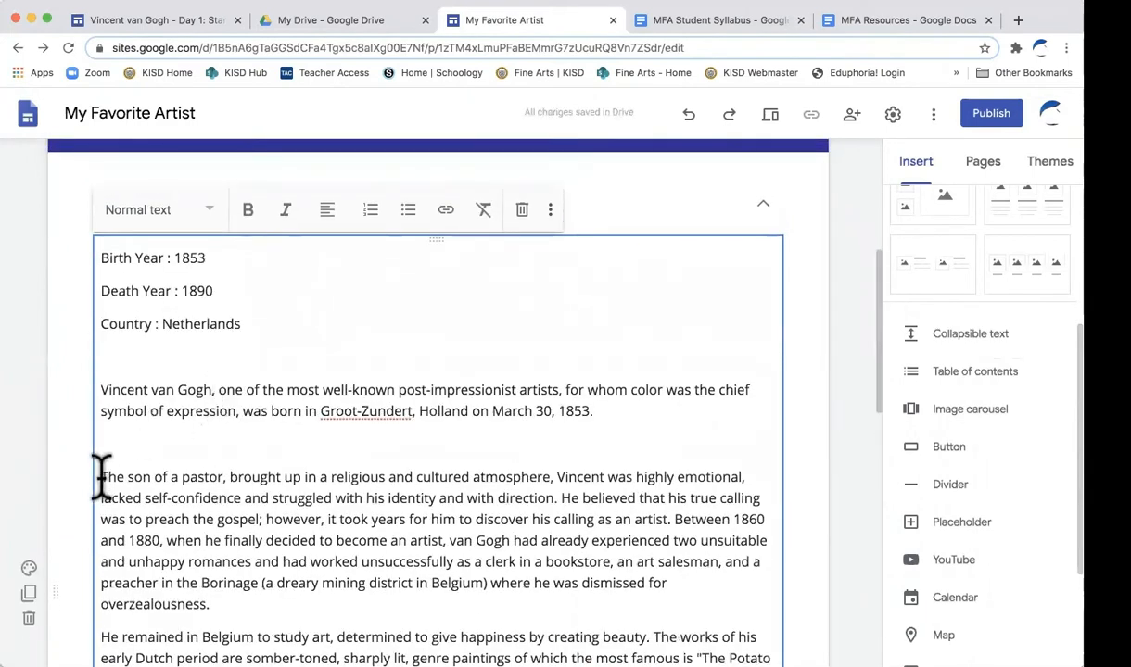
left_click(102, 474)
key("BackSpace")
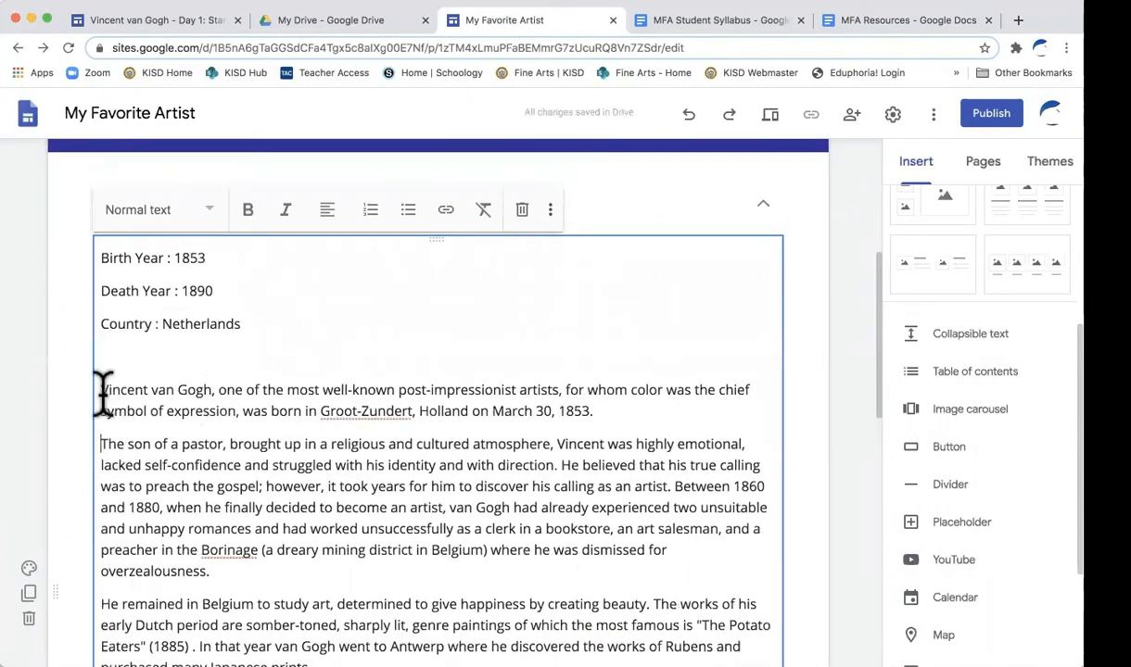
left_click(103, 390)
key("BackSpace")
key("Delete")
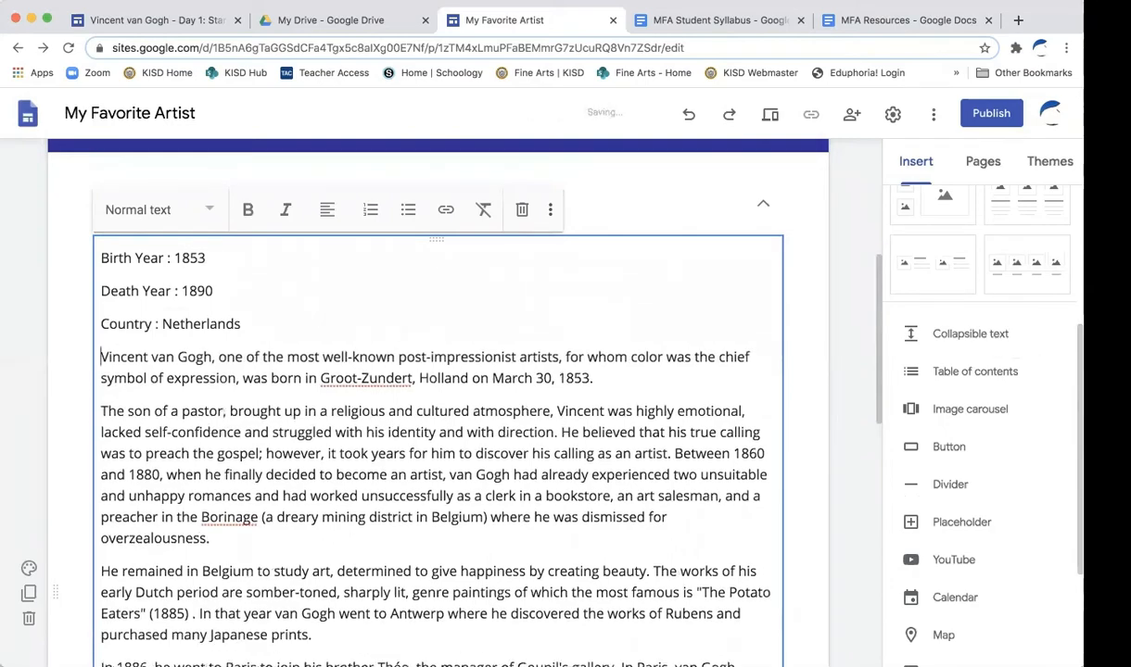
Look over the cleaned-up biography text and collapse the Biography section, reopening it once to check the toggle.
scroll(401, 473, "down", 1)
scroll(400, 473, "down", 8)
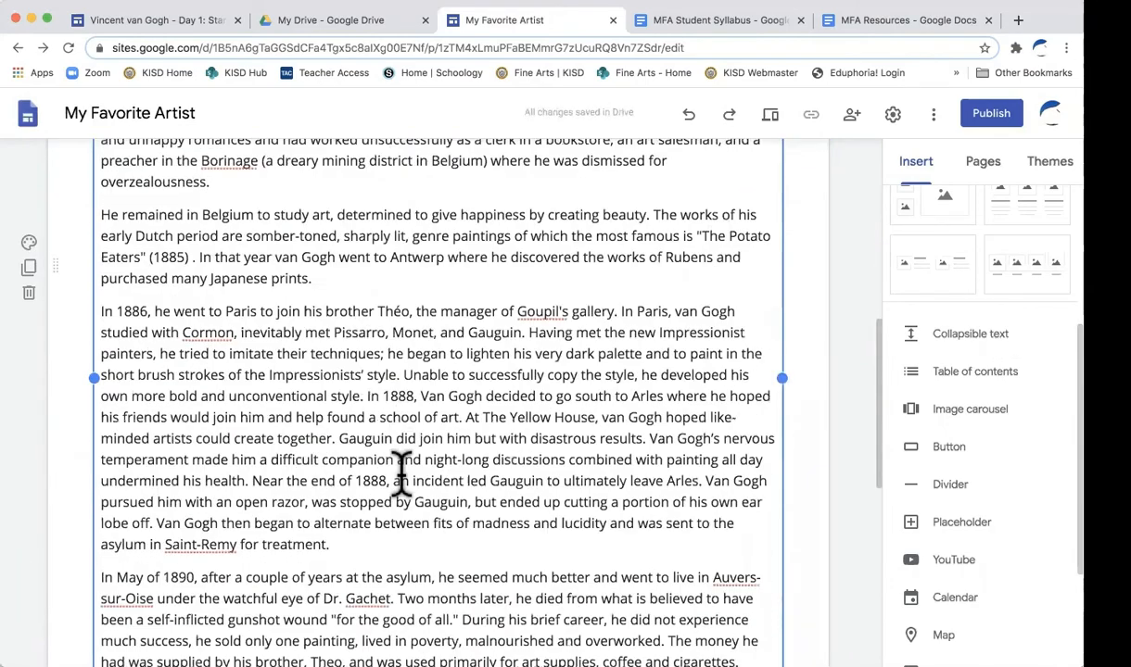
scroll(401, 472, "up", 7)
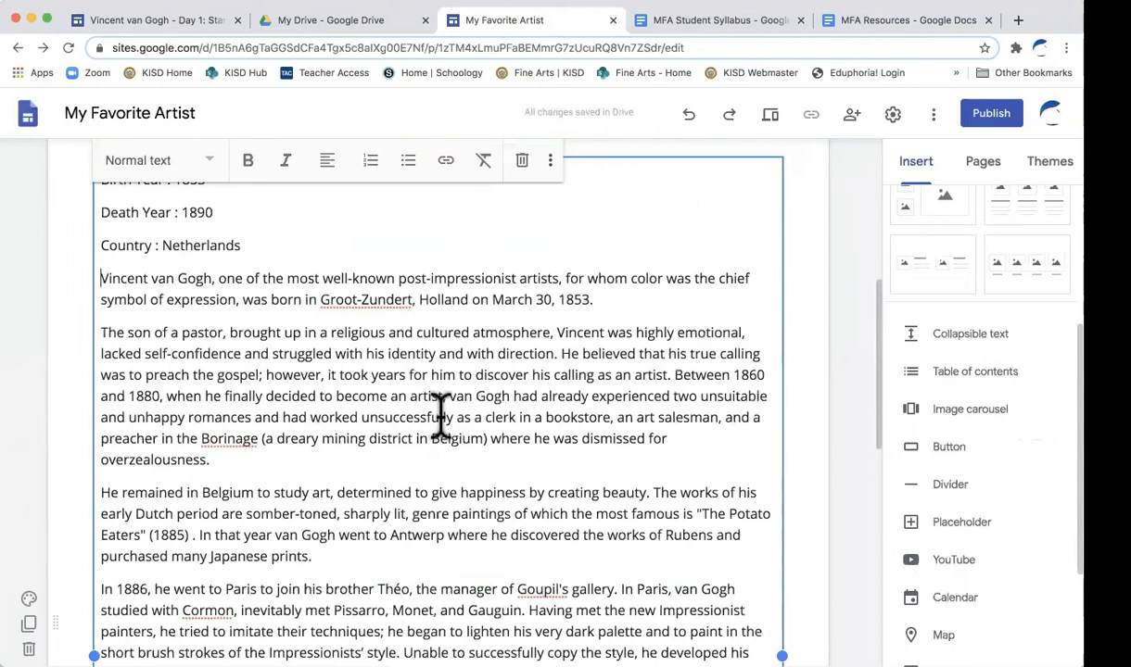
scroll(441, 412, "up", 3)
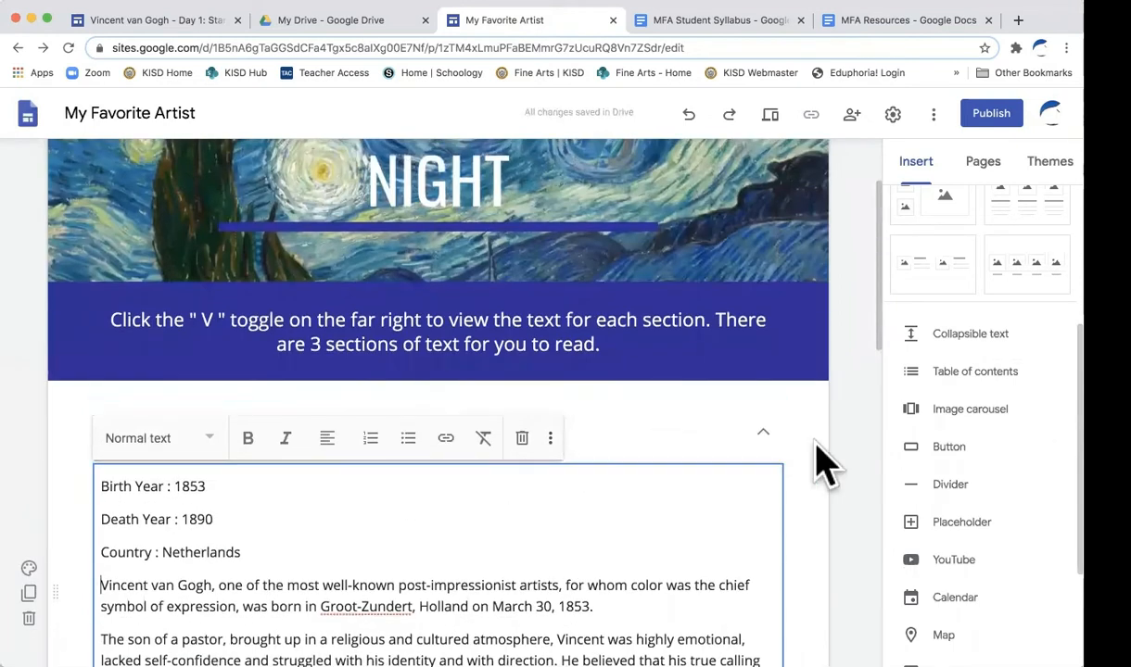
left_click(813, 446)
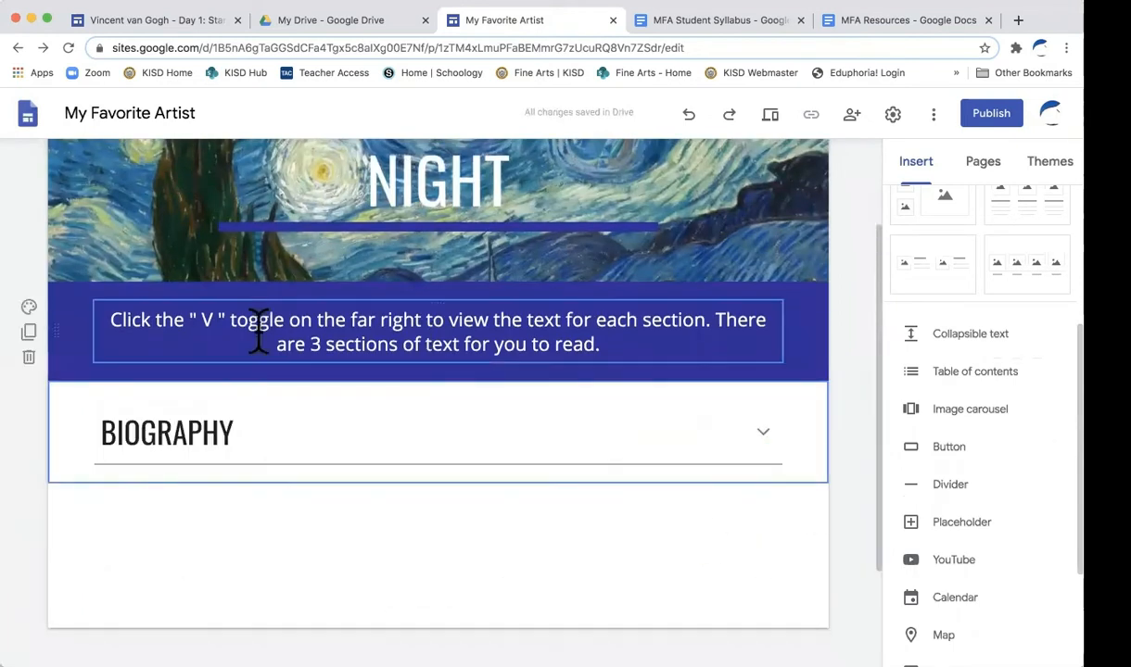
left_click(764, 433)
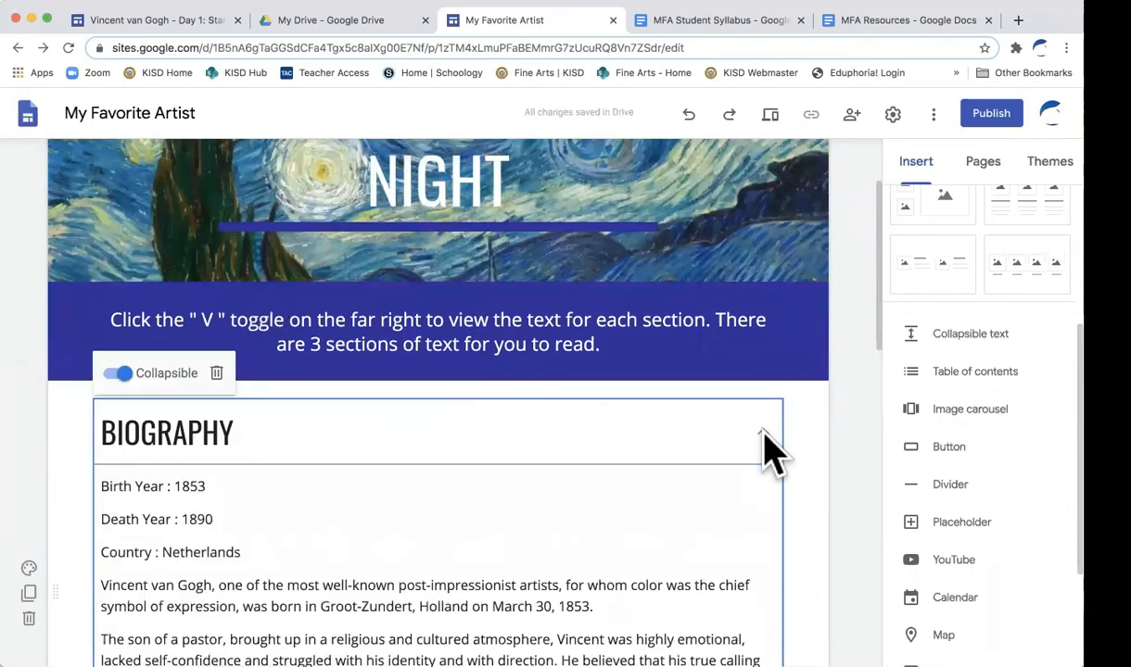
left_click(799, 451)
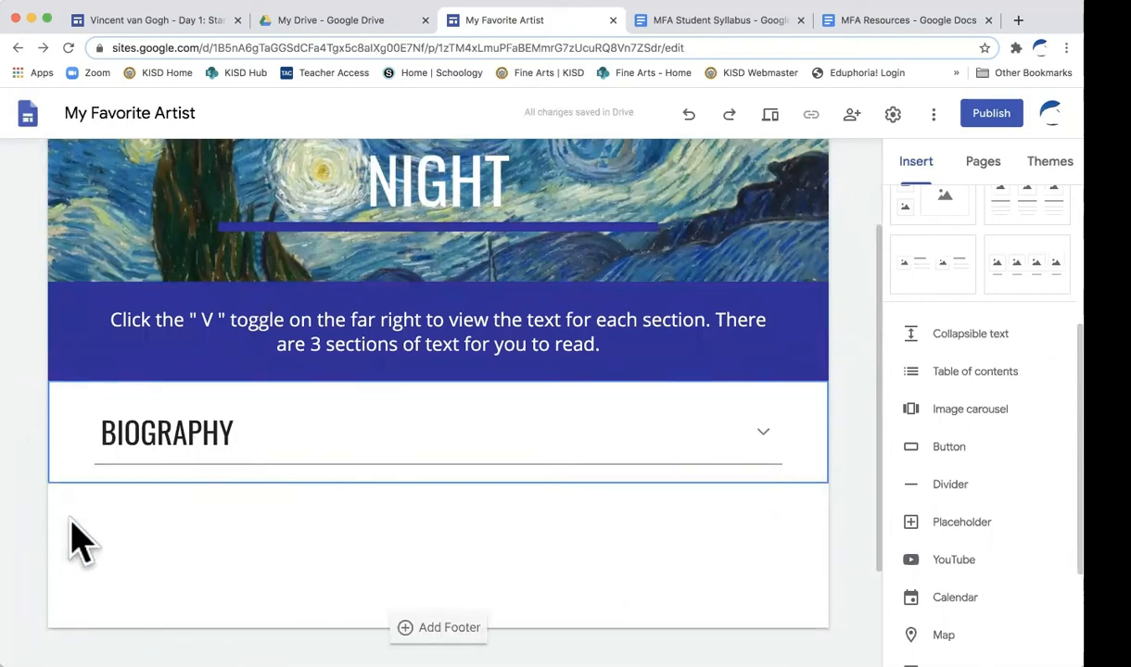
Set the Biography section's background to Emphasis 1.
scroll(51, 491, "up", 1)
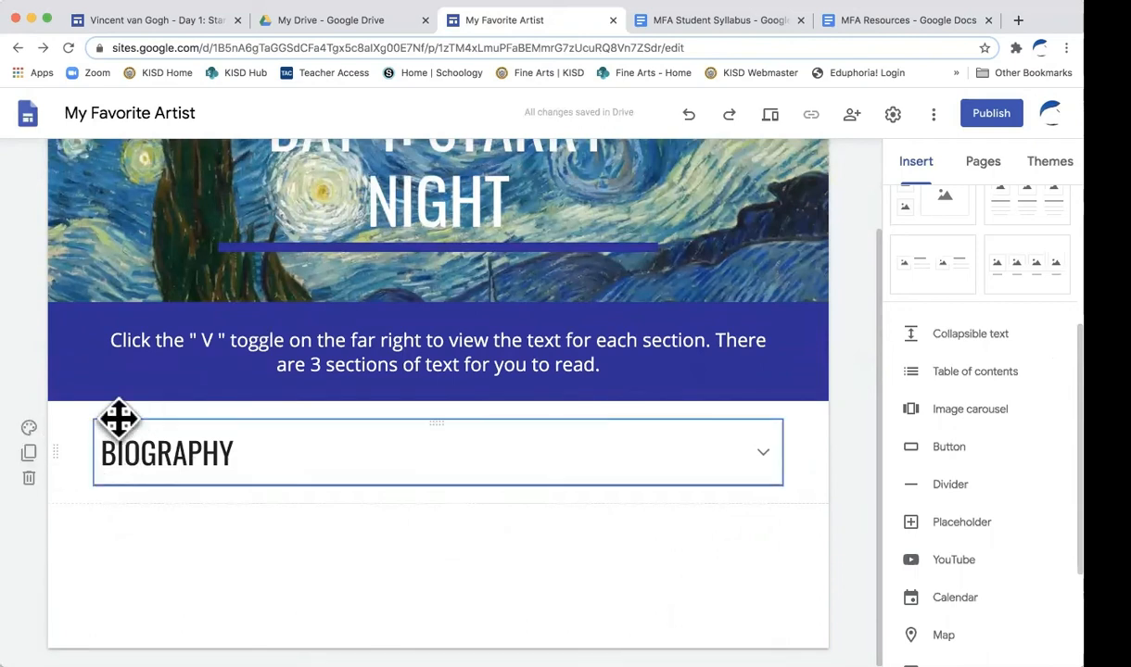
left_click(30, 429)
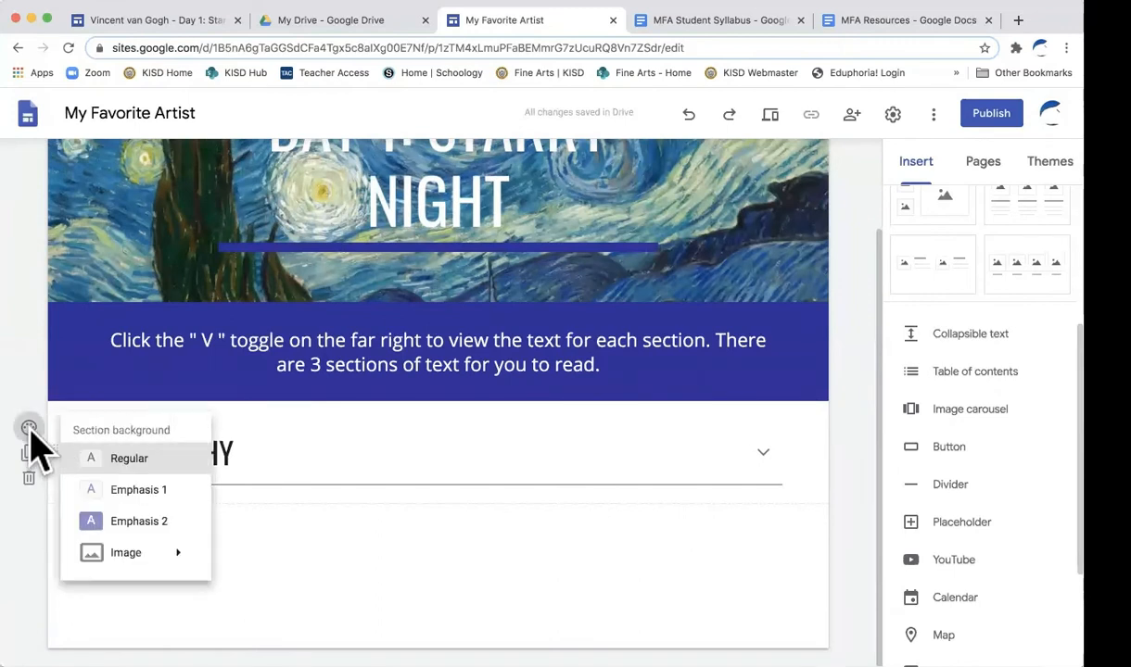
left_click(138, 491)
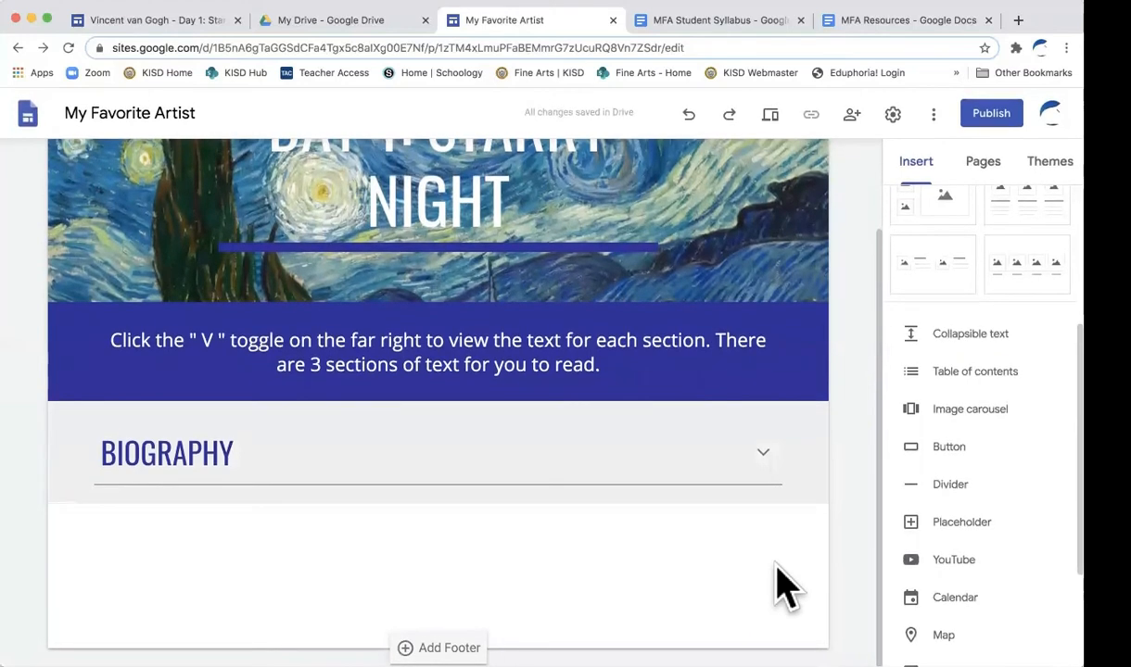
Insert a second collapsible text block below Biography and title it "STARRY NIGHT: THE STORY", checking the wording on the published Vincent van Gogh page.
left_click(970, 335)
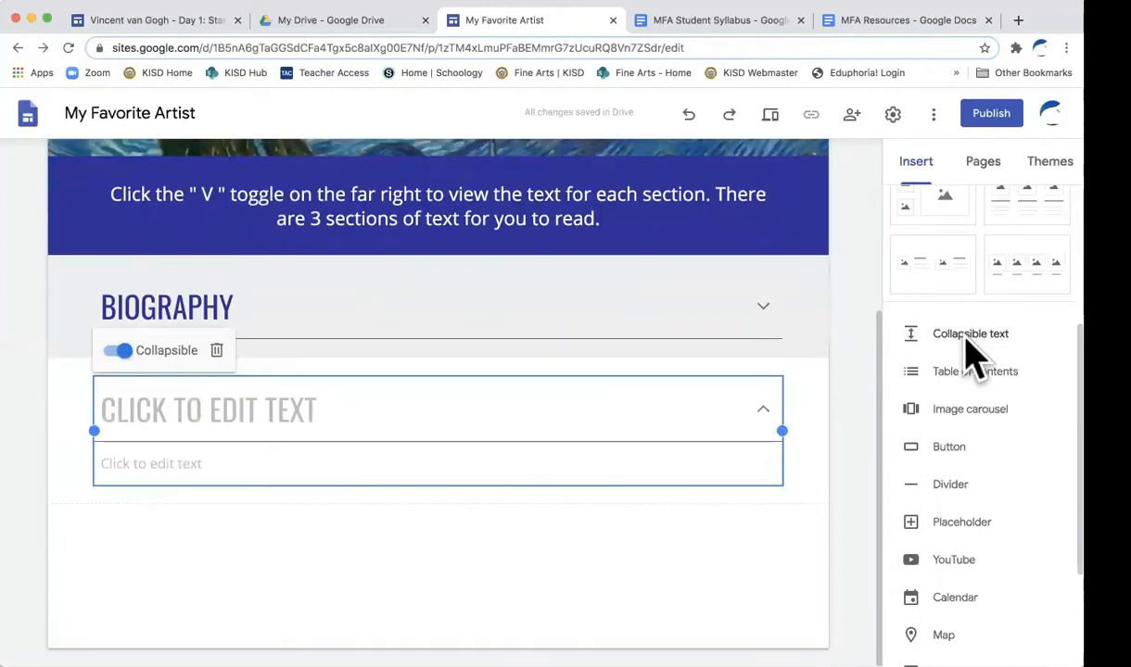
left_click(297, 414)
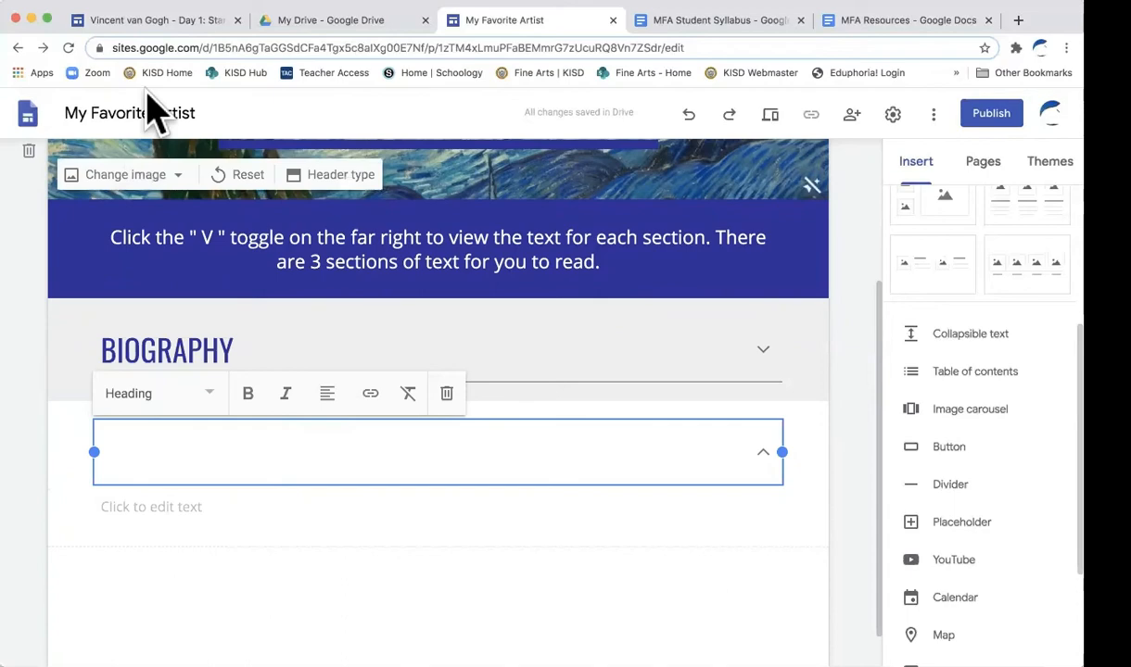
left_click(153, 20)
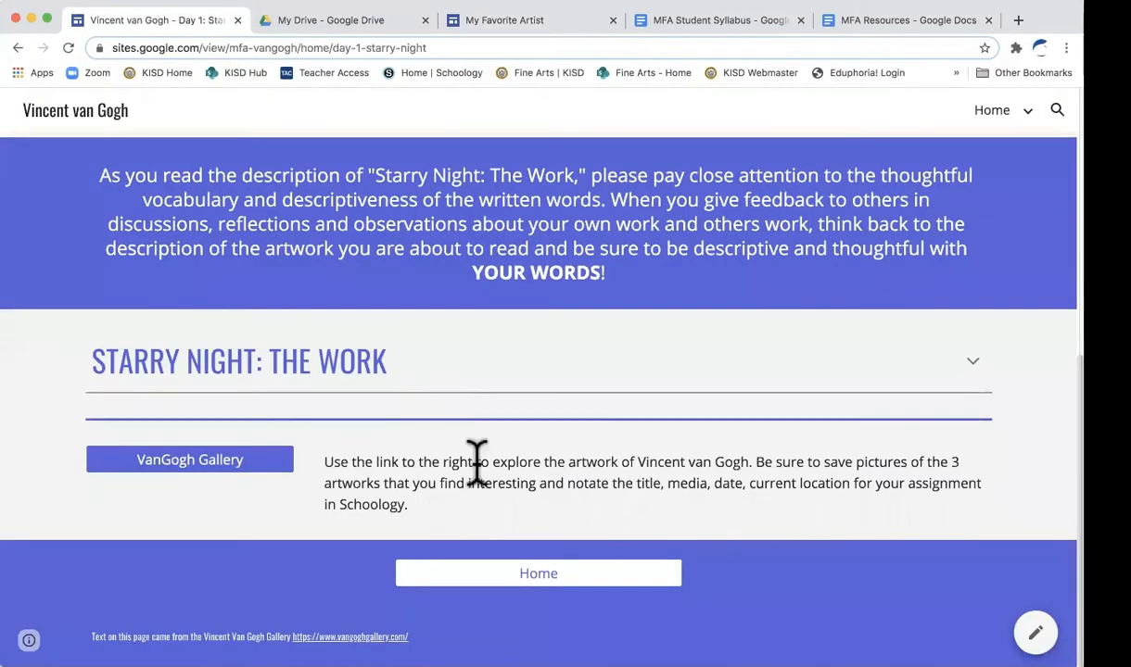
scroll(473, 463, "up", 5)
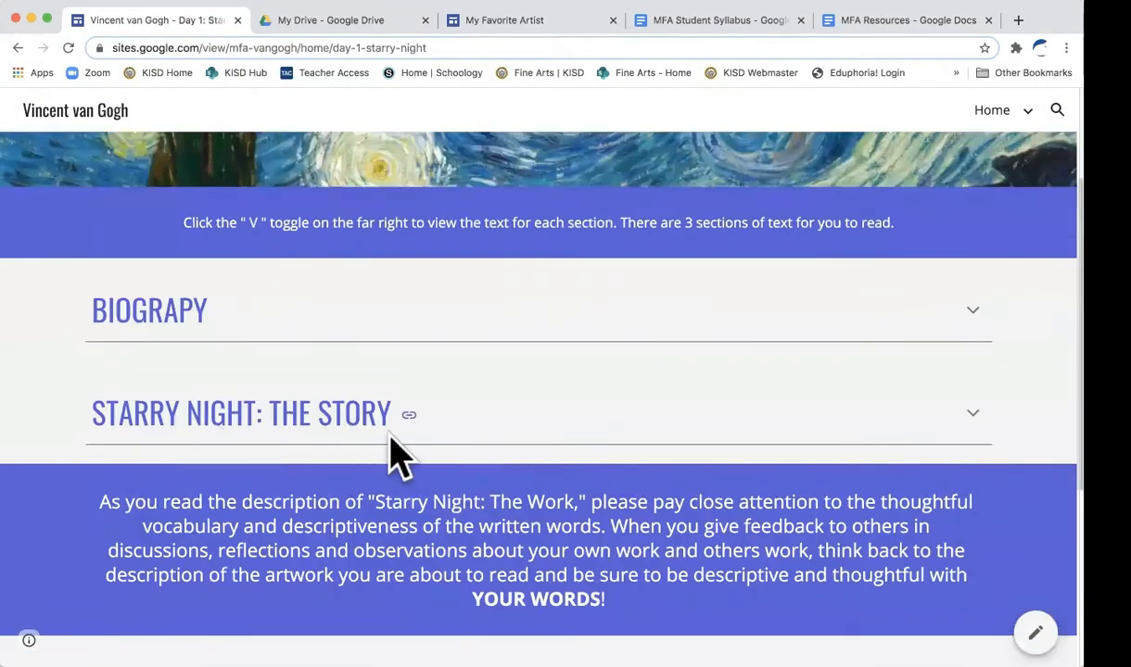
scroll(413, 468, "down", 5)
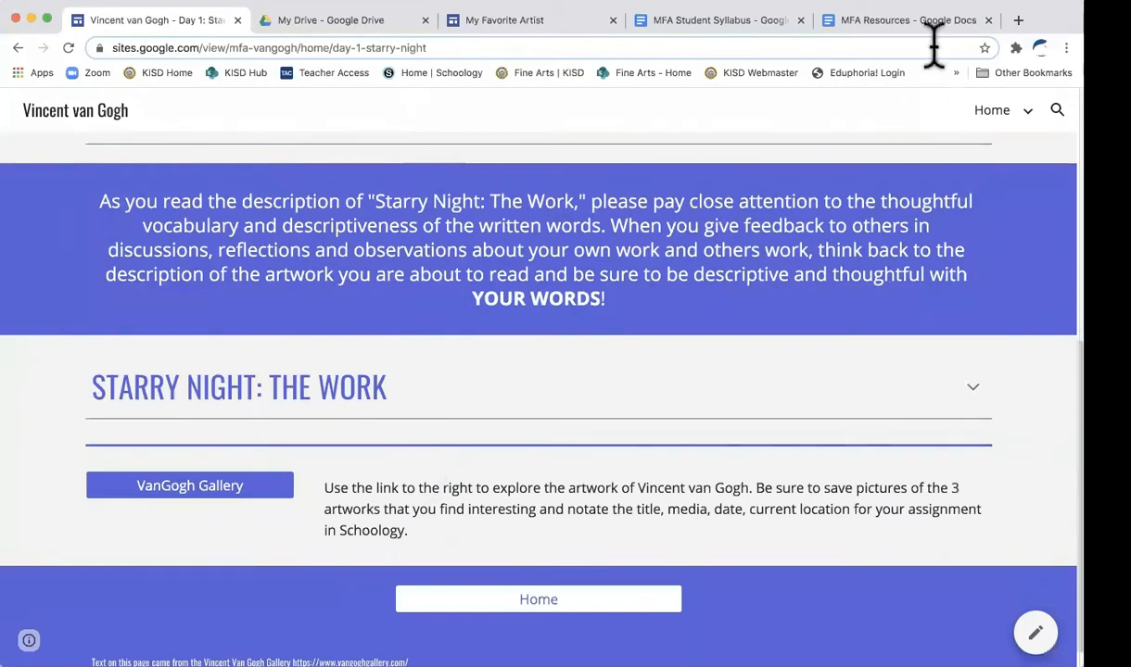
left_click(547, 22)
type("STARRY NIGHT: THE STORY")
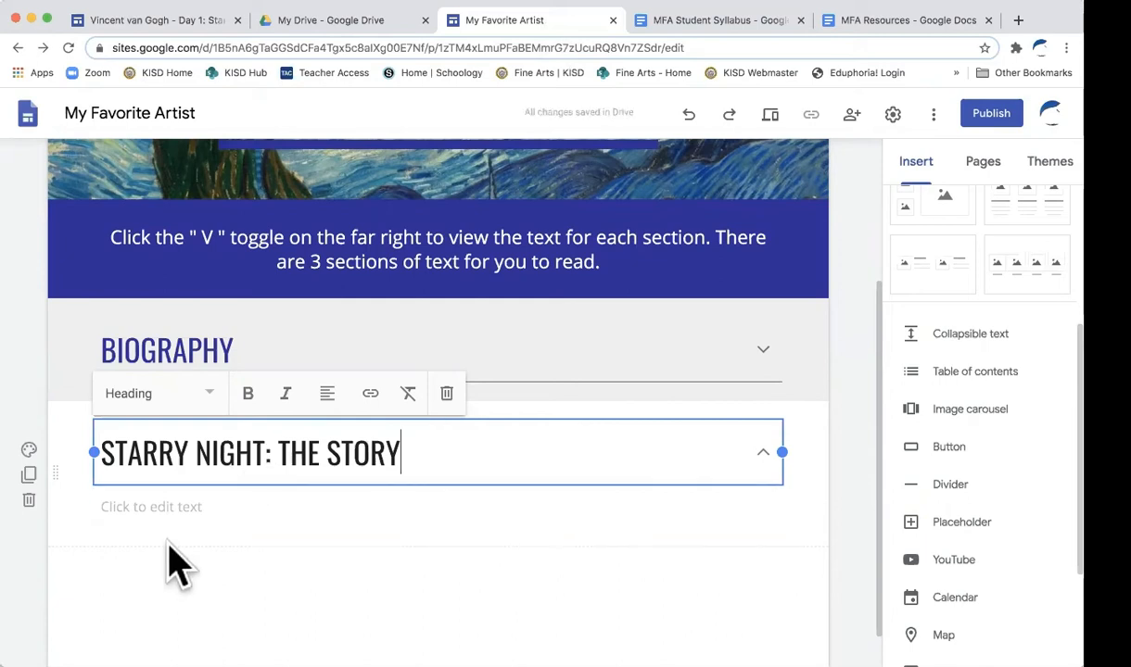
Copy the two paragraphs under THE STORY OF STARRY NIGHT in the MFA Resources document for the new block's body text.
left_click(191, 506)
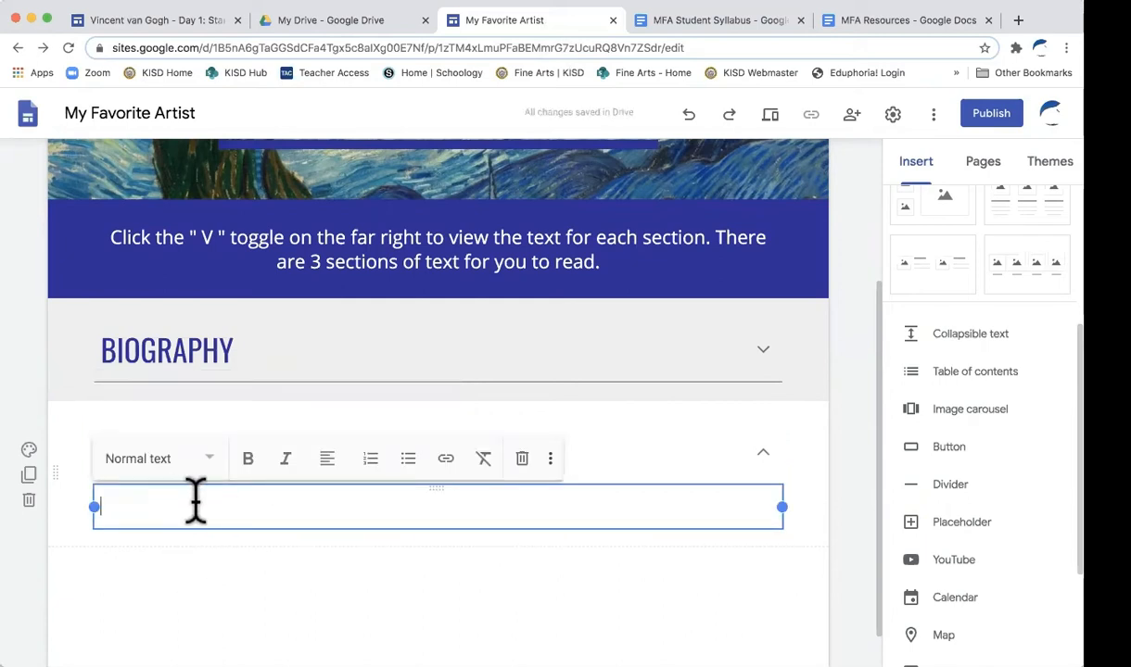
left_click(908, 28)
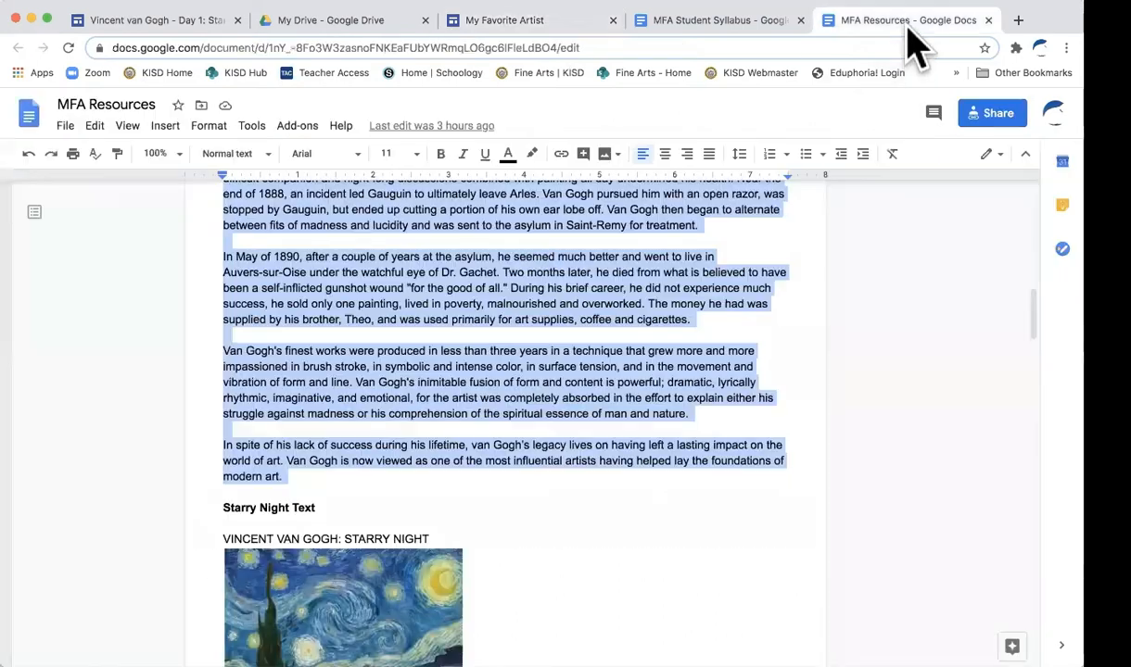
scroll(593, 512, "down", 4)
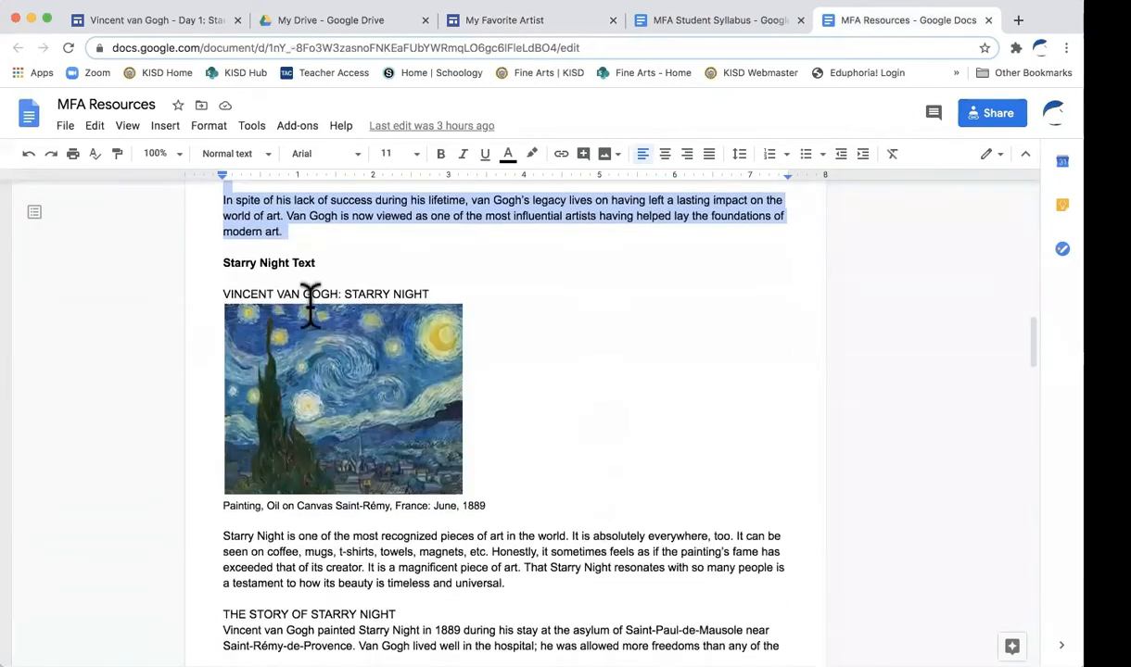
scroll(558, 460, "down", 4)
scroll(558, 460, "down", 1)
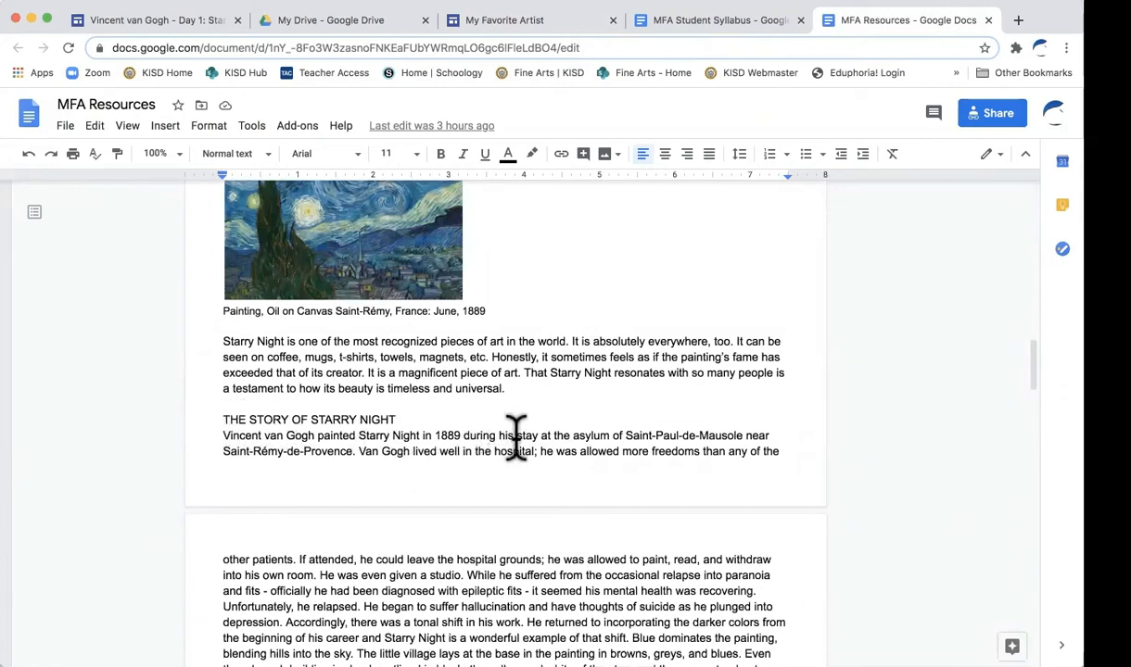
mouse_move(223, 436)
left_mouse_down()
mouse_move(404, 525)
mouse_move(399, 411)
mouse_move(505, 324)
mouse_move(700, 329)
left_mouse_up()
key("ctrl+c")
scroll(404, 524, "down", 5)
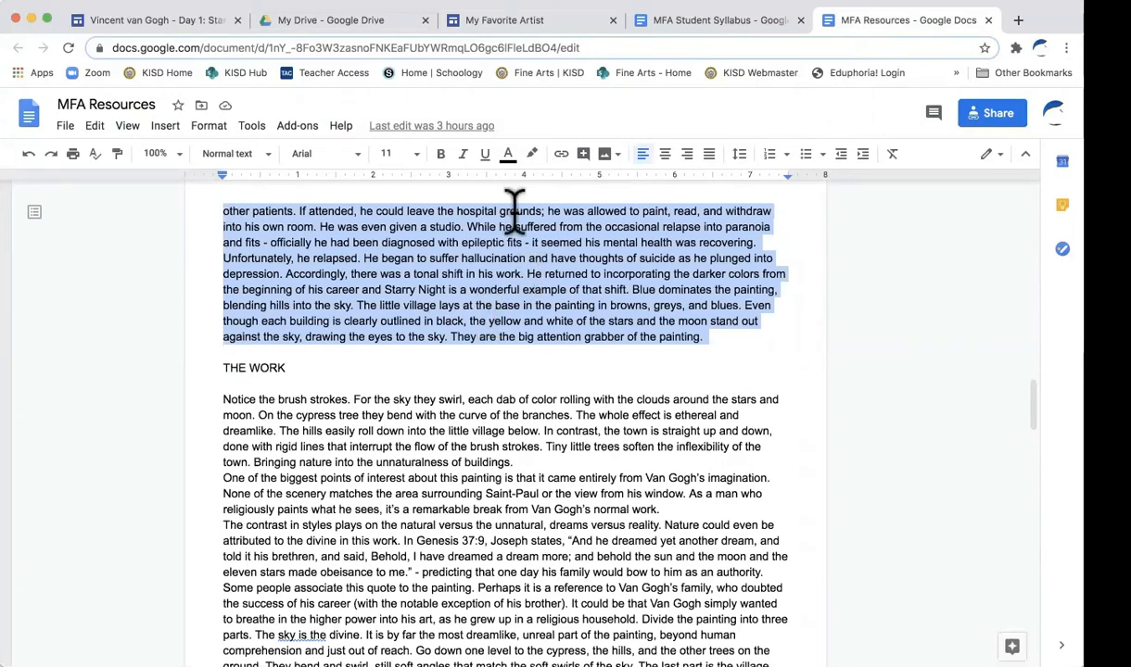
Paste the copied story into the body of the new collapsible block in the My Favorite Artist site and delete the trailing blank lines.
left_click(505, 21)
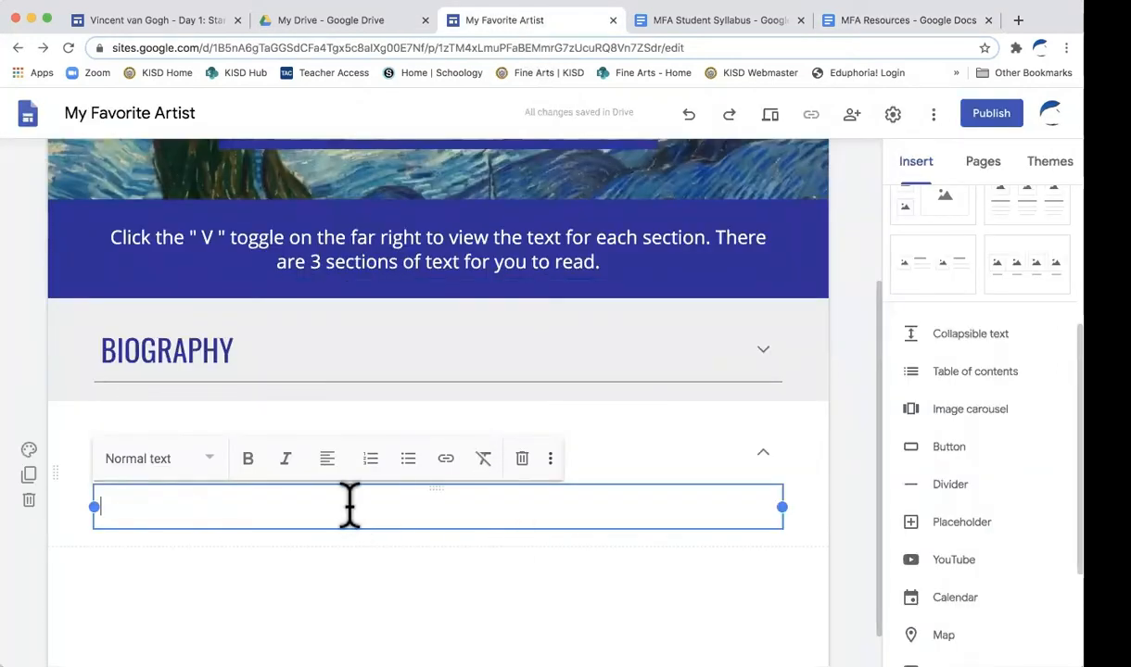
key("ctrl+v")
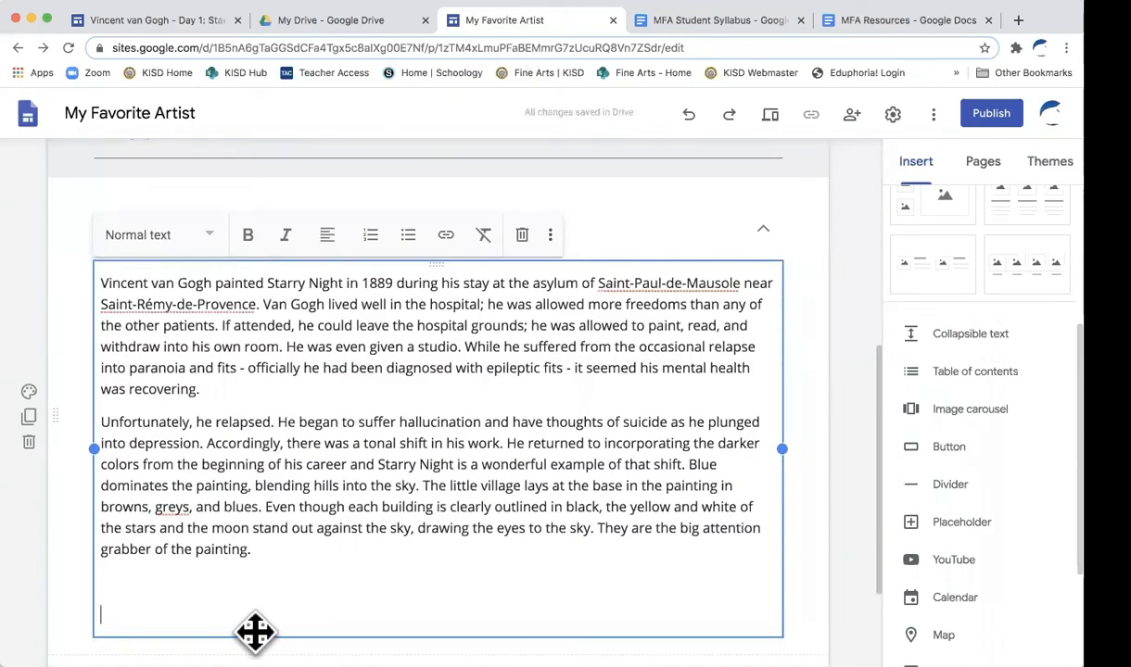
key("BackSpace")
key("BackSpace")
key("BackSpace")
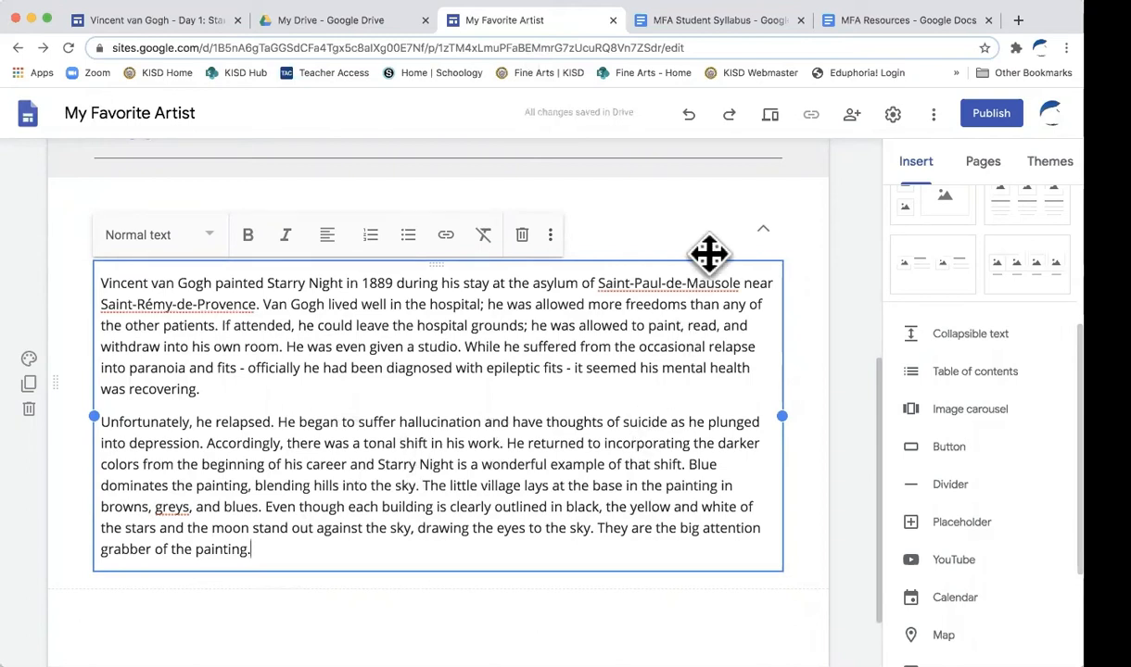
Collapse the "STARRY NIGHT: THE STORY" section and set its background to Emphasis 1.
left_click(807, 303)
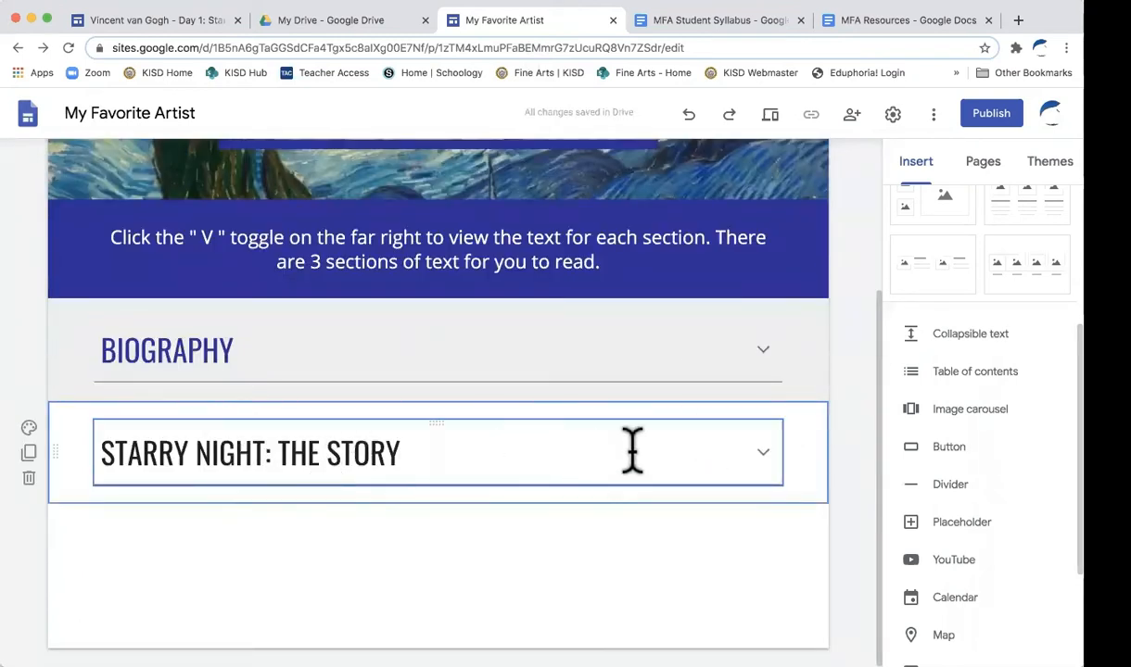
left_click(29, 428)
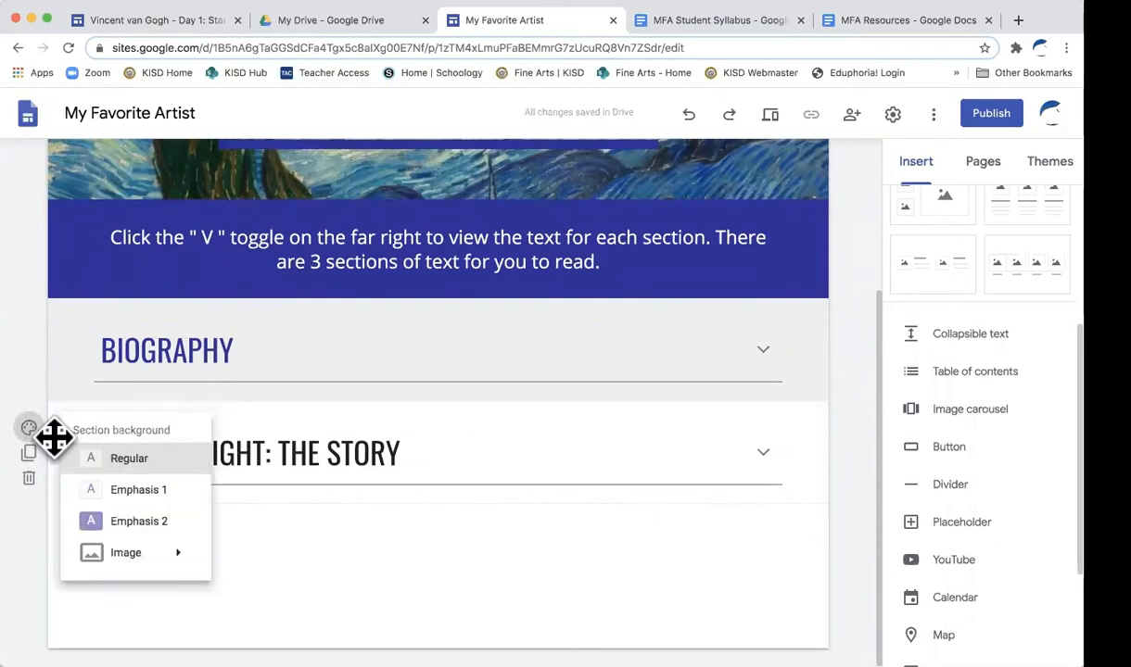
left_click(125, 491)
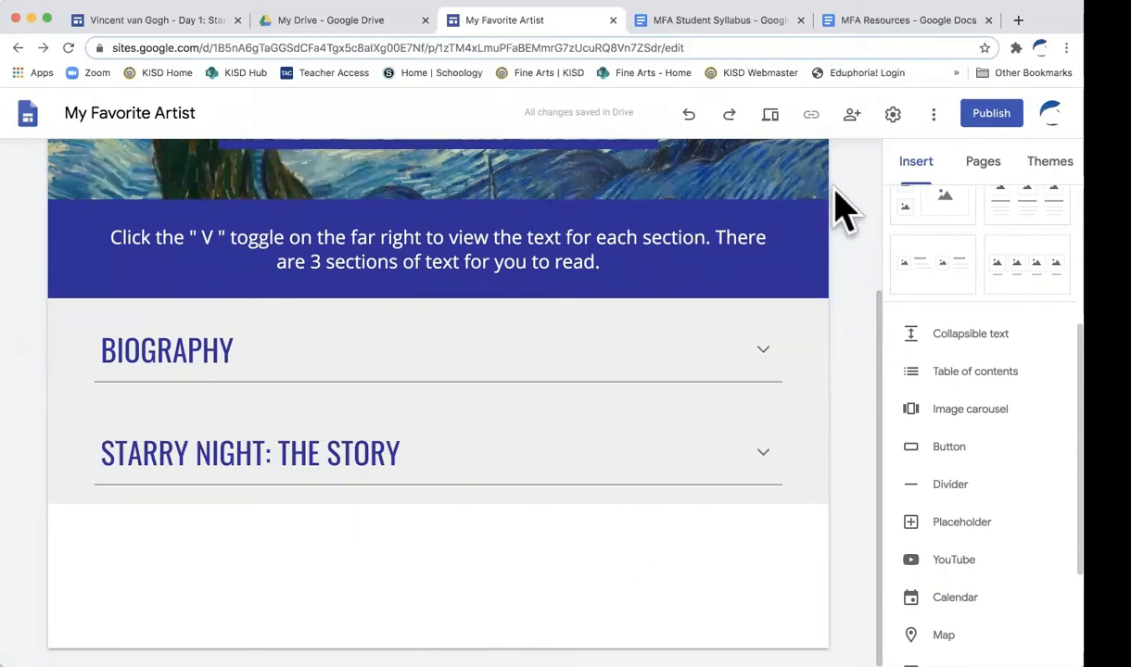
Insert a text box below the "STARRY NIGHT: THE STORY" section and copy the "As you read the description" paragraph from the MFA Resources document.
scroll(953, 399, "up", 3)
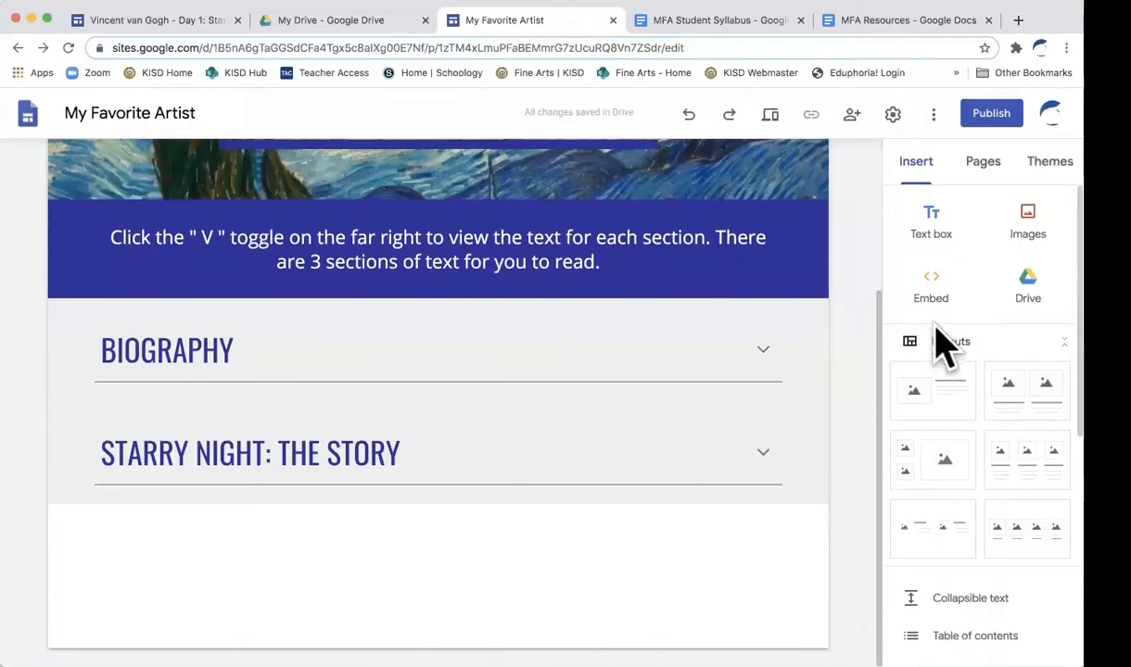
left_click(934, 227)
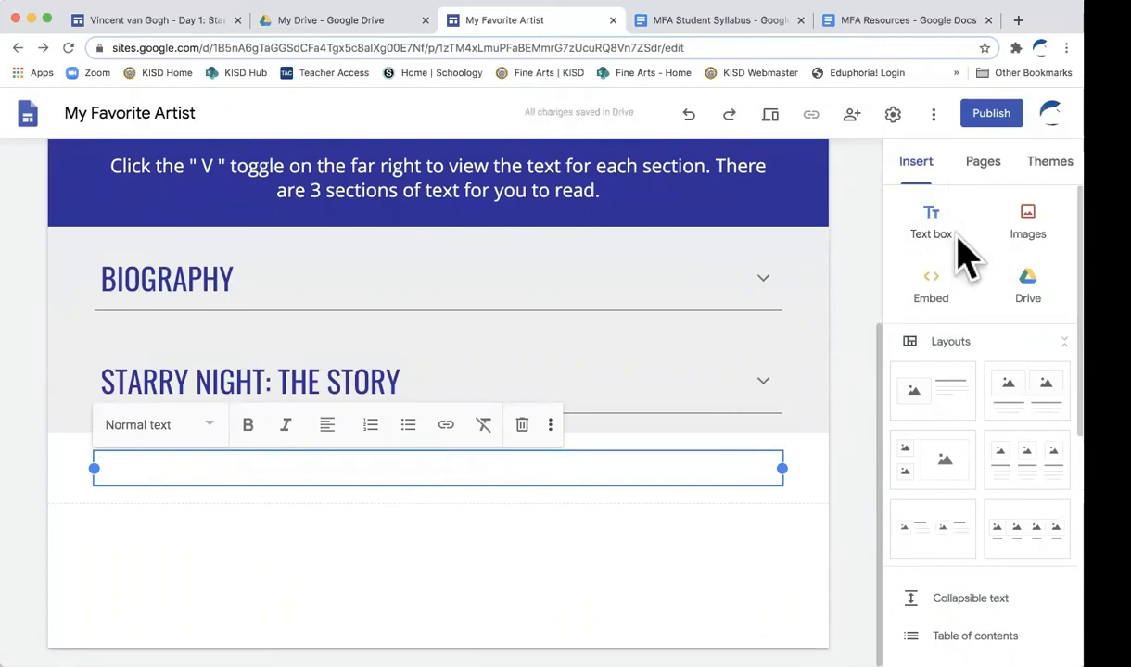
left_click(904, 33)
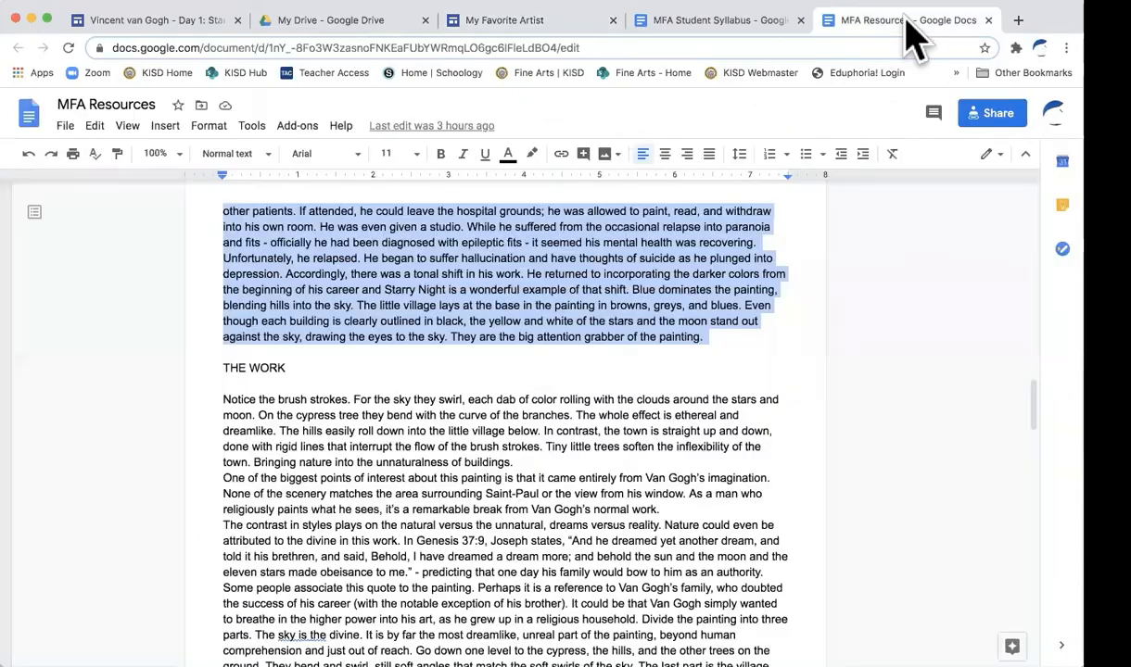
scroll(594, 507, "down", 15)
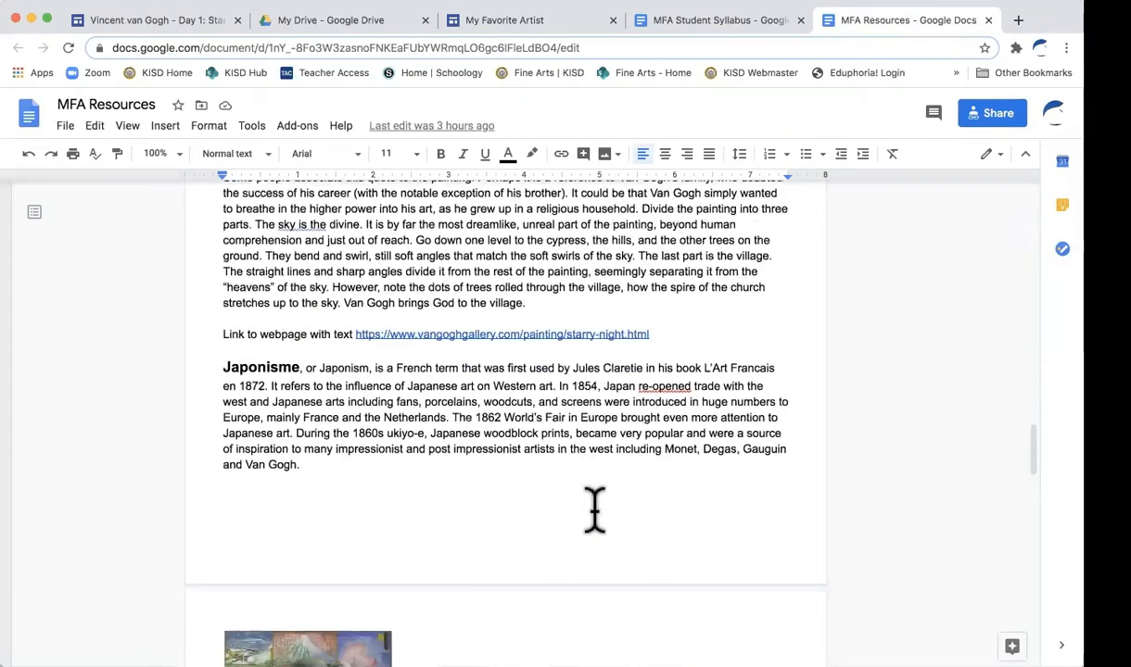
scroll(594, 507, "down", 6)
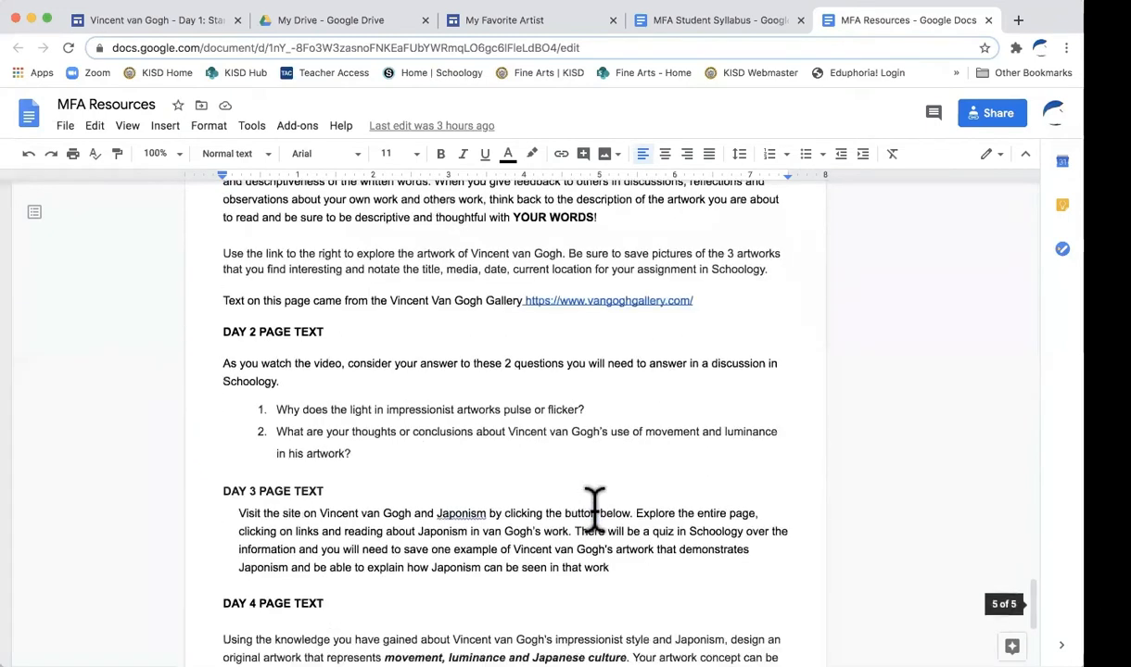
scroll(611, 341, "up", 5)
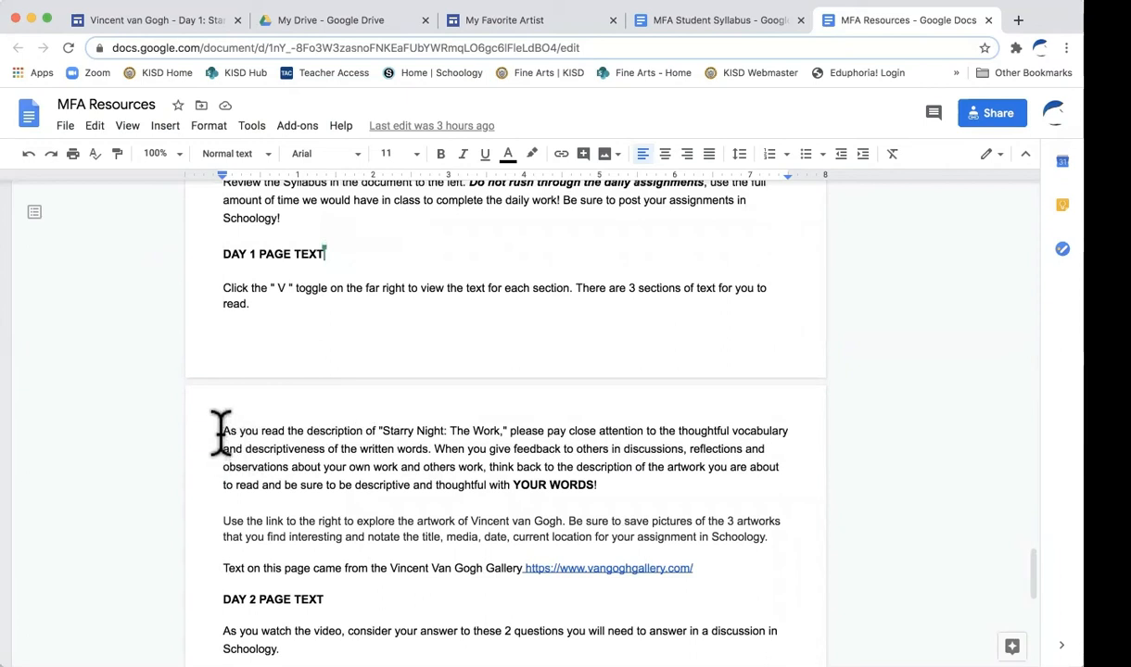
left_click_drag(223, 431, 623, 488)
key("super+c")
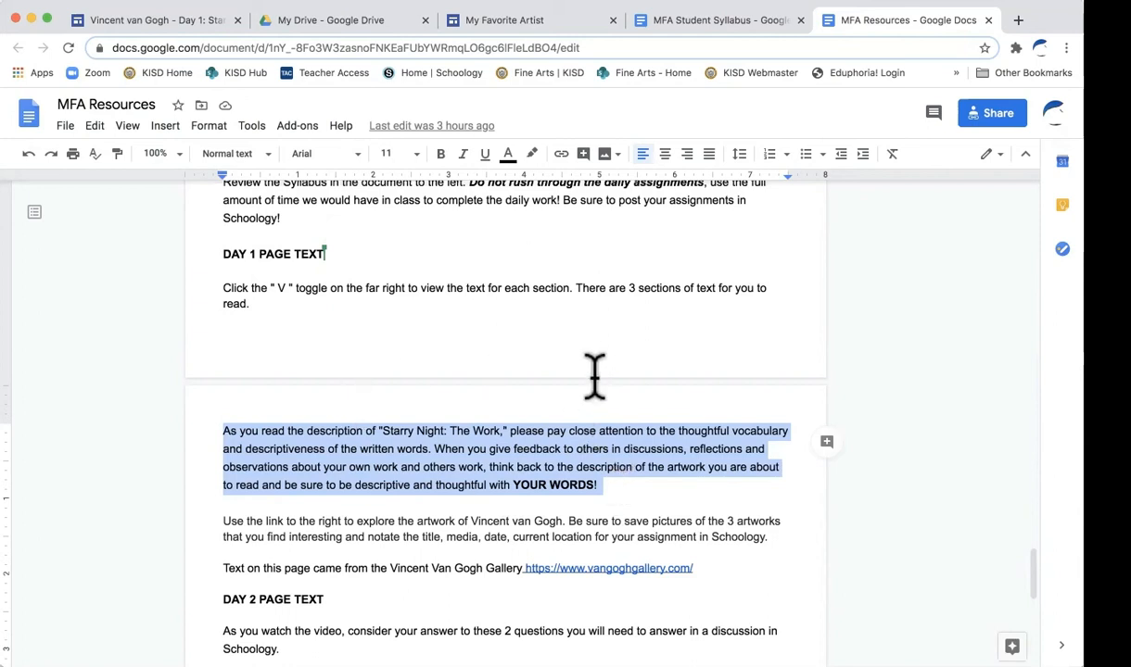
Paste the copied paragraph into the empty text box in the My Favorite Artist site and delete the trailing blank lines.
left_click(524, 22)
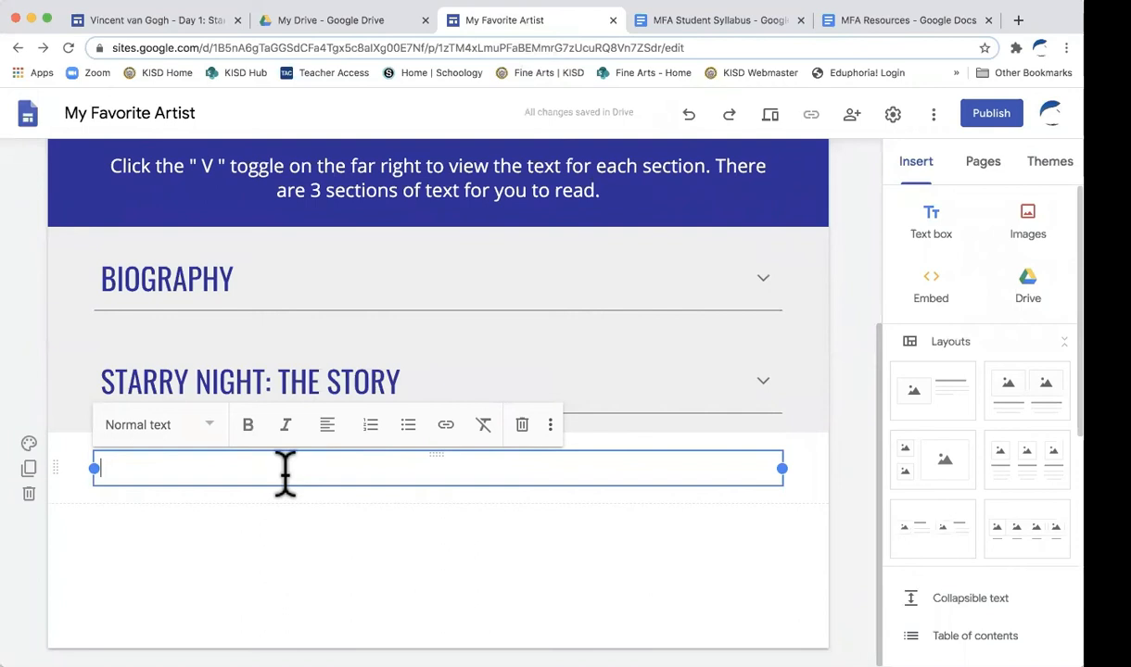
key("super+v")
key("BackSpace")
key("BackSpace")
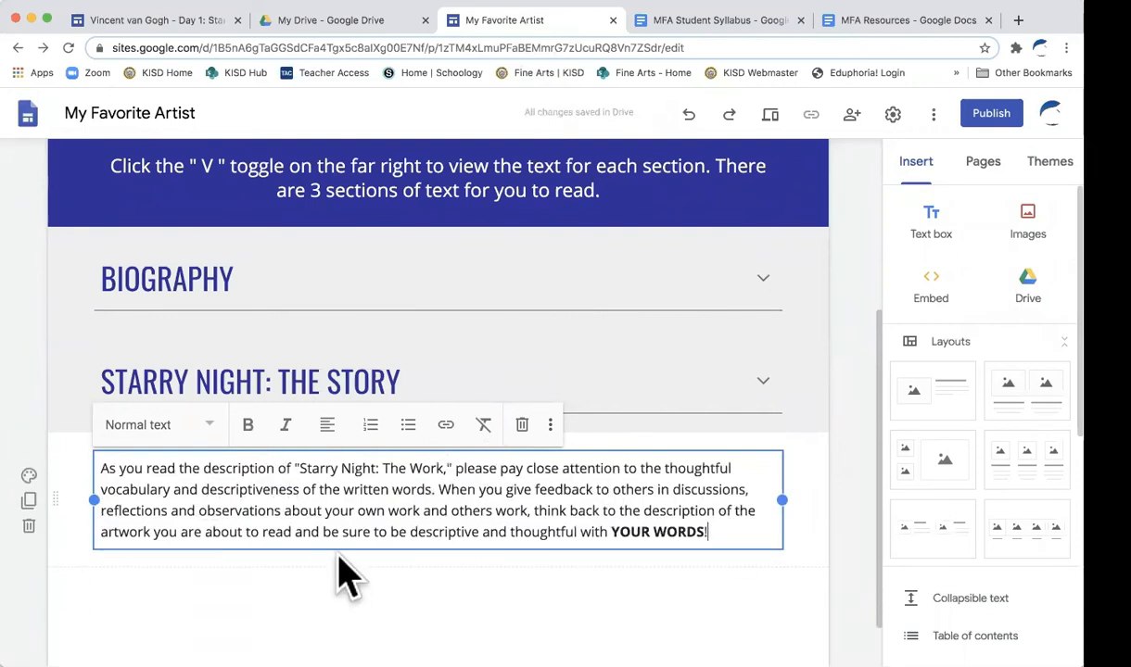
Style the "As you read the description" text as a centered Subheading and give its section the same dark blue background as the instruction banner.
left_click(213, 432)
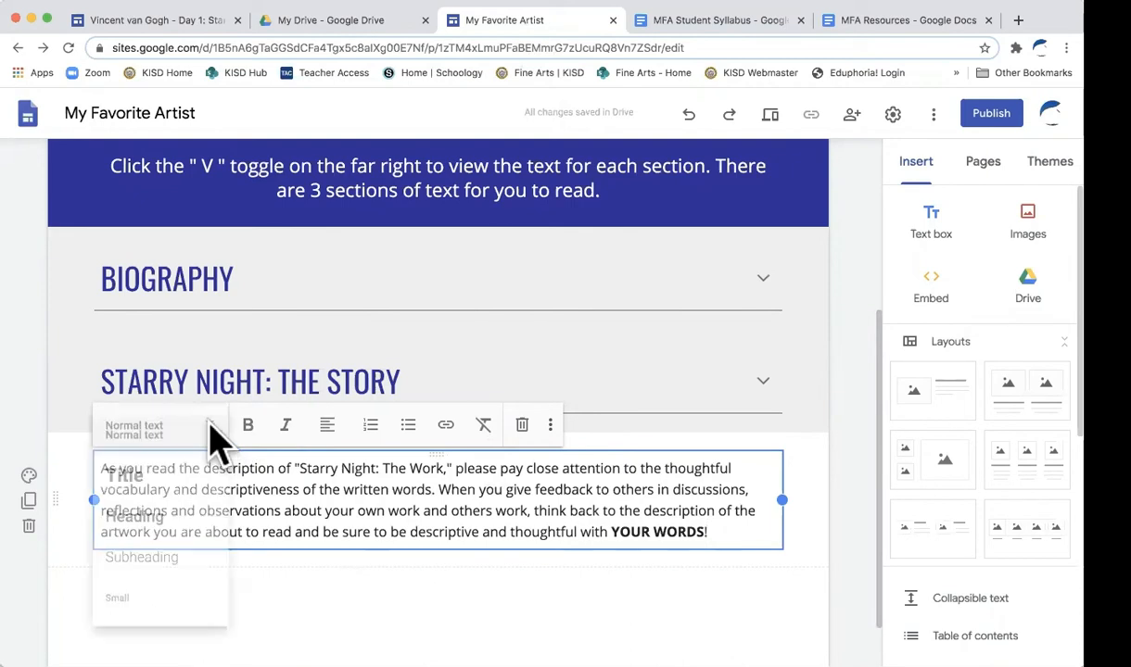
left_click(190, 557)
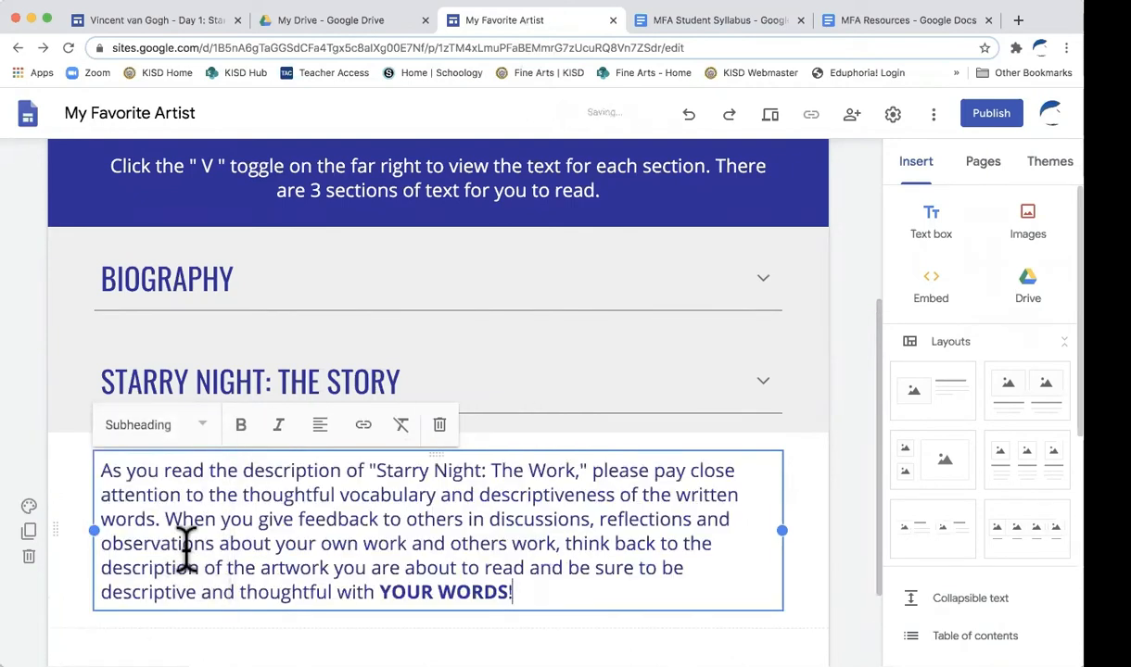
left_click(319, 424)
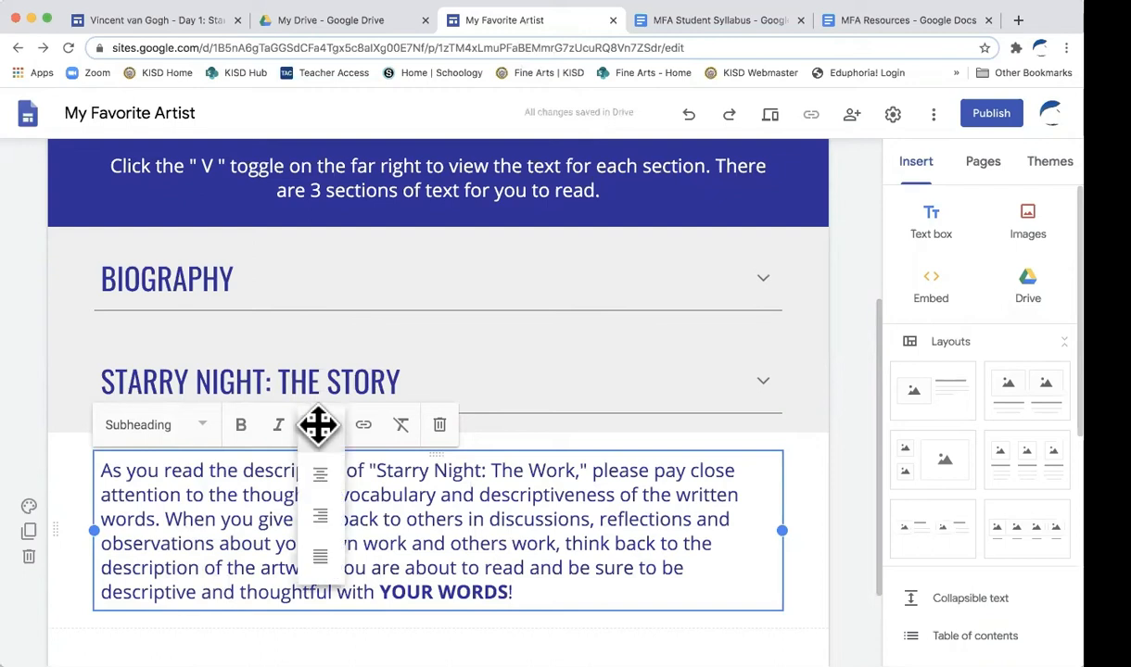
left_click(323, 476)
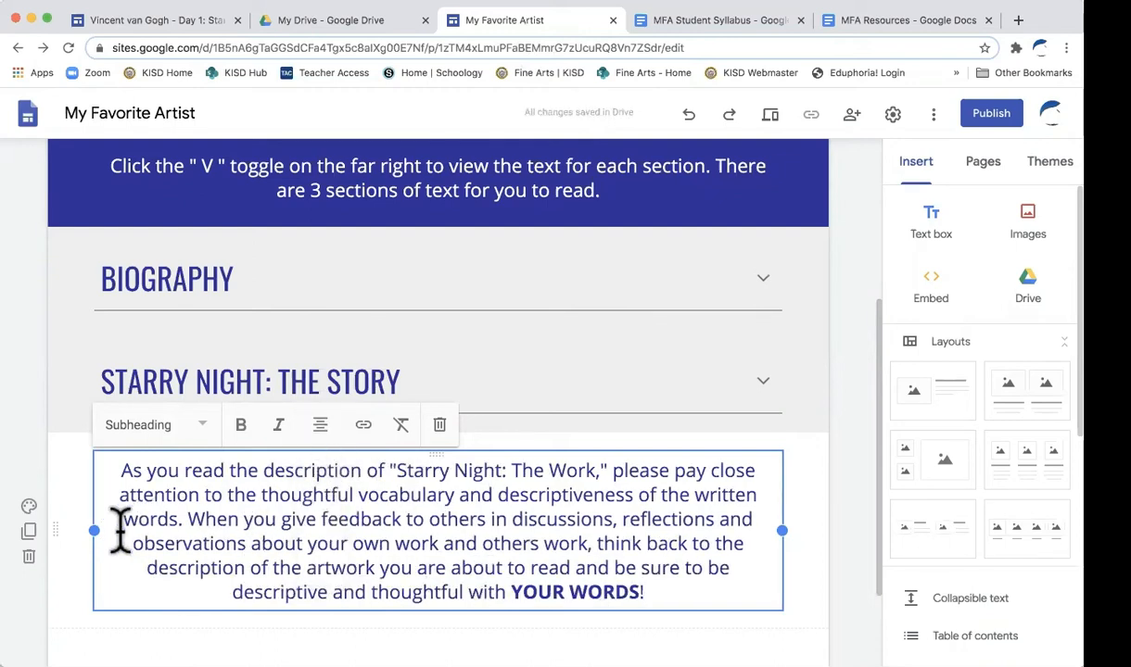
left_click(29, 506)
left_click(149, 603)
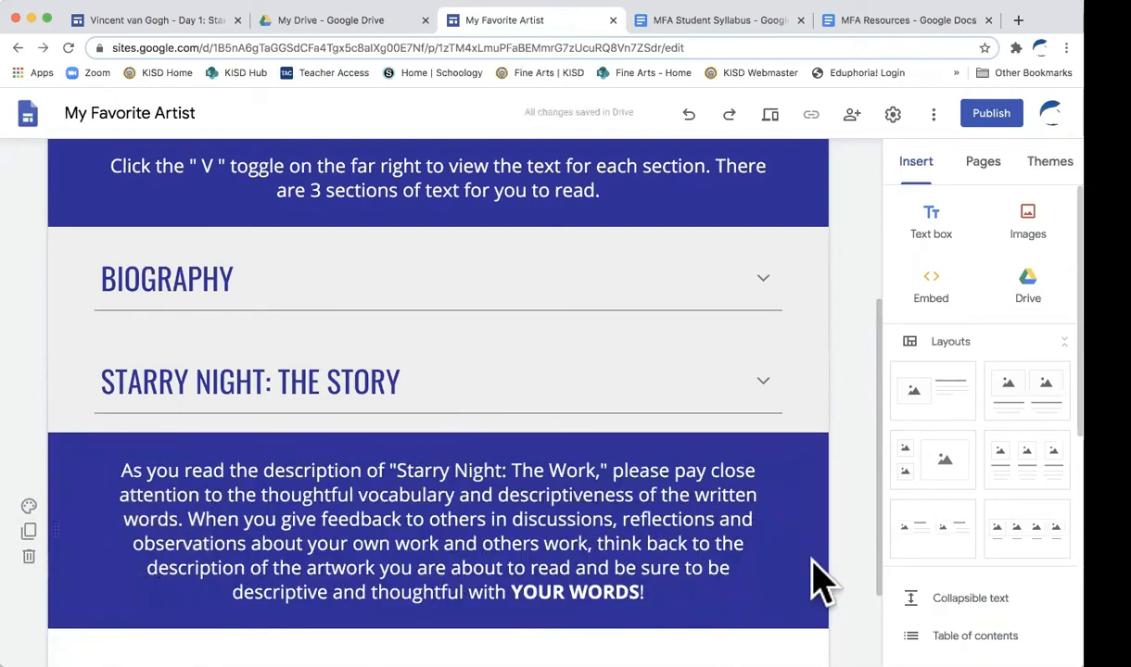
Insert a third collapsible text block below the blue reading-instructions section and title it "STARRY NIGHT: THE WORK".
scroll(816, 581, "down", 3)
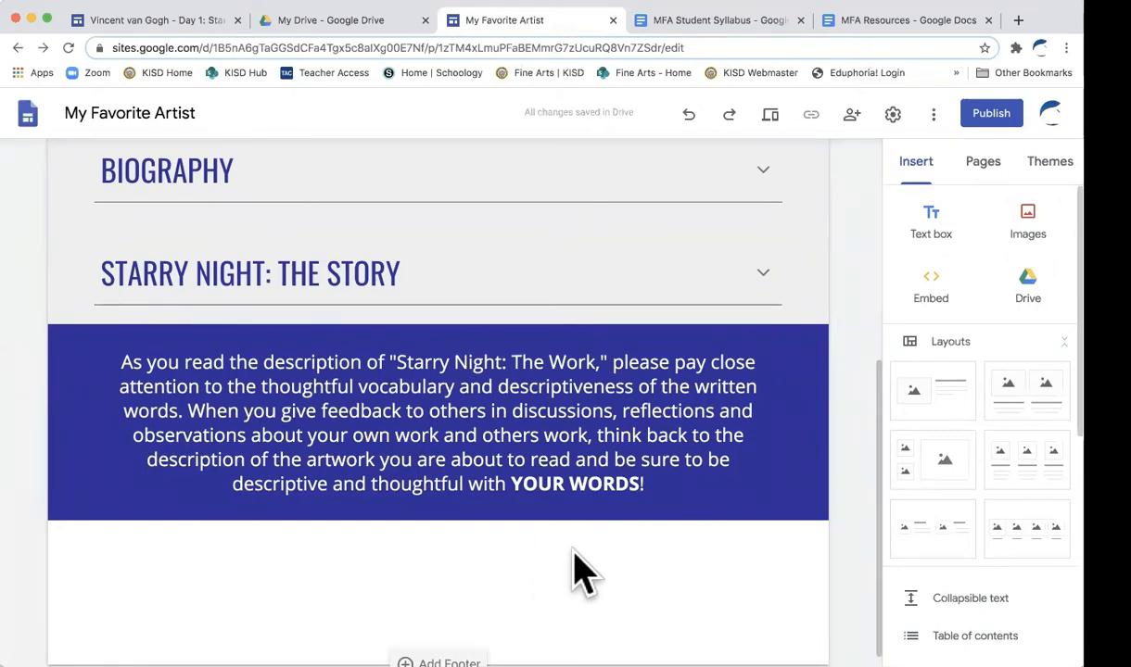
scroll(575, 574, "down", 1)
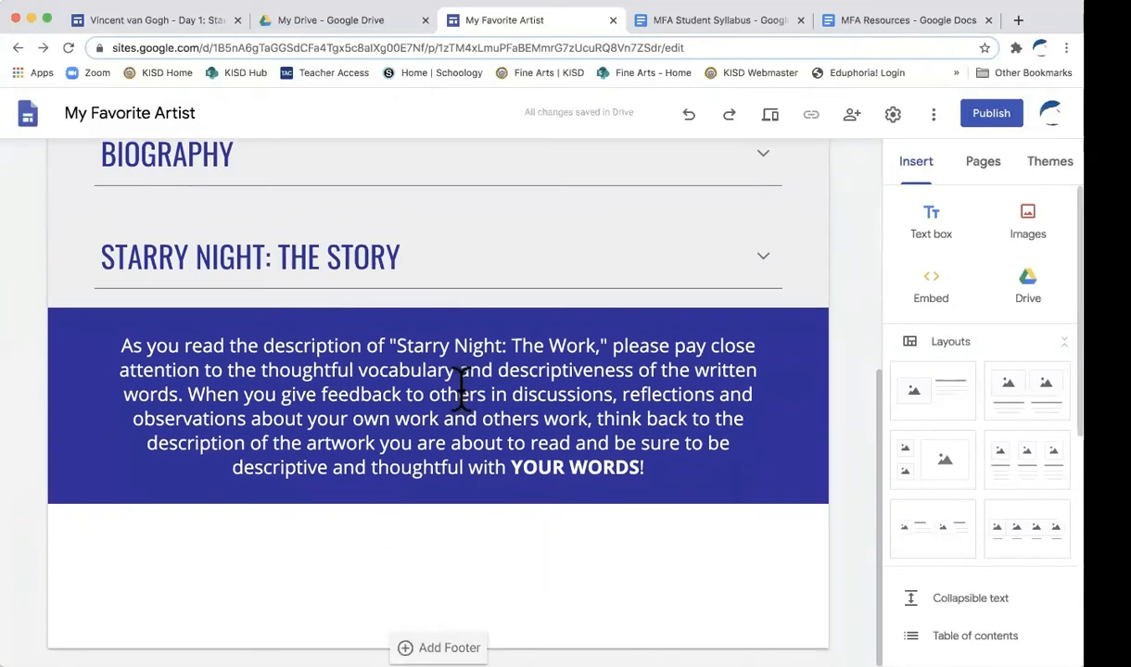
left_click(984, 602)
scroll(618, 519, "up", 5)
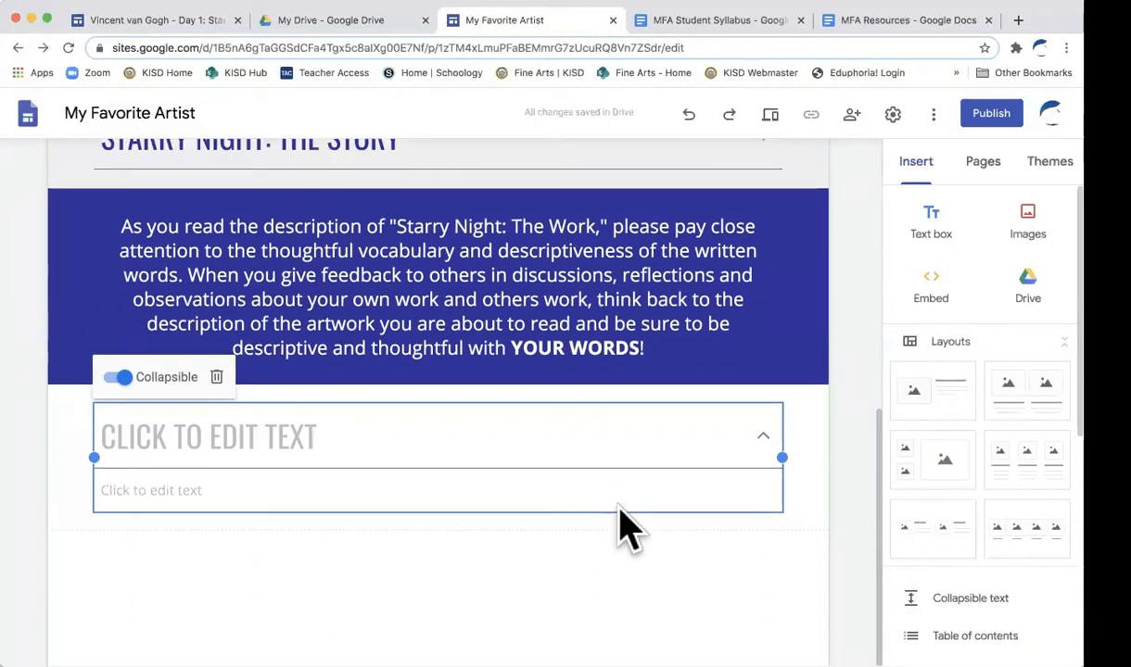
scroll(621, 530, "down", 4)
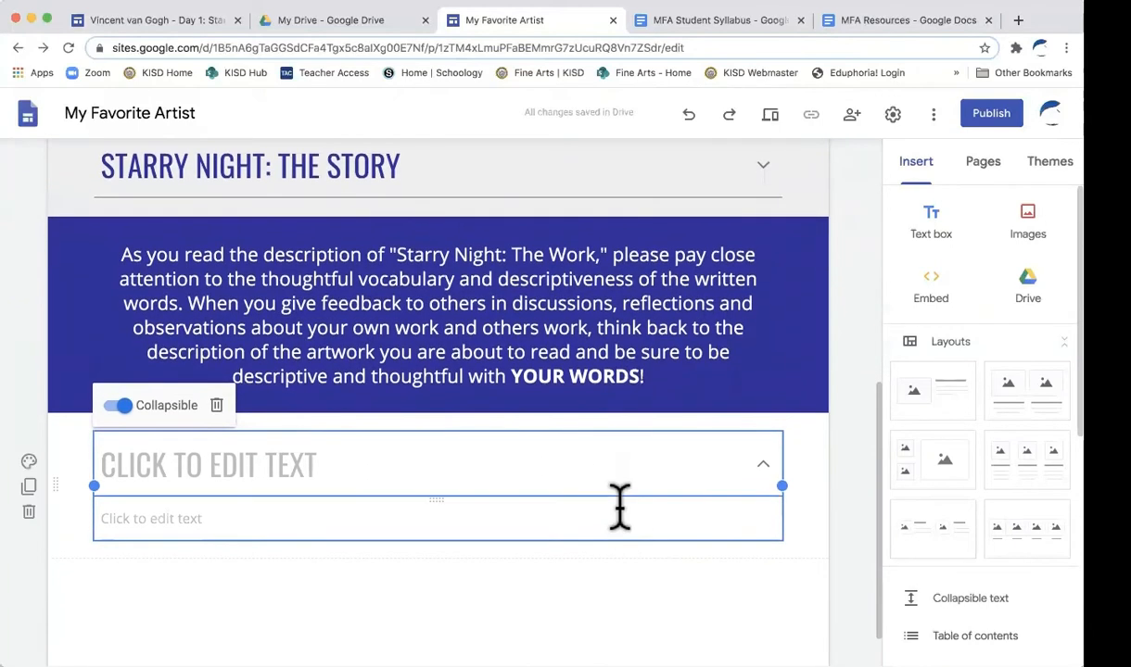
left_click(435, 464)
type("STARRY NIGHT")
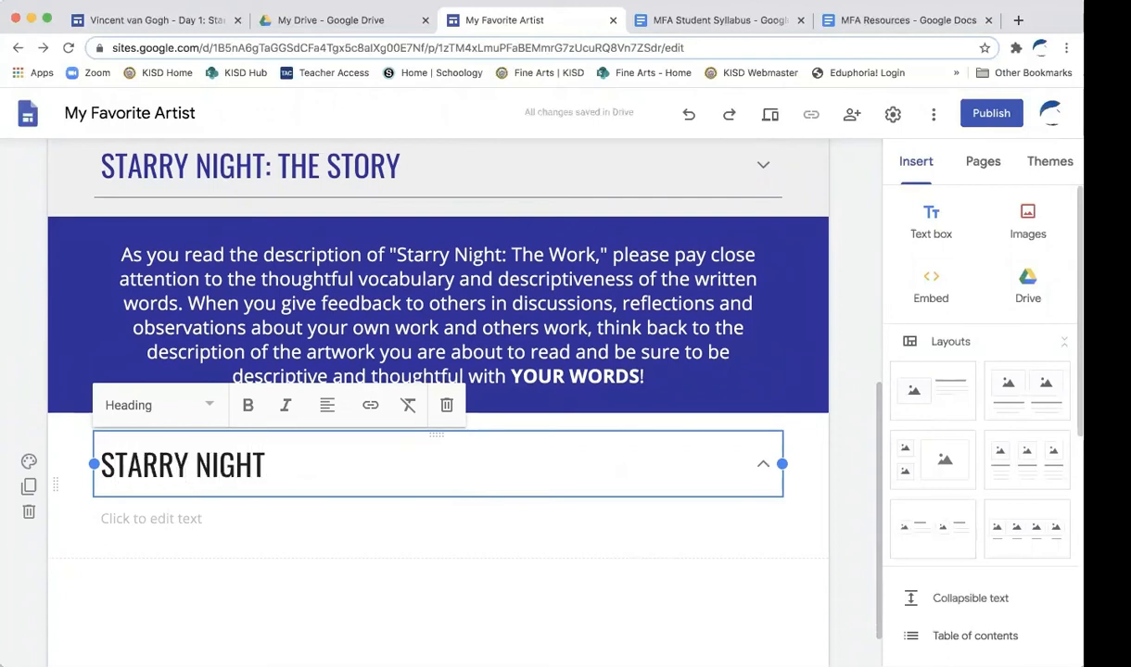
type(": THE WORK")
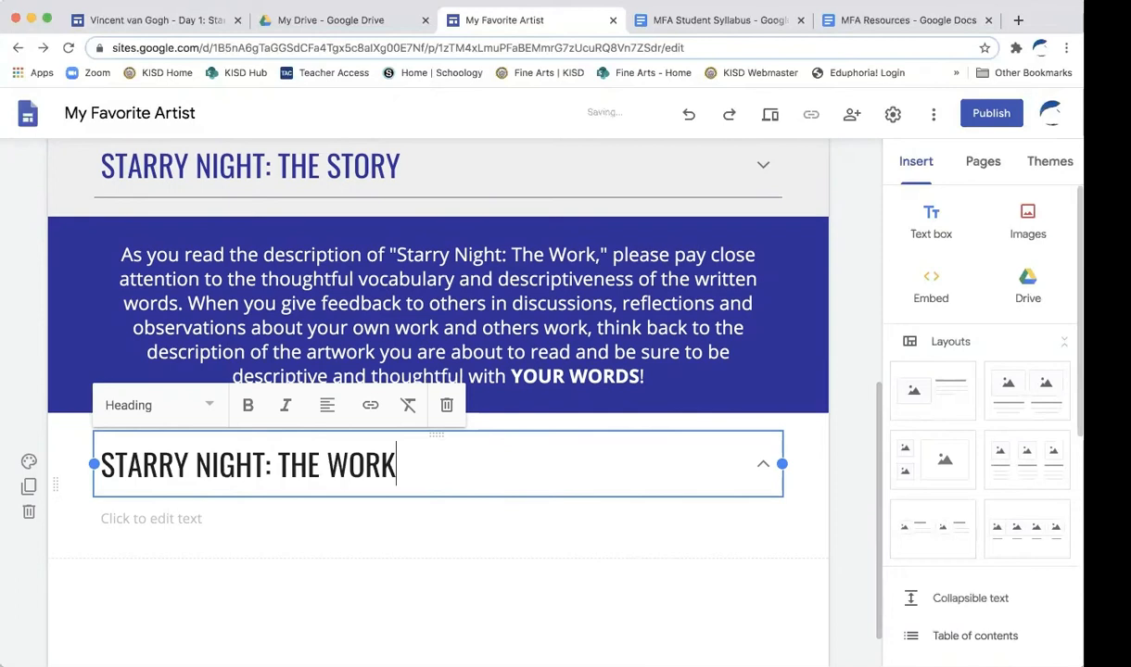
Copy the paragraphs under THE WORK in the MFA Resources document and paste them into the body of the "STARRY NIGHT: THE WORK" block.
left_click(230, 520)
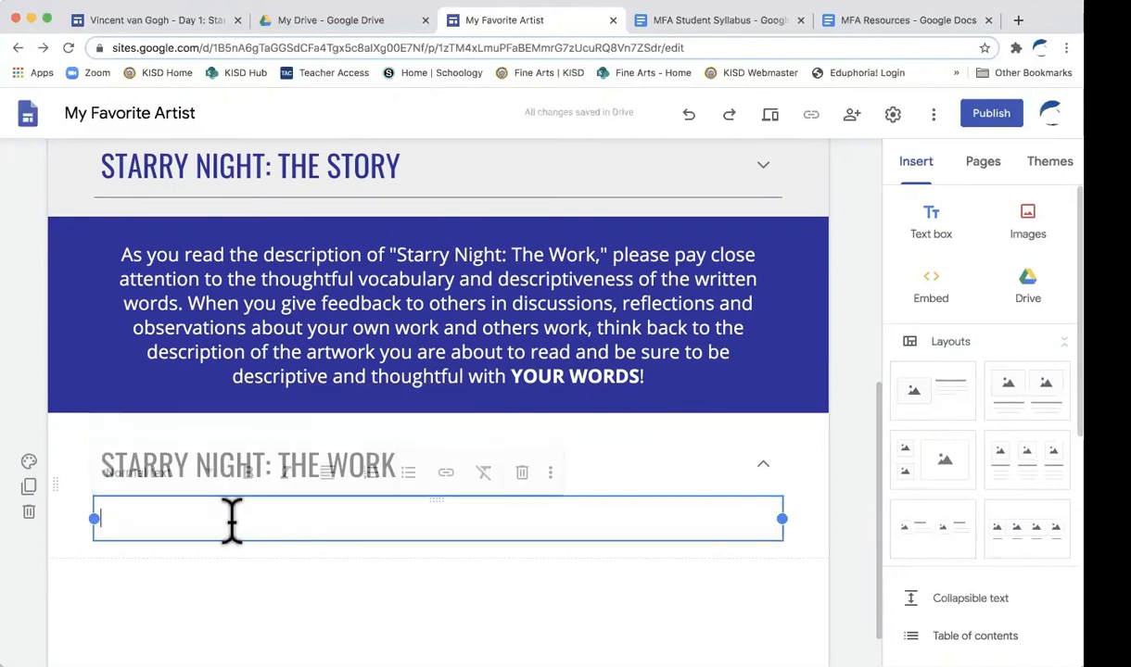
left_click(892, 23)
scroll(552, 582, "up", 10)
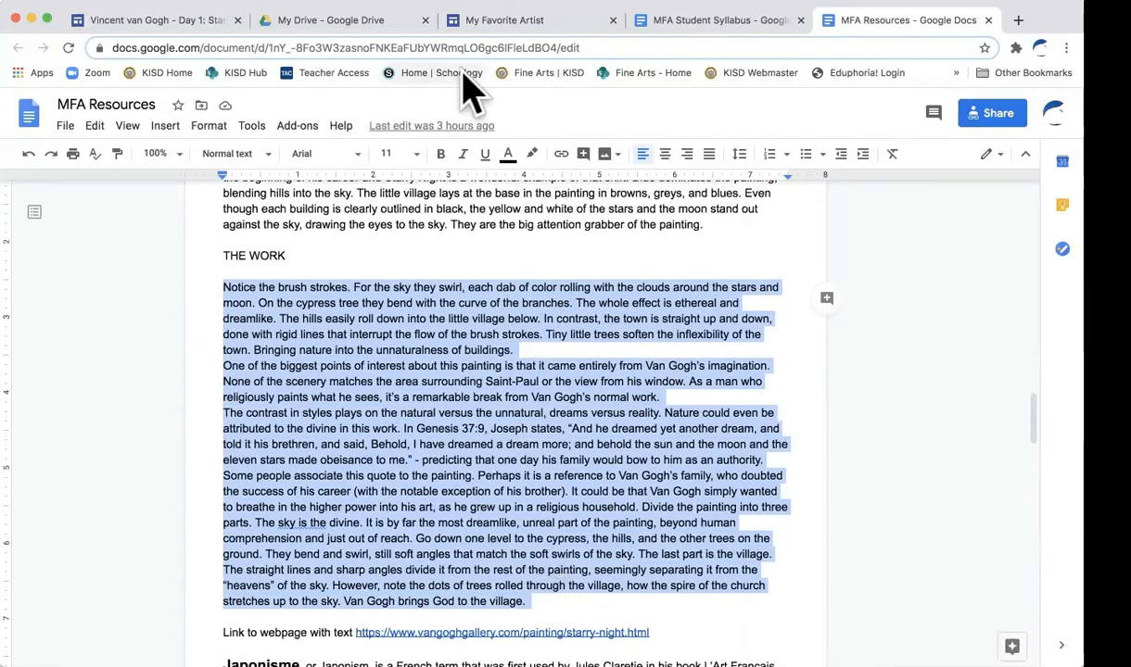
left_click(553, 23)
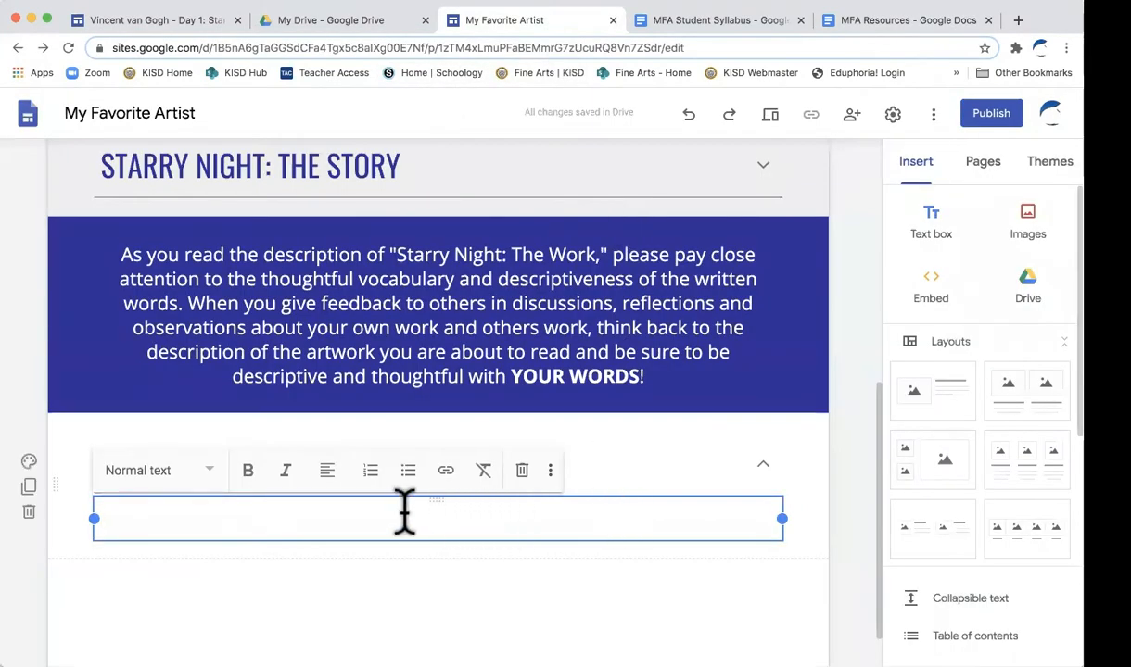
key("super+v")
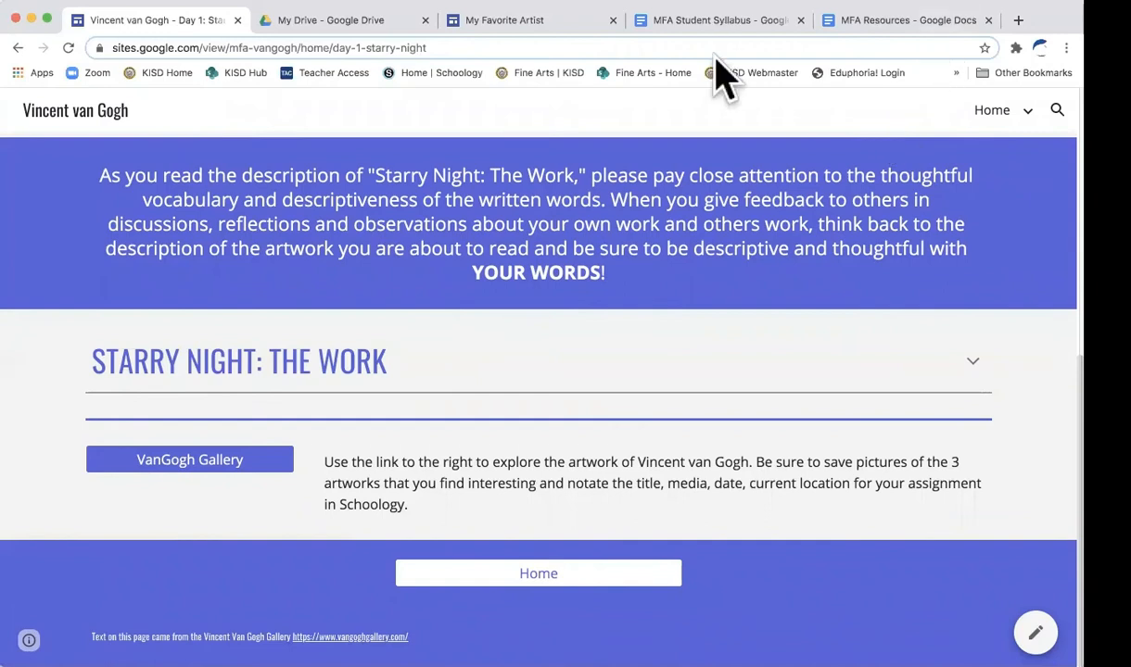
Fill the text box below "STARRY NIGHT: THE WORK" with the "Use the link to the right" paragraph from the MFA Resources document.
left_click(536, 26)
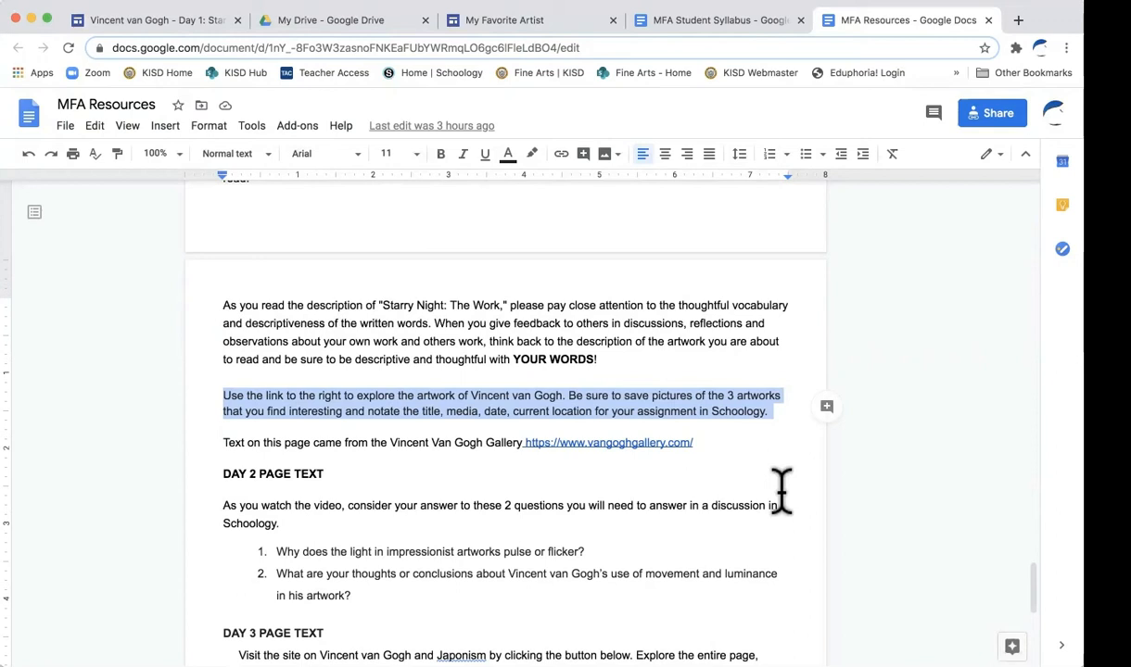
left_click(561, 28)
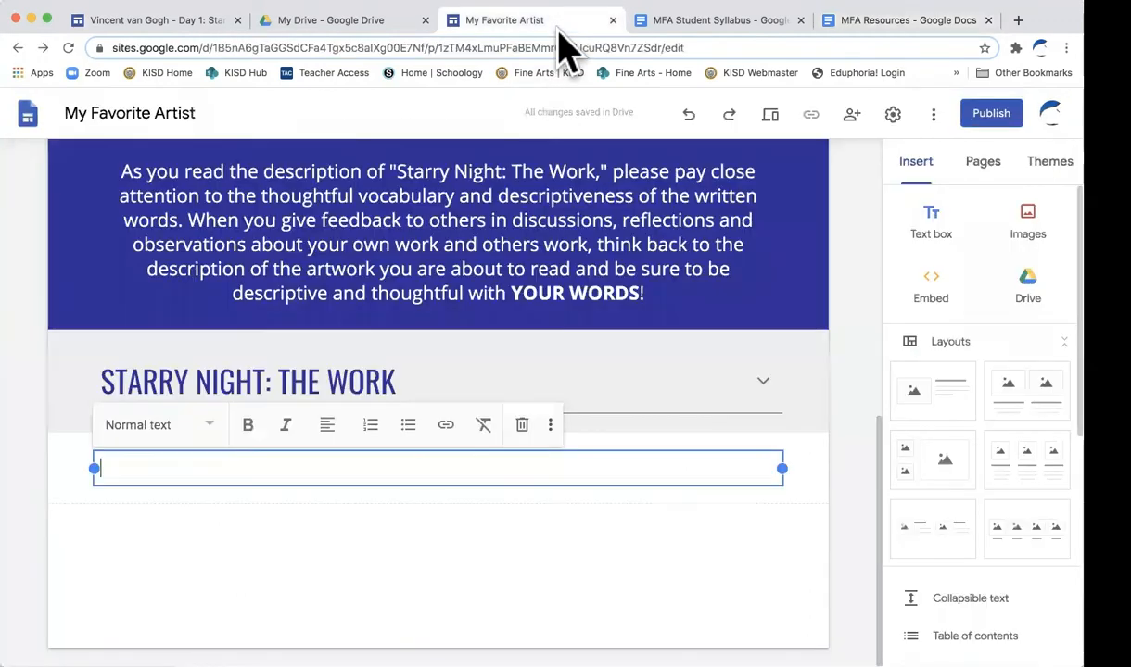
type("Use the link to the right to explore the artwork of Vincent van Gogh. Be sure to save pictures of the 3 artworks that you find interesting and notate the title, media, date, current location for your assignment in Schoology.")
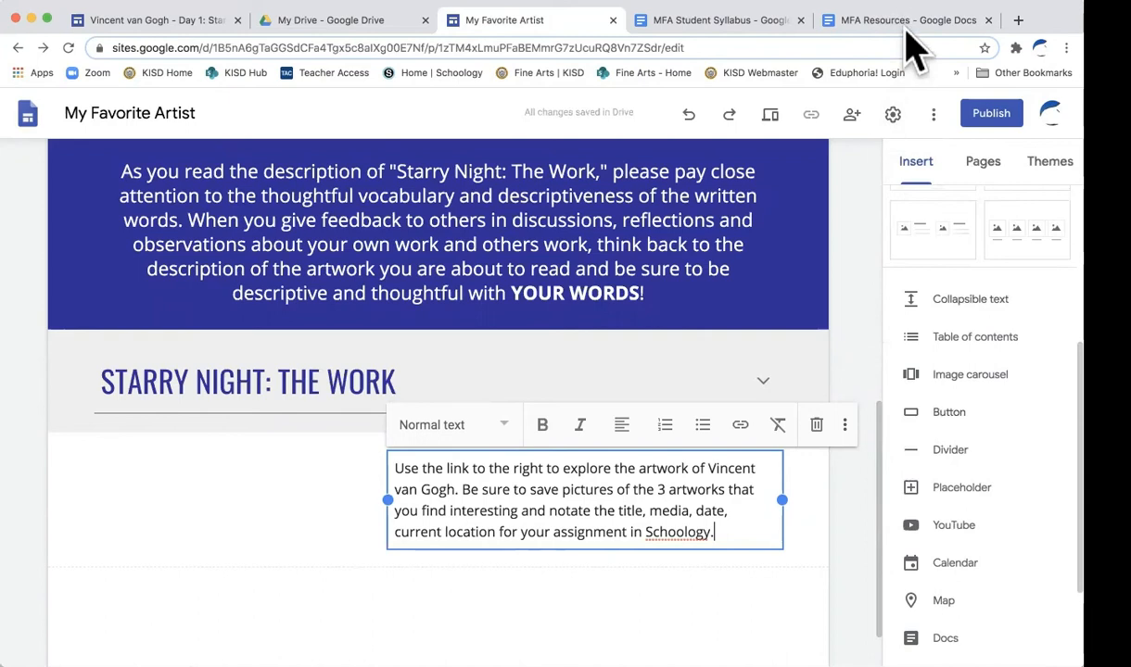
Open the Vincent Van Gogh Gallery website from its link in the Day 1 text of the MFA Resources document.
left_click(905, 22)
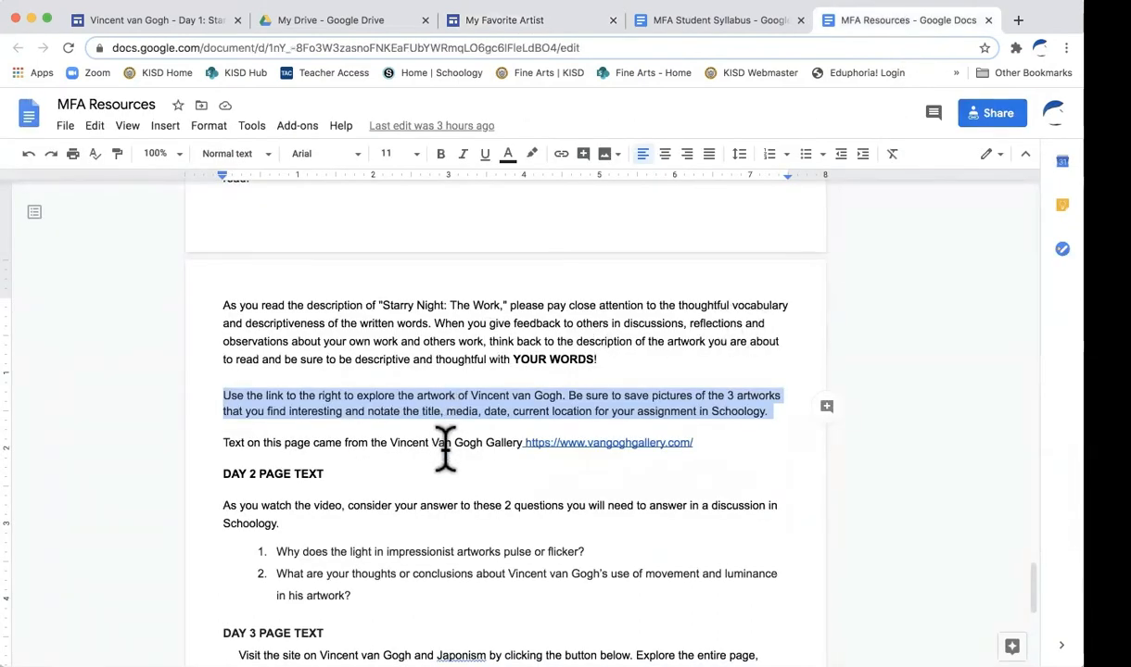
left_click(617, 442)
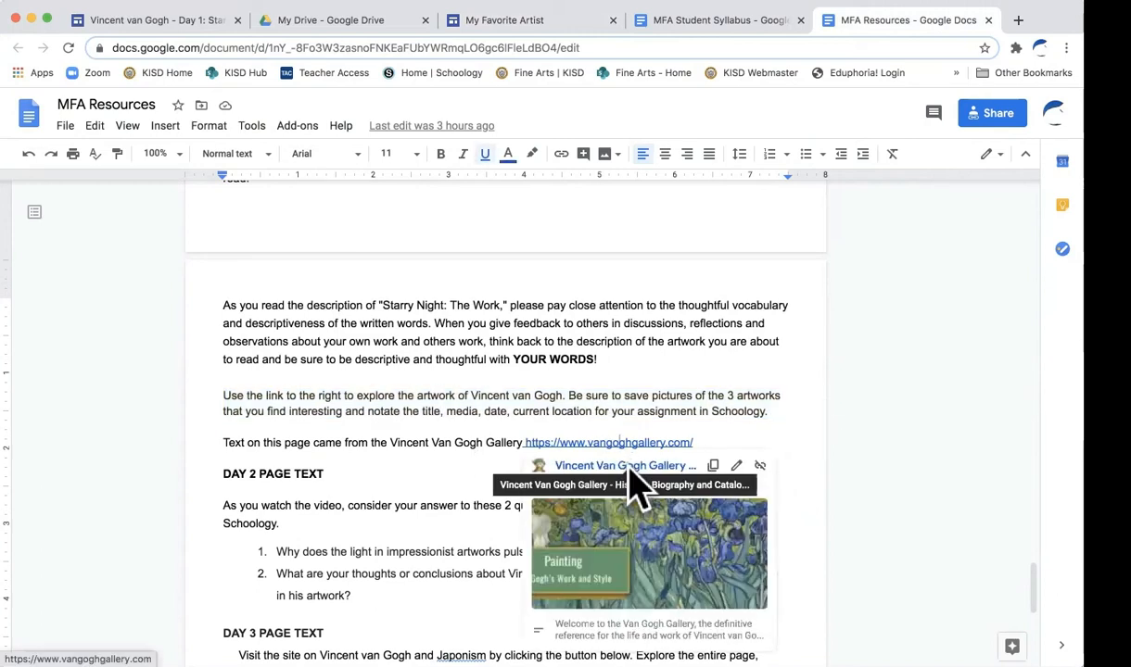
left_click(630, 466)
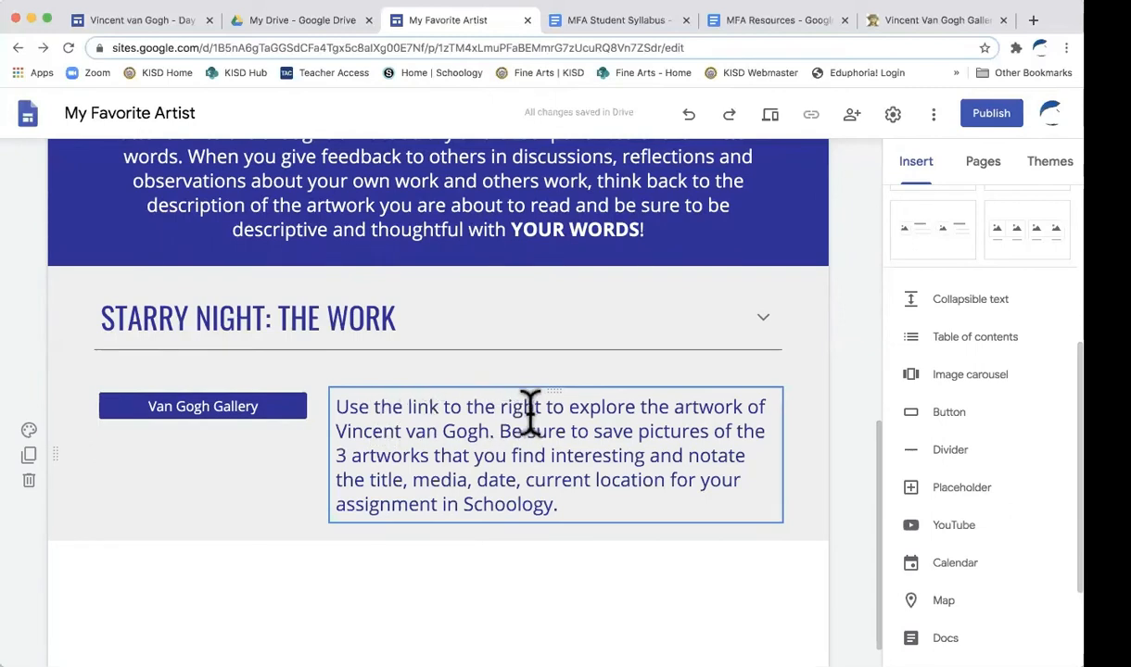
Change "right" to "left" in the link instructions beside the Van Gogh Gallery button.
double_click(523, 405)
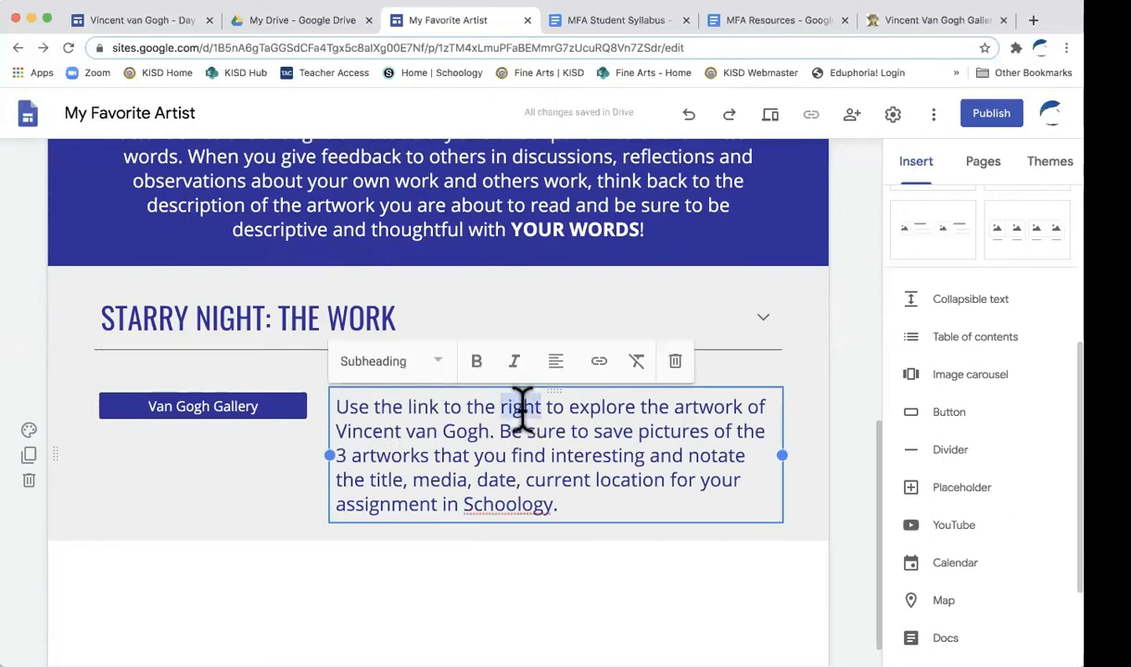
type("l")
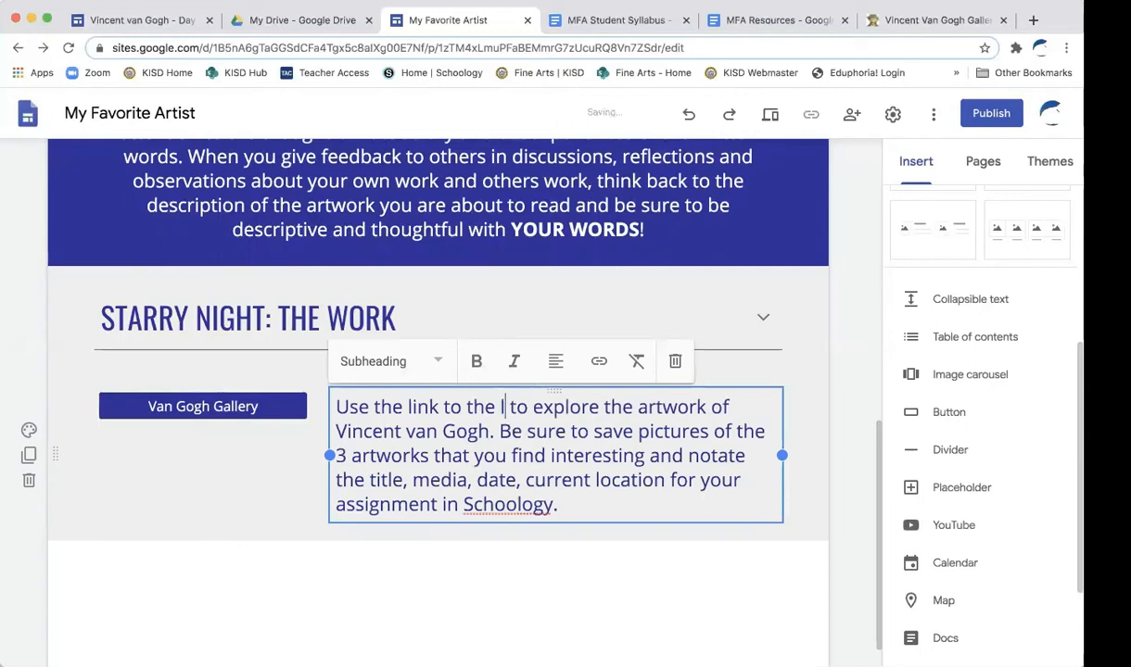
type("eft")
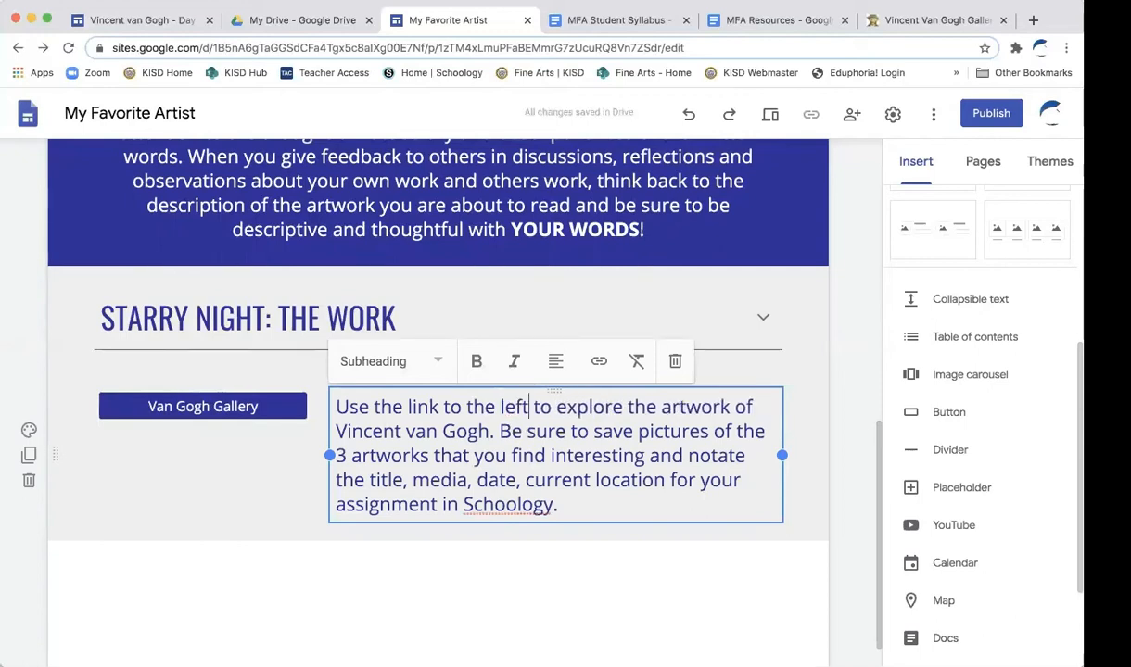
left_click(625, 579)
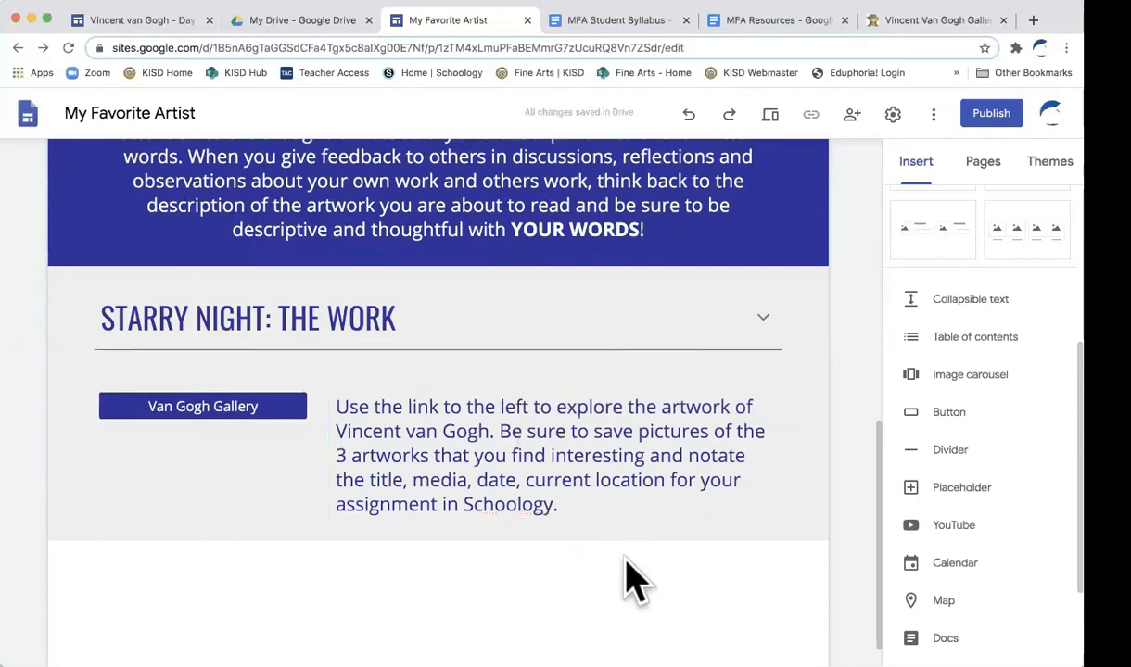
left_click(508, 478)
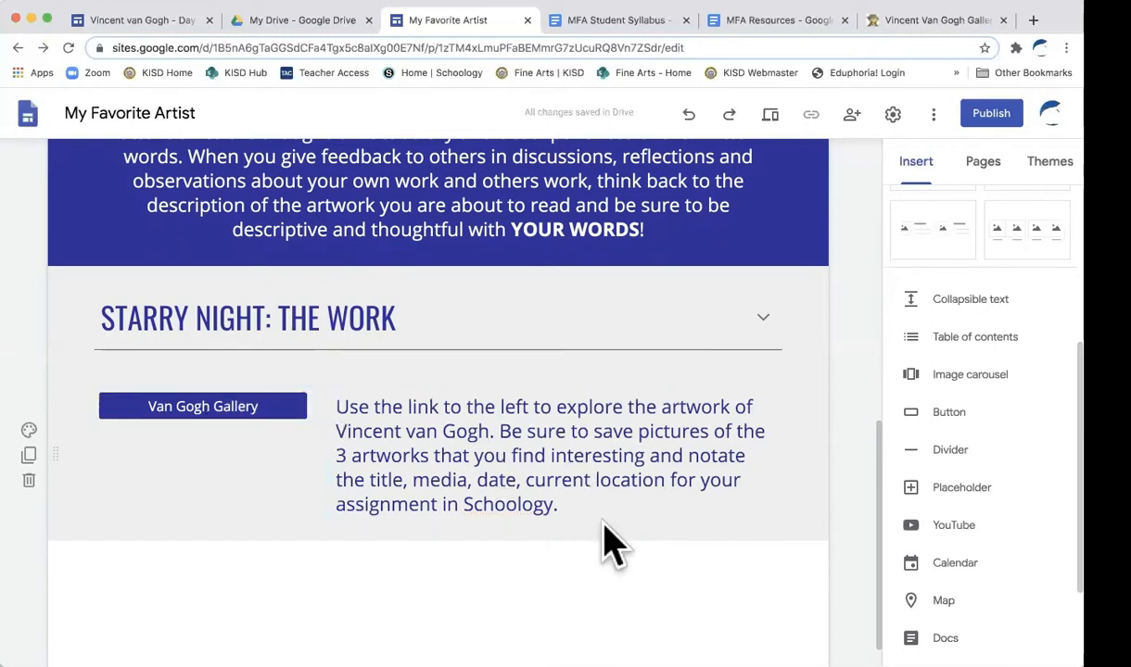
Compare the end of the Day 1 page with the published version and insert a text box for its closing section.
scroll(612, 545, "down", 1)
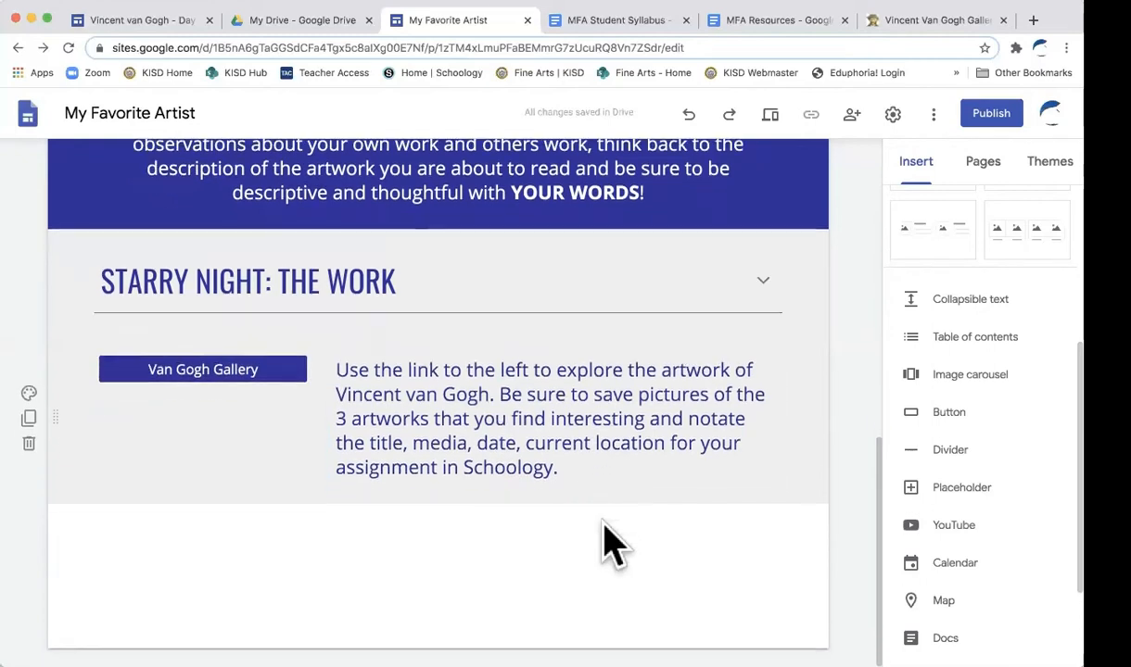
left_click(167, 22)
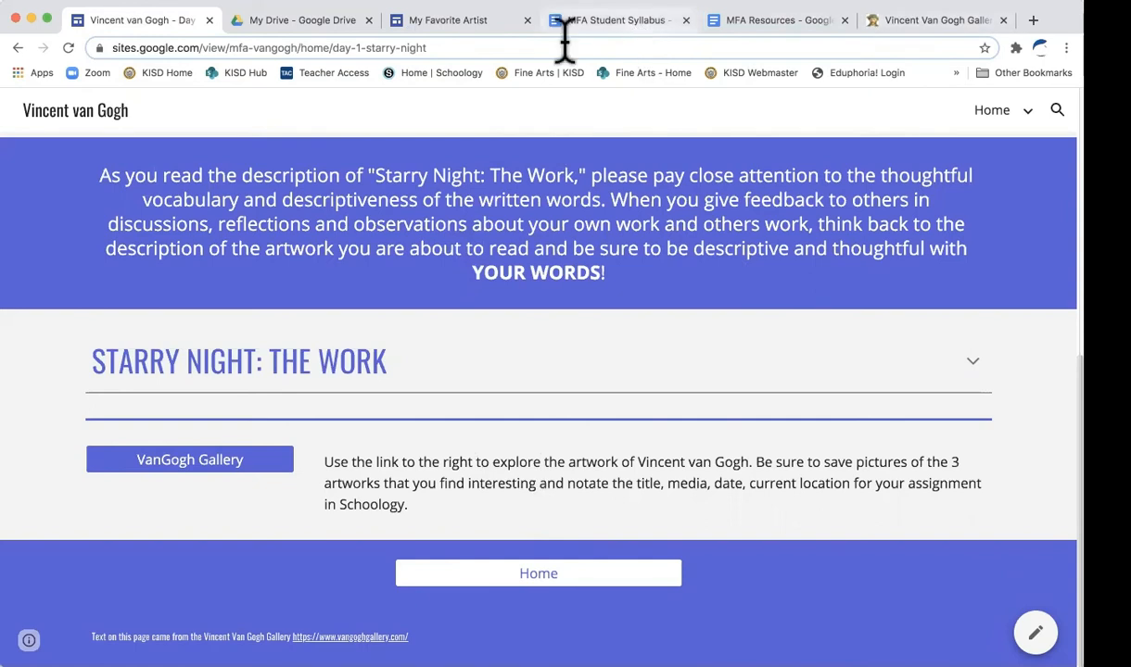
left_click(496, 23)
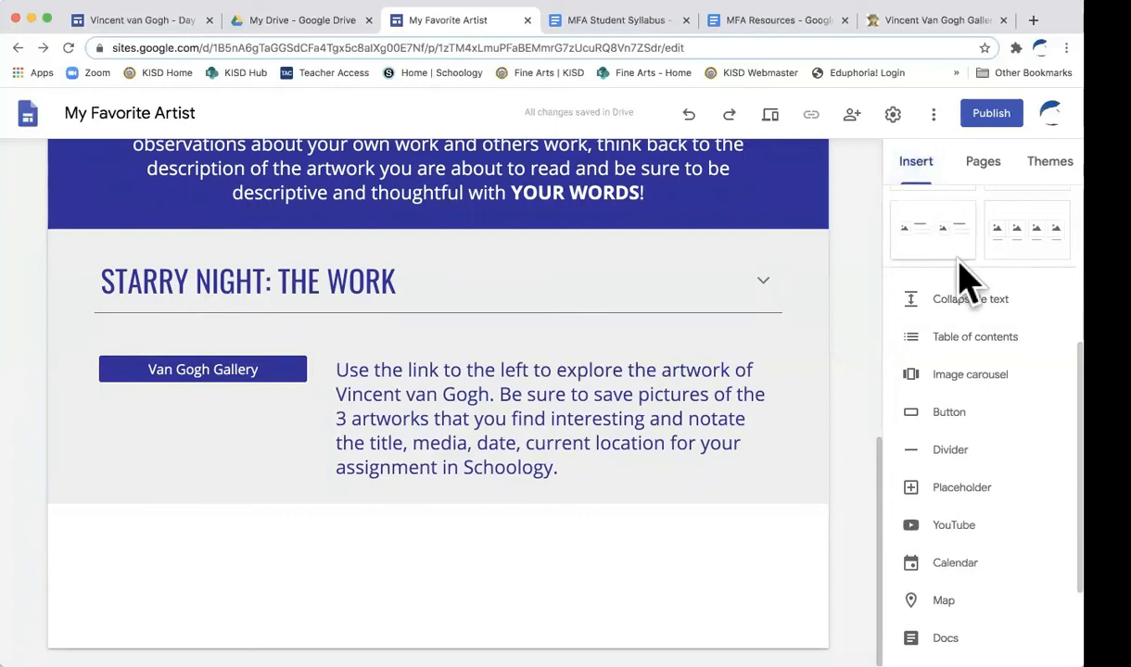
scroll(973, 336, "up", 5)
left_click(929, 232)
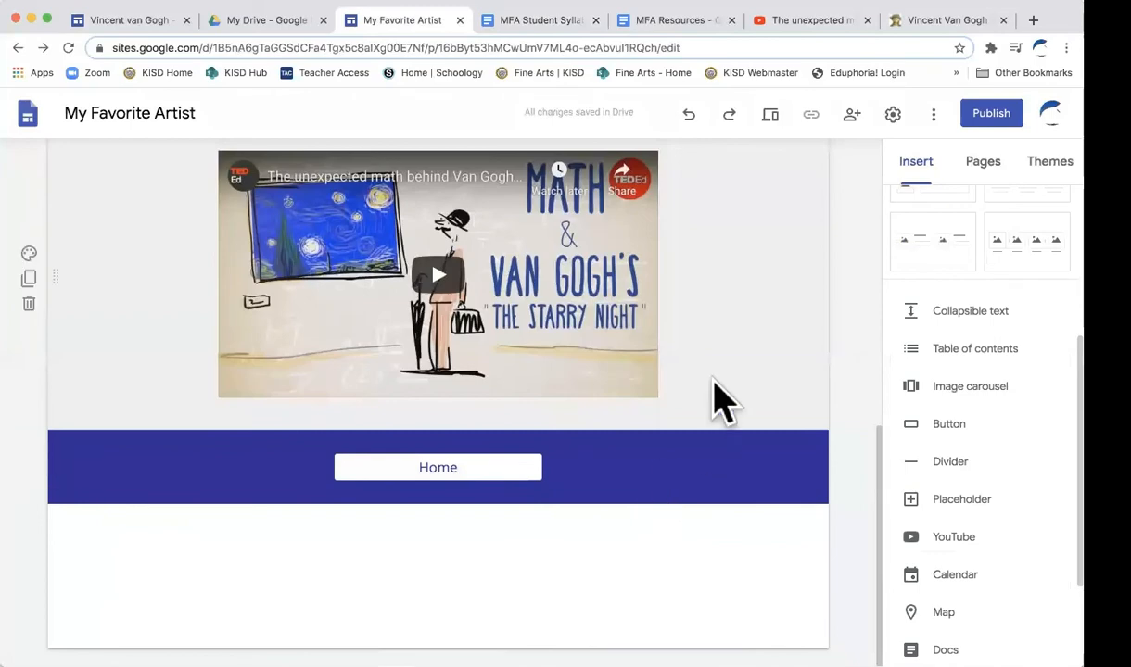
Review the rebuilt Day 2 page from header to Home button, then open Day 3: Japonism on the published Vincent van Gogh site.
scroll(723, 400, "up", 10)
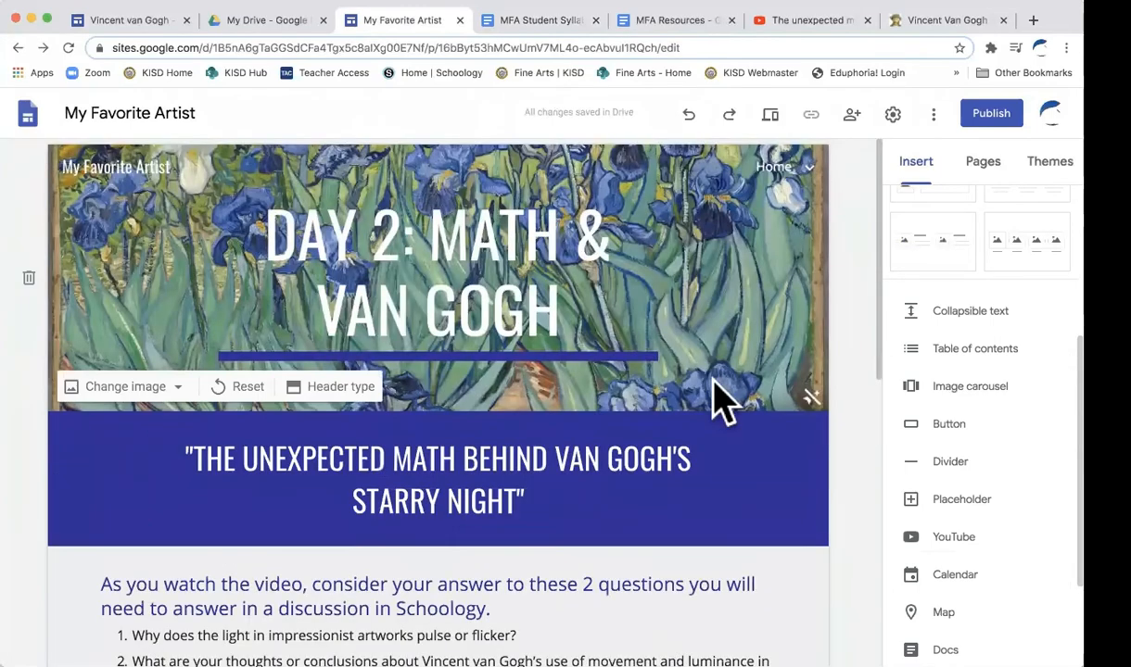
scroll(722, 400, "down", 10)
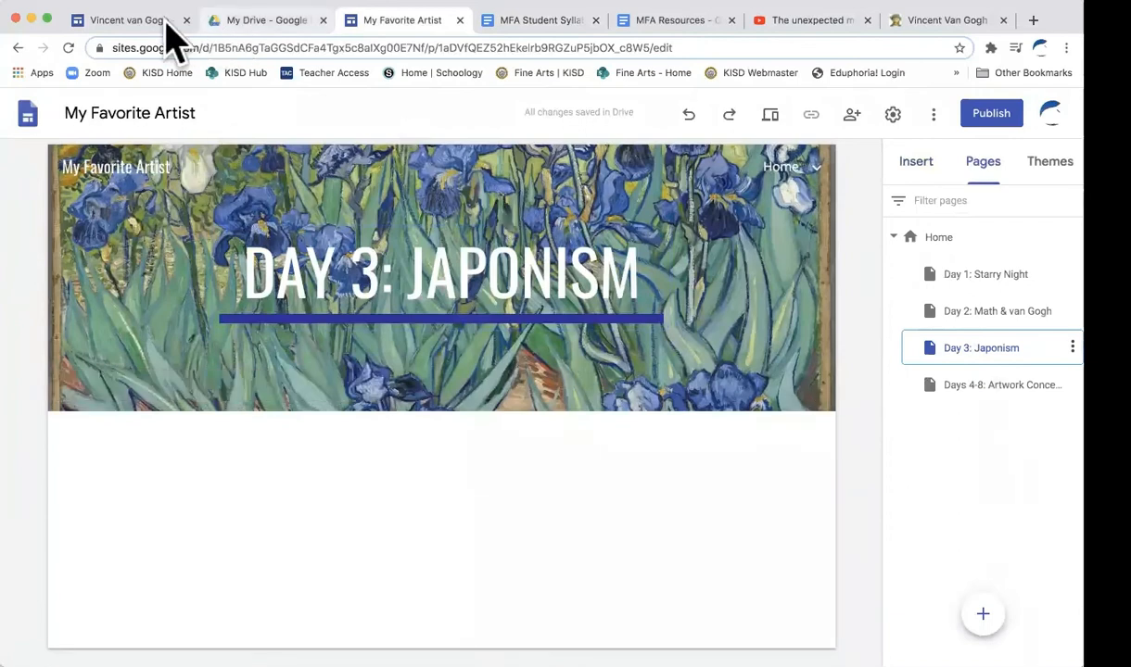
left_click(133, 20)
scroll(936, 199, "up", 5)
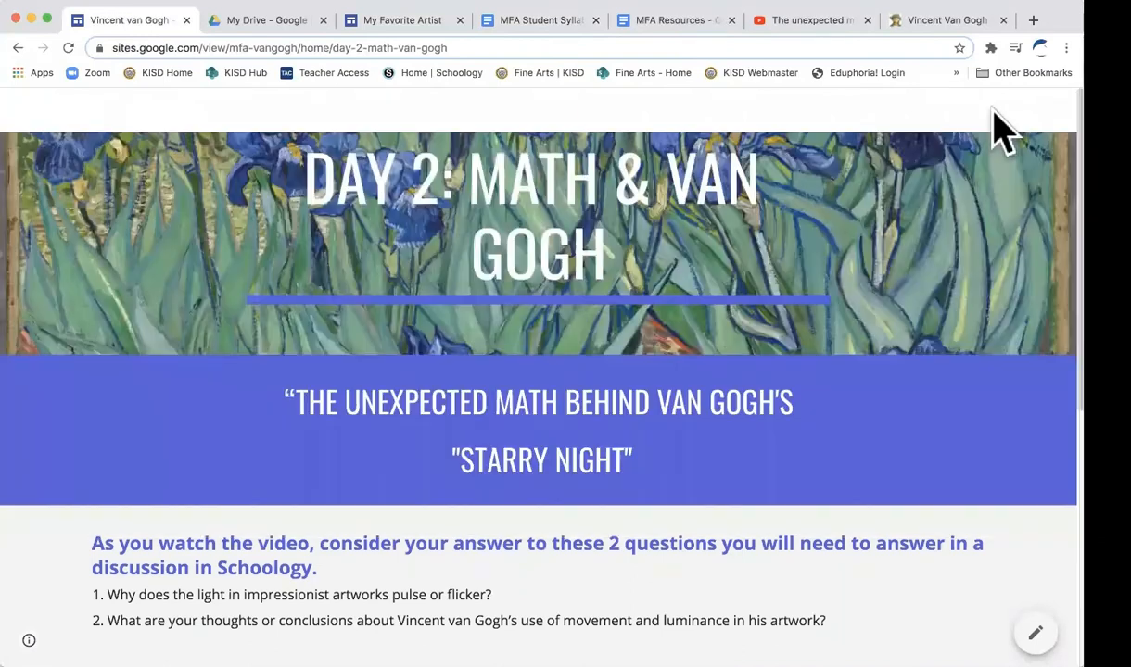
left_click(992, 111)
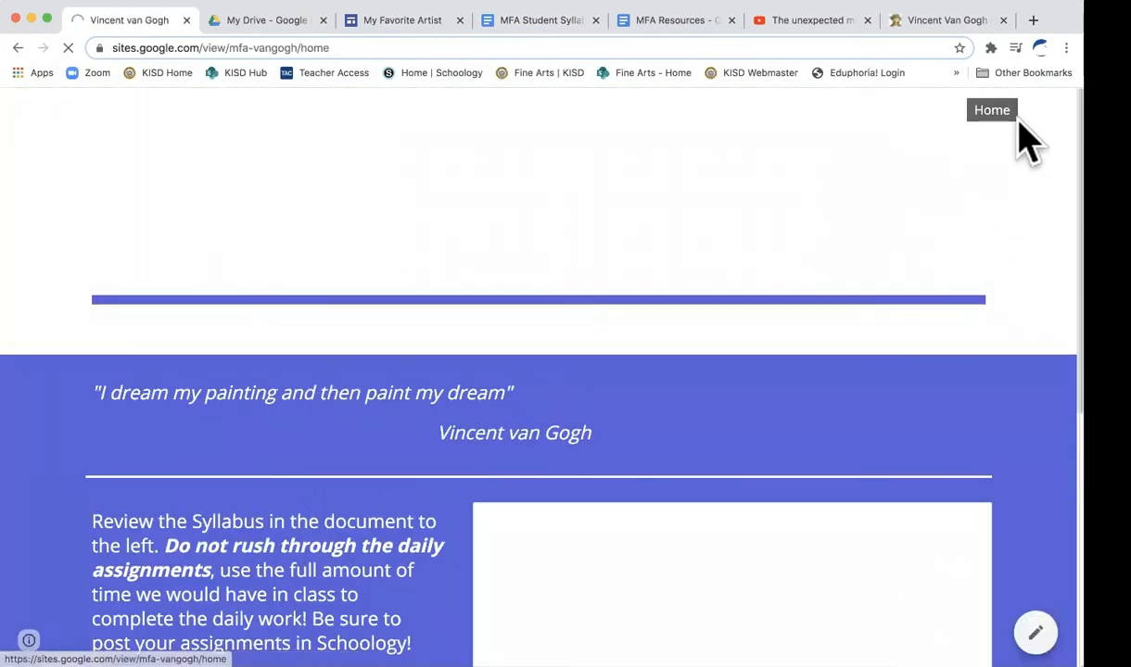
mouse_move(968, 109)
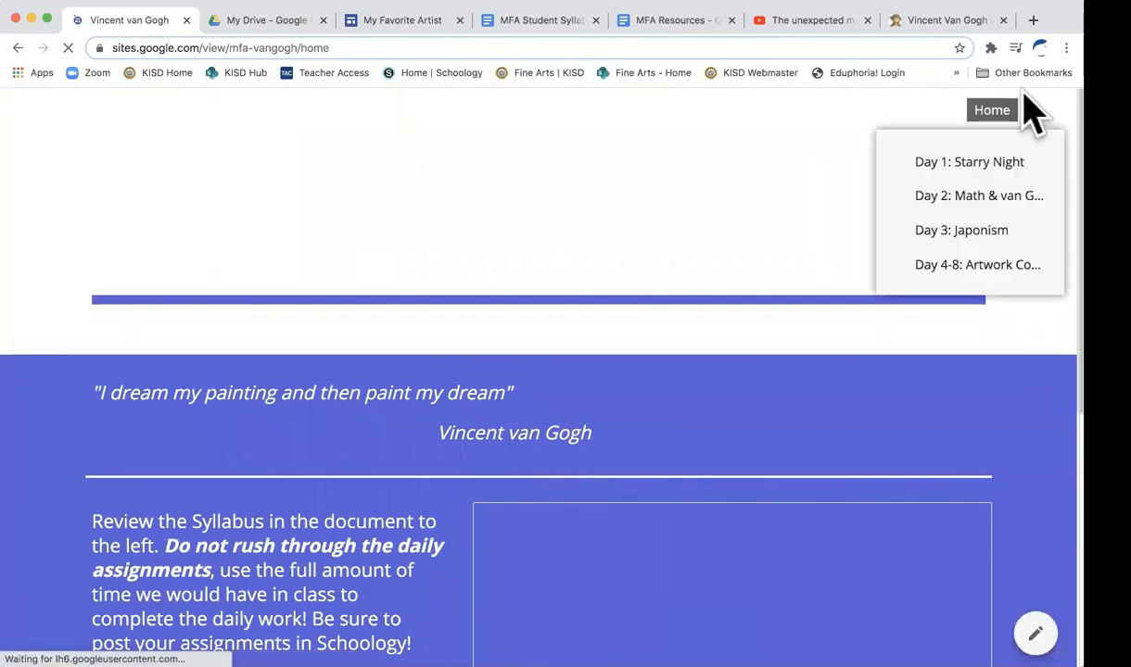
left_click(982, 232)
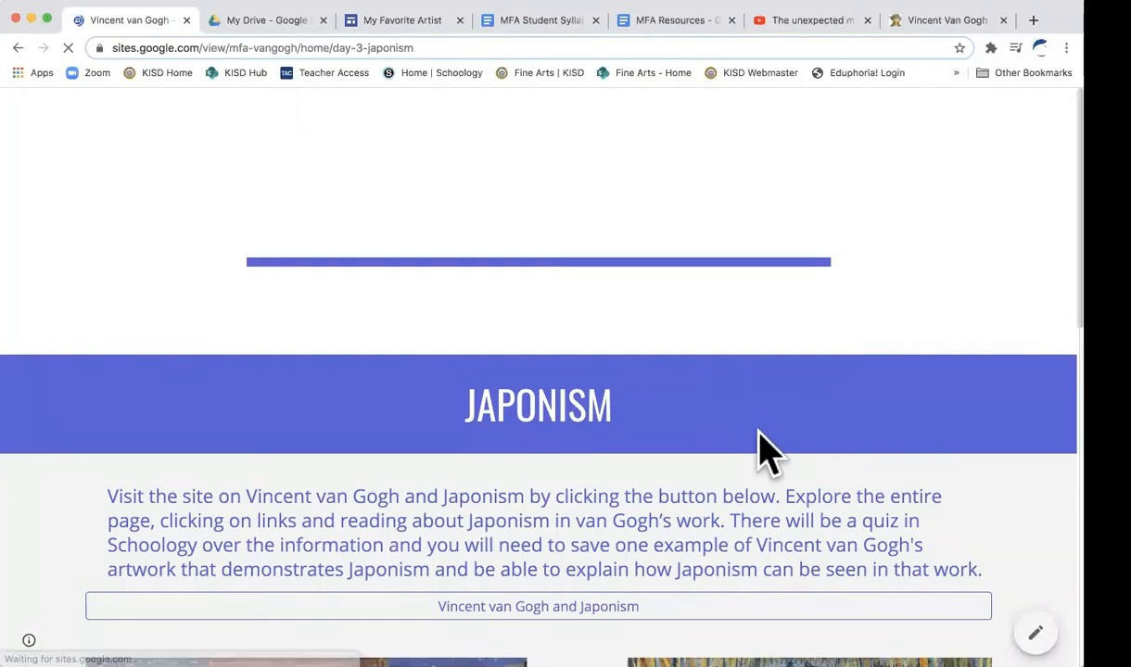
Examine the published Day 3: Japonism page for its heading, instructions, link button, two captioned artworks and Home button.
scroll(760, 452, "down", 5)
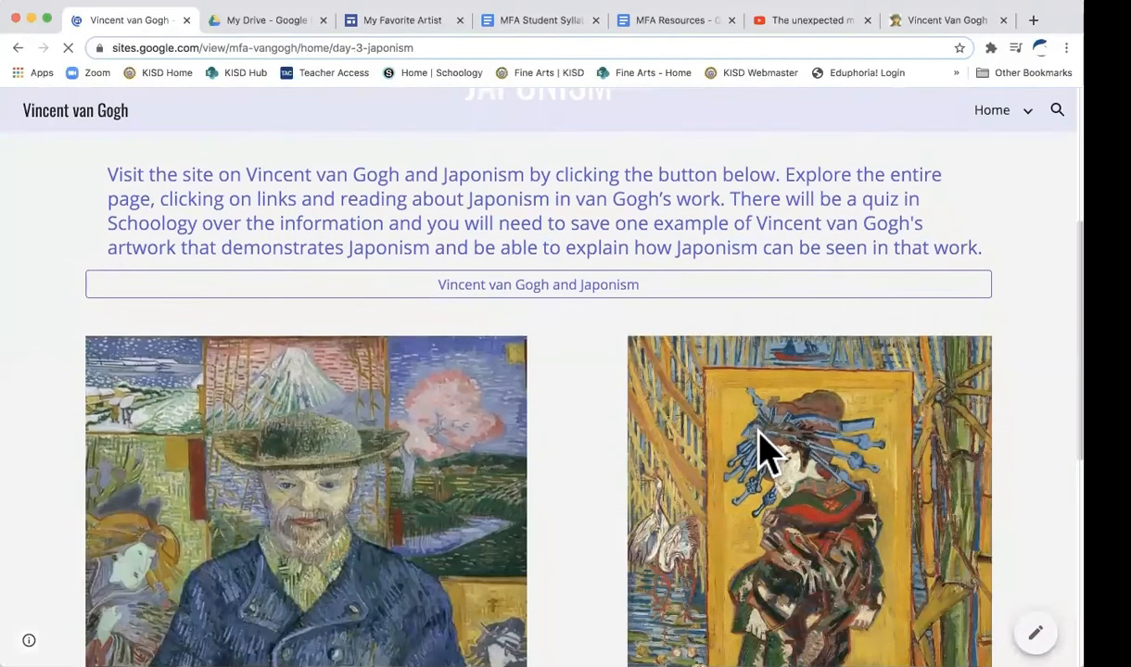
scroll(760, 452, "down", 4)
scroll(760, 452, "up", 4)
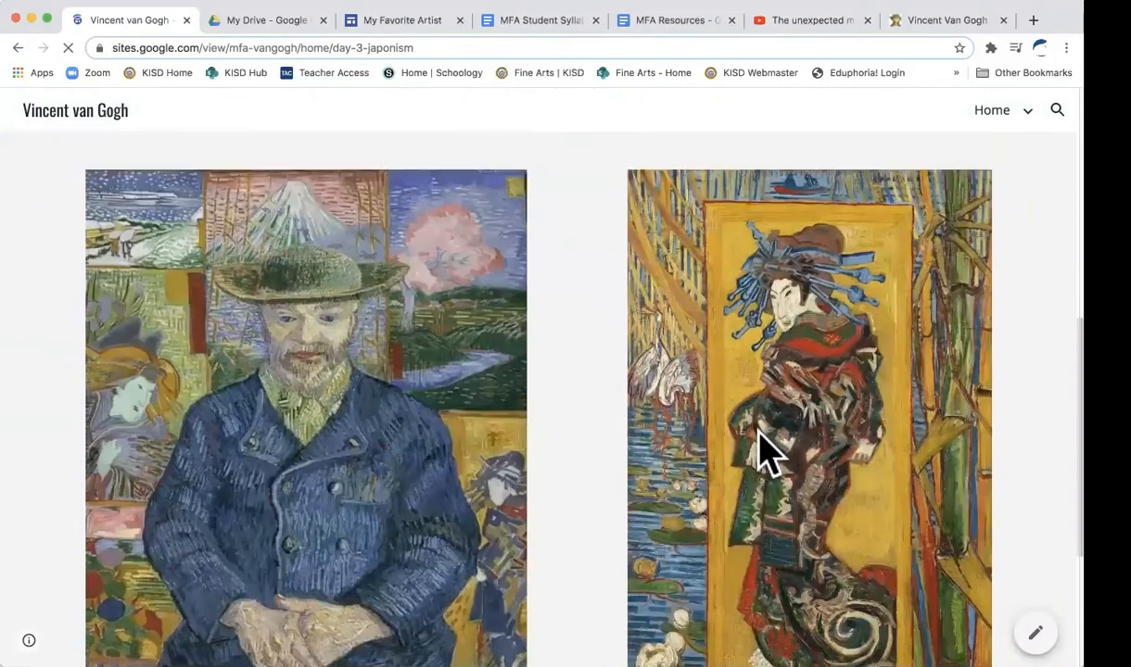
scroll(760, 453, "down", 5)
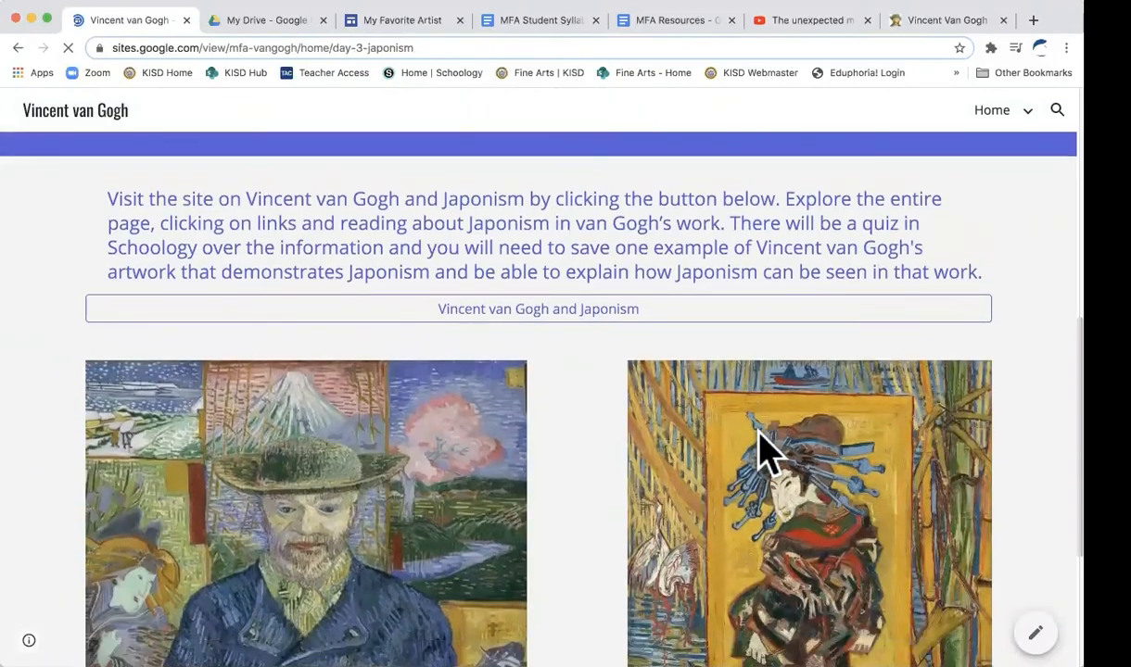
scroll(760, 453, "down", 3)
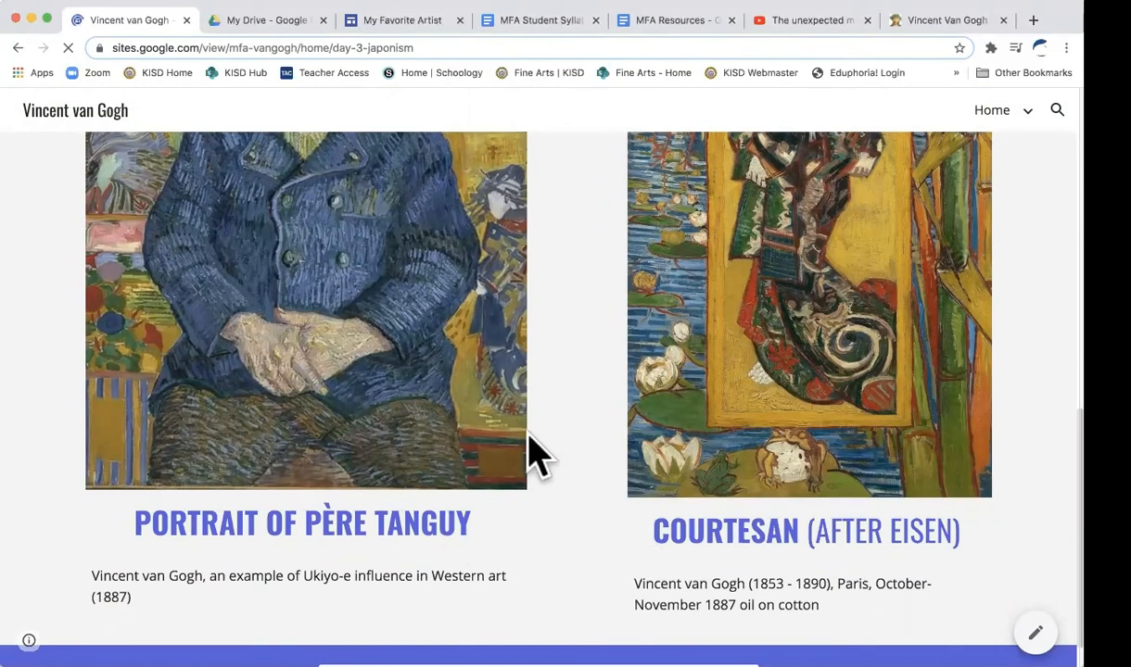
scroll(578, 379, "up", 8)
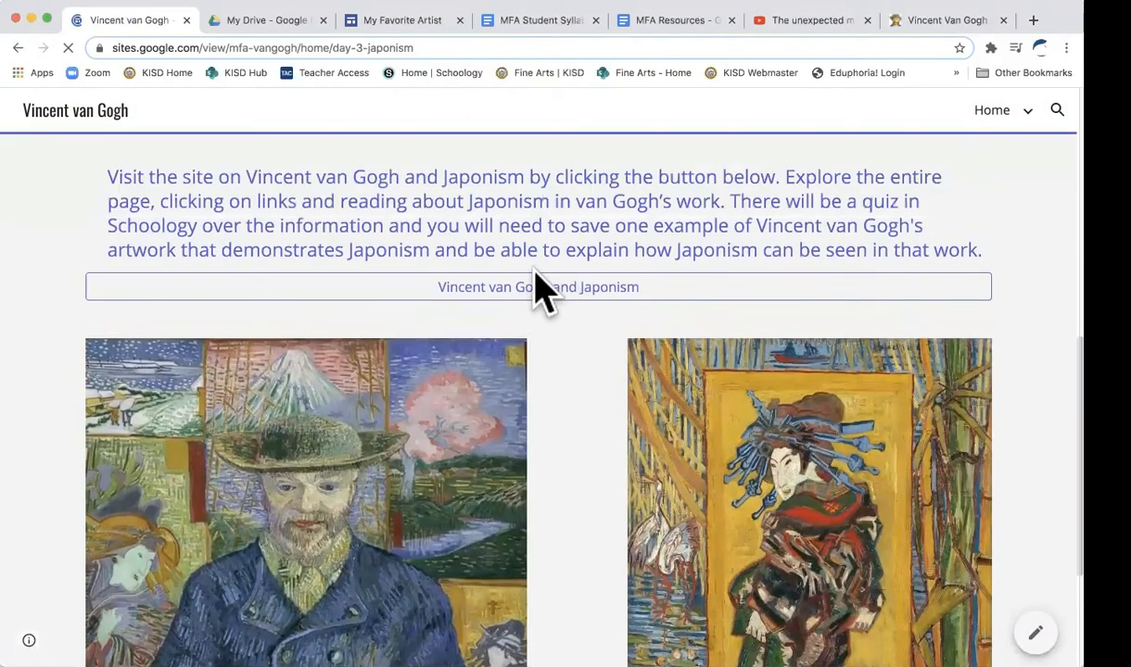
scroll(587, 497, "down", 5)
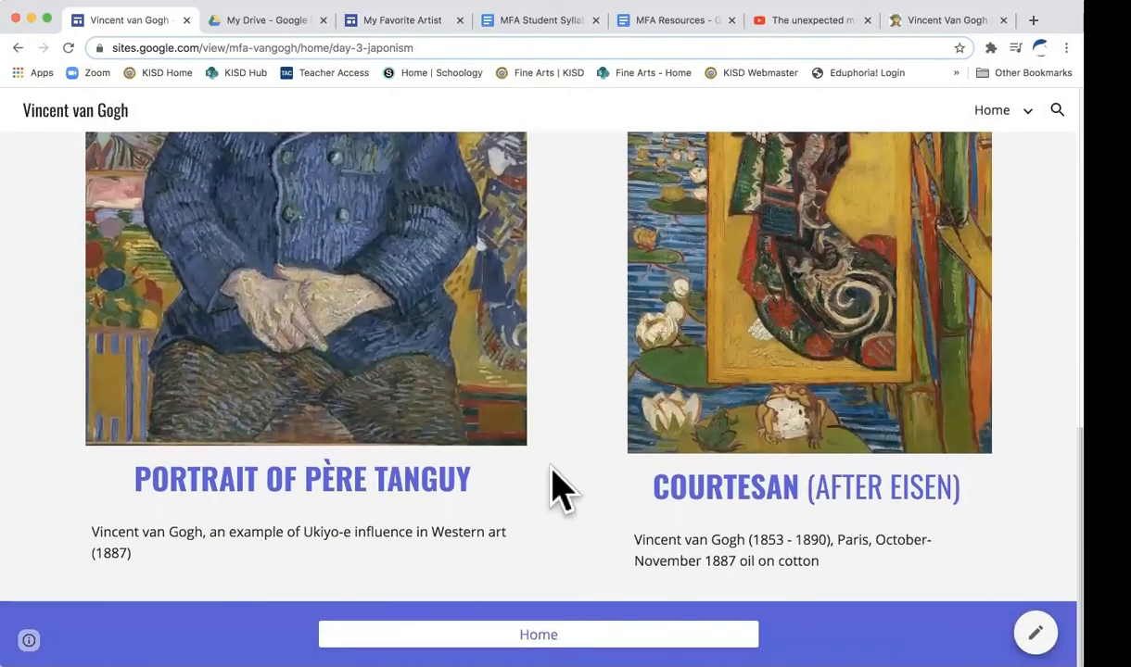
scroll(556, 487, "up", 7)
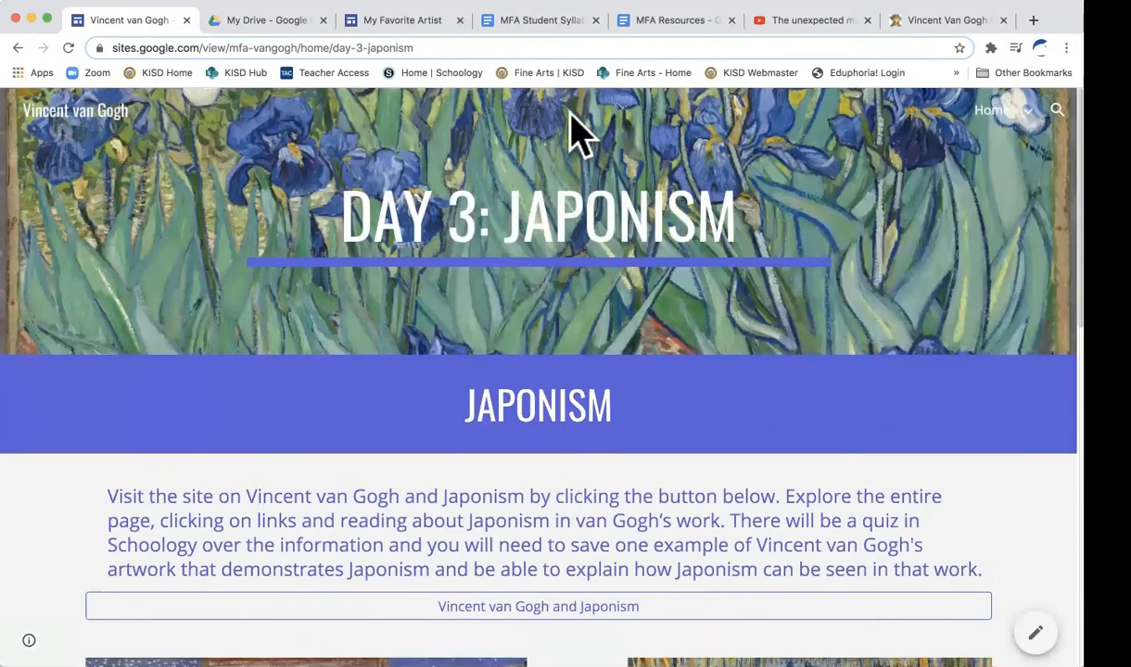
Add a text box below the header of the Day 3: Japonism page with the centred Heading-style text "JAPONISM".
left_click(542, 22)
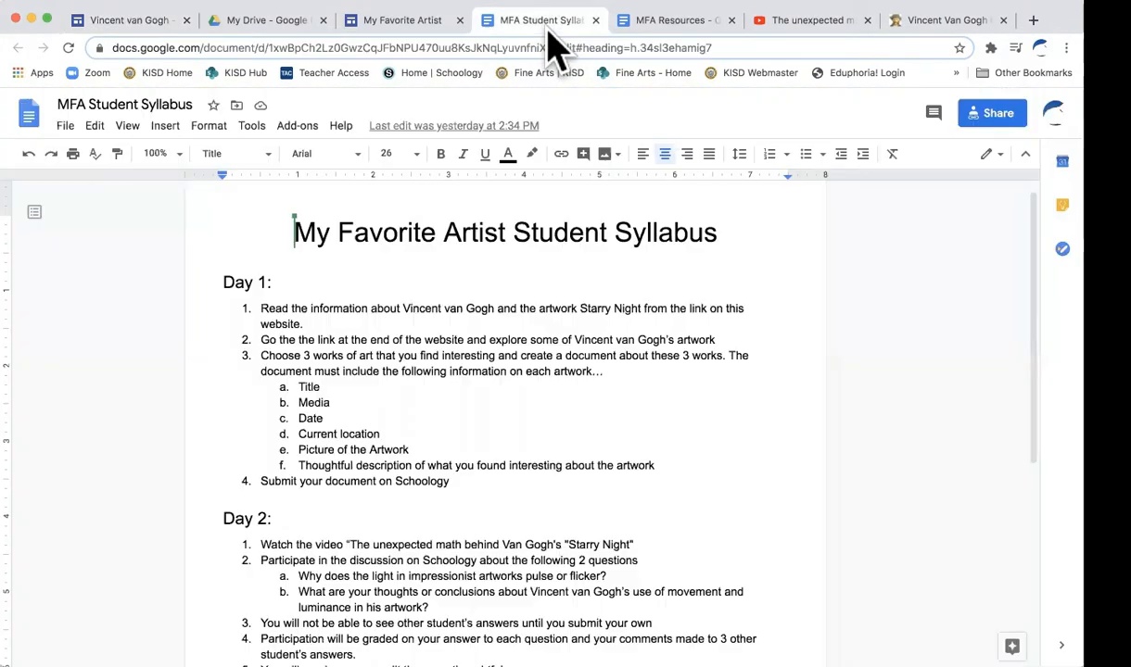
left_click(422, 22)
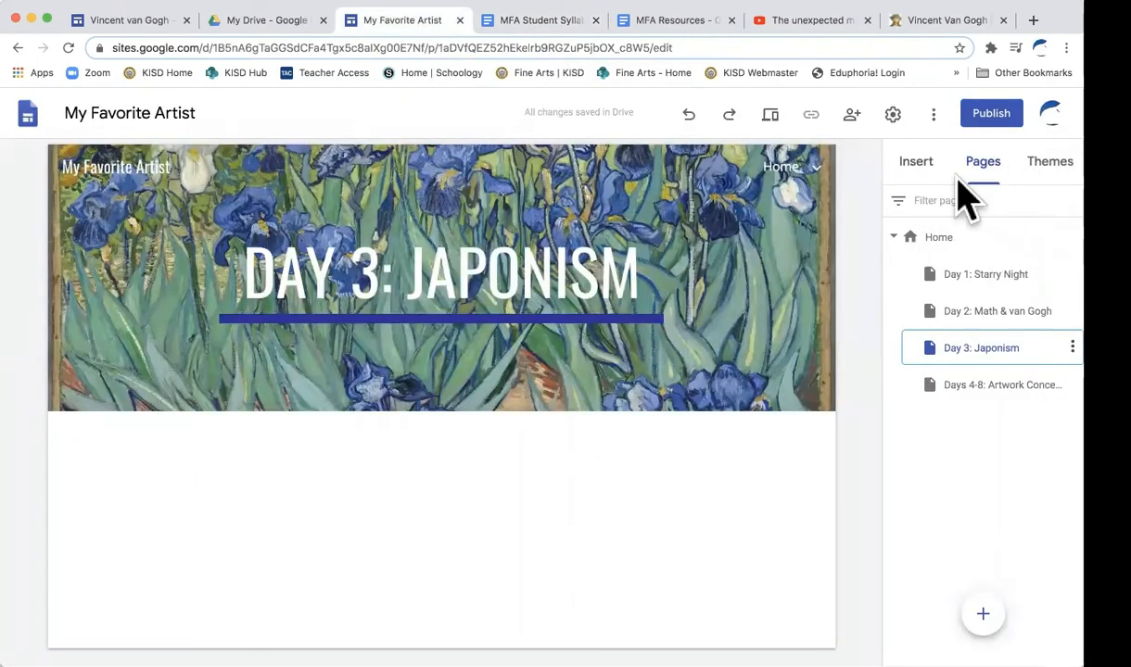
left_click(918, 167)
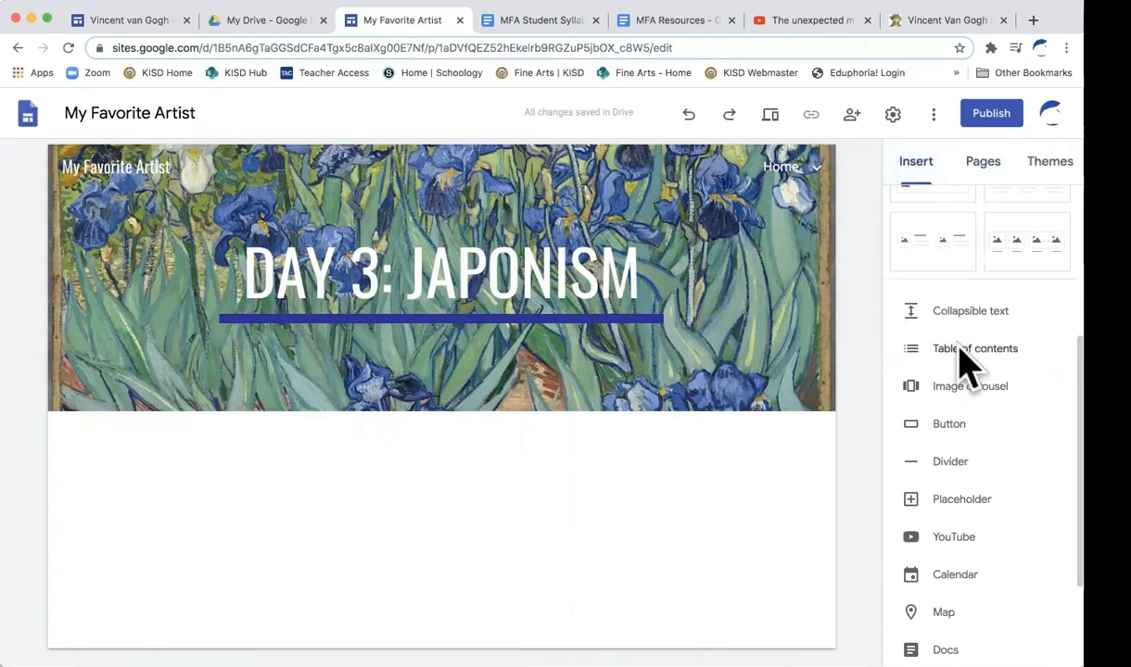
scroll(960, 359, "up", 5)
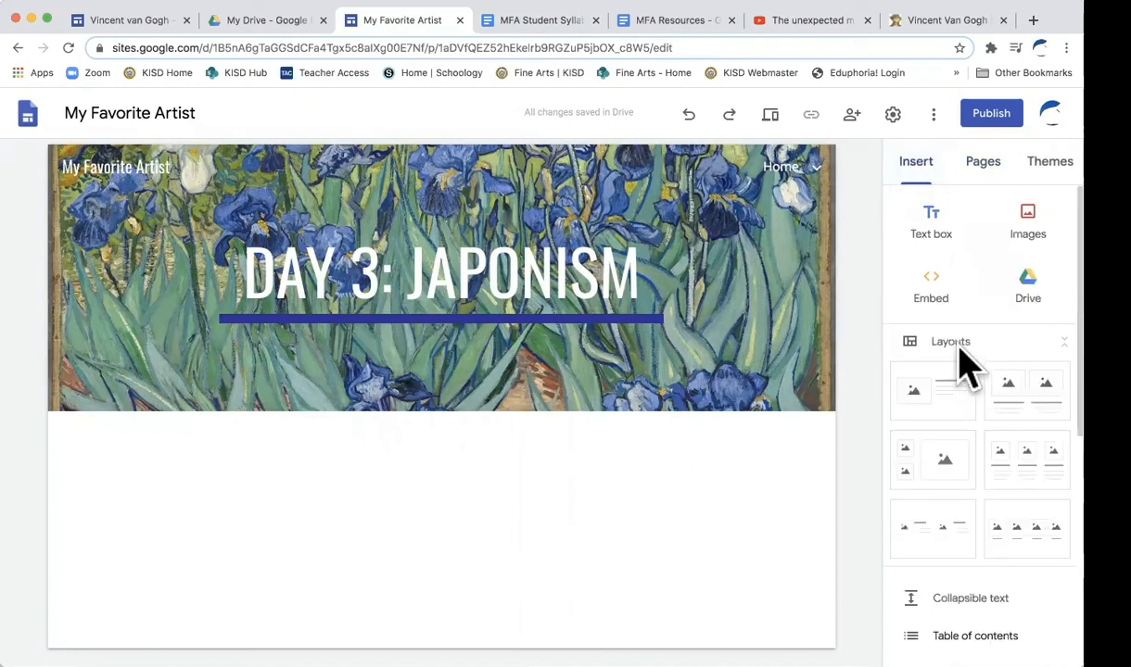
left_click(931, 227)
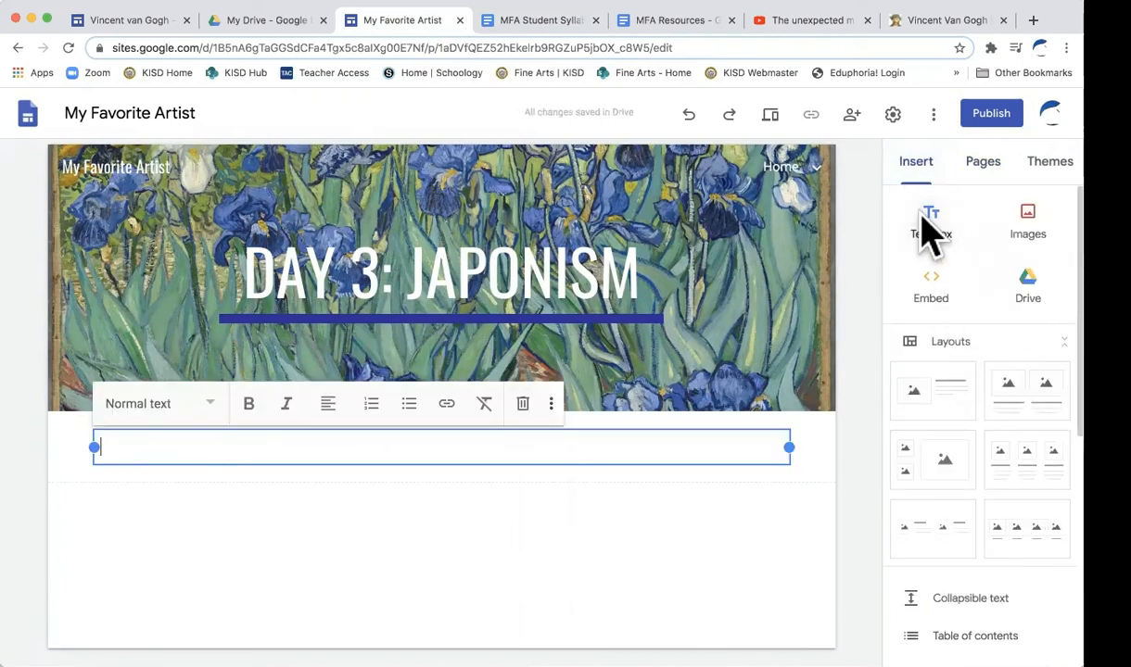
left_click(212, 408)
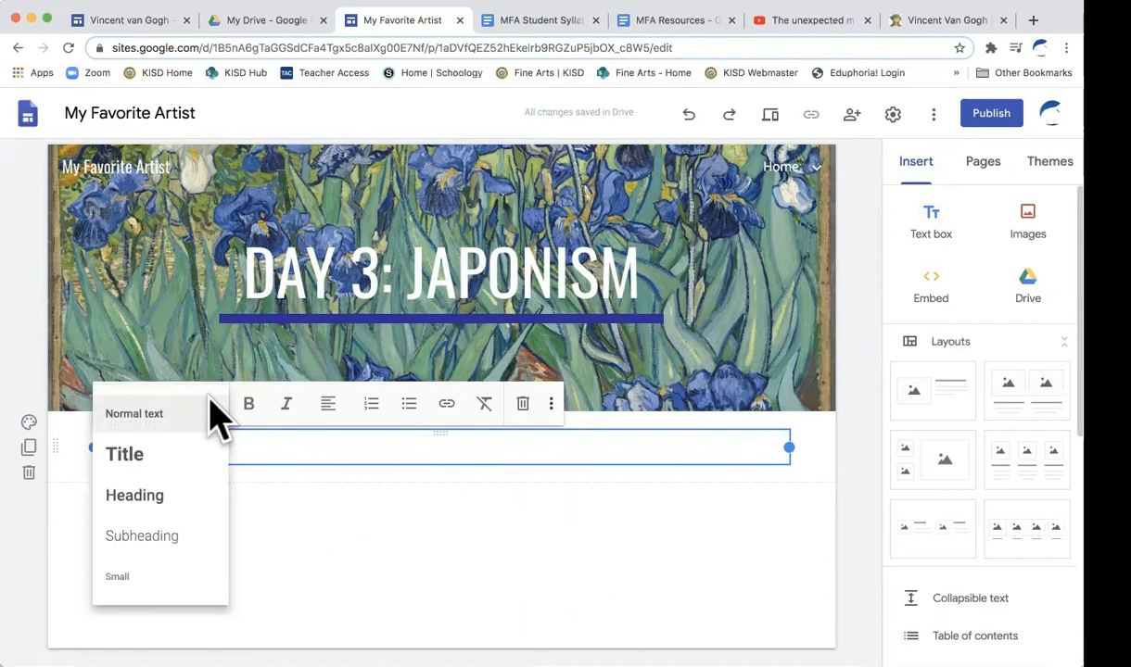
left_click(171, 497)
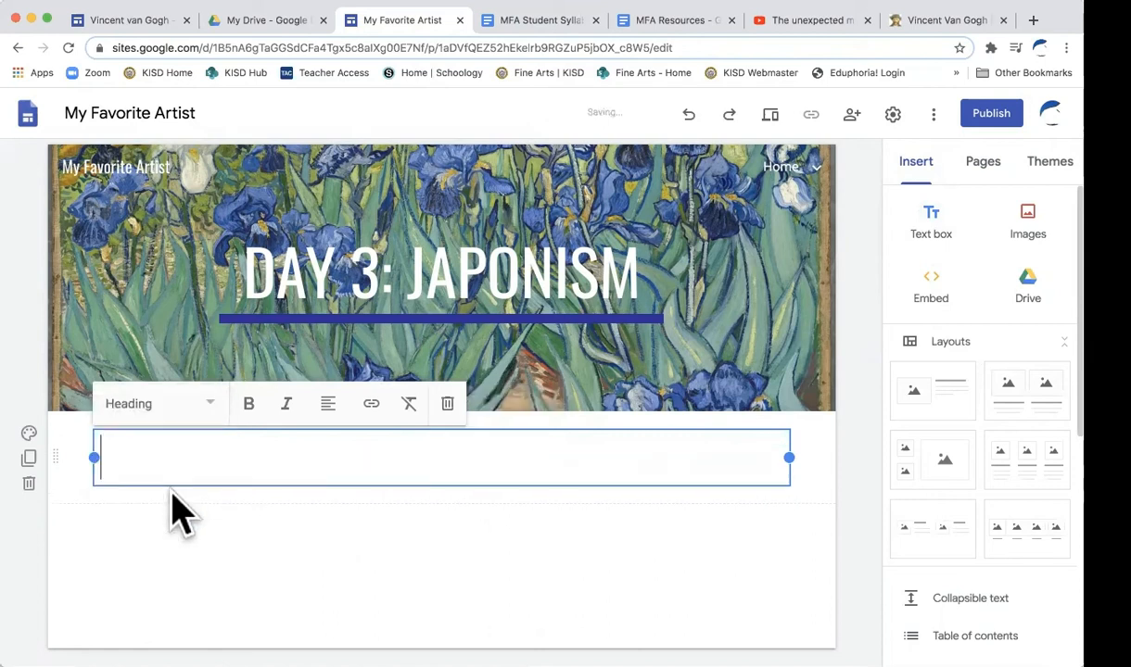
left_click(328, 403)
left_click(333, 466)
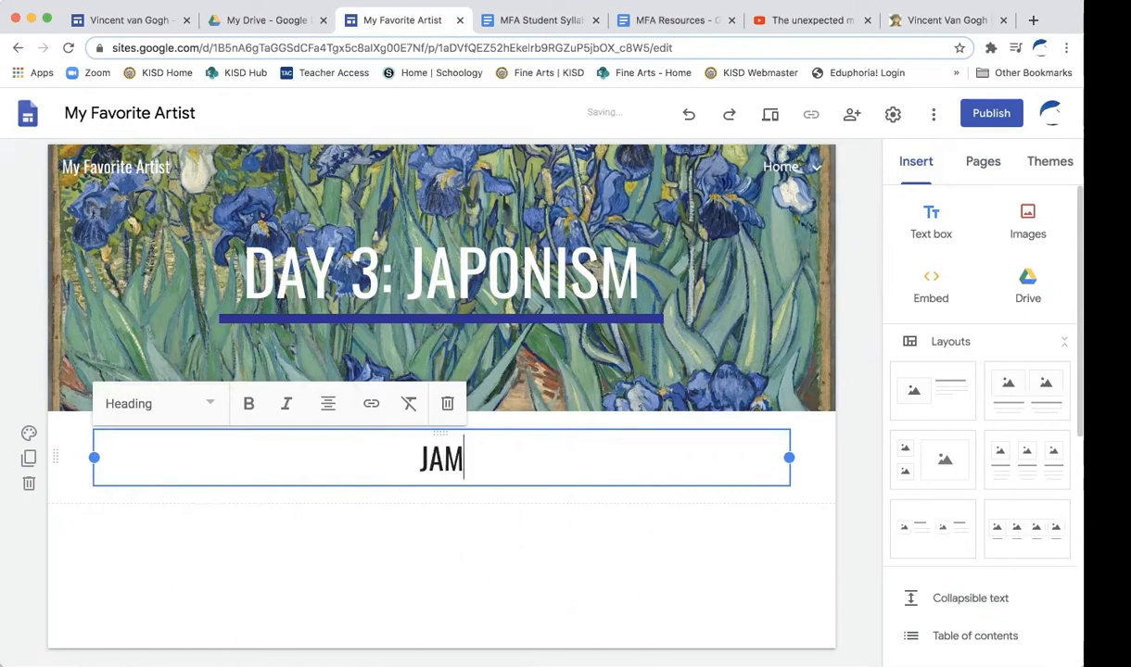
type("JAPONISM")
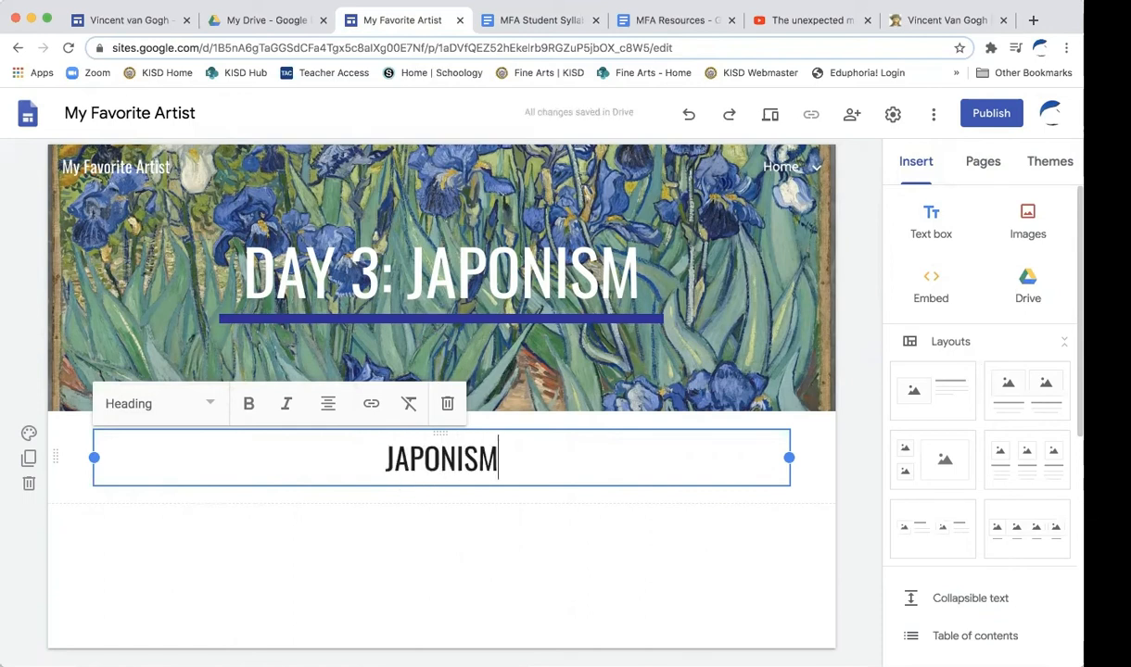
Give the JAPONISM section the Emphasis 2 background and start a new line after the heading text.
left_click(28, 434)
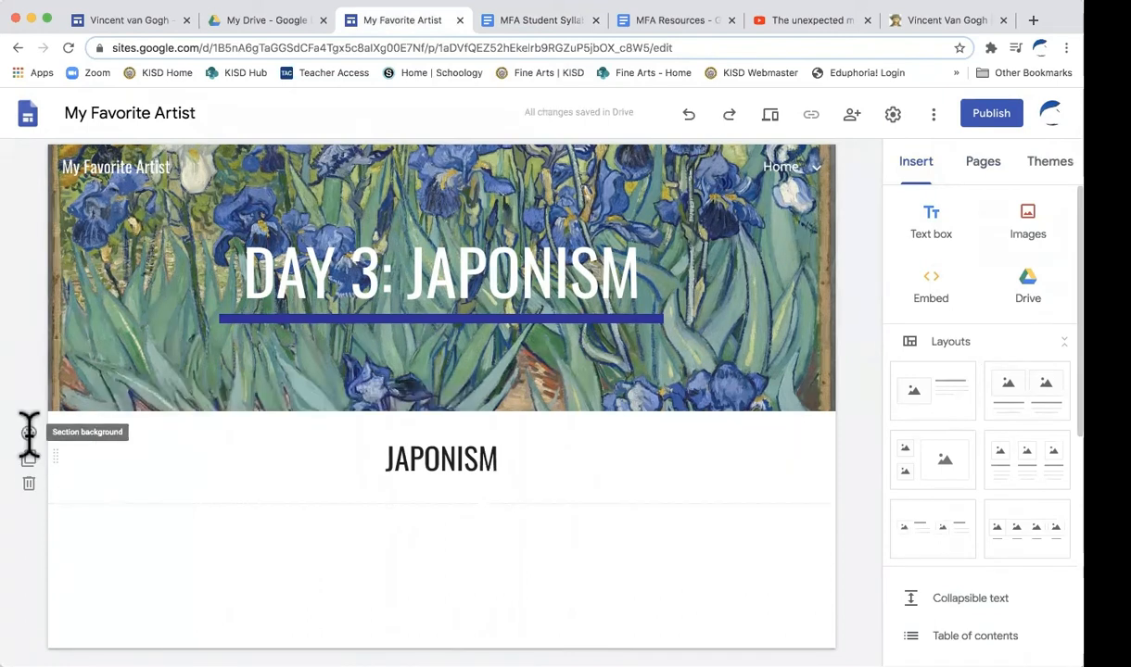
left_click(29, 434)
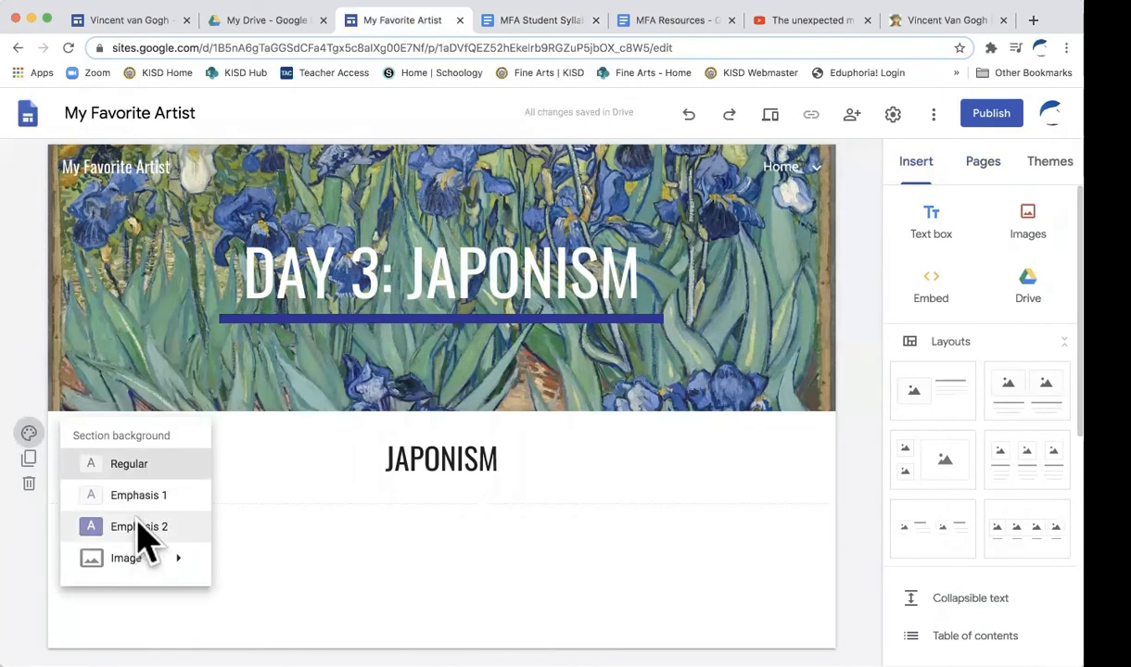
left_click(139, 528)
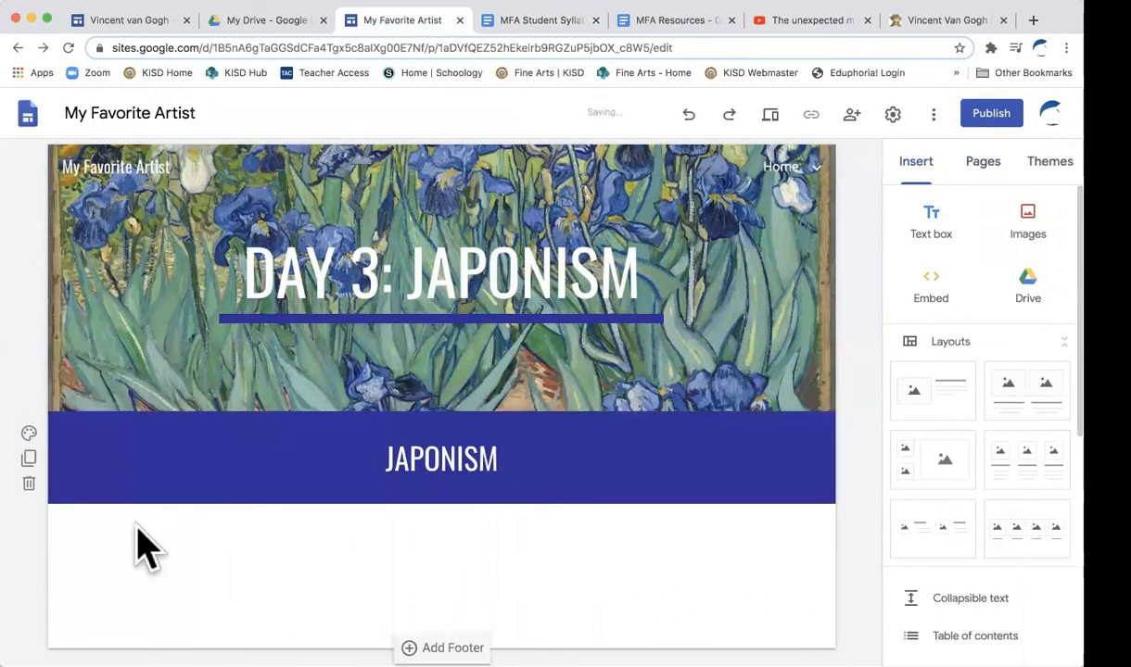
left_click(525, 461)
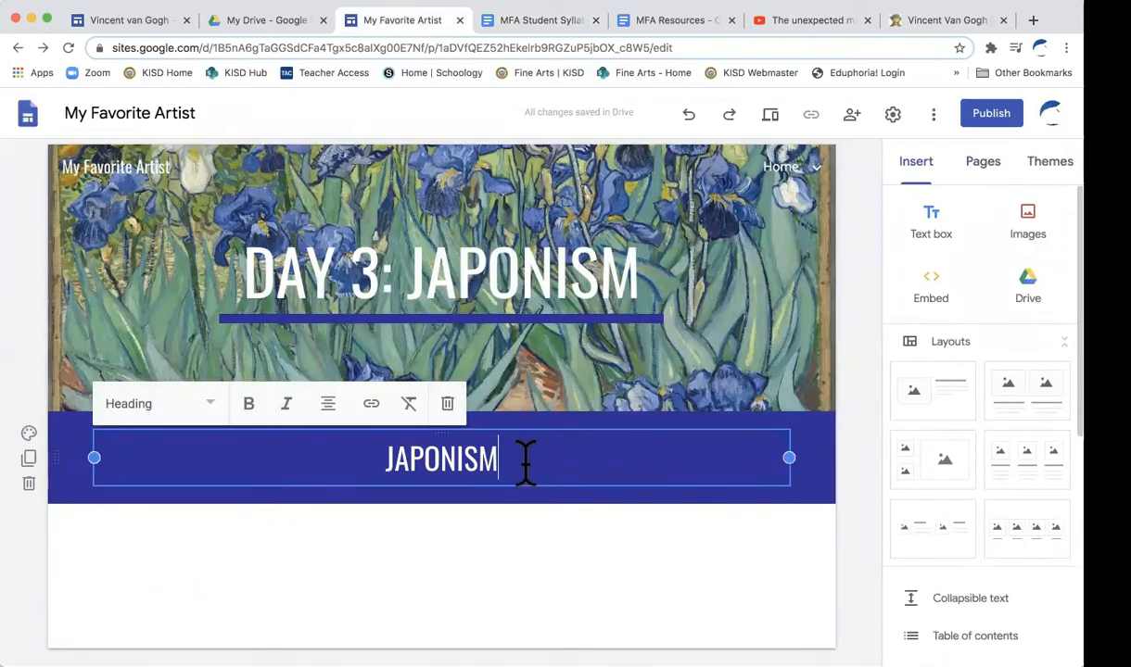
key("Return")
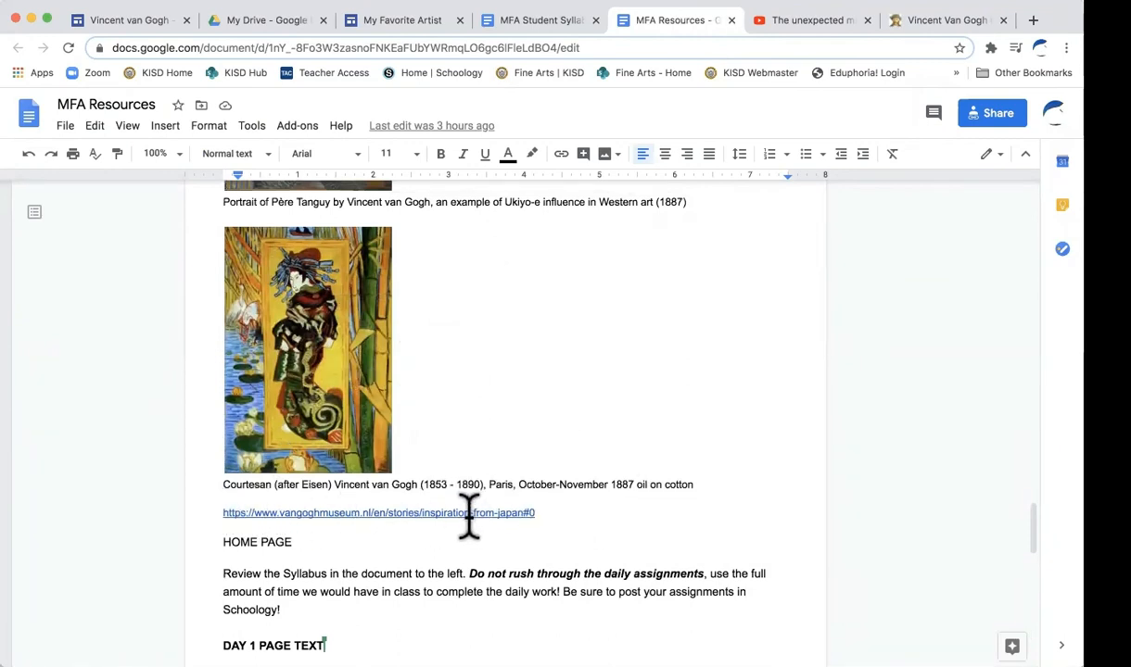
Open the Van Gogh Museum "inspiration-from-japan" story from its link below the Courtesan caption in the MFA Resources document.
left_click(499, 515)
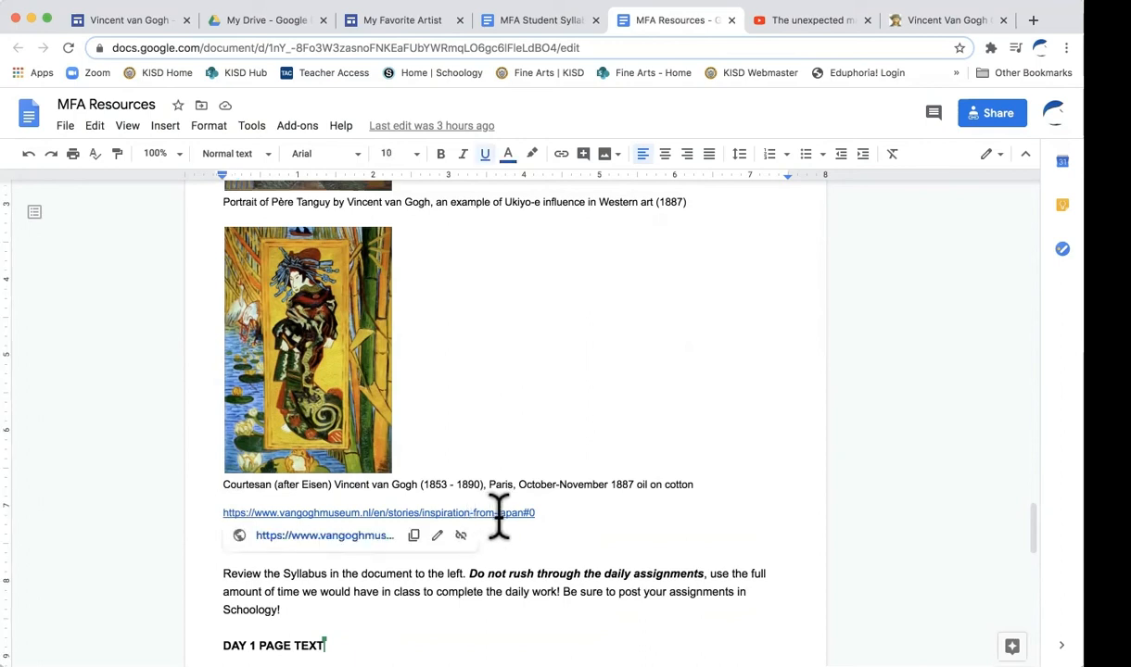
left_click(325, 536)
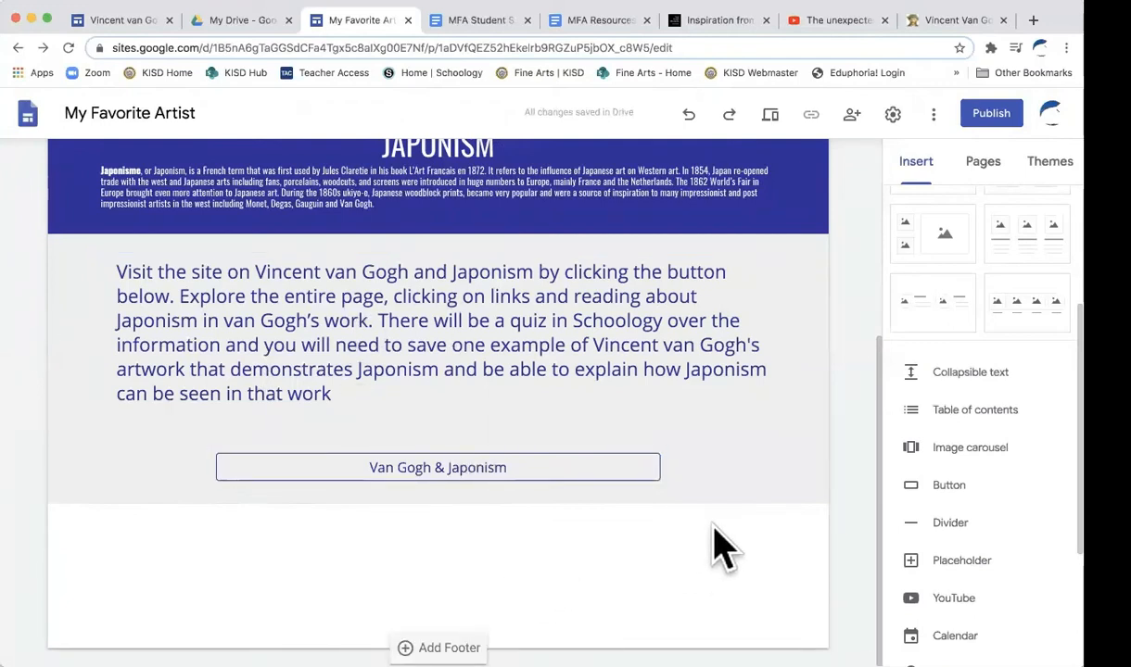
Add a two-column layout of images with captions below the Van Gogh & Japonism button, modelled on the artworks section of the published page.
scroll(1010, 332, "up", 5)
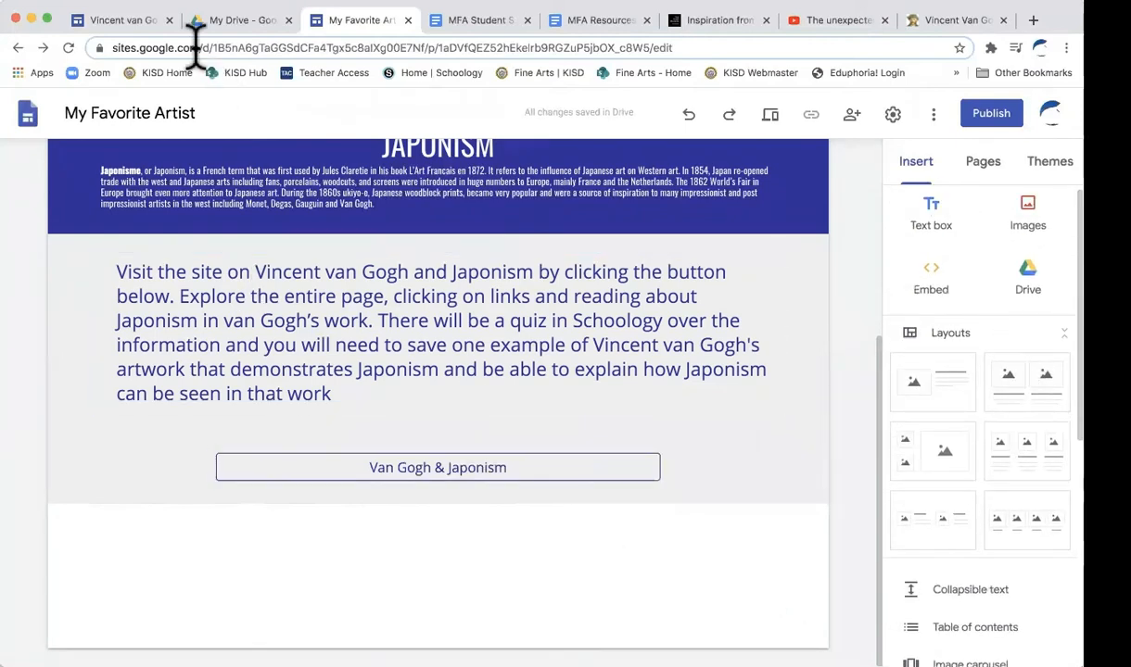
left_click(140, 21)
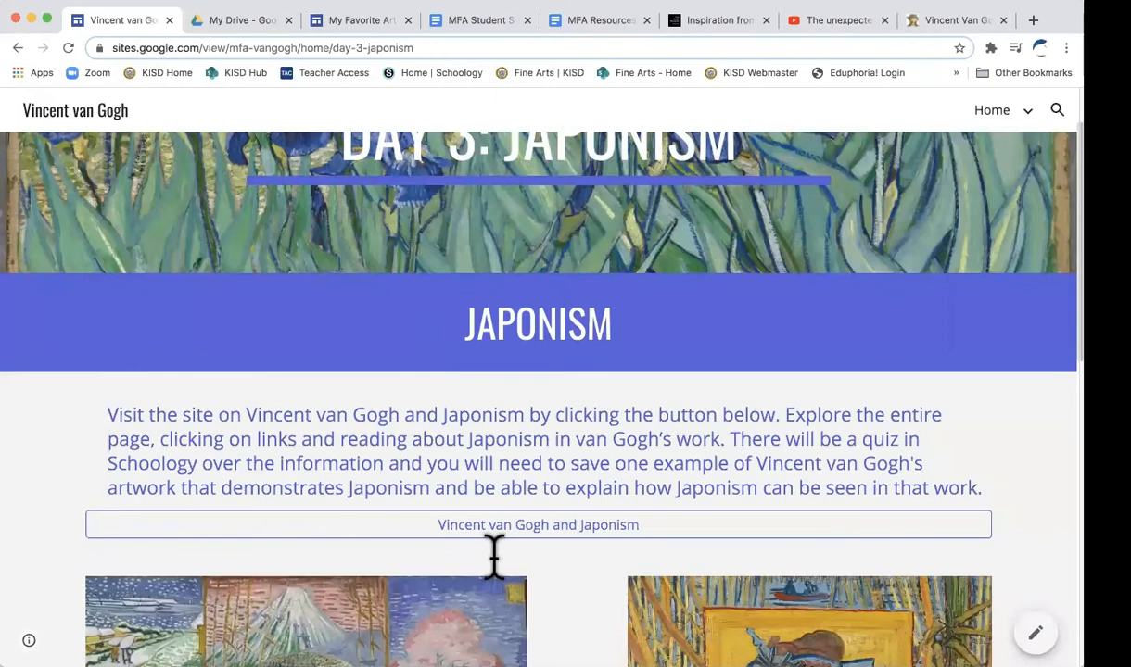
scroll(570, 582, "down", 10)
scroll(574, 582, "down", 3)
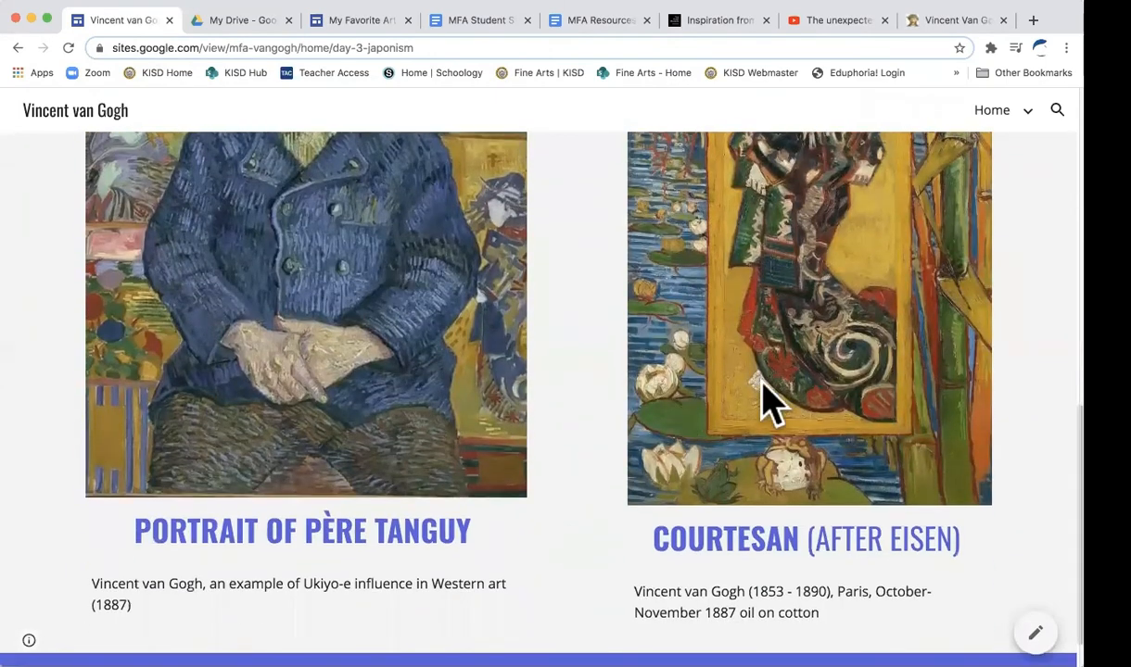
scroll(570, 576, "down", 2)
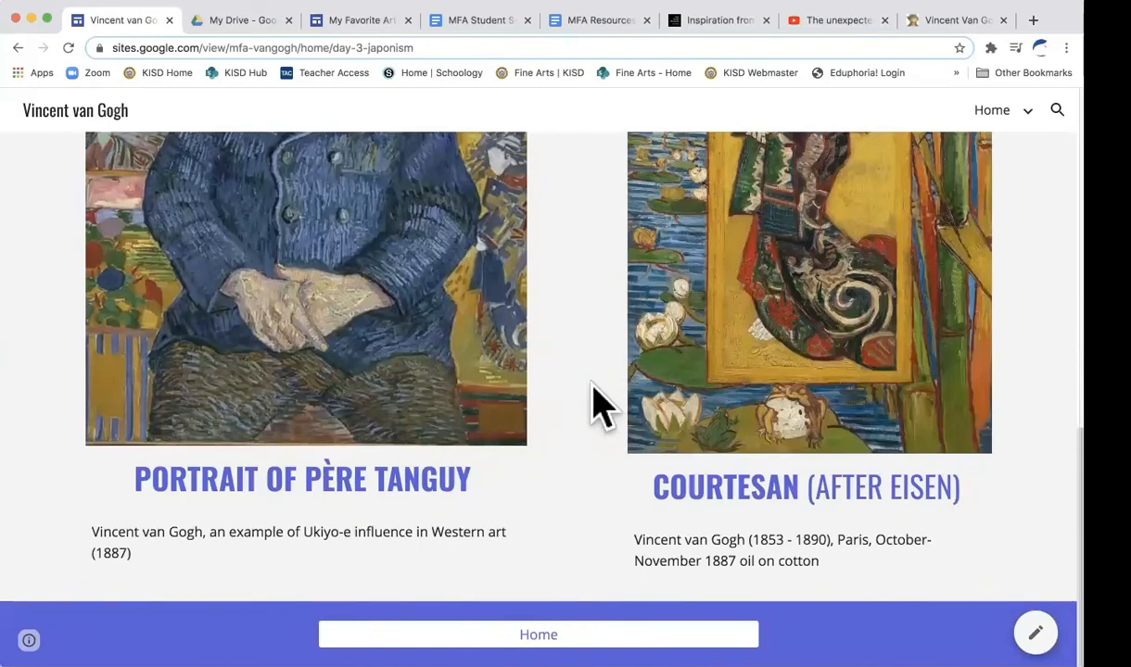
scroll(591, 382, "up", 10)
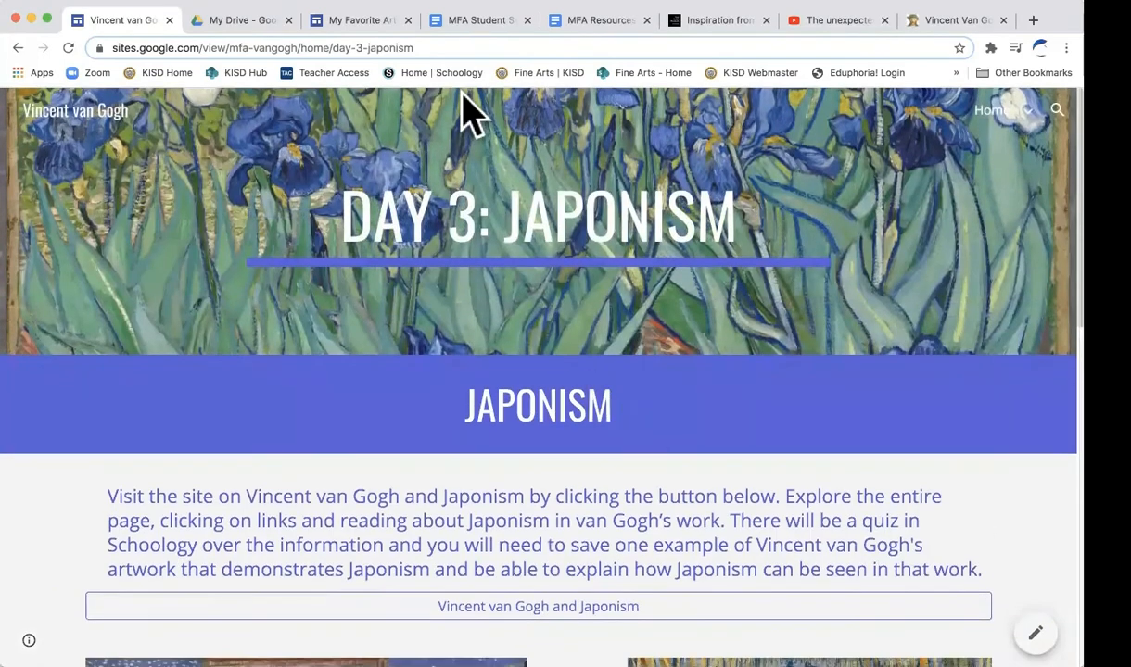
left_click(354, 21)
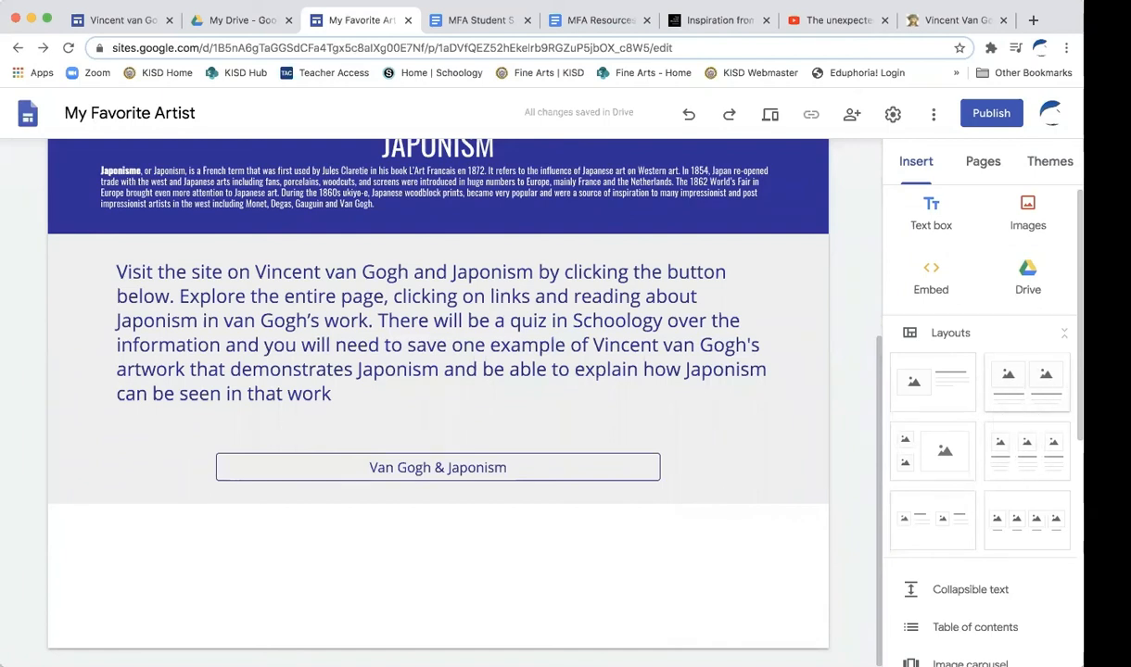
left_click(1026, 381)
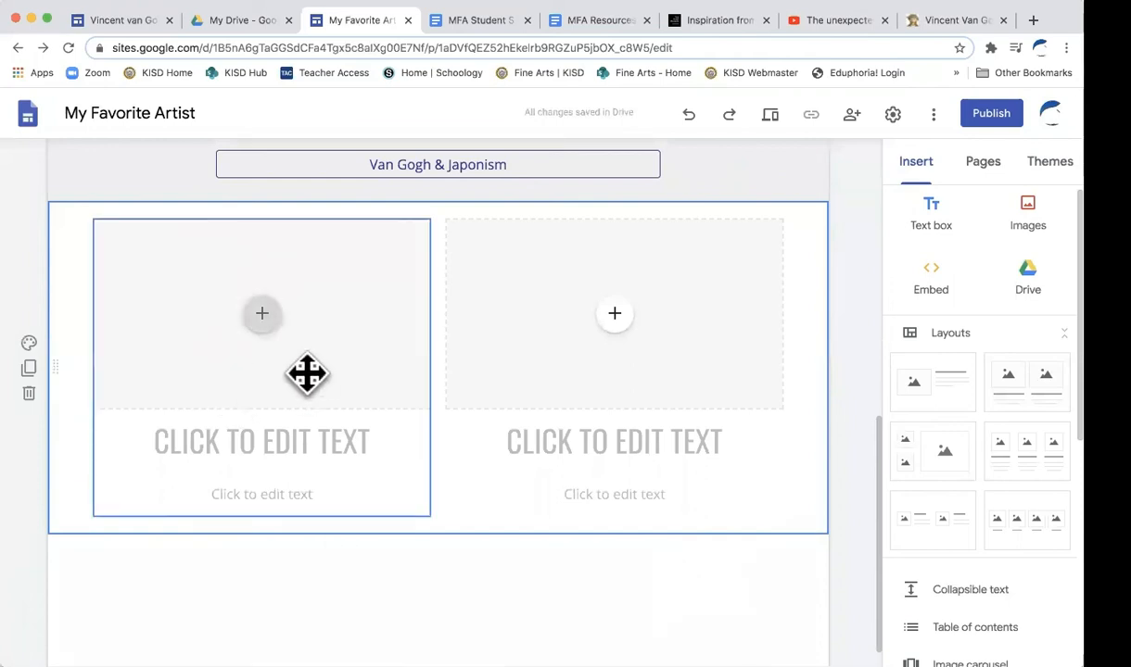
left_click(350, 324)
left_click(353, 325)
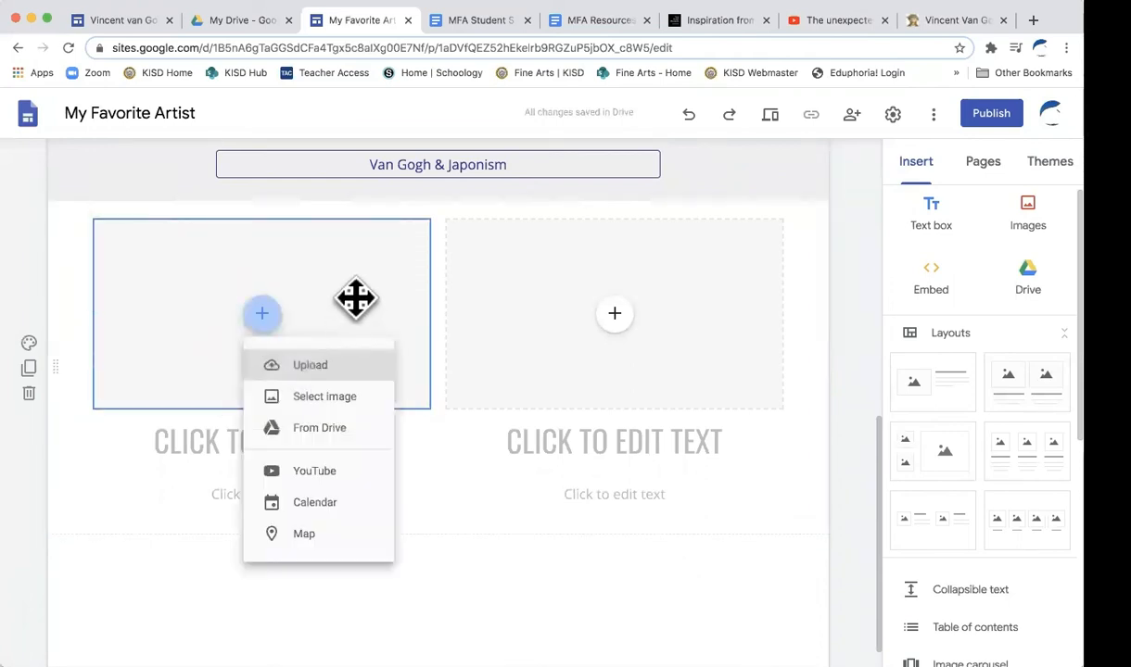
left_click(356, 299)
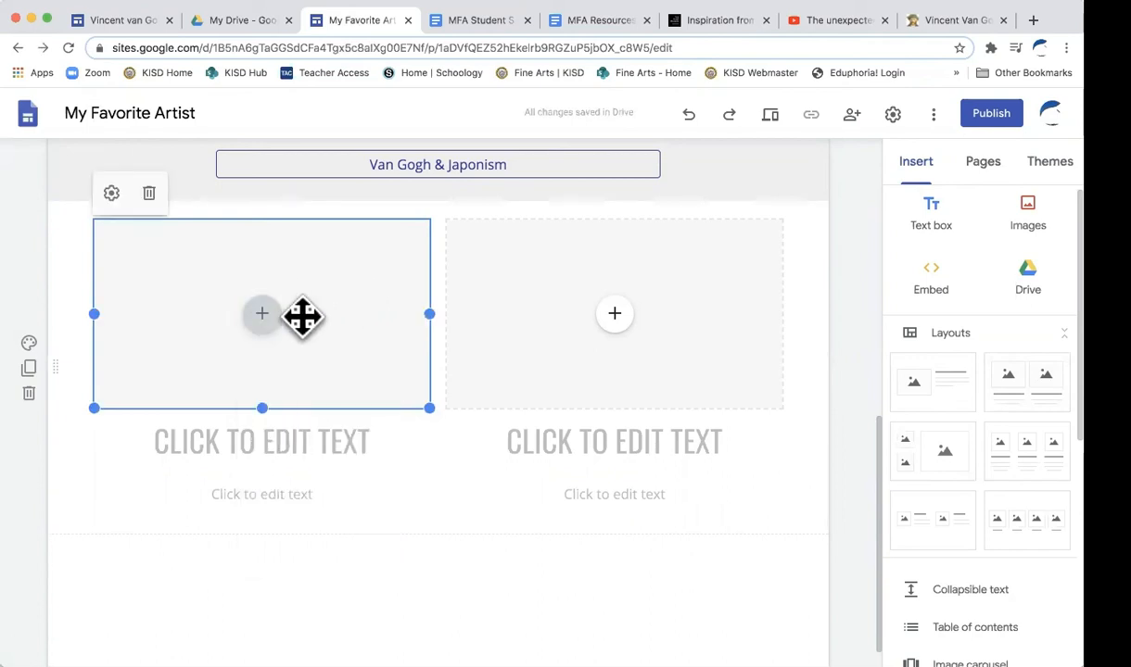
left_click(262, 314)
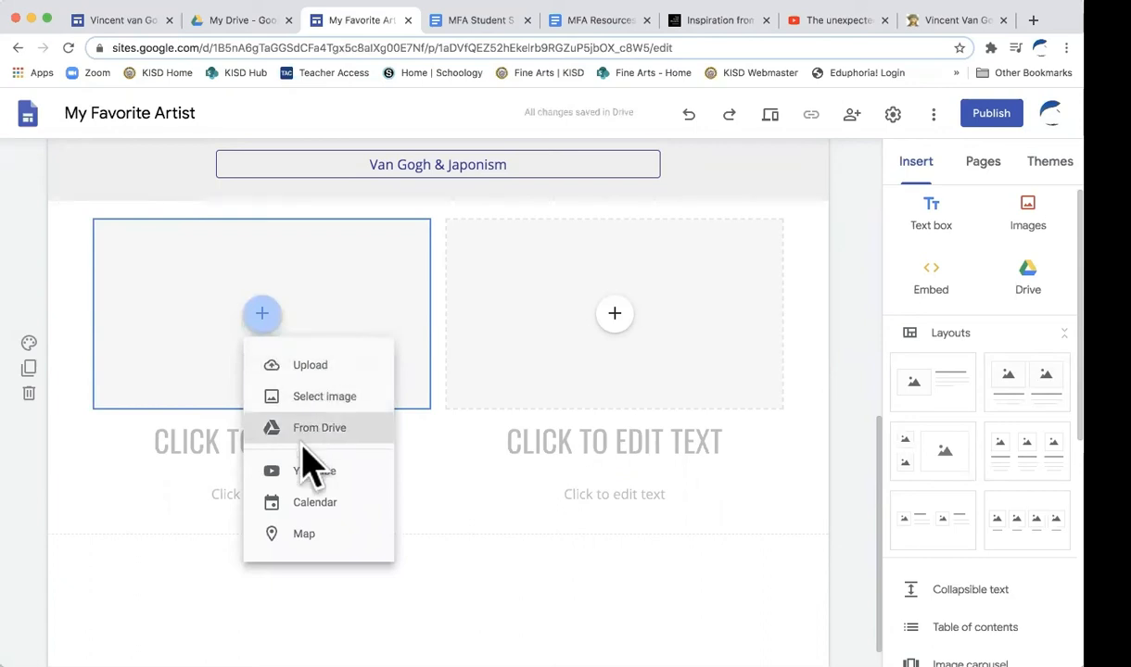
left_click(383, 296)
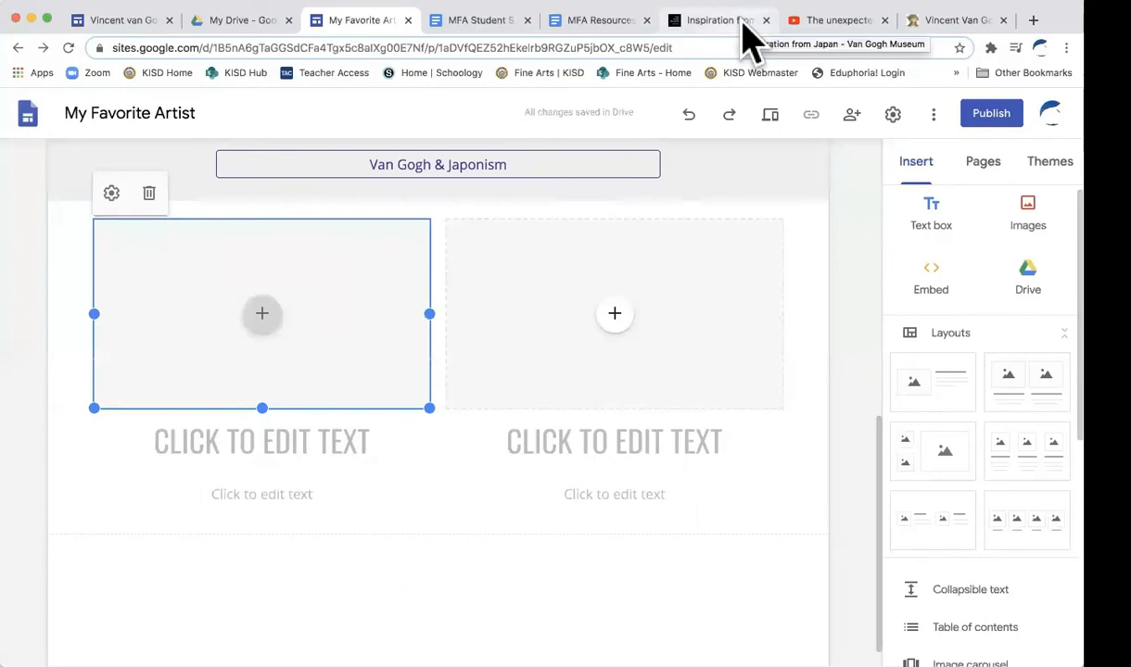
Copy the Portrait of Père Tanguy image from the MFA Resources document into the first image placeholder of the My Favorite Artist site.
left_click(600, 21)
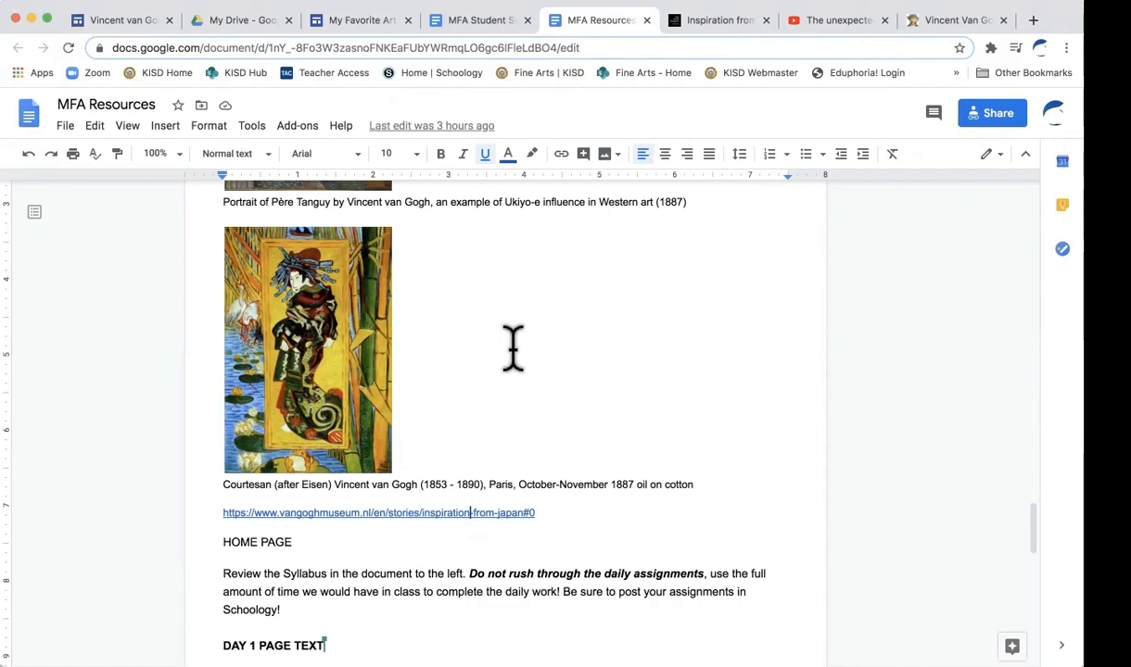
scroll(513, 348, "up", 10)
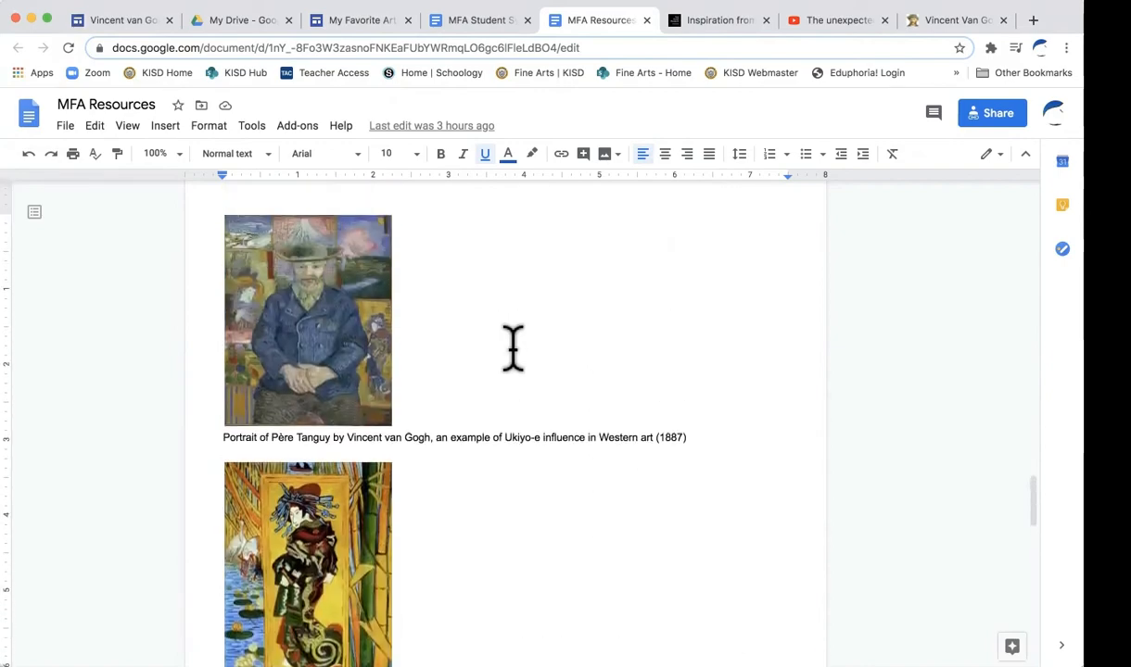
scroll(513, 348, "up", 5)
scroll(512, 347, "down", 9)
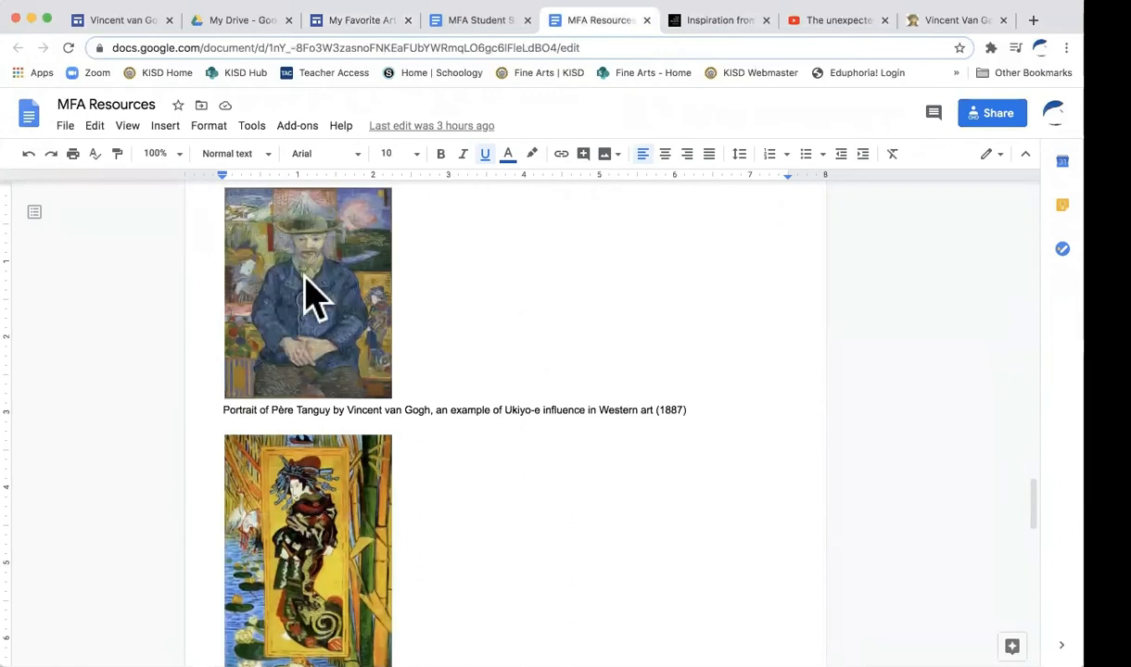
left_click(306, 276)
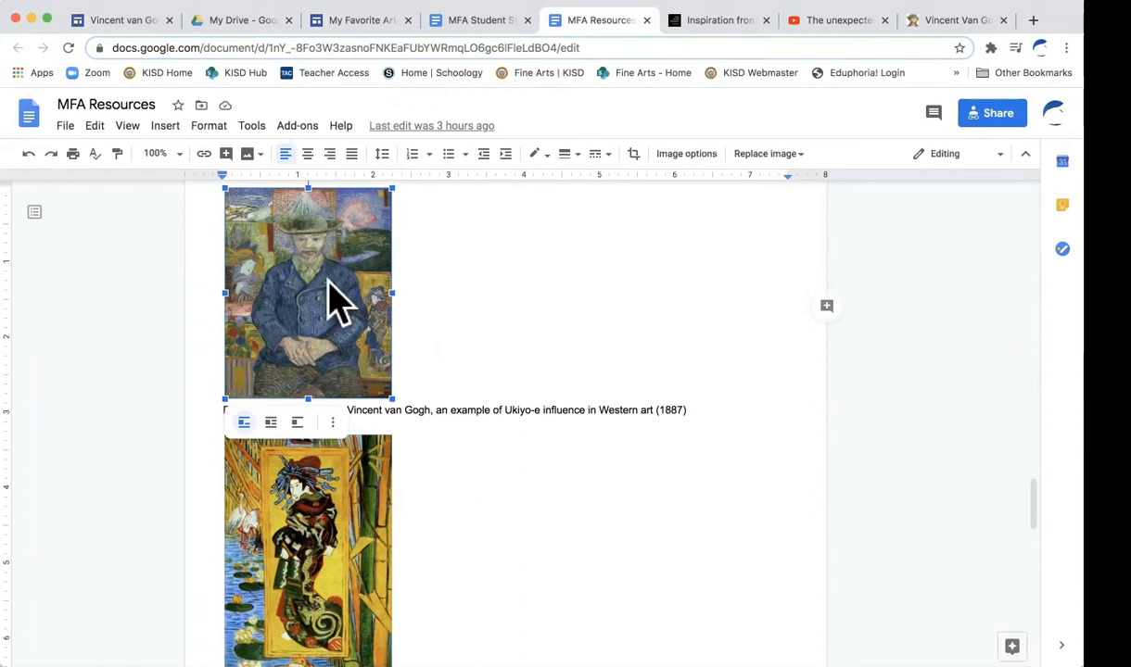
scroll(471, 294, "up", 1)
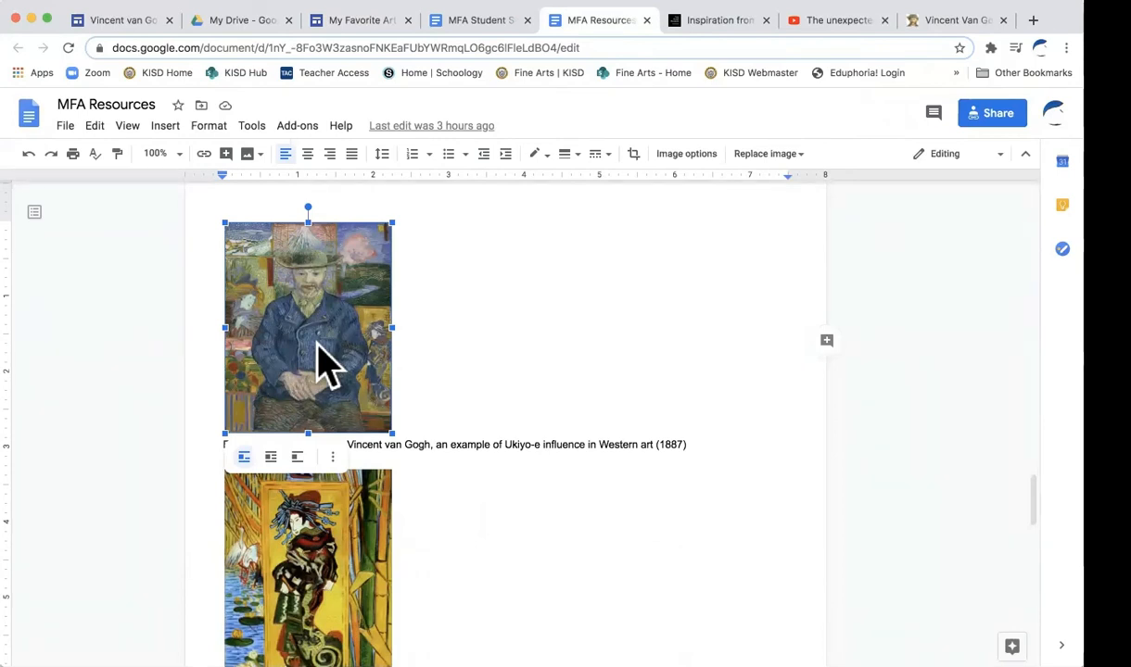
left_click(357, 20)
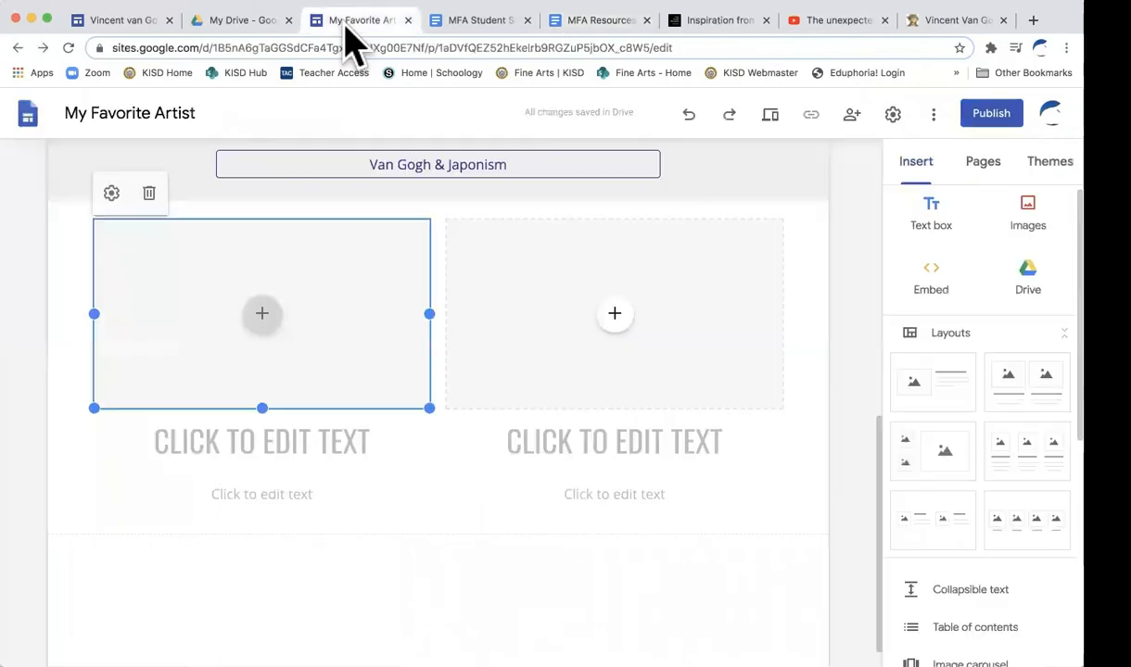
left_click(351, 303)
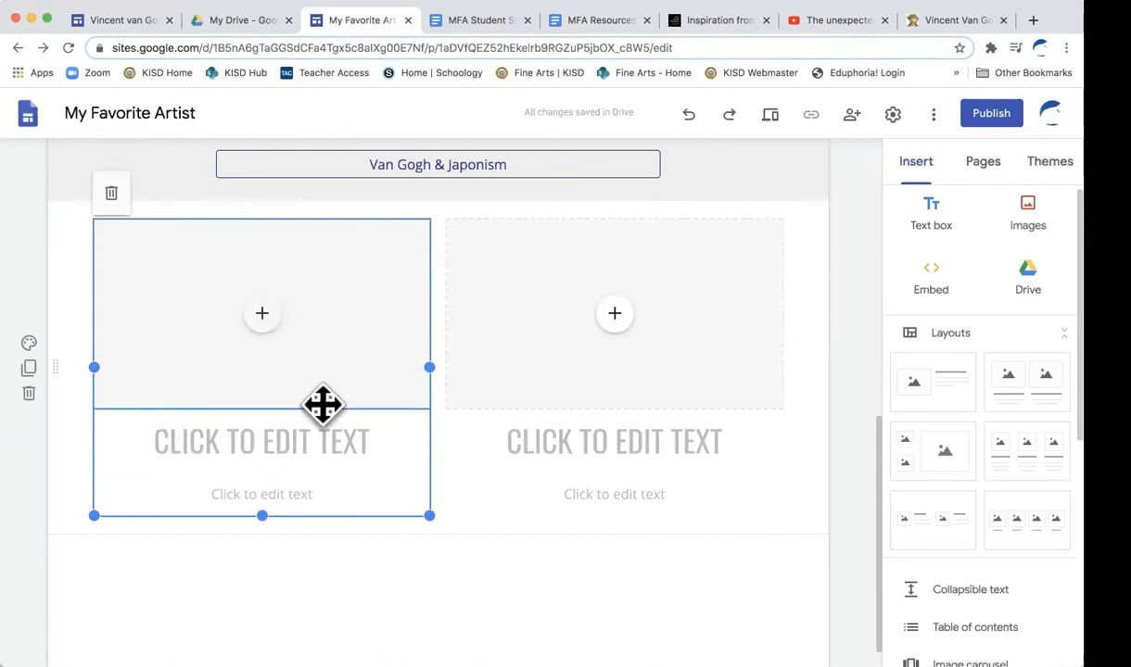
left_click(343, 293)
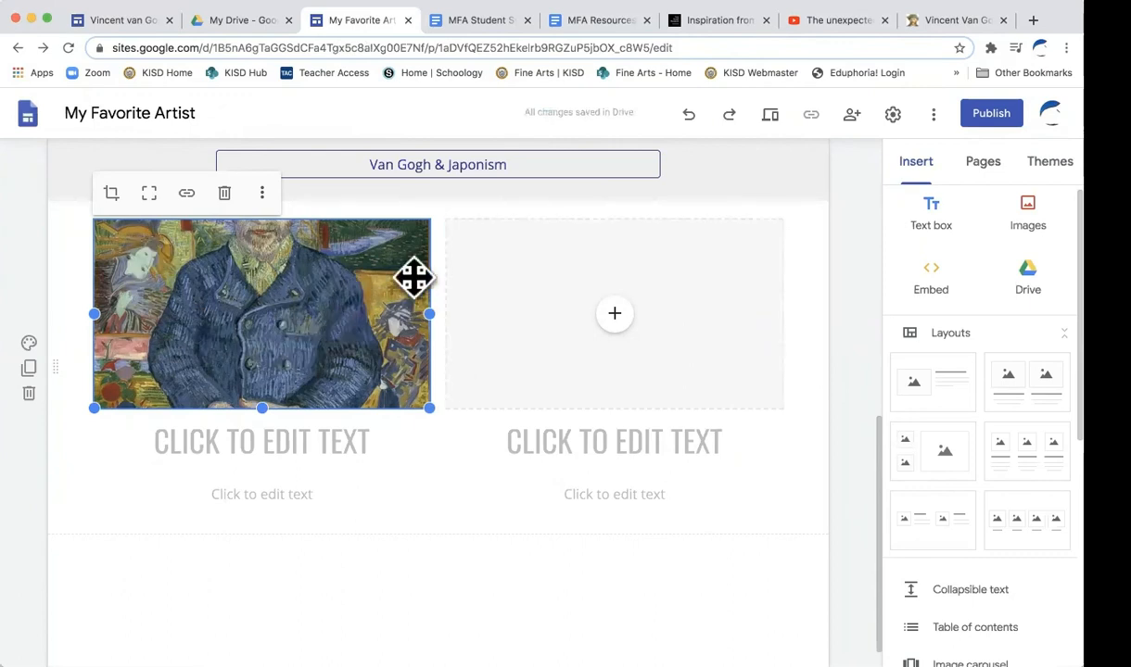
left_click(658, 315)
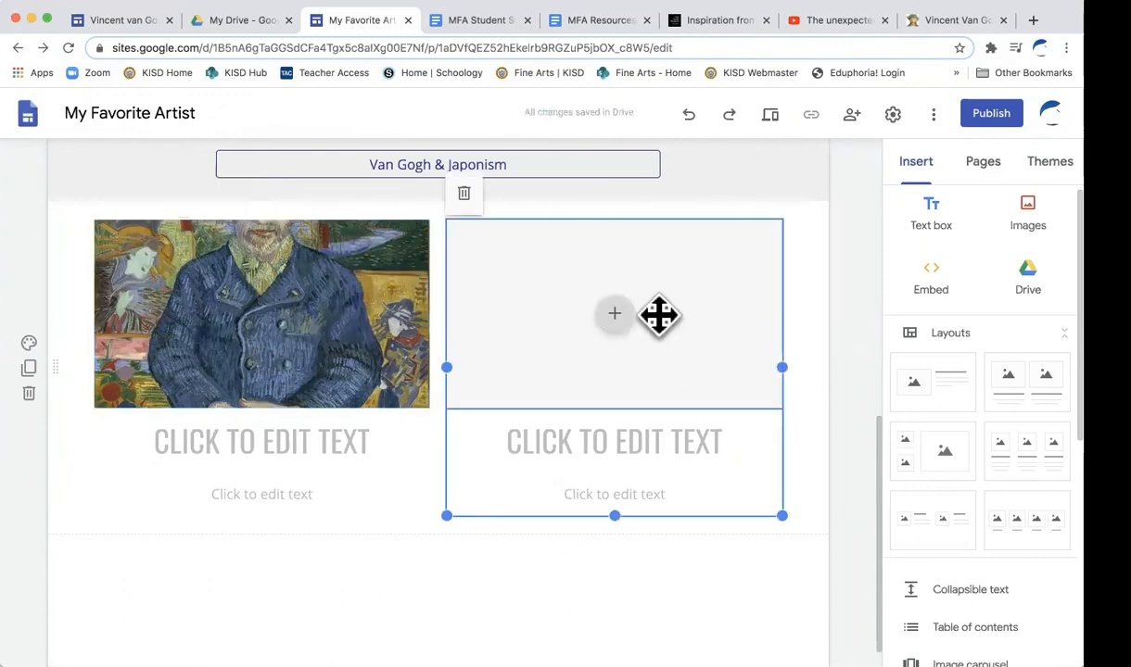
left_click(617, 313)
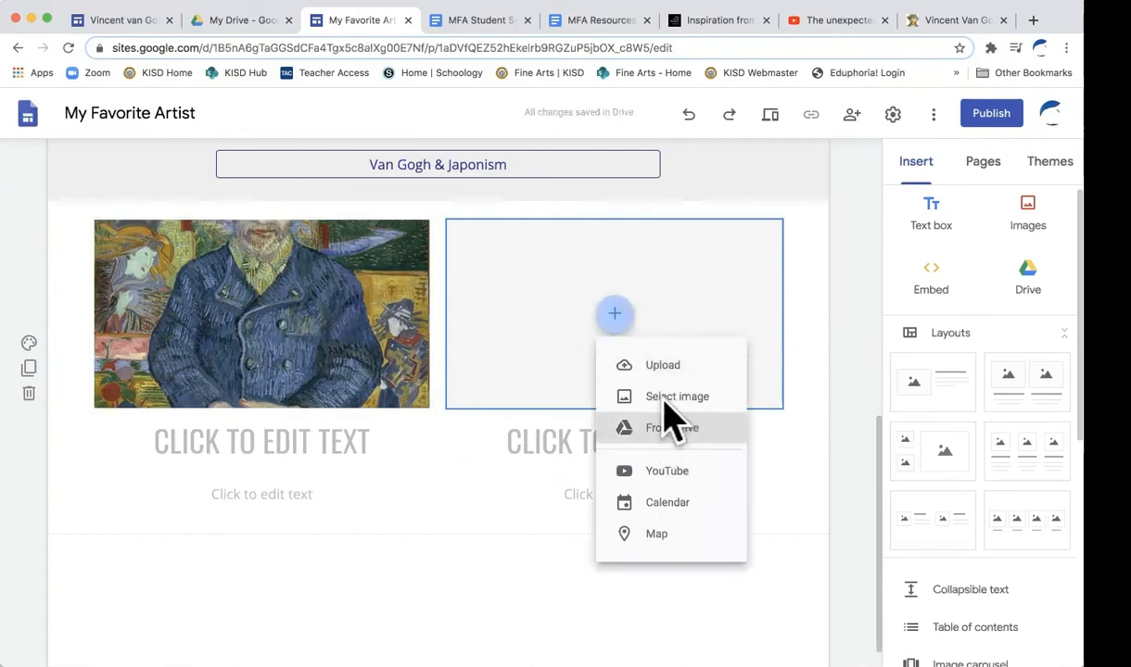
left_click(554, 593)
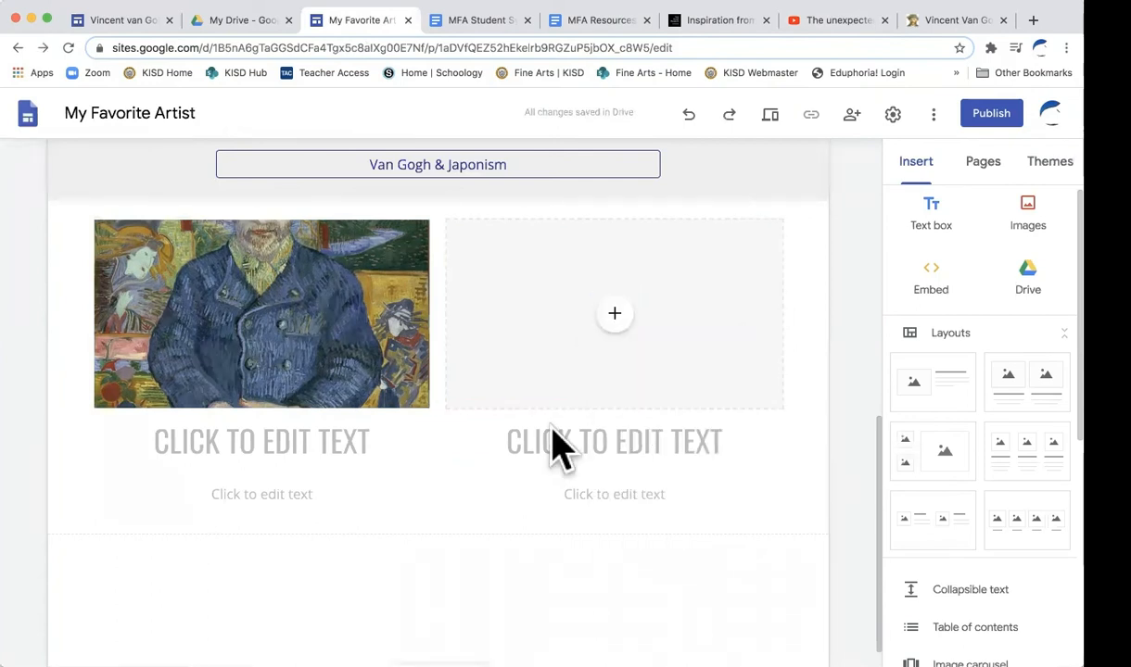
left_click(375, 311)
left_click(692, 230)
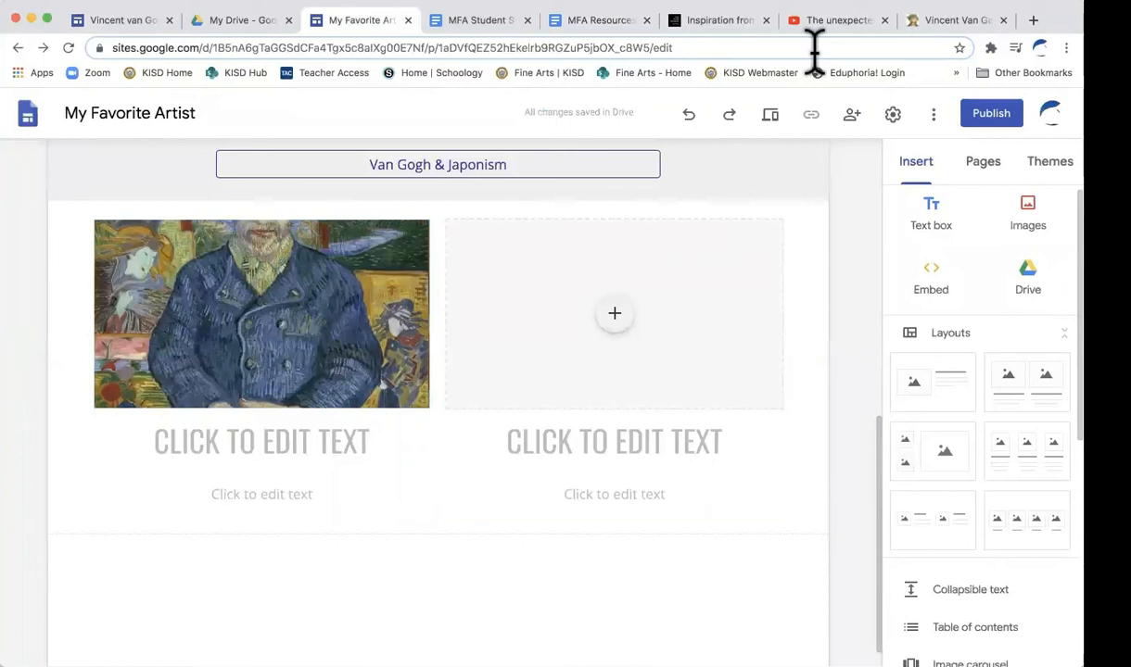
Copy the Courtesan (after Eisen) image from the MFA Resources document into the second image placeholder of the My Favorite Artist site.
left_click(609, 28)
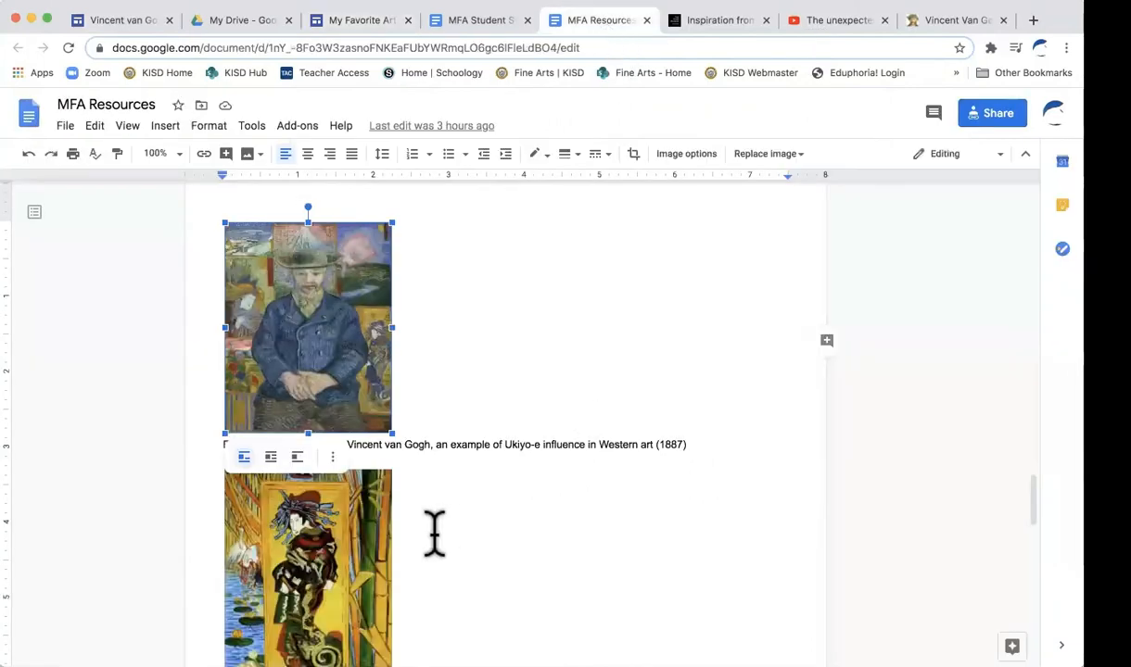
scroll(433, 533, "down", 3)
left_click(341, 419)
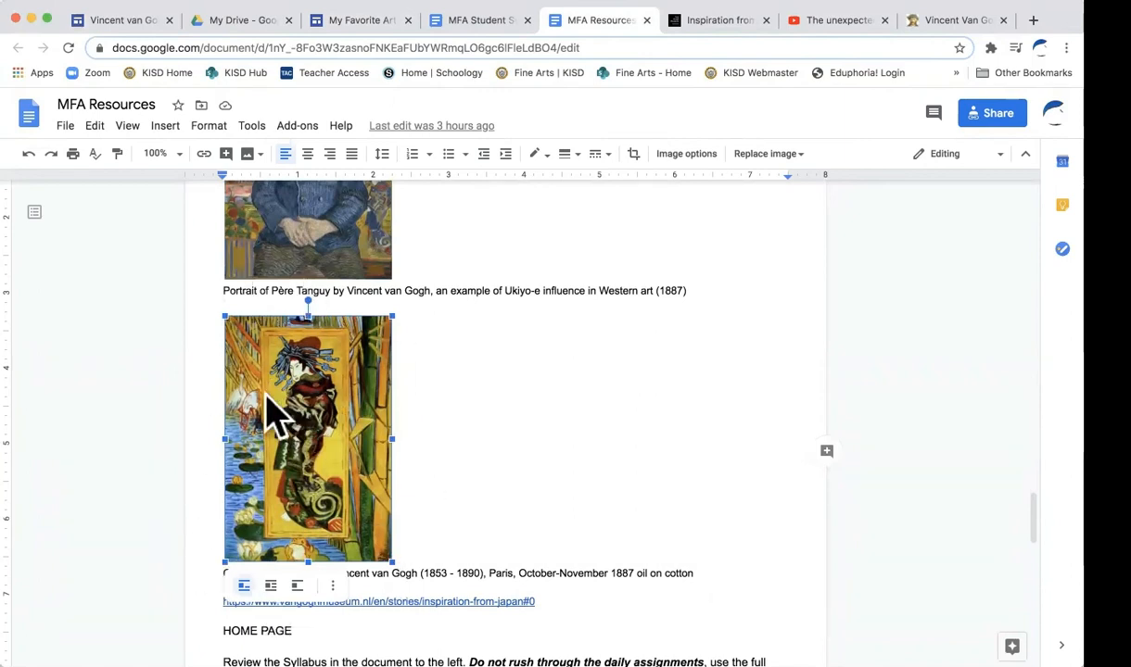
left_click(346, 23)
left_click(695, 325)
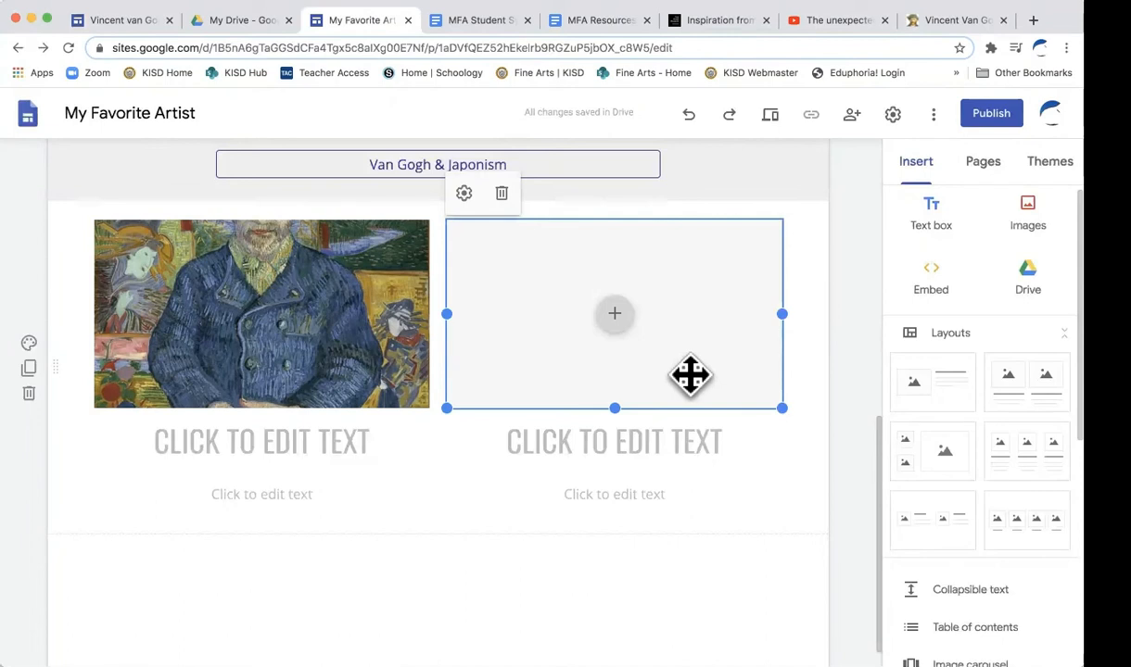
key("super+v")
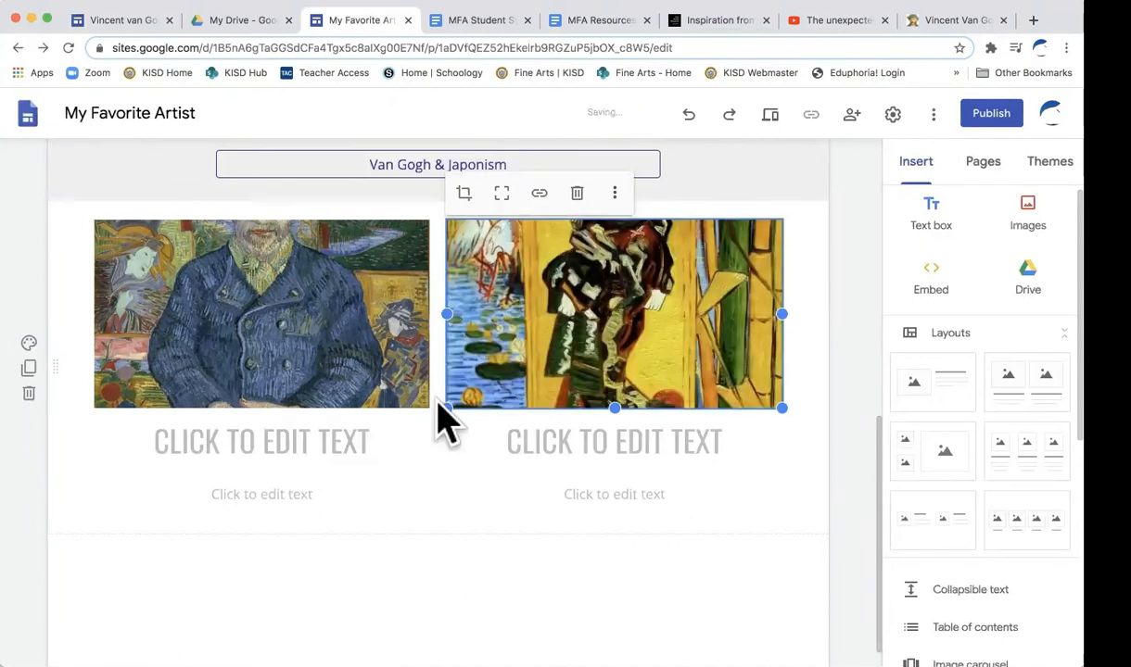
Crop the Père Tanguy portrait, zooming in slightly and repositioning it to frame the man's face and hat.
scroll(388, 477, "up", 3)
left_click(335, 450)
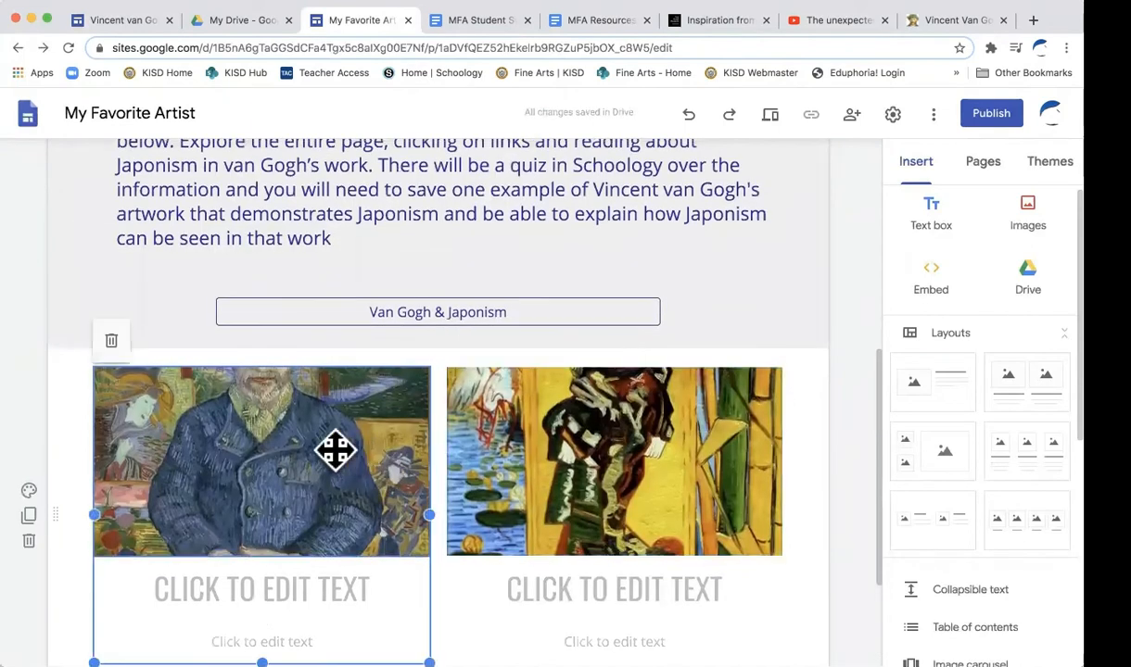
left_click(334, 450)
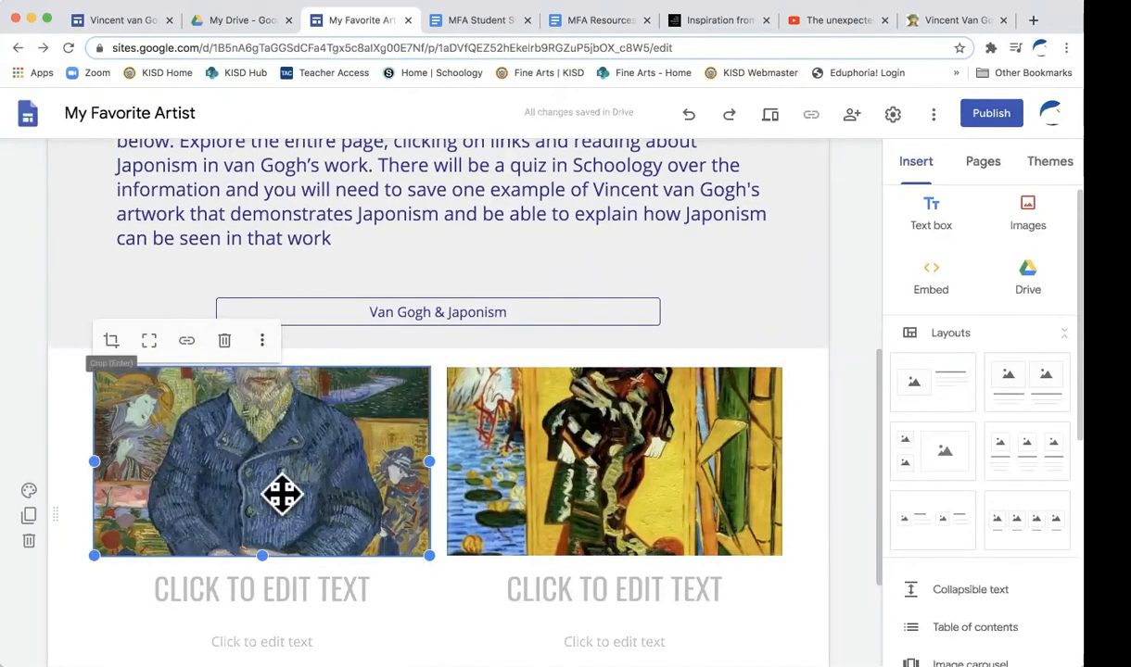
left_click(109, 341)
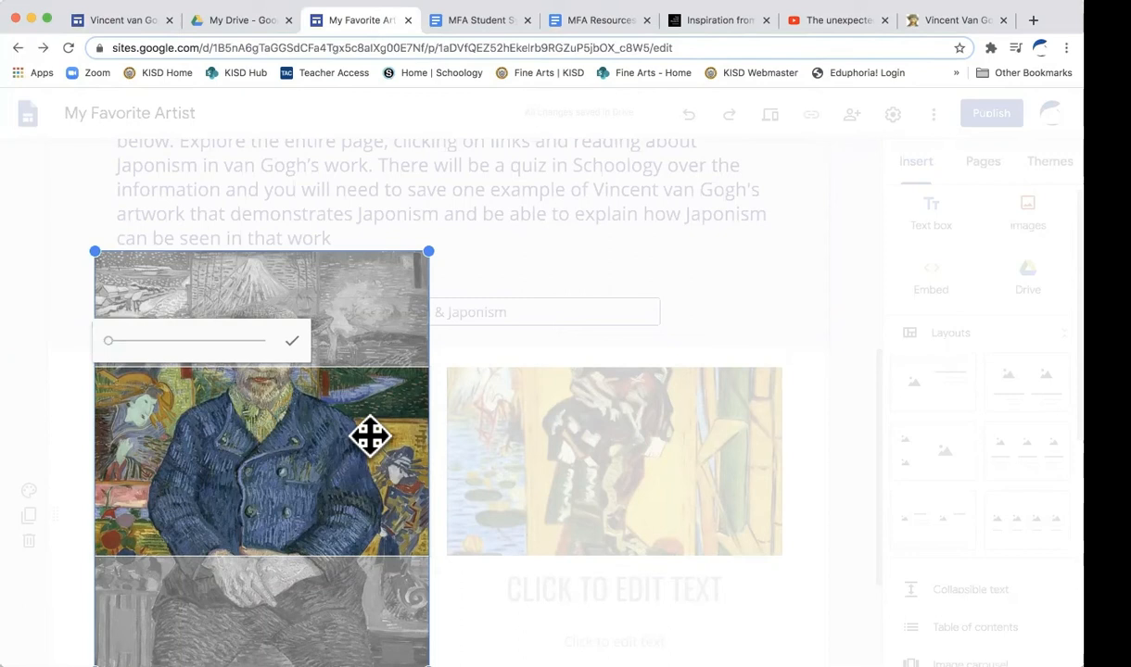
left_click_drag(369, 441, 365, 554)
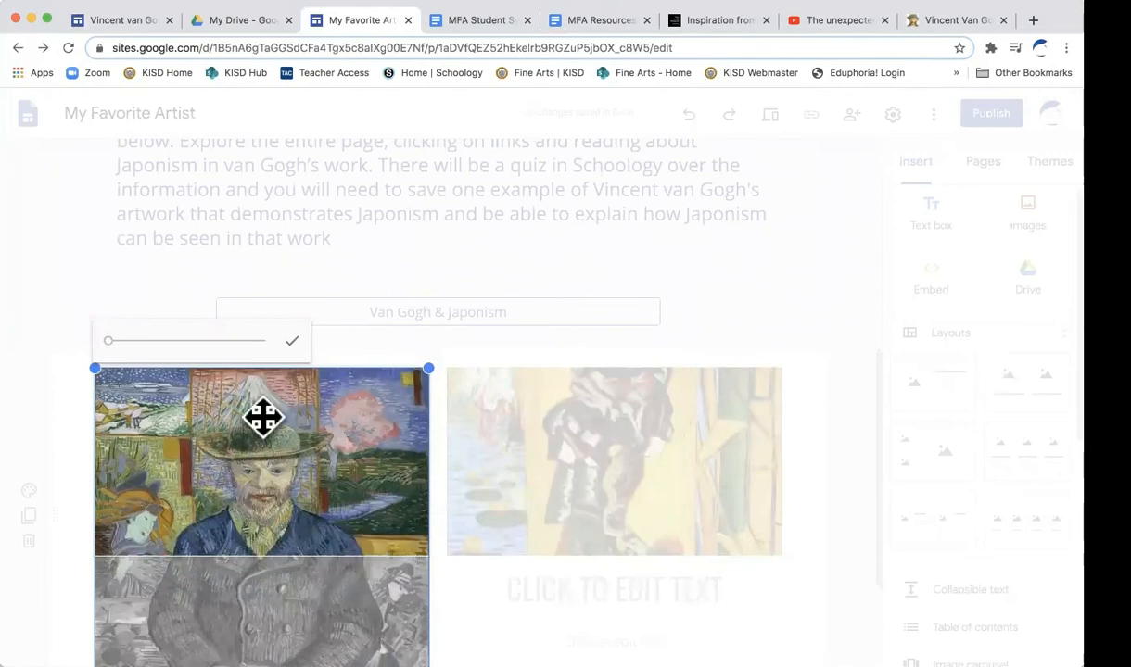
left_click_drag(110, 341, 126, 345)
left_click_drag(324, 472, 329, 377)
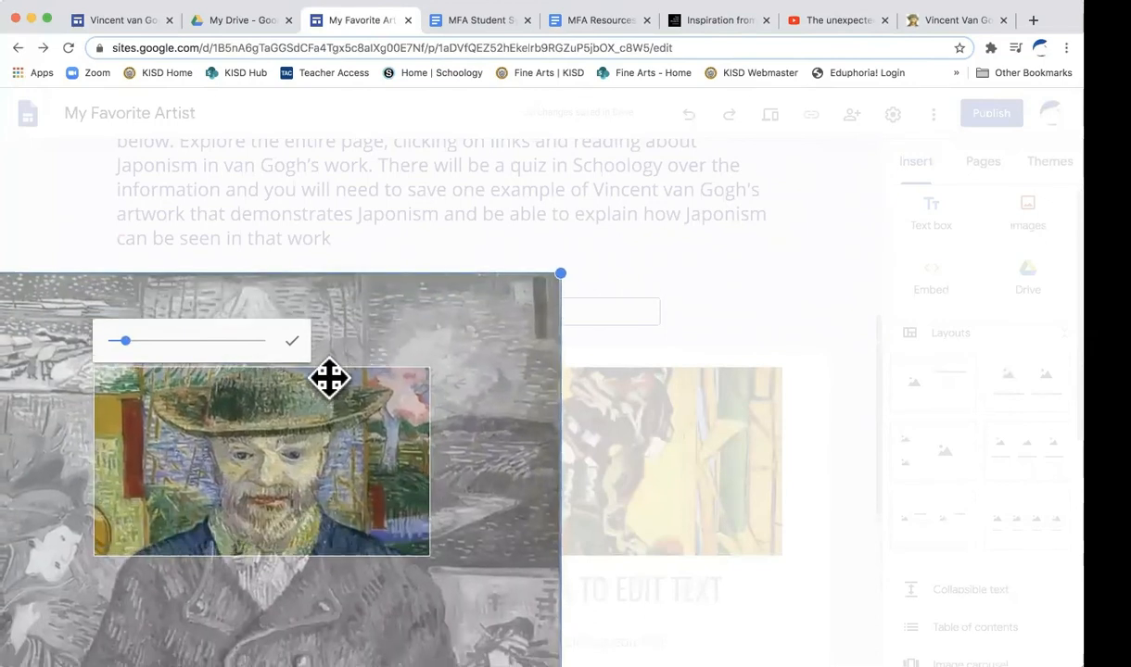
left_click(292, 341)
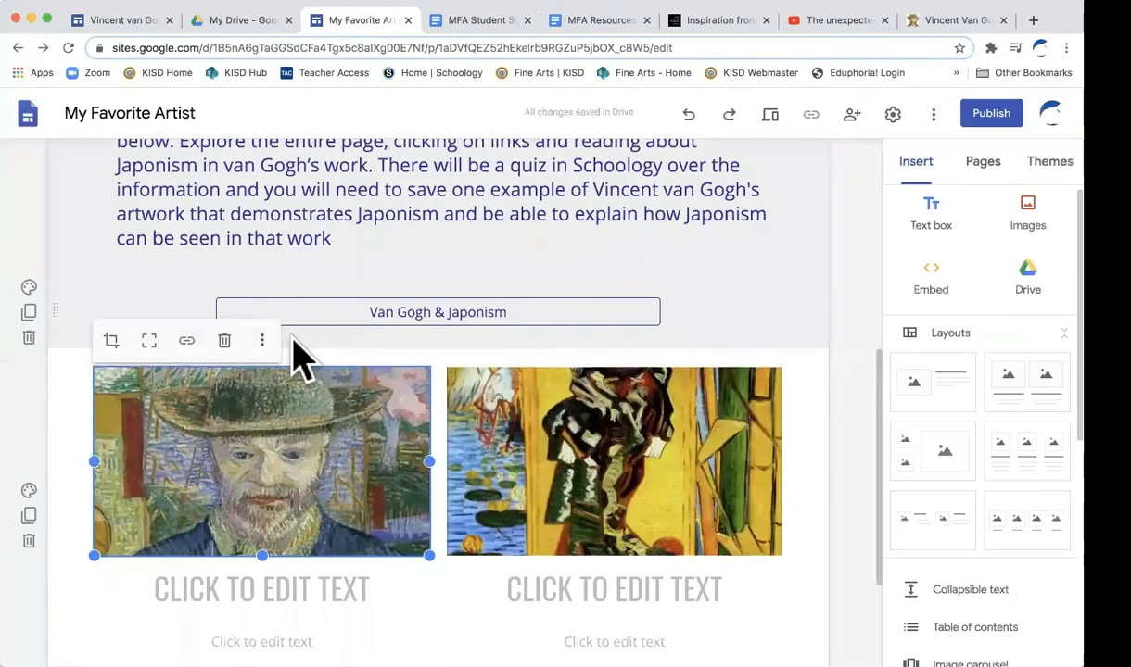
Uncrop the Père Tanguy portrait to show the whole painting in its column.
left_click(149, 341)
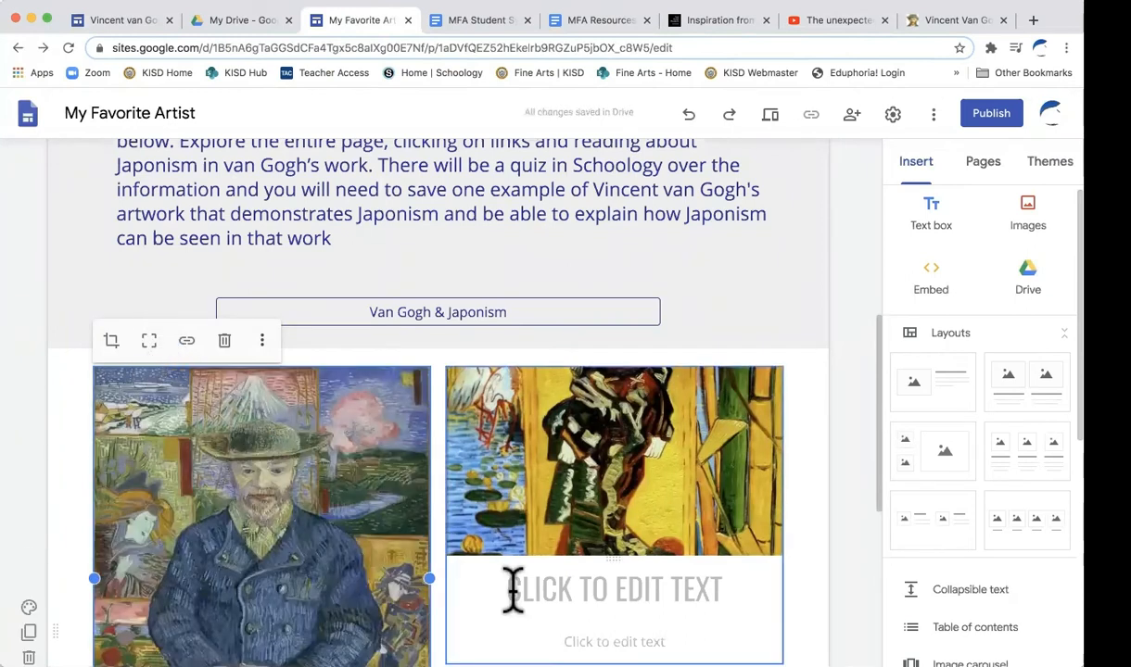
scroll(442, 535, "down", 5)
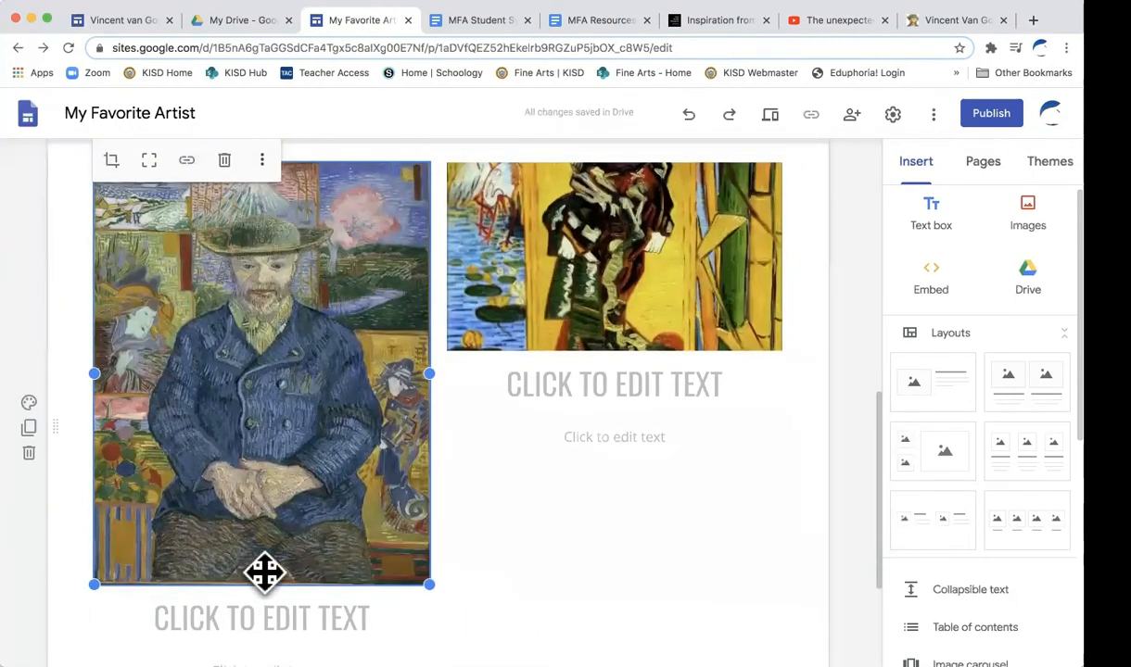
Uncrop the Courtesan (after Eisen) image to show the whole painting in its column.
left_click(665, 266)
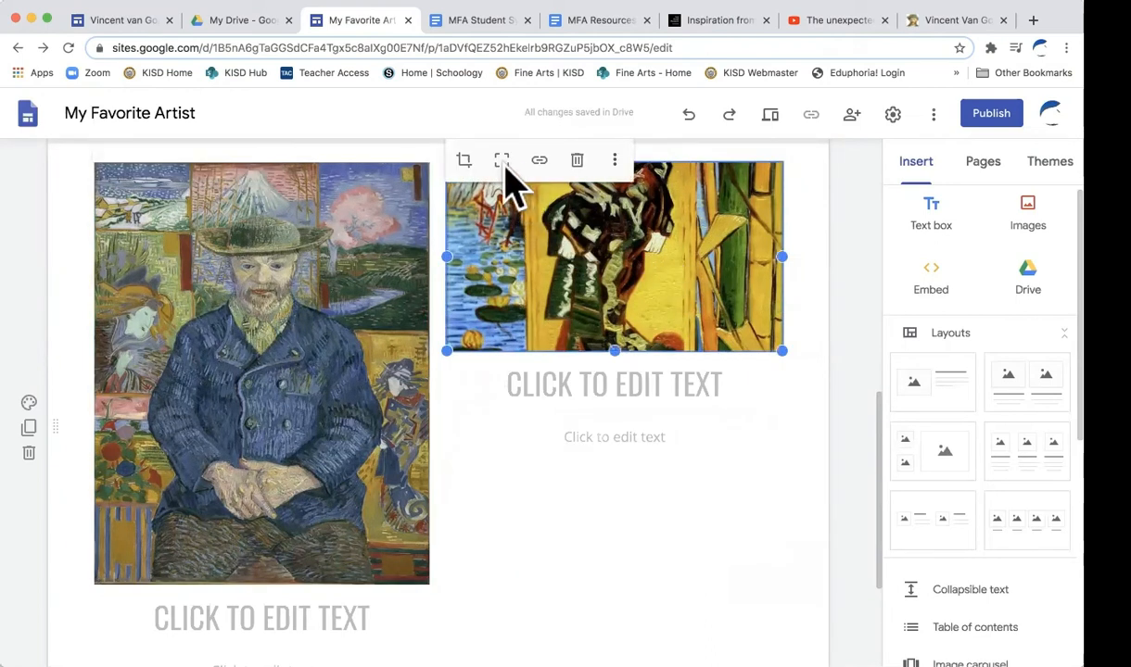
left_click(501, 163)
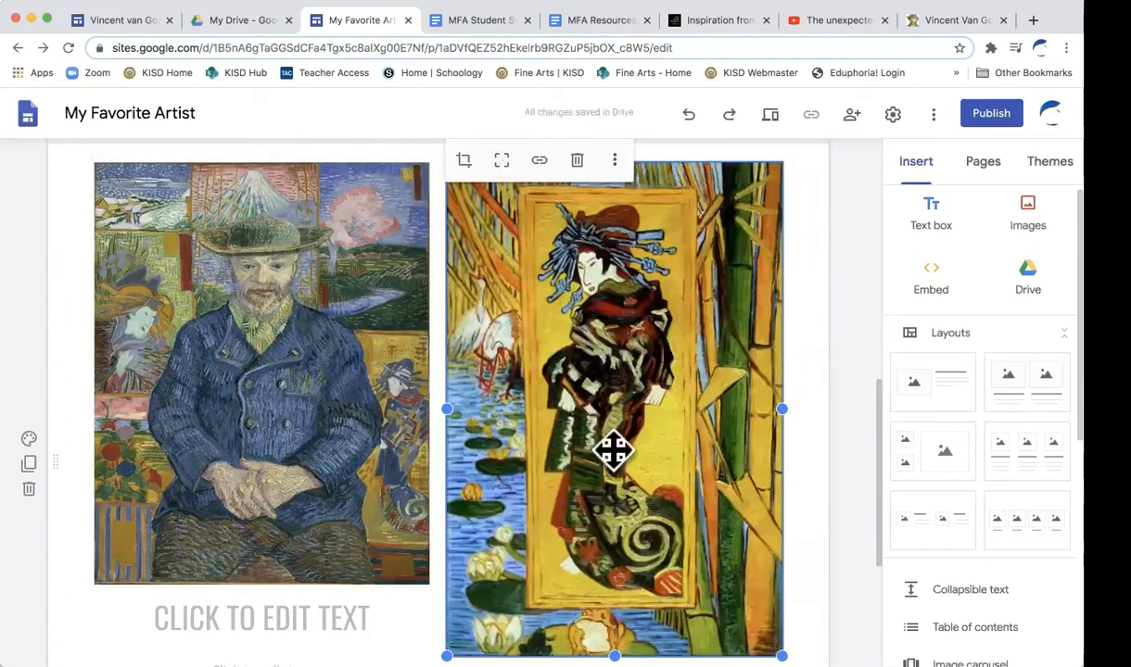
left_click(808, 536)
scroll(806, 538, "down", 1)
scroll(807, 538, "down", 1)
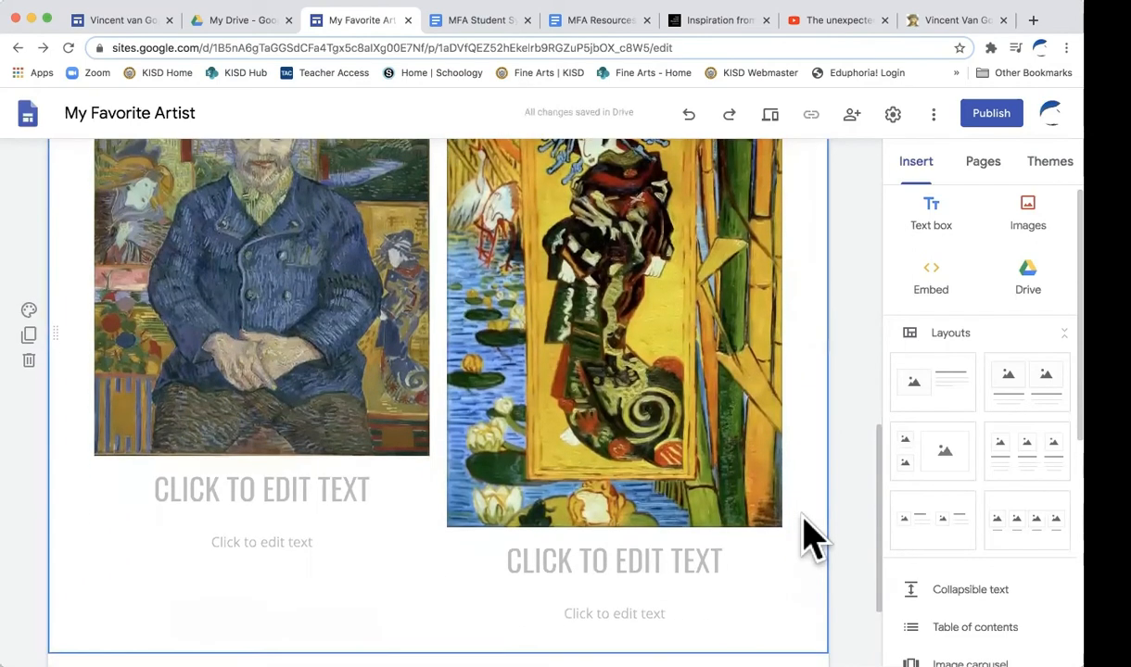
scroll(807, 536, "up", 2)
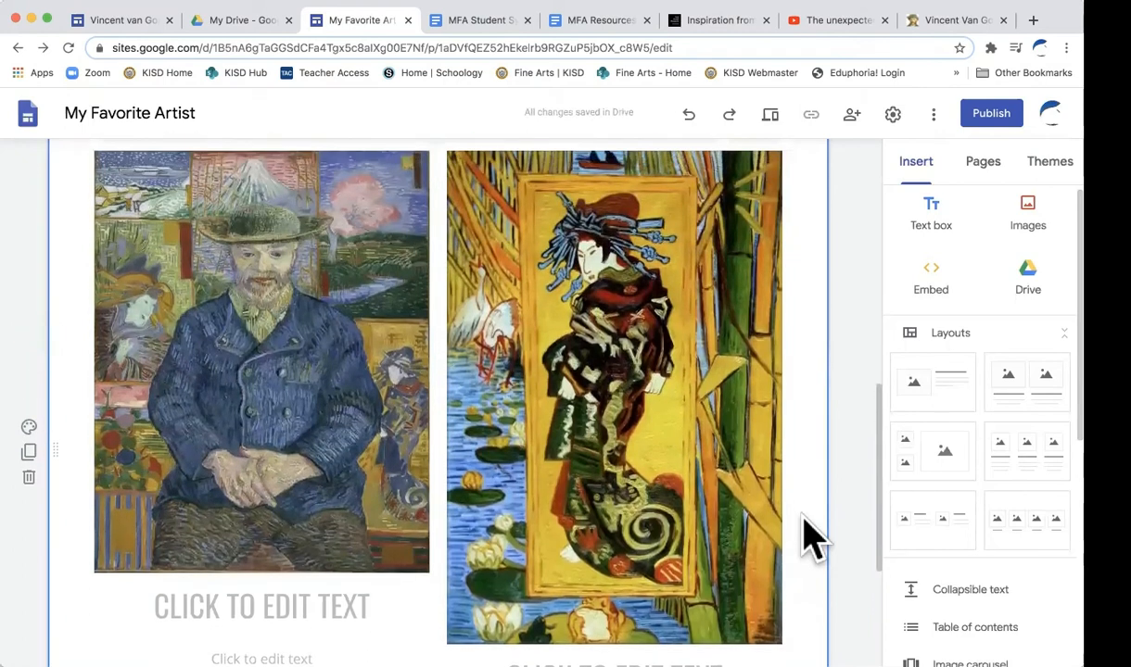
scroll(807, 536, "down", 1)
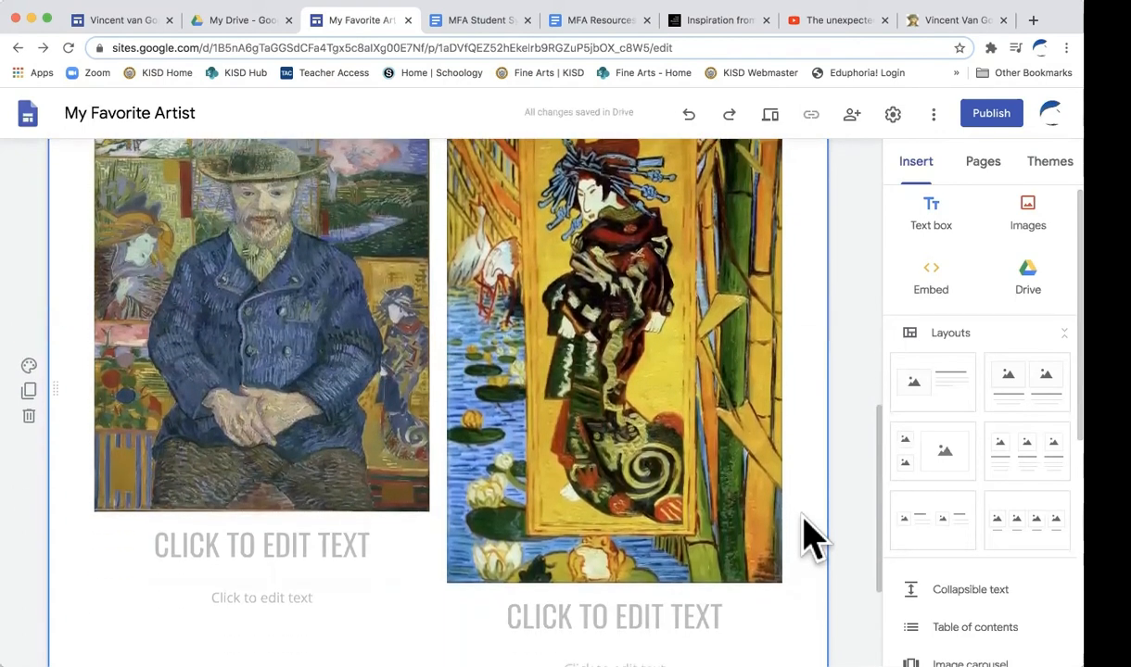
Scale down the Courtesan image until its height matches the Père Tanguy portrait beside it.
left_click(669, 520)
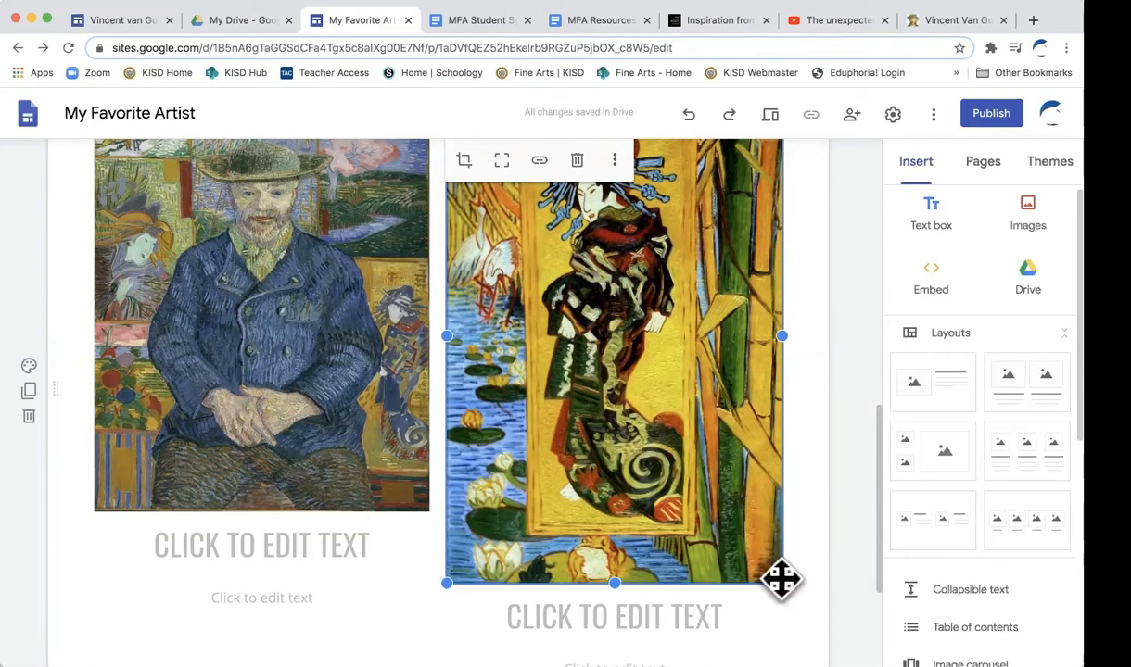
left_click_drag(774, 567, 737, 512)
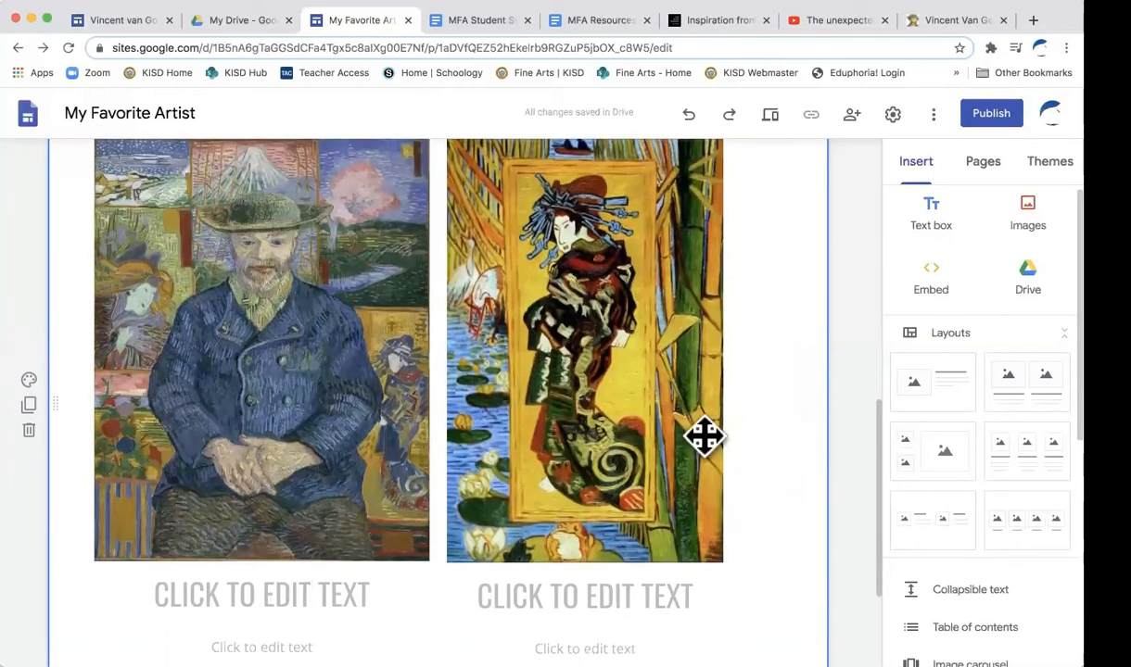
left_click(646, 403)
left_click(646, 403)
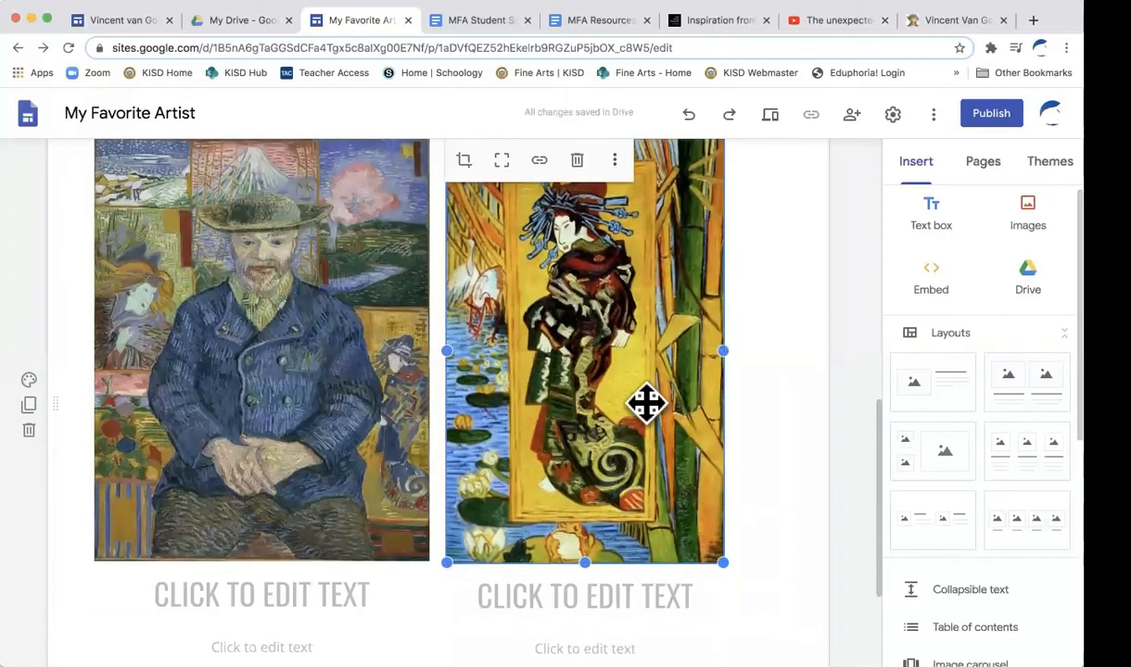
scroll(774, 360, "up", 1)
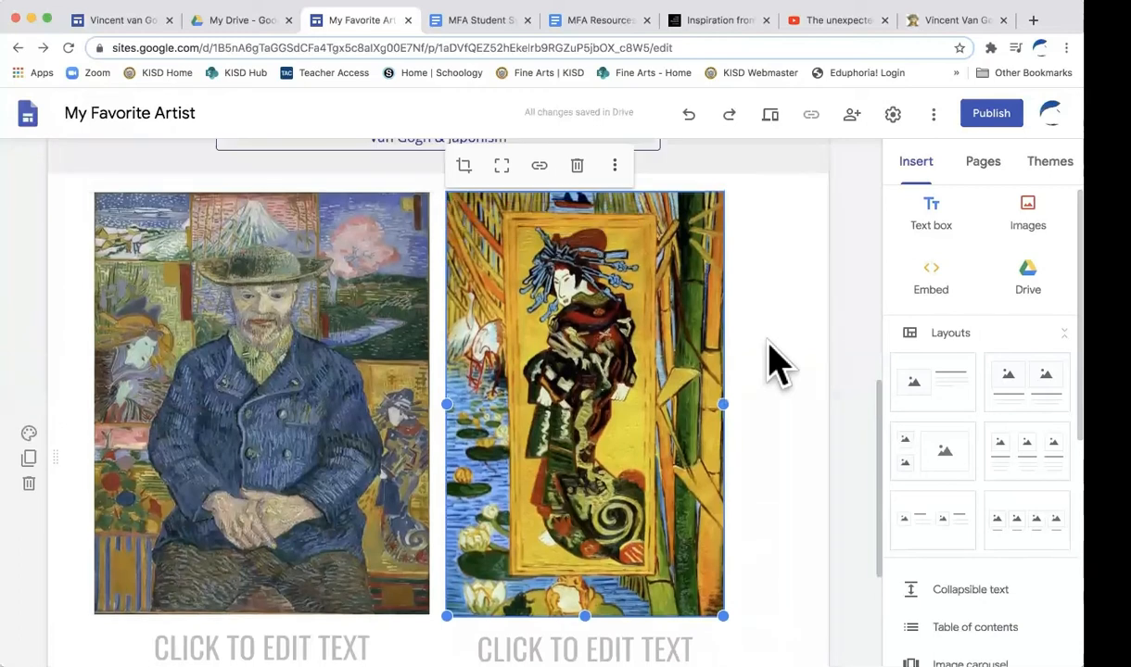
left_click(502, 167)
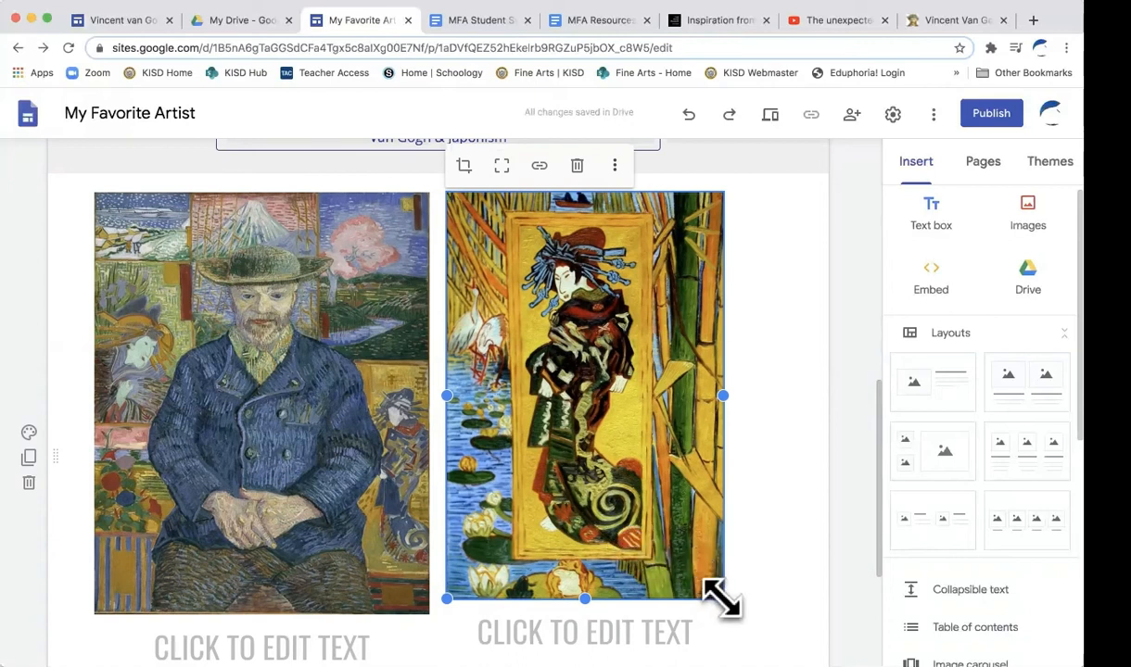
left_click_drag(721, 597, 732, 615)
left_click(788, 611)
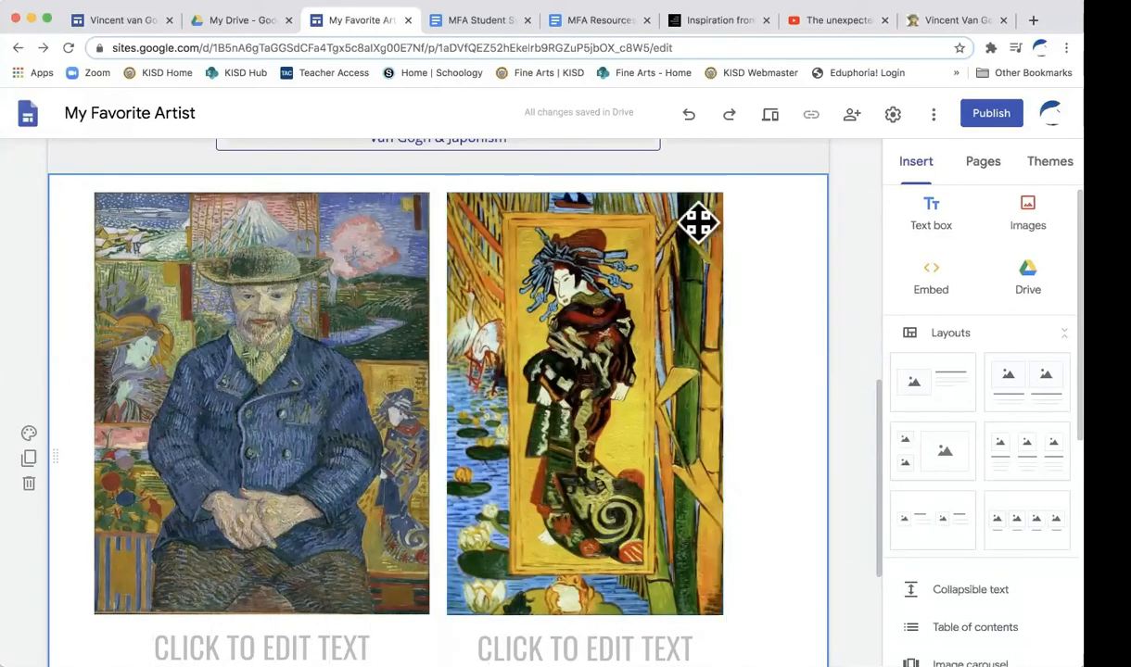
scroll(797, 537, "down", 2)
scroll(793, 547, "up", 1)
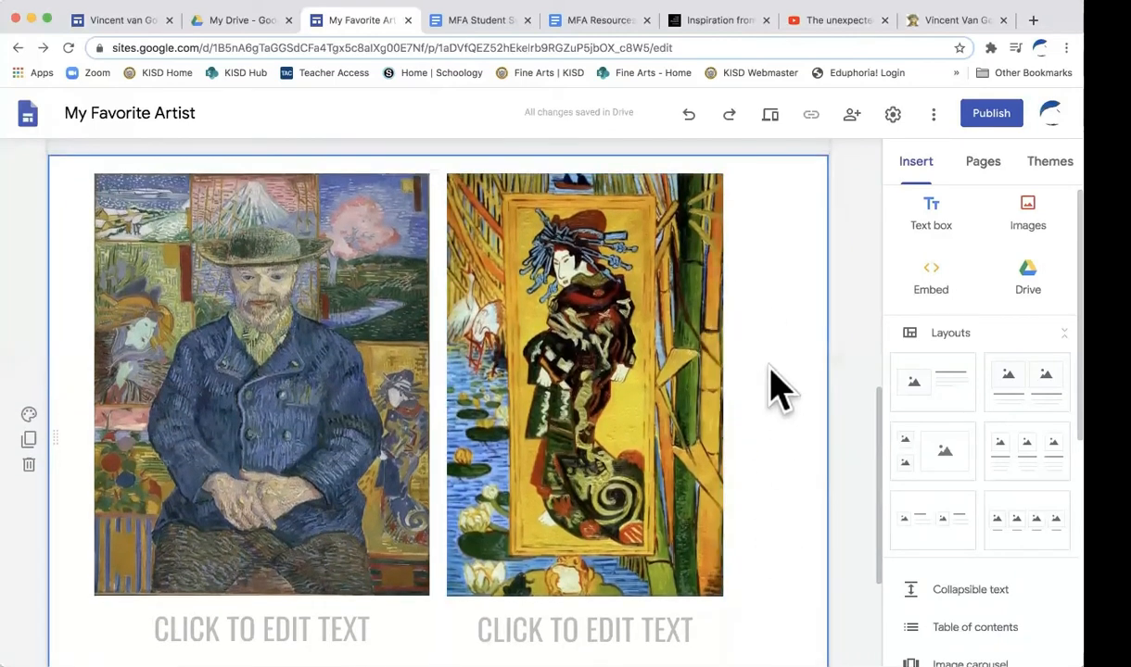
Move the Courtesan image with its text placeholders to the right edge of the section's content area.
left_click_drag(593, 385, 633, 363)
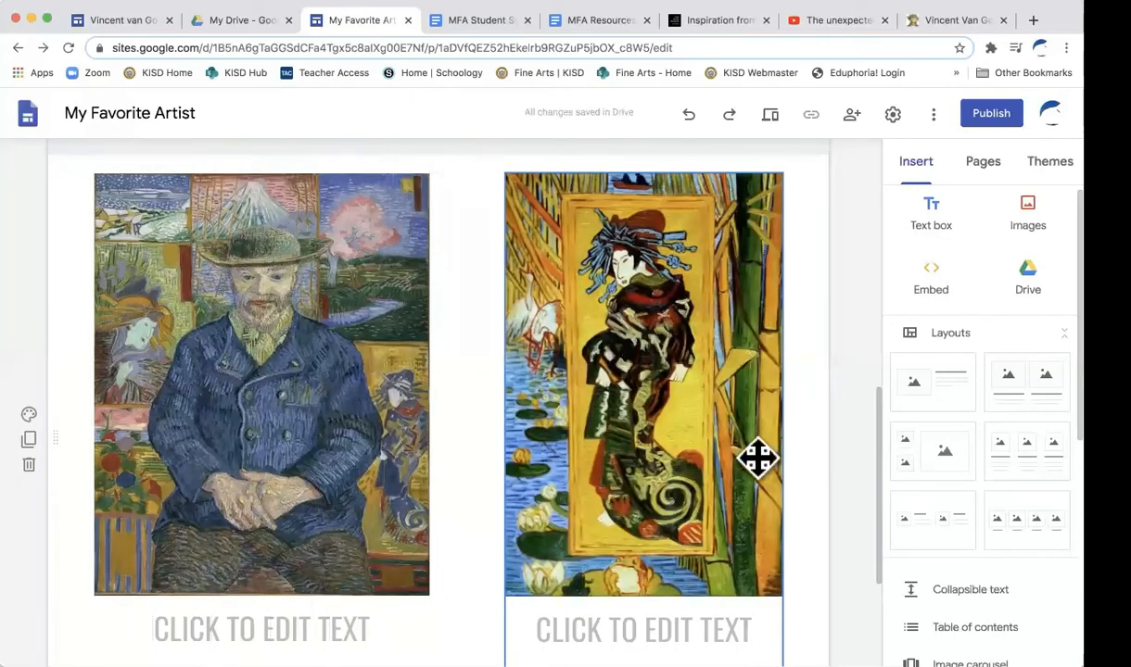
scroll(816, 537, "down", 3)
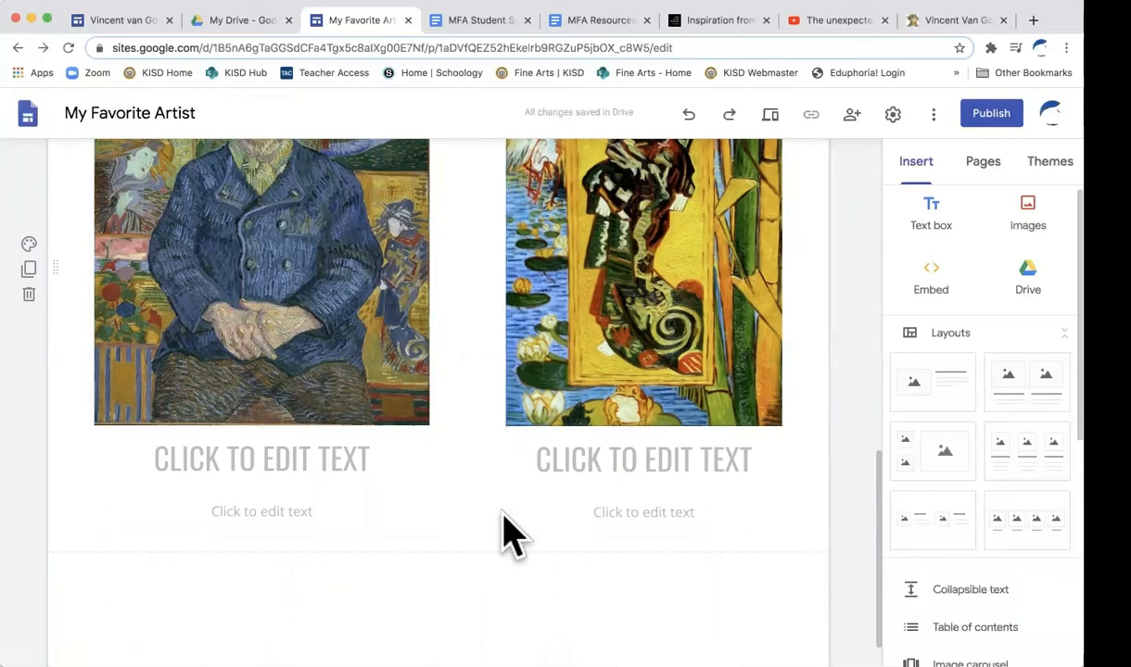
scroll(508, 536, "up", 5)
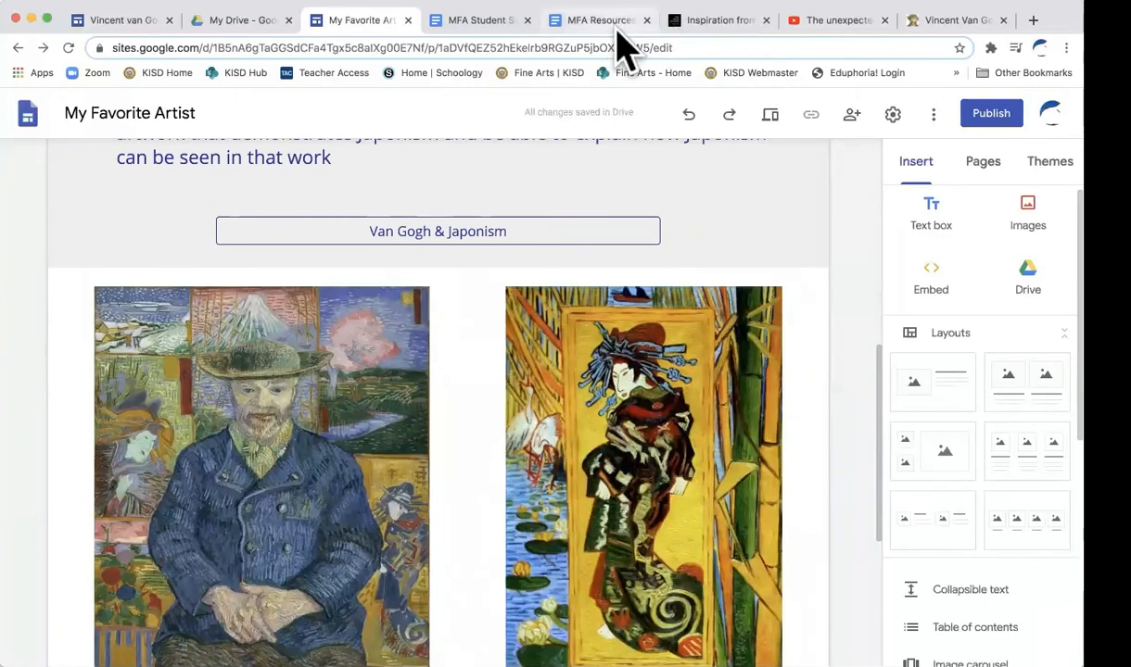
Copy the Père Tanguy caption, through "(1887", from the MFA Resources document into the heading below the portrait on the My Favorite Artist site.
left_click(598, 21)
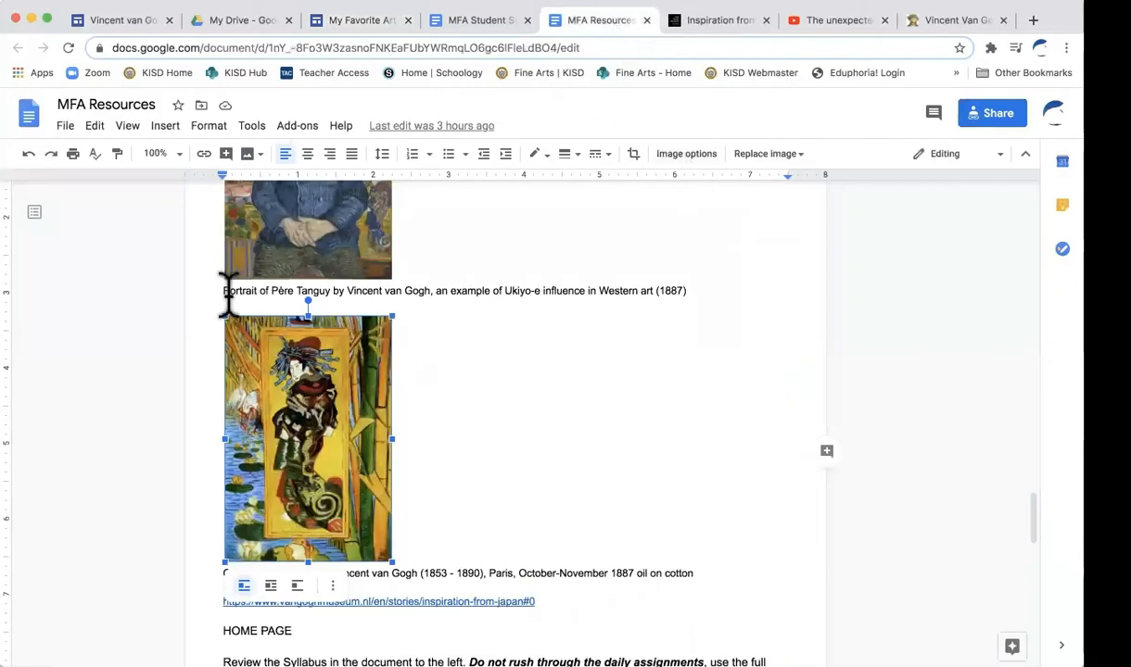
left_click_drag(223, 290, 683, 290)
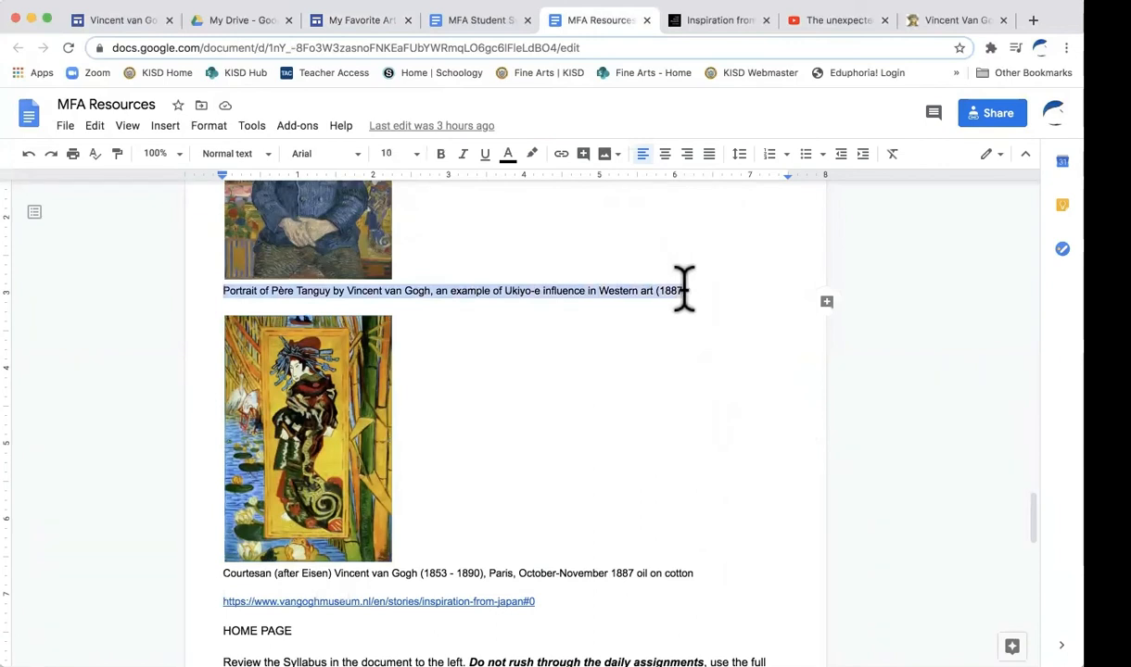
left_click(355, 20)
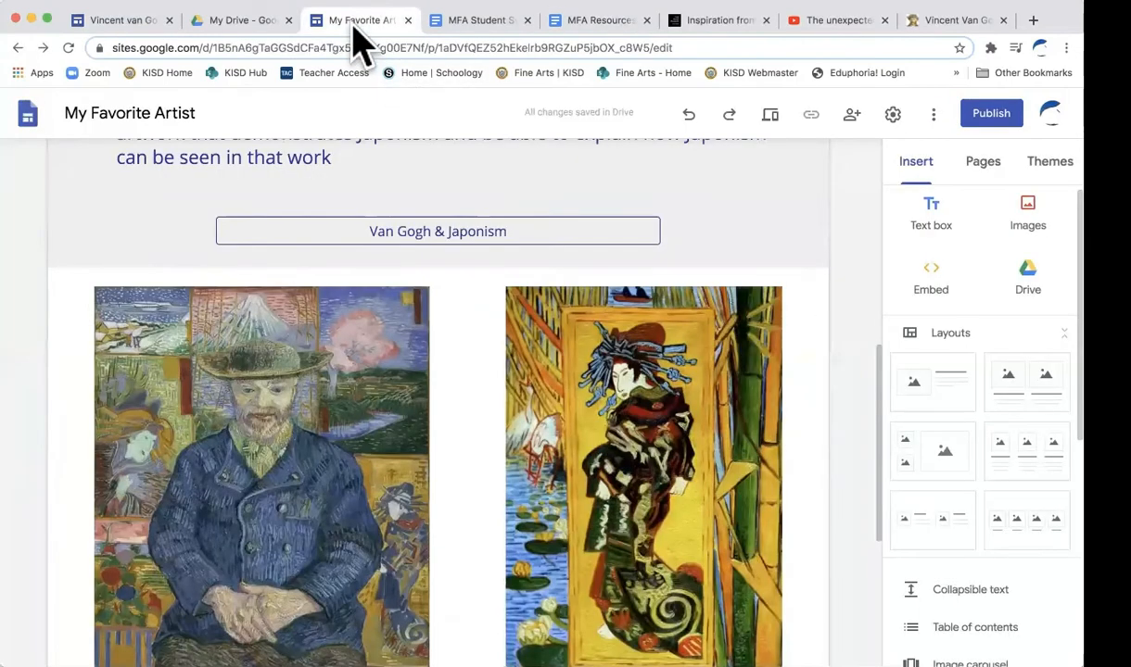
scroll(477, 474, "down", 4)
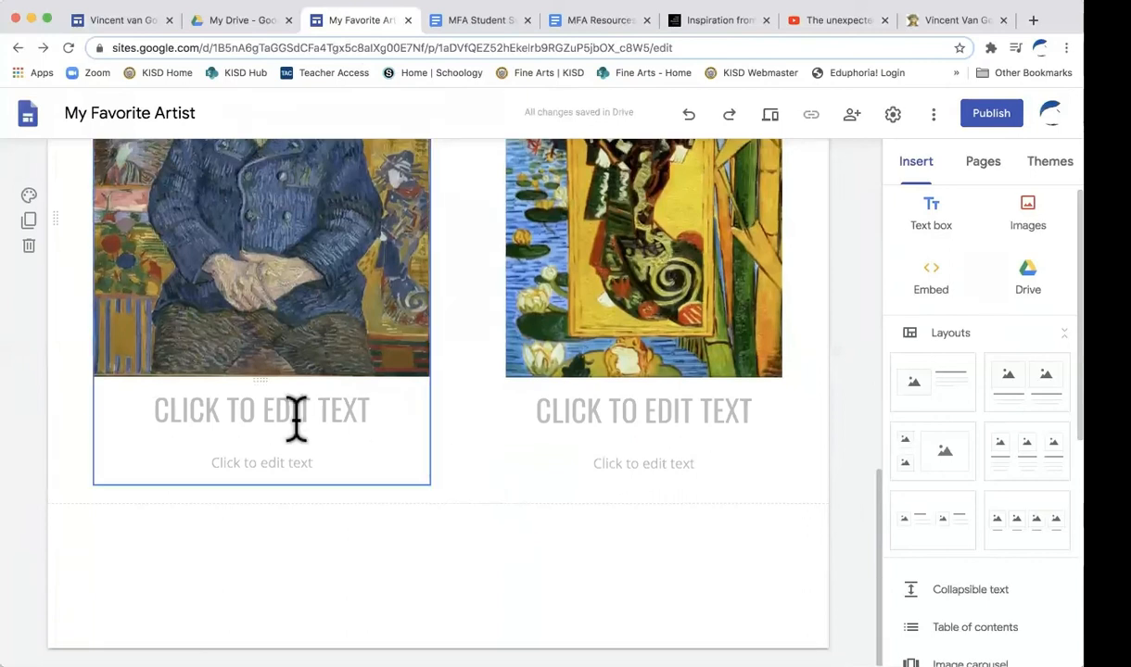
left_click(296, 416)
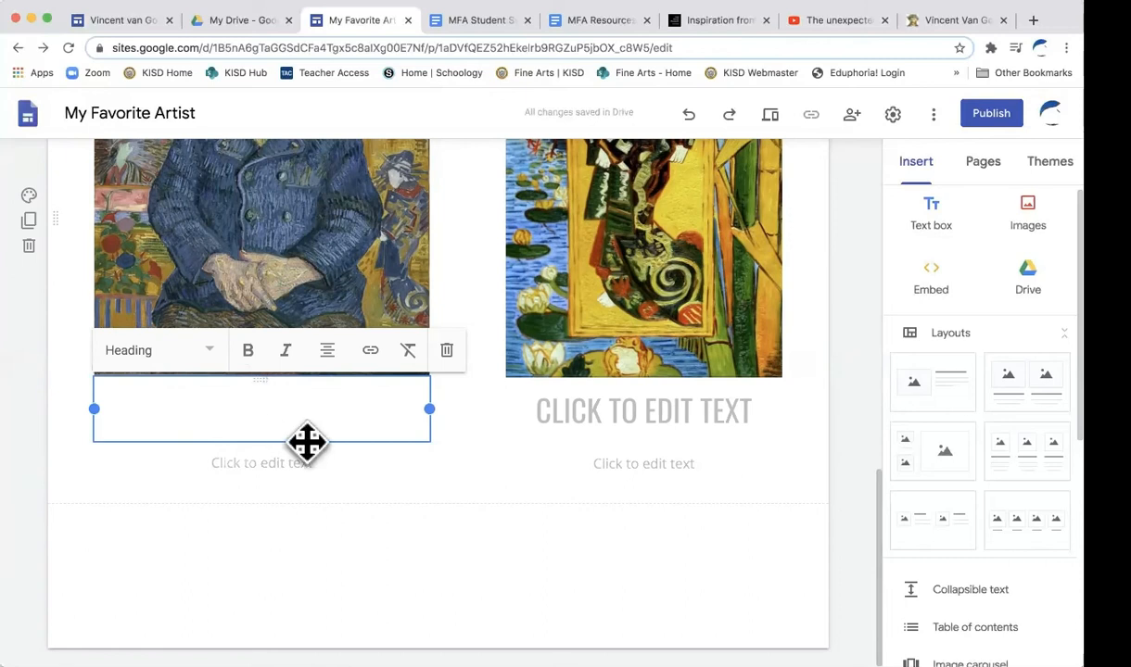
type("PORTRAIT OF PÈRE TANGUY BY VINCENT VAN GOGH, AN EXAMPLE OF UKIYO-E INFLUENCE IN WESTERN ART (1887")
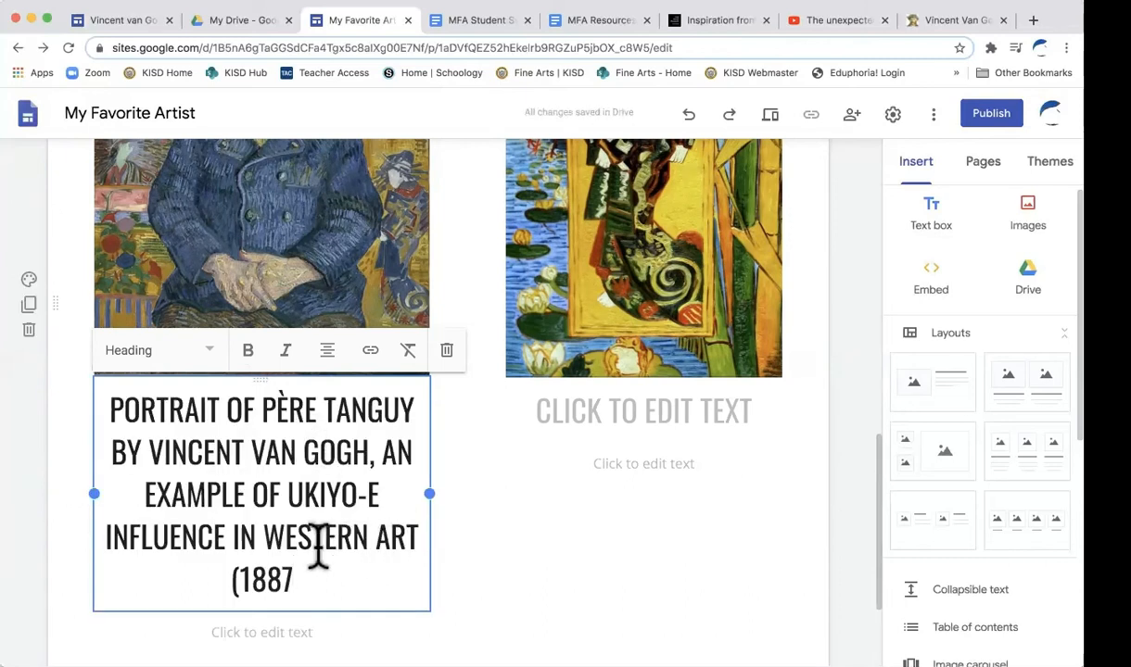
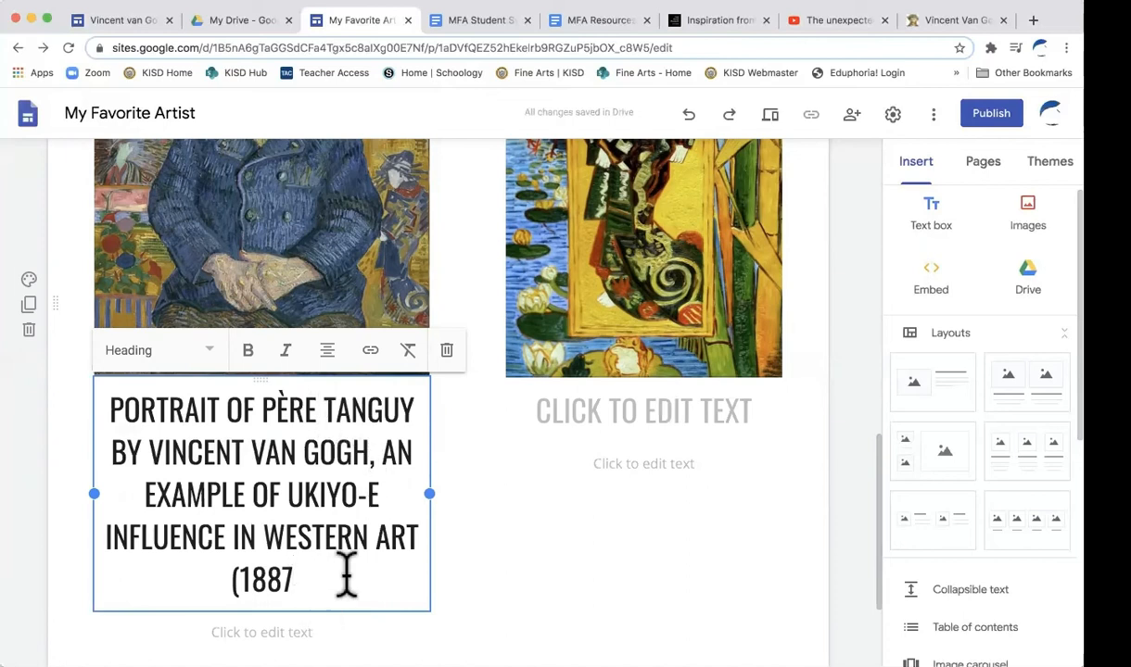
Copy "Vincent van Gogh, an example of Ukiyo-e influence in Western art (1887" into the text below the heading as Normal text and add the closing parenthesis.
scroll(358, 544, "down", 1)
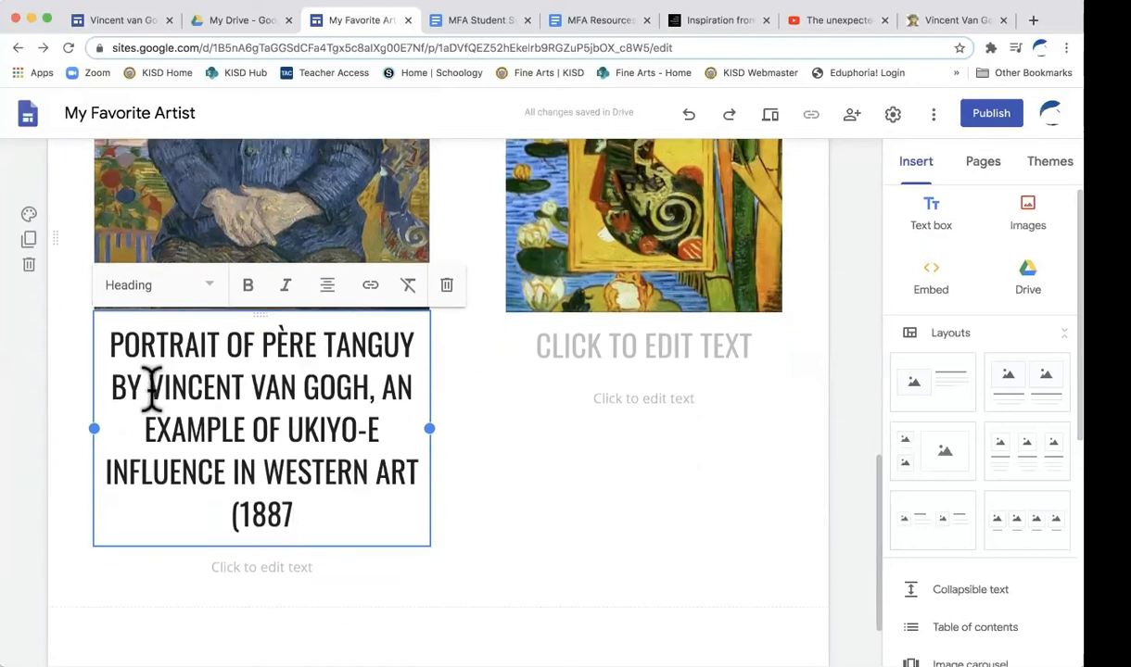
left_click_drag(151, 387, 315, 512)
key("ctrl+c")
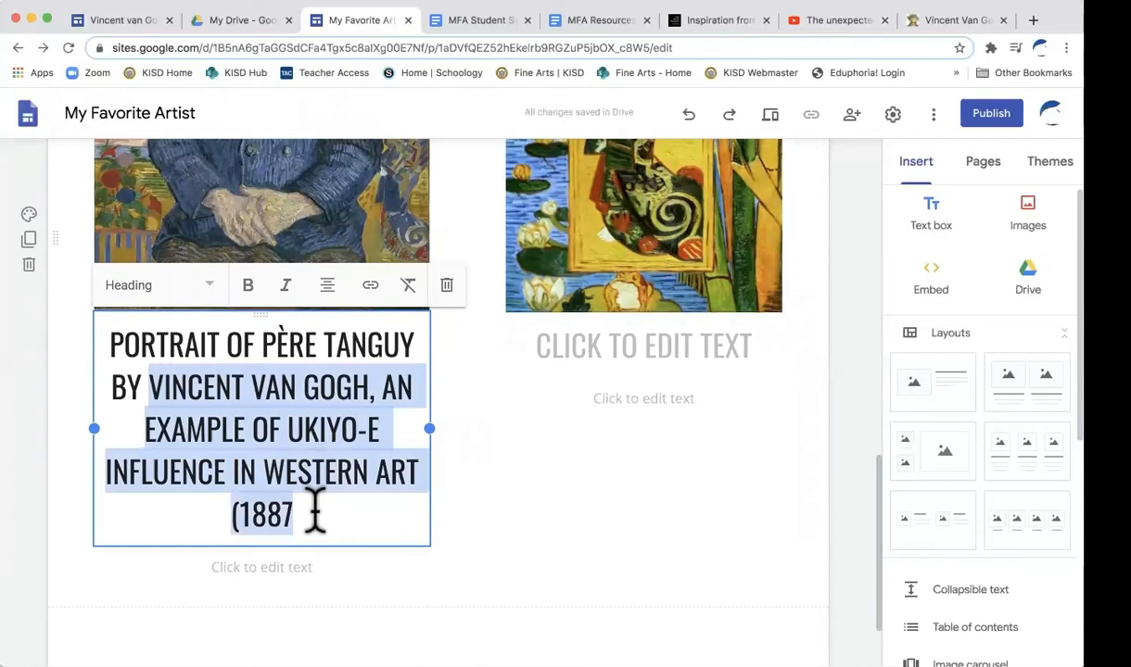
left_click(306, 565)
key("ctrl+v")
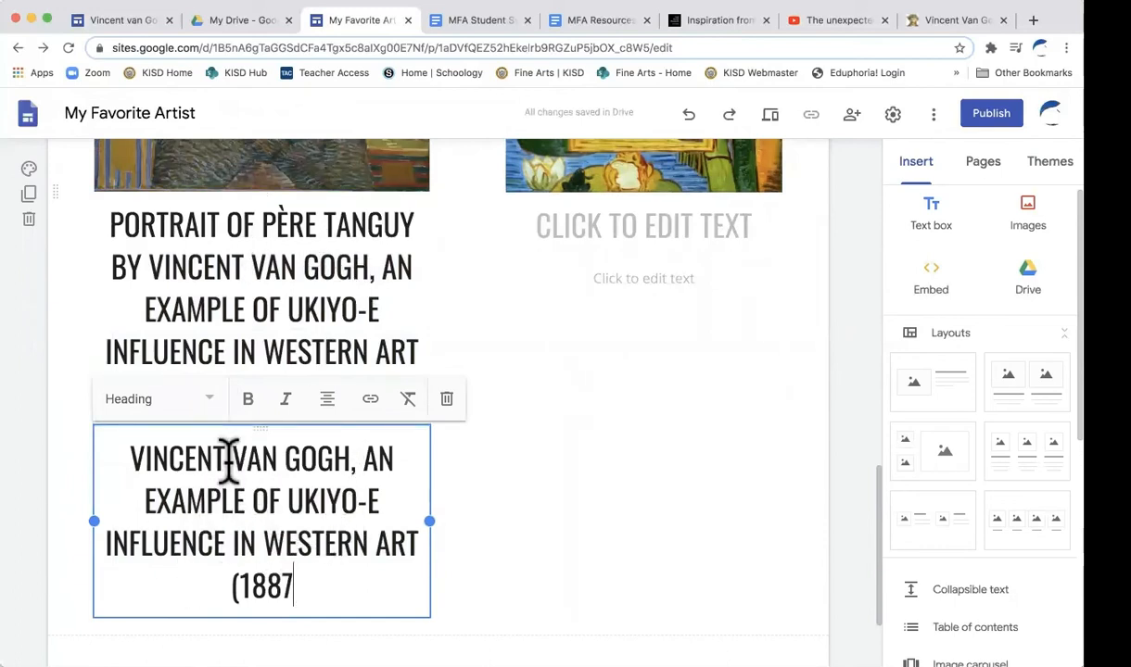
left_click(212, 398)
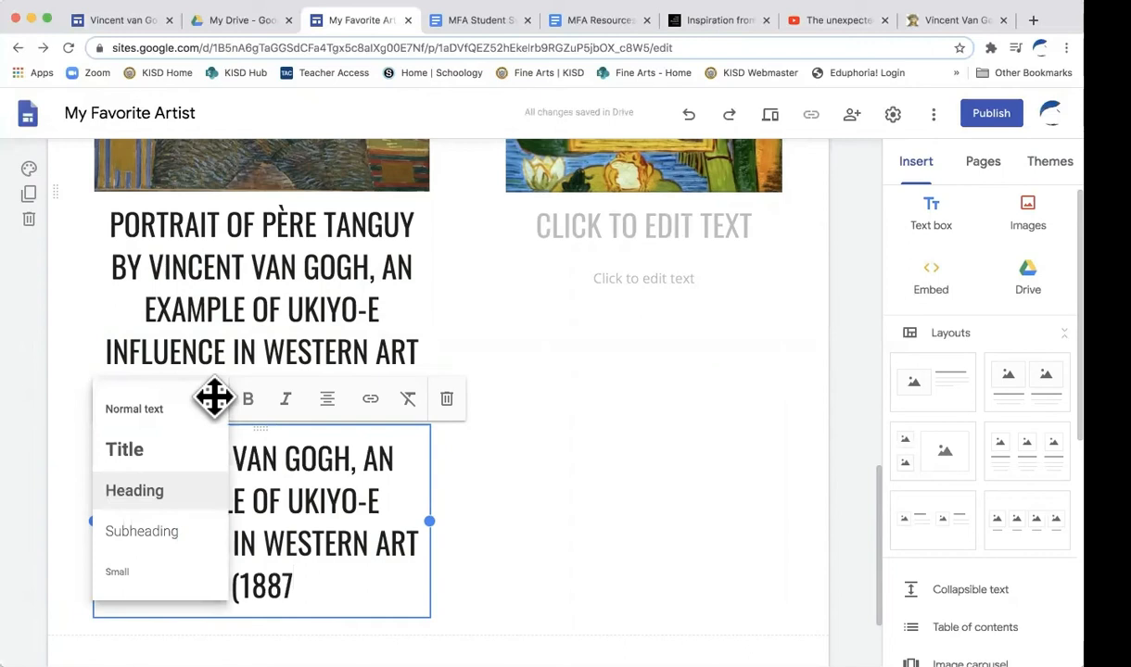
left_click(172, 411)
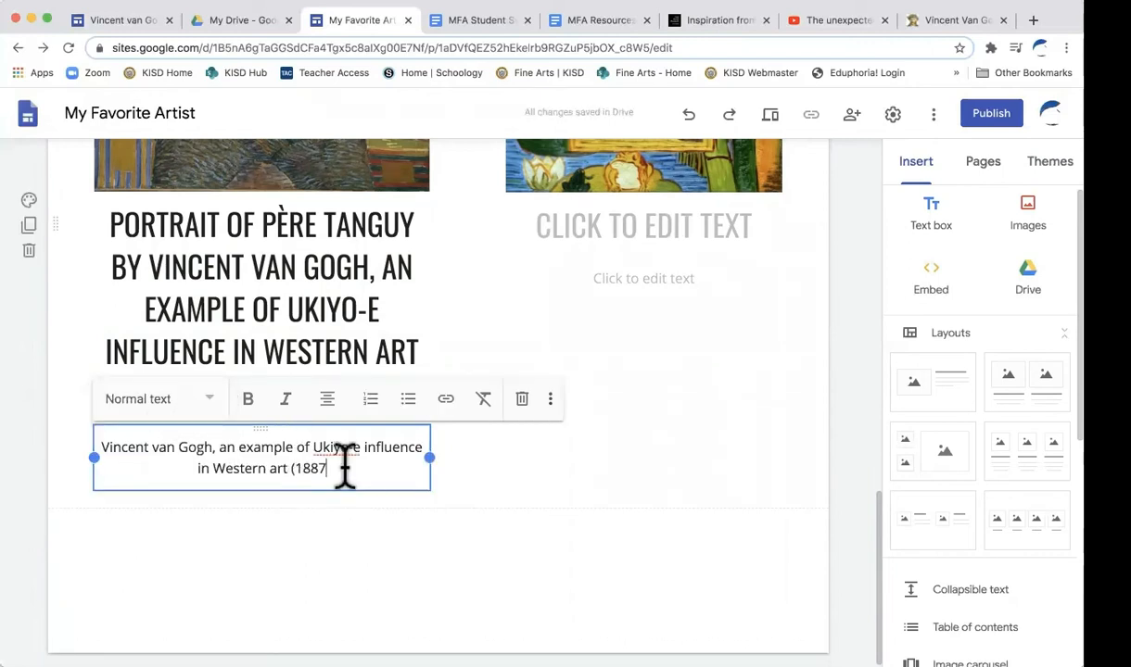
type(")")
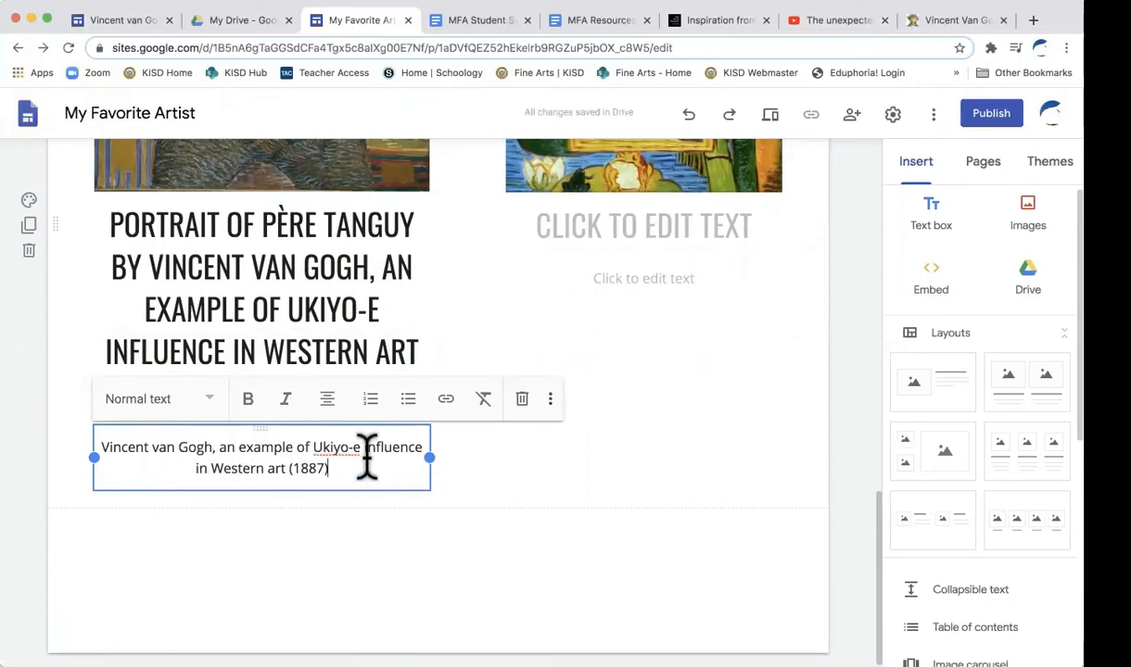
Shorten the heading below the portrait to "Portrait of Père Tanguy".
left_click(311, 315)
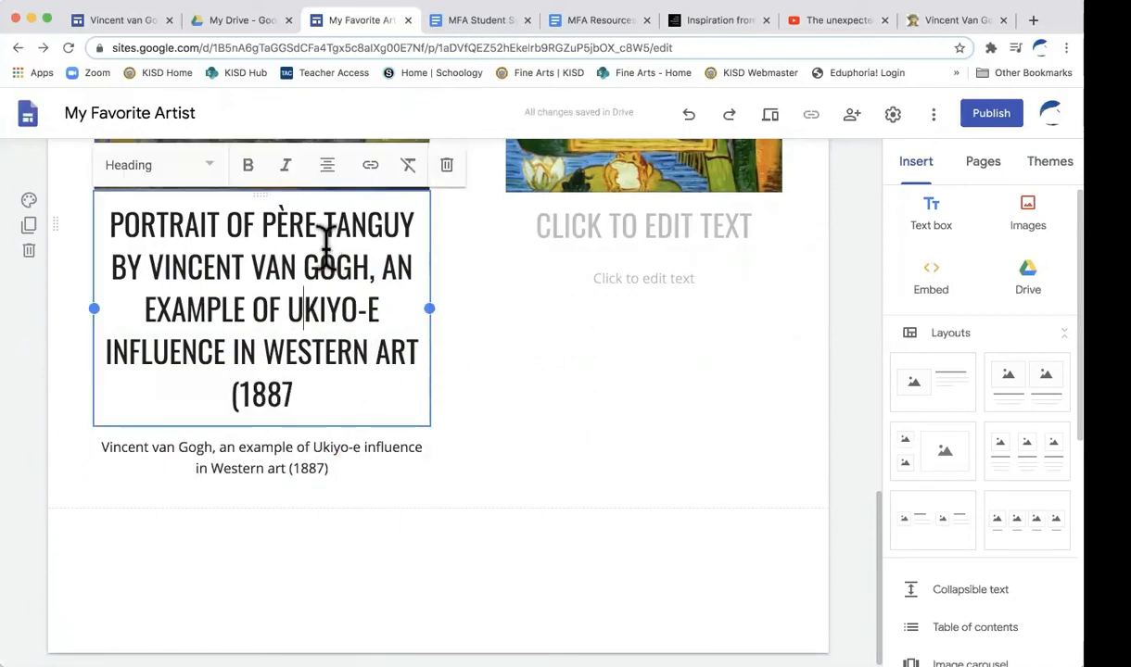
left_click_drag(116, 268, 304, 381)
key("BackSpace")
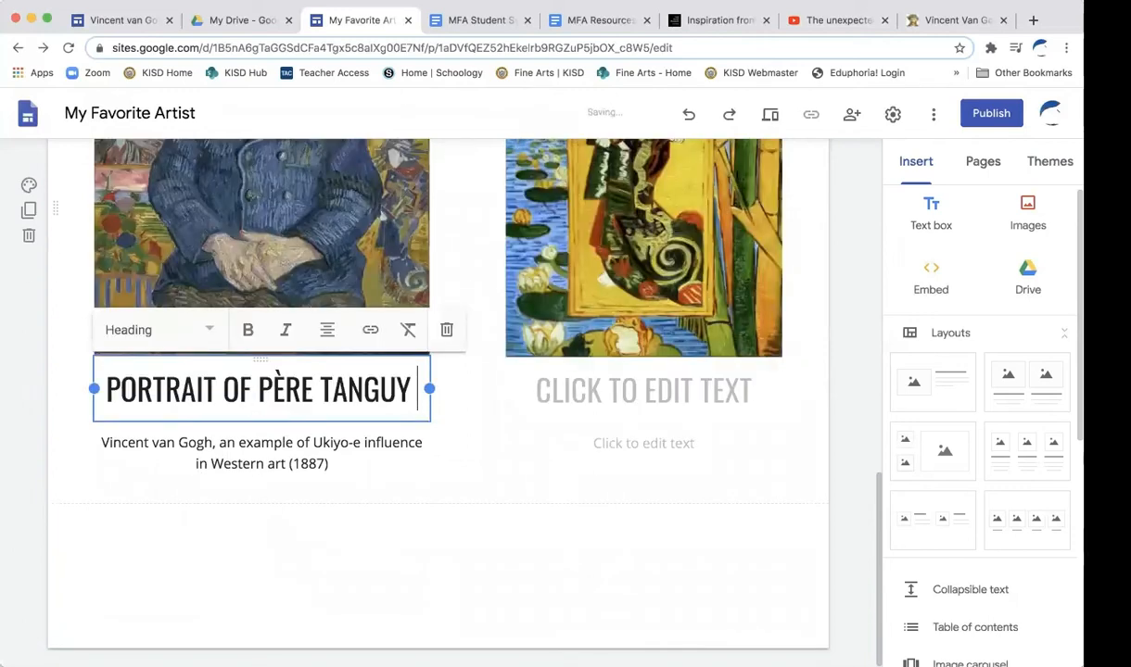
left_click(469, 481)
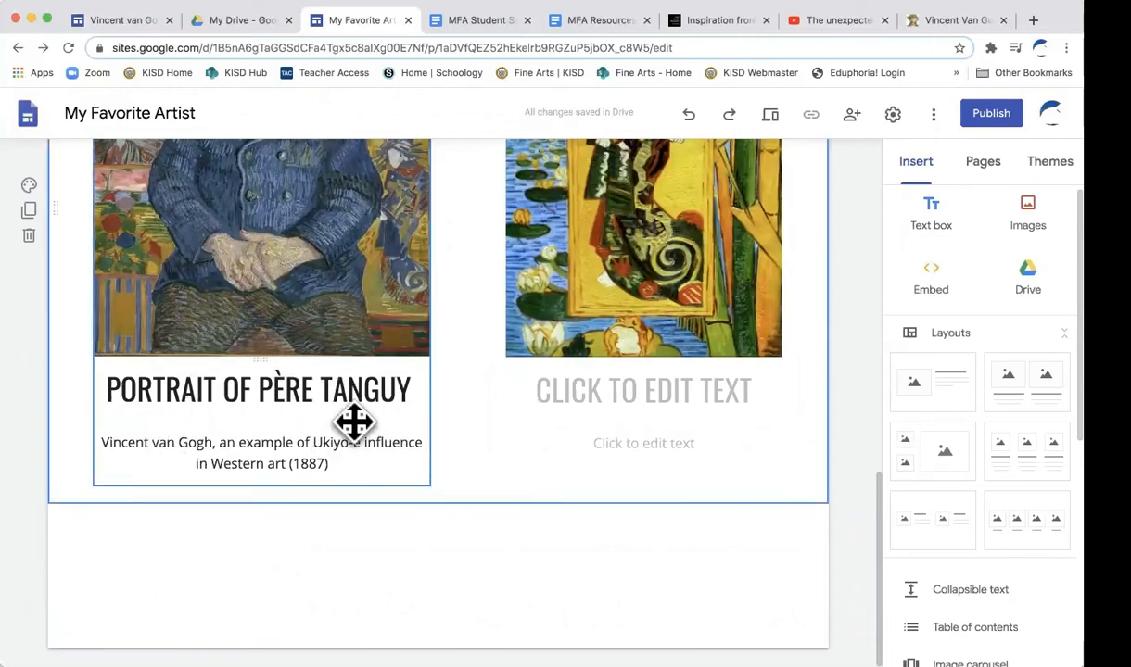
Copy the full Courtesan caption from the MFA Resources document into the heading box below the Courtesan image on the My Favorite Artist site.
left_click(607, 22)
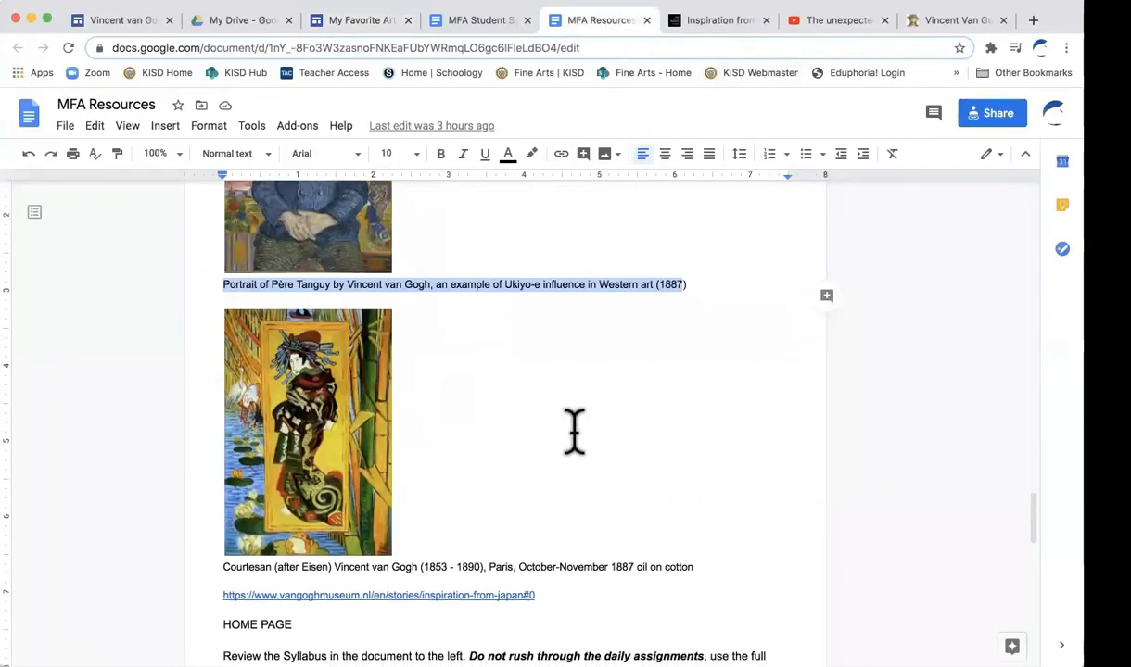
scroll(574, 431, "down", 2)
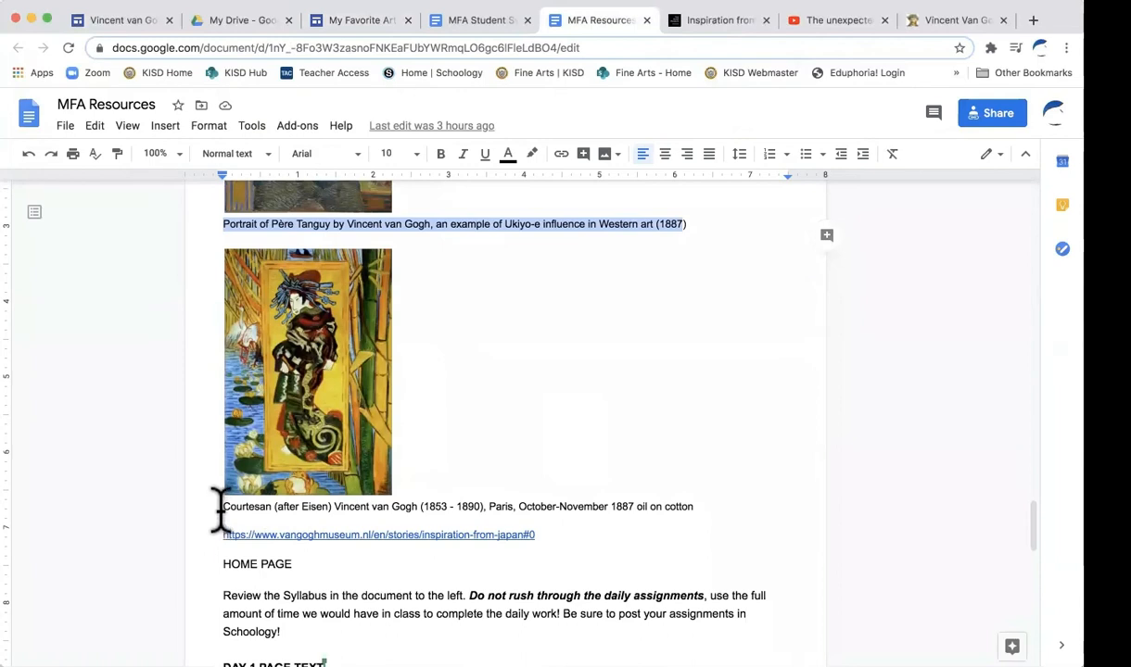
left_click_drag(223, 506, 693, 524)
key("super+c")
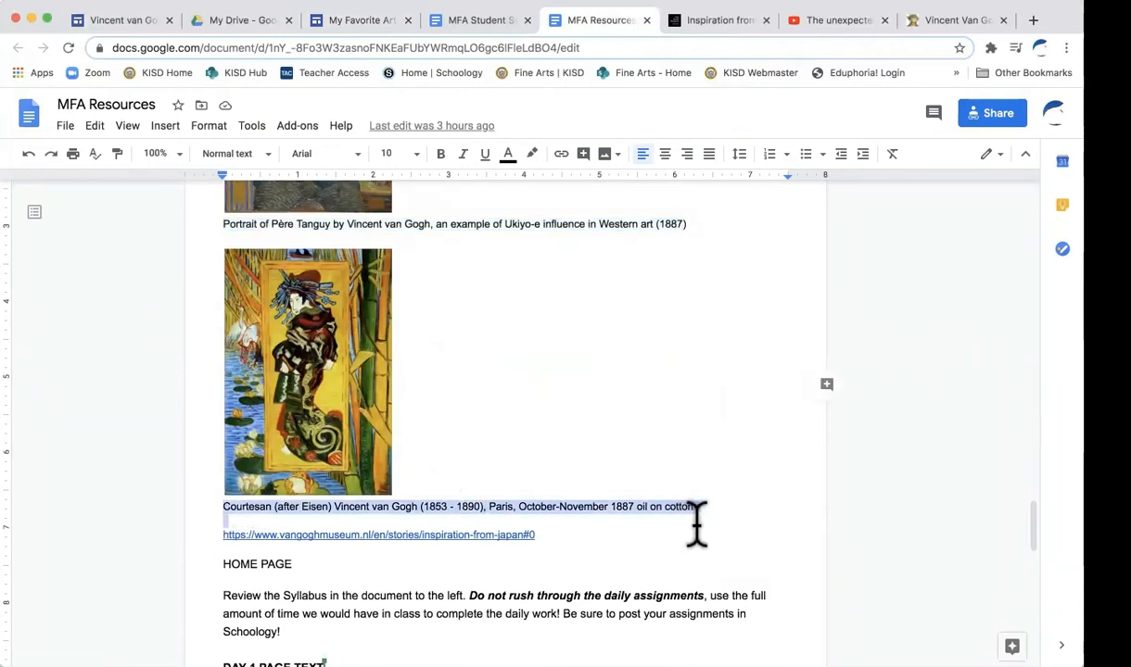
left_click(361, 21)
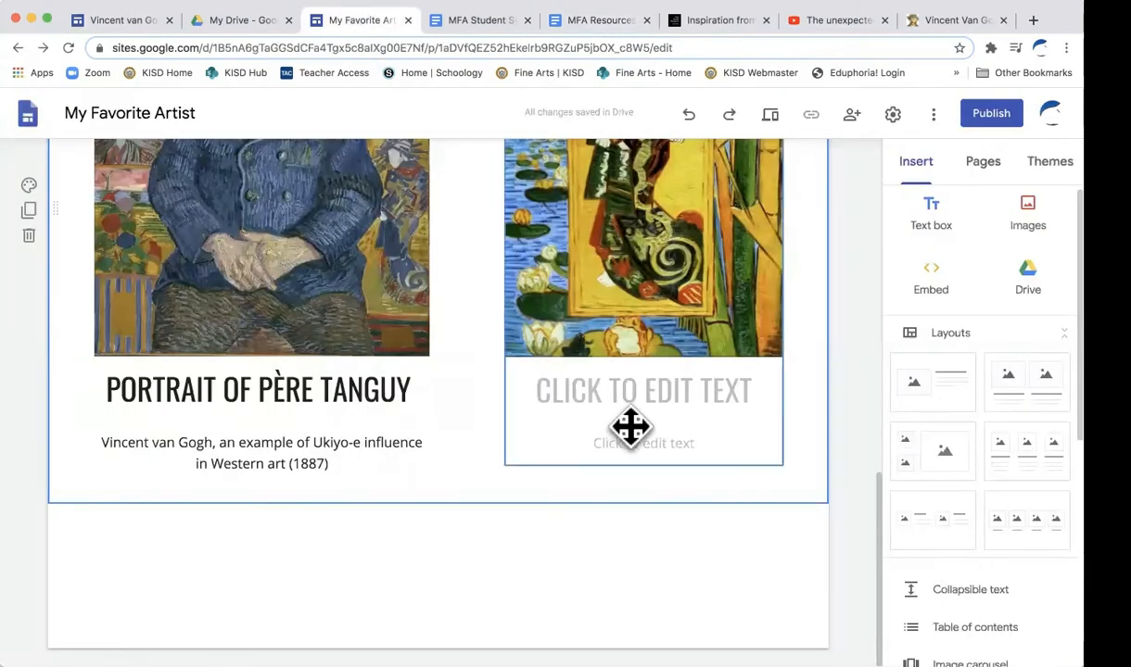
left_click(632, 391)
key("Return")
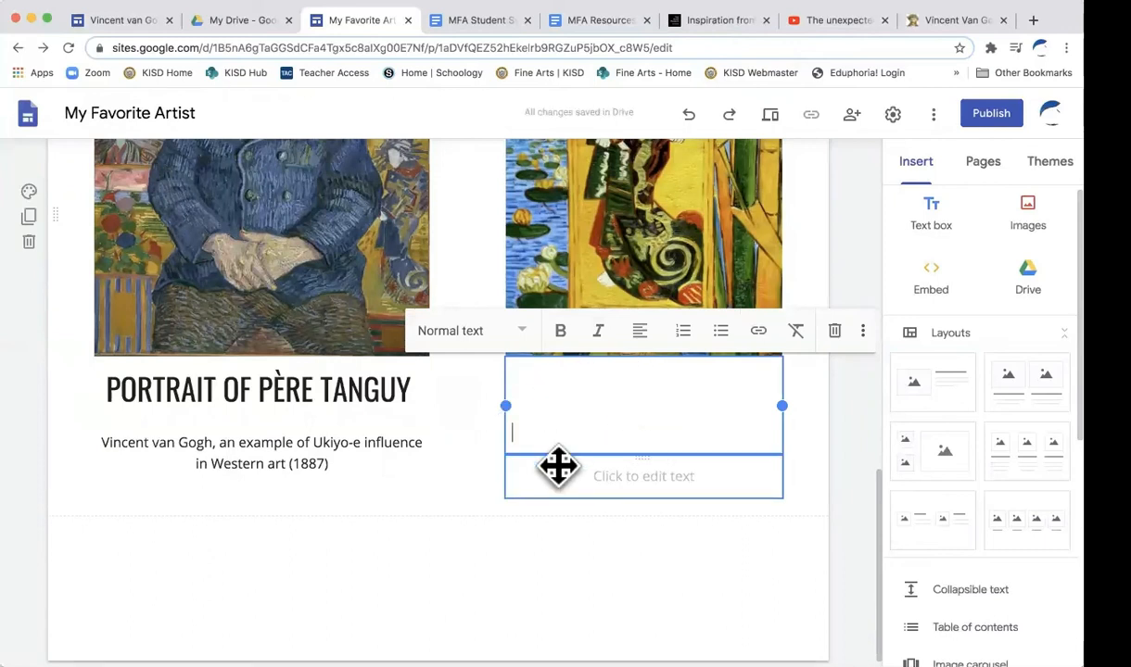
key("super+v")
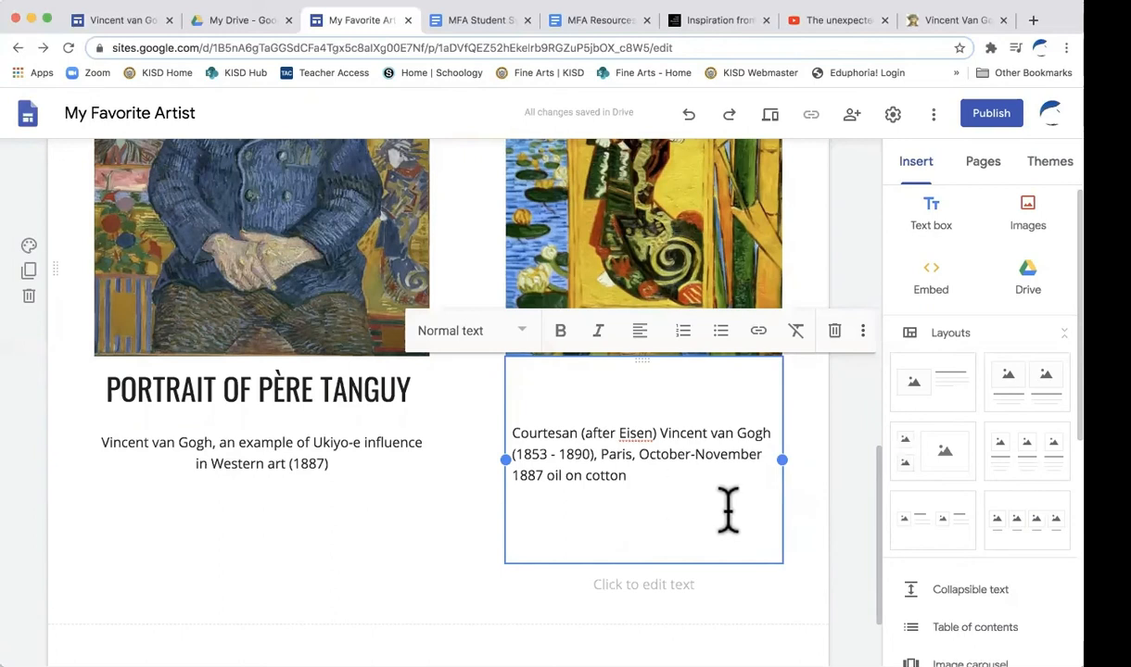
Copy "Vincent van Gogh (1853 - 1890), Paris, October-November 1887 oil on cotton" into the text box below the Courtesan heading box.
left_click_drag(660, 427, 668, 474)
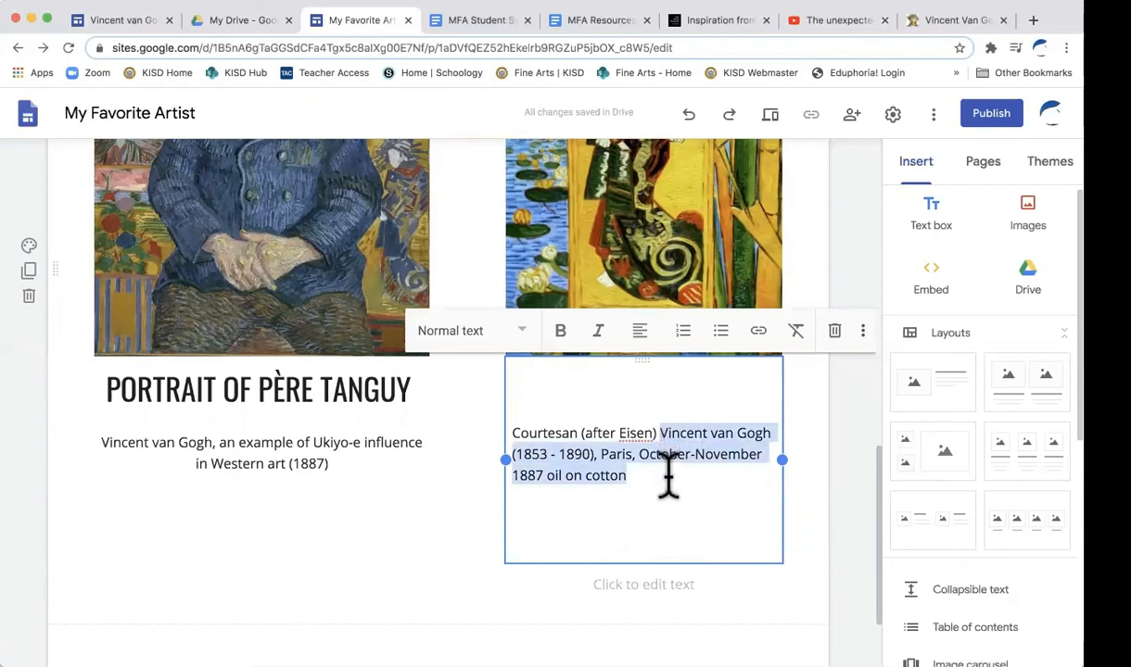
left_click(672, 585)
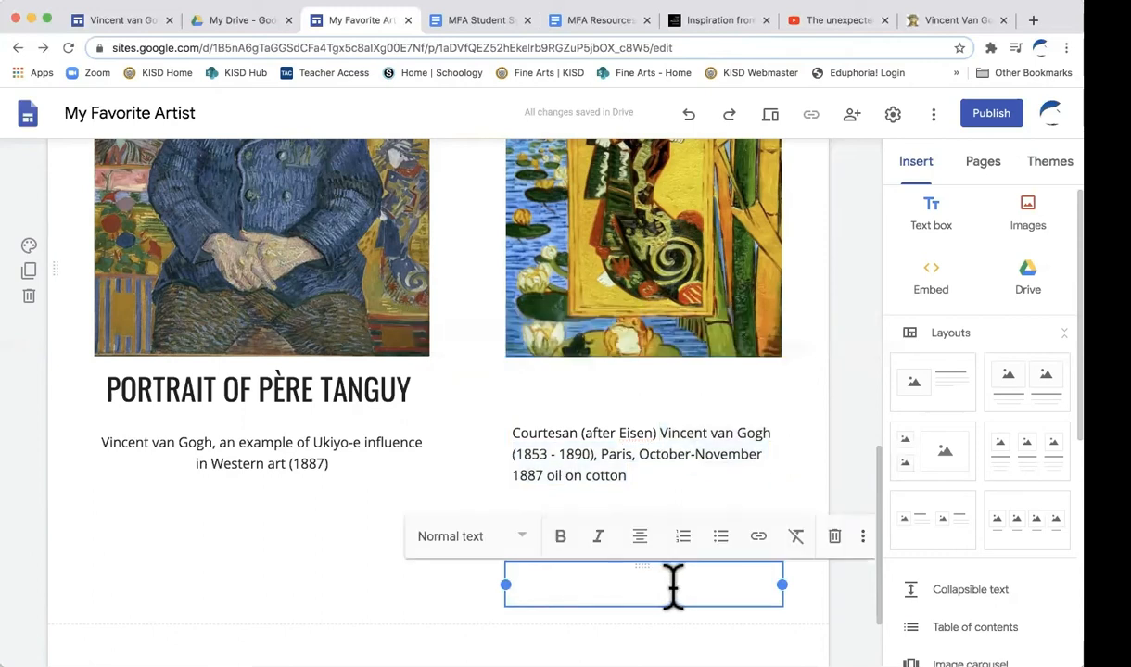
type("Vincent van Gogh (1853 - 1890), Paris, October-November 1887 oil on cotton")
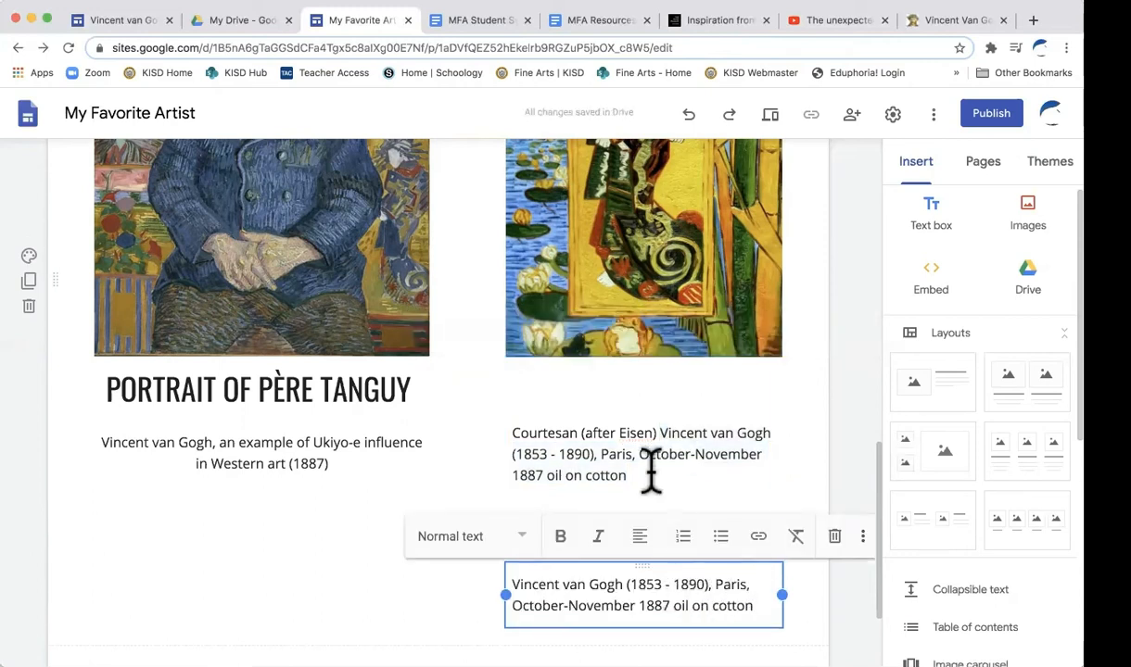
Shorten the Courtesan heading box to "Courtesan (after Eisen)" and remove the blank line above it.
left_click(650, 471)
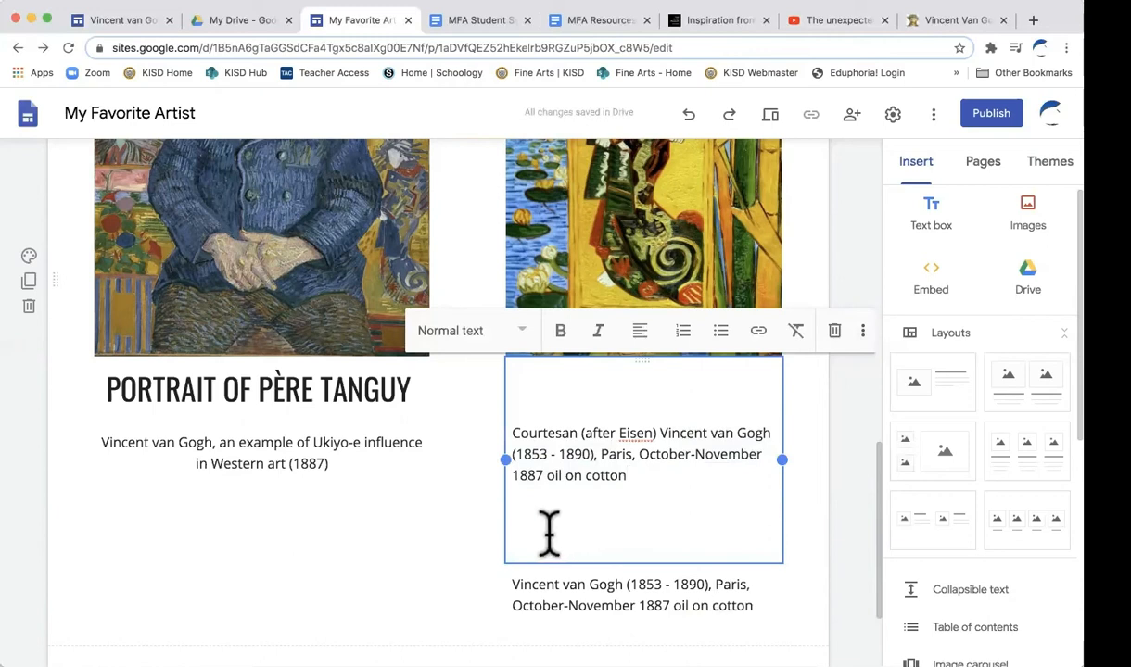
left_click(662, 434, "shift")
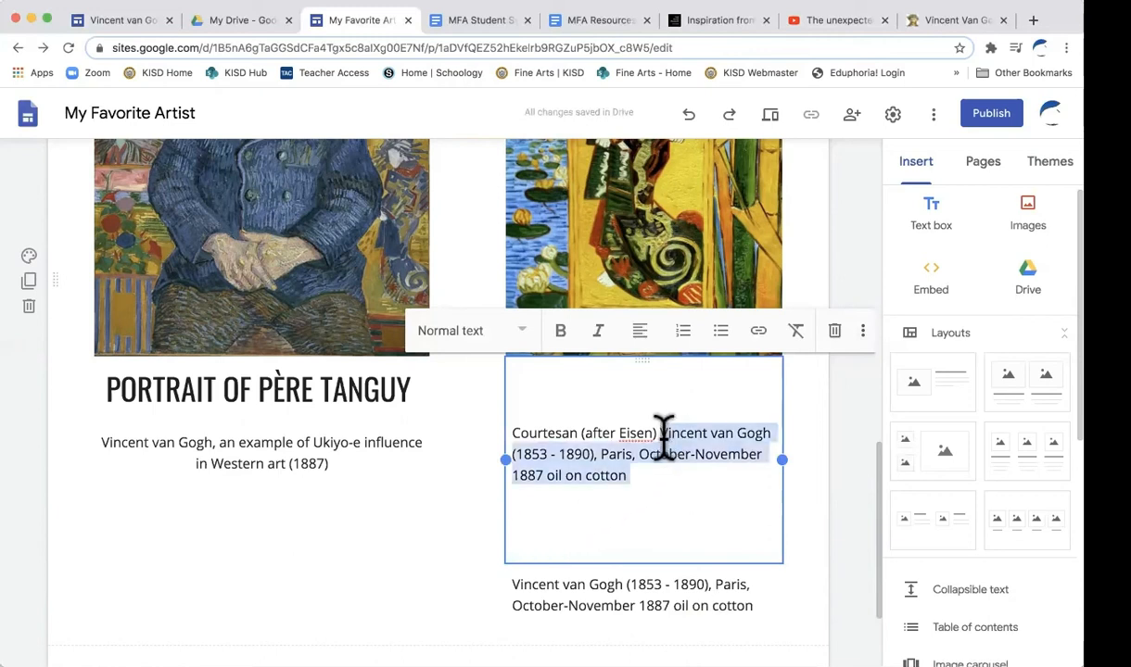
key("BackSpace")
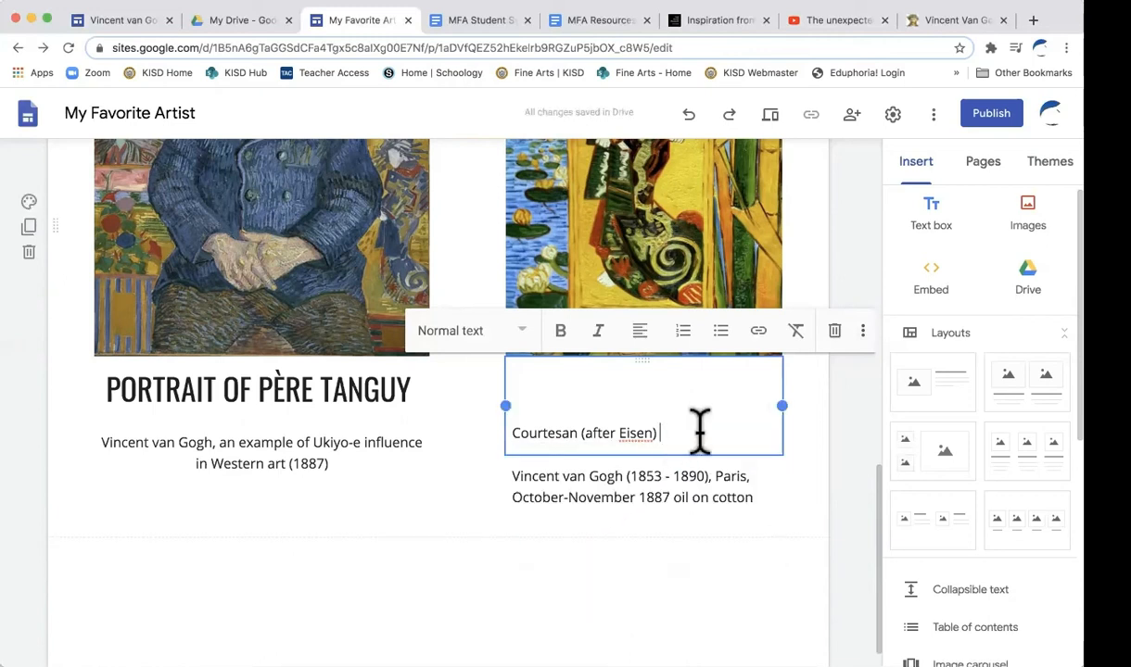
left_click(525, 396)
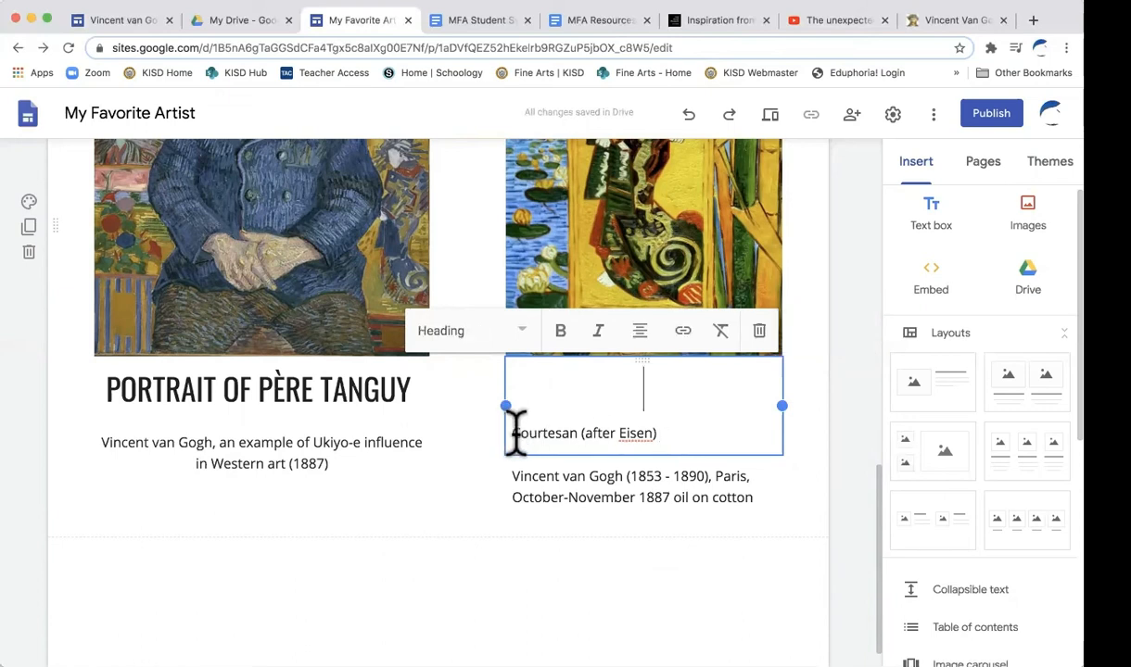
left_click(514, 432)
key("BackSpace")
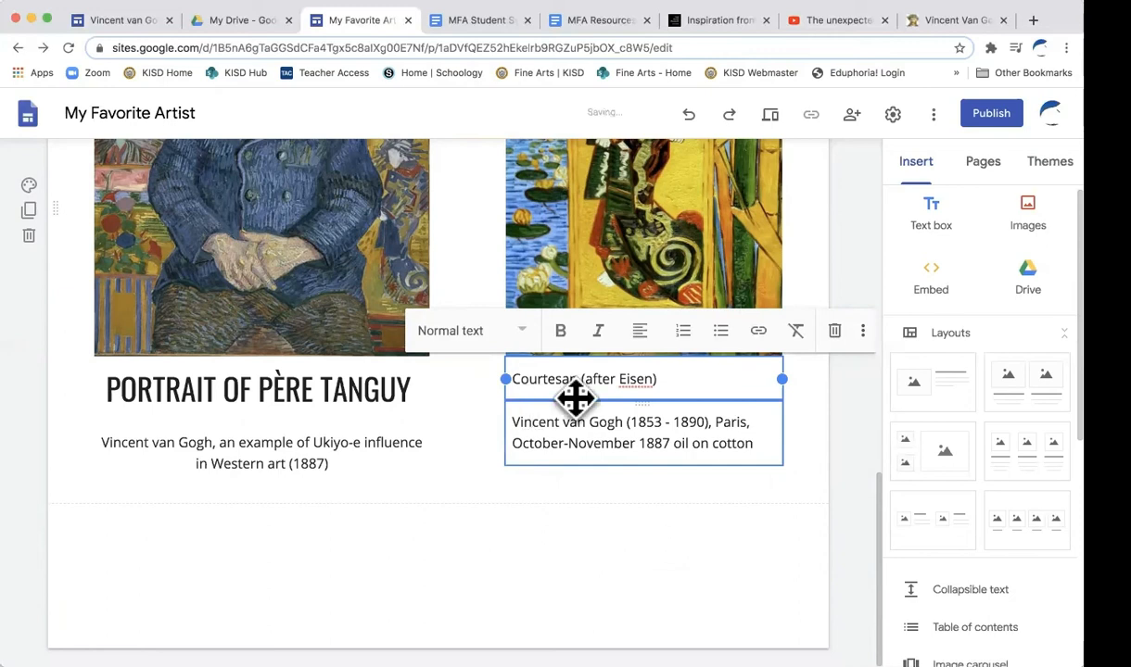
Style "Courtesan (after Eisen)" as Heading, and center both it and the caption text below it.
left_click(524, 345)
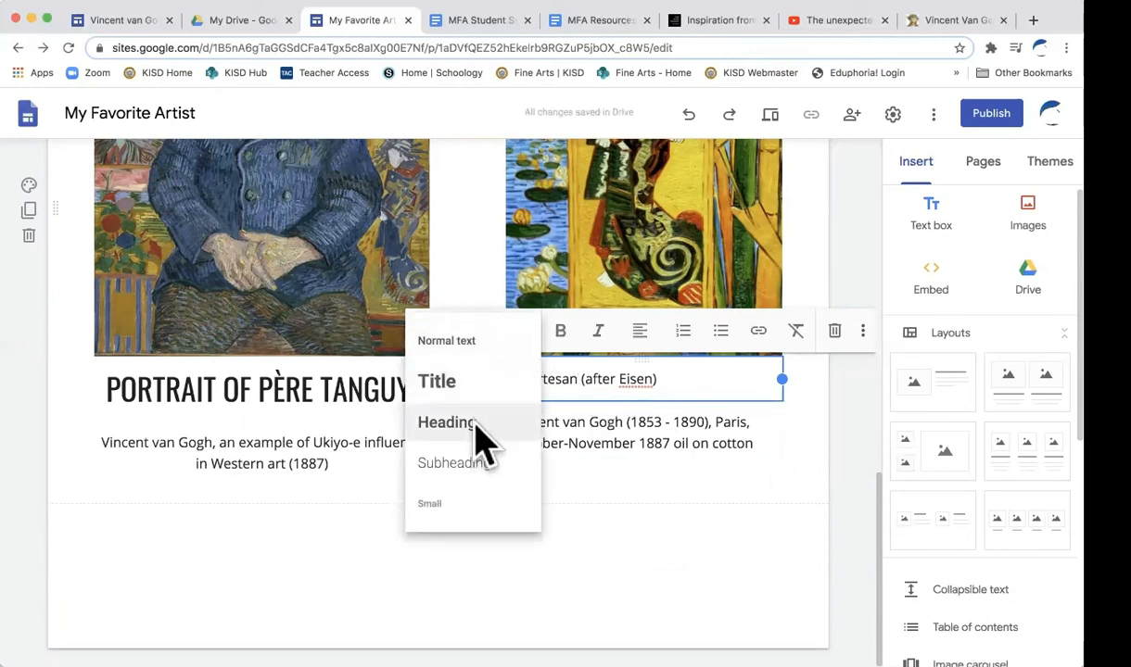
left_click(476, 425)
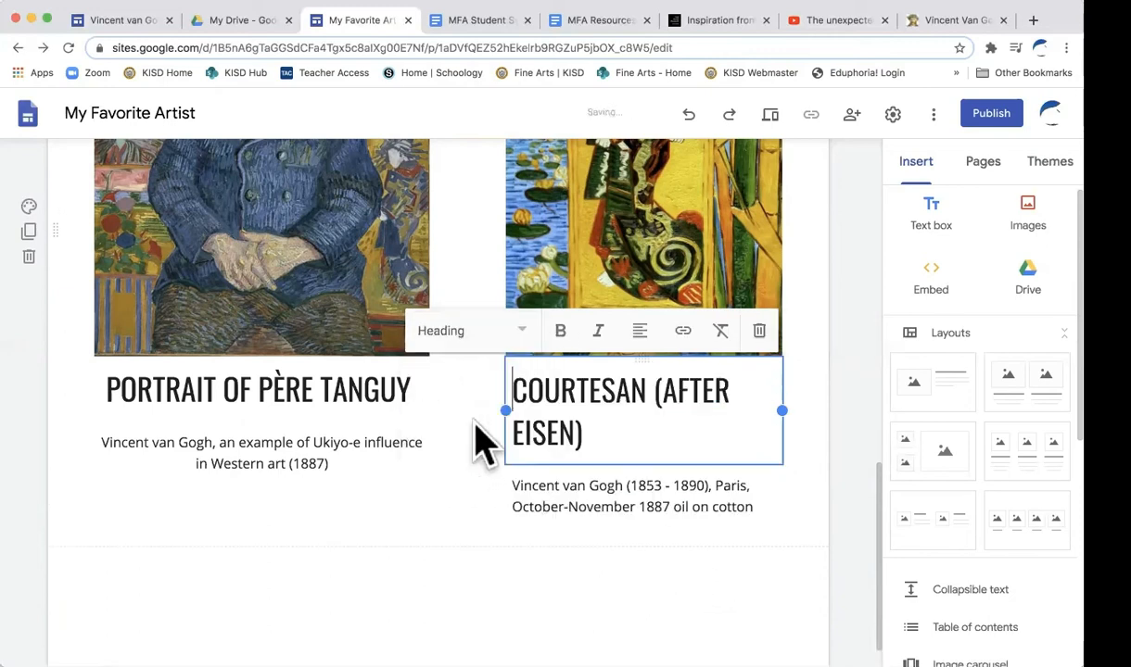
left_click(640, 334)
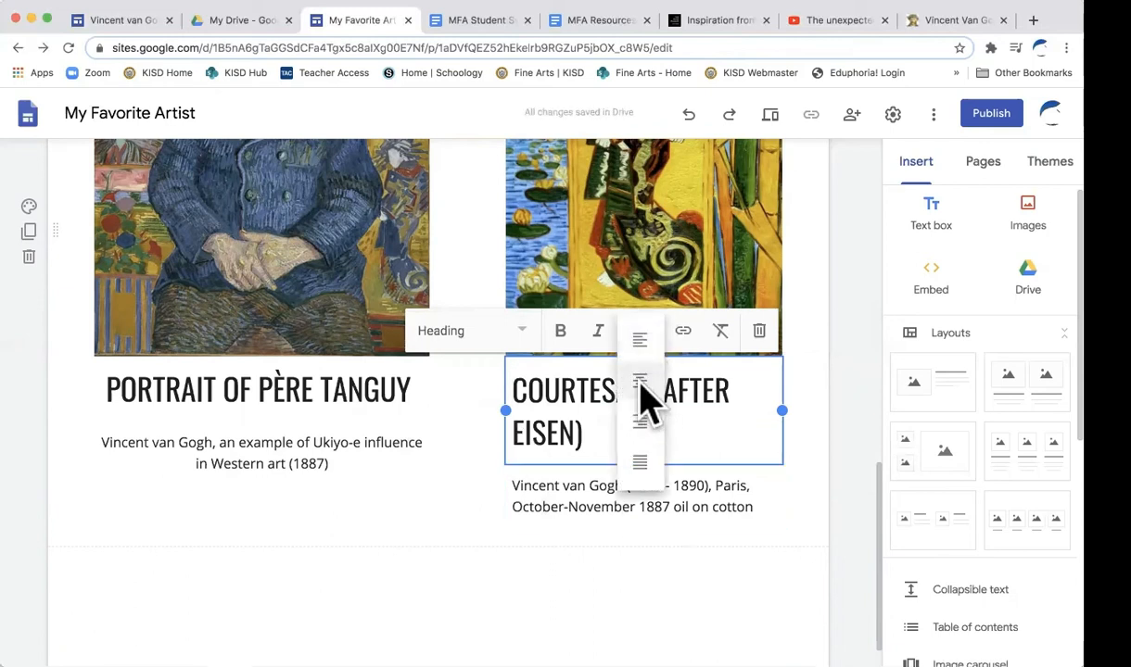
left_click(646, 399)
left_click(656, 502)
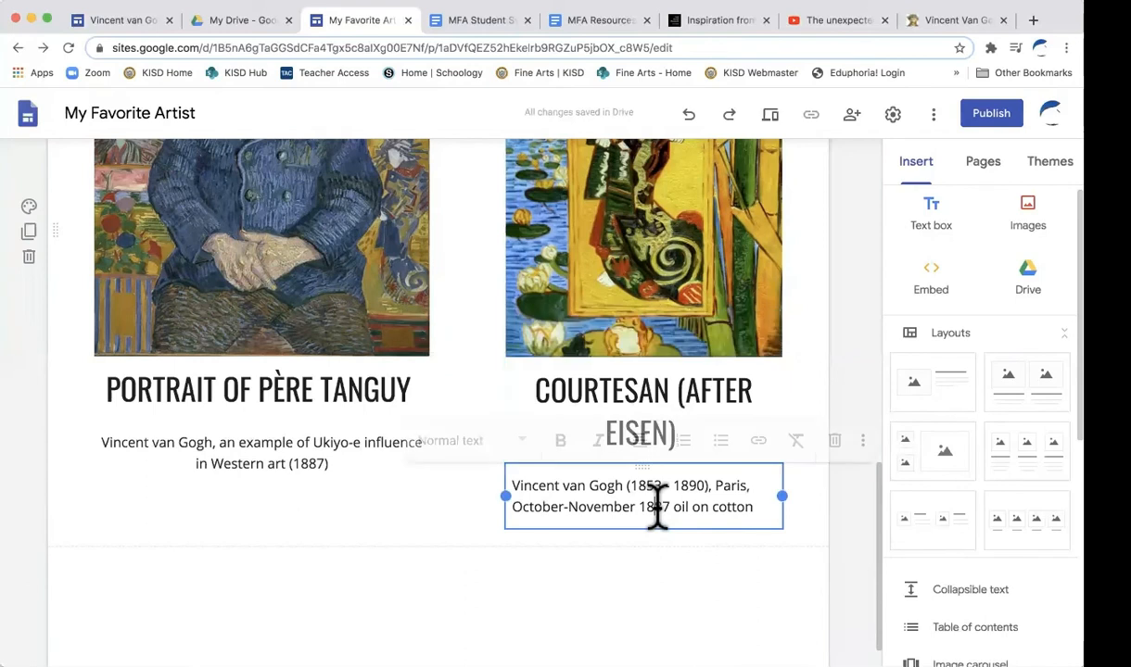
left_click(639, 441)
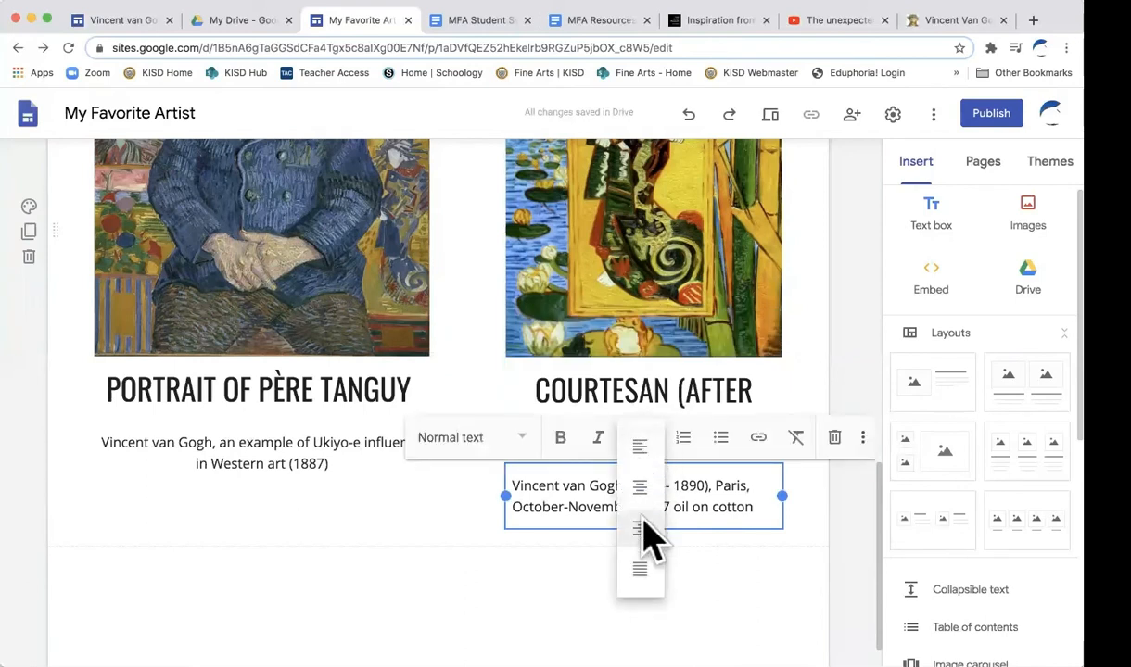
left_click(640, 491)
left_click(652, 545)
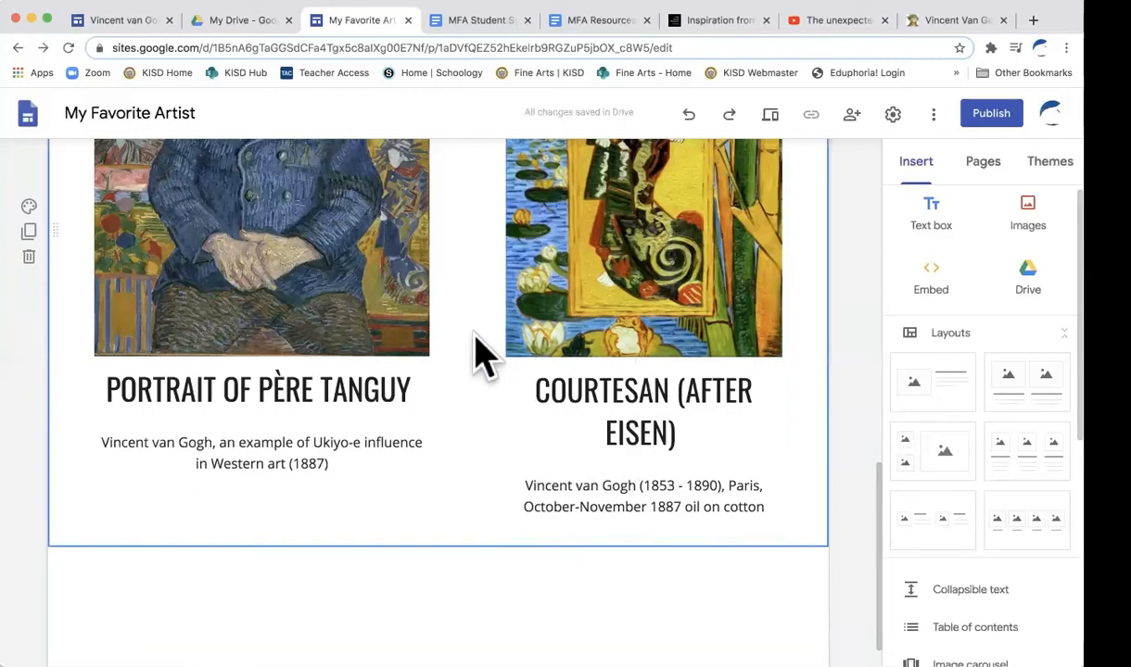
Set the background of the section holding the two artworks to Emphasis 1.
scroll(475, 353, "up", 4)
scroll(478, 353, "down", 2)
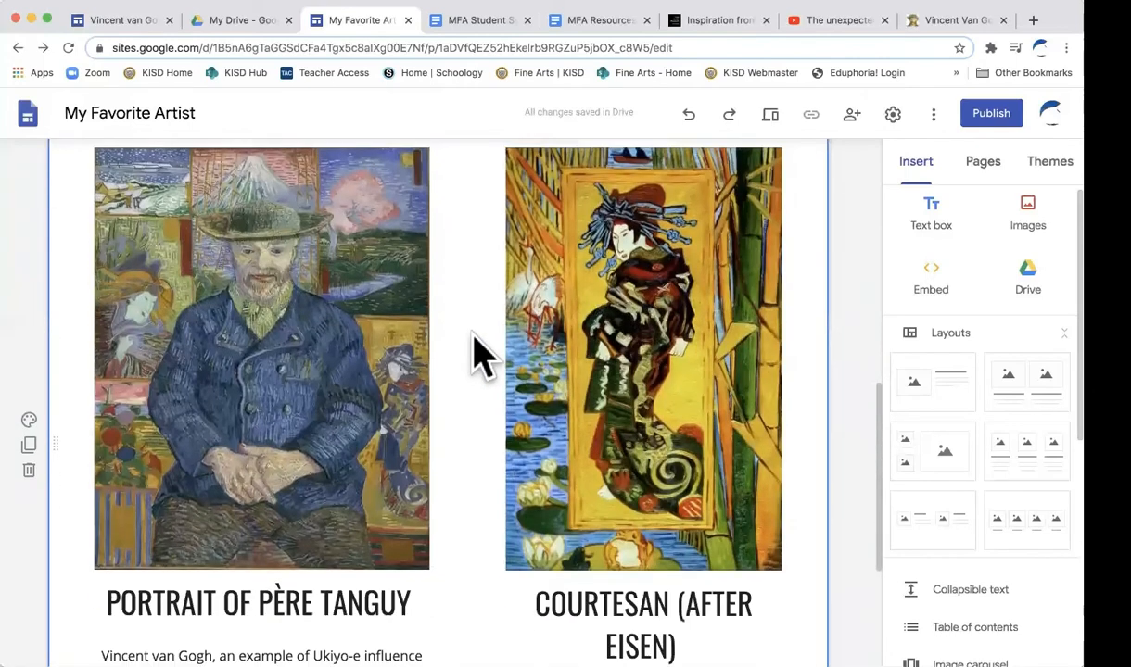
left_click(30, 411)
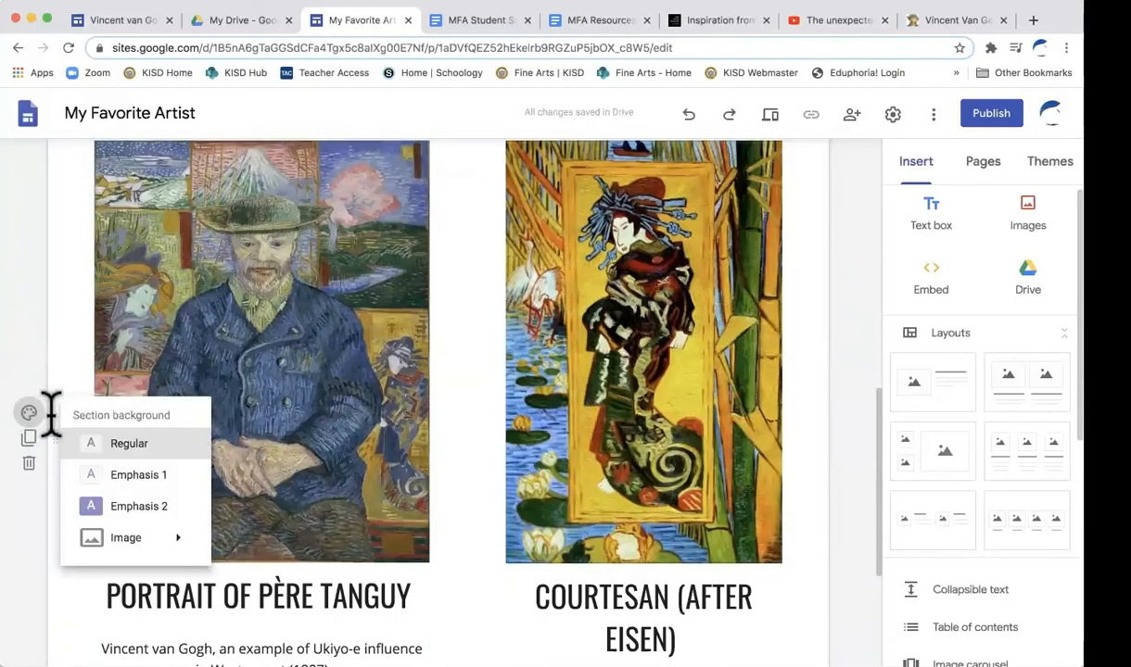
left_click(134, 475)
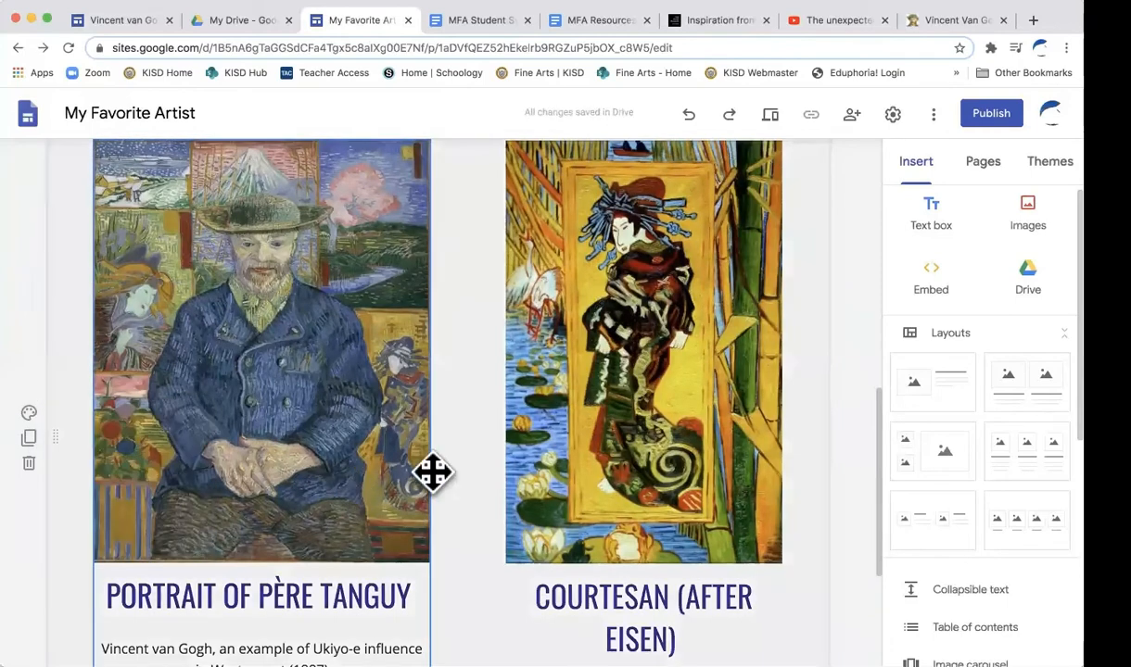
Insert a button named "Home" below the artworks, linked to the site's Home page.
scroll(462, 457, "up", 2)
scroll(459, 443, "up", 5)
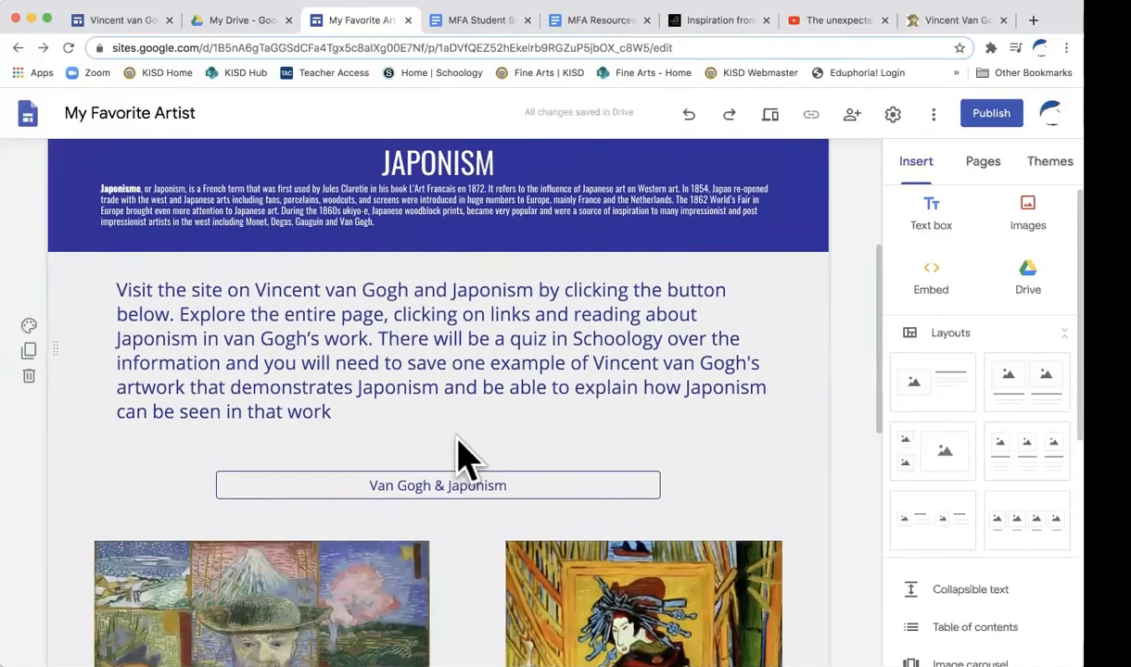
scroll(460, 455, "down", 10)
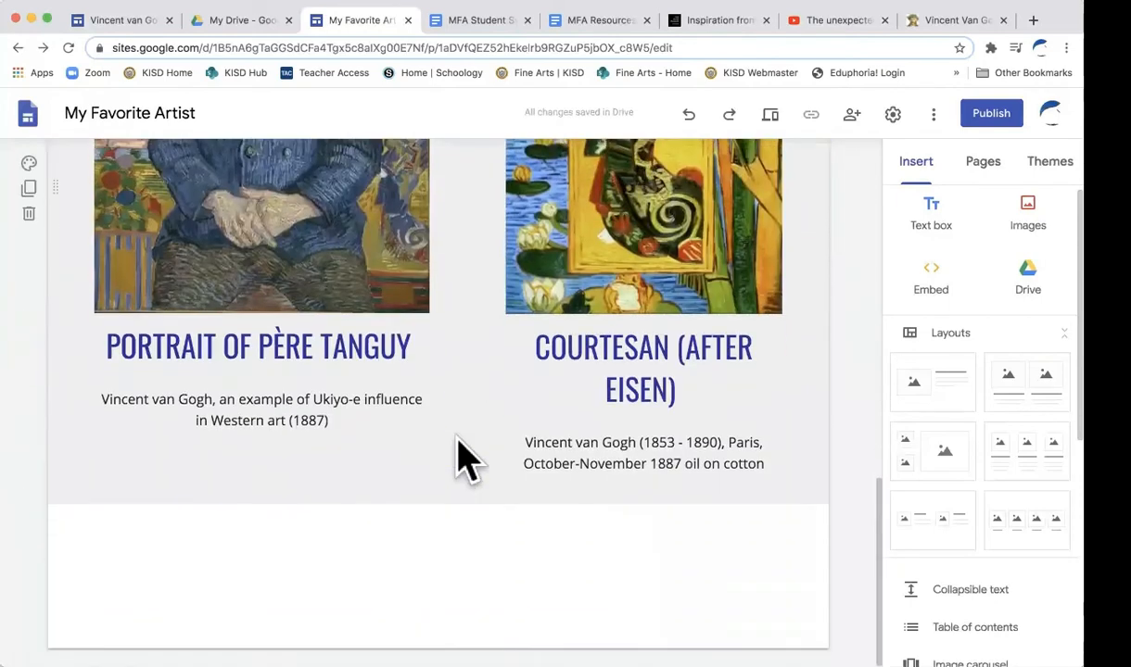
scroll(977, 560, "down", 3)
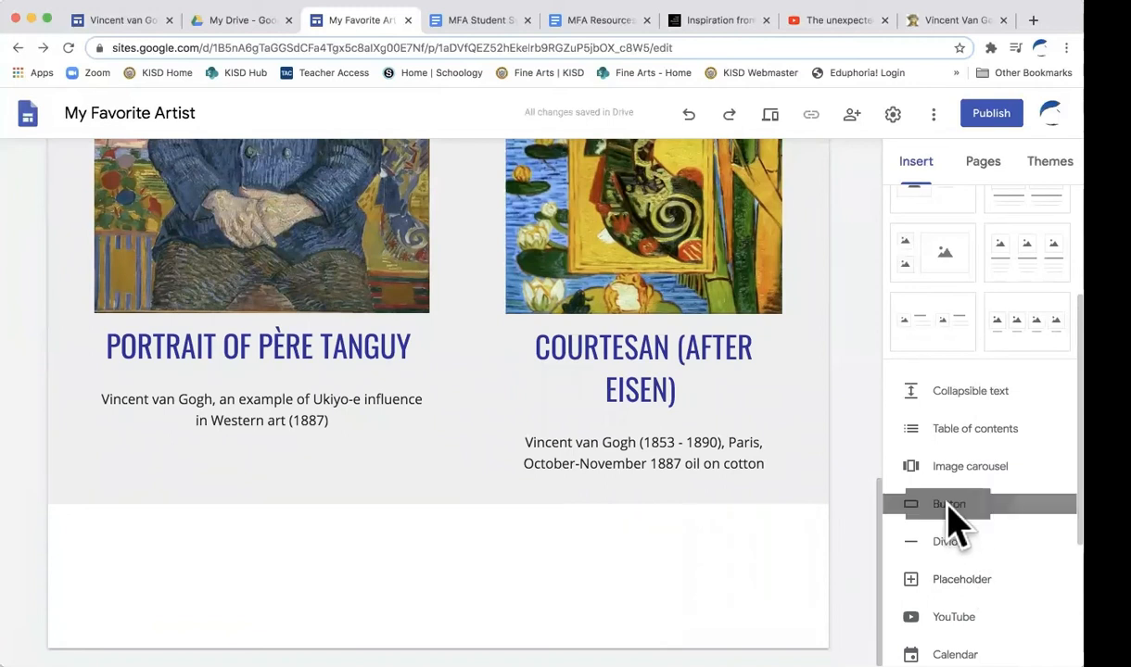
left_click(953, 521)
type("Home")
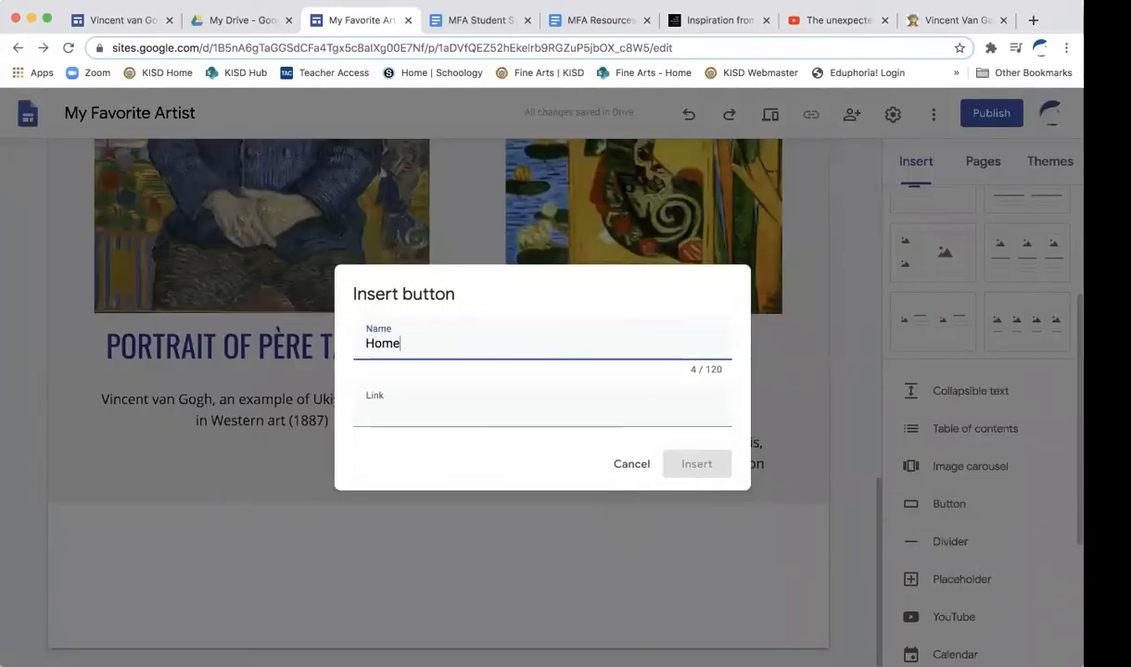
left_click(447, 409)
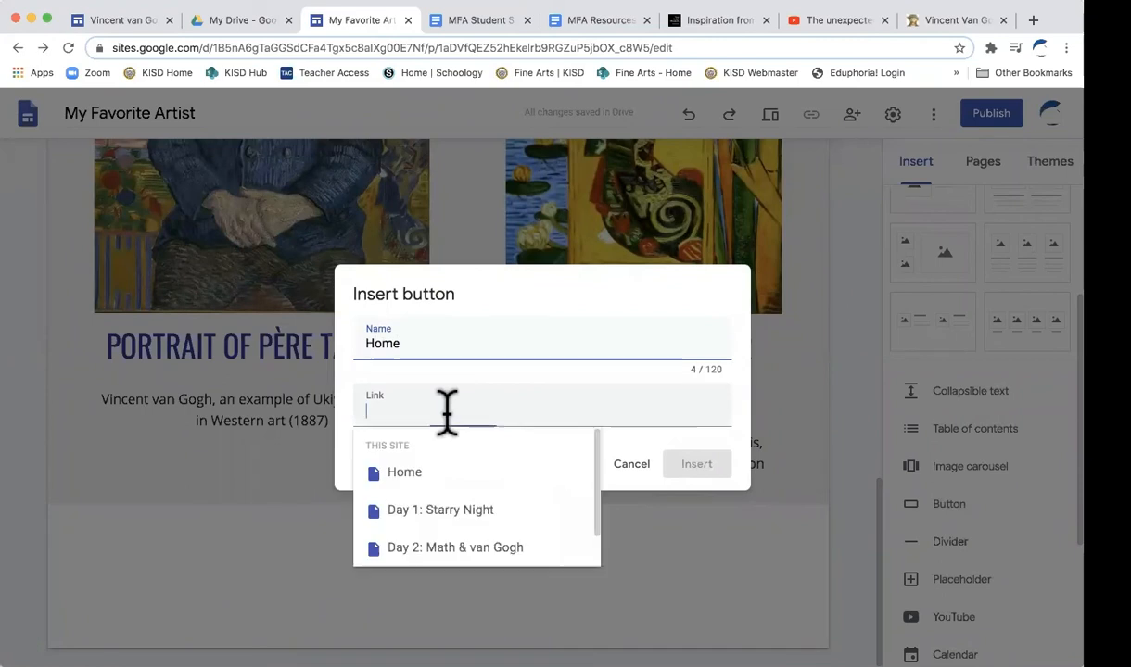
left_click(412, 473)
left_click(700, 463)
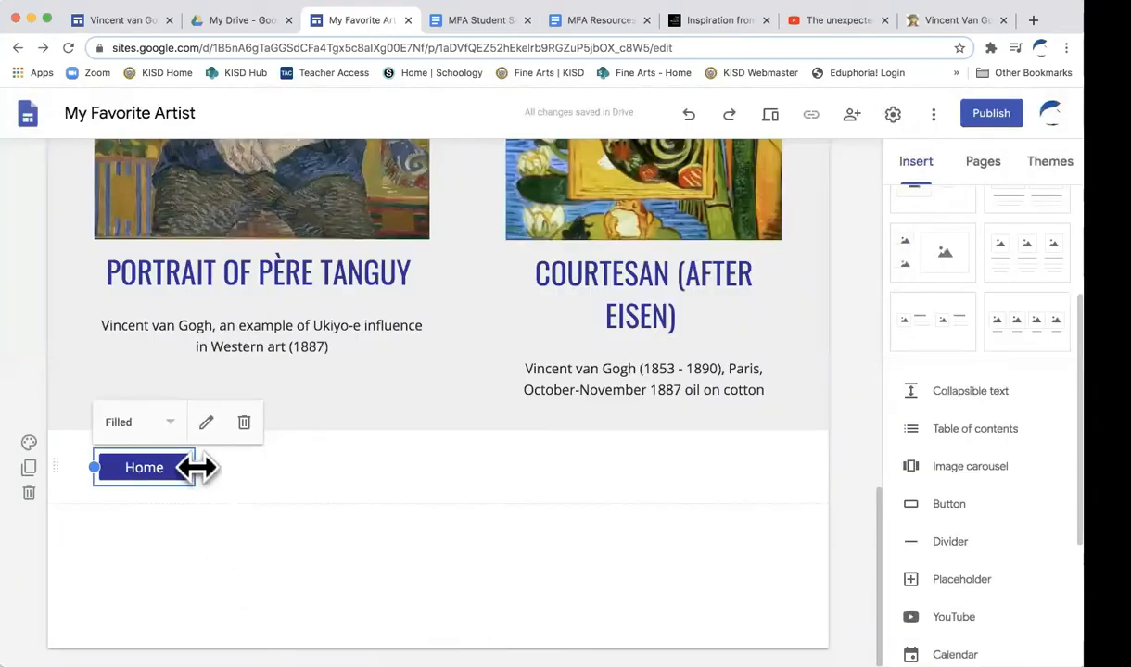
Widen and center the Home button in its section, and set that section's background to Emphasis 2.
left_click_drag(196, 467, 454, 460)
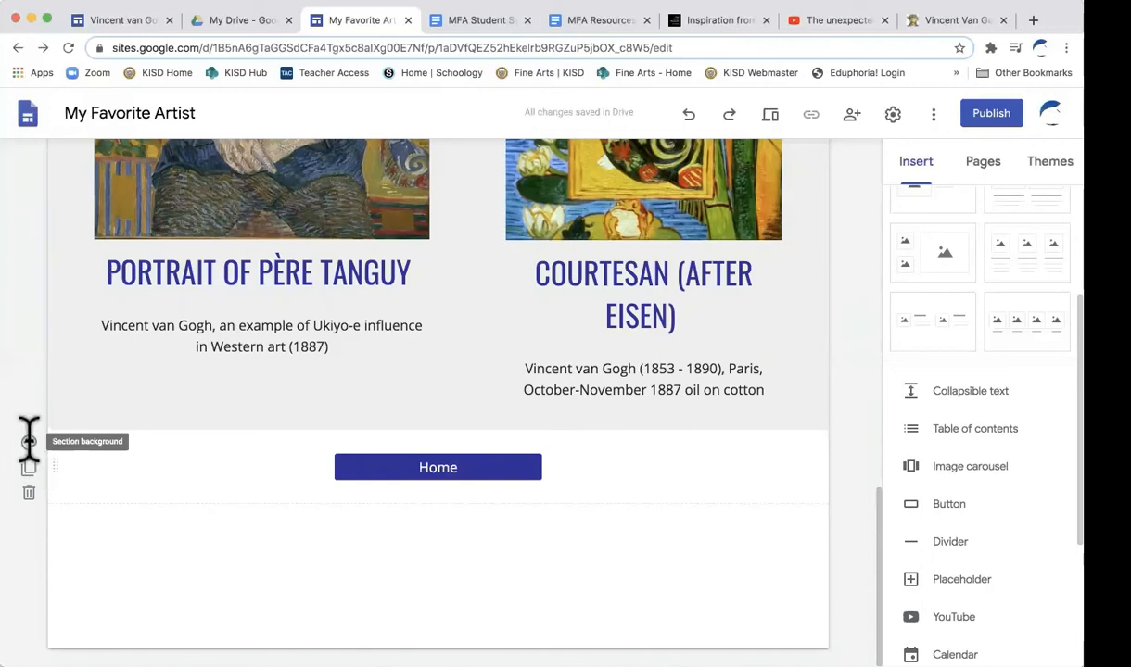
left_click(29, 441)
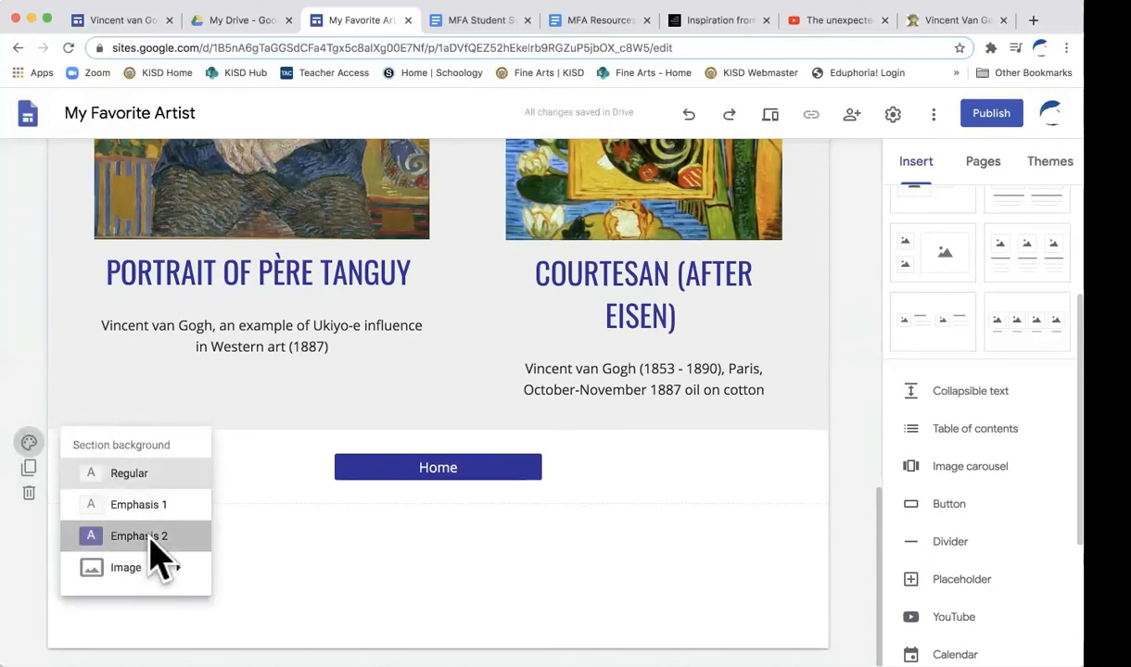
left_click(151, 541)
scroll(651, 468, "up", 10)
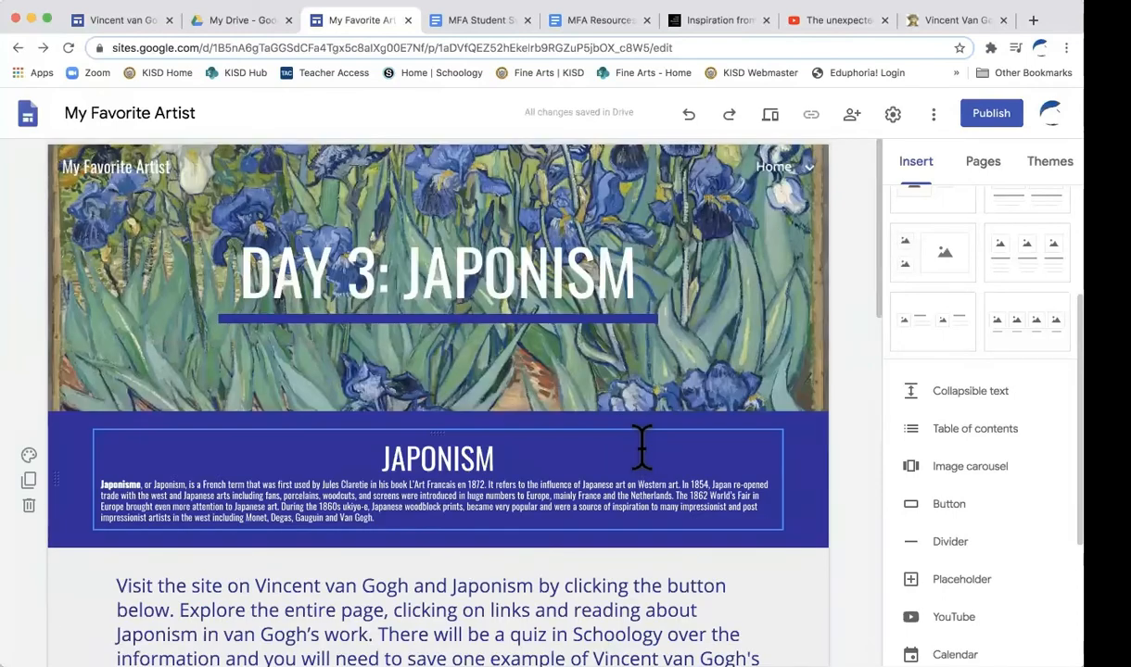
scroll(643, 452, "down", 10)
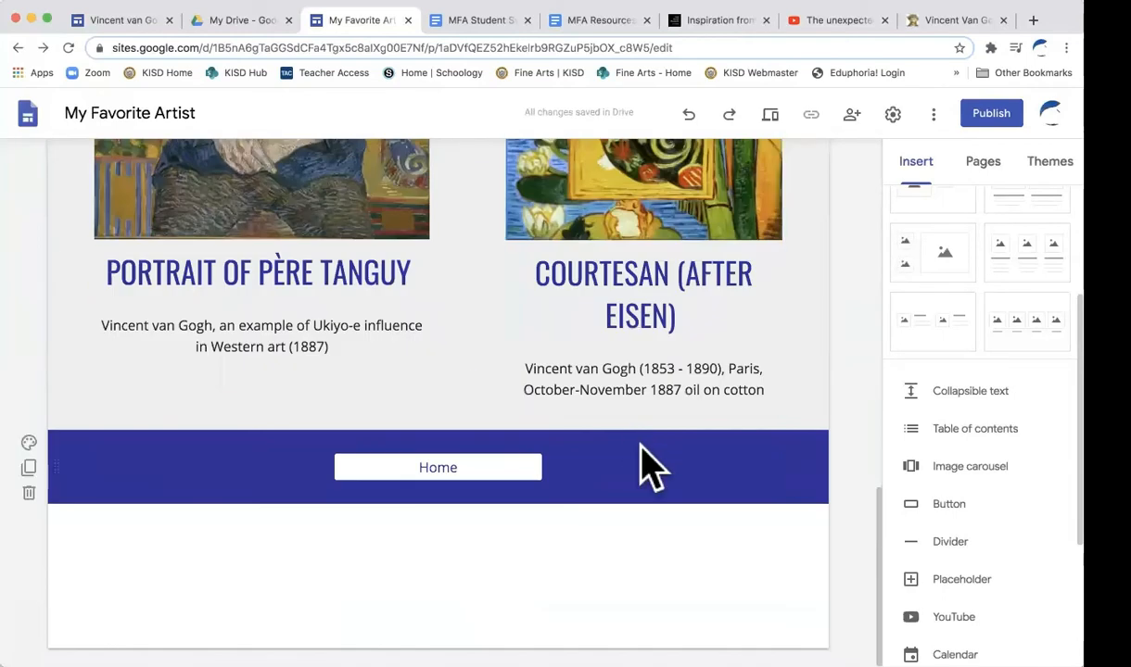
scroll(649, 463, "up", 3)
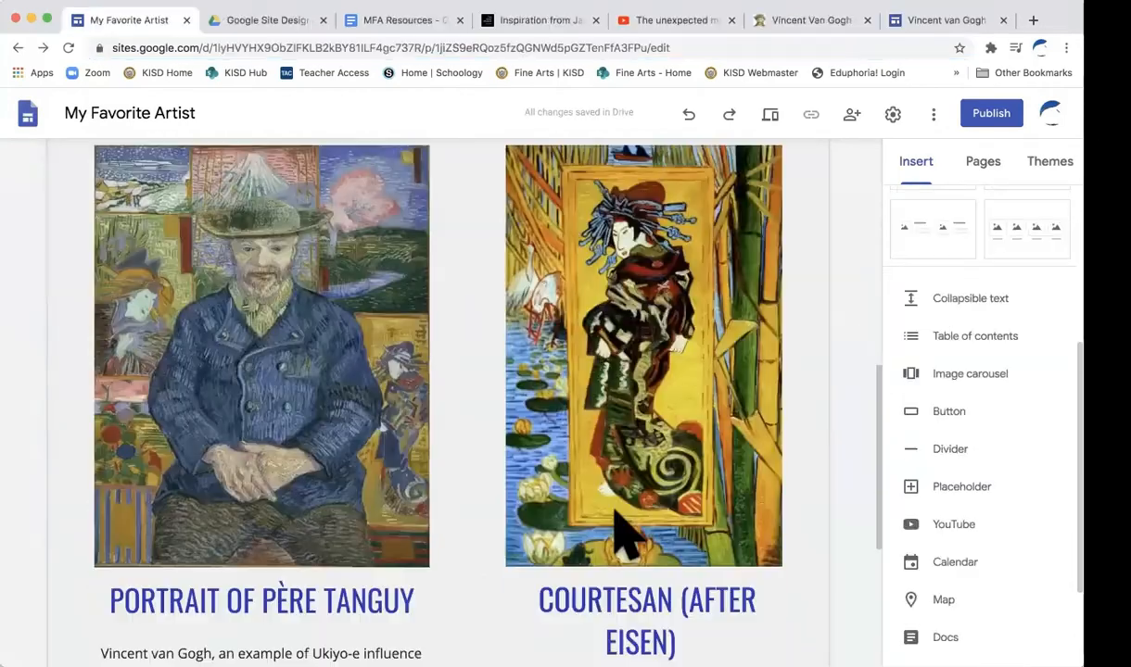
scroll(623, 533, "down", 5)
scroll(619, 531, "up", 10)
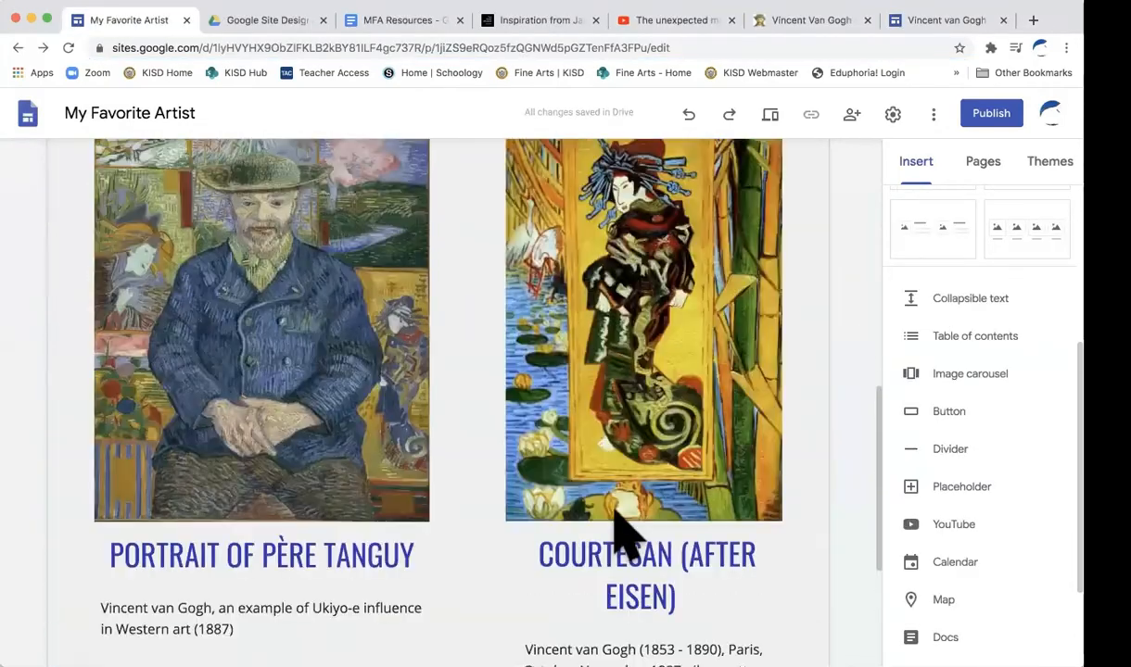
Open the "Days 4-8: Artwork Concept" page of the My Favorite Artist site for editing.
scroll(616, 530, "up", 1)
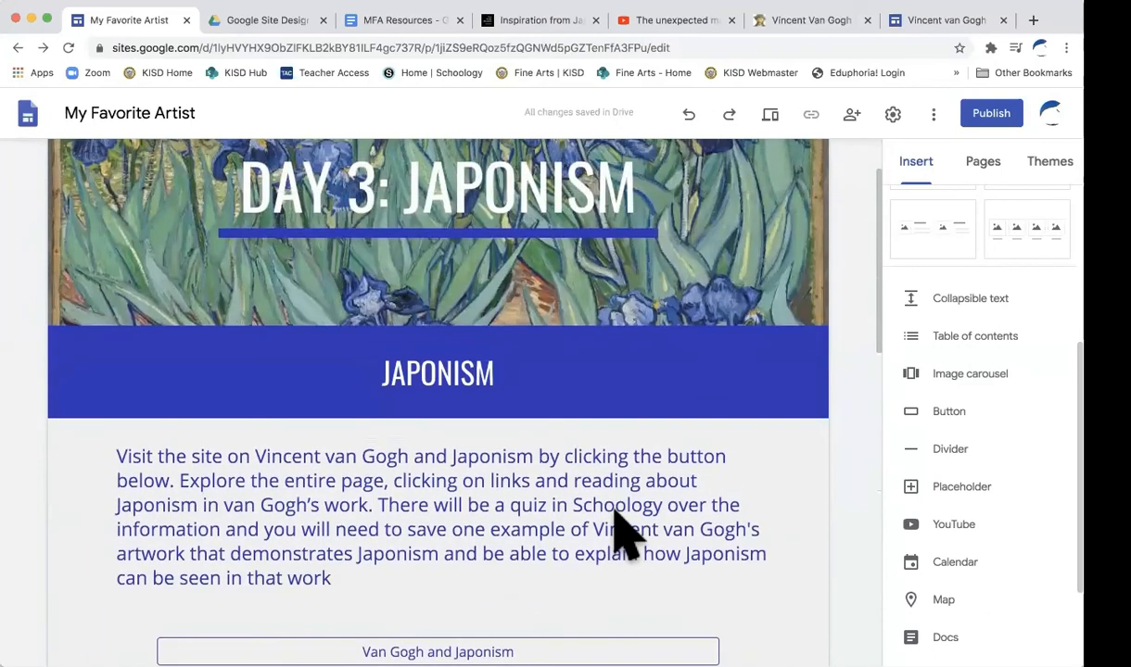
left_click(986, 167)
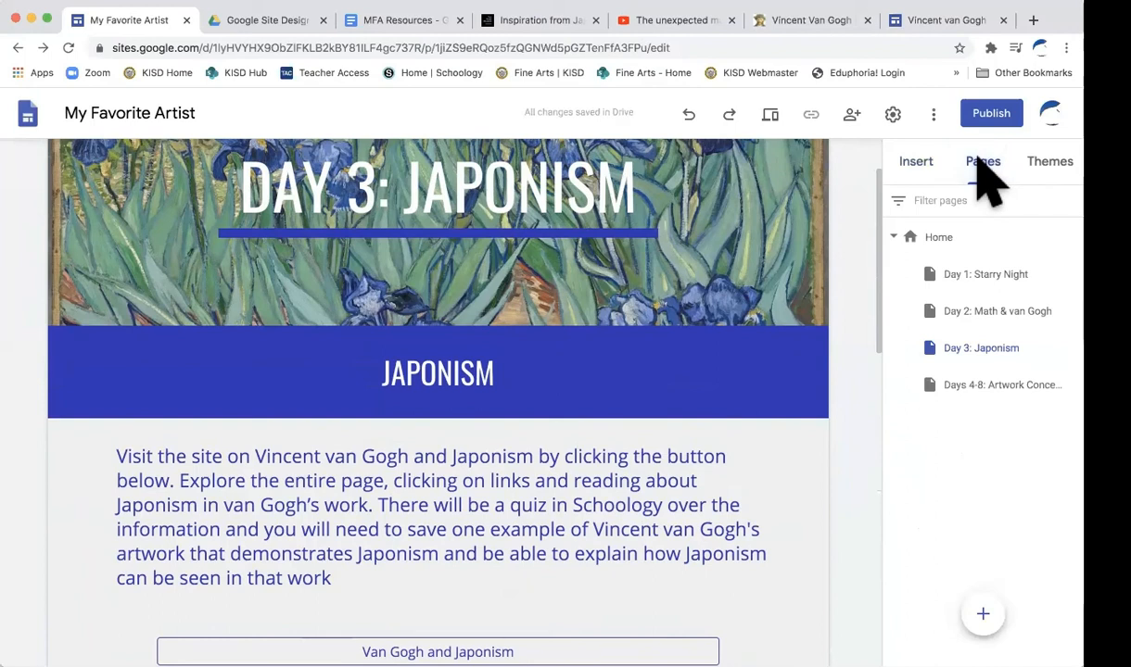
left_click(988, 399)
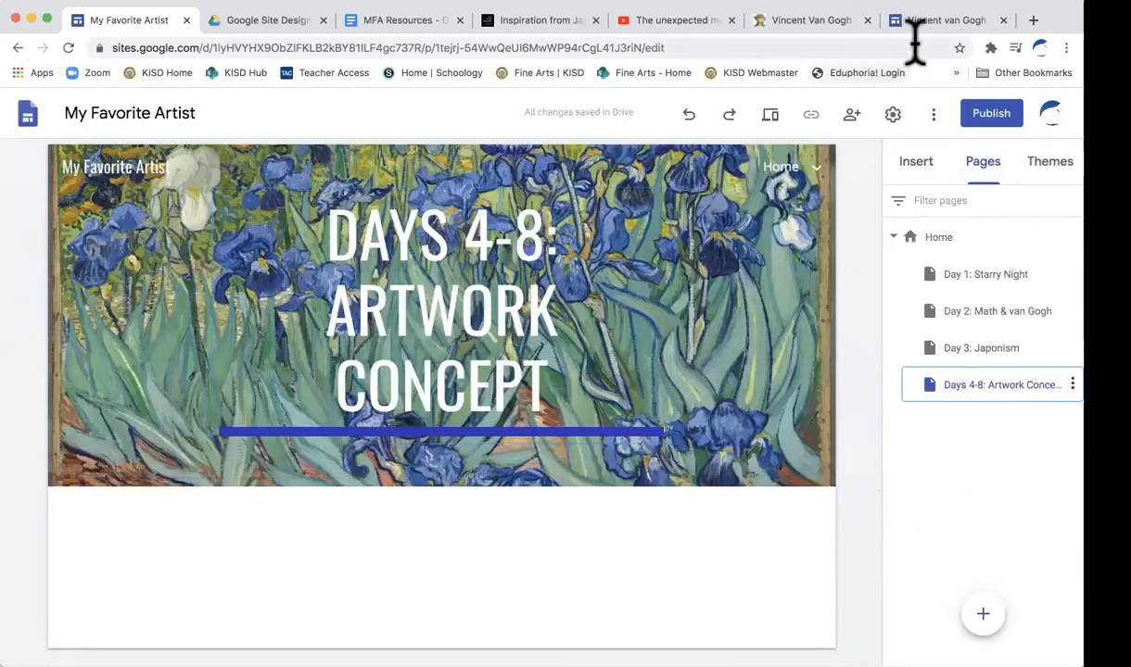
Examine the layout and content of the "Day 4-8: Artwork Concept" page on the published Vincent van Gogh reference site.
left_click(941, 24)
mouse_move(1027, 111)
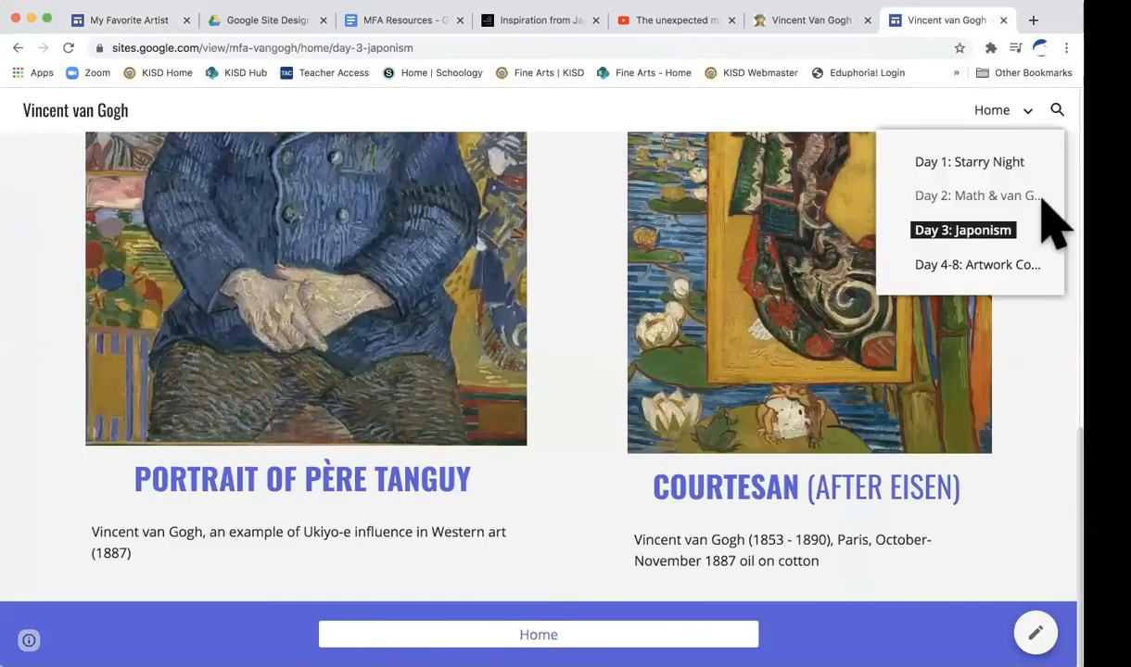
left_click(964, 267)
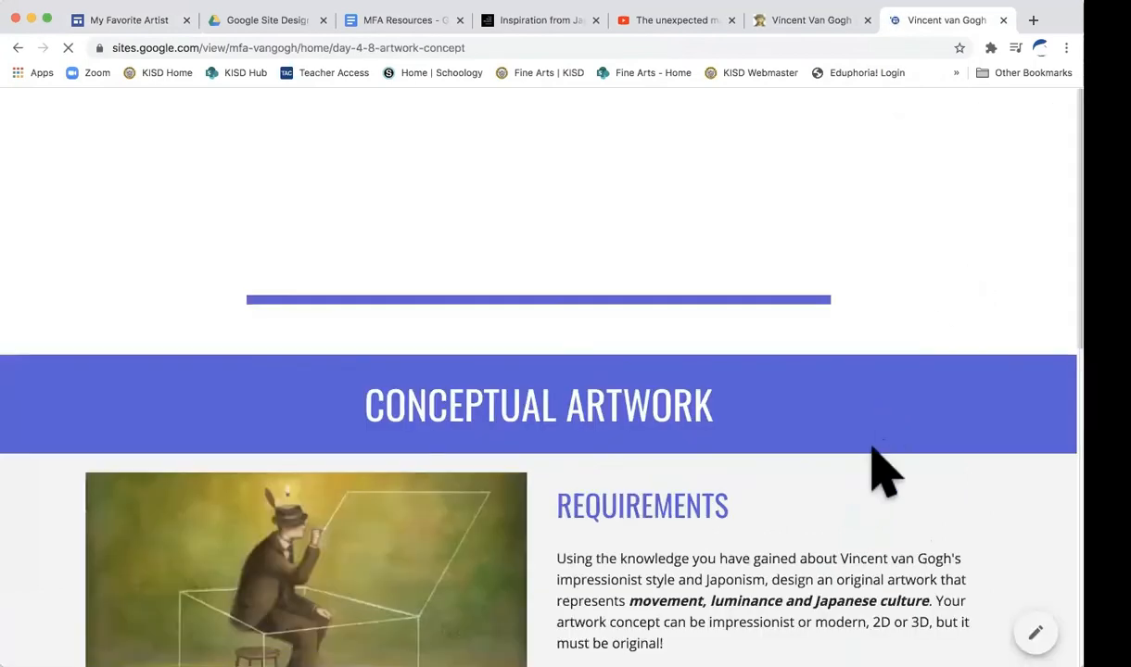
scroll(881, 472, "down", 5)
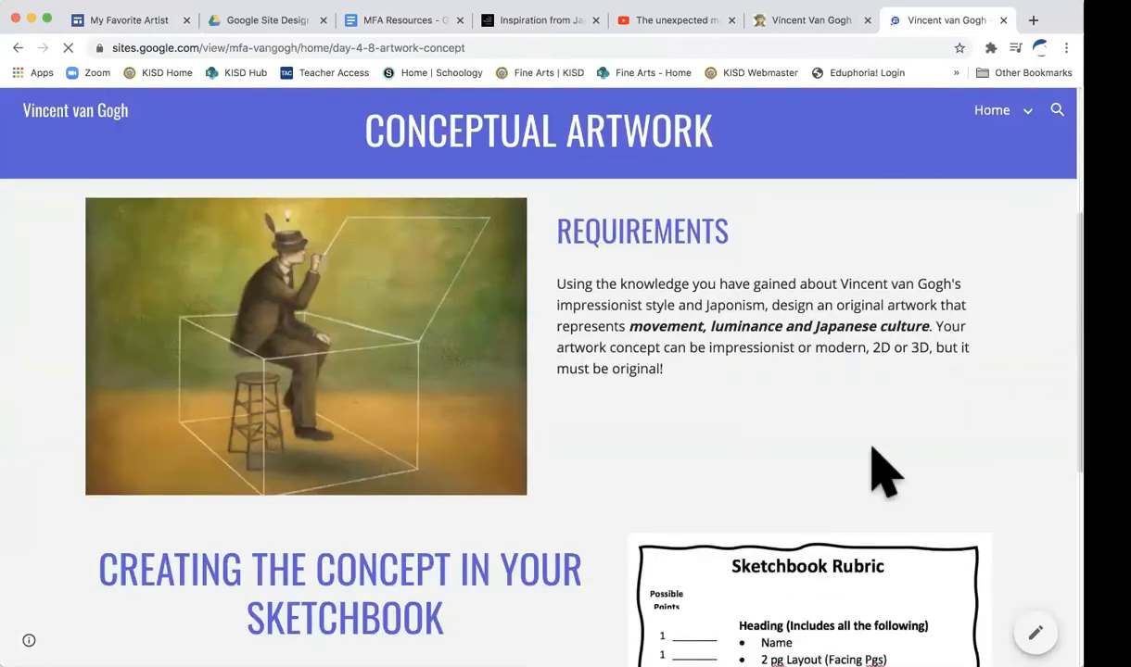
scroll(872, 449, "down", 5)
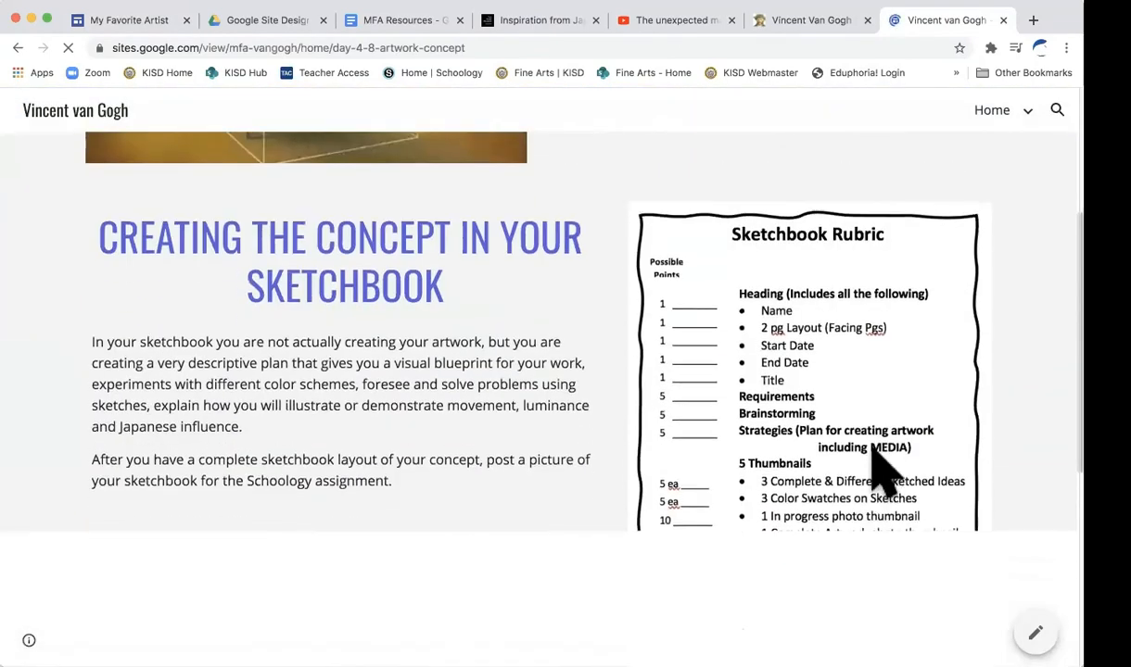
scroll(888, 473, "down", 2)
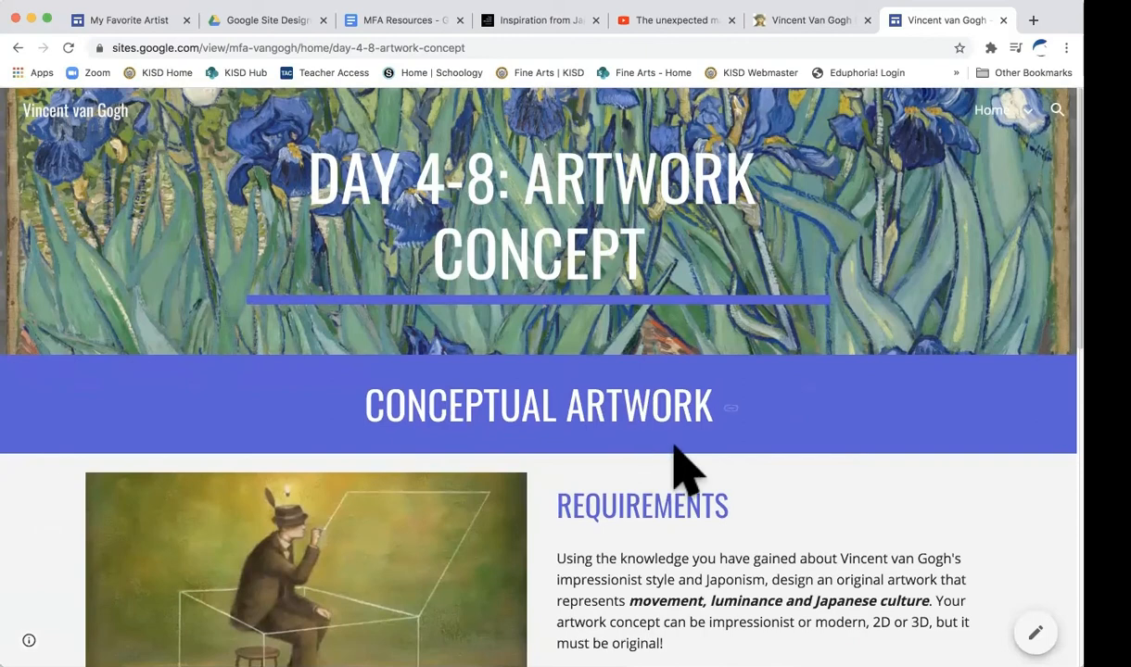
Back in the My Favorite Artist editor, add a text box reading "Conceptual Artwork" below the page header and style it as Heading.
left_click(131, 20)
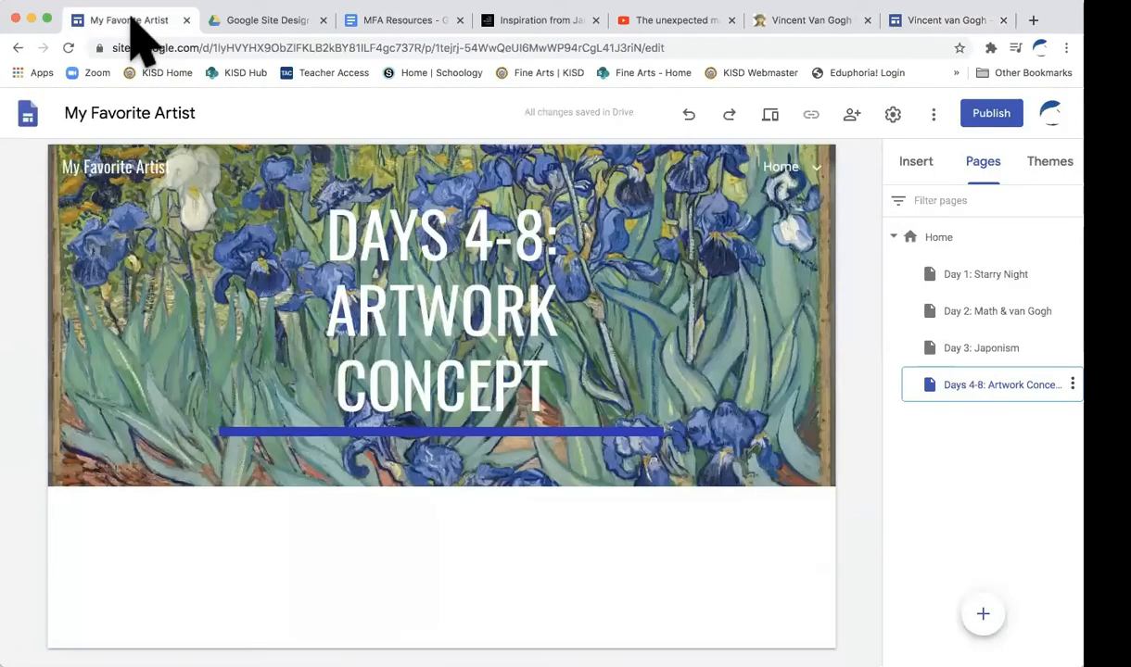
left_click(914, 161)
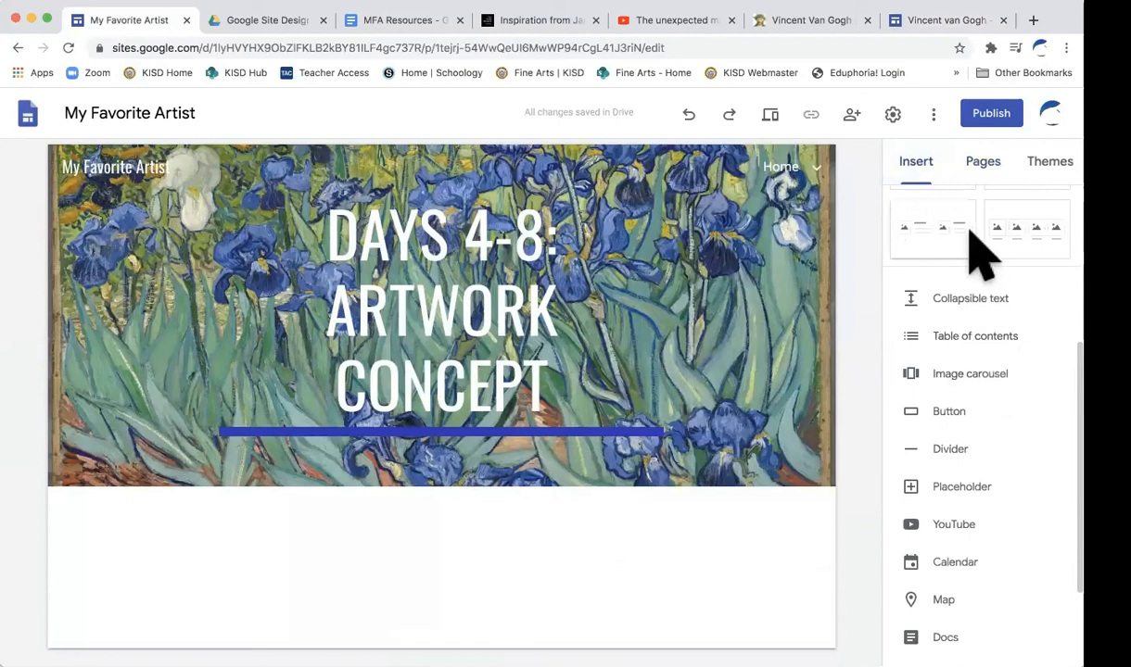
scroll(971, 353, "up", 3)
left_click(932, 225)
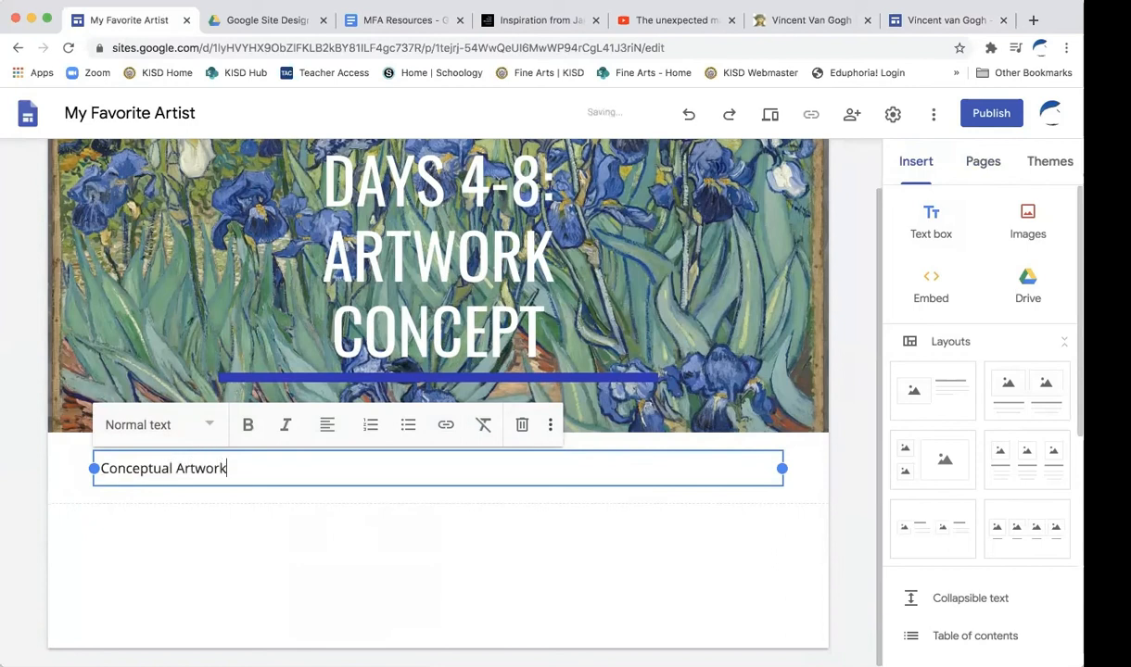
left_click(208, 421)
left_click(175, 521)
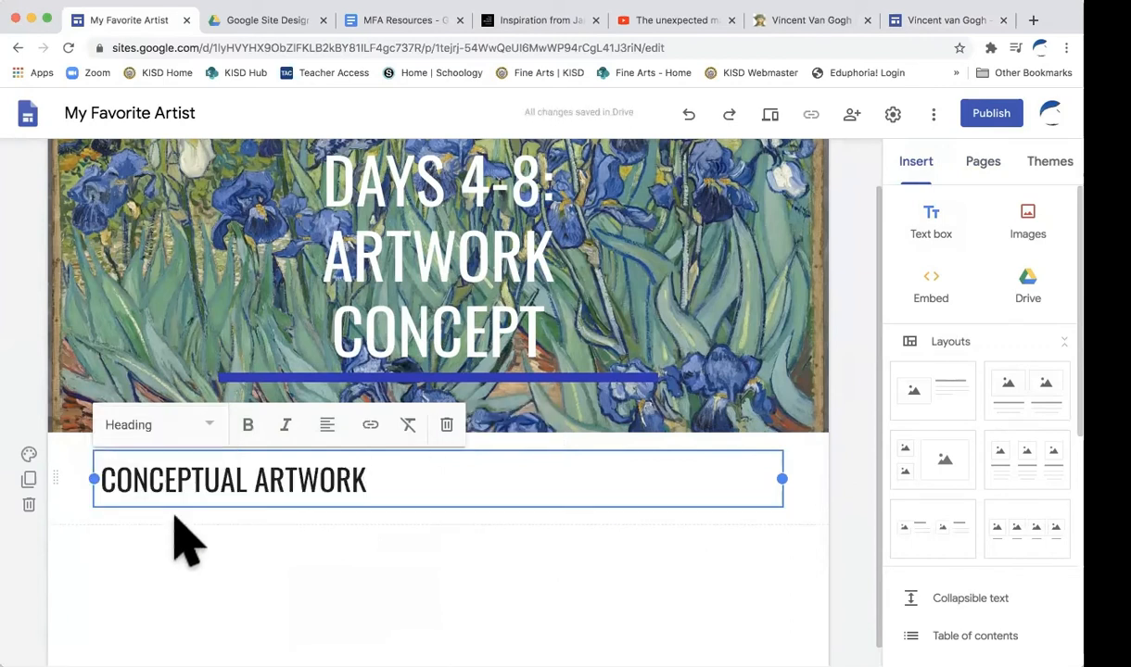
Set the Conceptual Artwork section's background to Emphasis 2 and center its heading.
left_click(29, 454)
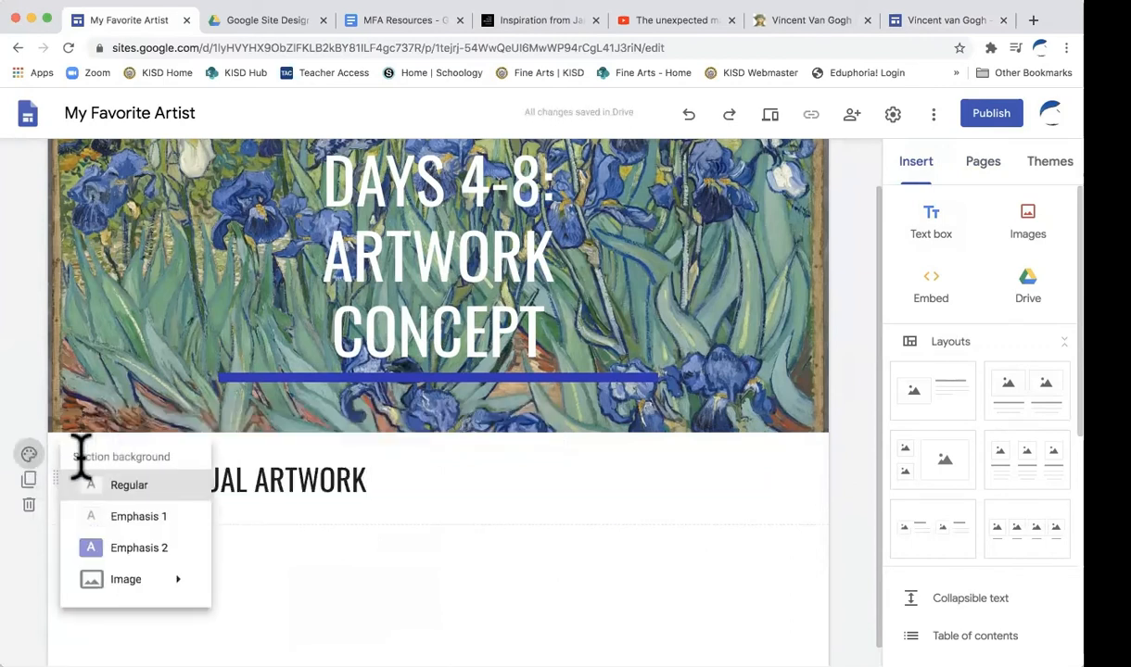
left_click(154, 546)
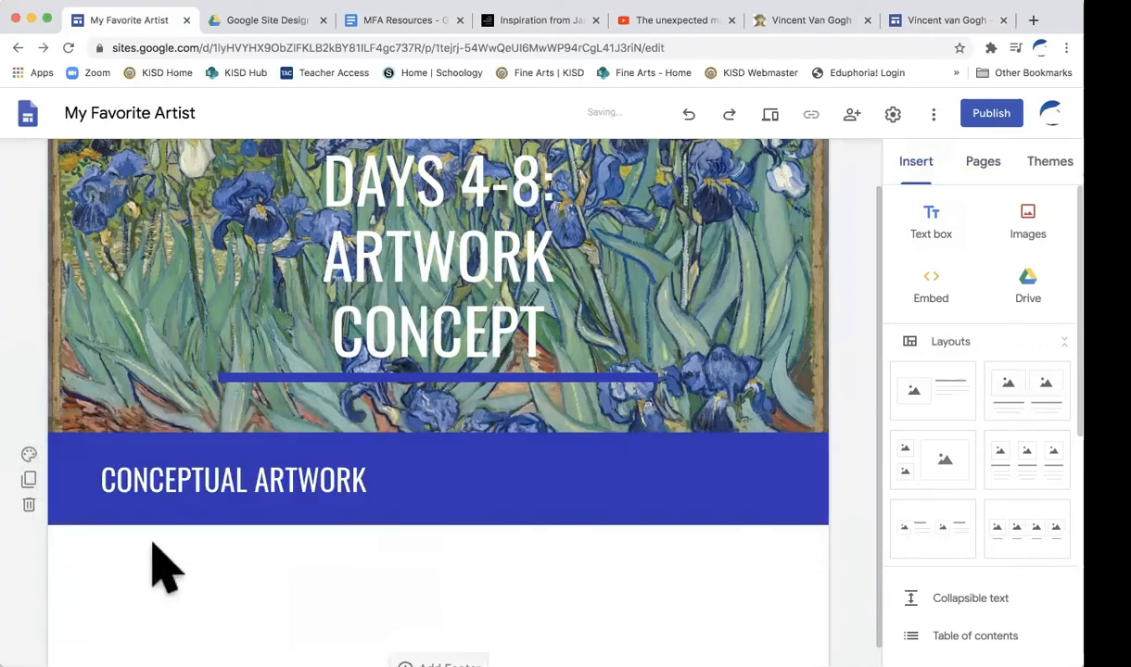
left_click(303, 482)
left_click(329, 428)
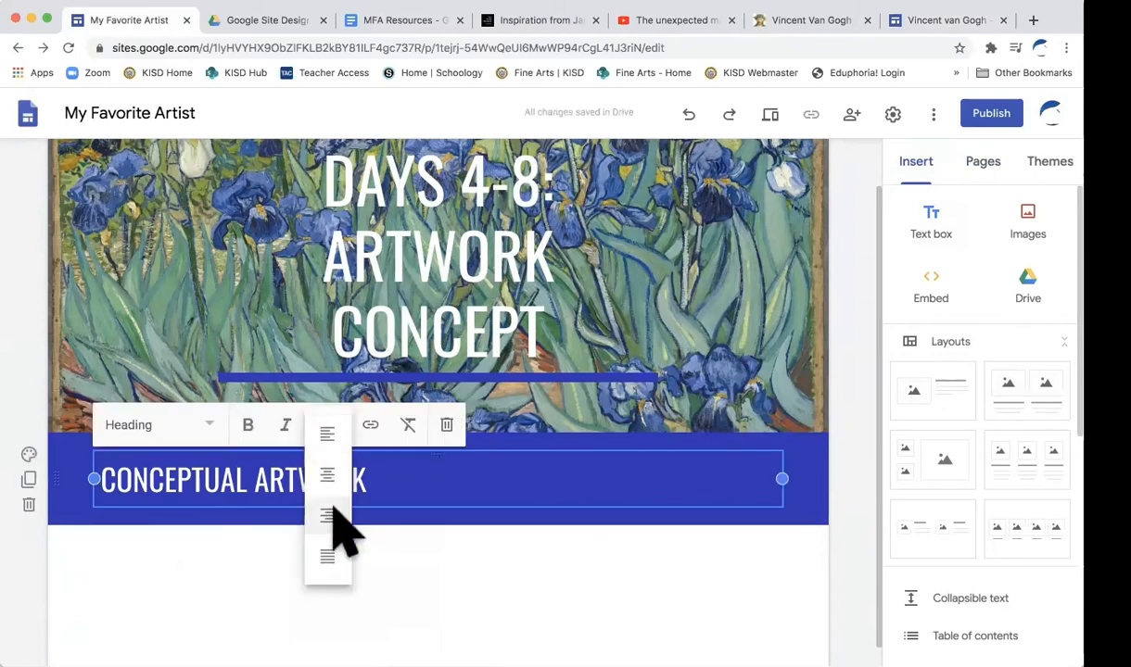
left_click(335, 479)
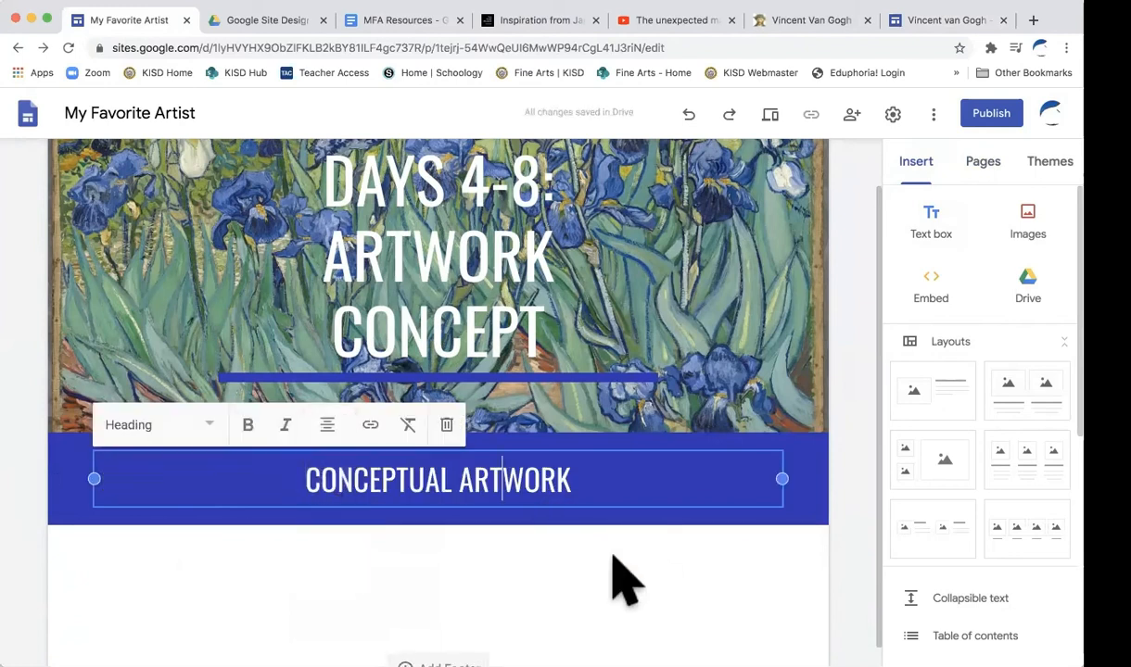
Insert a layout with one image beside text below the Conceptual Artwork section, following the reference page's Requirements section.
left_click(598, 547)
left_click(946, 20)
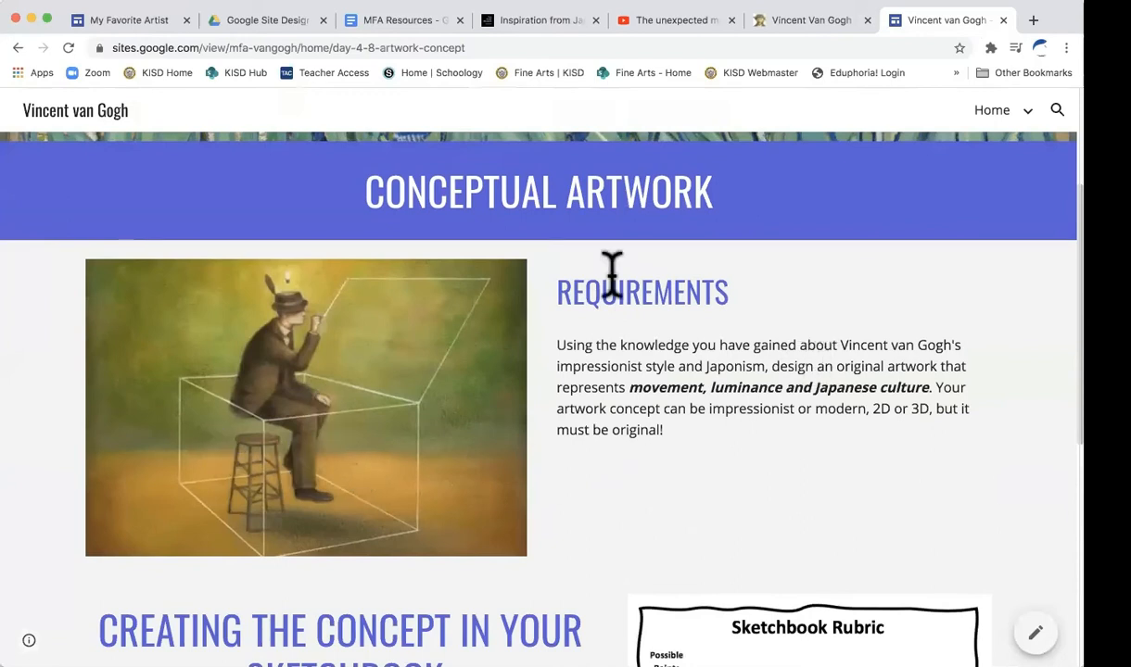
left_click(141, 20)
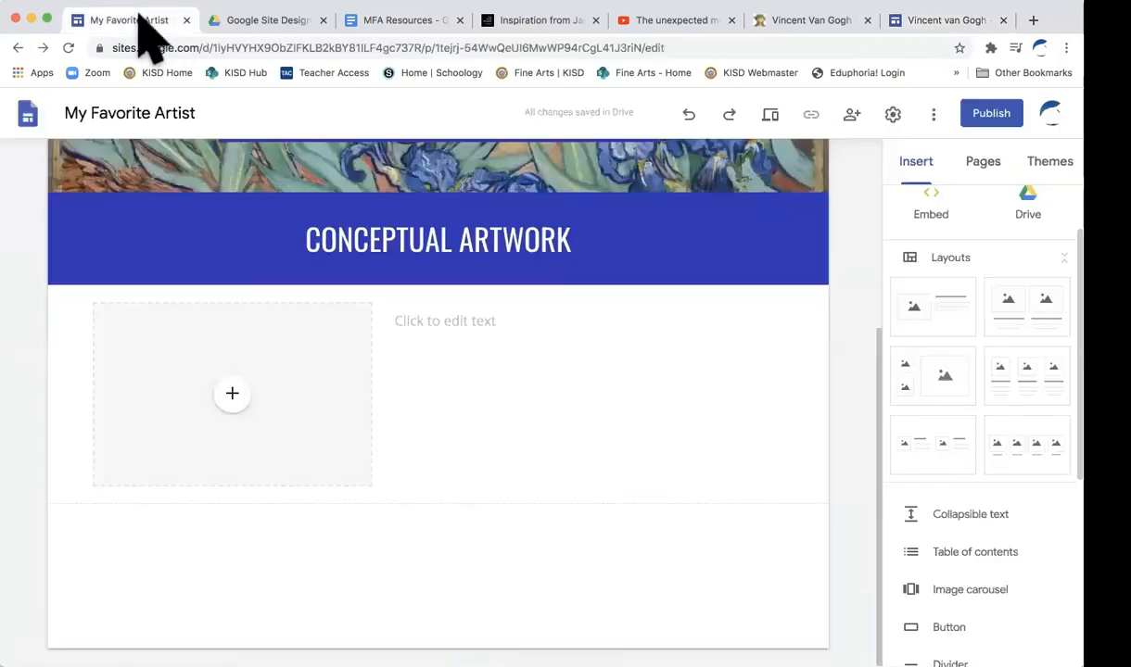
left_click(535, 320)
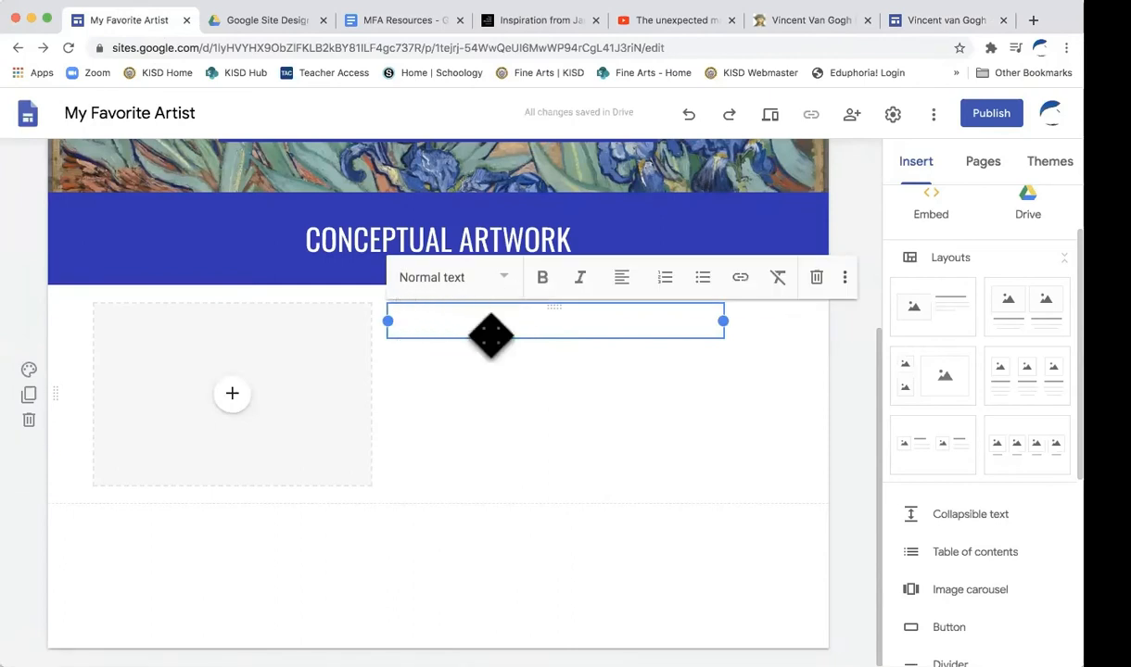
left_click(843, 278)
left_click(844, 278)
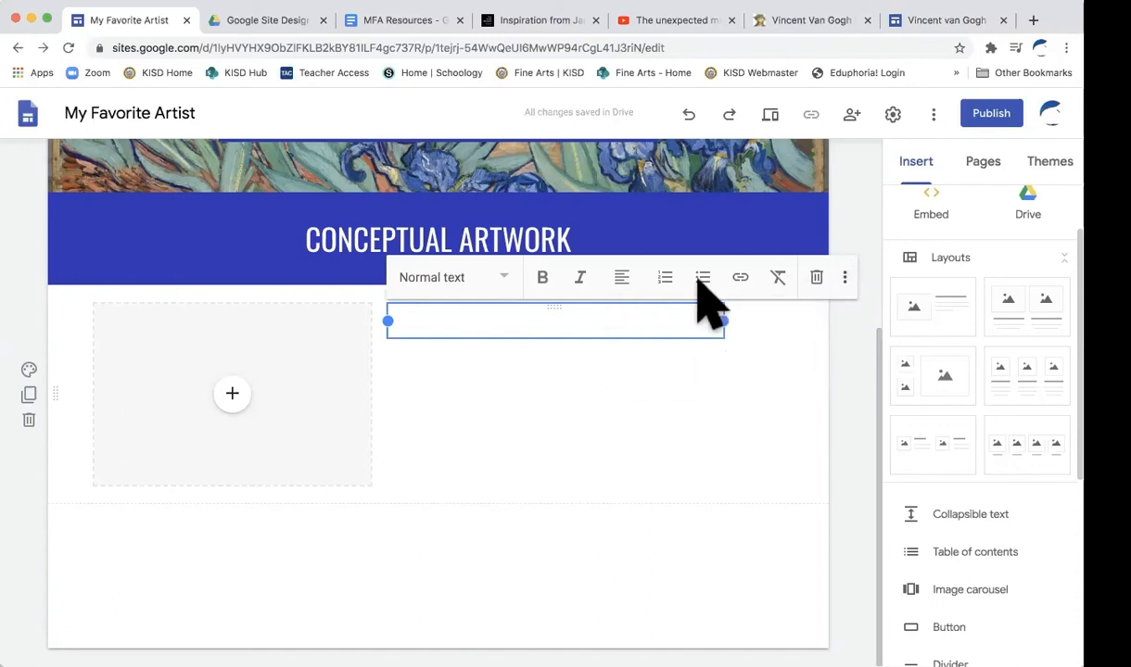
left_click(681, 424)
Insert another text box and place it in the new section beside the image placeholder, stacked with the existing text box.
left_click(918, 160)
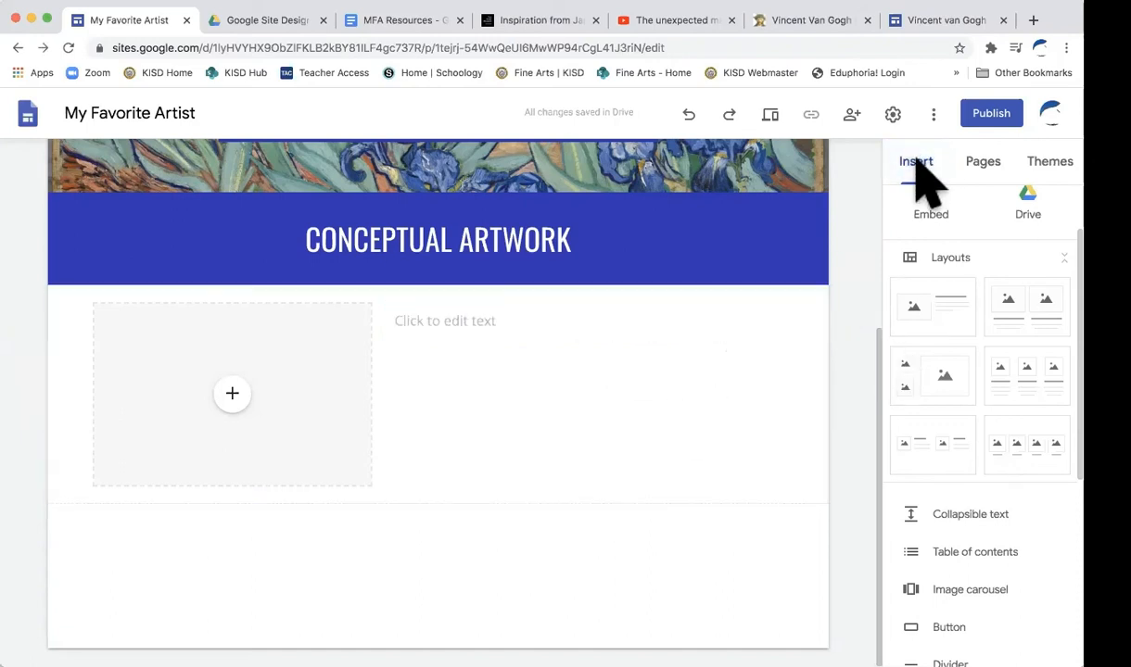
scroll(933, 227, "up", 1)
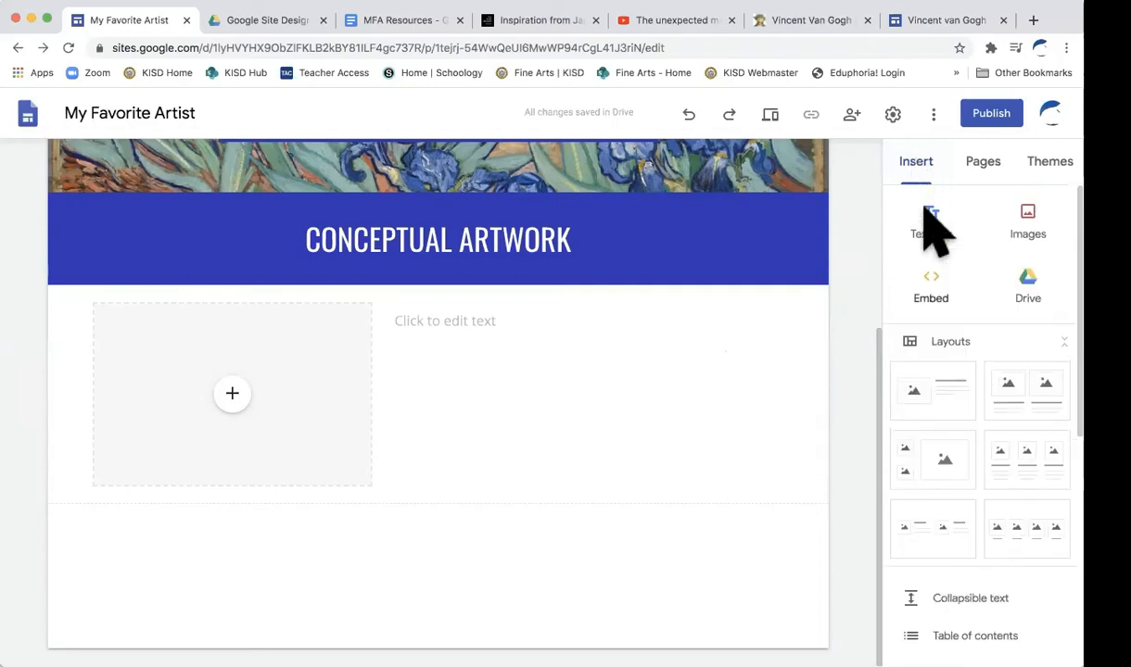
left_click(931, 227)
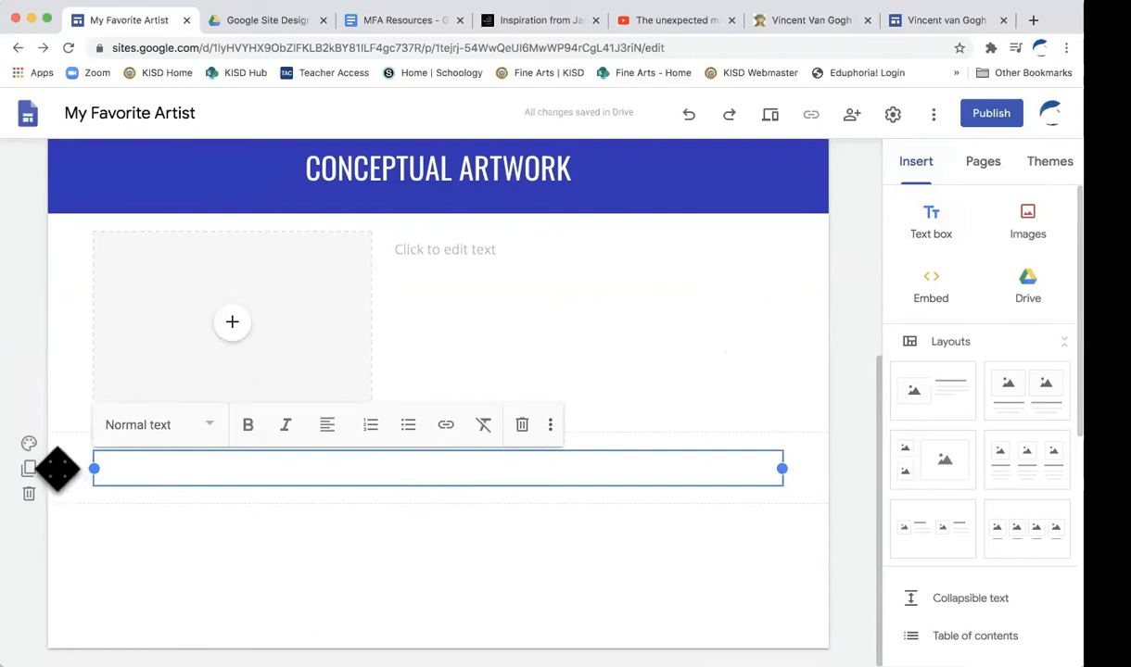
mouse_move(68, 469)
left_mouse_down()
mouse_move(429, 352)
mouse_move(449, 284)
mouse_move(452, 325)
mouse_move(418, 276)
mouse_move(296, 232)
mouse_move(361, 396)
mouse_move(195, 467)
mouse_move(56, 459)
mouse_move(61, 471)
left_mouse_up()
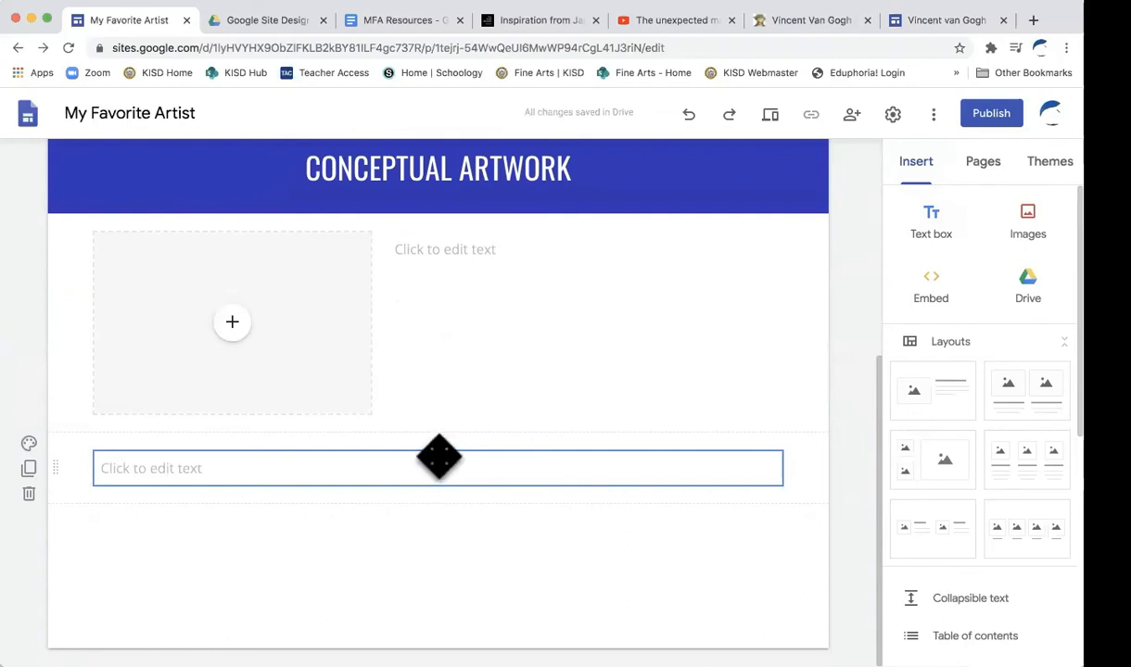
left_click_drag(434, 447, 411, 281)
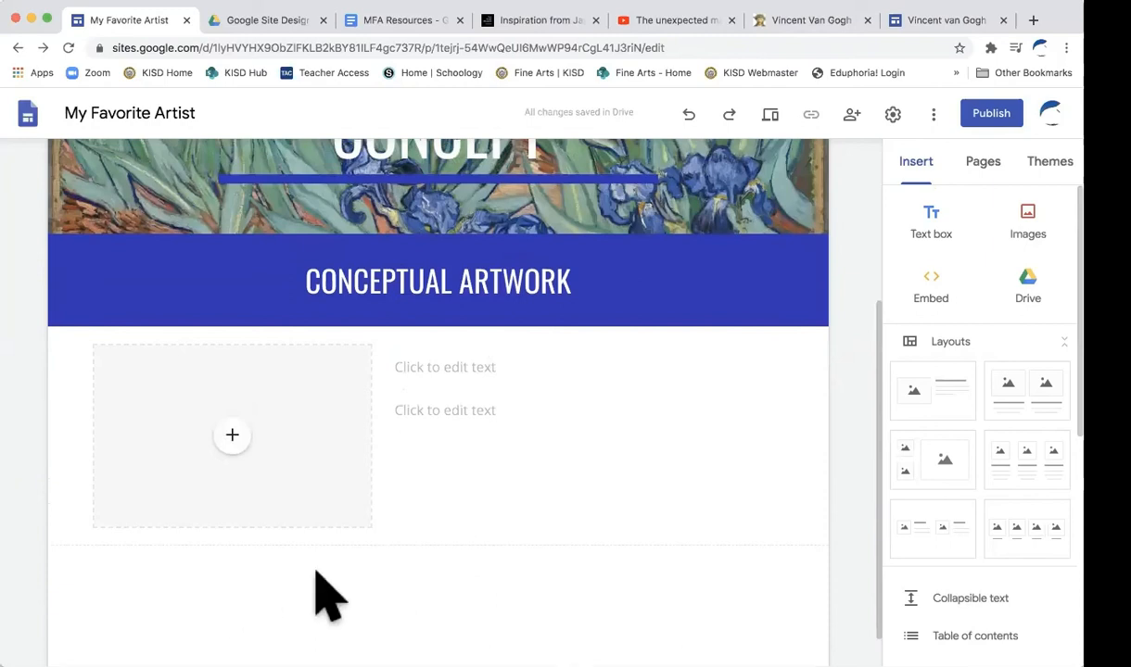
Enter "Requirements" as a Heading in the upper text box and the paragraph about designing an original artwork in the lower one.
left_click(464, 369)
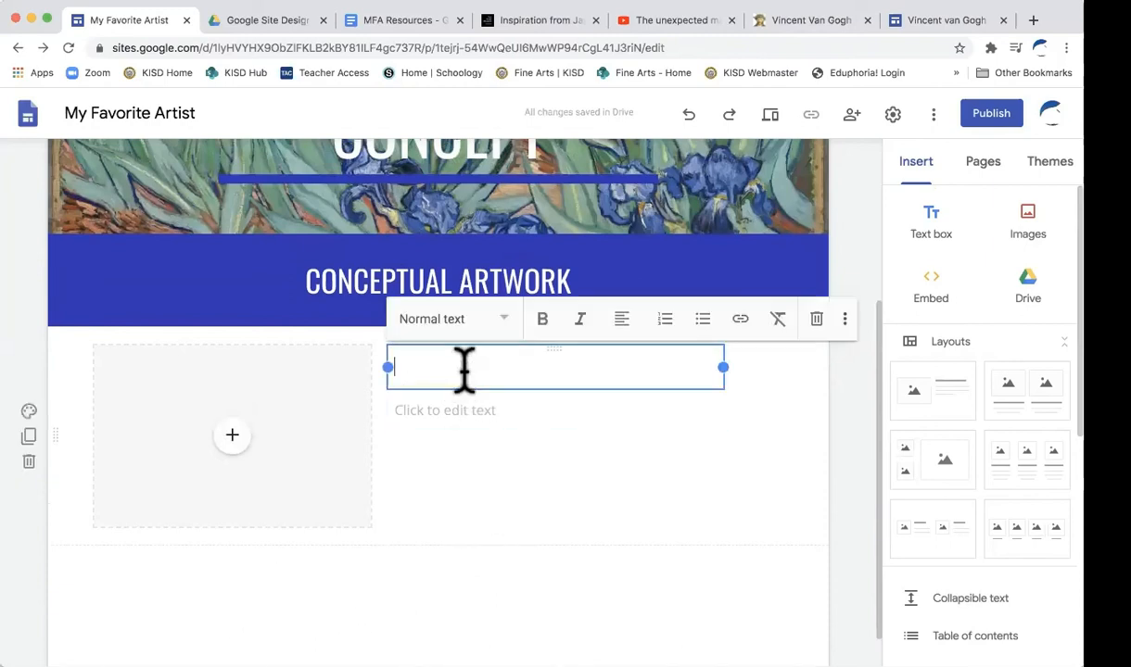
left_click(500, 318)
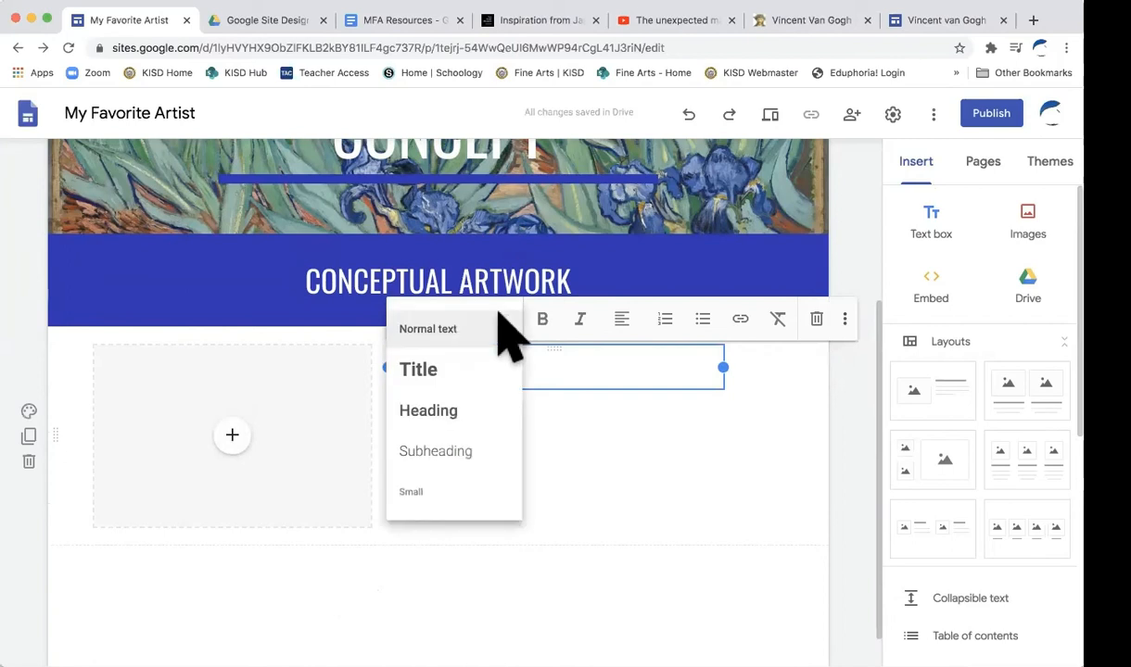
left_click(453, 411)
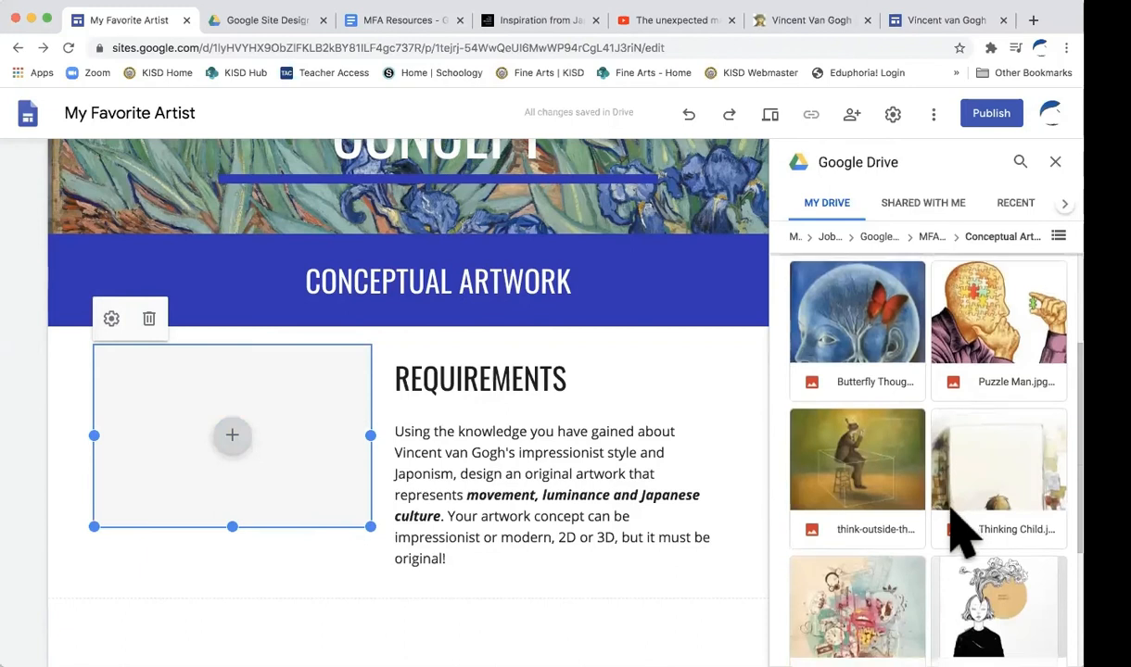
Fill the image placeholder with "Thinking Girl 1" from the Conceptual Art folder in Google Drive and uncrop the image.
scroll(950, 530, "down", 3)
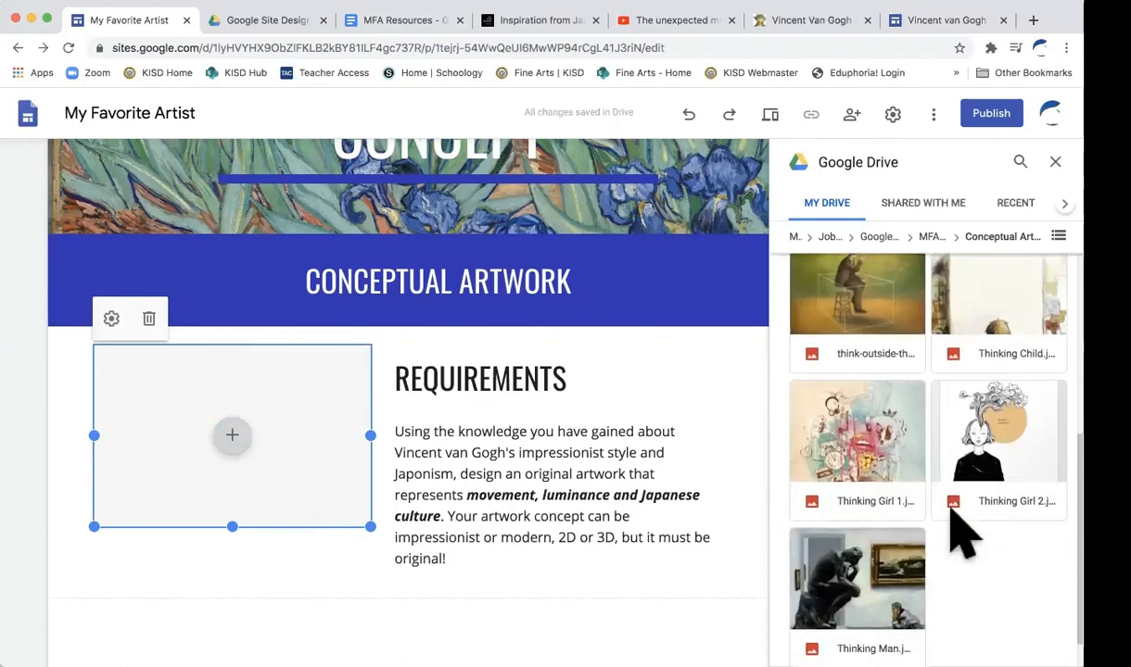
scroll(964, 536, "down", 2)
scroll(964, 536, "up", 5)
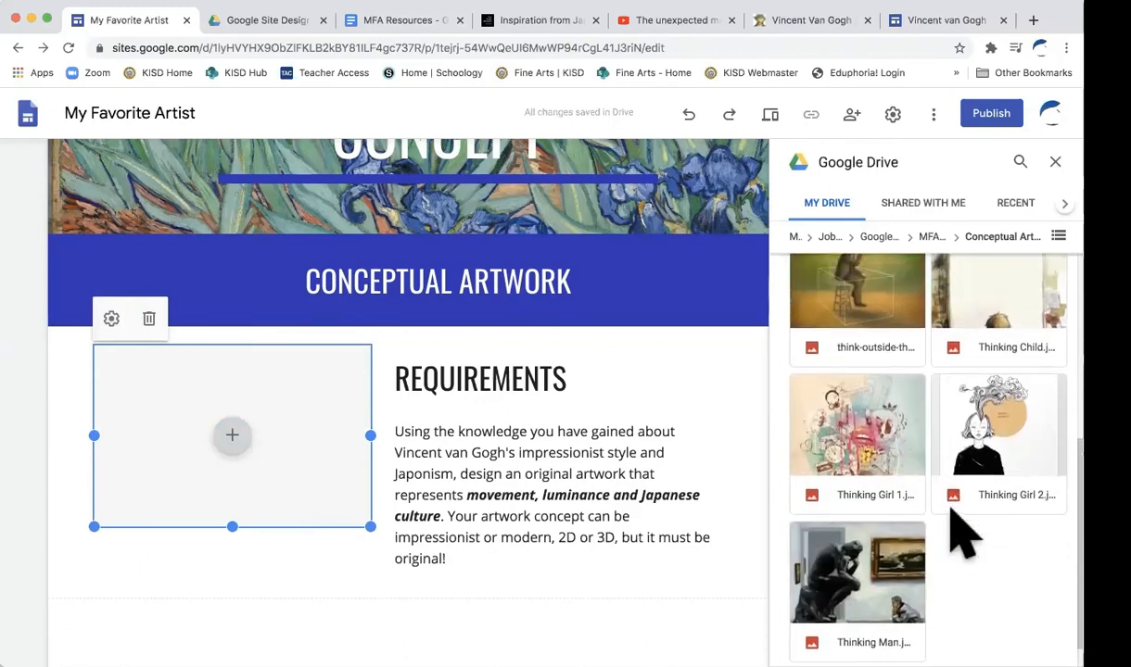
scroll(968, 491, "up", 2)
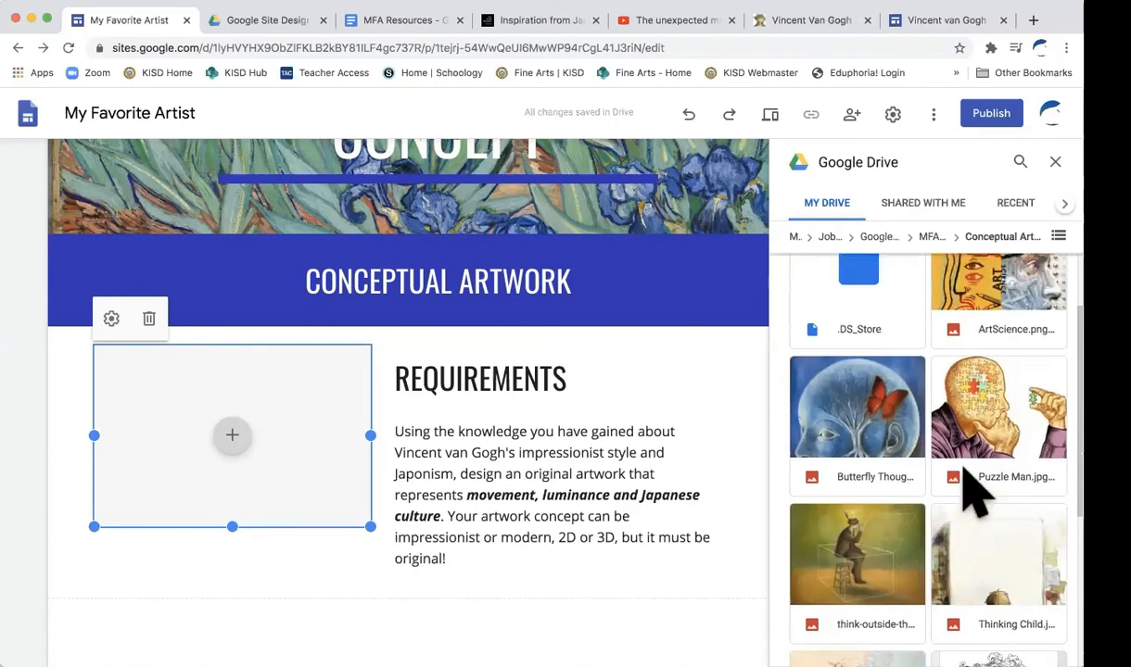
scroll(971, 496, "down", 5)
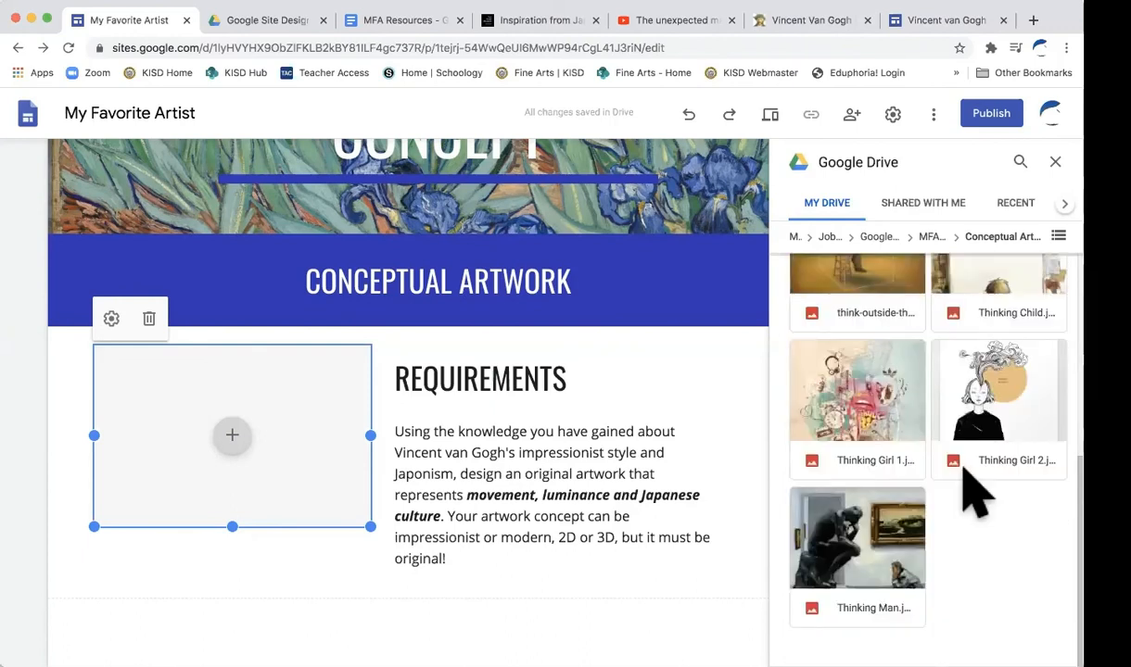
left_click(886, 386)
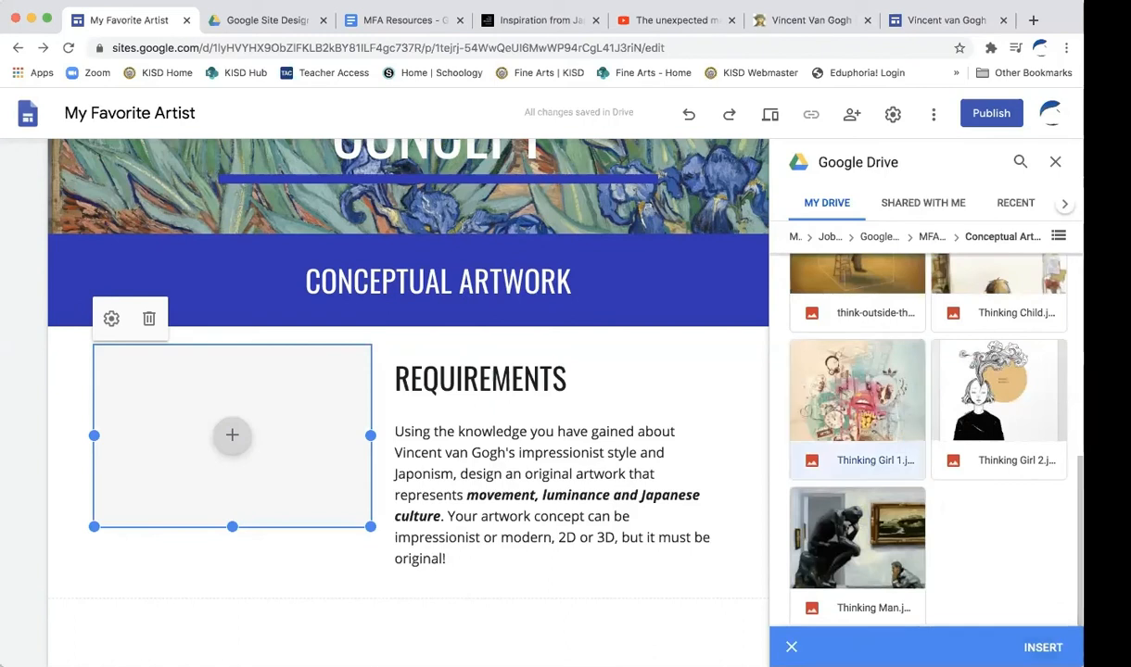
left_click(1043, 647)
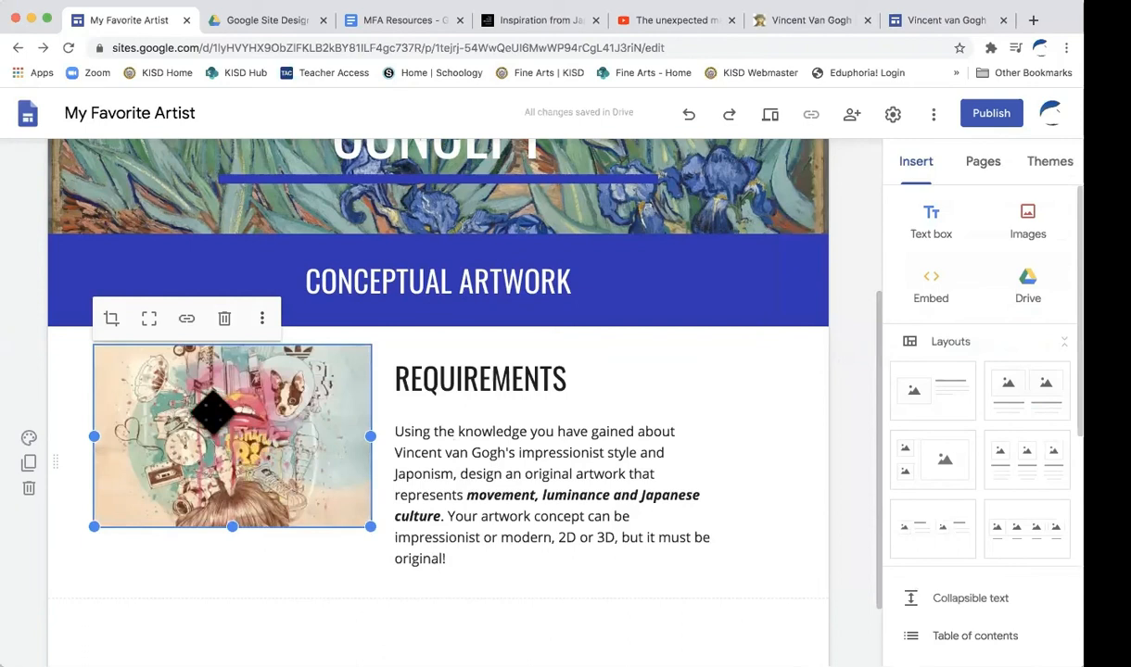
left_click(150, 318)
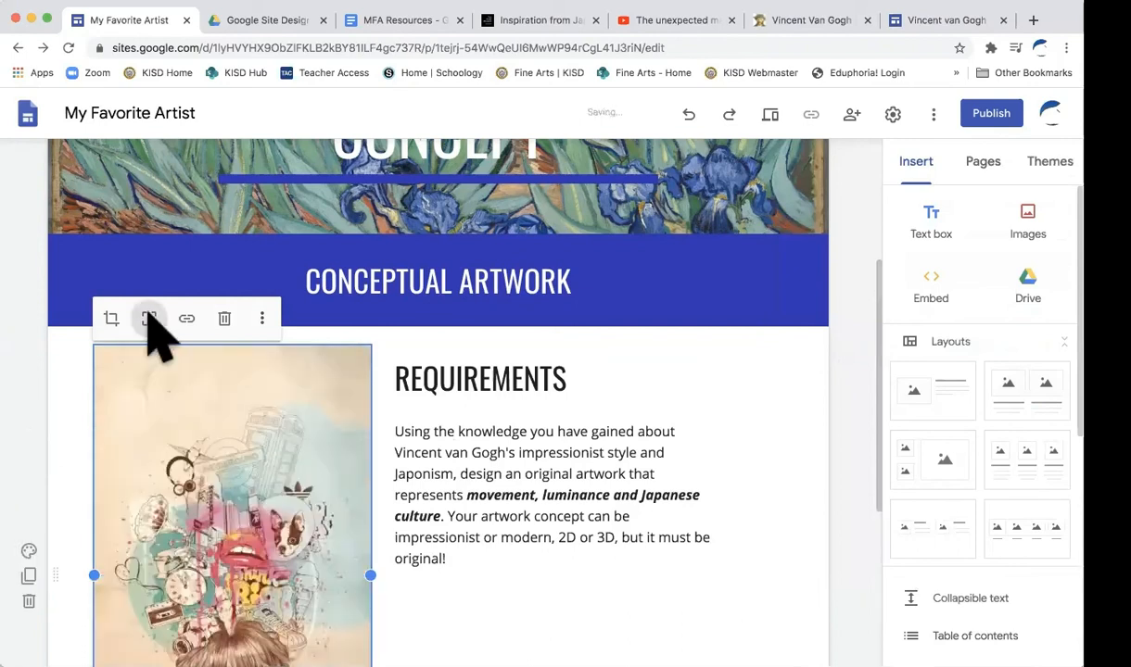
Check the image size on the reference page and shrink the Thinking Girl image to about the height of the Requirements text.
scroll(499, 528, "down", 3)
scroll(495, 521, "down", 1)
scroll(495, 522, "up", 1)
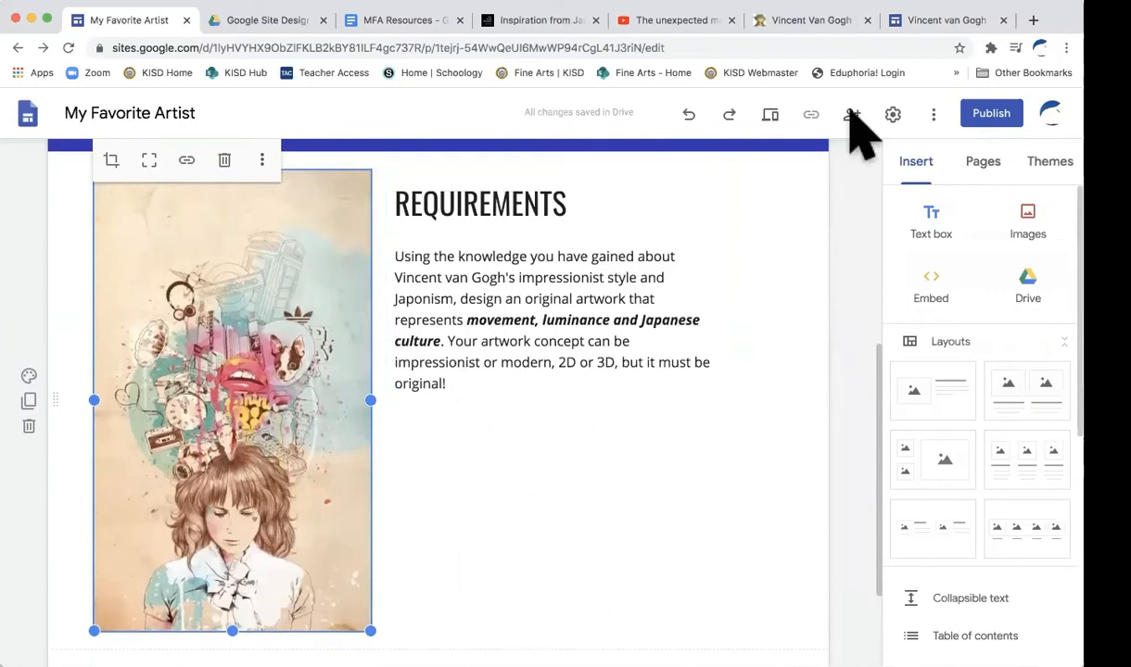
left_click(944, 20)
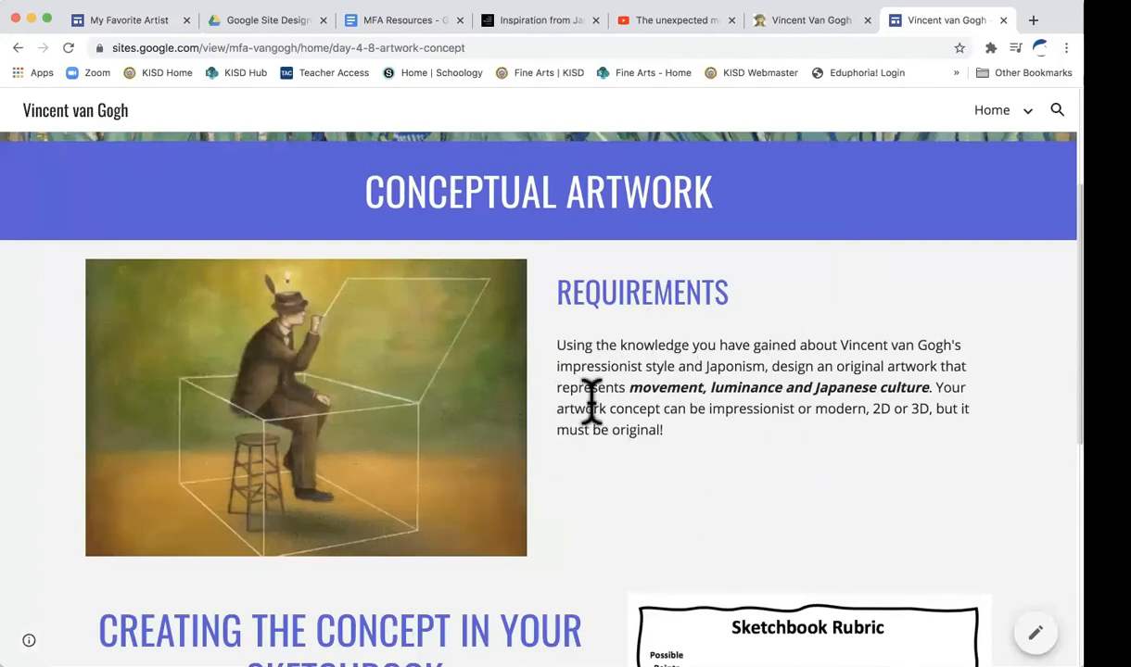
left_click(124, 21)
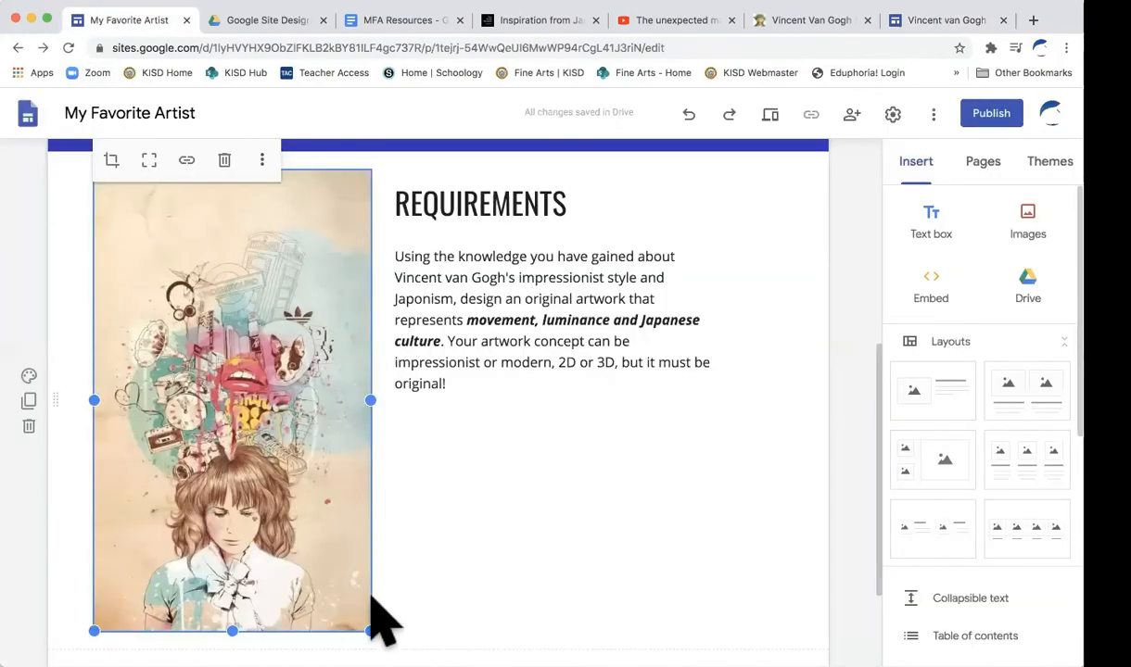
left_click_drag(371, 631, 266, 369)
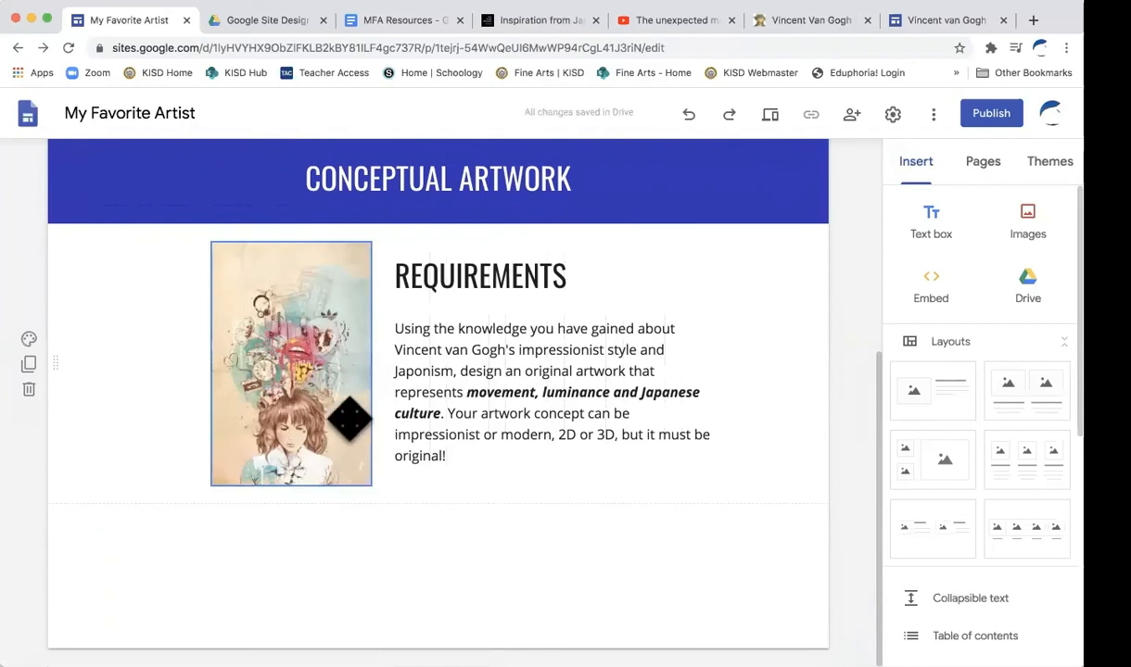
left_click(217, 355)
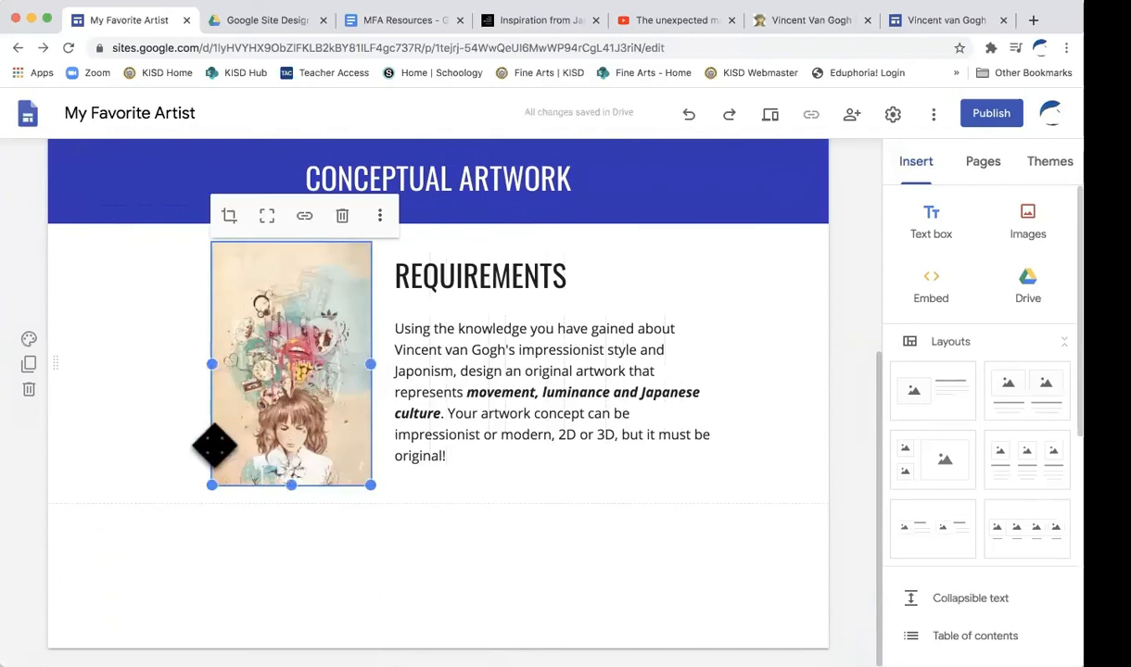
mouse_move(211, 365)
left_mouse_down()
mouse_move(202, 361)
mouse_move(212, 364)
left_mouse_up()
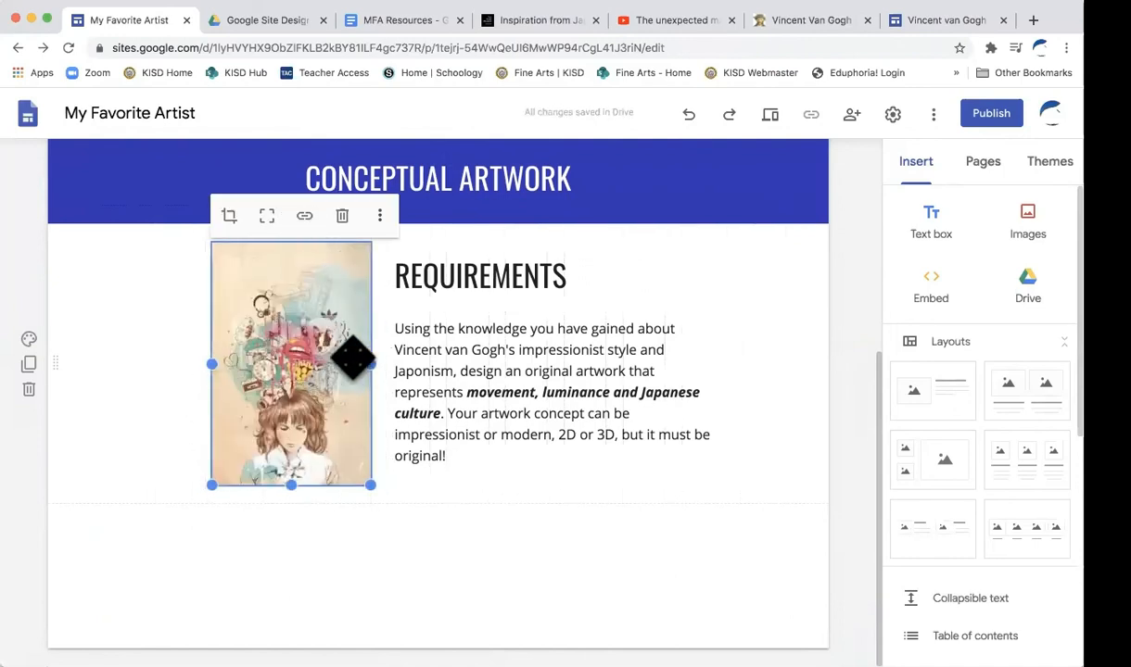
Zoom in slightly and shift the picture upward within its crop frame, and give the Requirements section the Emphasis 1 background.
left_click(229, 216)
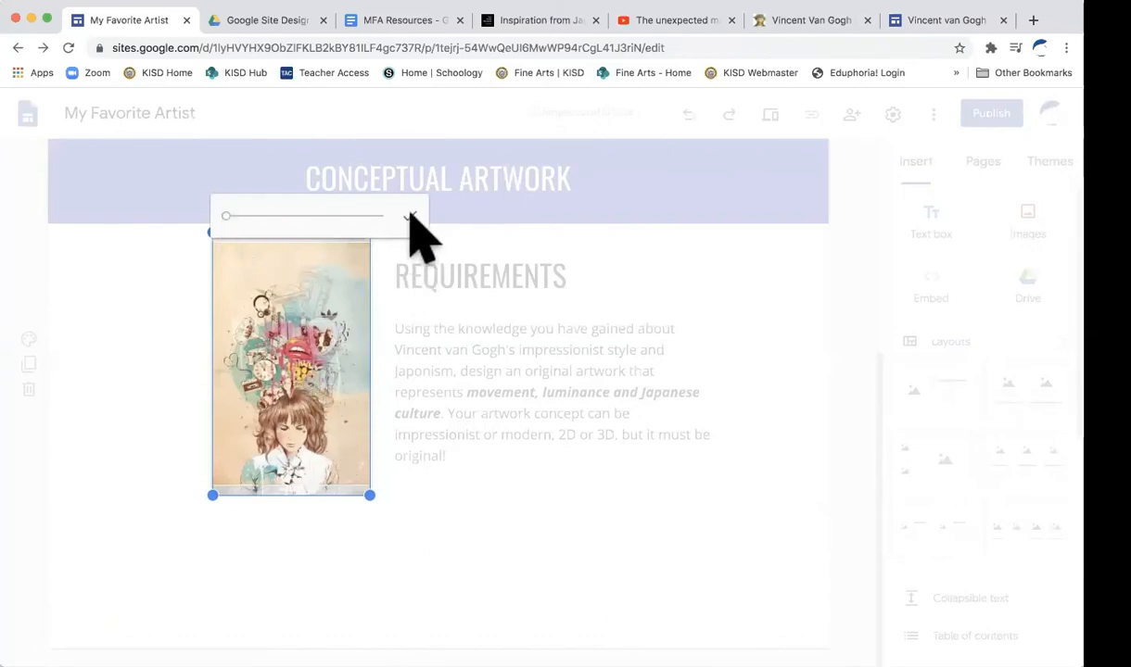
left_click_drag(225, 216, 230, 217)
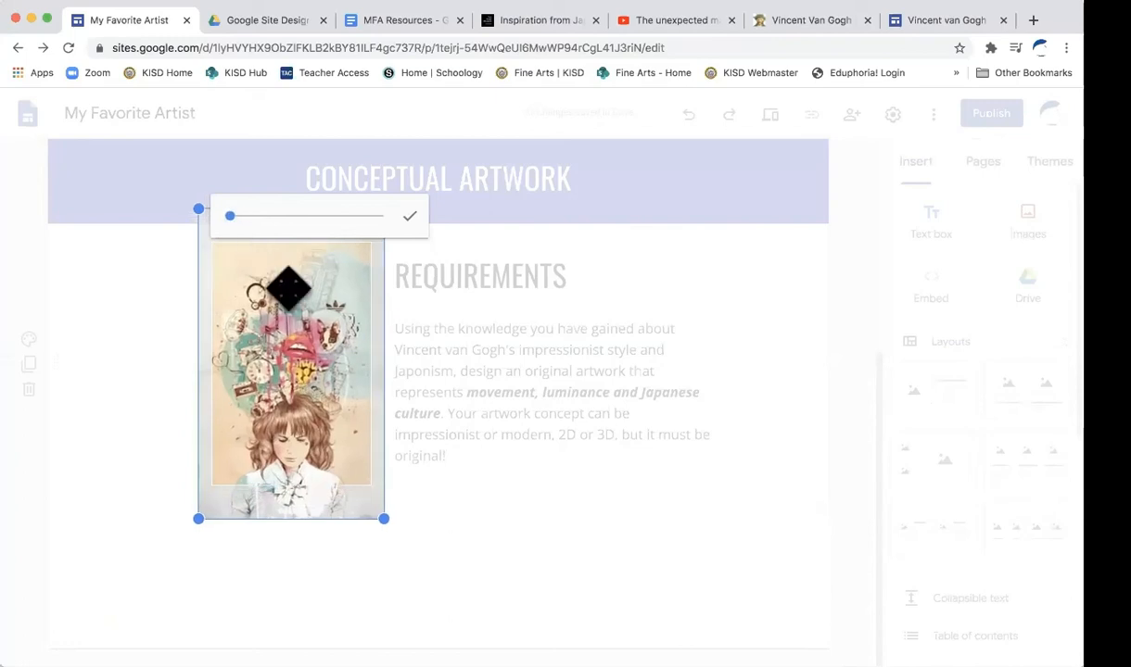
left_click_drag(306, 347, 305, 324)
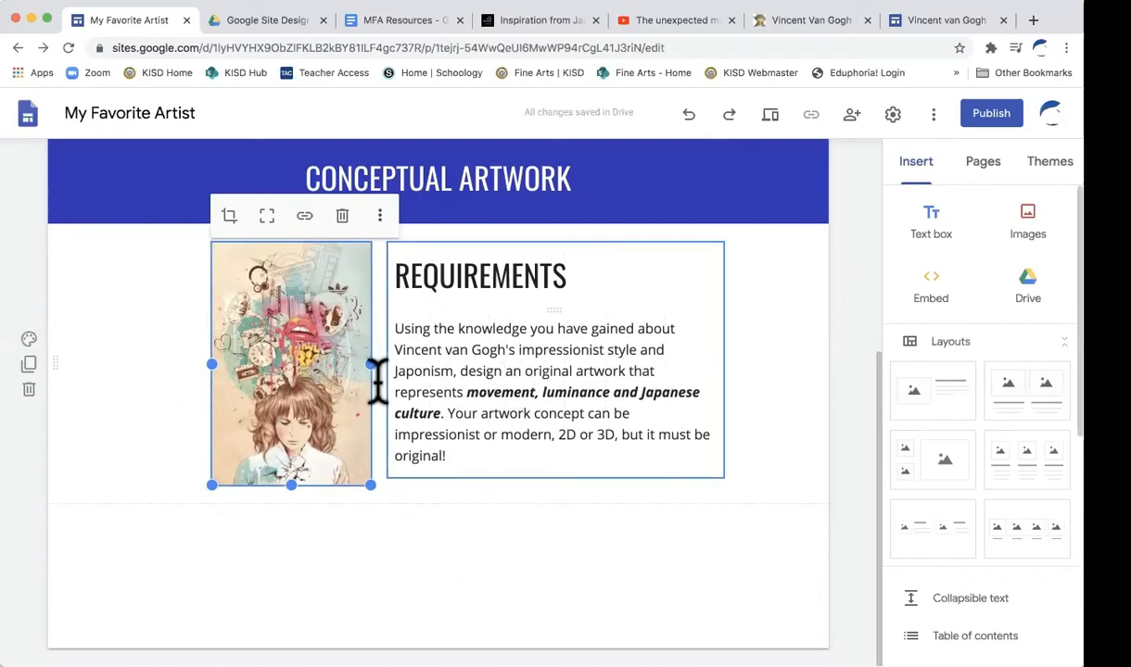
left_click(29, 341)
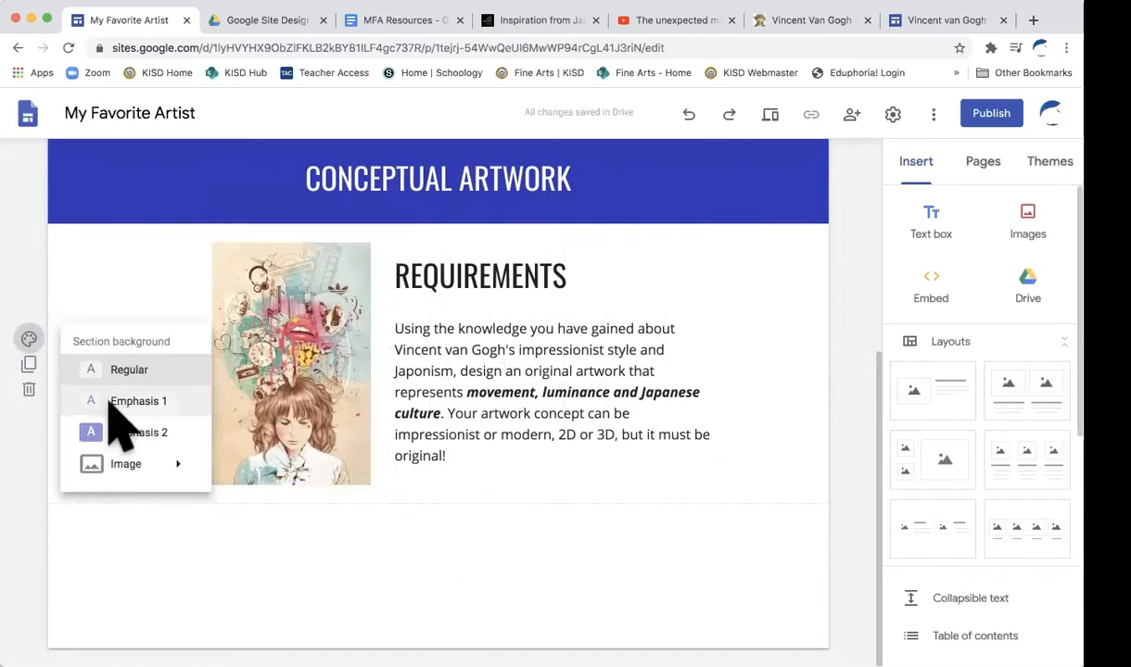
left_click(115, 400)
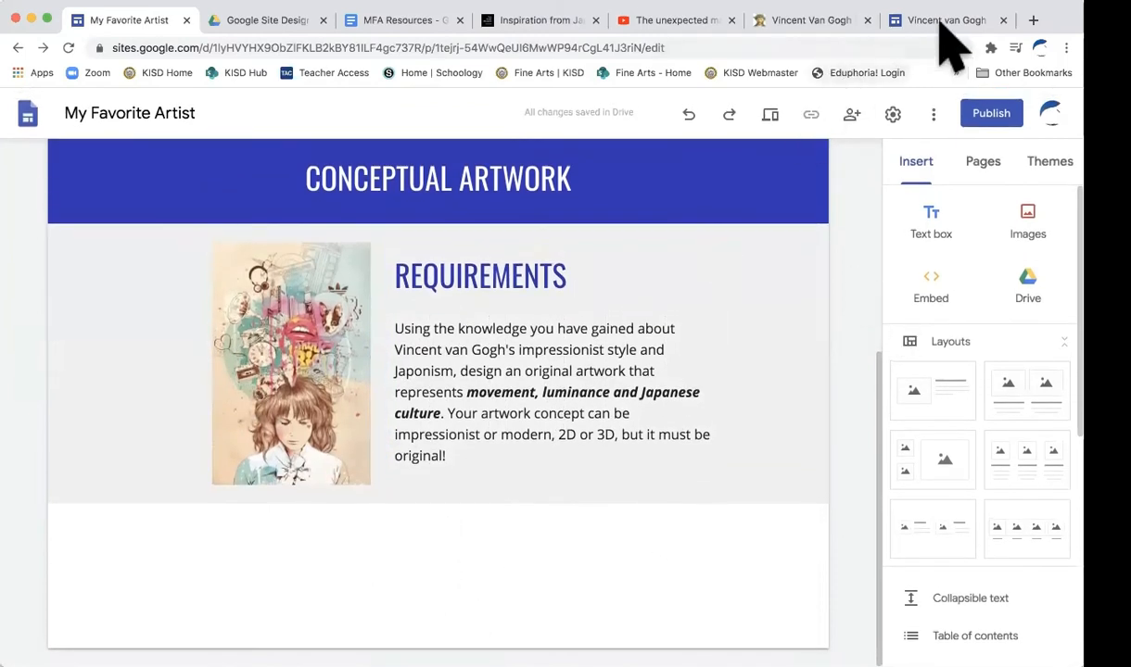
Examine the reference page's "Creating the Concept in Your Sketchbook" section, including its text, Sketchbook Rubric image and layout.
left_click(941, 22)
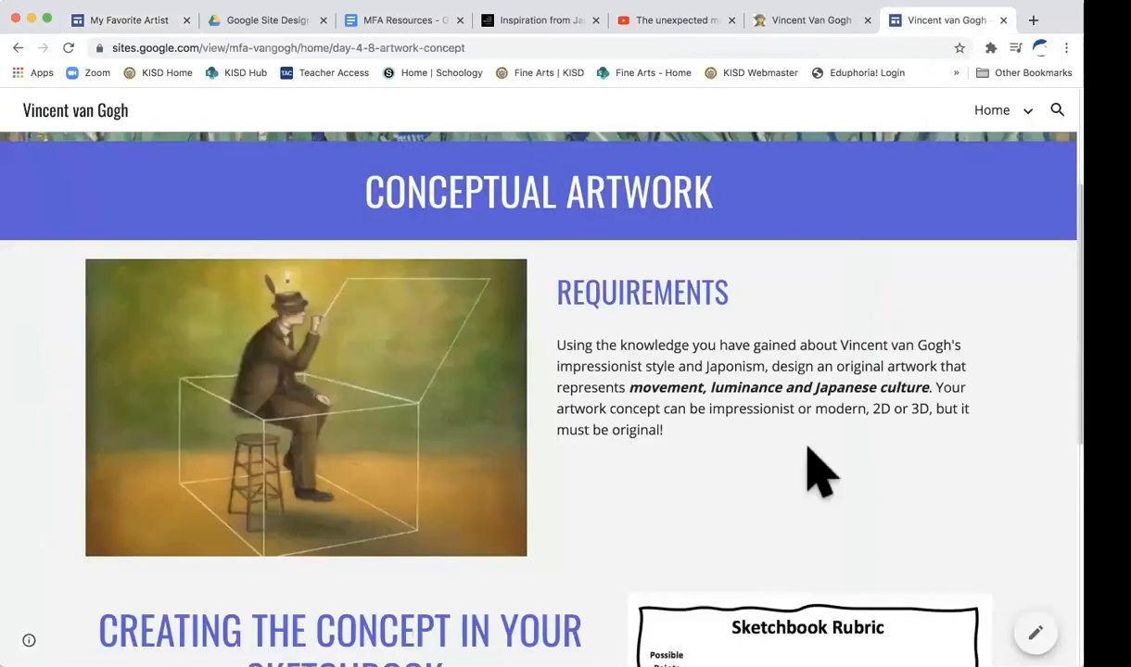
scroll(819, 473, "down", 5)
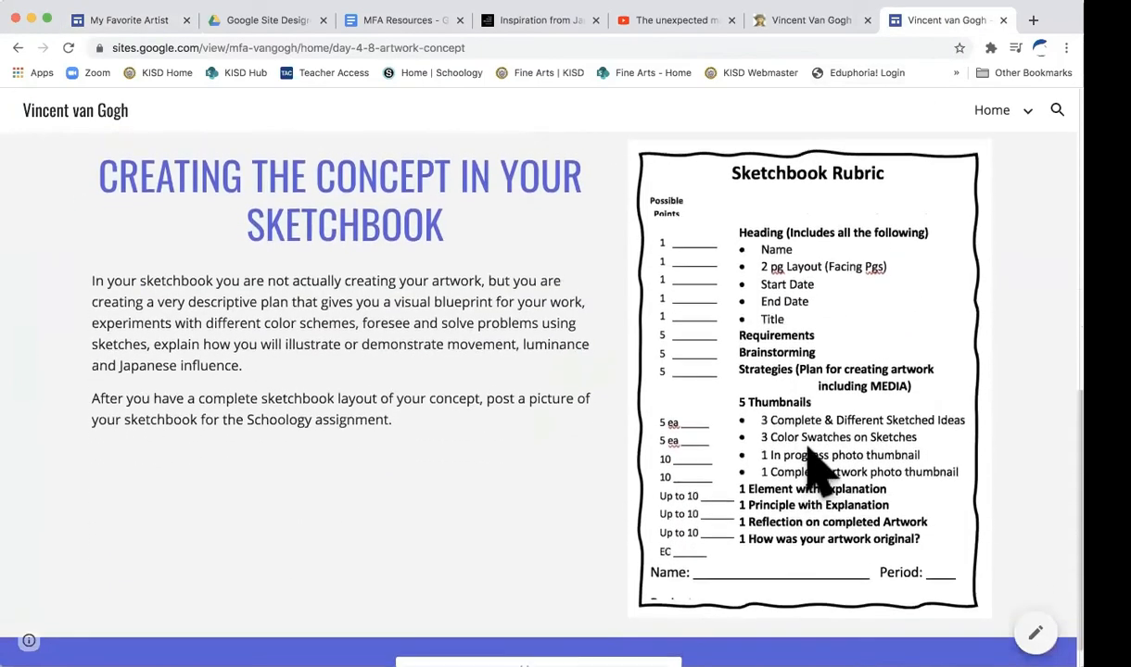
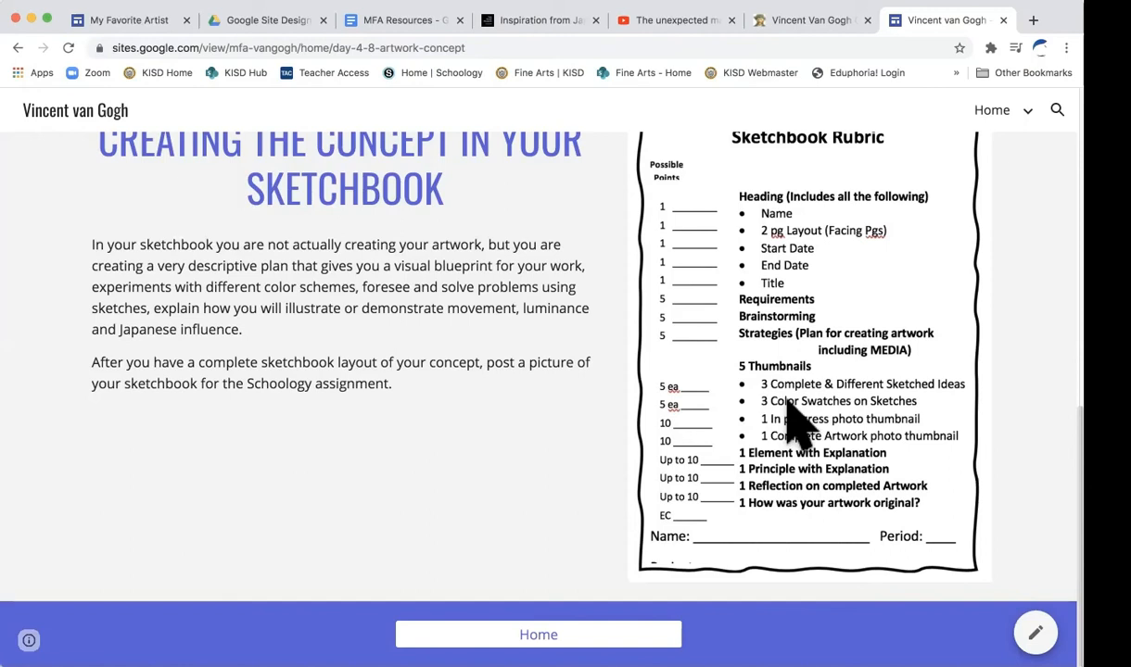
scroll(784, 375, "up", 3)
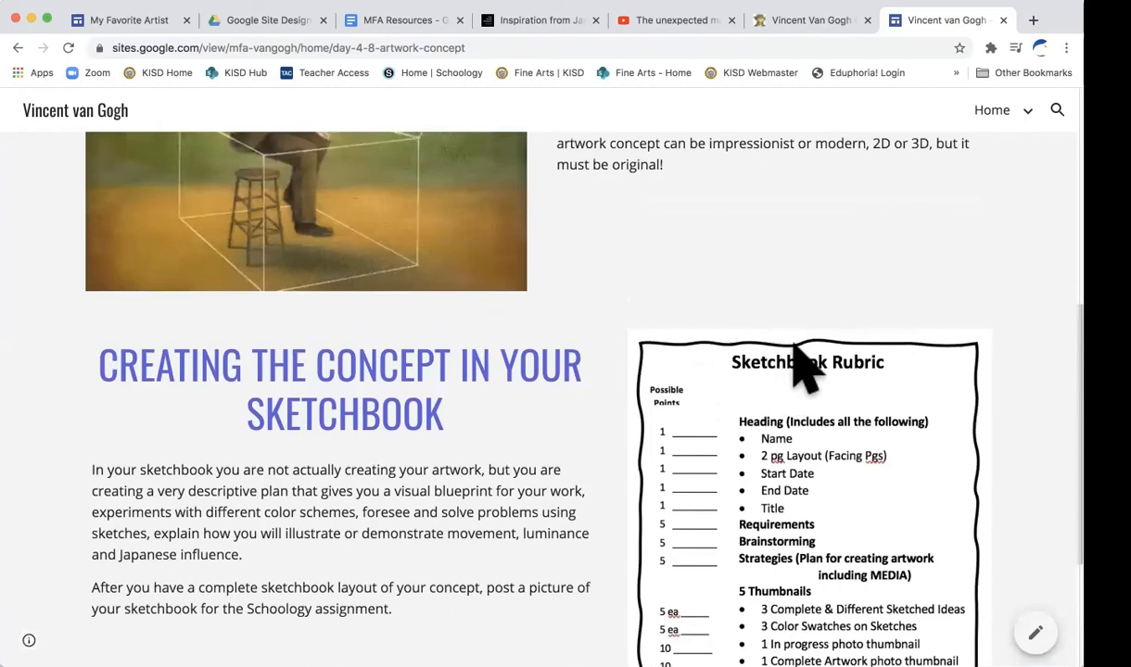
scroll(807, 366, "up", 3)
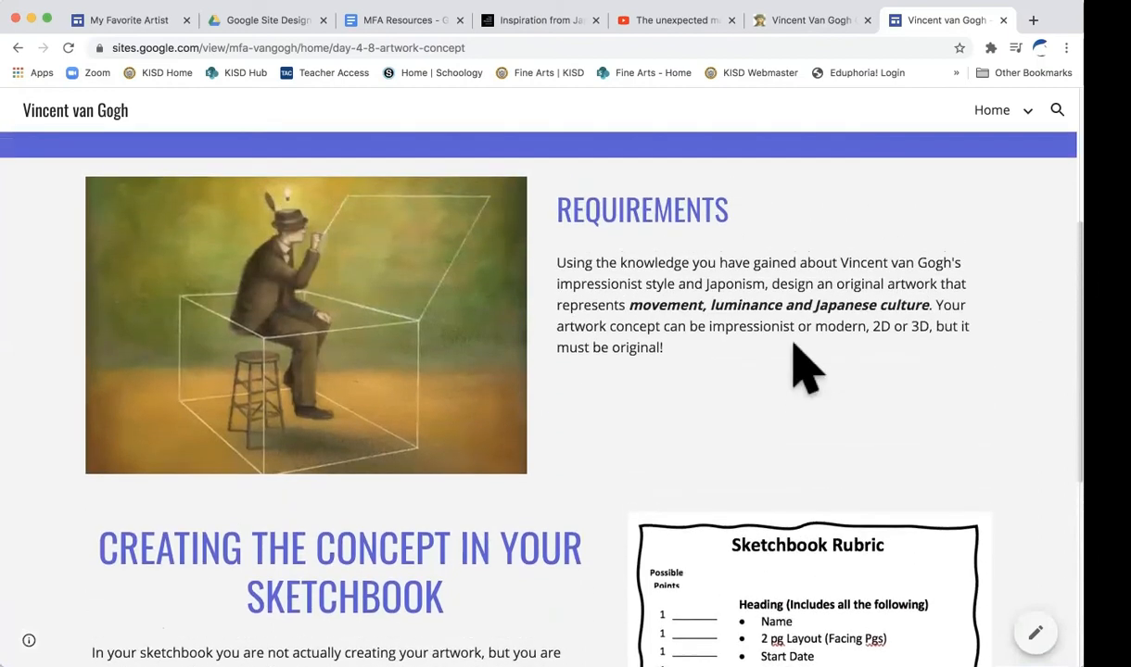
scroll(778, 545, "down", 3)
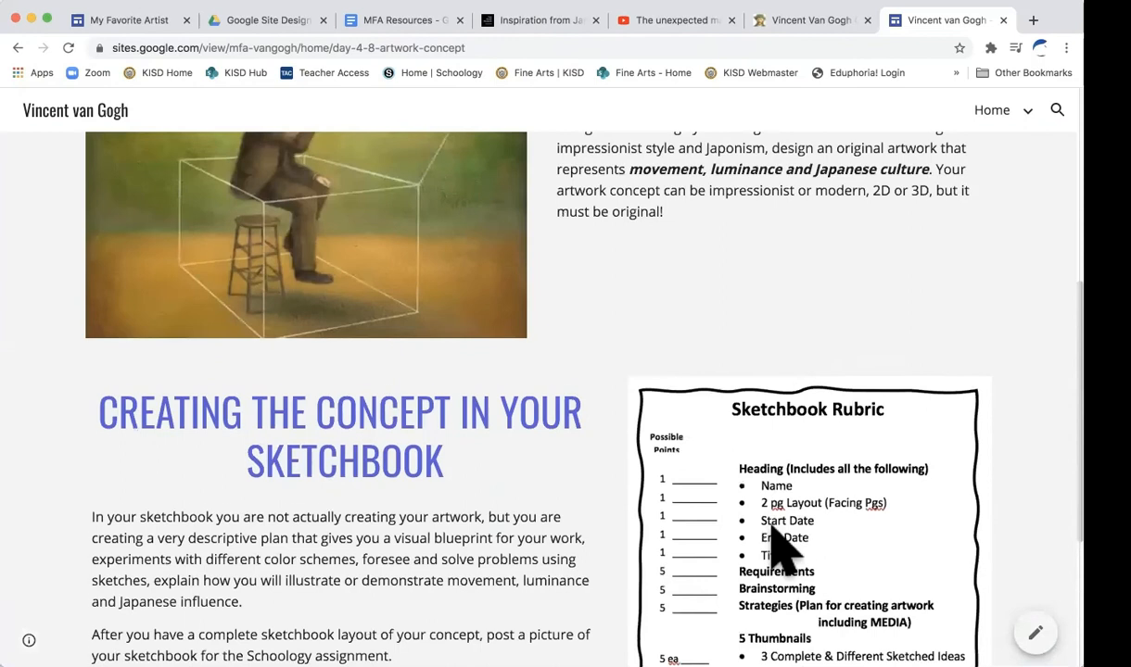
scroll(779, 548, "down", 3)
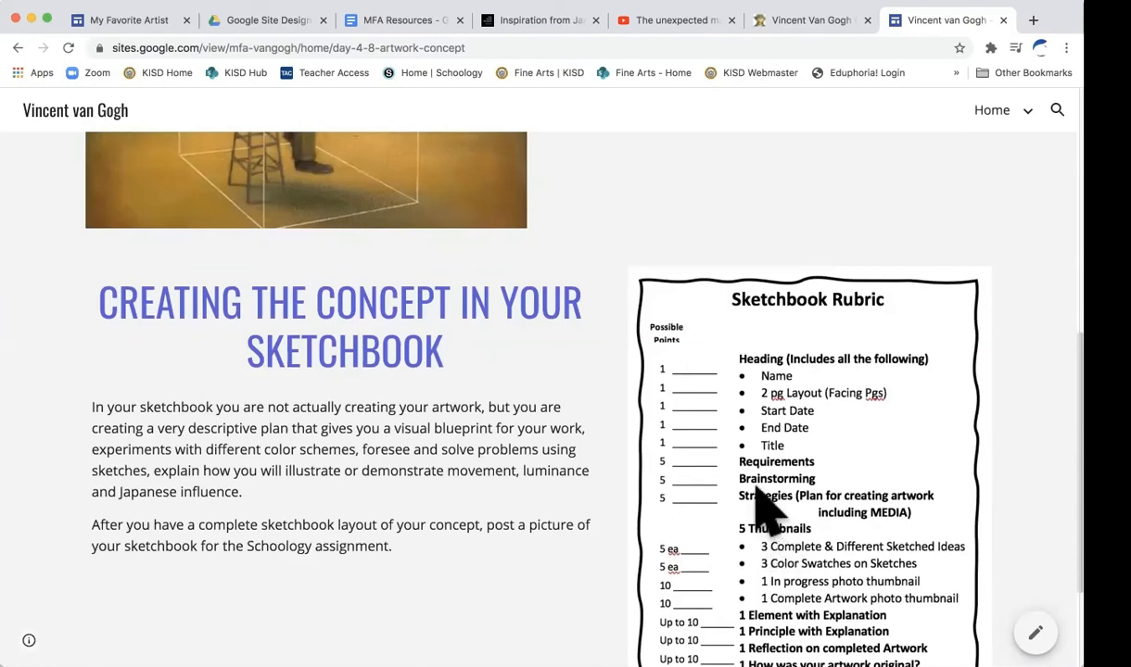
scroll(807, 497, "up", 2)
scroll(804, 474, "up", 1)
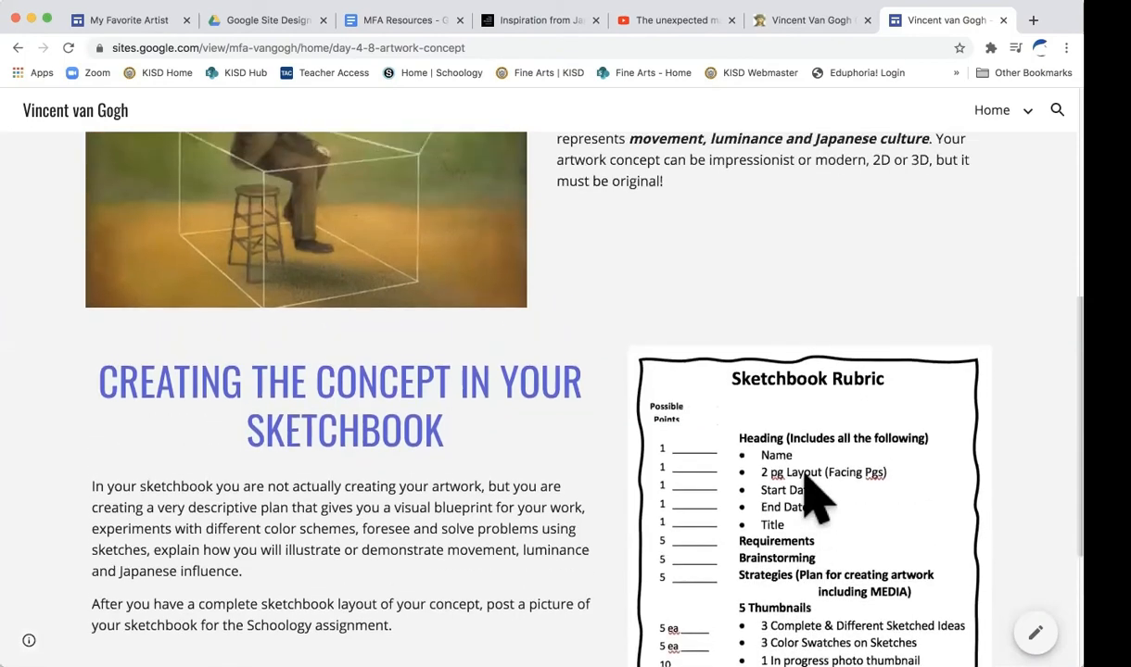
scroll(803, 482, "down", 2)
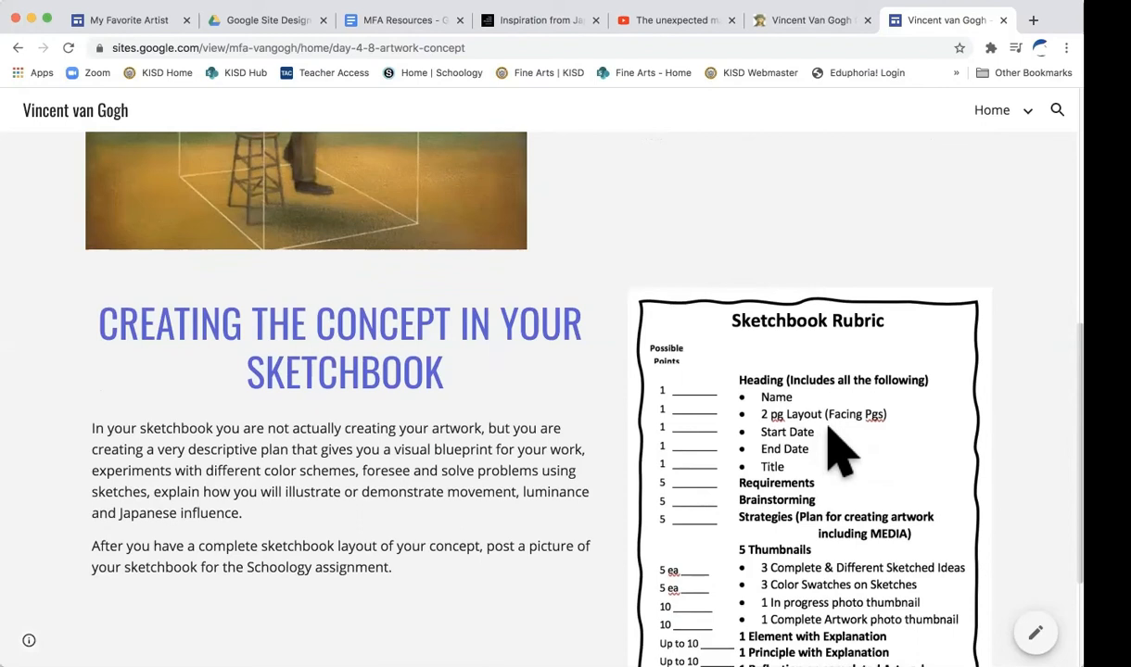
scroll(834, 374, "up", 5)
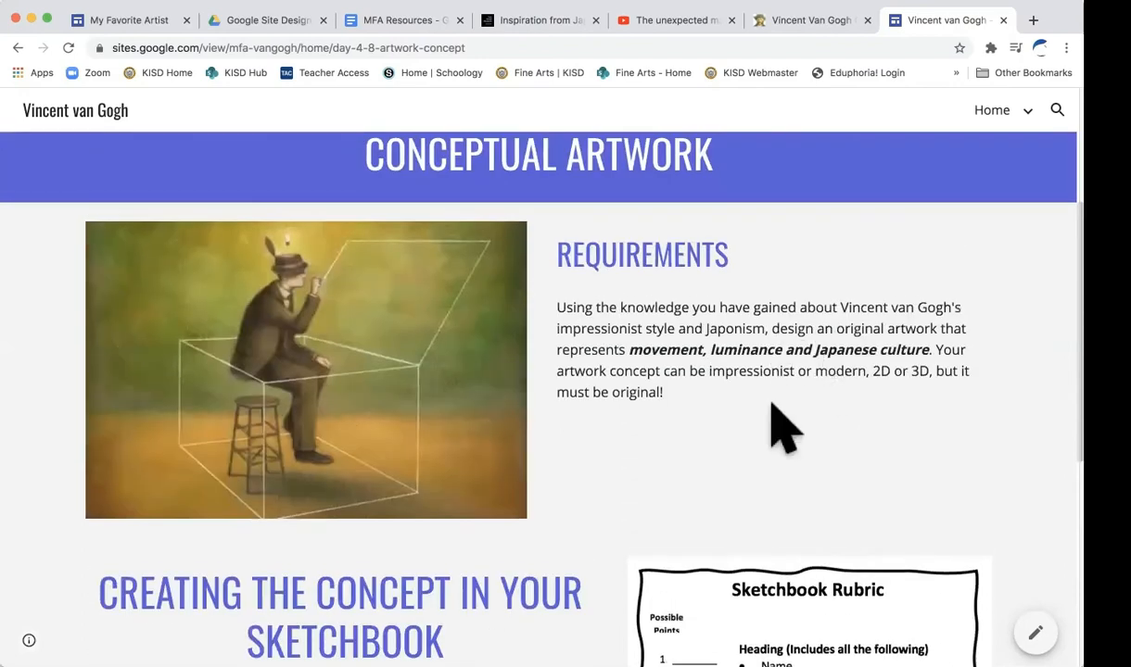
scroll(791, 439, "up", 2)
scroll(790, 439, "down", 4)
scroll(795, 458, "down", 7)
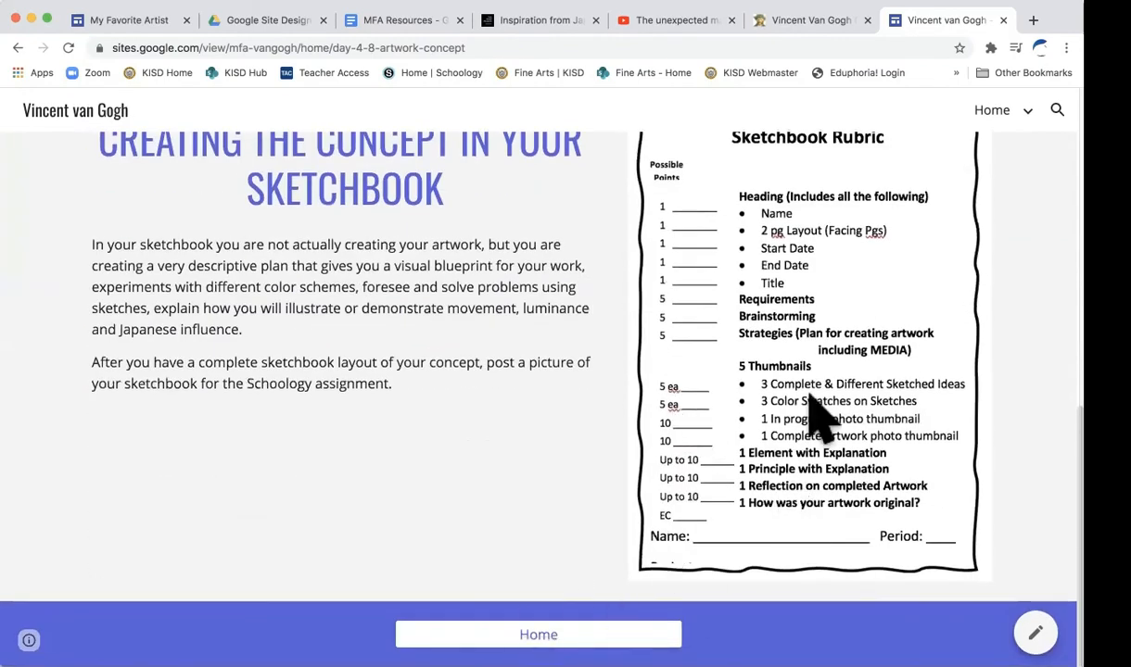
scroll(805, 369, "up", 3)
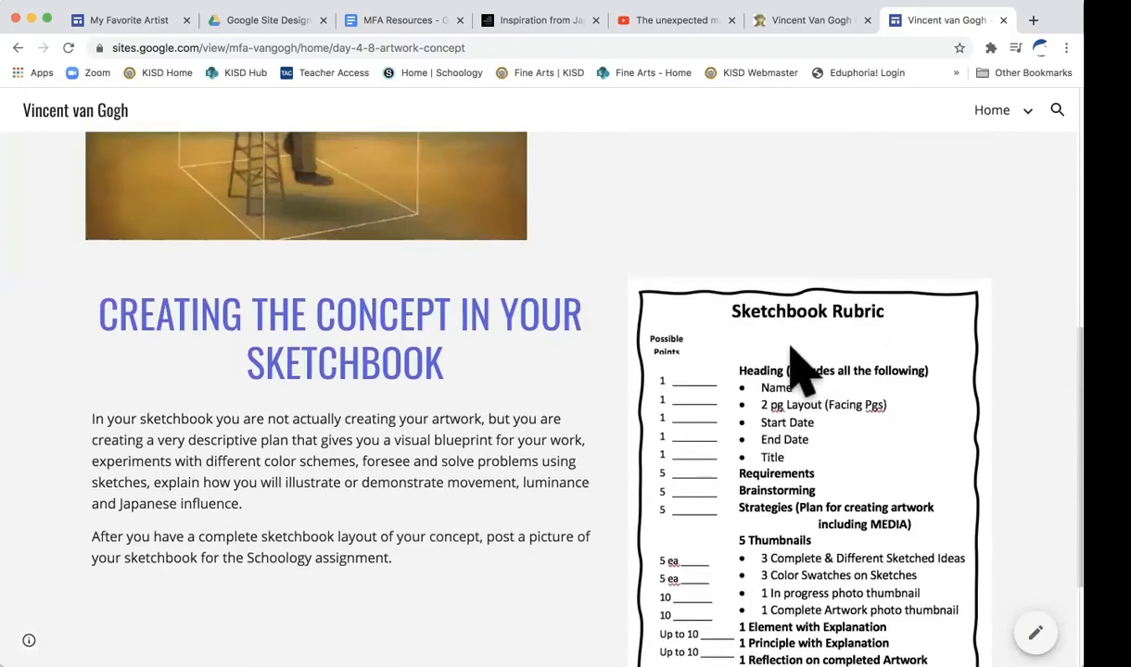
Insert a text box and a placeholder below the Requirements section of My Favorite Artist, placing the placeholder to the right of the text.
left_click(131, 23)
scroll(561, 519, "down", 1)
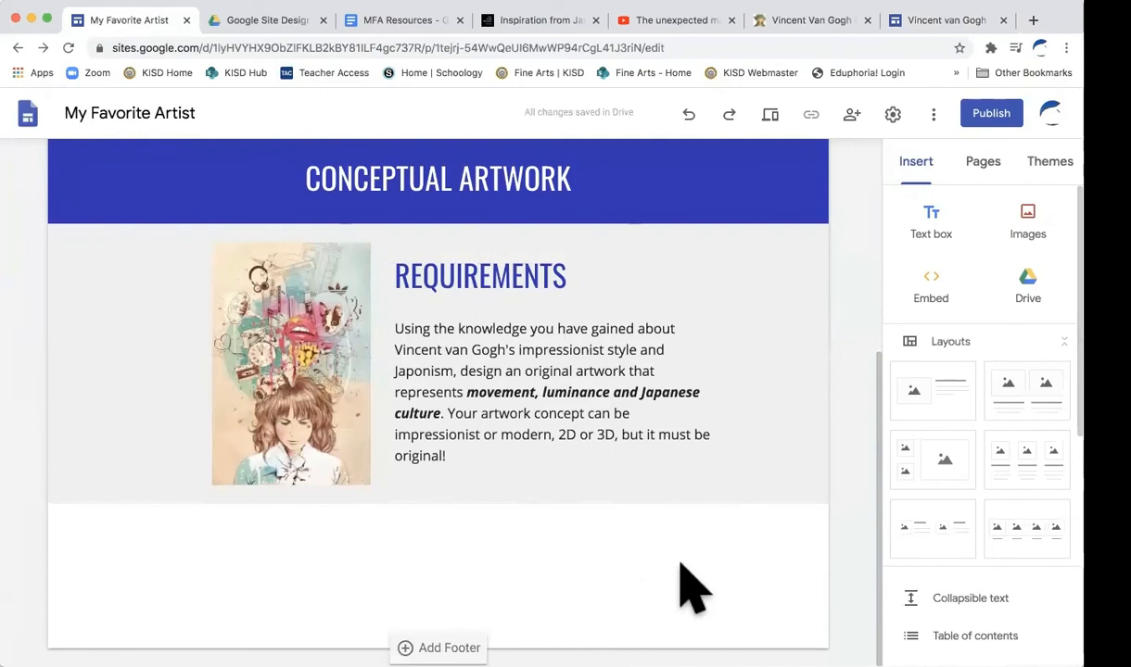
left_click(932, 213)
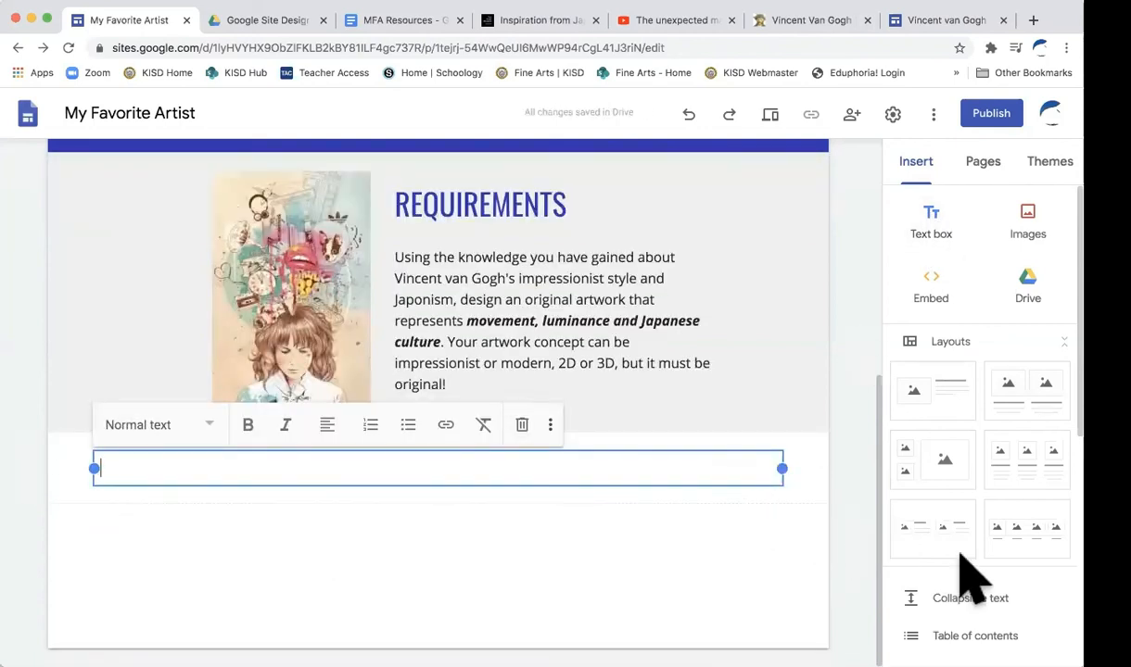
scroll(960, 556, "down", 3)
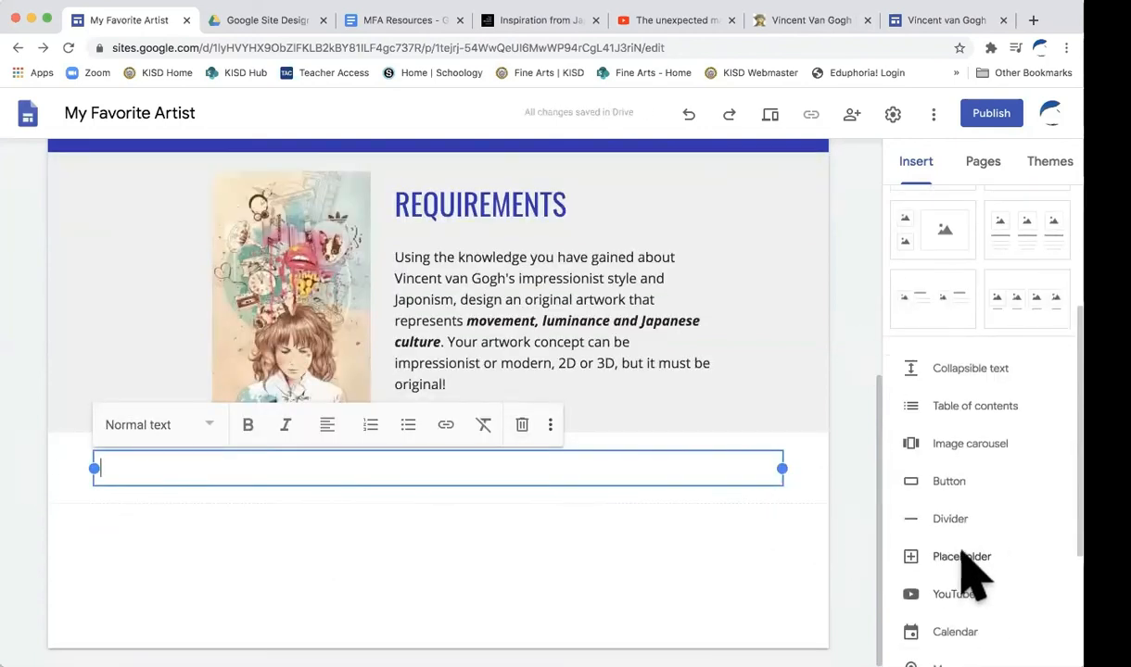
left_click(961, 556)
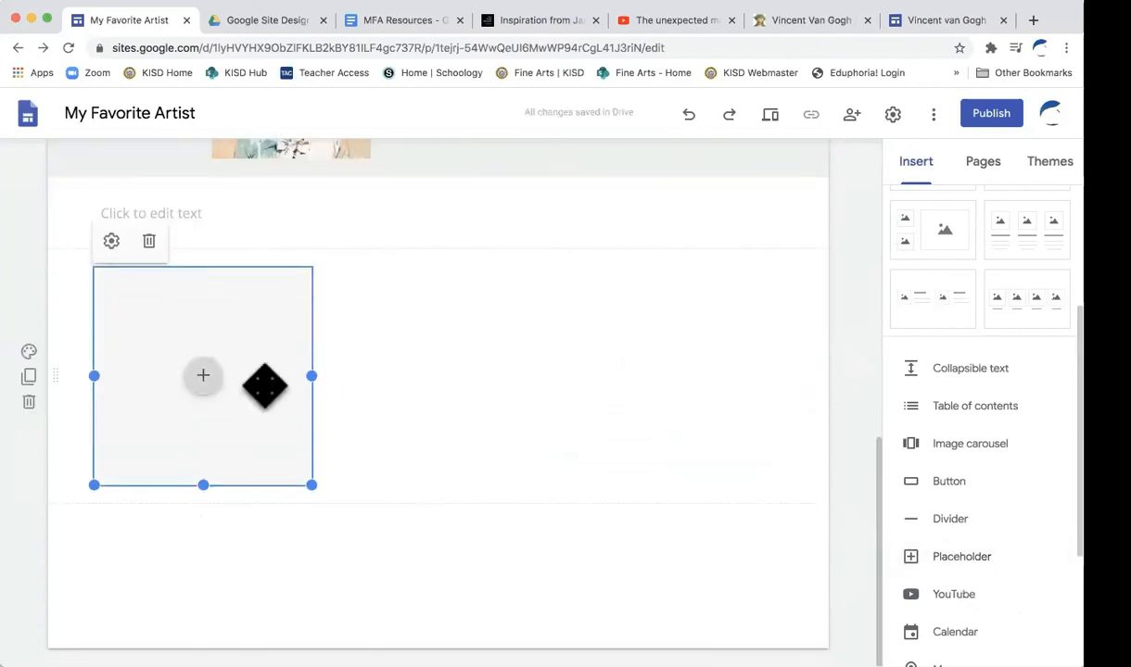
left_click_drag(248, 376, 81, 221)
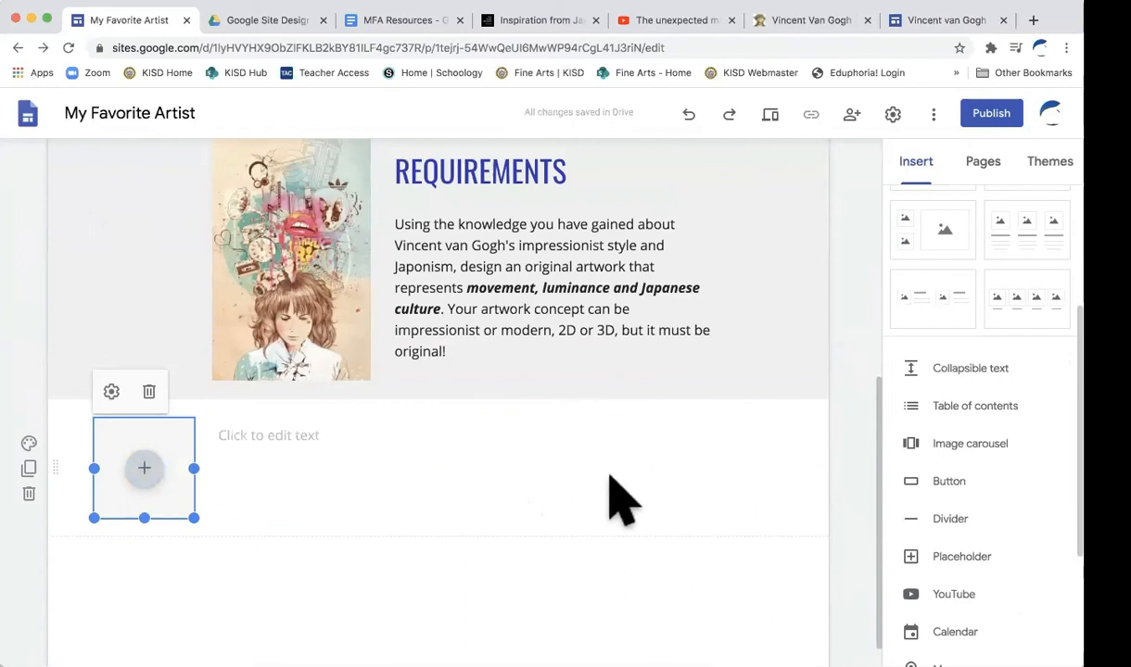
left_click_drag(185, 491, 788, 432)
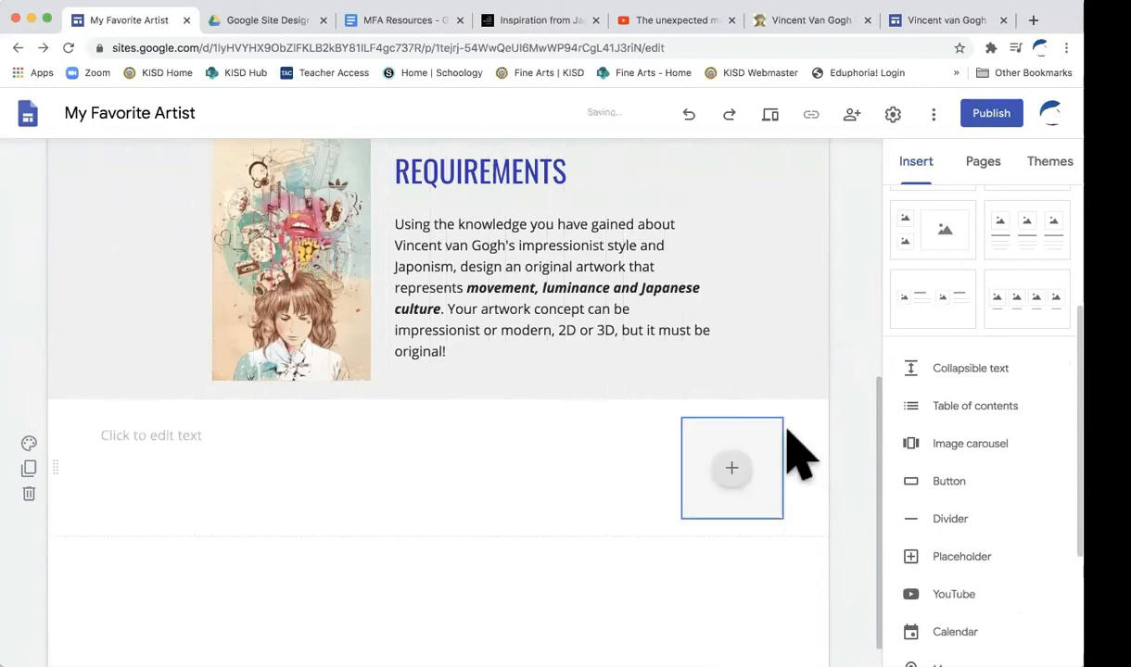
Enlarge the placeholder so it fills the section's width up to the text box, which ends in line with the image above.
left_click(691, 495)
left_click_drag(683, 518, 388, 484)
left_click(295, 295)
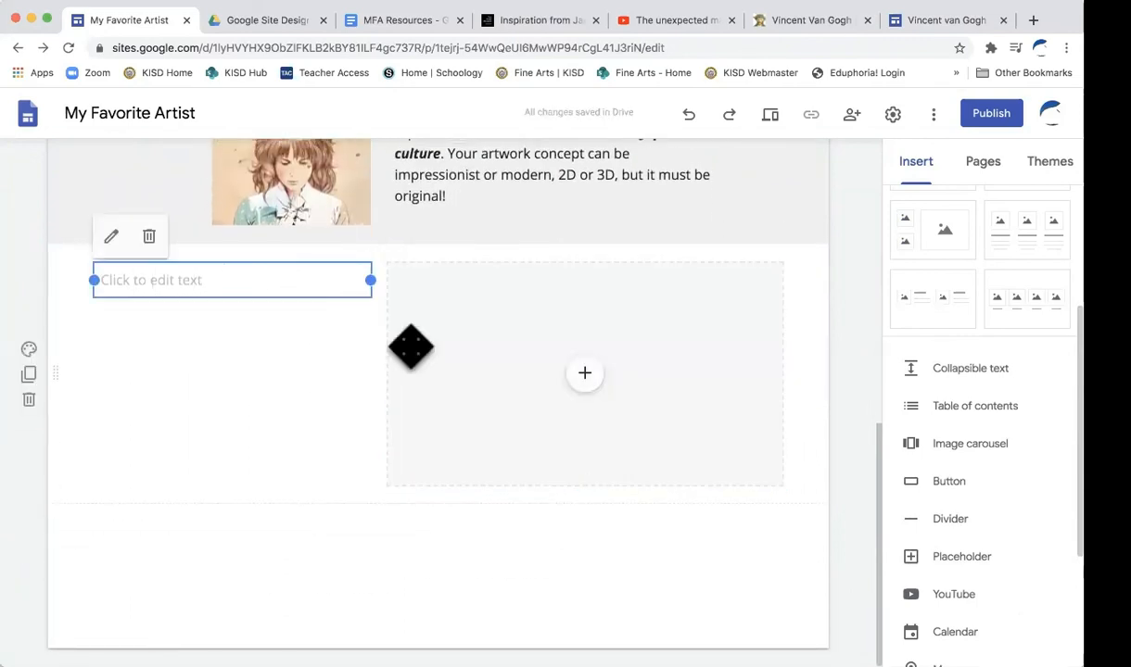
left_click(375, 389)
Insert a second text box and stack it with the existing one beside the placeholder.
scroll(964, 315, "up", 5)
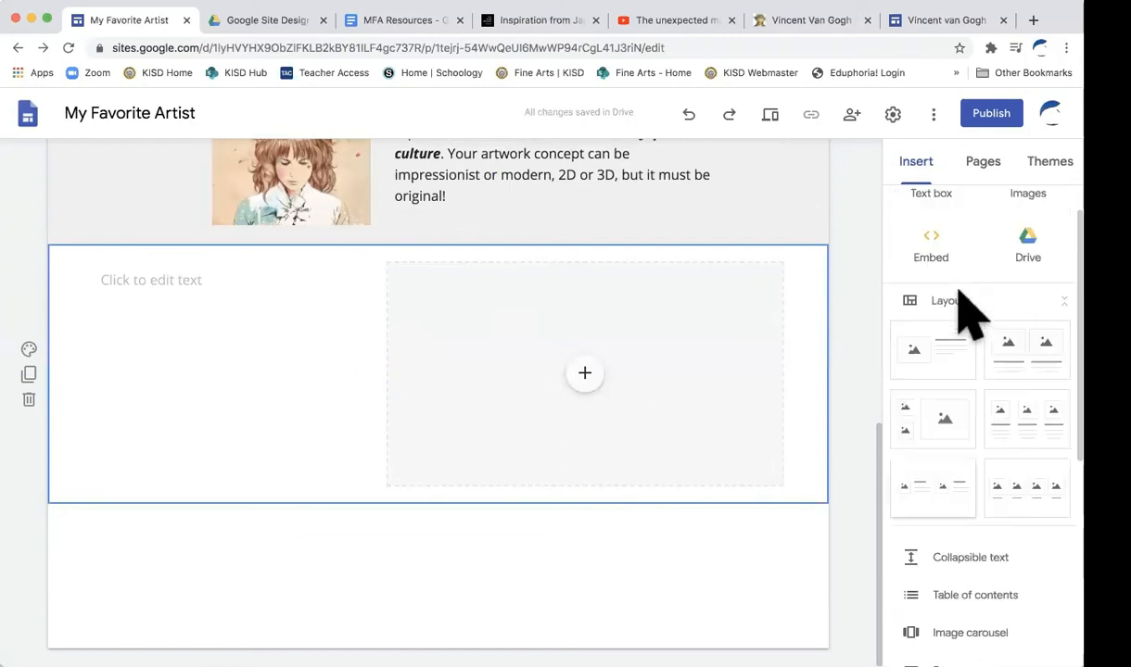
left_click(936, 241)
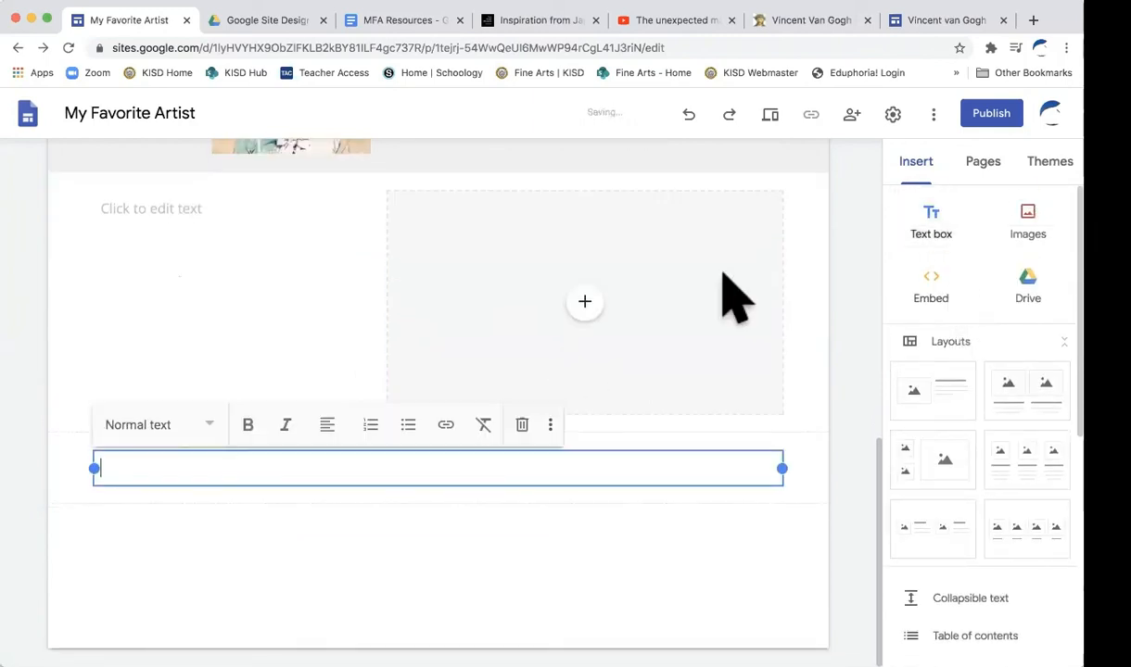
left_click_drag(440, 459, 169, 267)
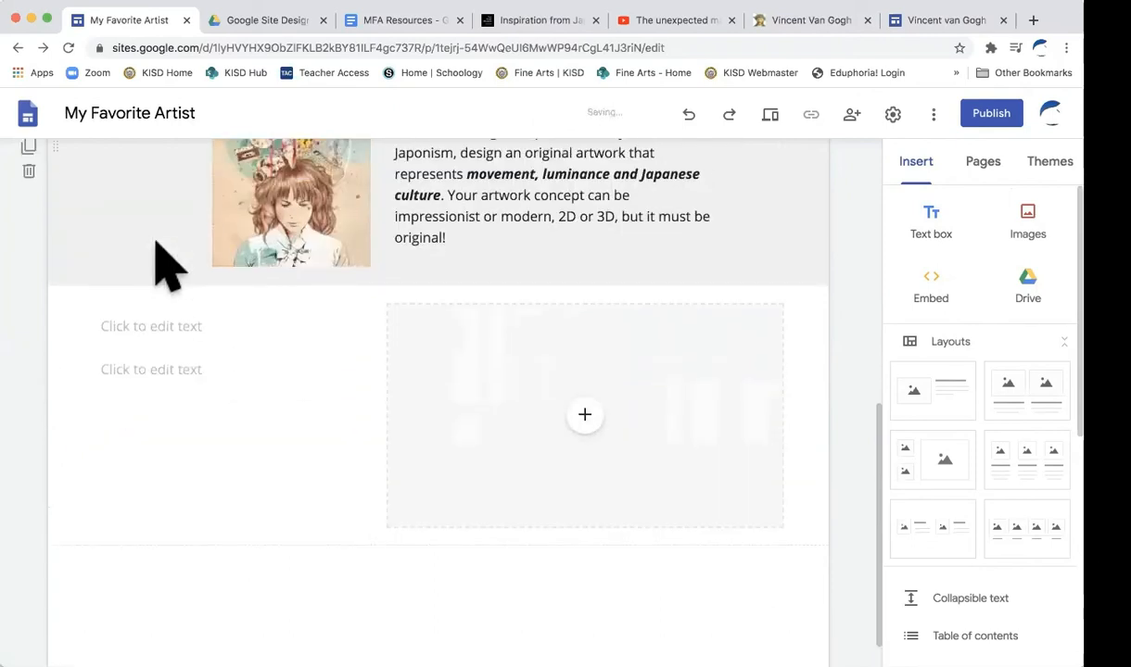
Copy the two sketchbook paragraphs under Day 4 Page Text in the MFA Resources document into the lower text box of My Favorite Artist.
scroll(415, 389, "up", 3)
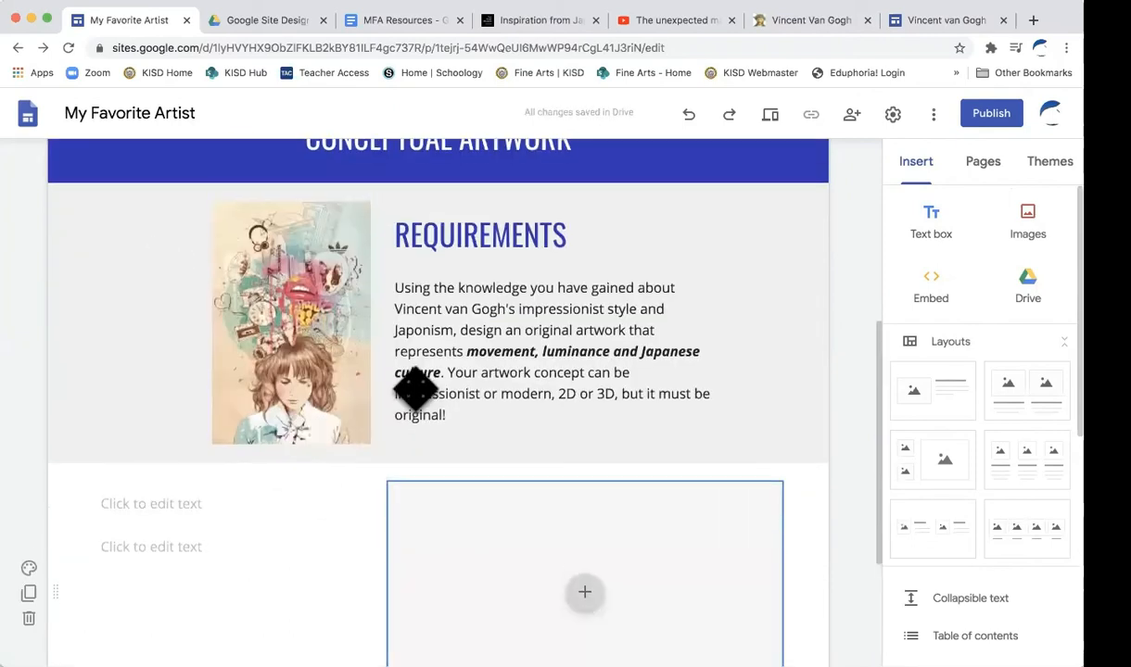
left_click(409, 21)
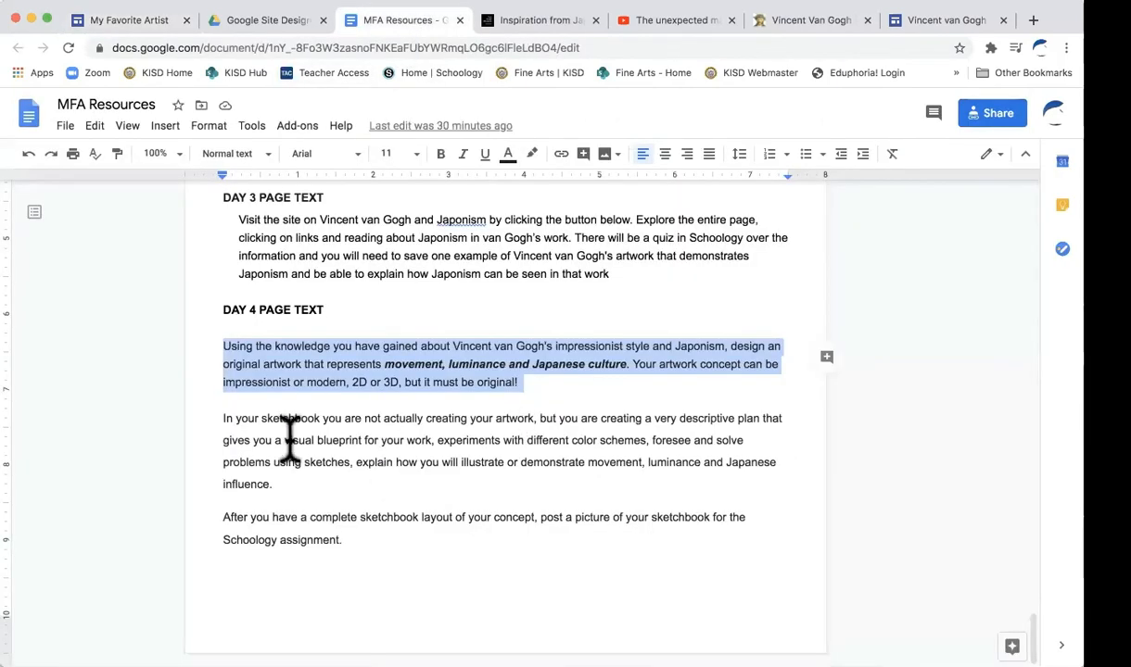
left_click_drag(220, 421, 356, 543)
key("ctrl+c")
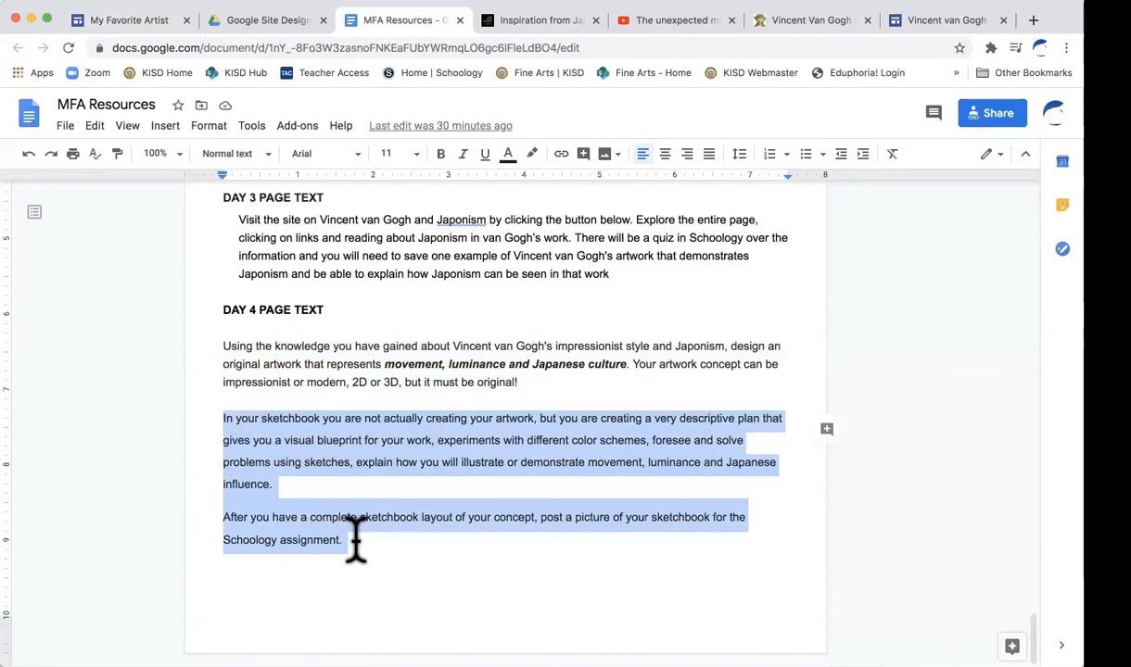
left_click(139, 21)
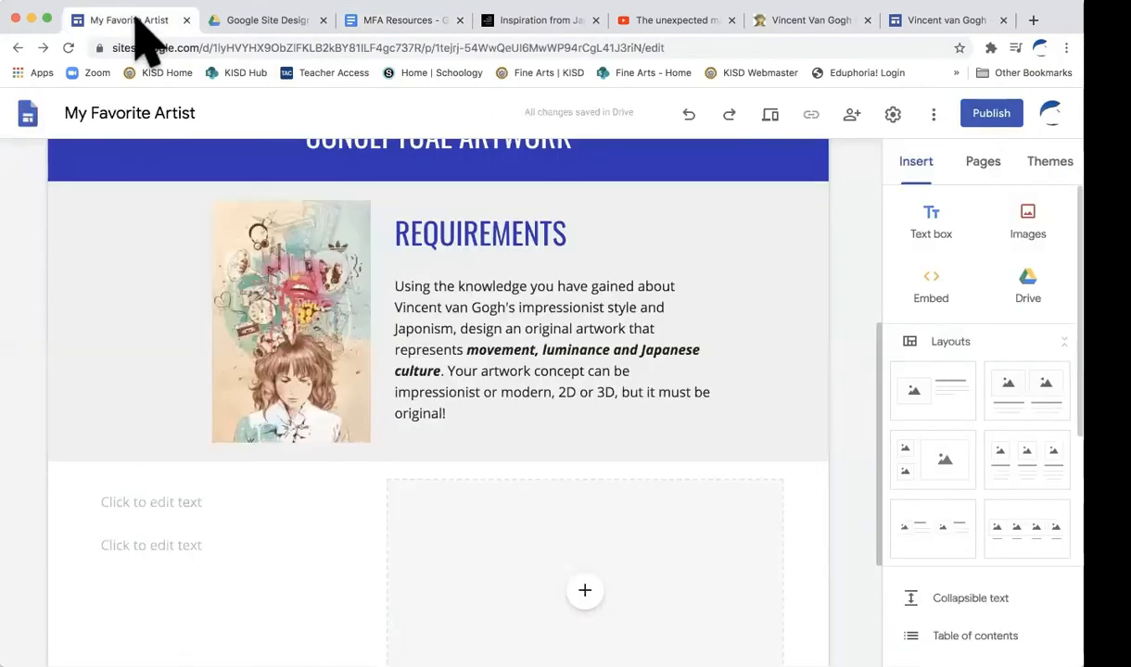
left_click(236, 551)
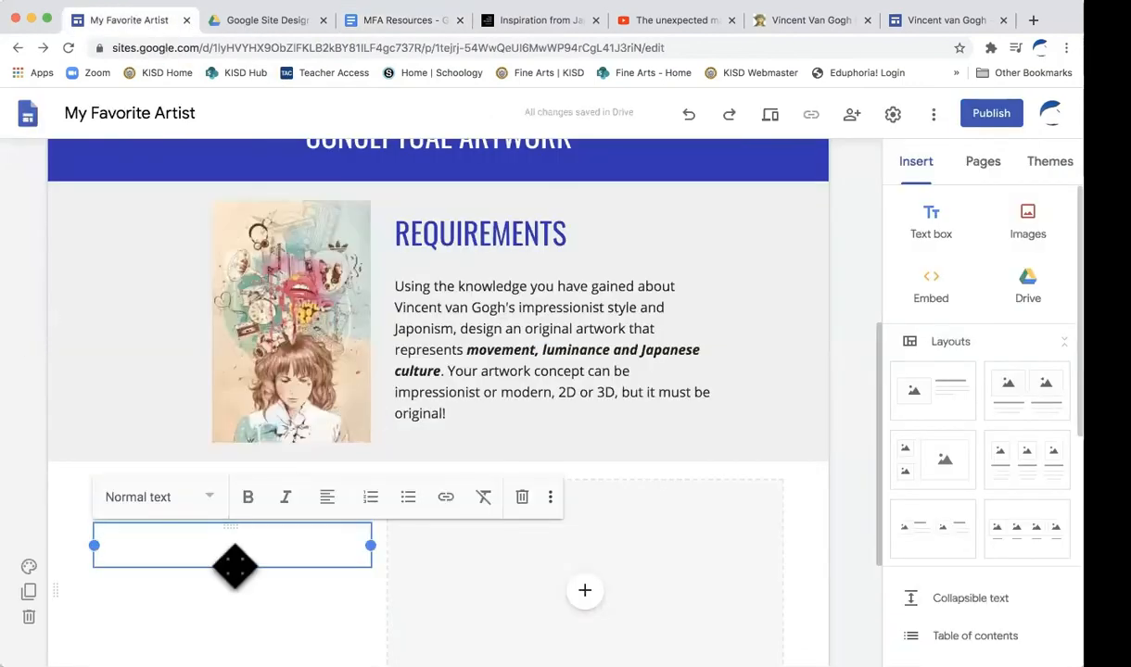
key("ctrl+v")
key("BackSpace")
key("BackSpace")
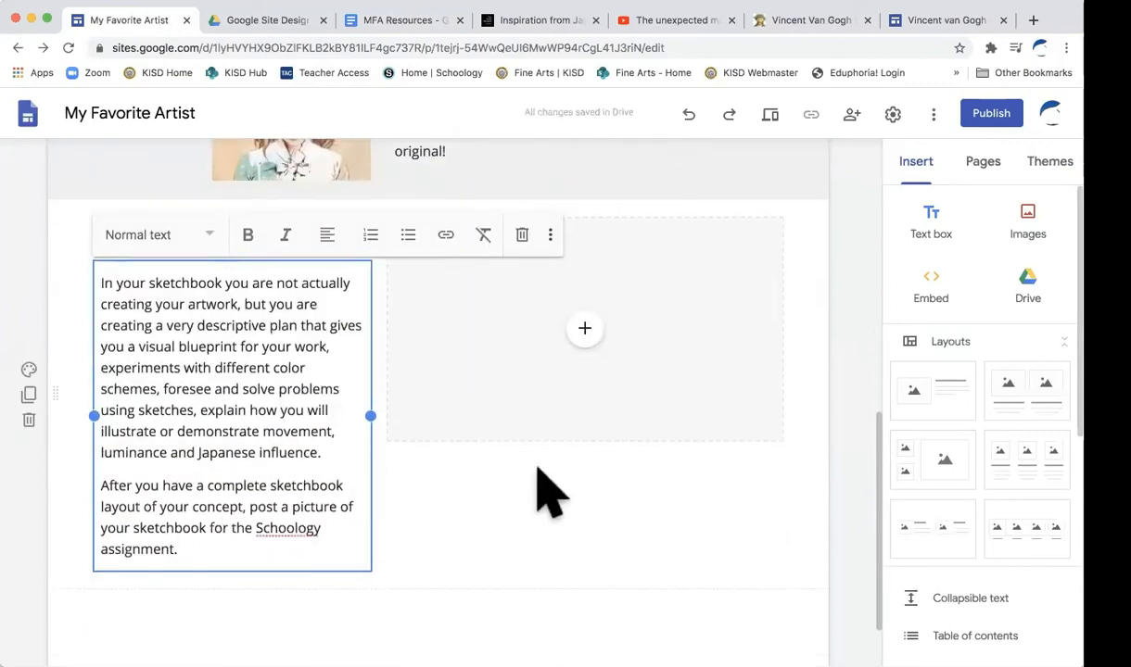
left_click(547, 491)
Check the reference page's sketchbook heading, and enter "creating the concept in you sketchbook" in the upper text box as a centered Heading.
left_click(942, 20)
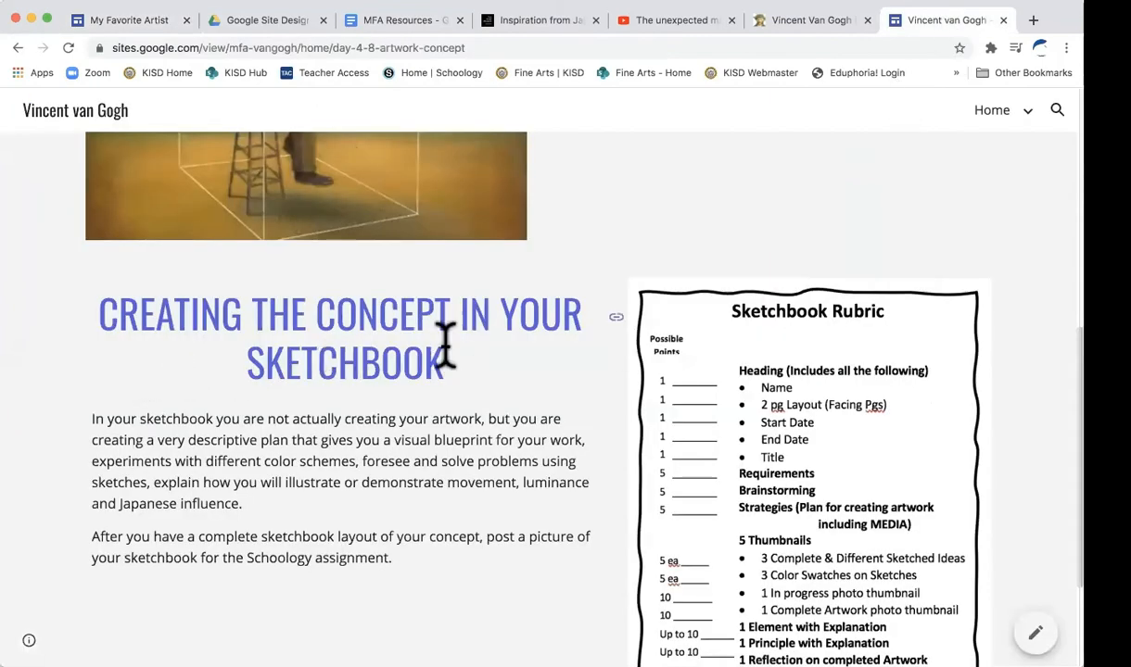
left_click(122, 23)
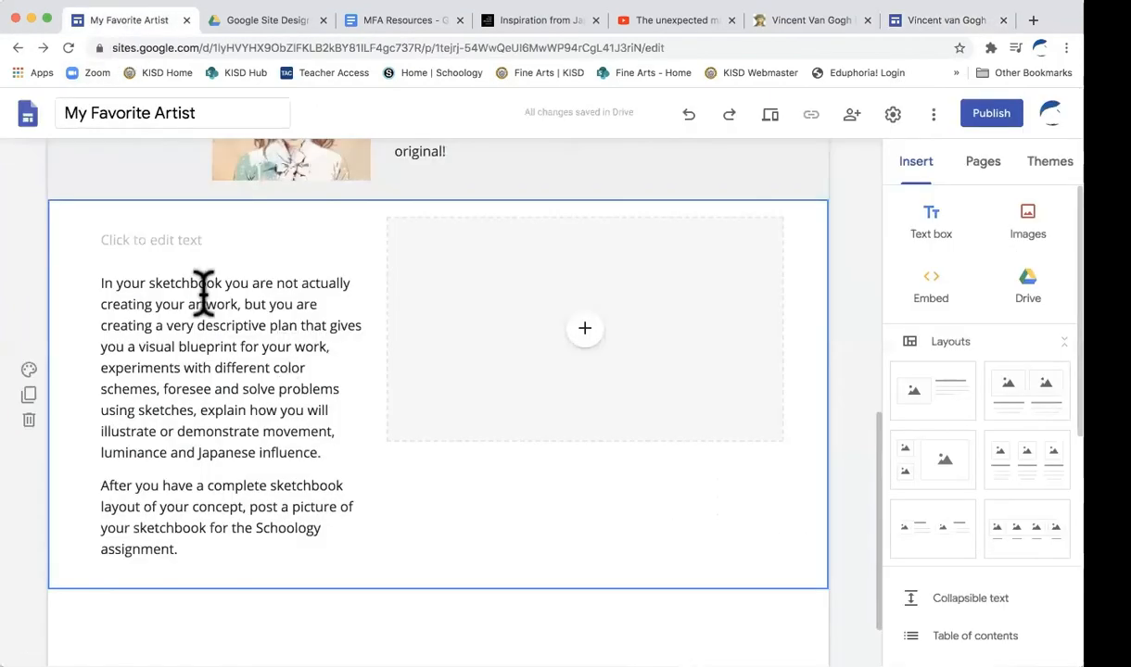
left_click(187, 243)
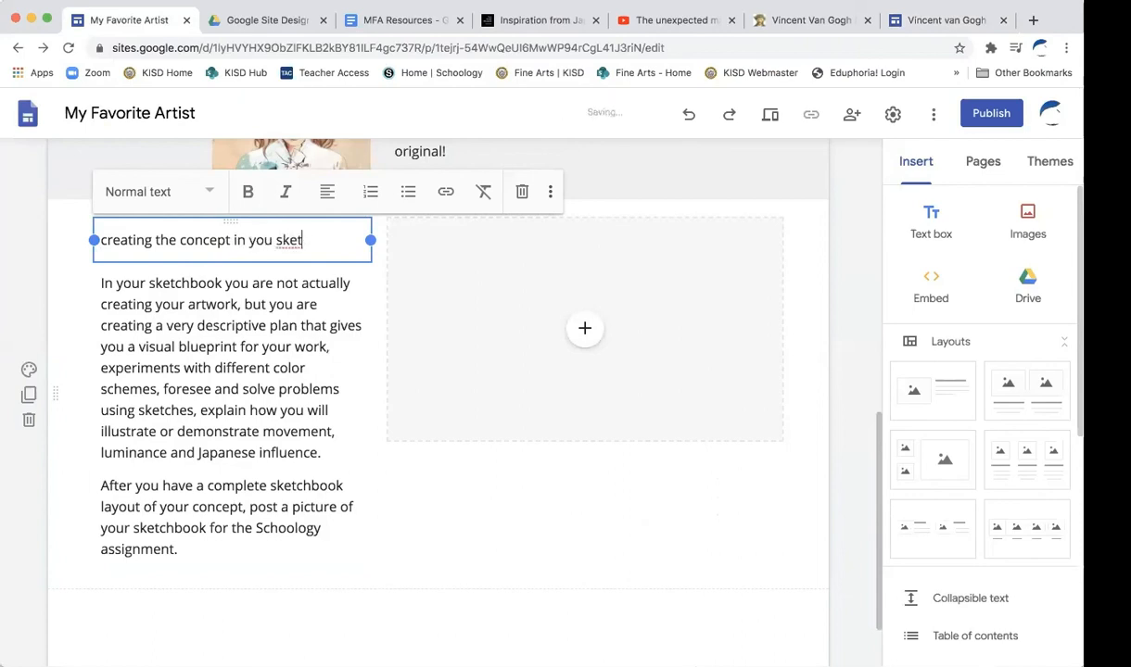
left_click(207, 188)
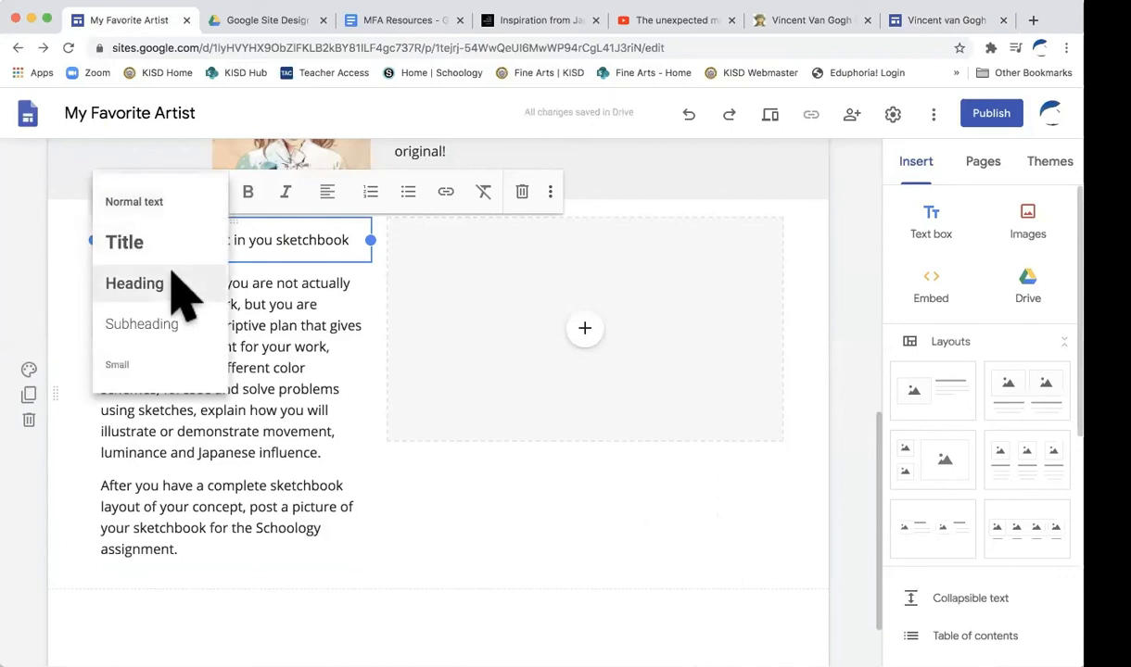
left_click(172, 278)
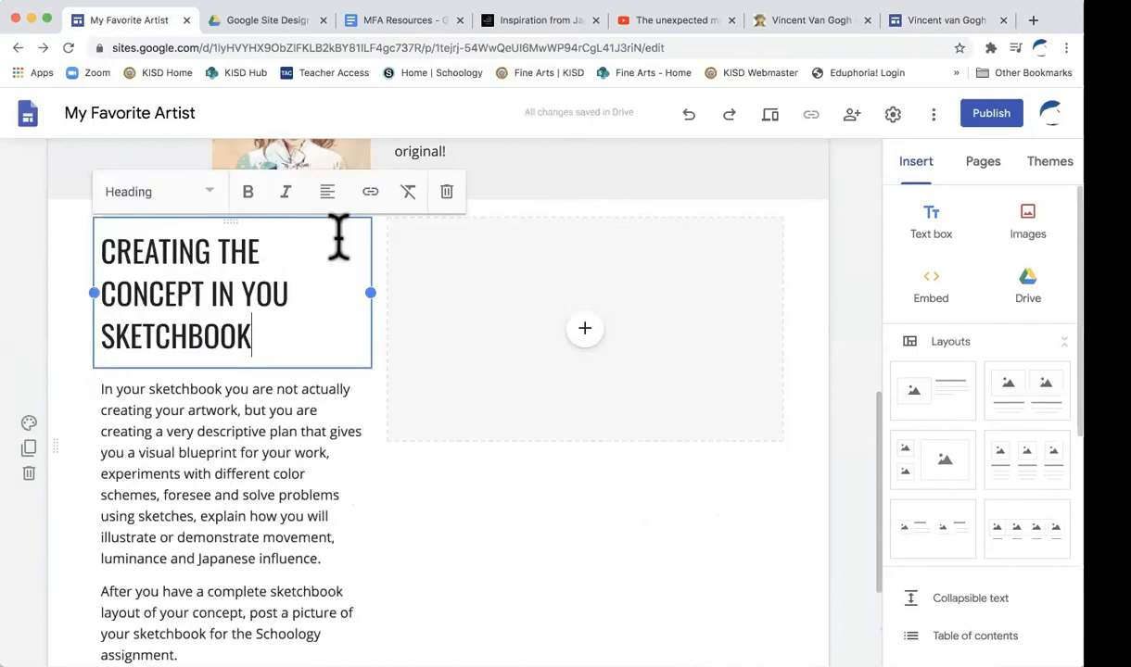
left_click(329, 191)
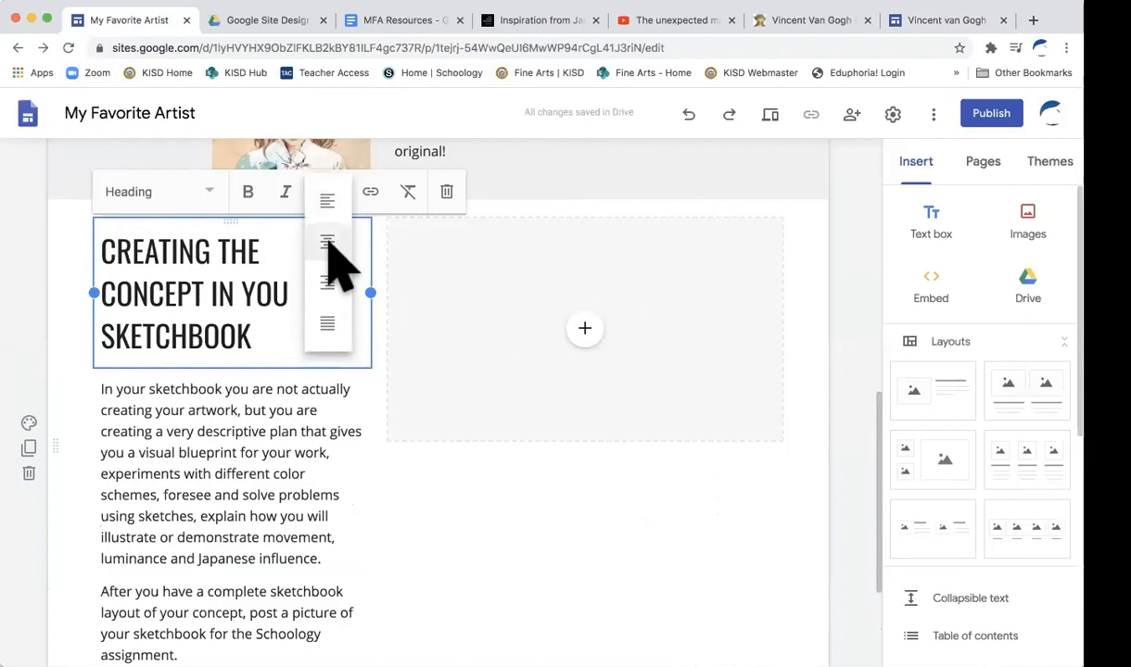
left_click(327, 243)
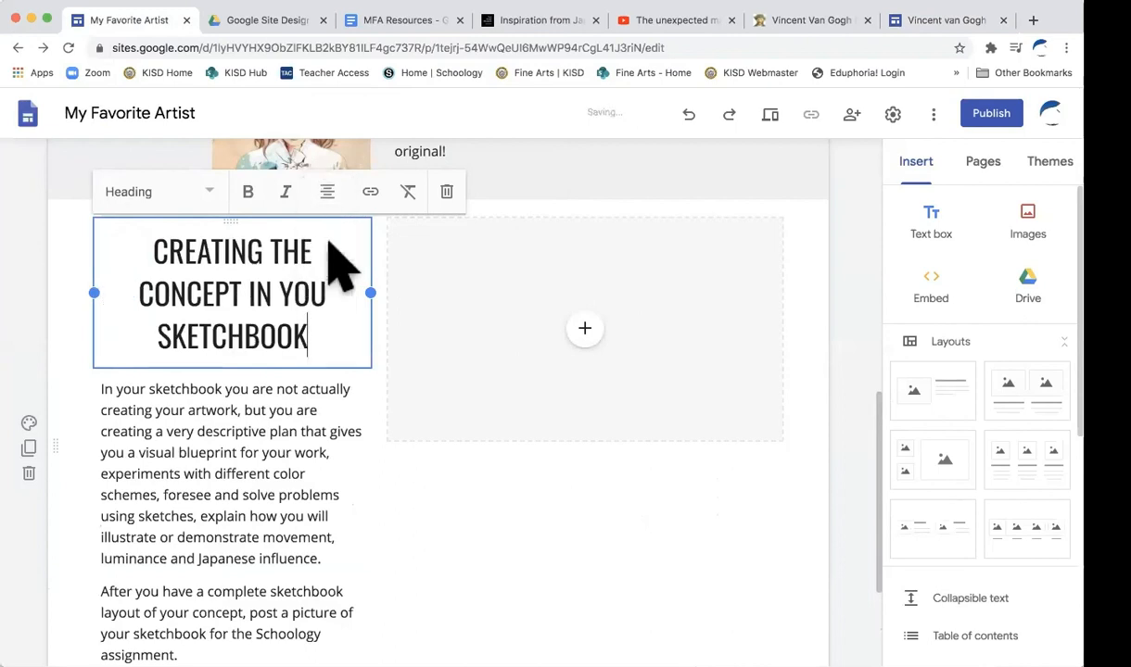
Set the sketchbook section's background to Emphasis 1.
left_click(28, 424)
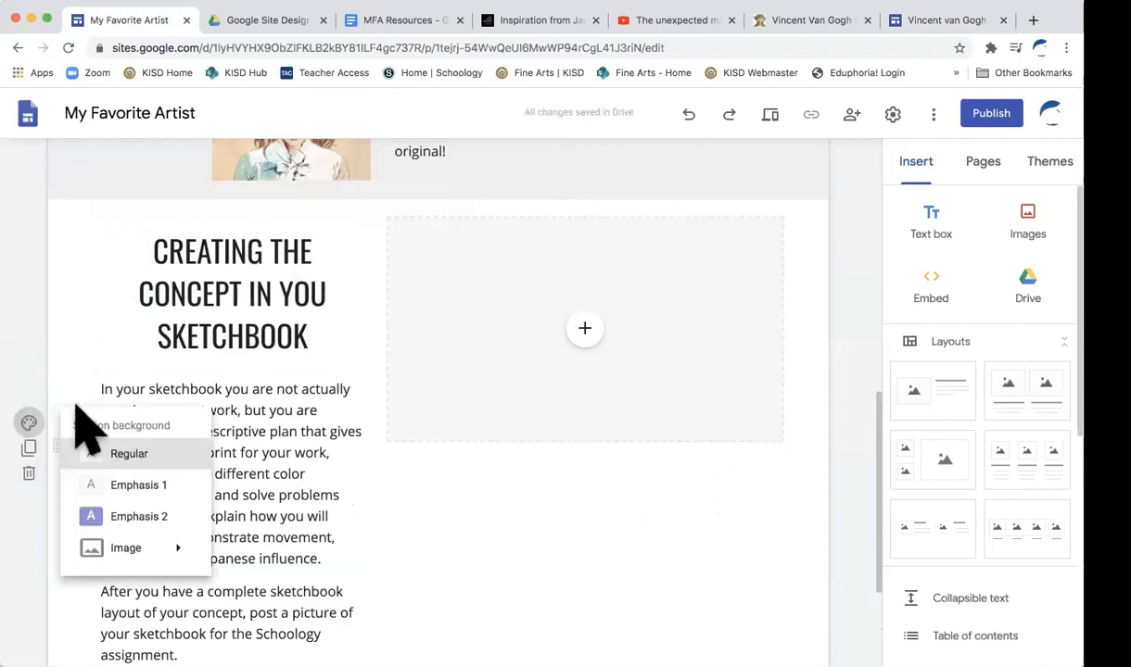
left_click(141, 485)
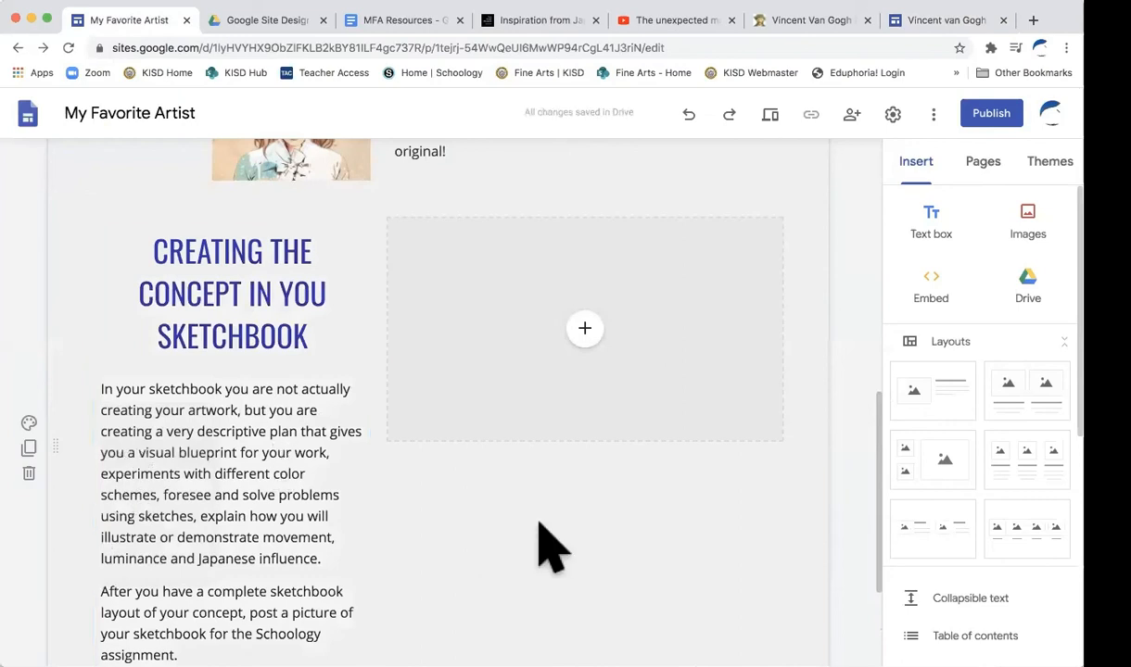
scroll(539, 523, "down", 2)
scroll(539, 523, "up", 2)
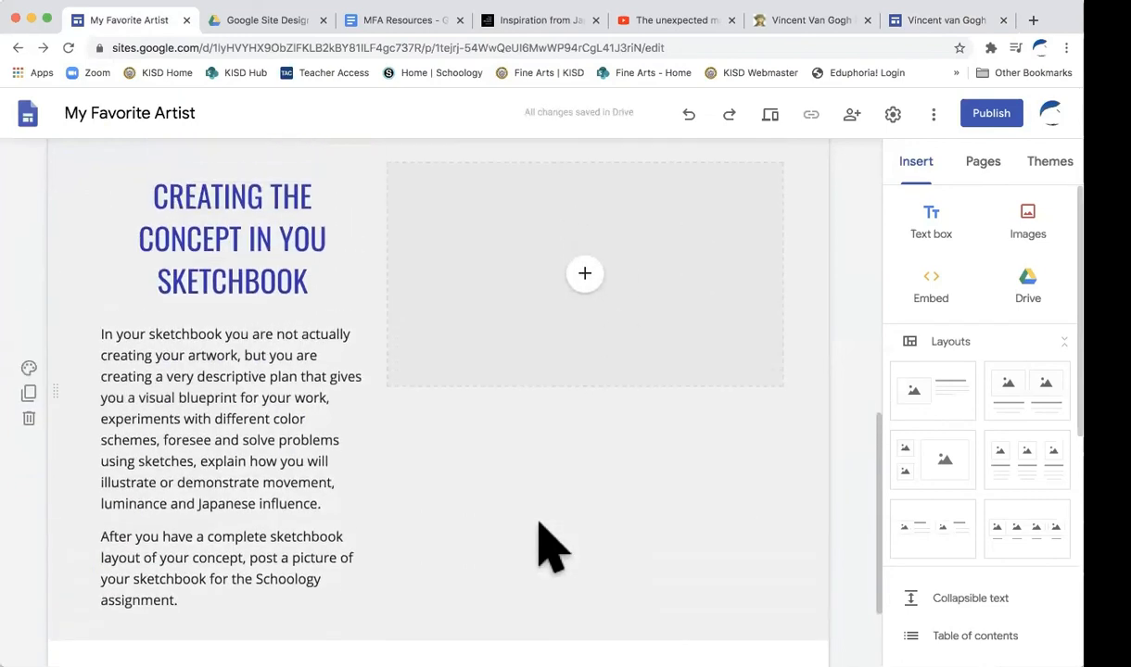
Fill the placeholder with the Sketchbook Rubric image from the recent Google Drive files and uncrop it to show the whole rubric.
left_click(585, 277)
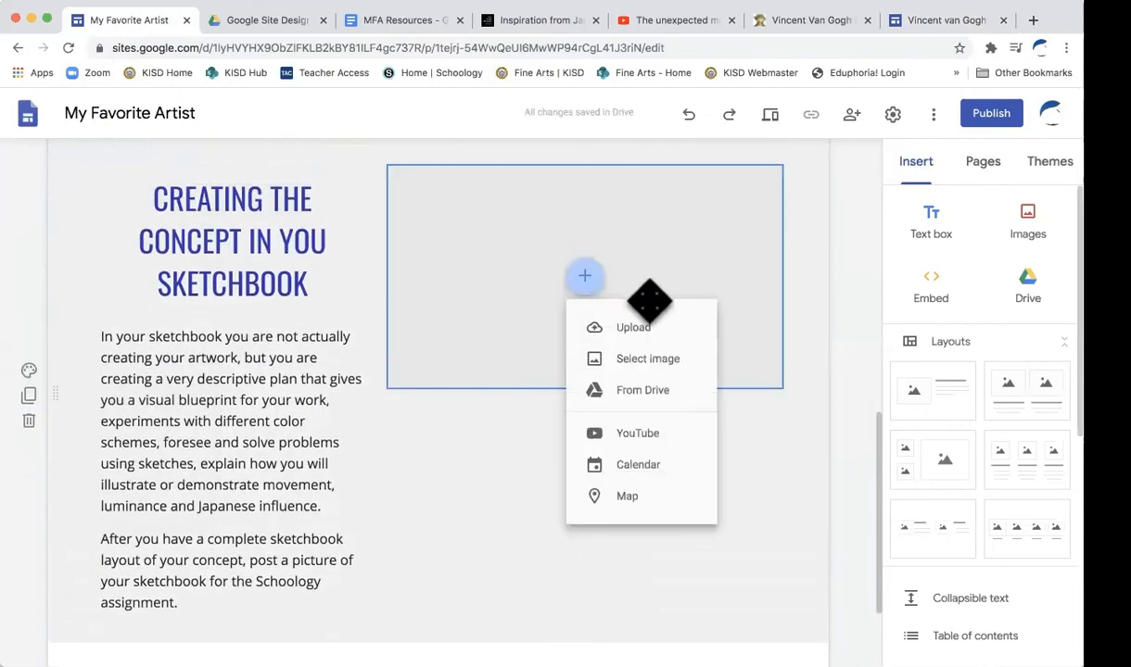
left_click(658, 390)
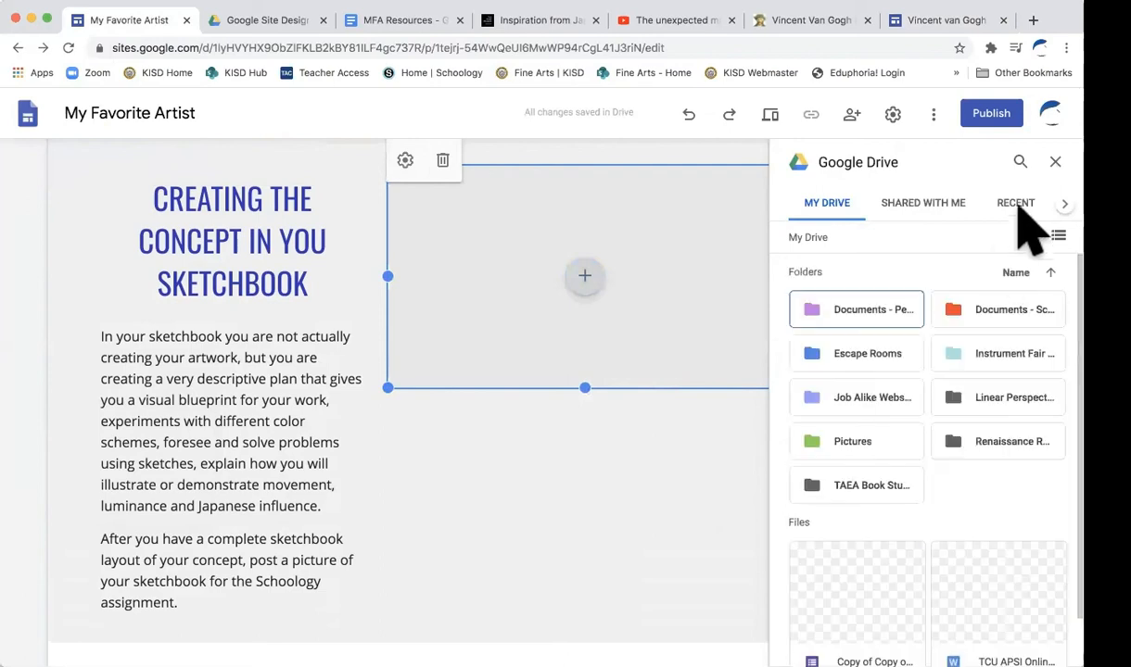
left_click(1015, 206)
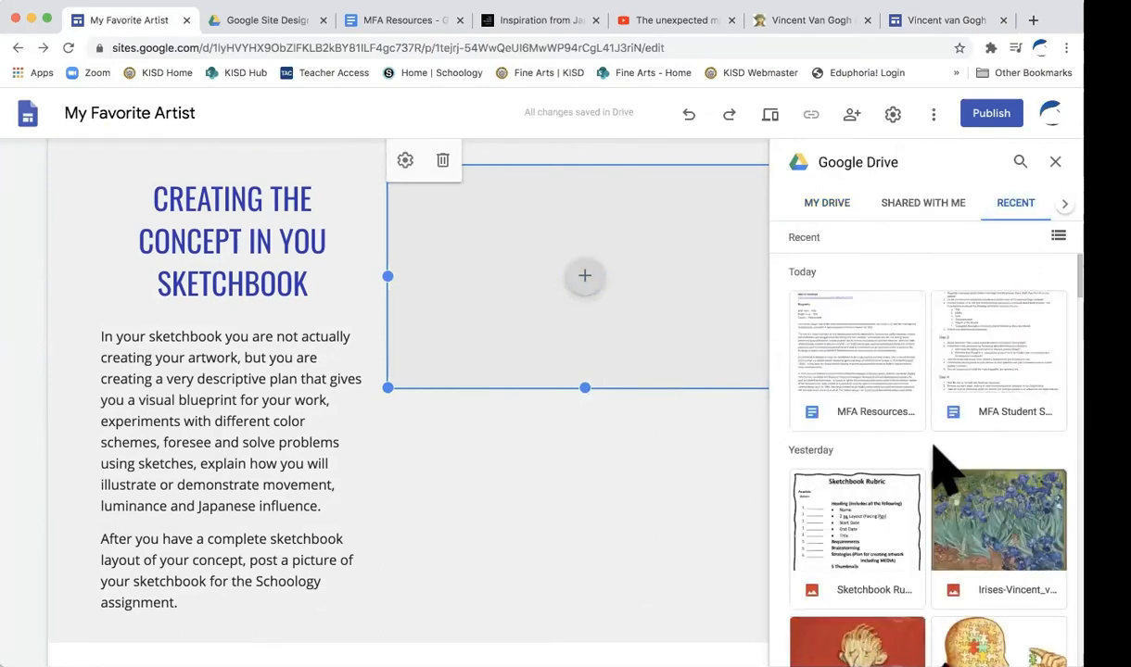
scroll(954, 454, "down", 3)
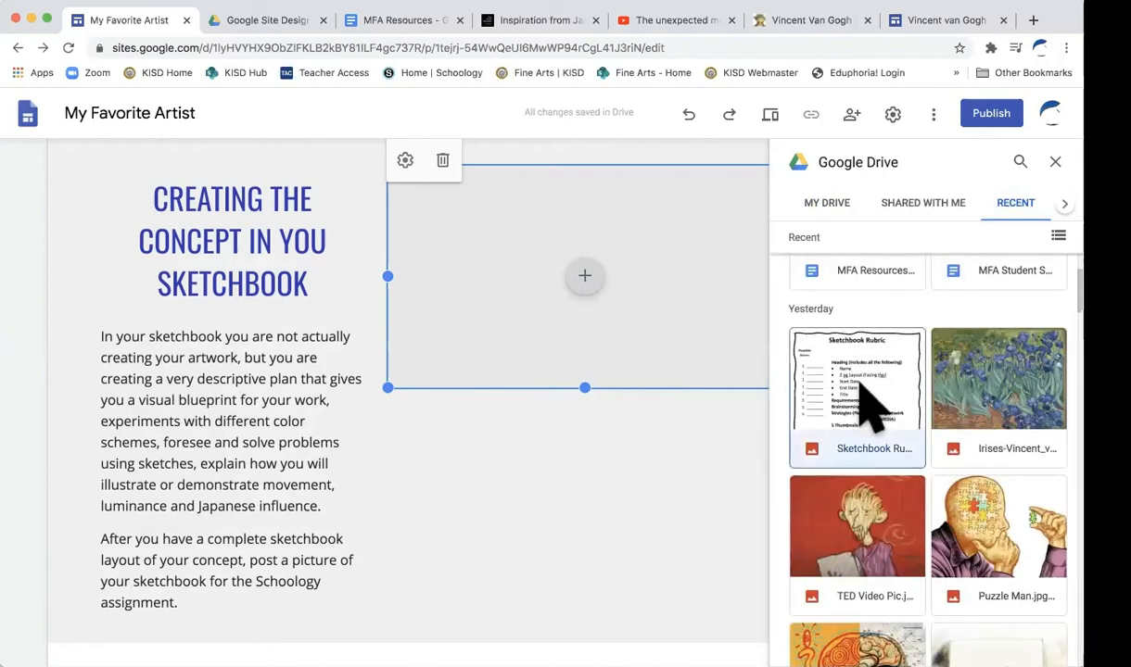
left_click(855, 380)
left_click(1043, 647)
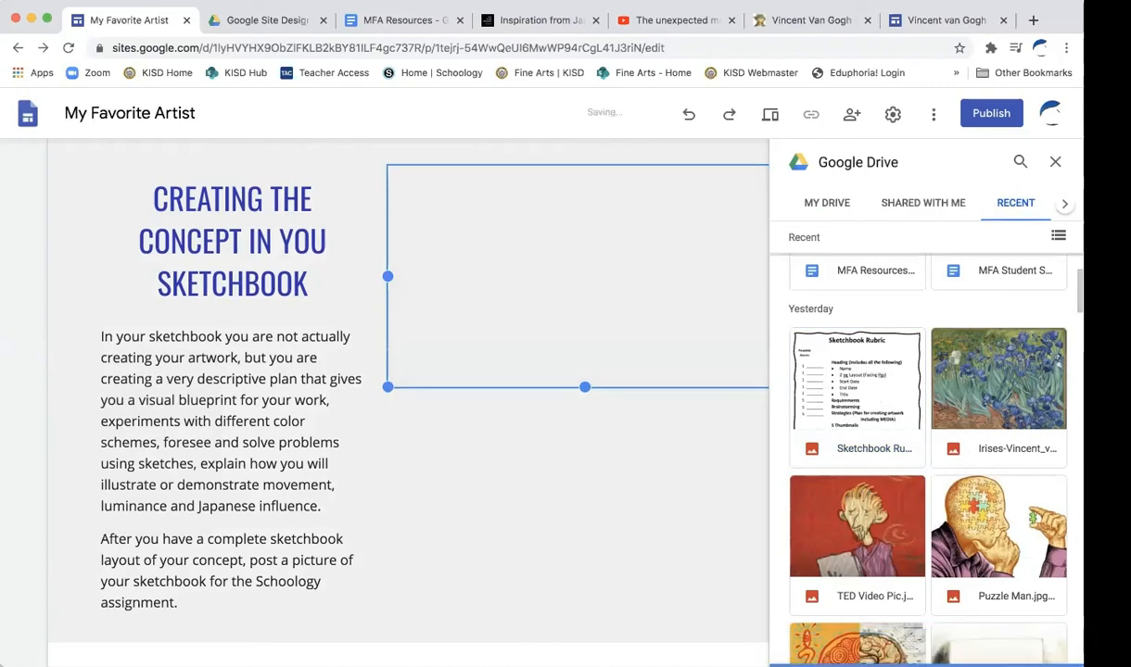
left_click(442, 160)
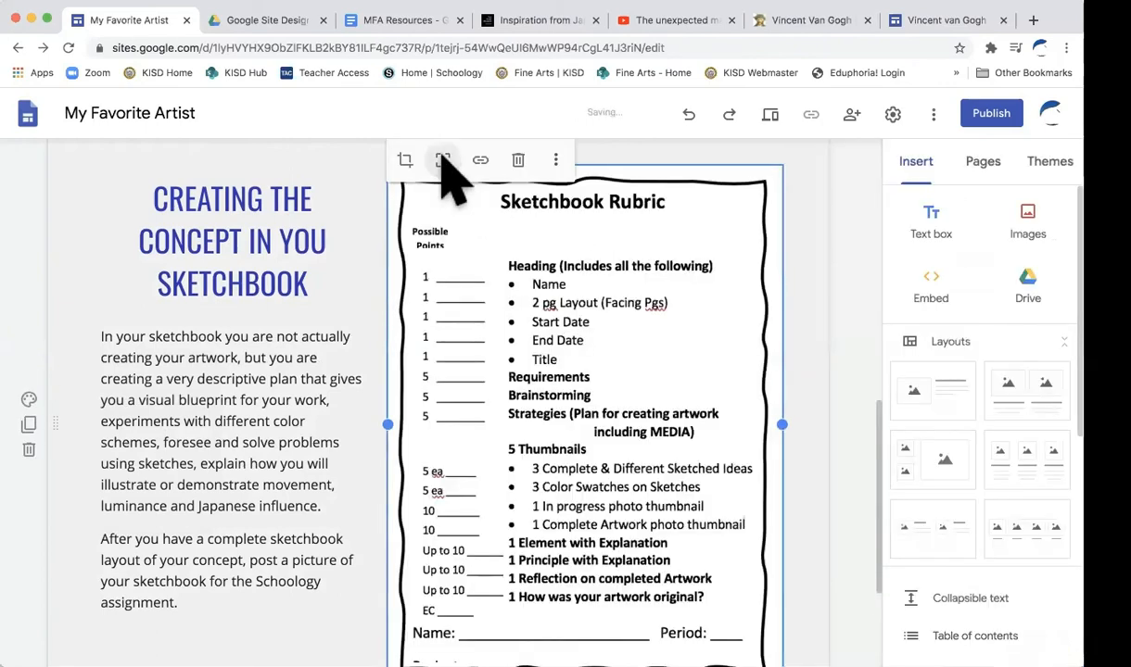
Shrink the Sketchbook Rubric image and place it along the right side of the section, leaving more room for the text.
scroll(802, 476, "down", 3)
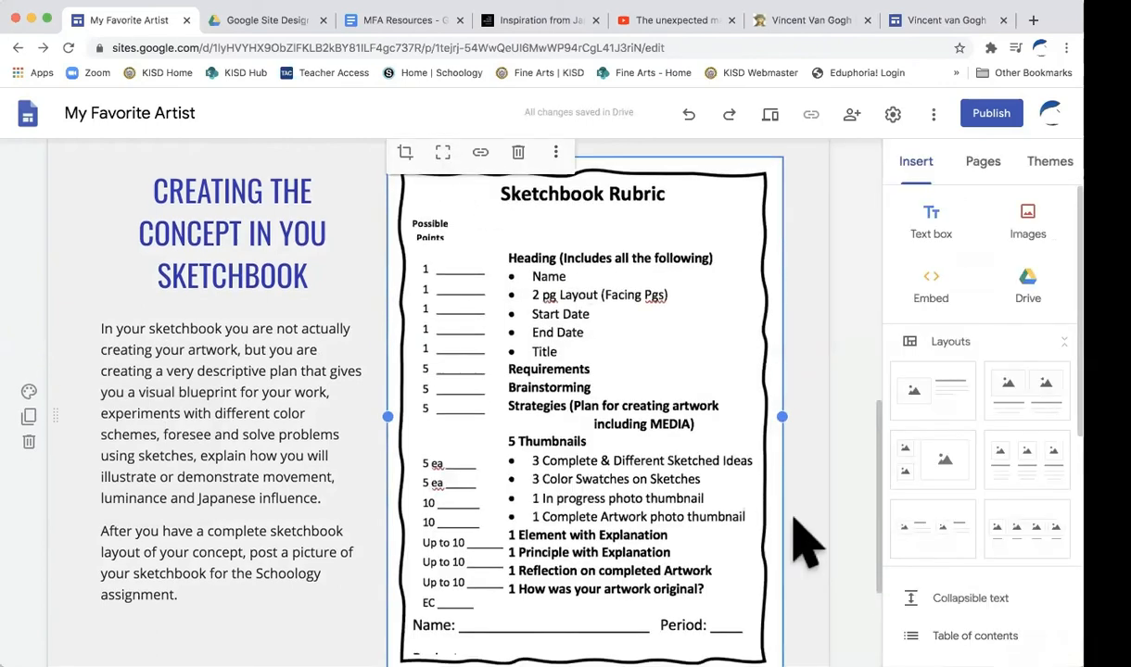
scroll(802, 542, "up", 3)
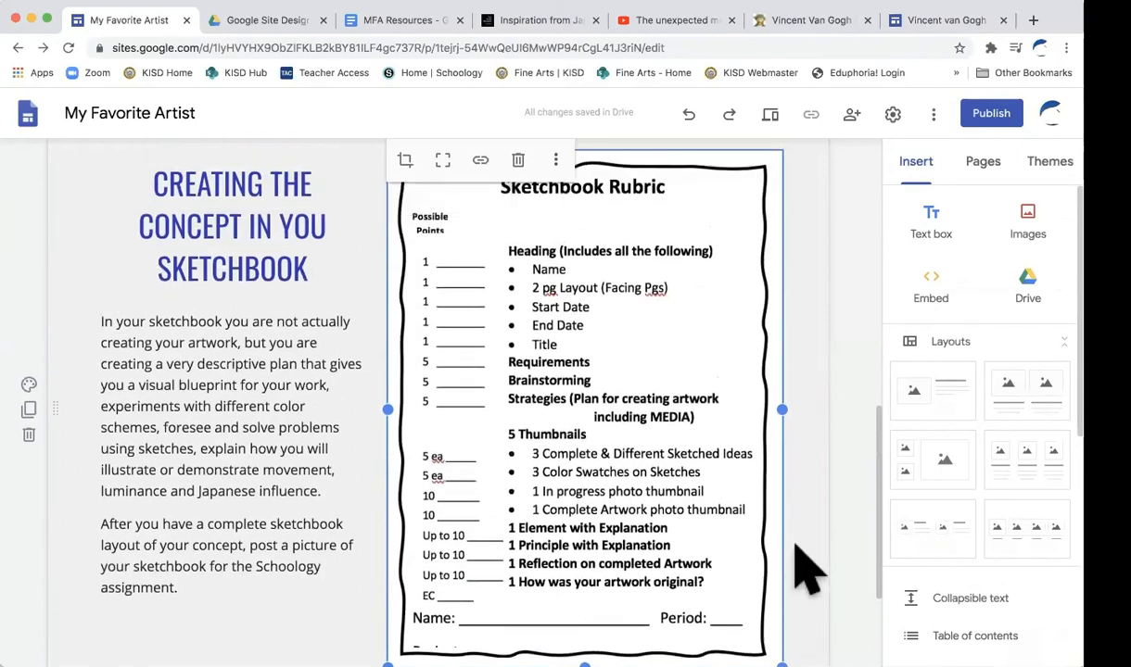
scroll(806, 569, "down", 1)
left_click_drag(781, 616, 706, 537)
left_click_drag(581, 299, 444, 292)
Widen the stacked heading and paragraph text boxes so they reach almost to the rubric image.
left_click(353, 297)
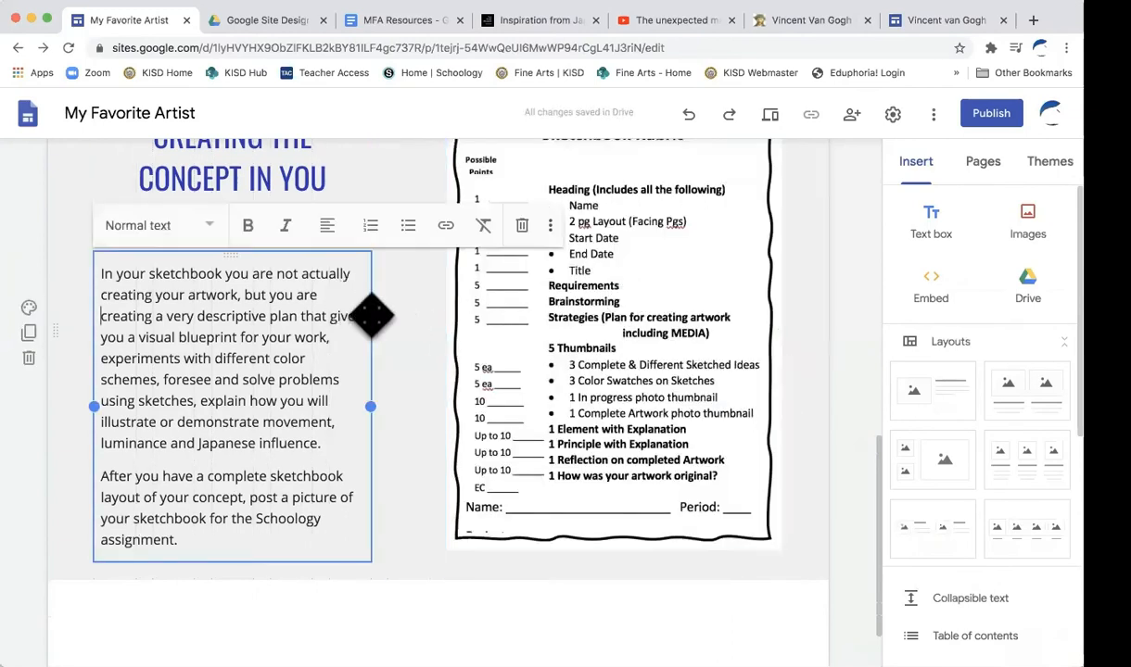
left_click_drag(372, 404, 429, 399)
scroll(374, 320, "up", 3)
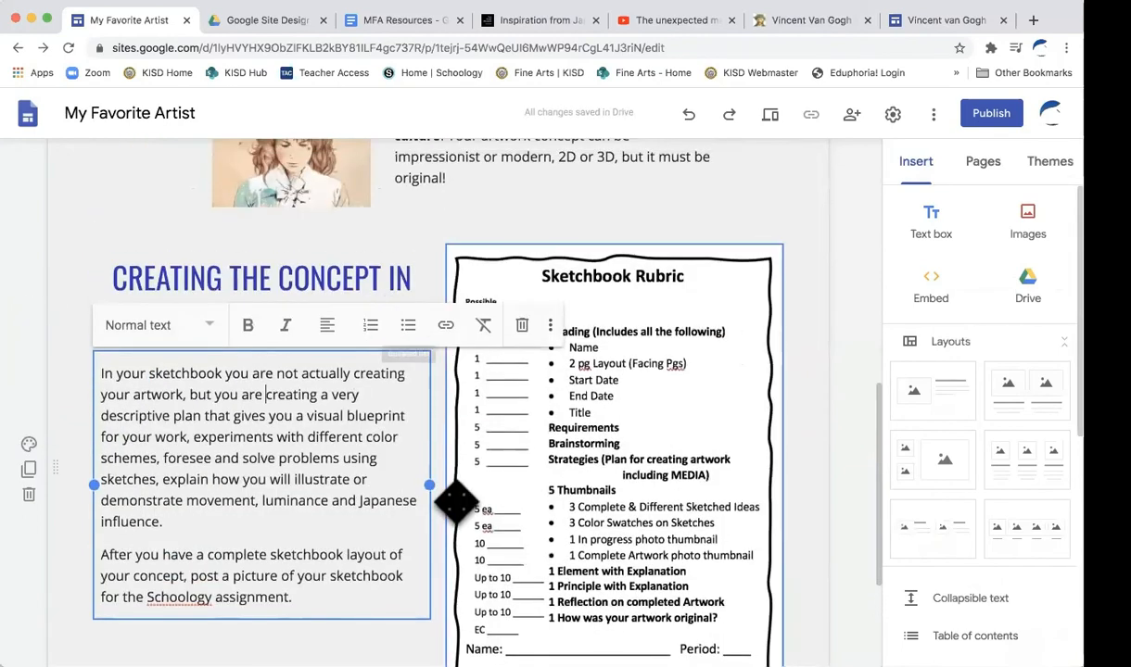
Review the layout of the sketchbook heading, paragraphs and rubric image together with the Requirements section above.
left_click(436, 371)
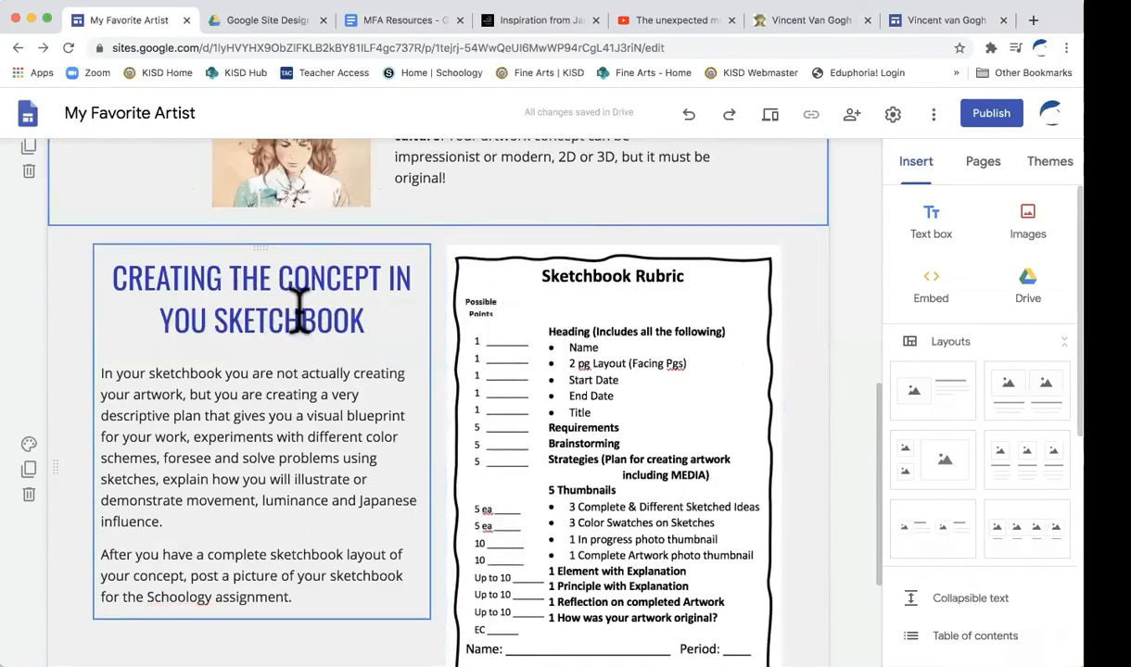
left_click(288, 458)
left_click(295, 278)
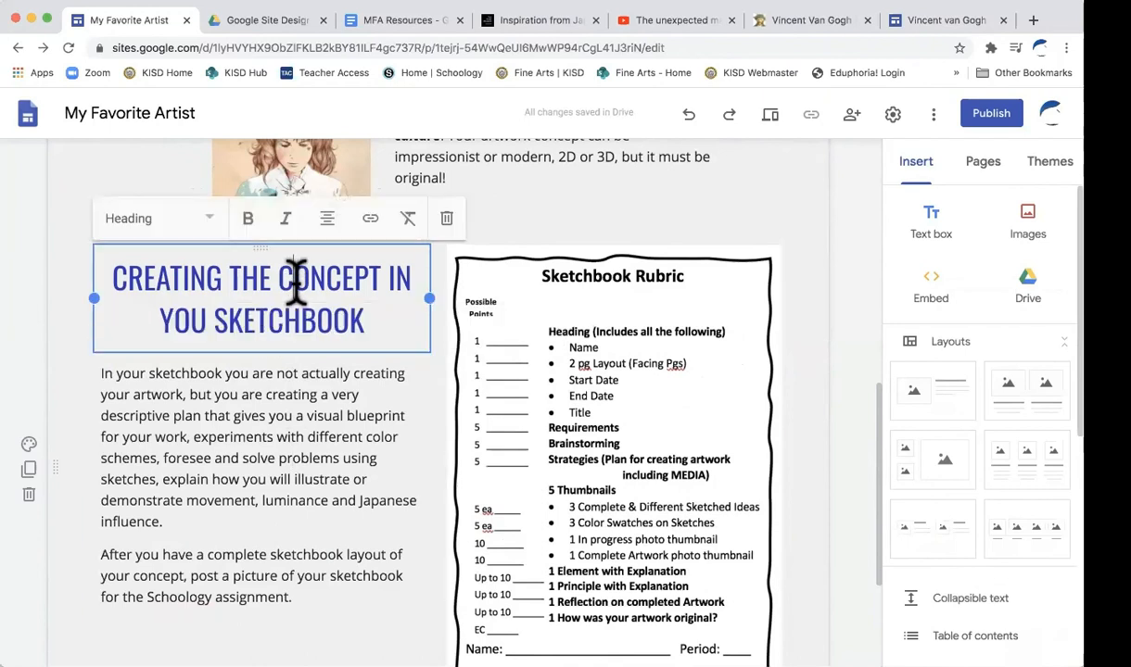
left_click(285, 405)
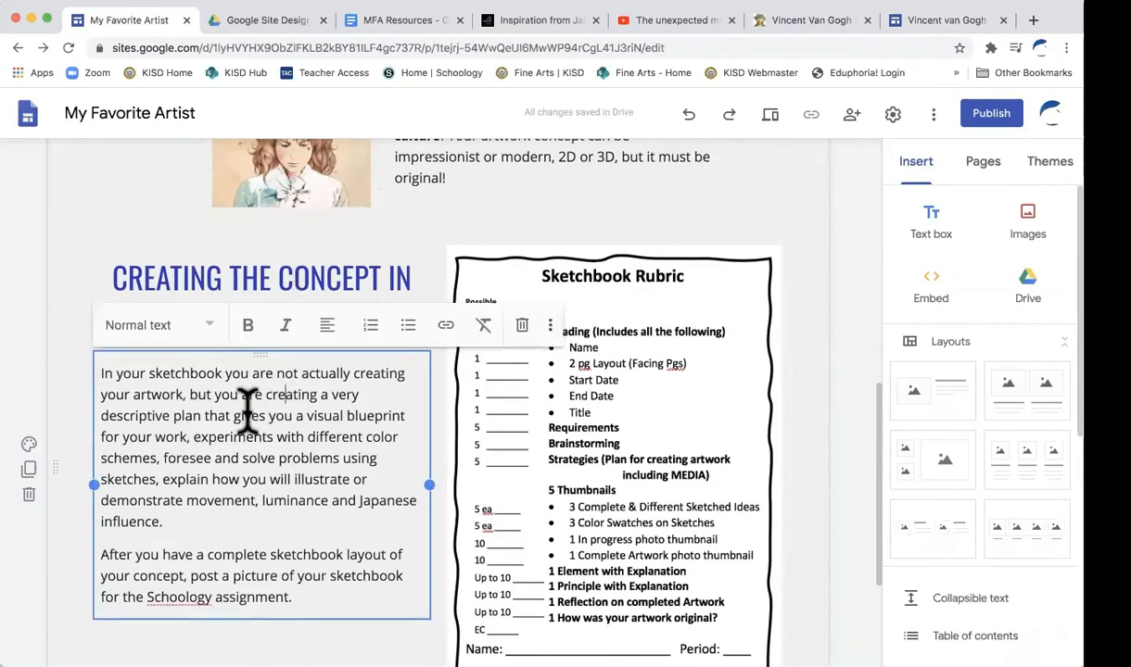
left_click(821, 500)
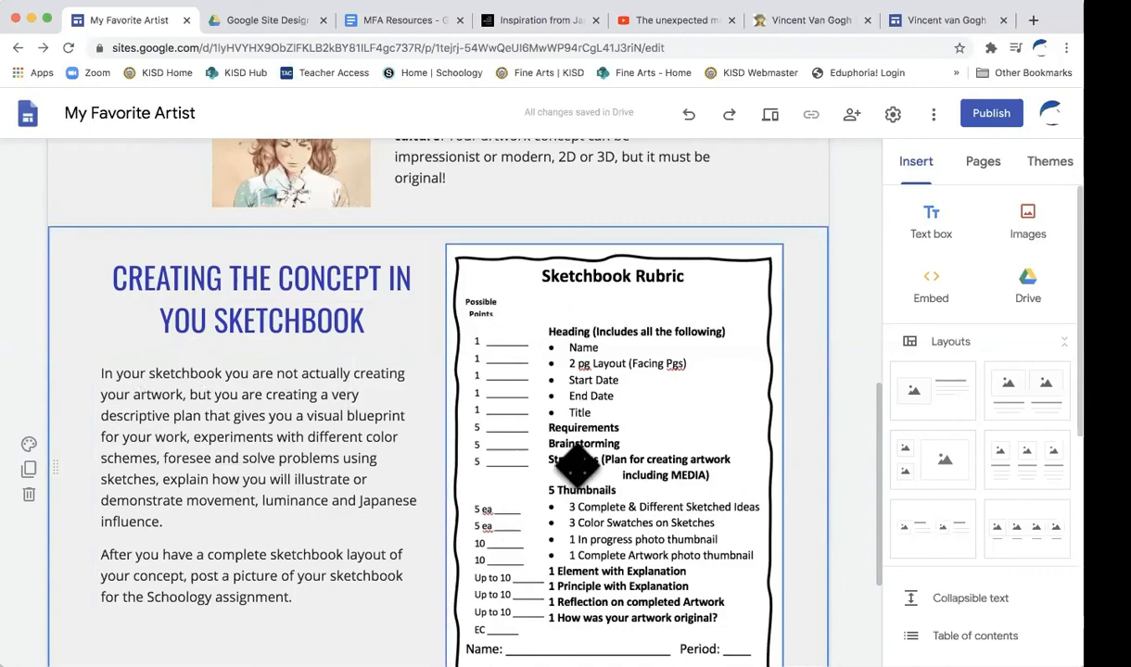
scroll(577, 466, "down", 2)
scroll(426, 232, "up", 5)
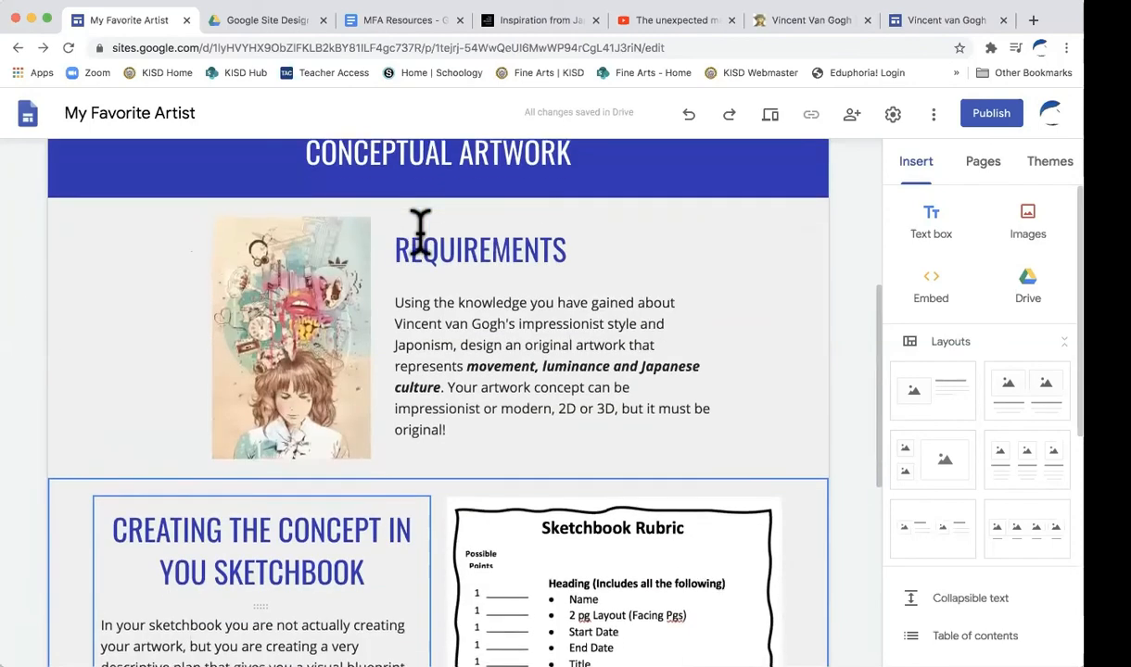
scroll(420, 230, "down", 5)
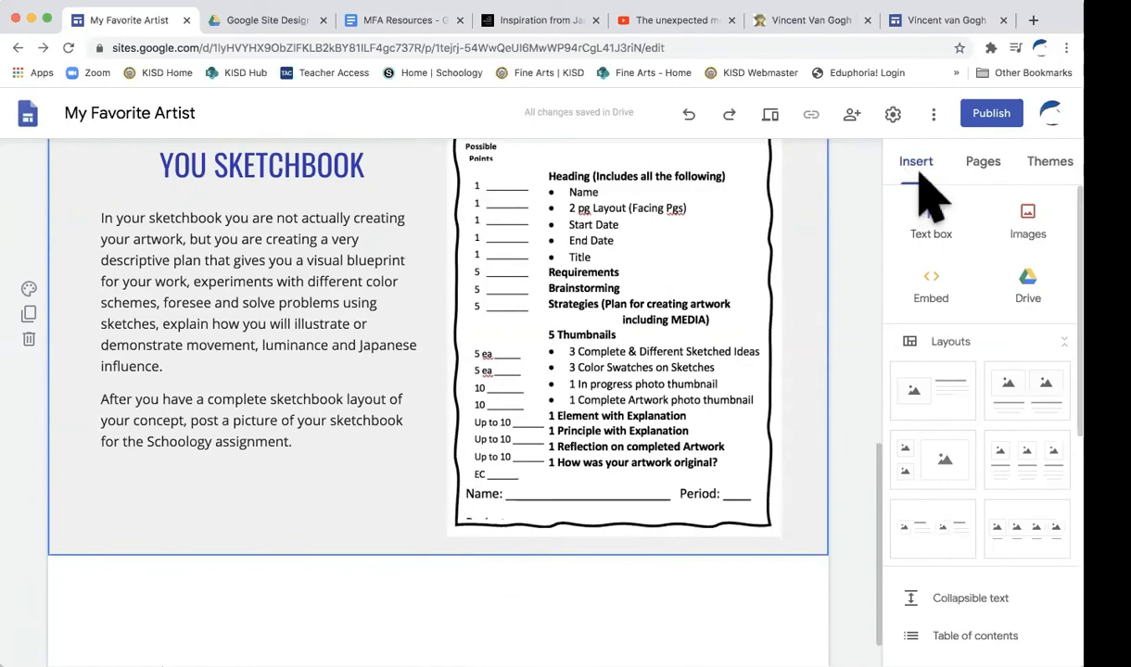
Insert a button named Home below the sketchbook section and link it to the site's Home page.
scroll(955, 519, "down", 2)
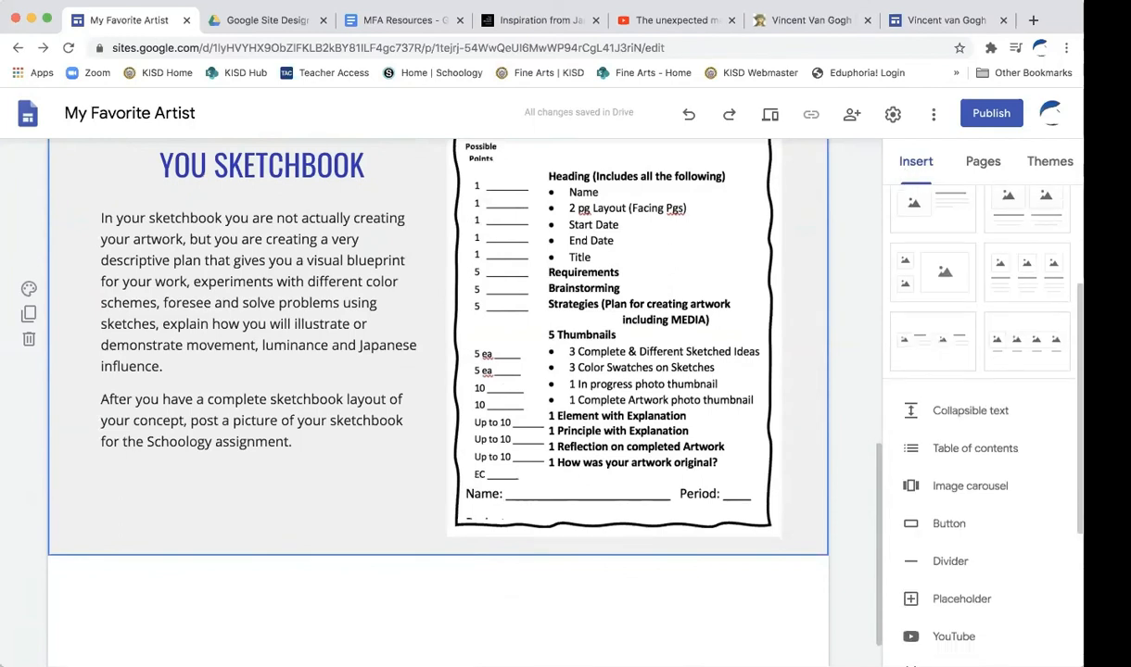
left_click(947, 524)
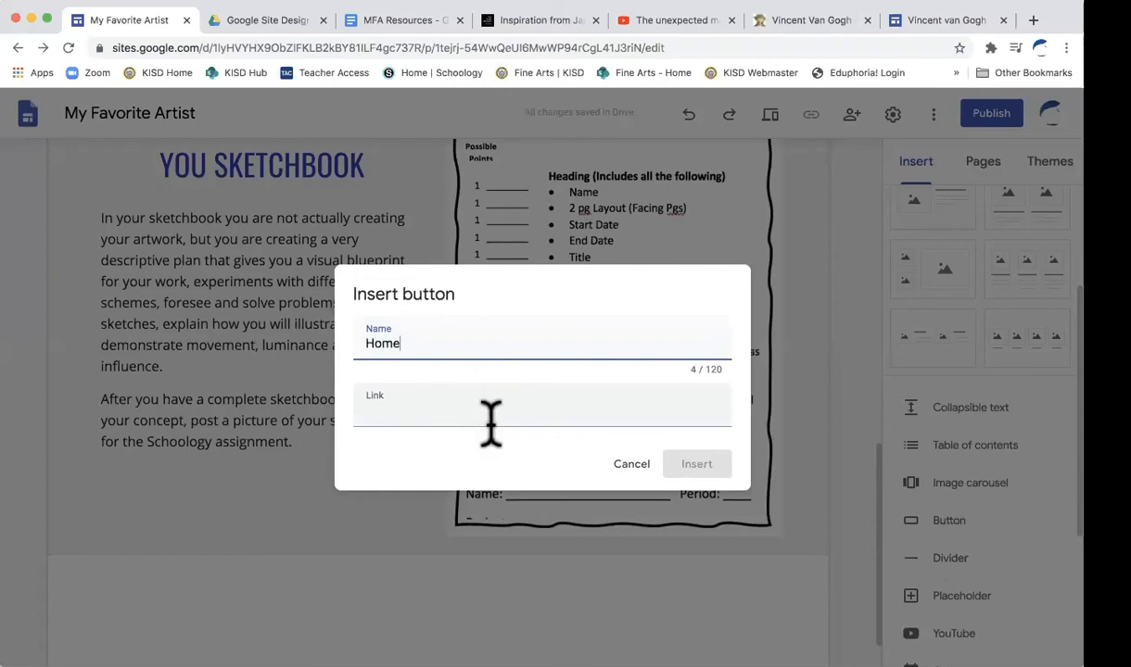
left_click(458, 407)
left_click(448, 466)
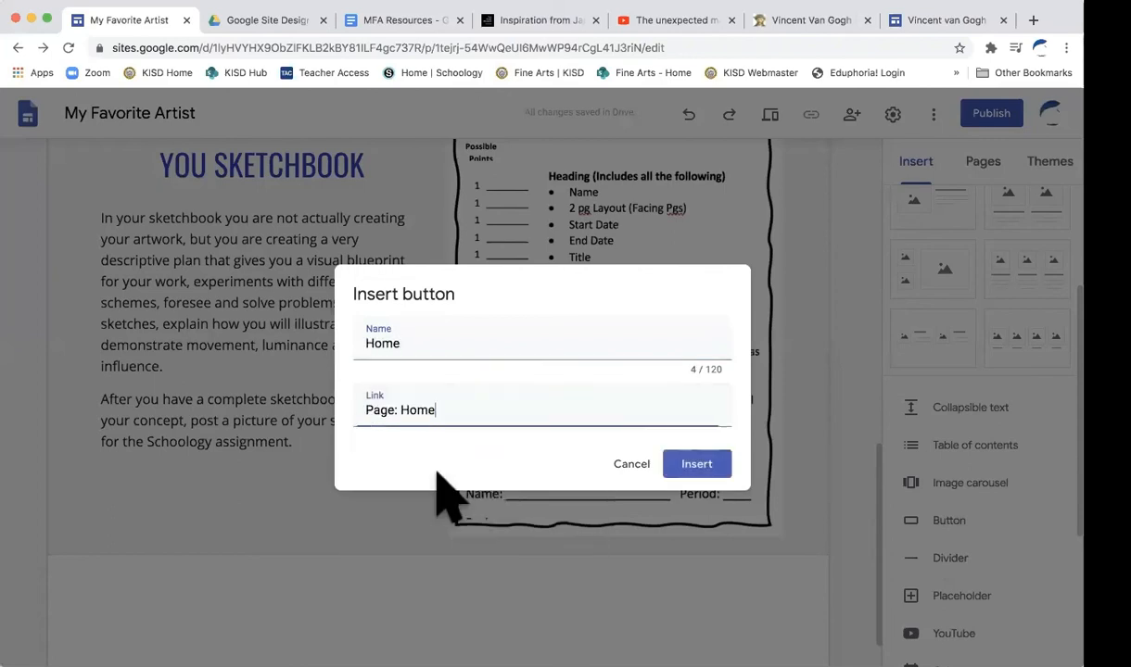
left_click(691, 466)
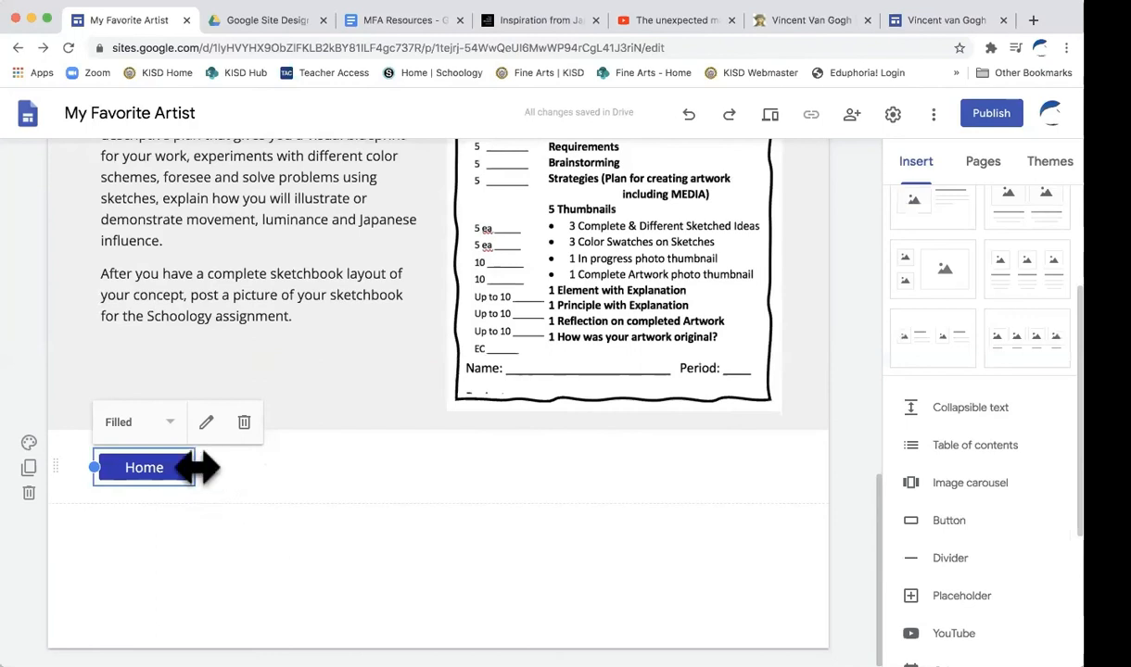
Widen and center the Home button in its section, and set the section background to Emphasis 2.
left_click_drag(196, 468, 463, 465)
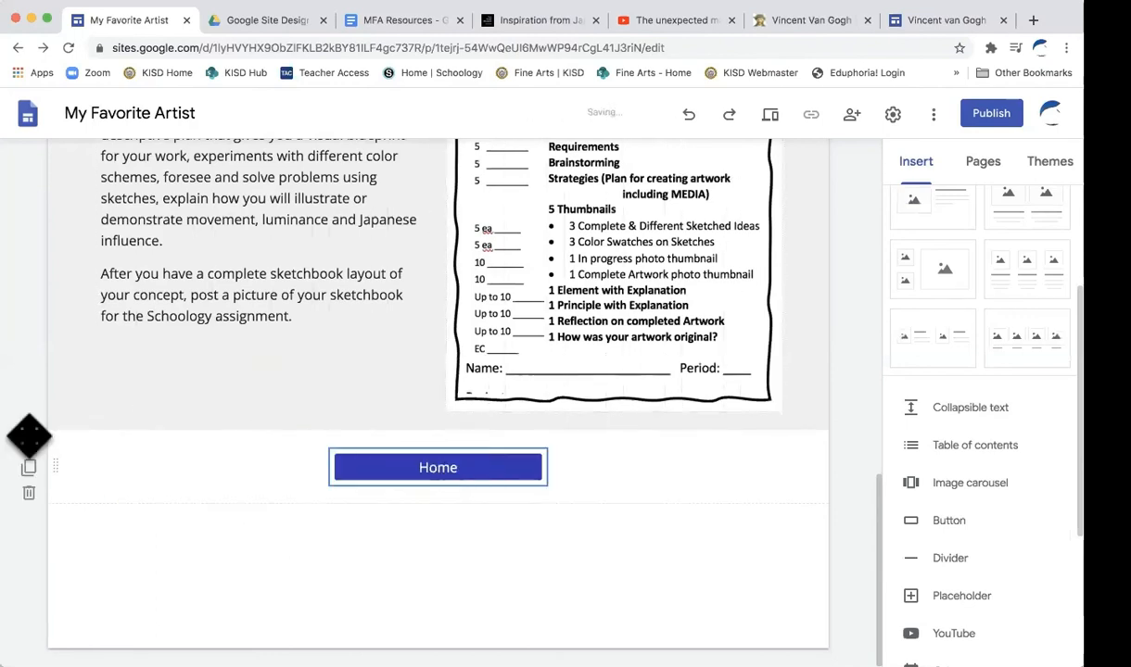
left_click(30, 444)
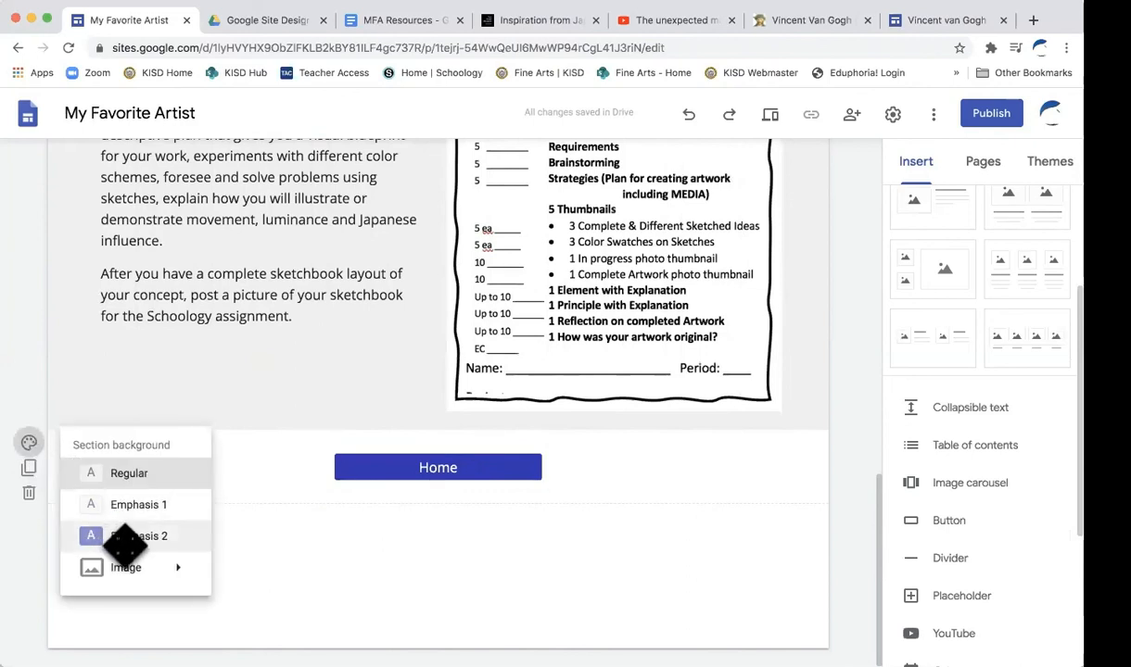
left_click(126, 537)
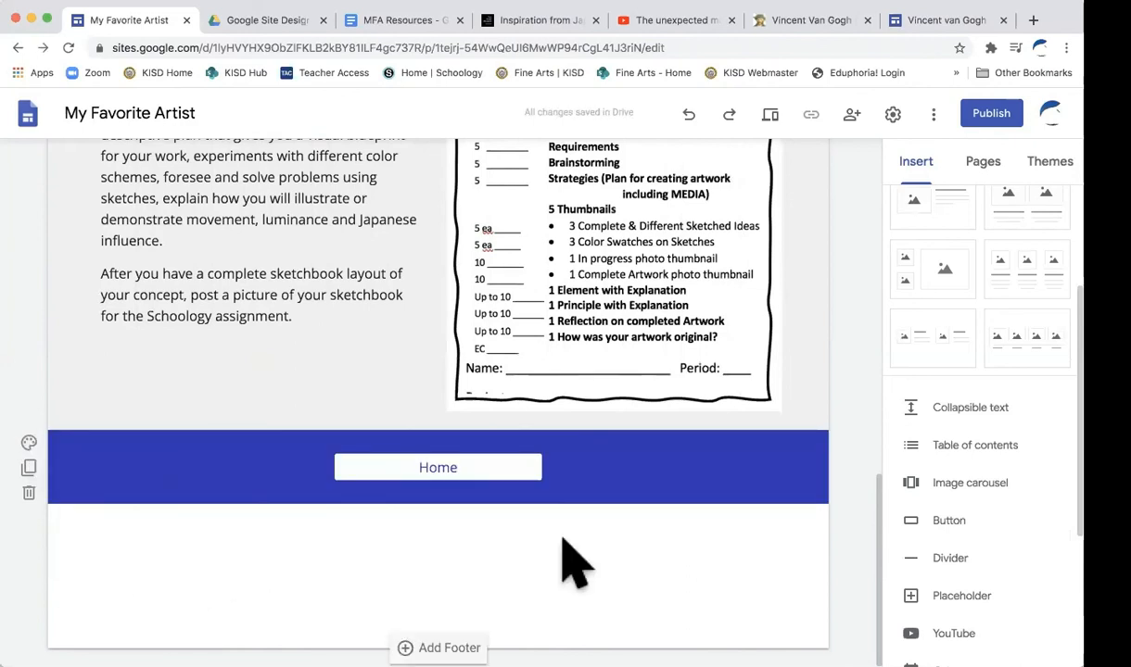
Review the Days 4-8: Artwork Concept page from its header and navigation down to the Home button section.
scroll(373, 459, "up", 10)
scroll(373, 458, "down", 10)
scroll(371, 456, "up", 9)
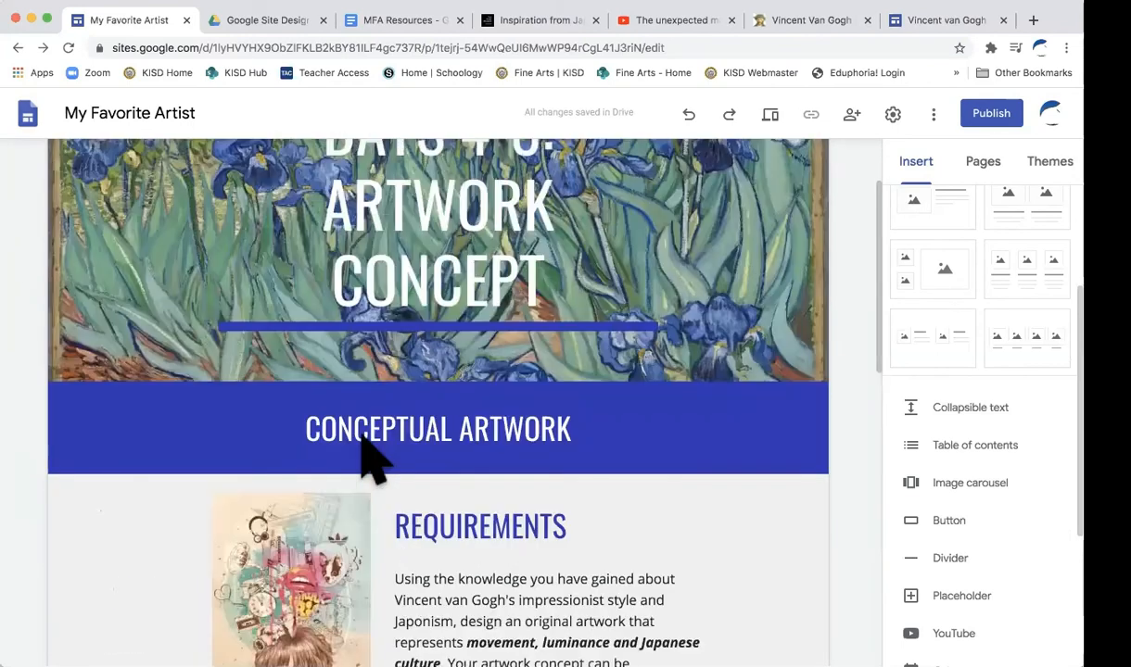
scroll(373, 458, "up", 2)
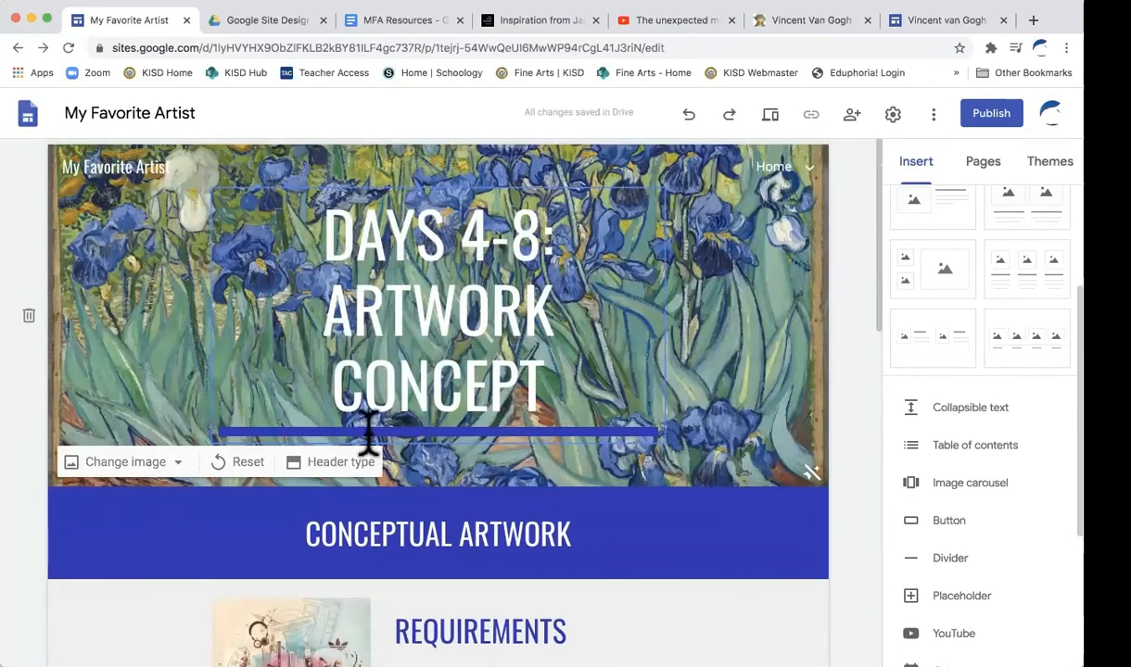
scroll(572, 401, "down", 10)
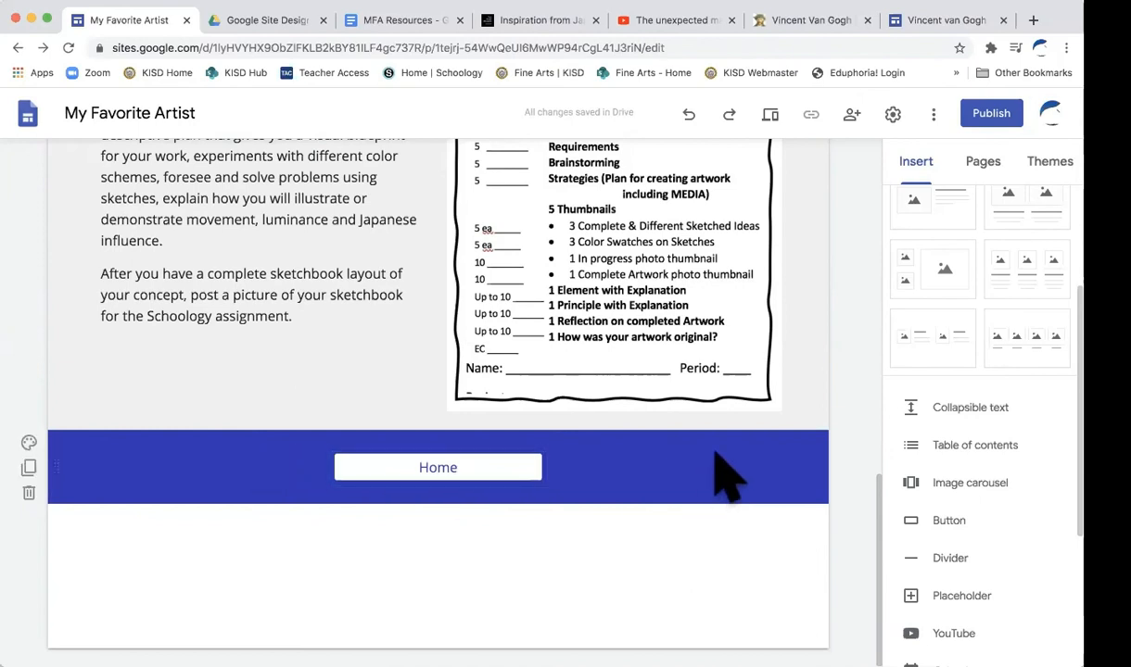
scroll(719, 468, "up", 15)
mouse_move(781, 179)
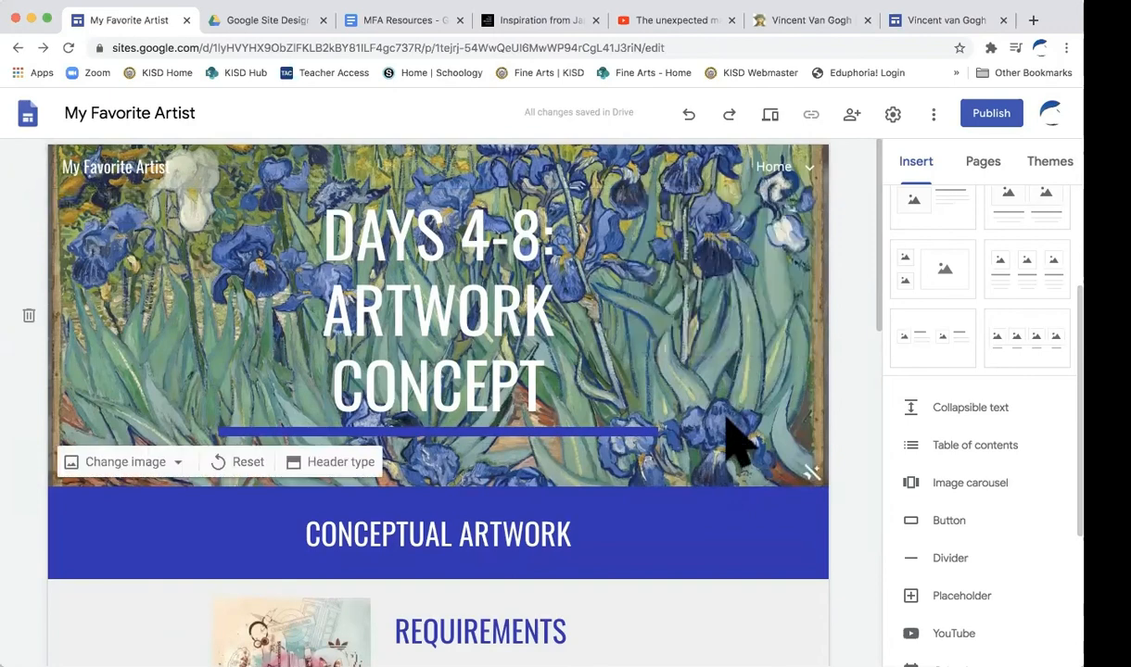
scroll(732, 440, "down", 5)
scroll(744, 442, "up", 5)
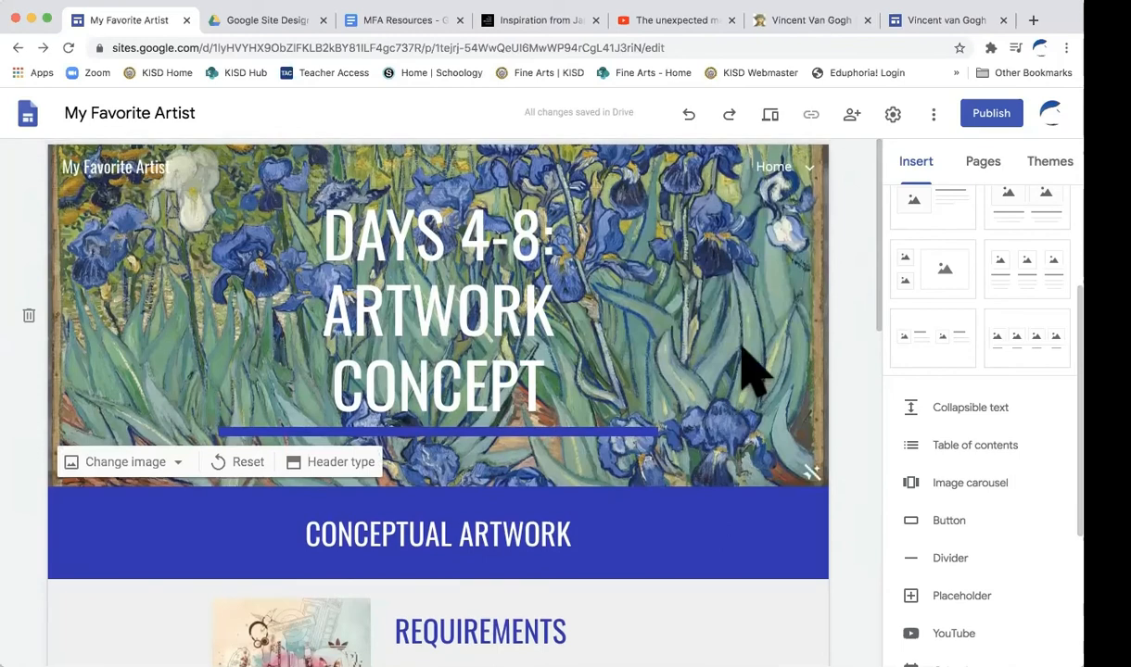
Go to the Home page and review its header navigation, syllabus and the four day images against the site's page list.
left_click(775, 169)
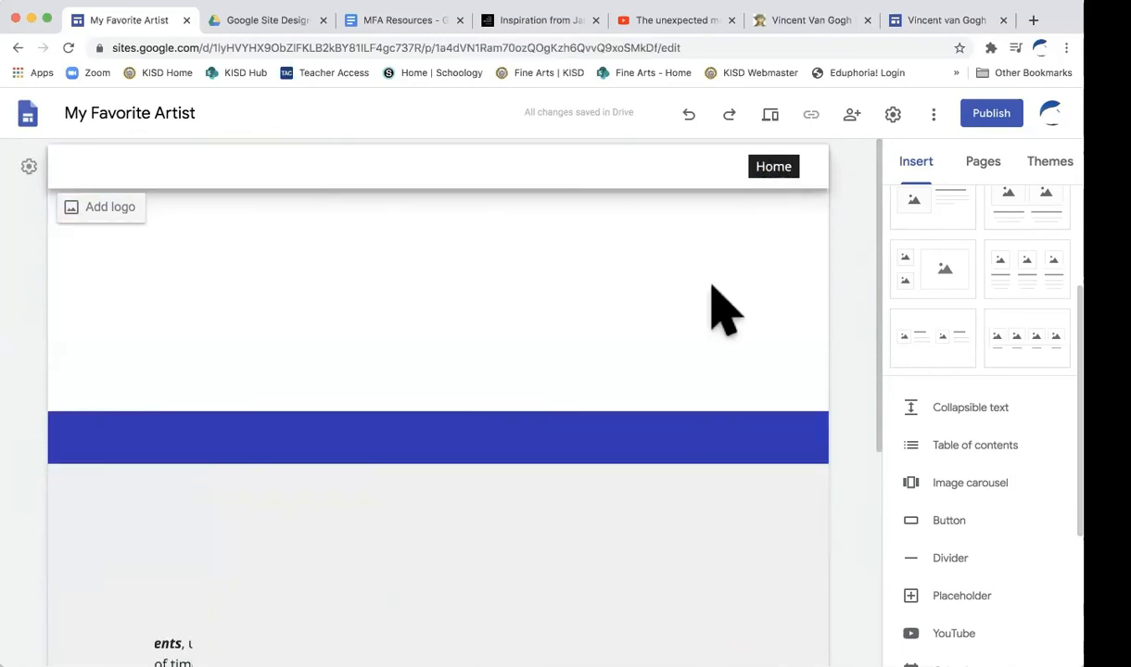
scroll(584, 547, "down", 2)
scroll(582, 531, "down", 2)
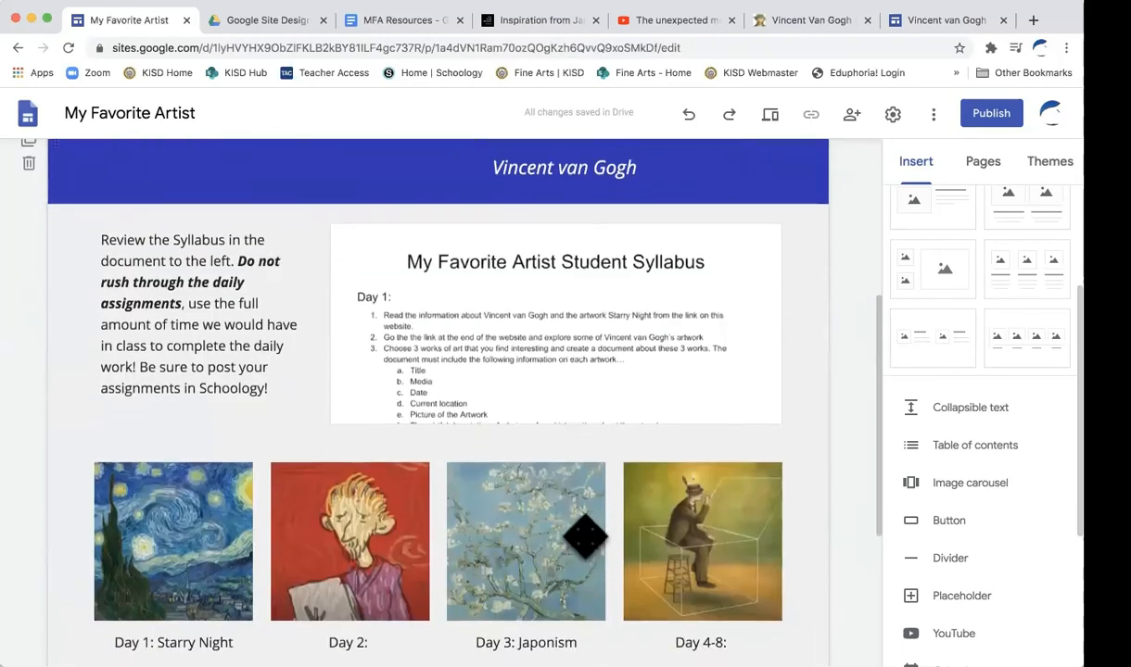
scroll(570, 366, "down", 2)
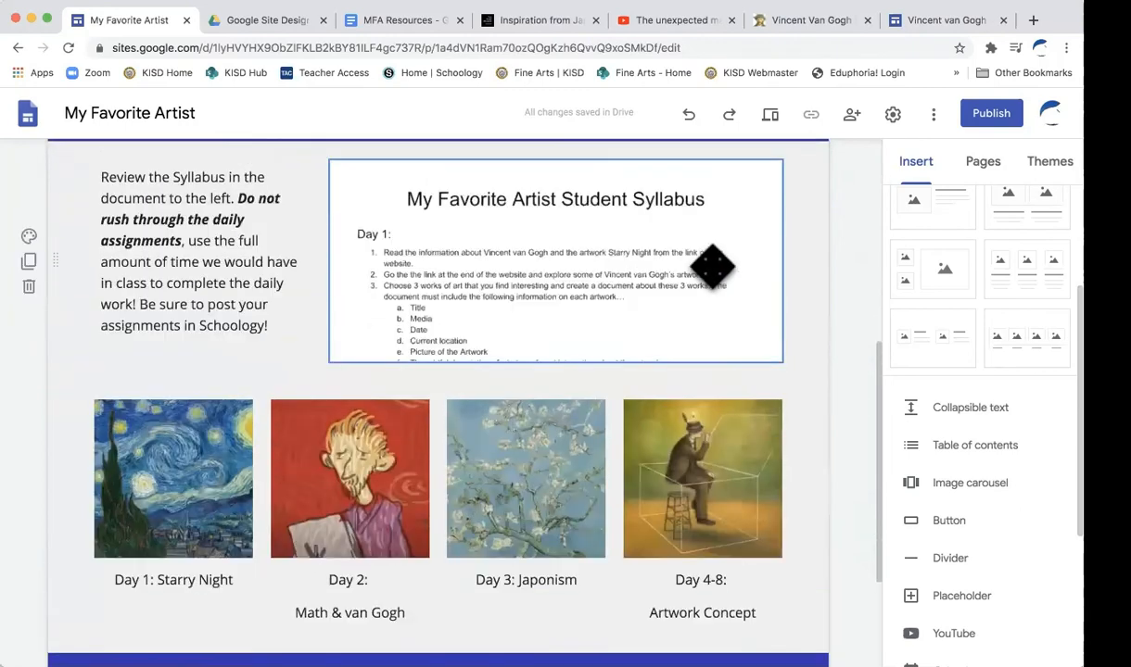
scroll(649, 264, "up", 1)
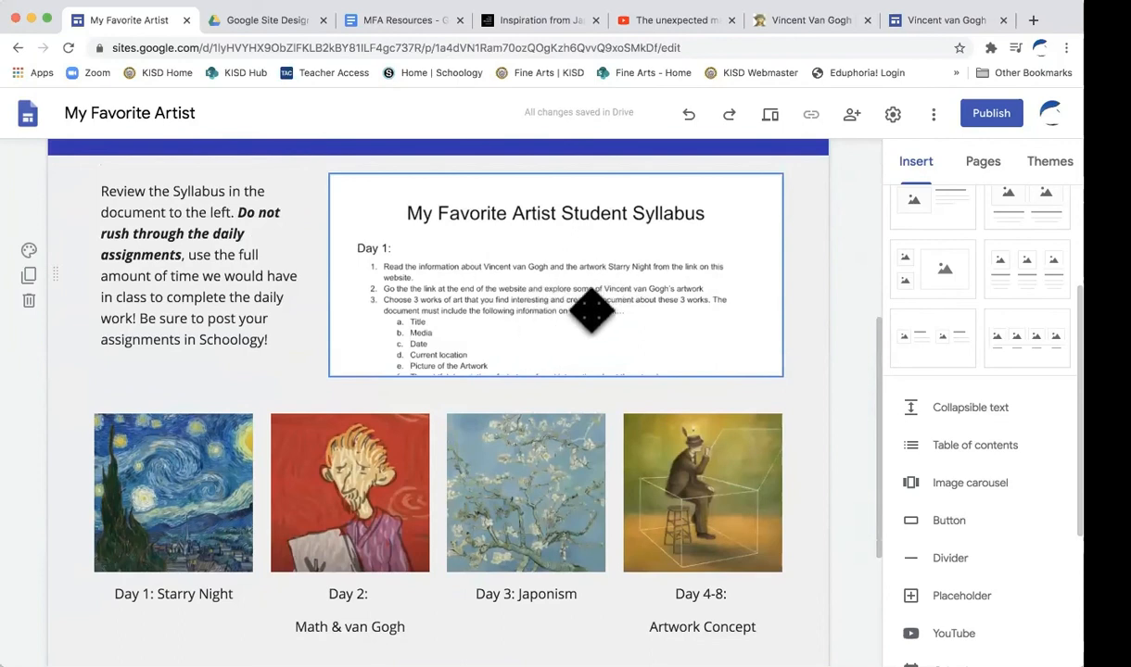
left_click(982, 163)
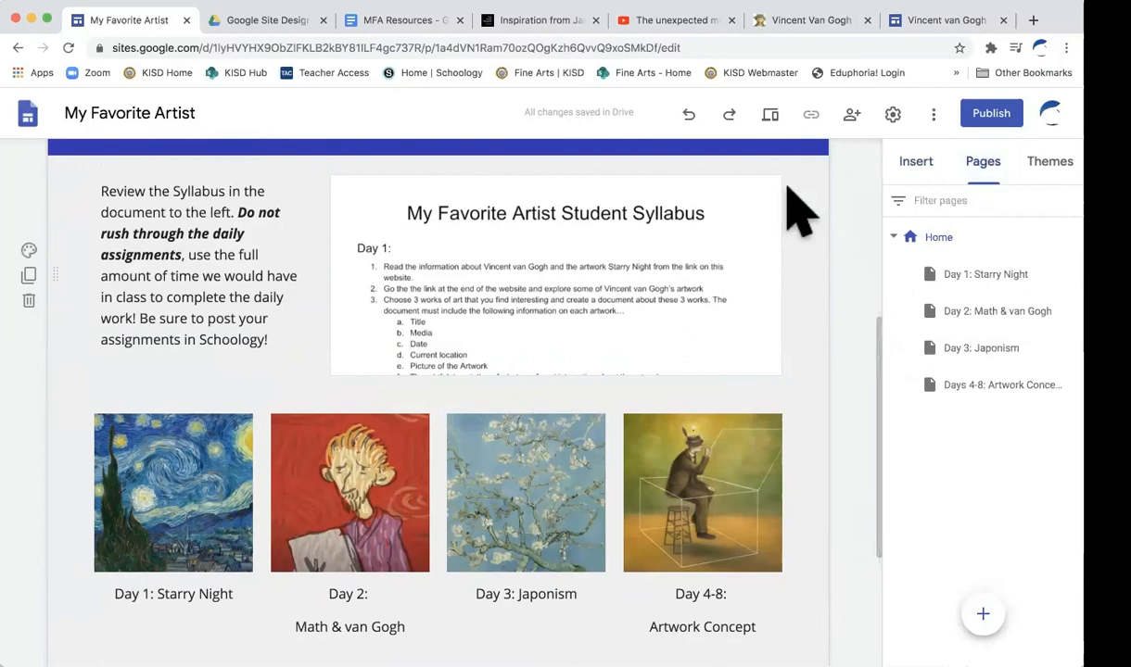
scroll(797, 202, "up", 5)
mouse_move(774, 176)
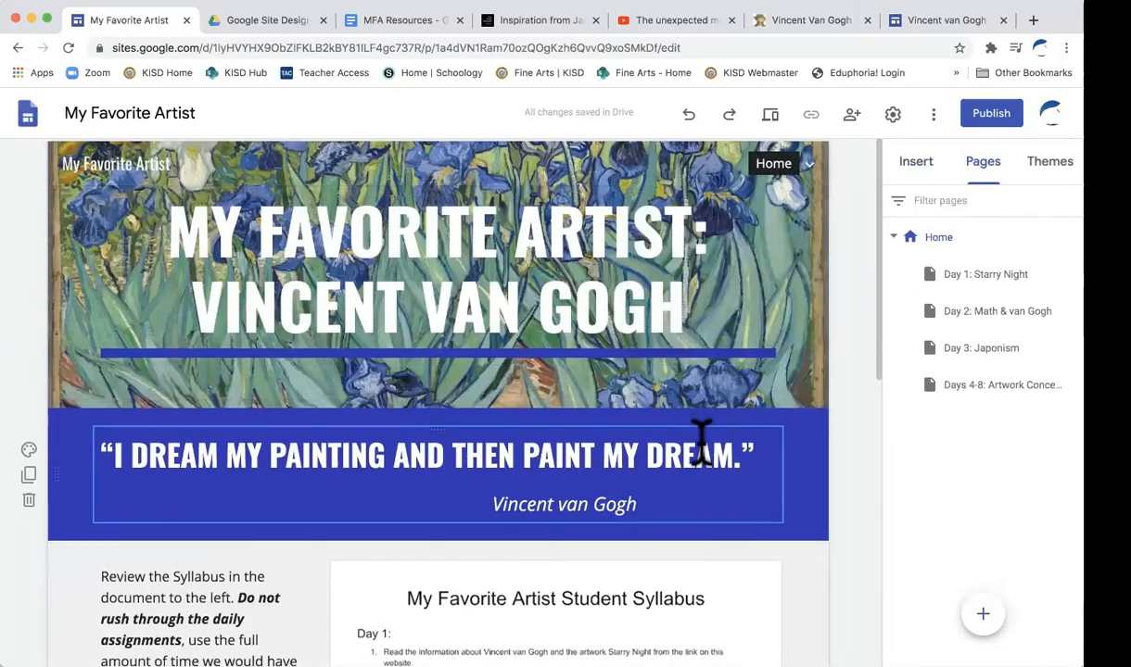
scroll(702, 437, "down", 5)
scroll(701, 448, "down", 1)
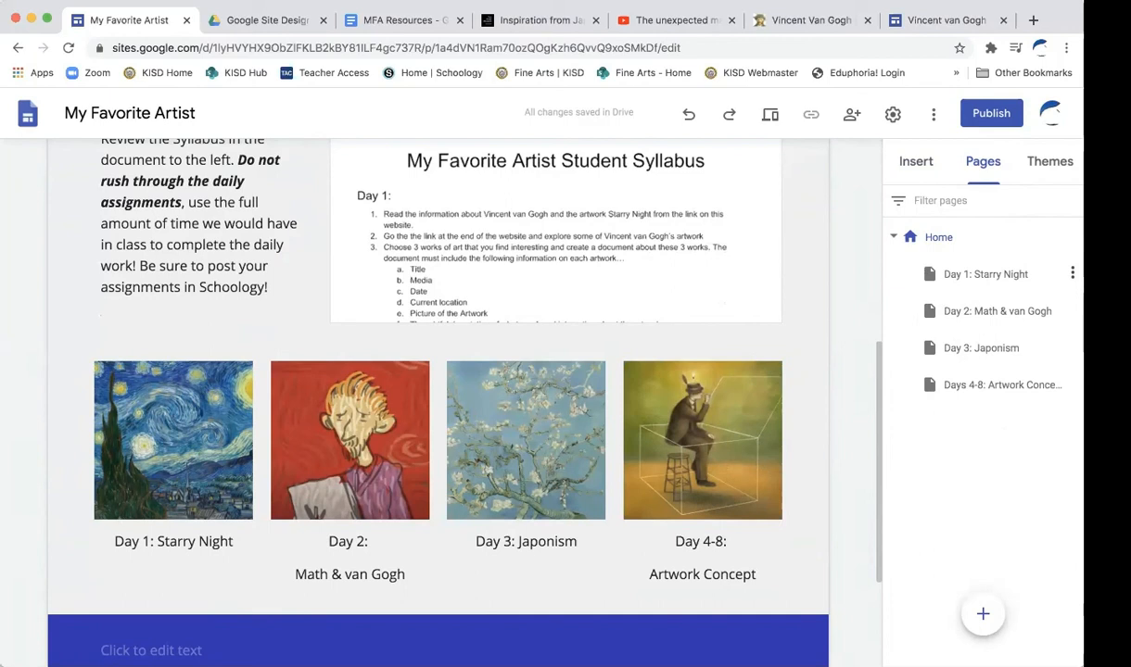
Hide the Day 1, Day 2, Day 3 and Days 4-8 subpages from the site navigation.
left_click(1072, 272)
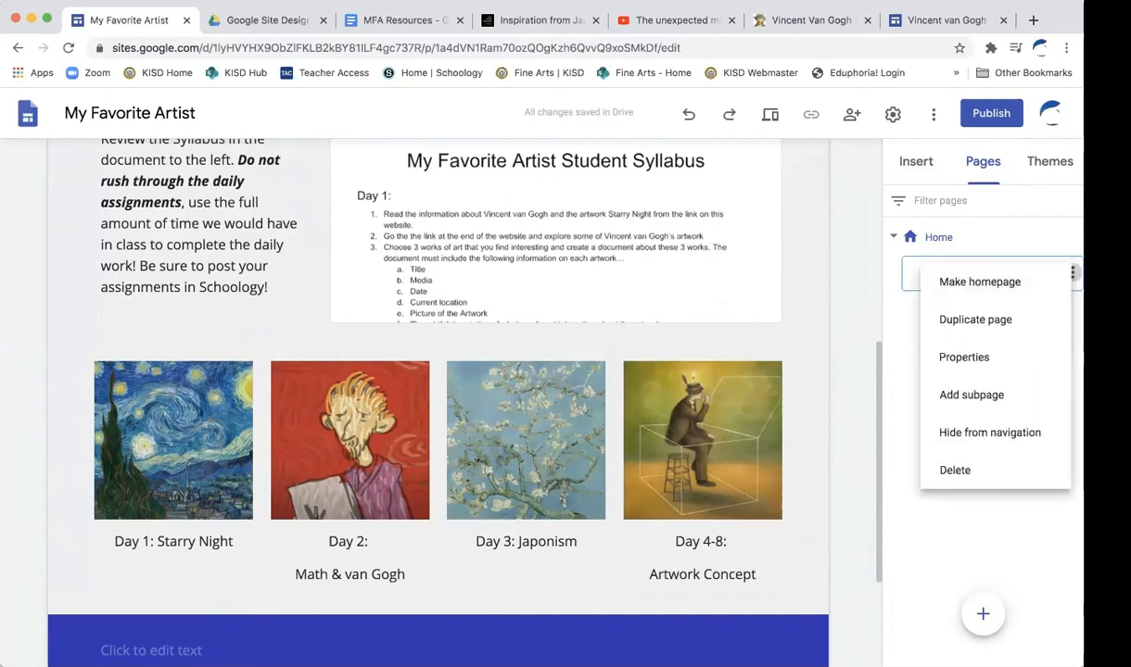
left_click(1002, 432)
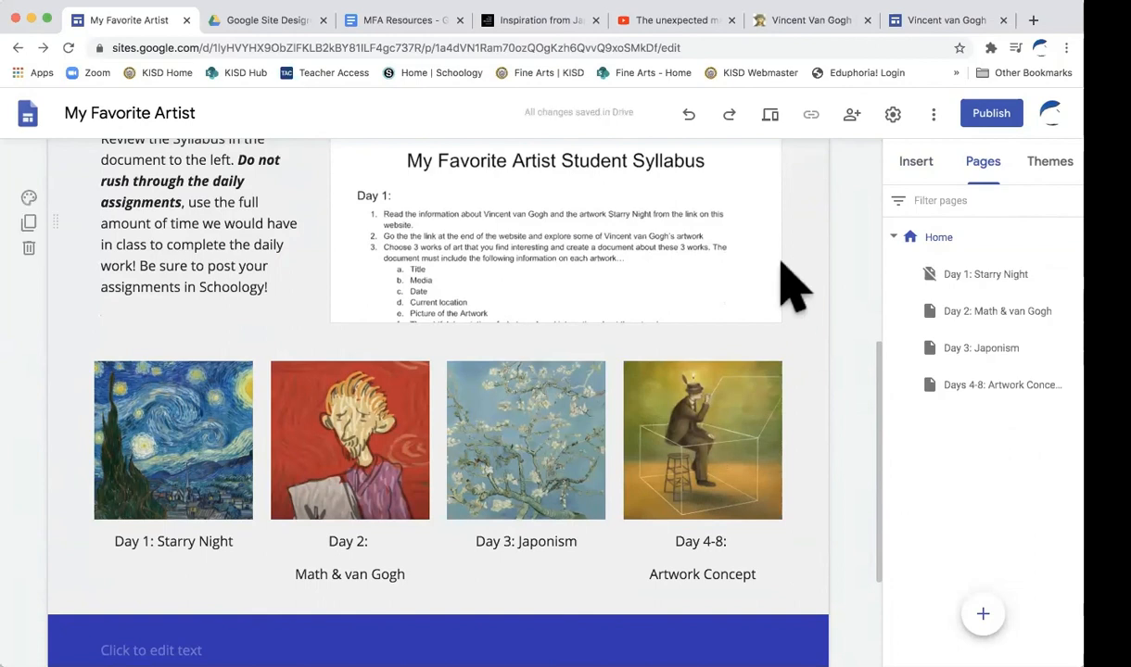
scroll(786, 285, "up", 5)
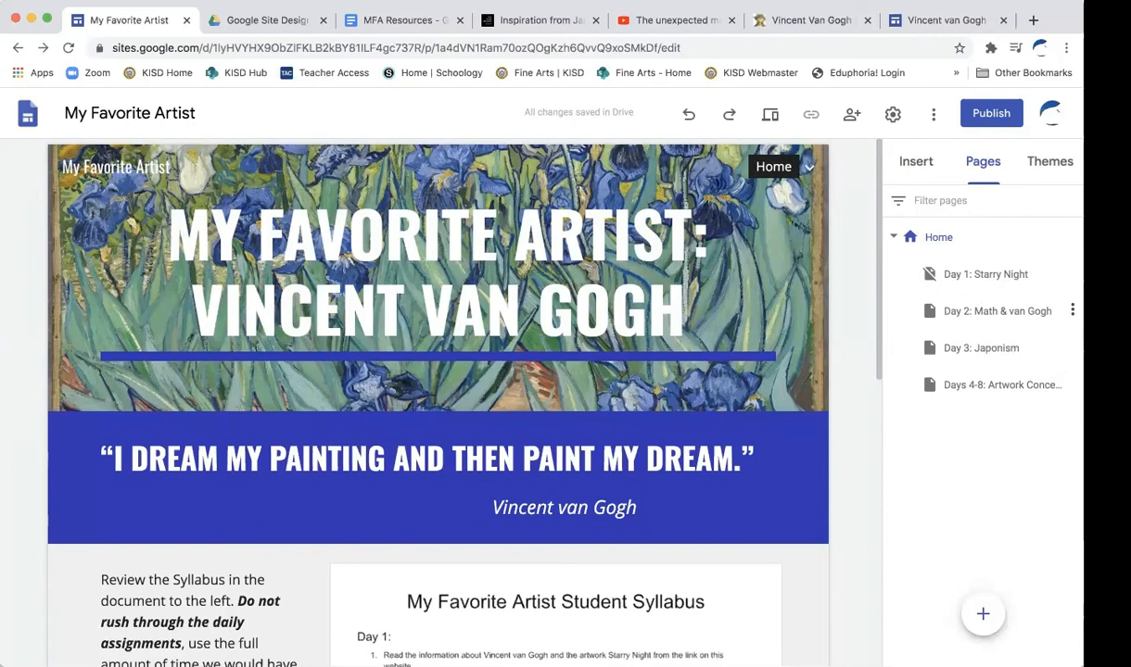
left_click(1073, 310)
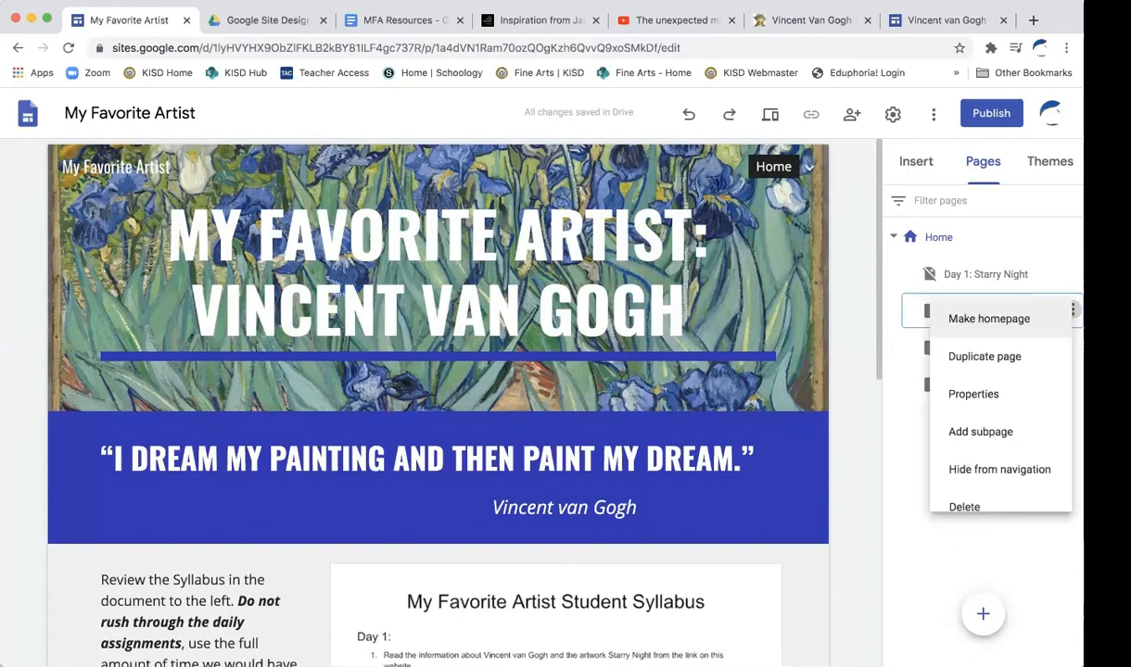
left_click(988, 469)
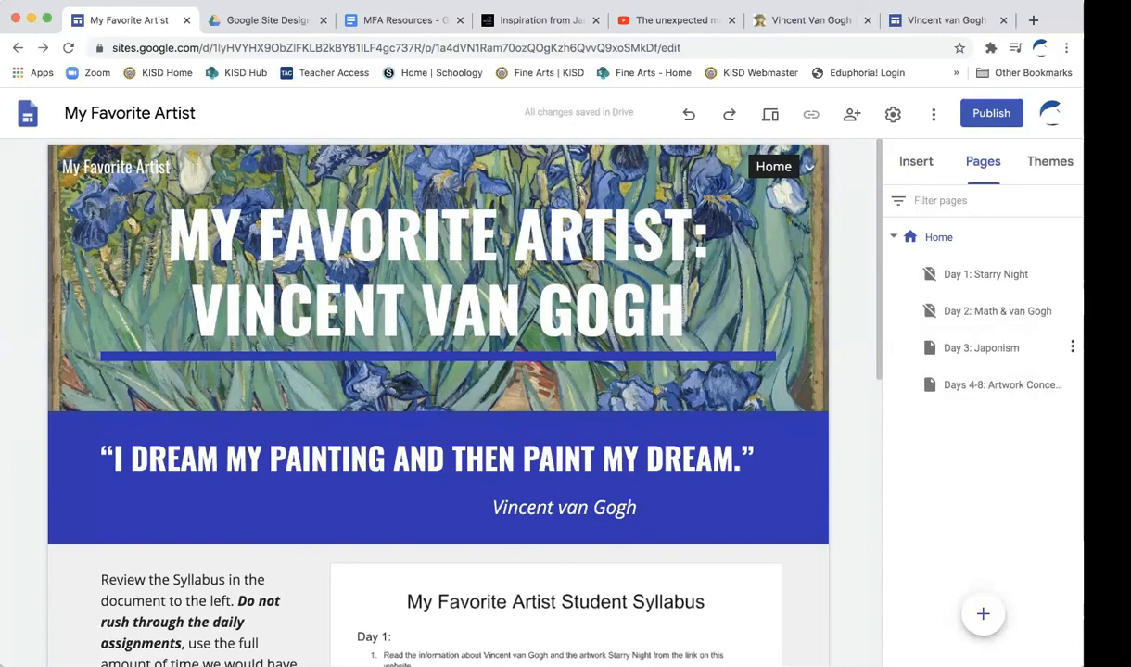
left_click(1073, 346)
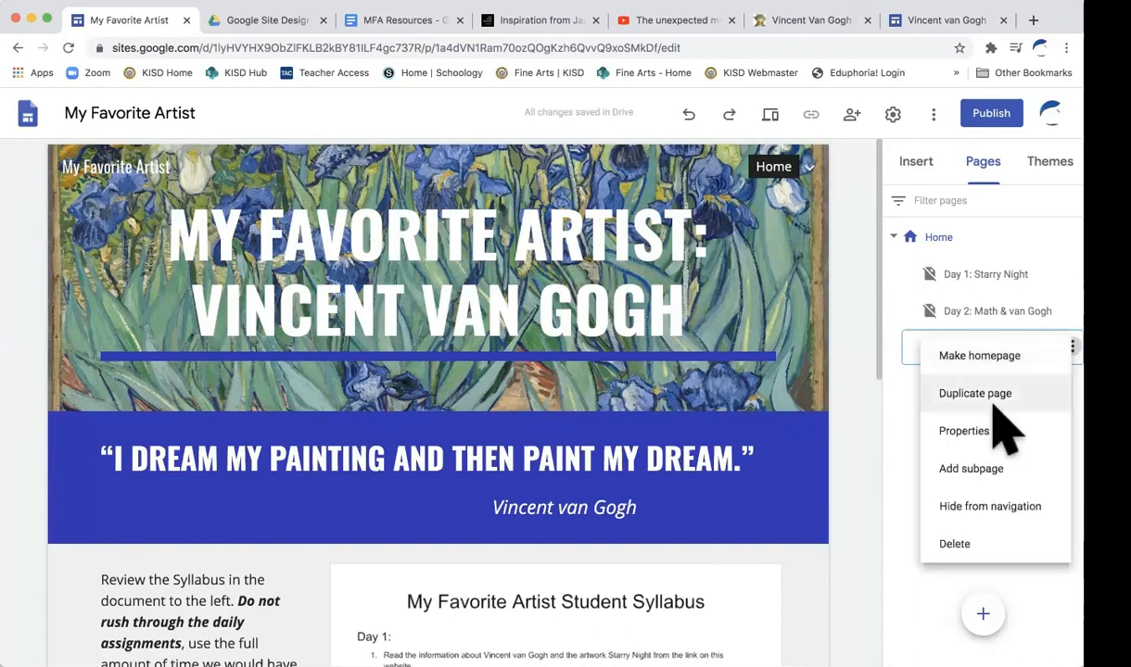
left_click(985, 507)
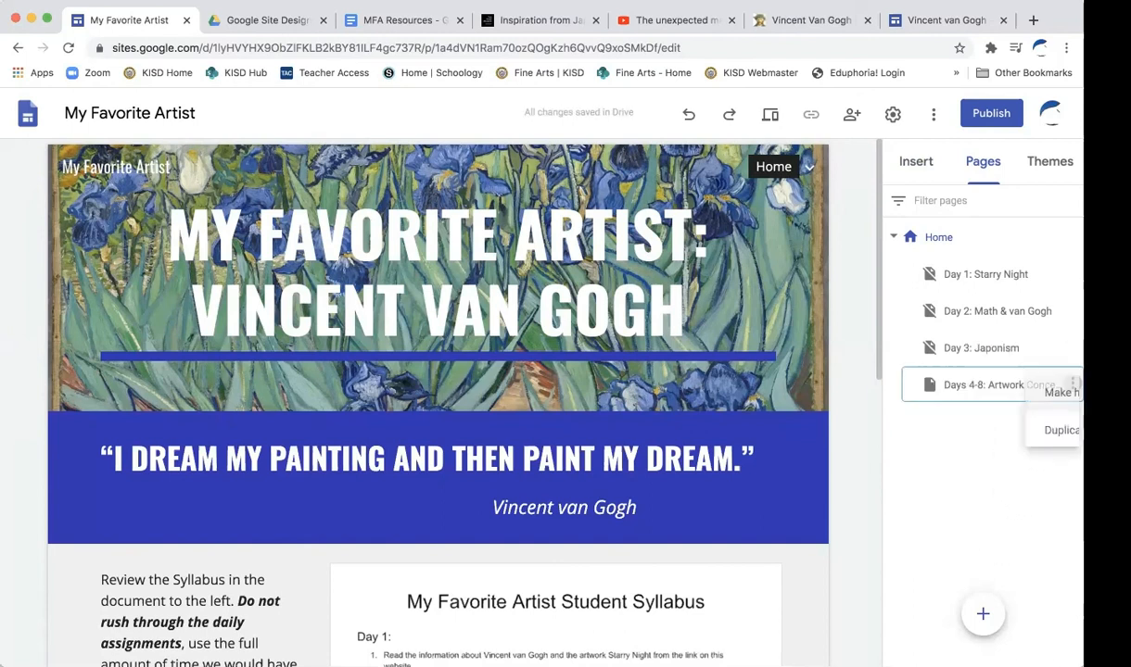
left_click(1073, 383)
left_click(999, 541)
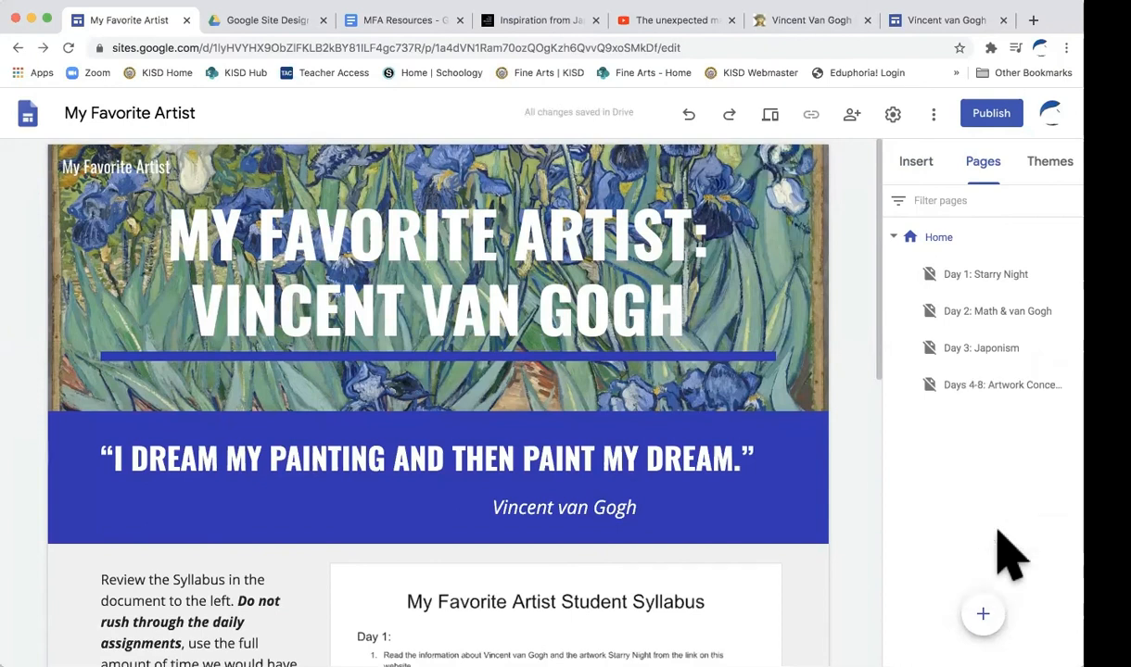
mouse_move(788, 196)
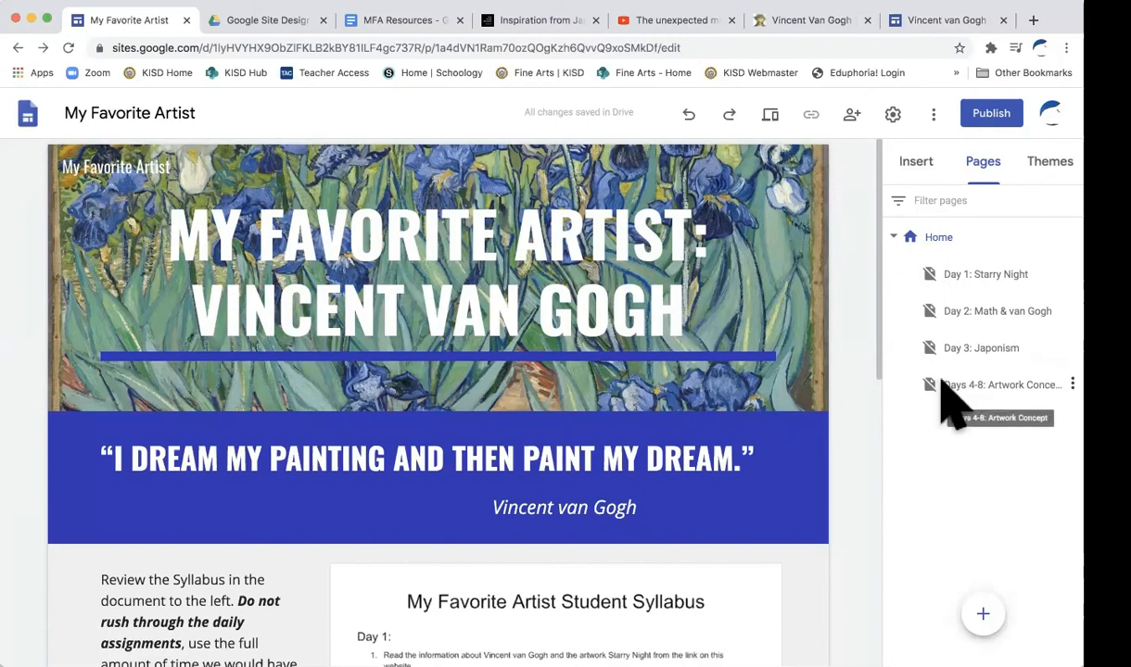
Open the daily subpages in turn to check their headers without navigation and look for a Home button at the end.
left_click(992, 274)
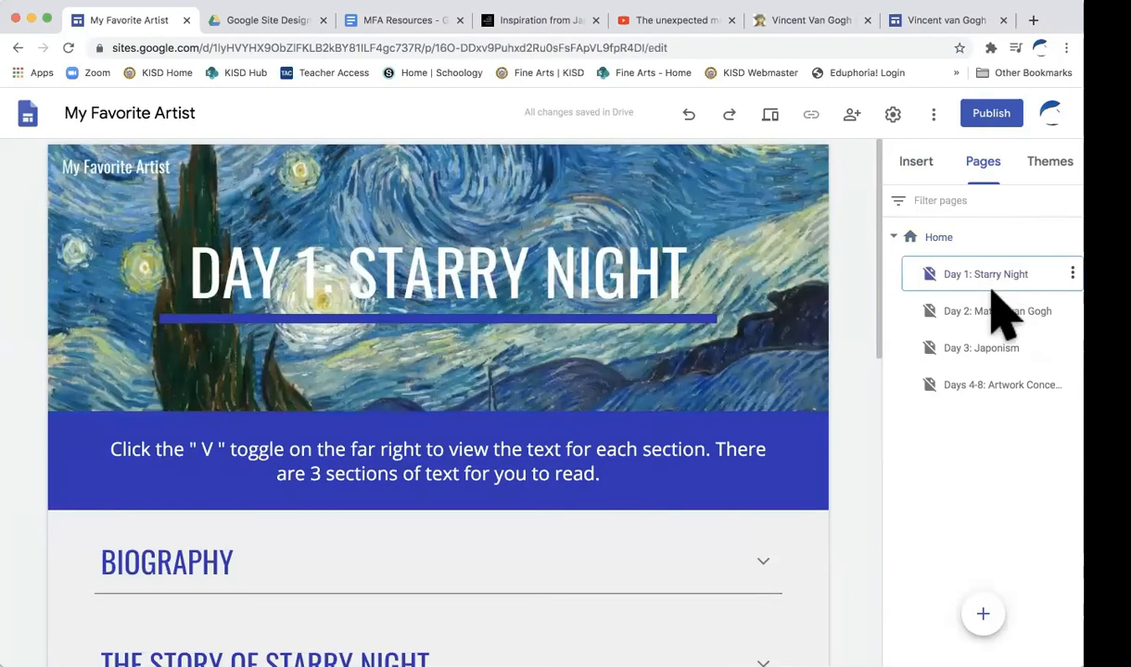
left_click(992, 310)
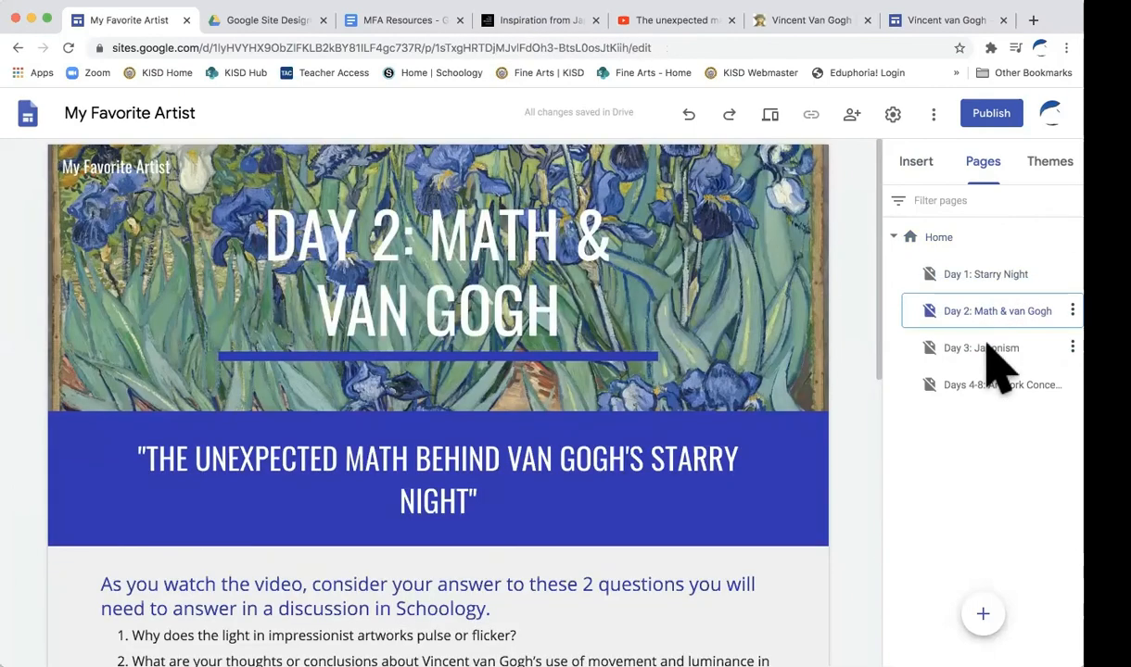
left_click(987, 346)
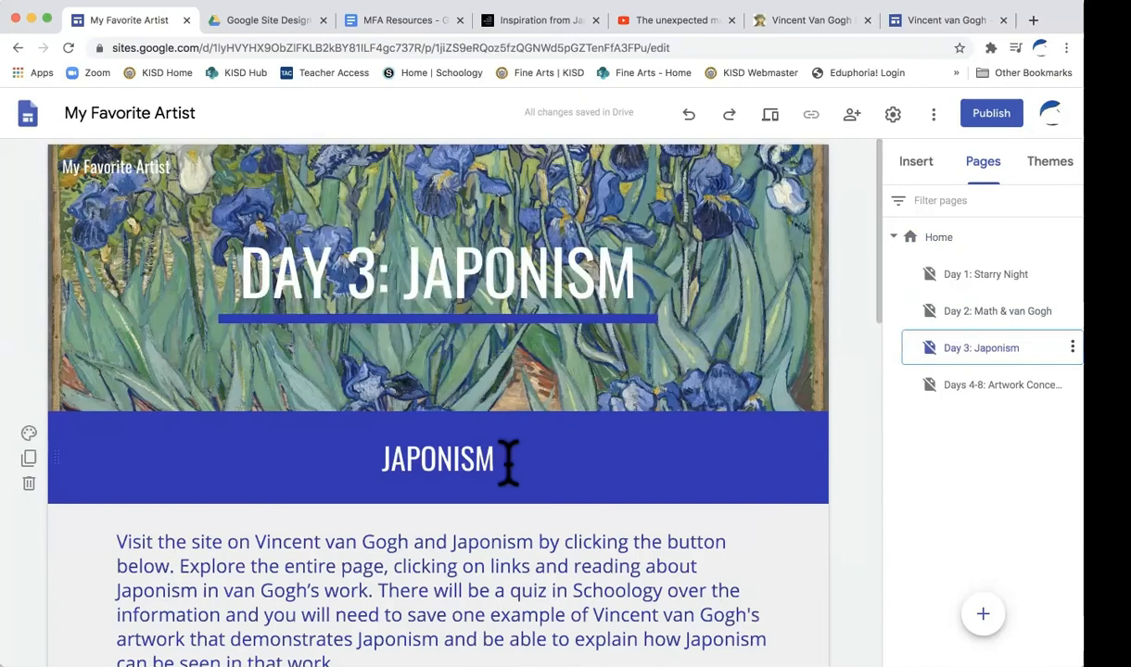
scroll(508, 458, "down", 10)
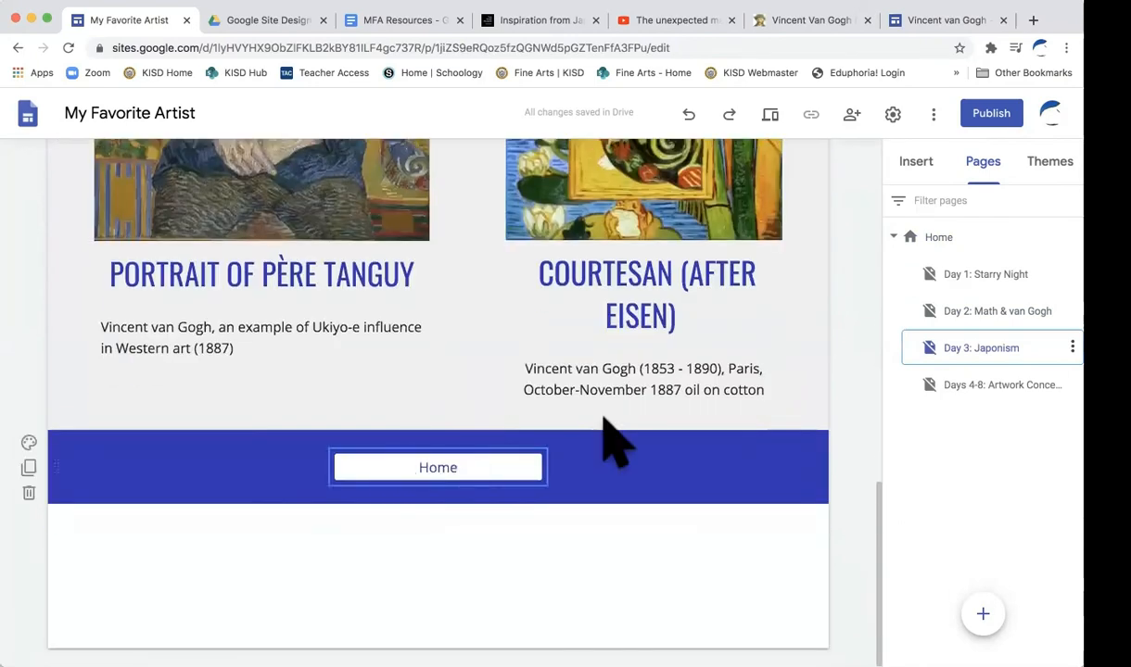
left_click(985, 394)
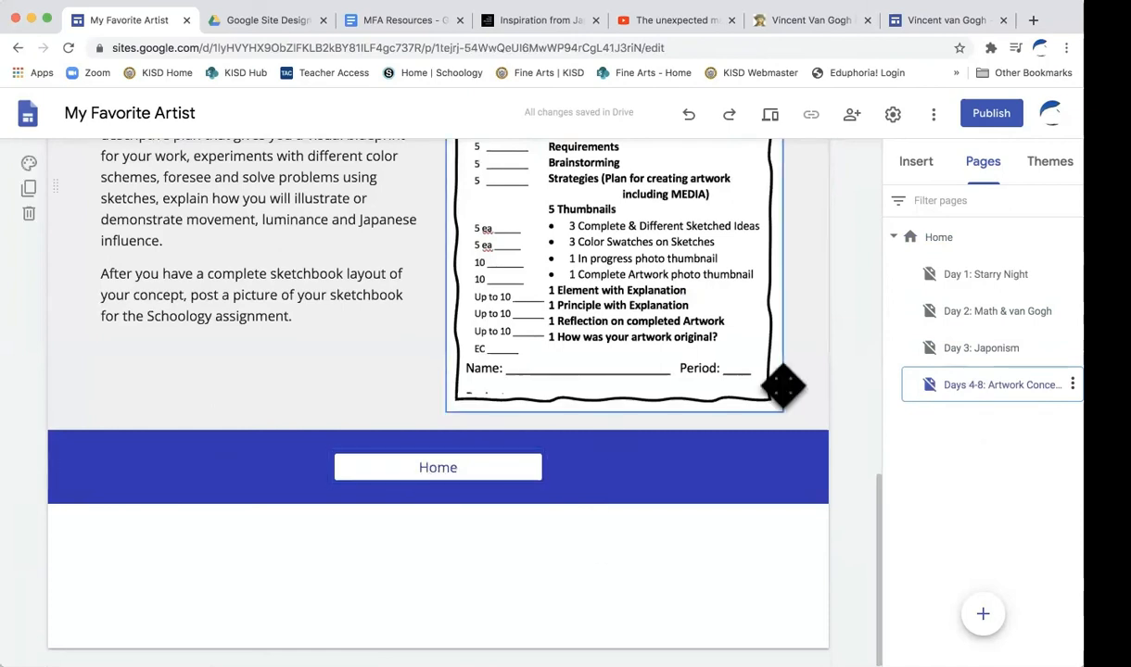
left_click(985, 315)
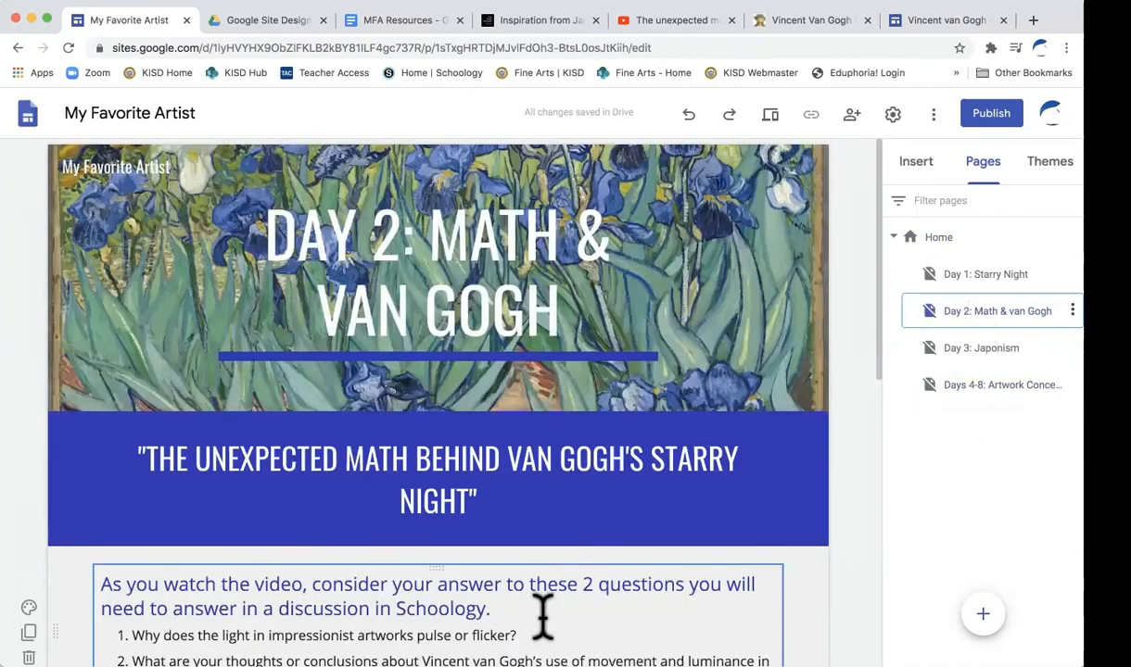
left_click(1001, 273)
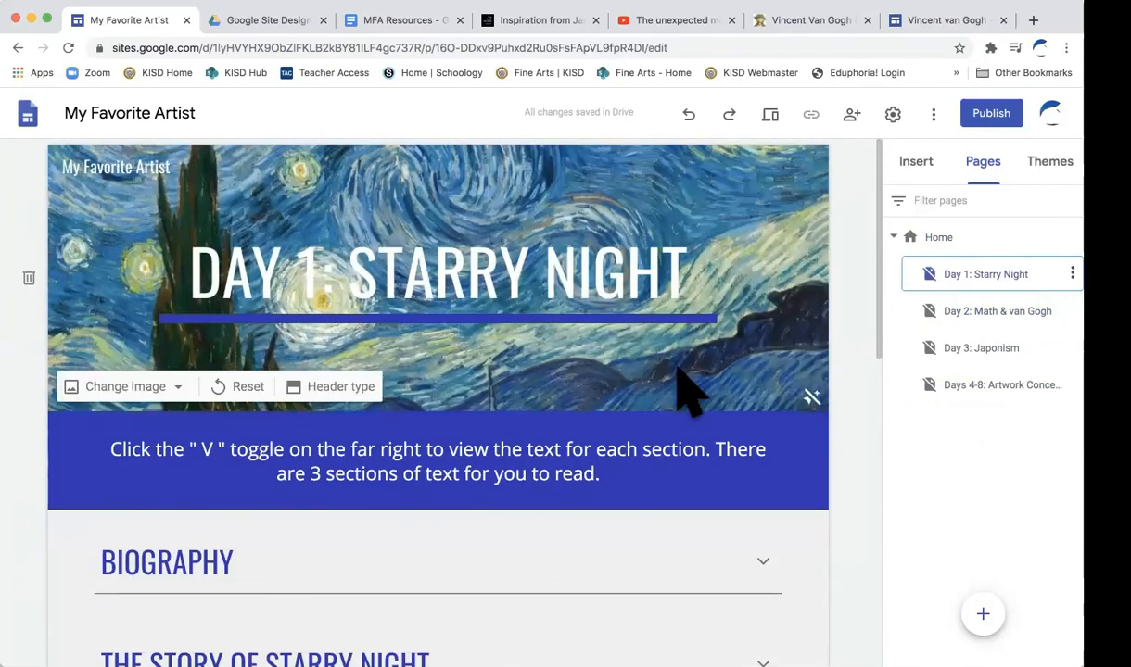
Check the Day 1: Starry Night page down to its end, preview the site and test that page's Home button.
scroll(858, 341, "down", 3)
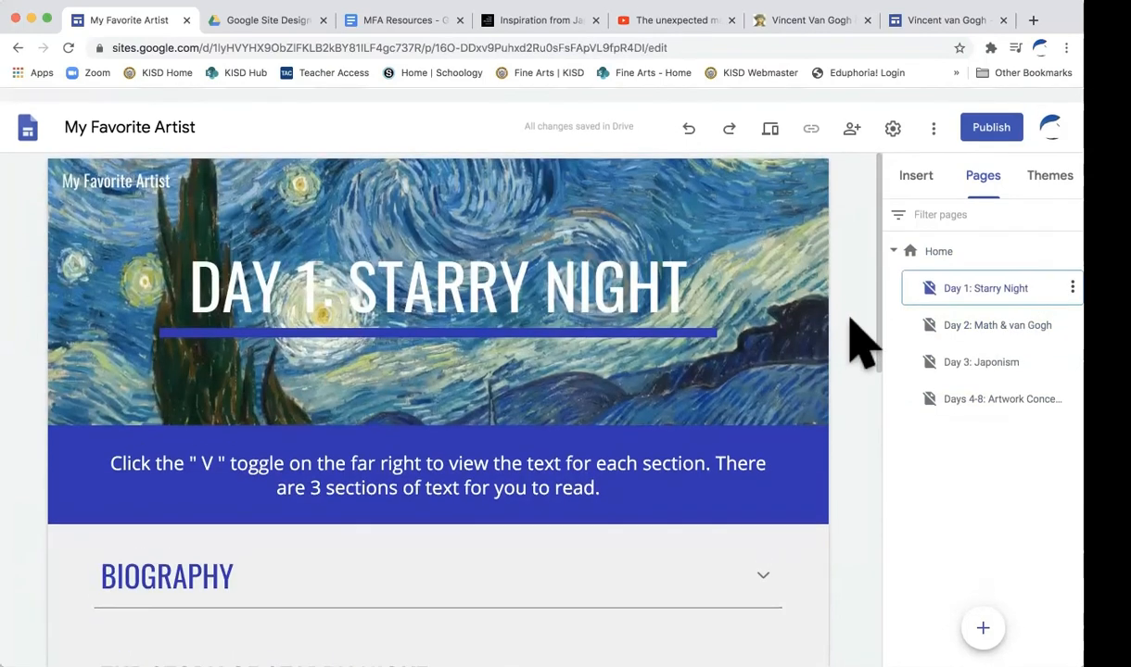
scroll(858, 341, "down", 10)
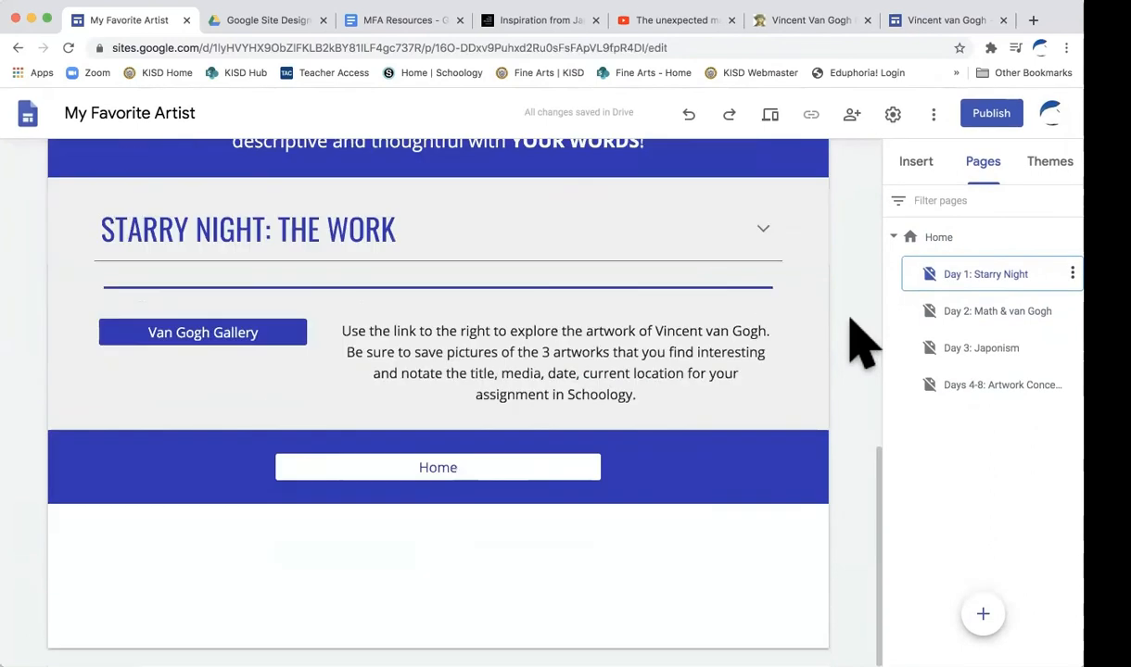
scroll(858, 341, "up", 15)
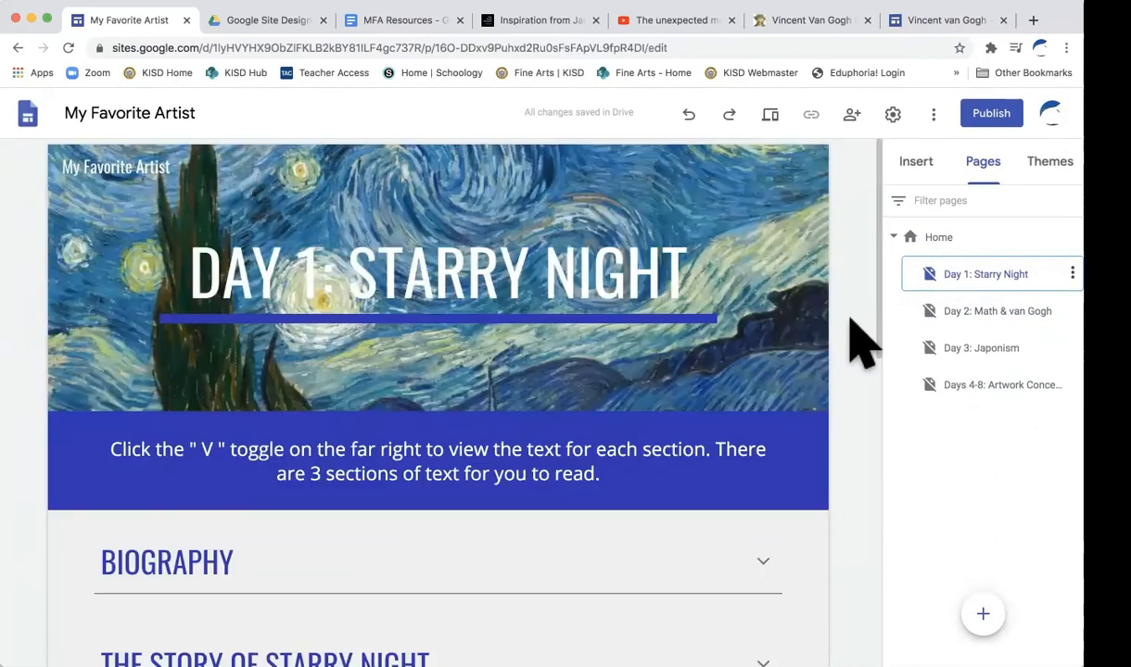
left_click(769, 114)
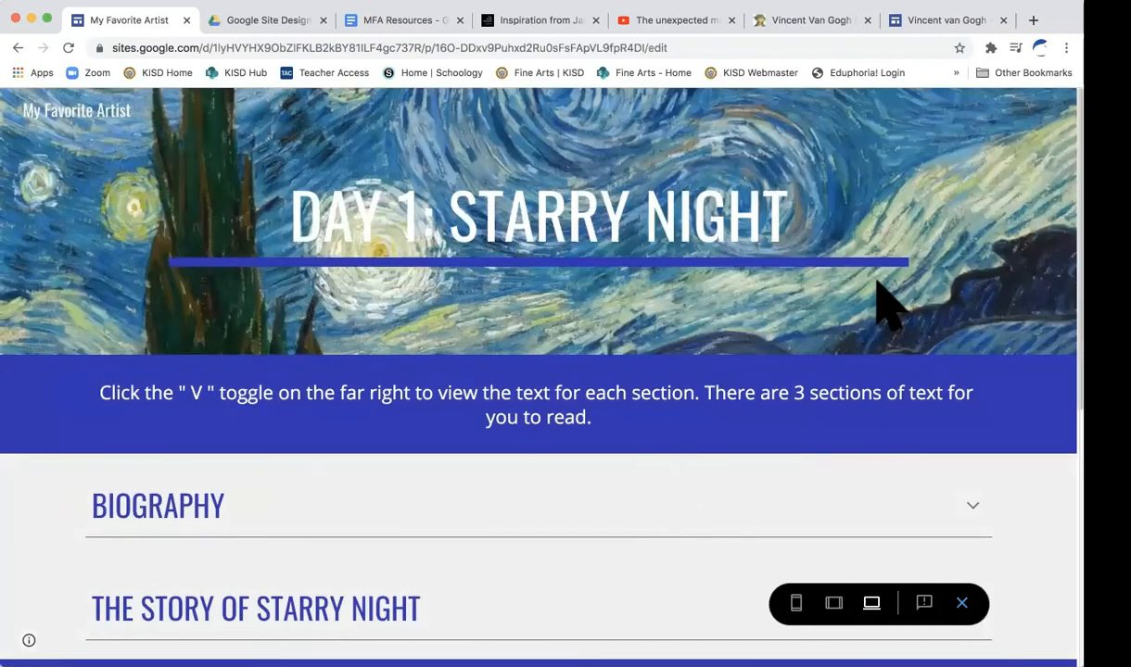
scroll(885, 301, "down", 5)
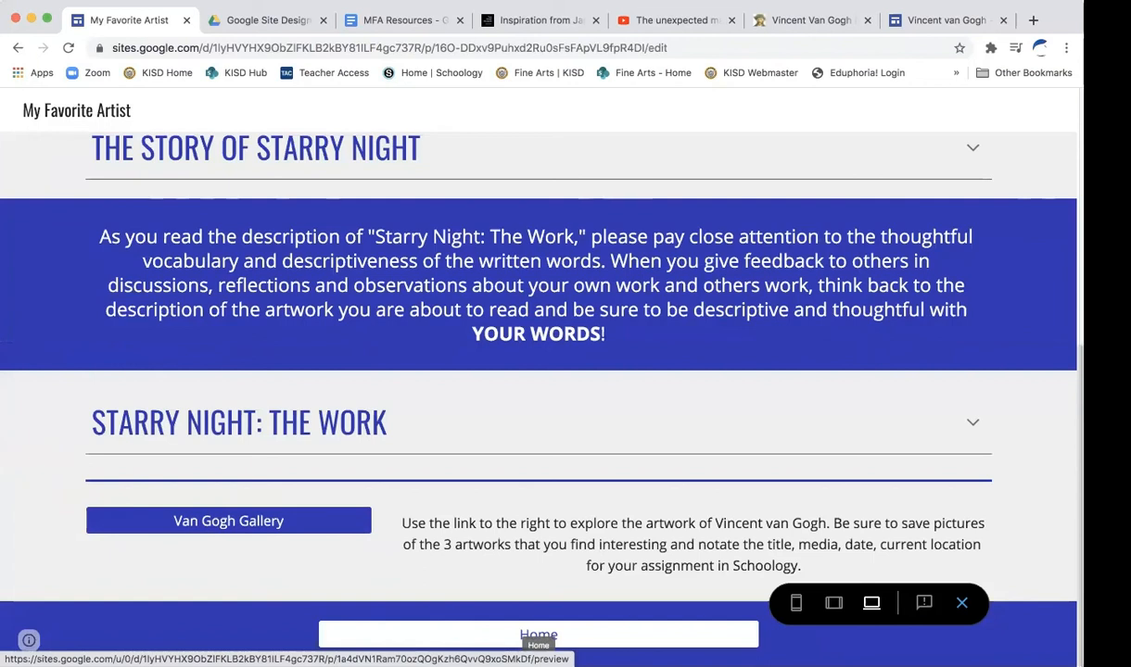
left_click(538, 636)
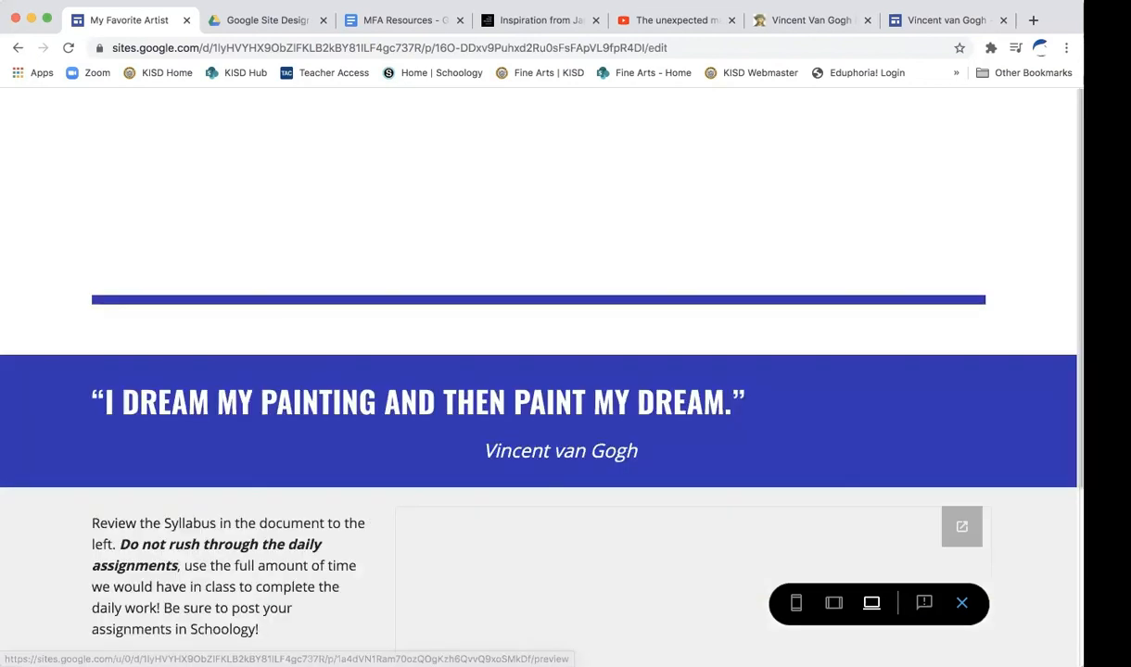
Test the homepage's Day 3: Japonism image link in the preview and return through that page's Home button.
scroll(623, 537, "down", 10)
scroll(623, 537, "down", 5)
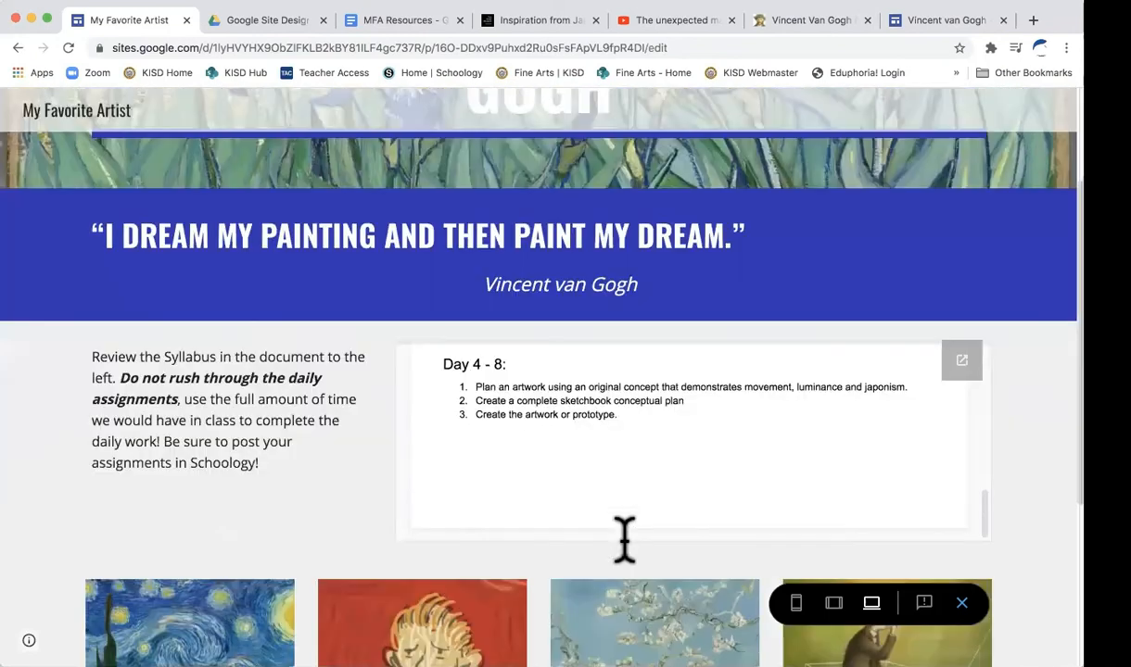
left_click(661, 380)
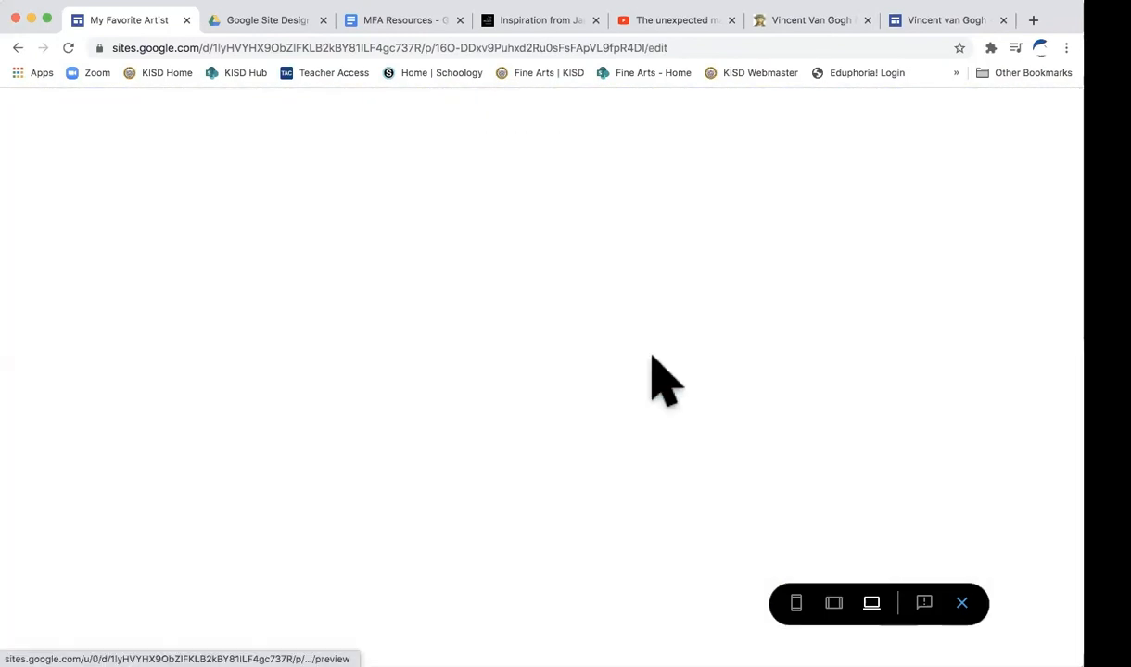
scroll(662, 380, "down", 4)
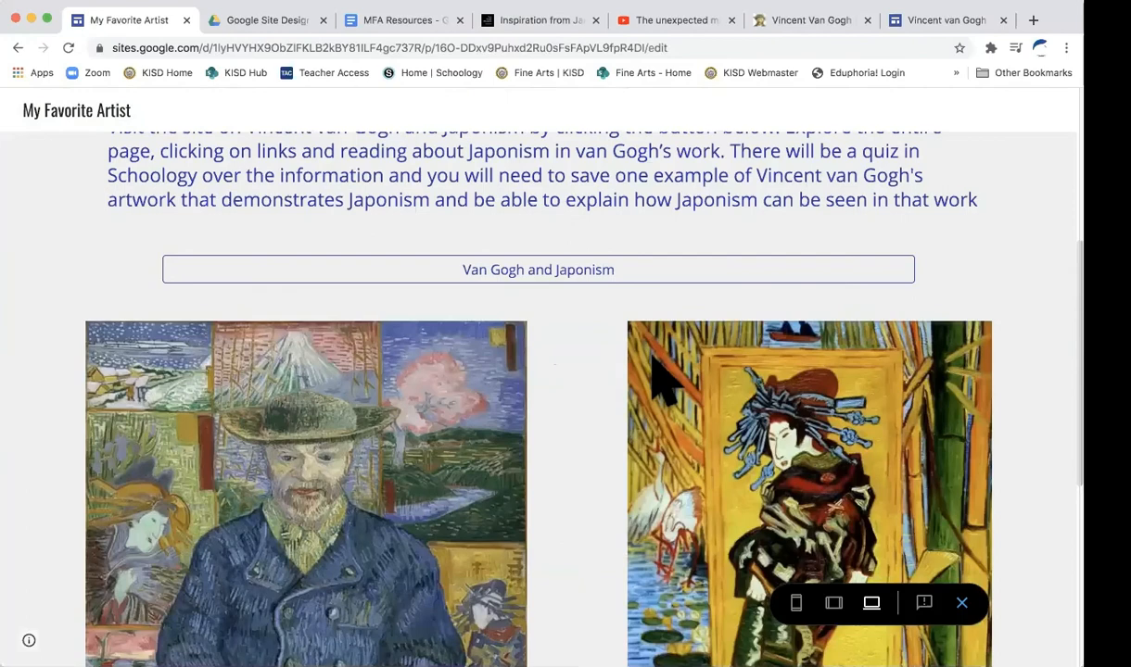
scroll(662, 380, "down", 5)
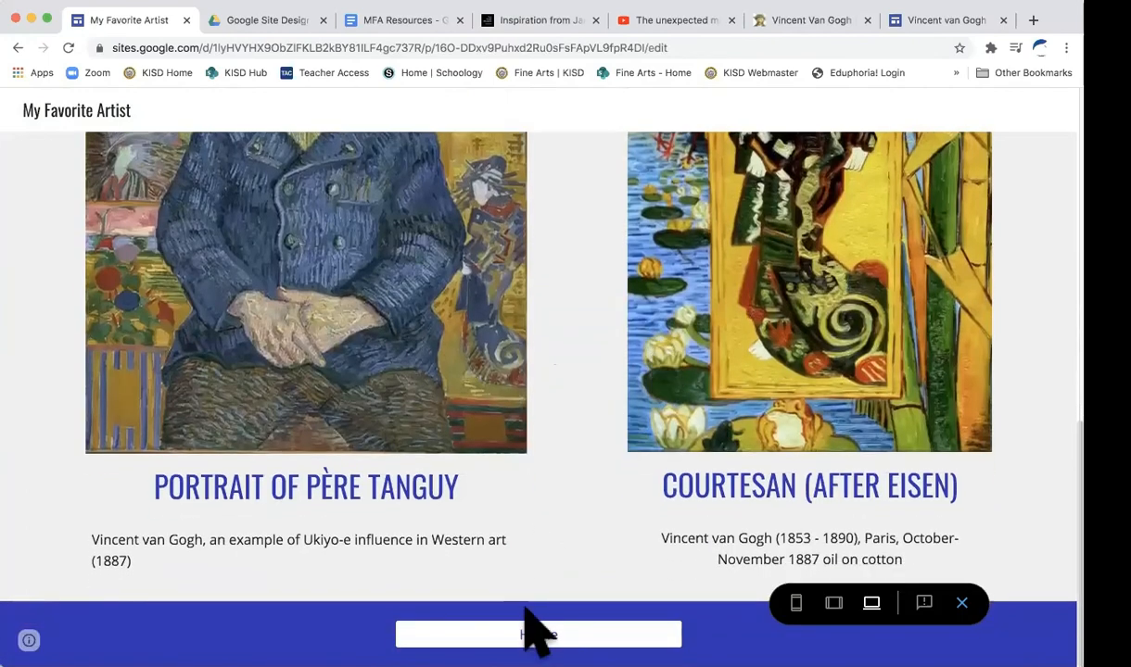
left_click(539, 635)
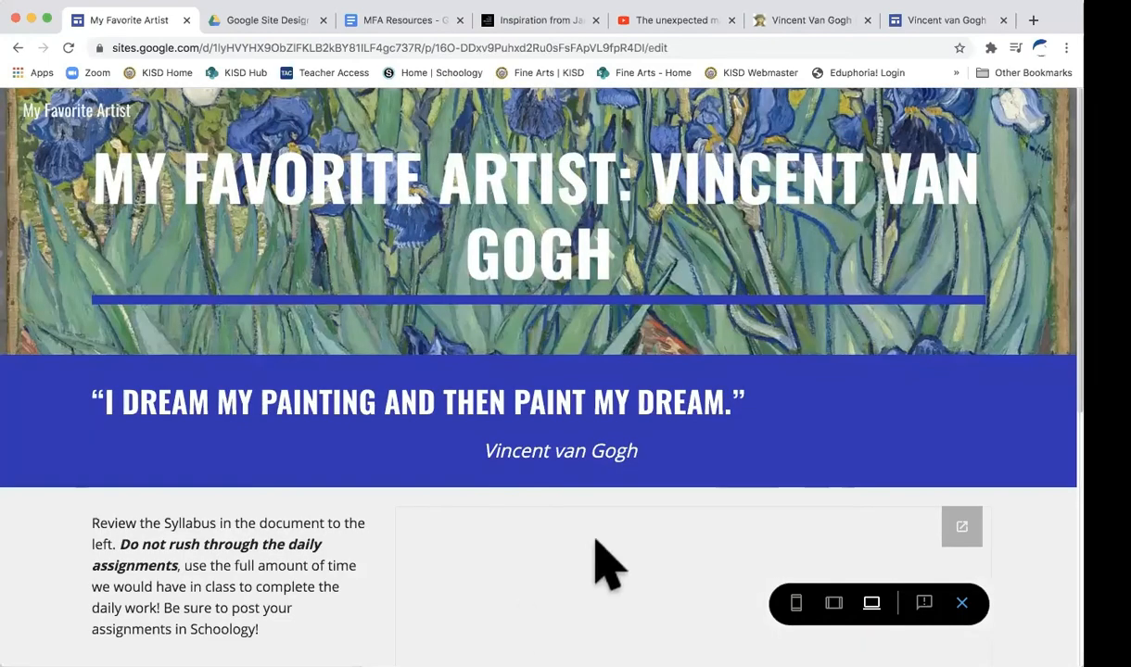
Test the Day 2: Math & van Gogh image link in the preview and go back with its Home button.
scroll(607, 563, "down", 5)
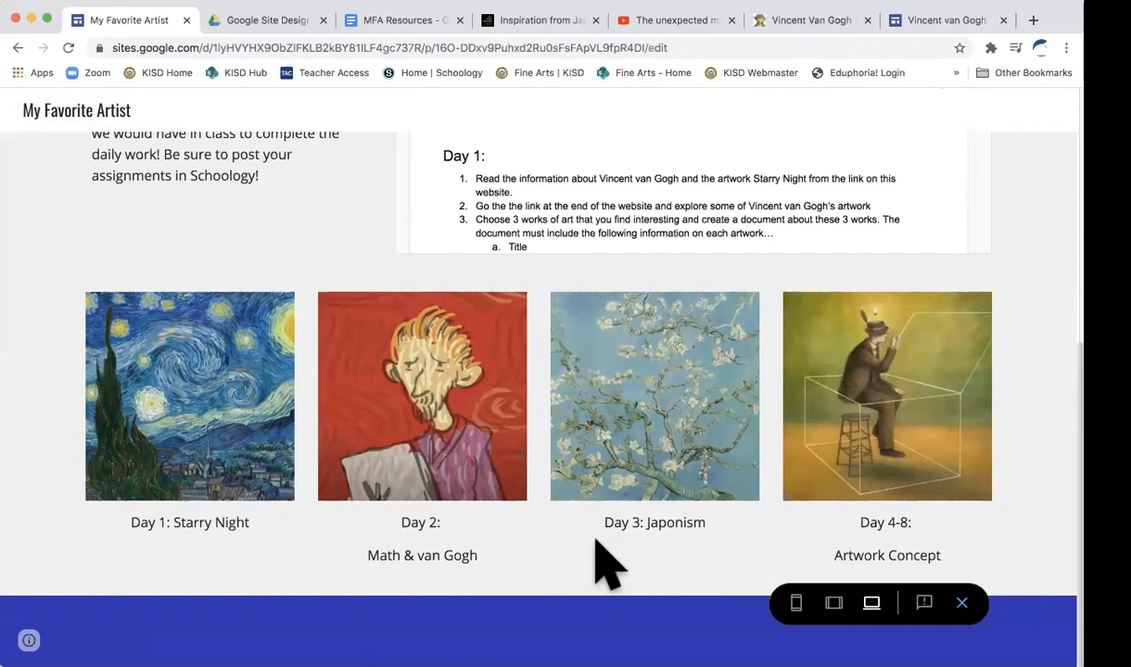
left_click(445, 410)
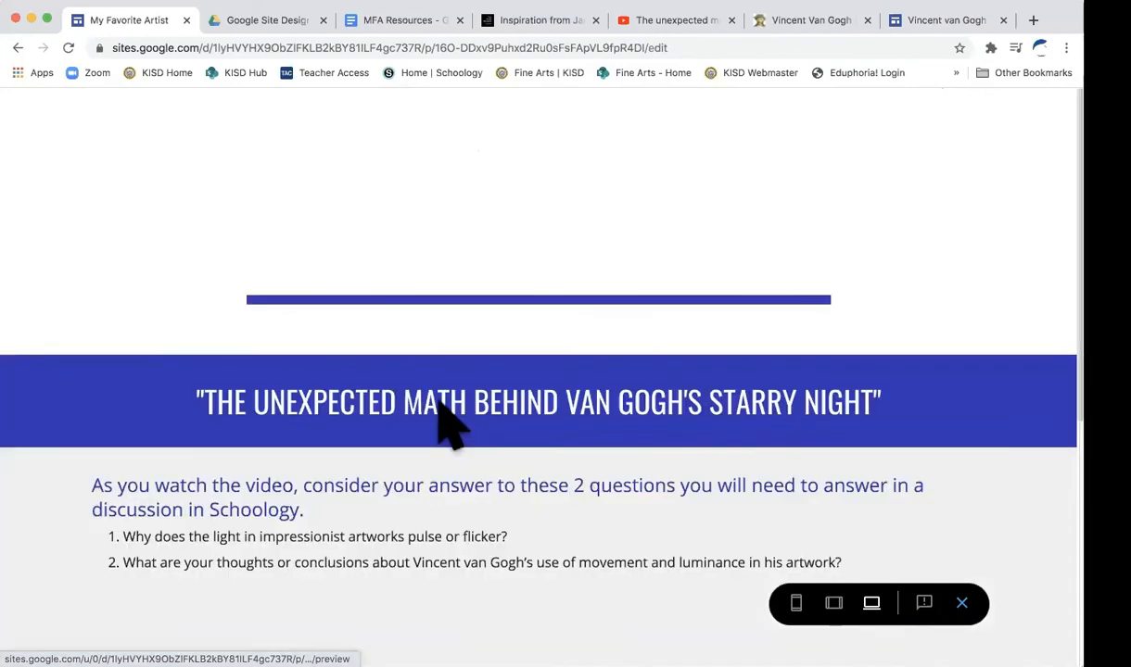
scroll(603, 519, "down", 5)
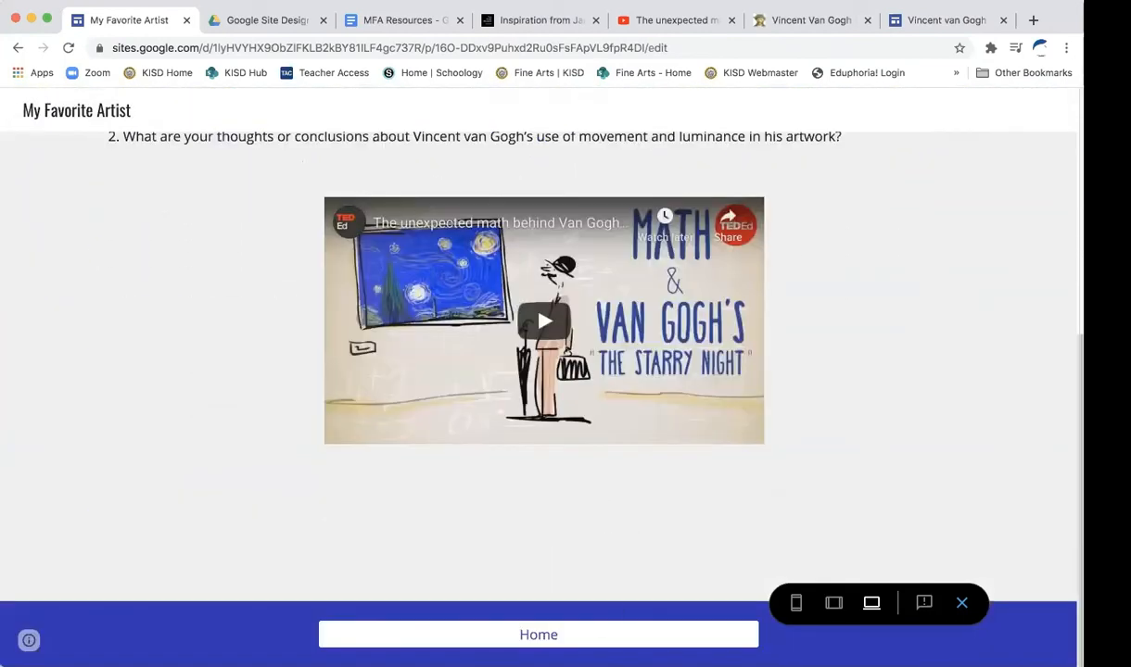
left_click(539, 635)
Open Day 1: Starry Night from the previewed homepage, test its Van Gogh Gallery link, close the gallery site and return Home.
scroll(556, 547, "down", 5)
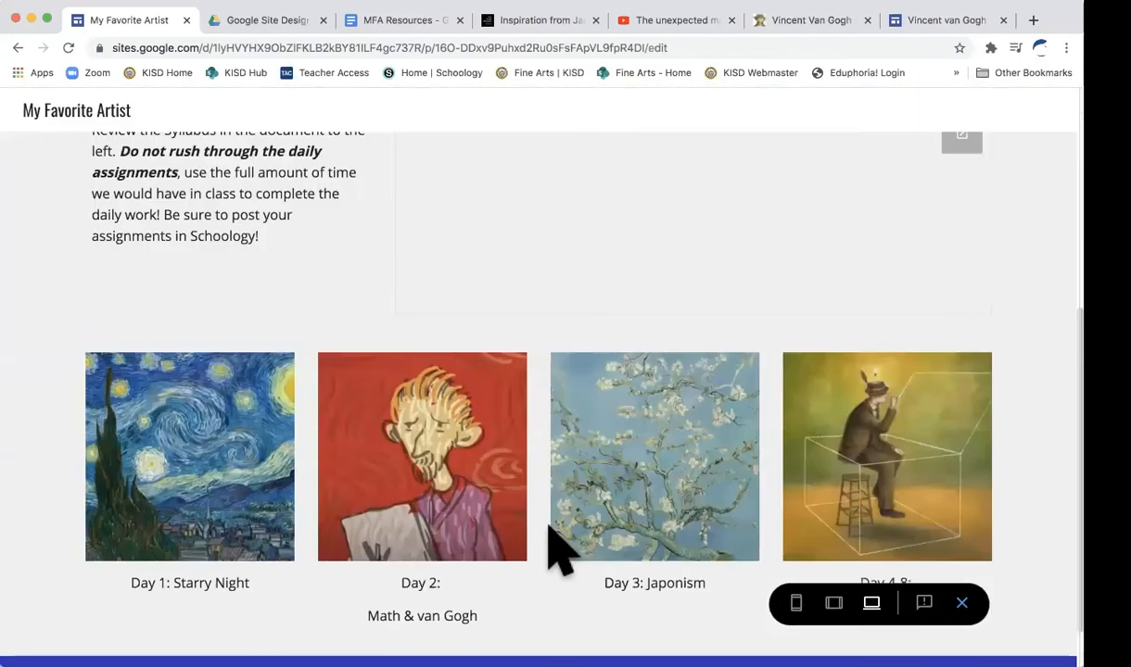
left_click(164, 430)
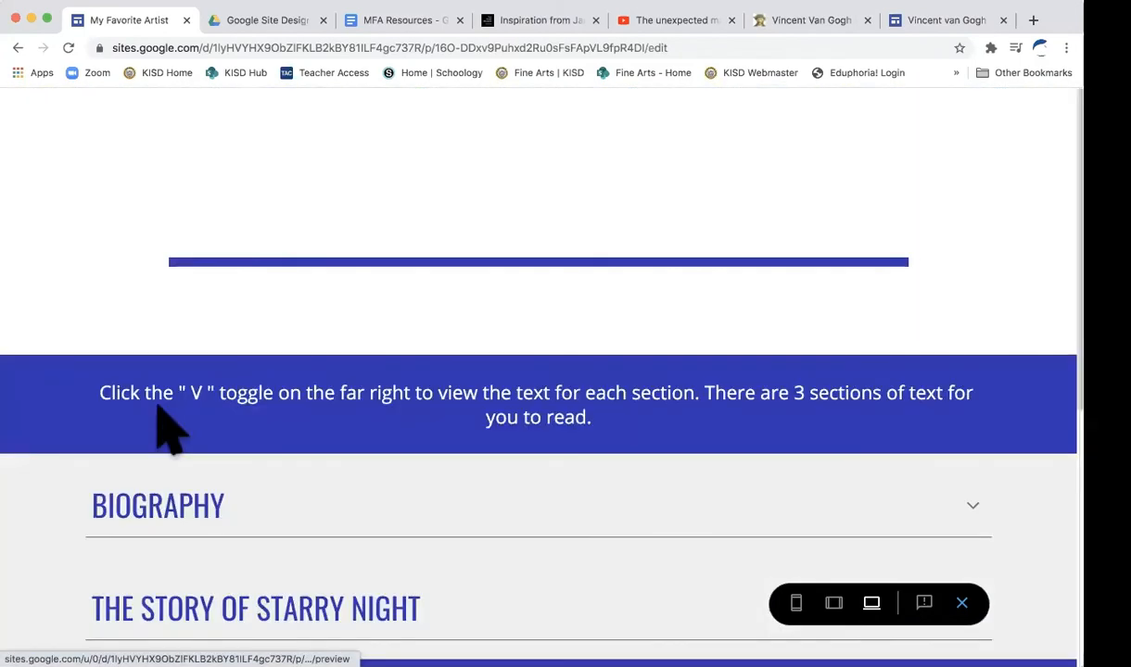
scroll(421, 501, "down", 4)
scroll(414, 482, "down", 2)
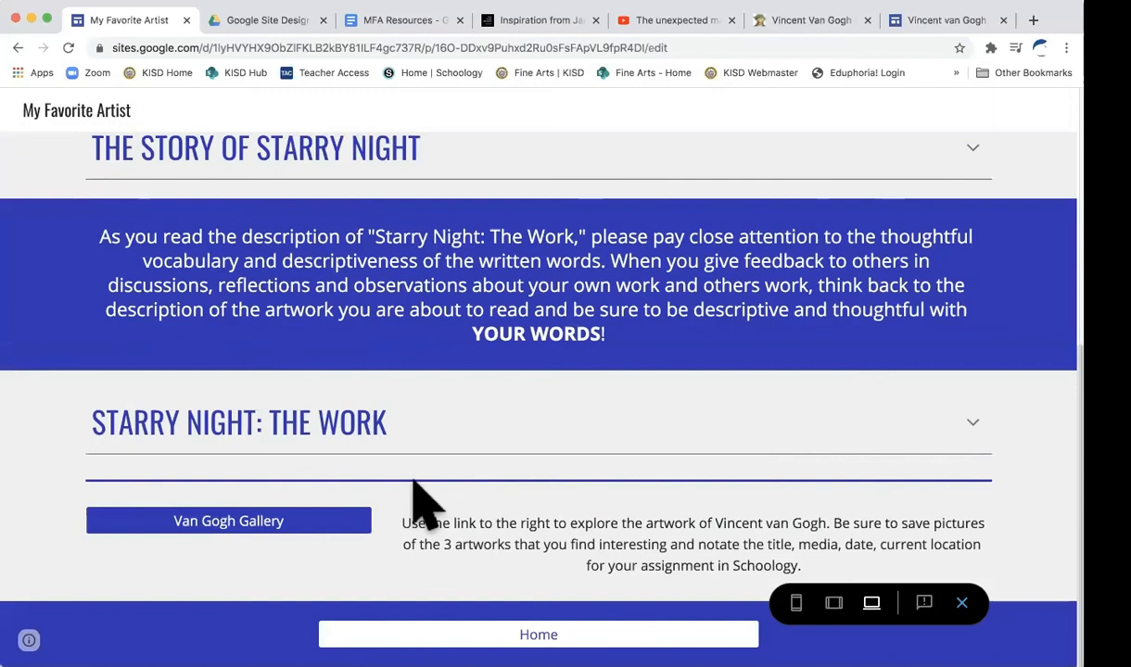
left_click(259, 517)
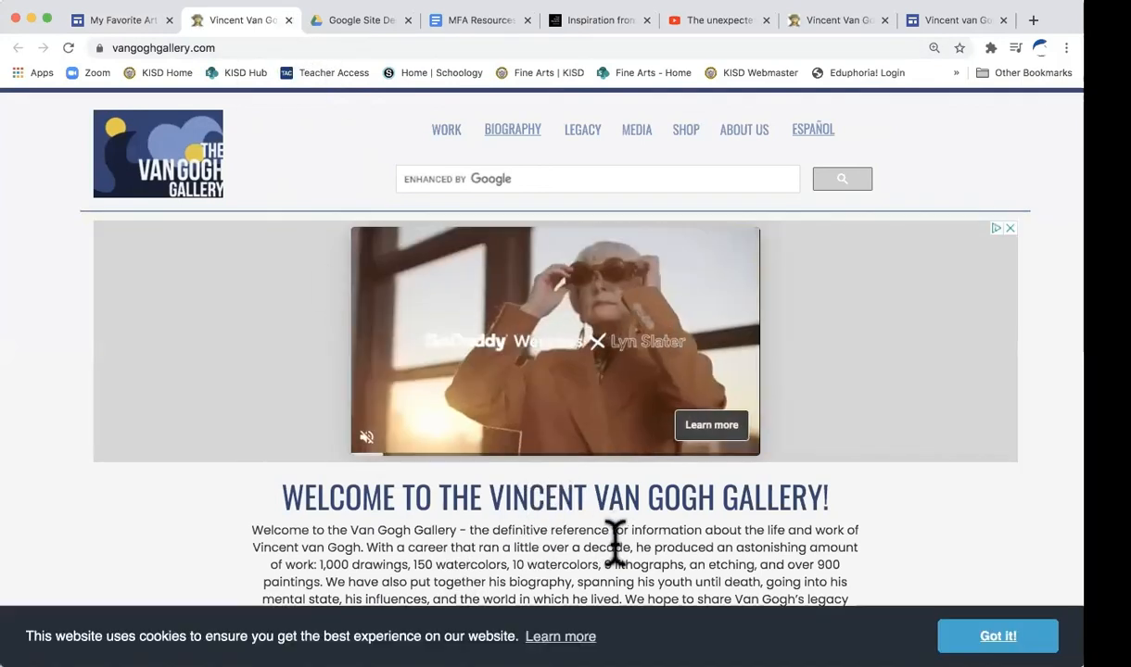
left_click(289, 19)
scroll(656, 445, "down", 2)
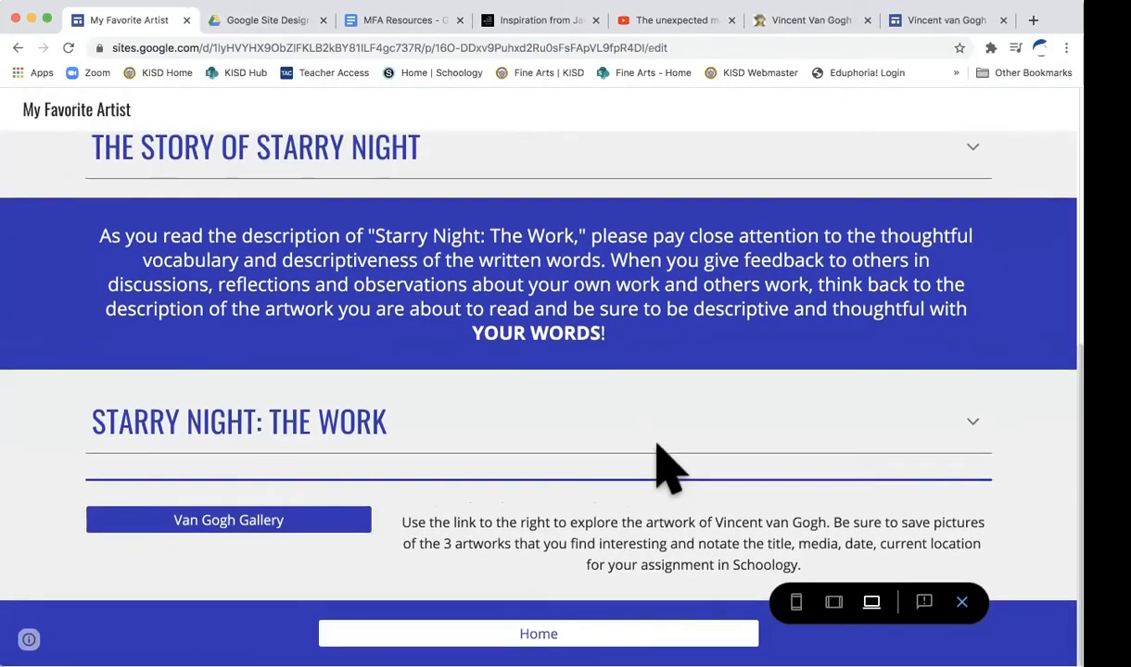
scroll(591, 329, "down", 1)
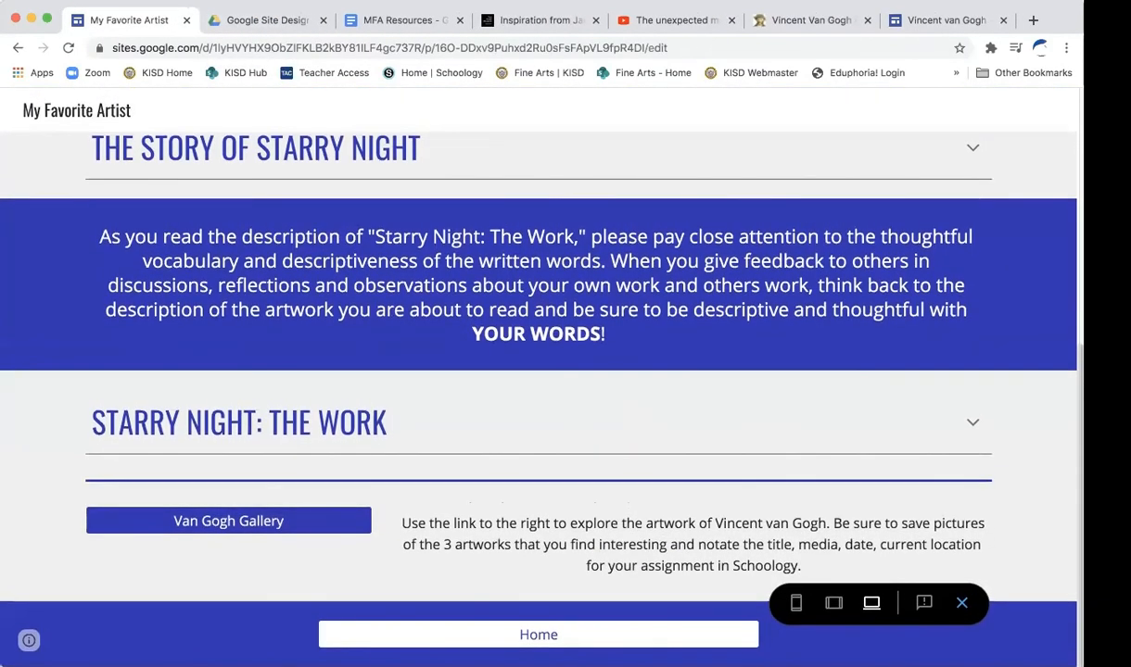
left_click(539, 630)
Open Day 3: Japonism from the homepage, test its Van Gogh and Japonism link, close the museum site and exit the preview.
scroll(643, 606, "down", 5)
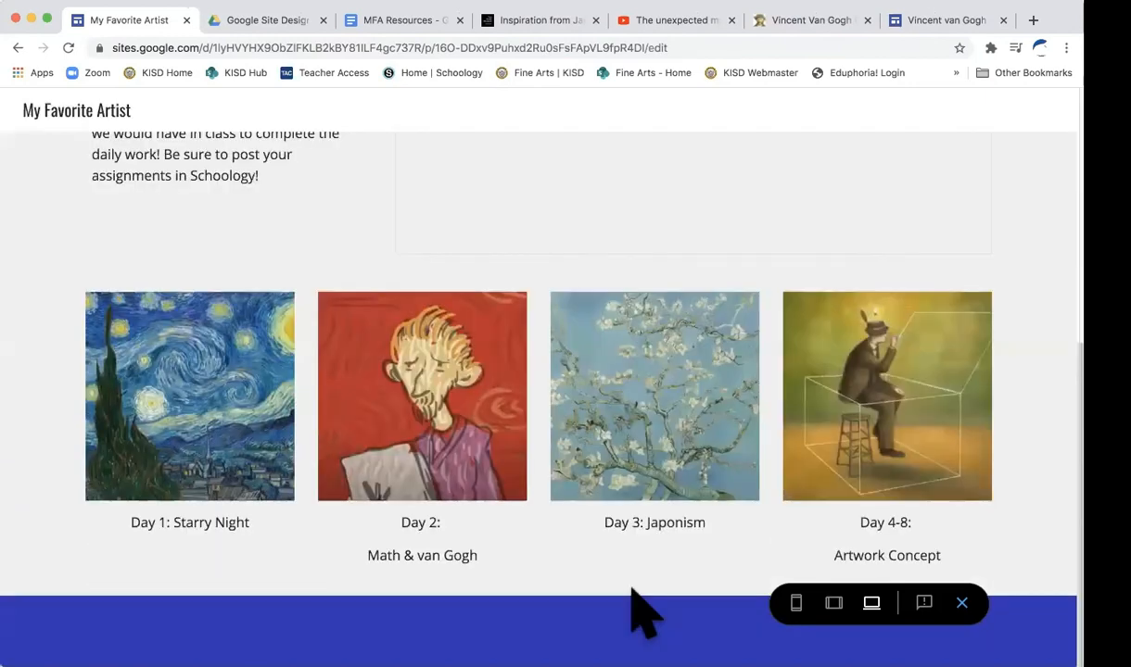
left_click(656, 454)
scroll(676, 561, "down", 3)
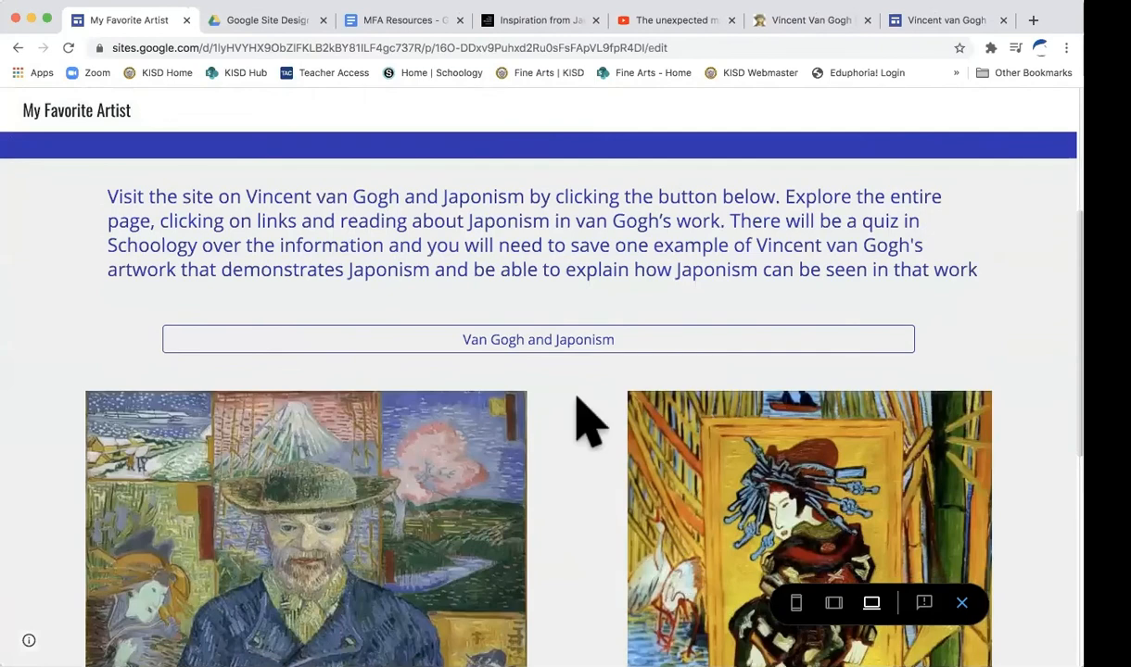
left_click(545, 341)
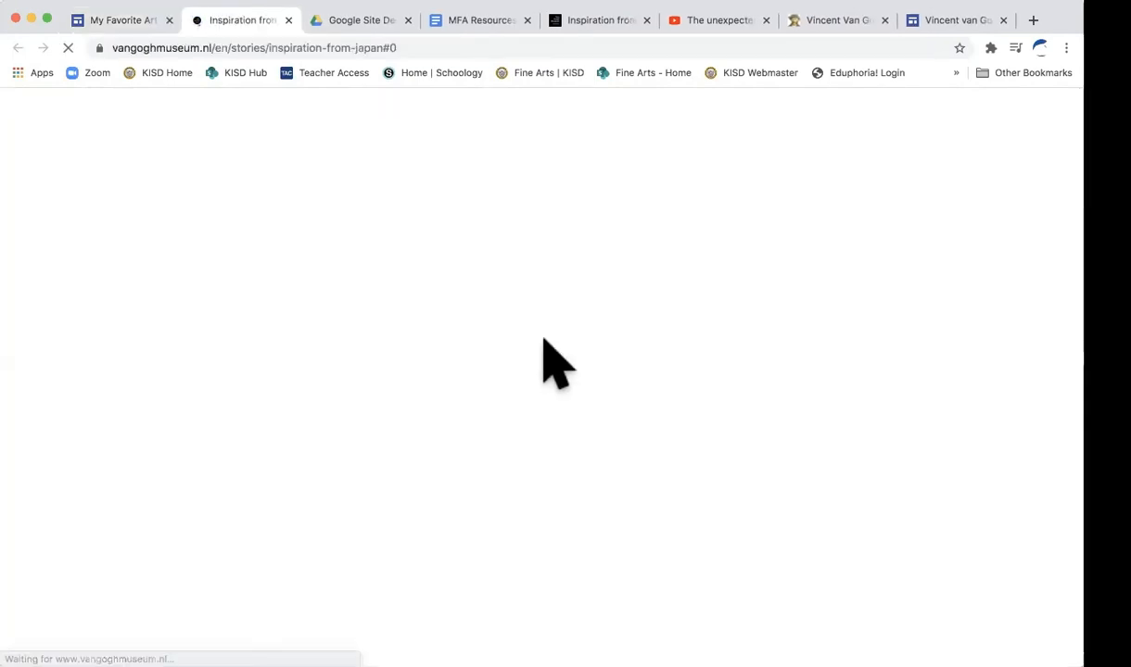
scroll(556, 542, "down", 3)
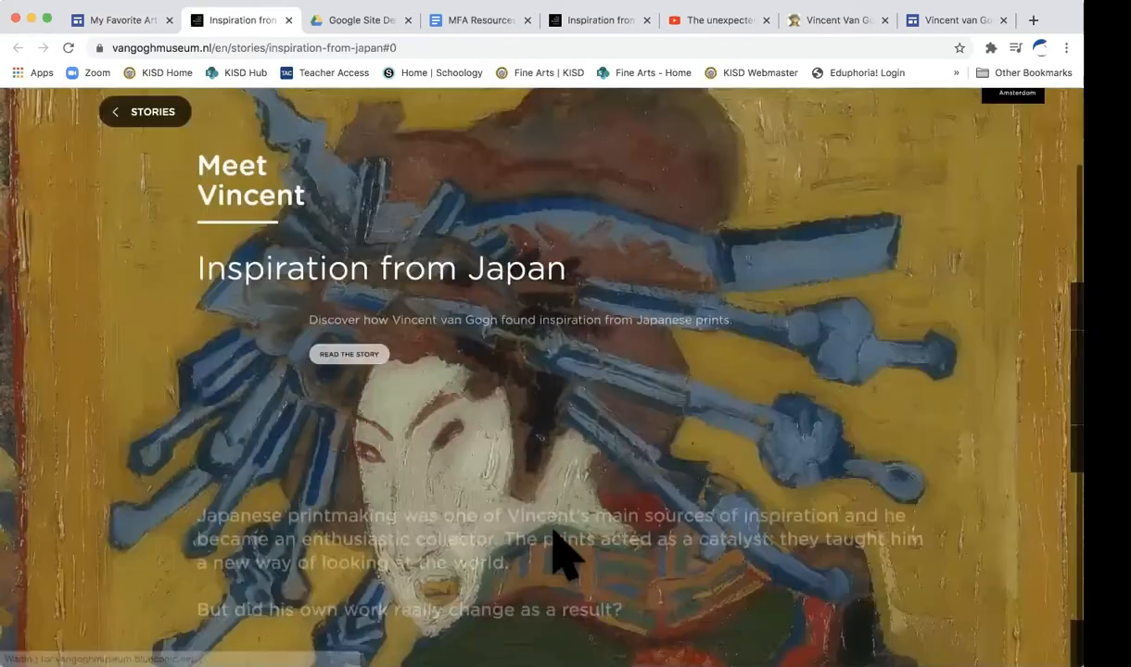
scroll(554, 533, "down", 3)
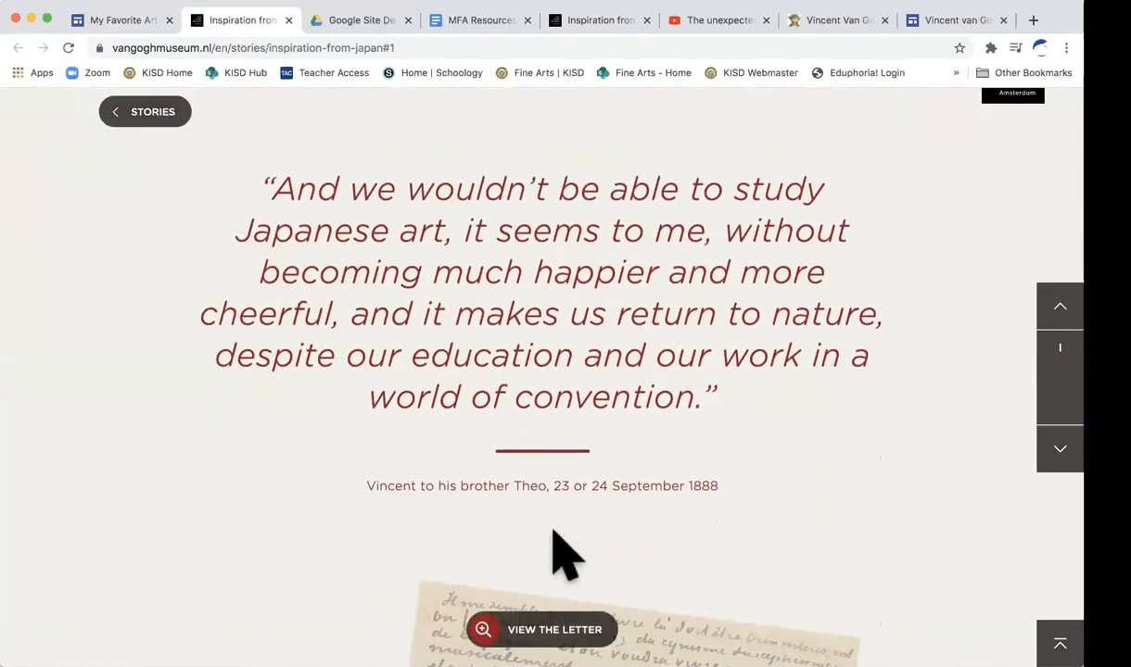
scroll(556, 546, "down", 3)
scroll(561, 553, "up", 3)
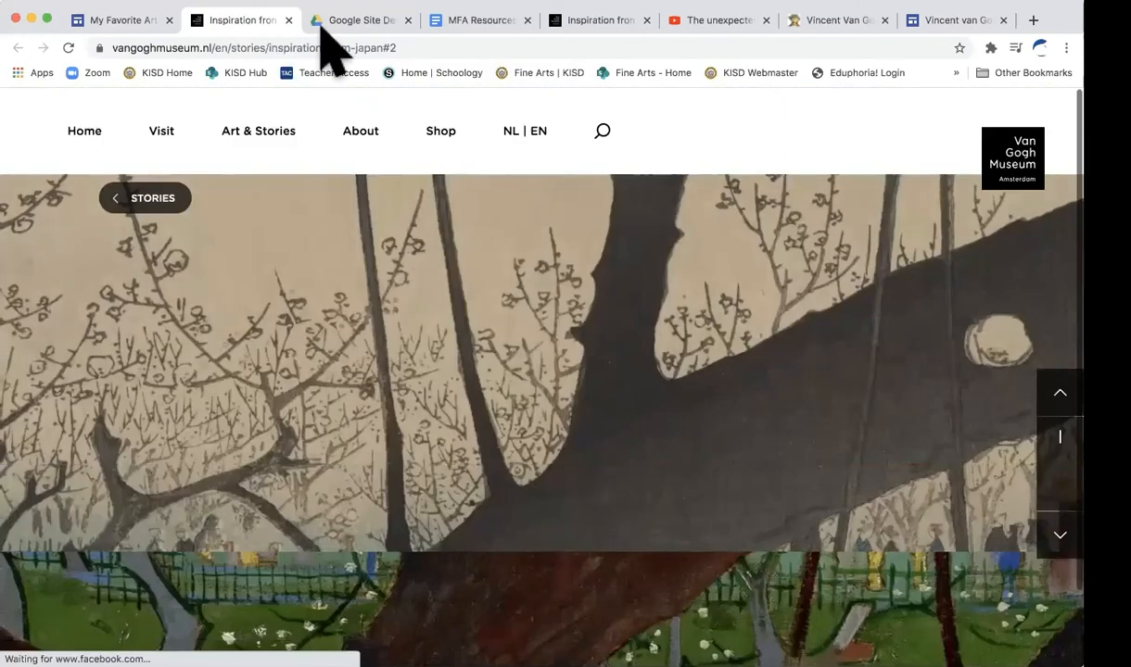
left_click(289, 19)
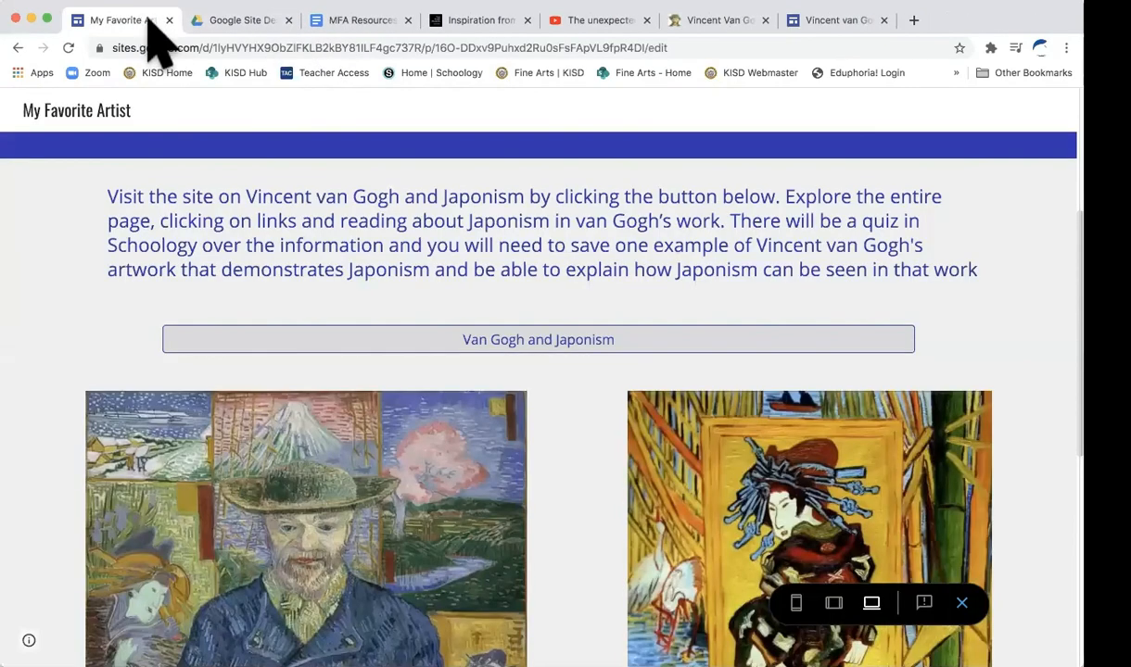
left_click(962, 605)
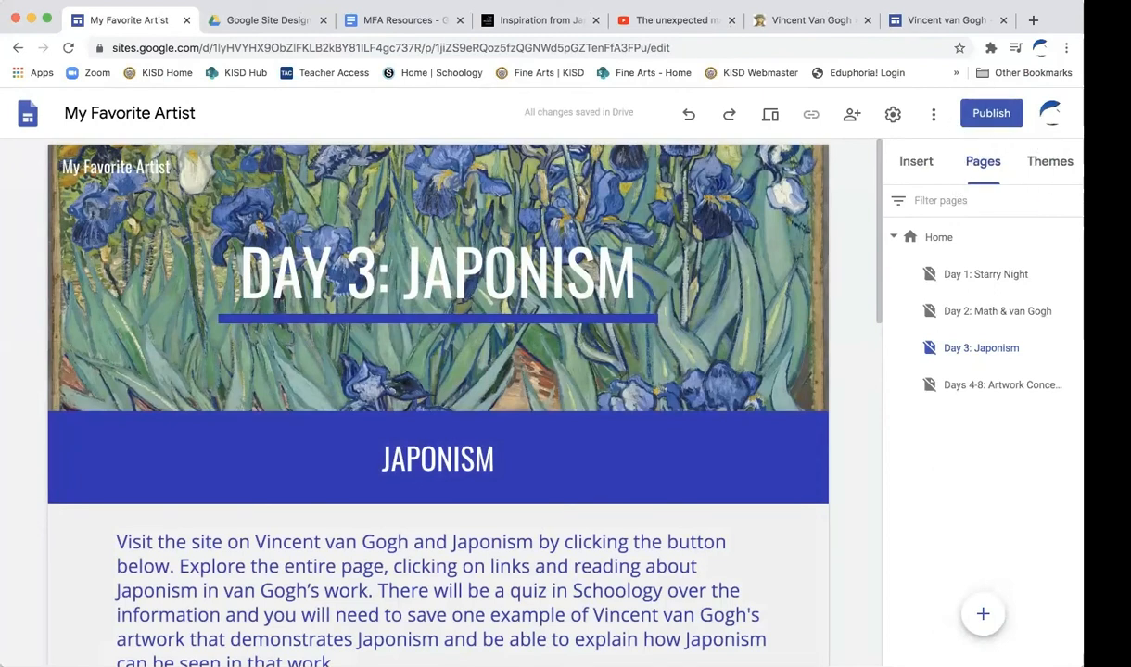
Open the site's publish-to-web settings and check the web address used by the original Vincent van Gogh site.
left_click(990, 116)
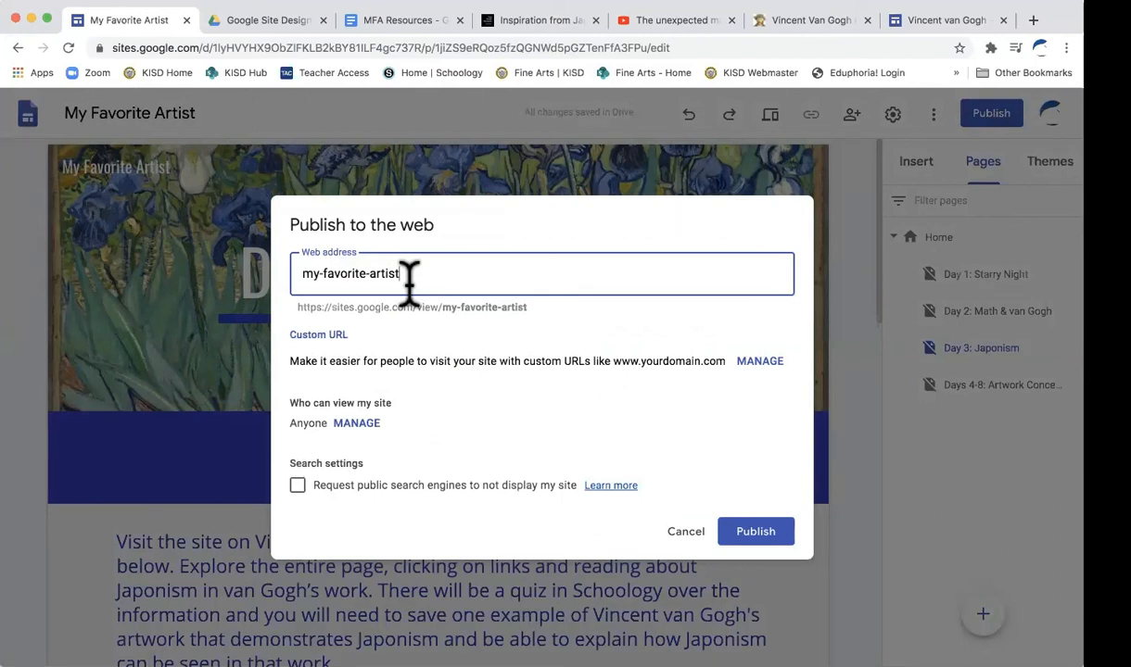
left_click(942, 18)
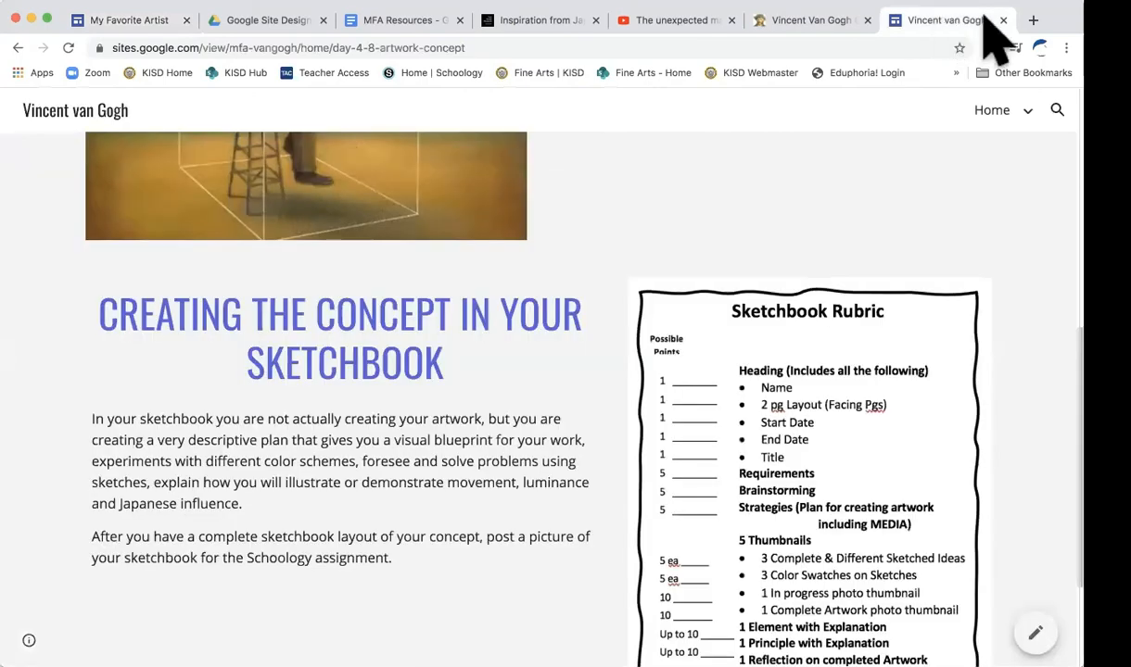
left_click(129, 23)
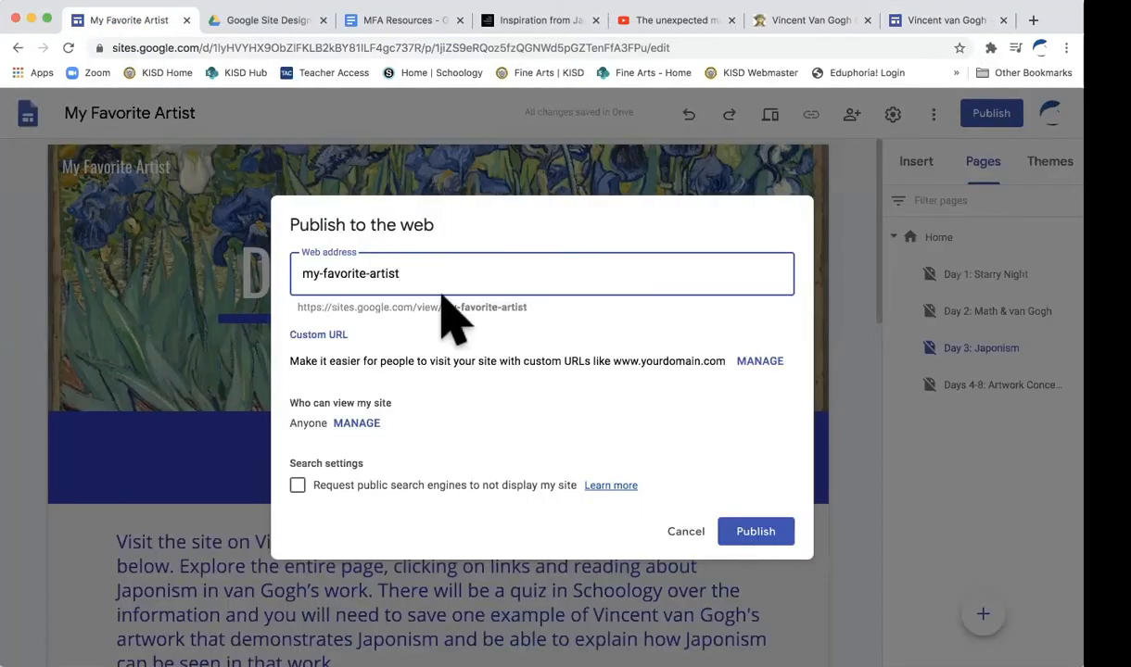
Replace the suggested web address for publishing with mfa-vangogh-practice.
key("BackSpace")
key("BackSpace")
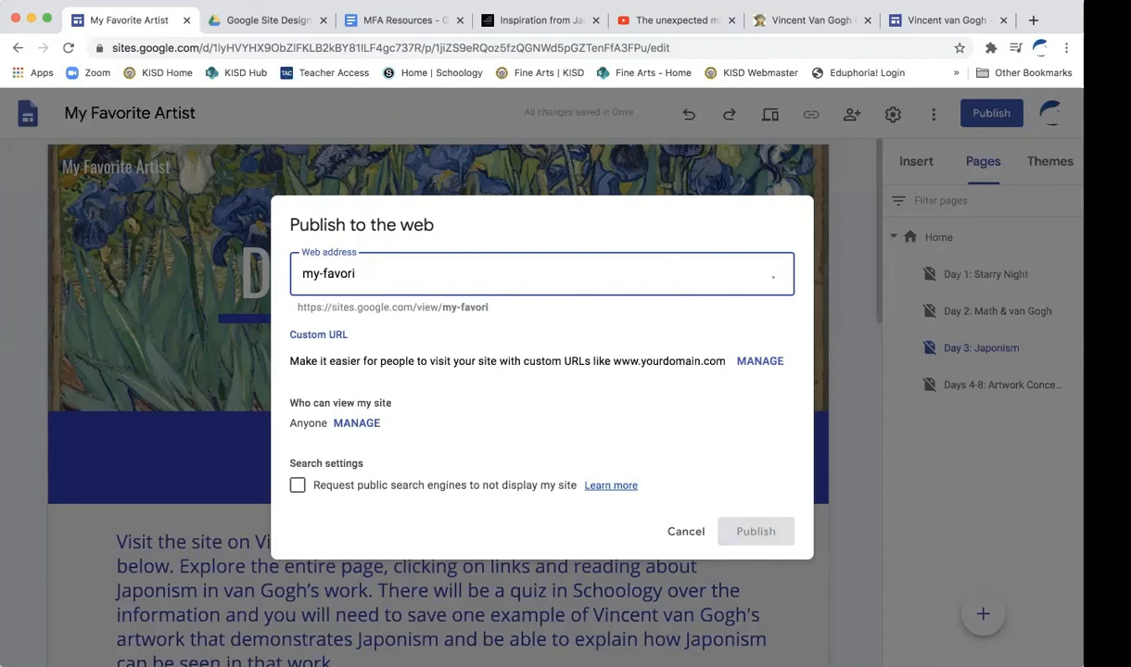
key("BackSpace")
key("BackSpace")
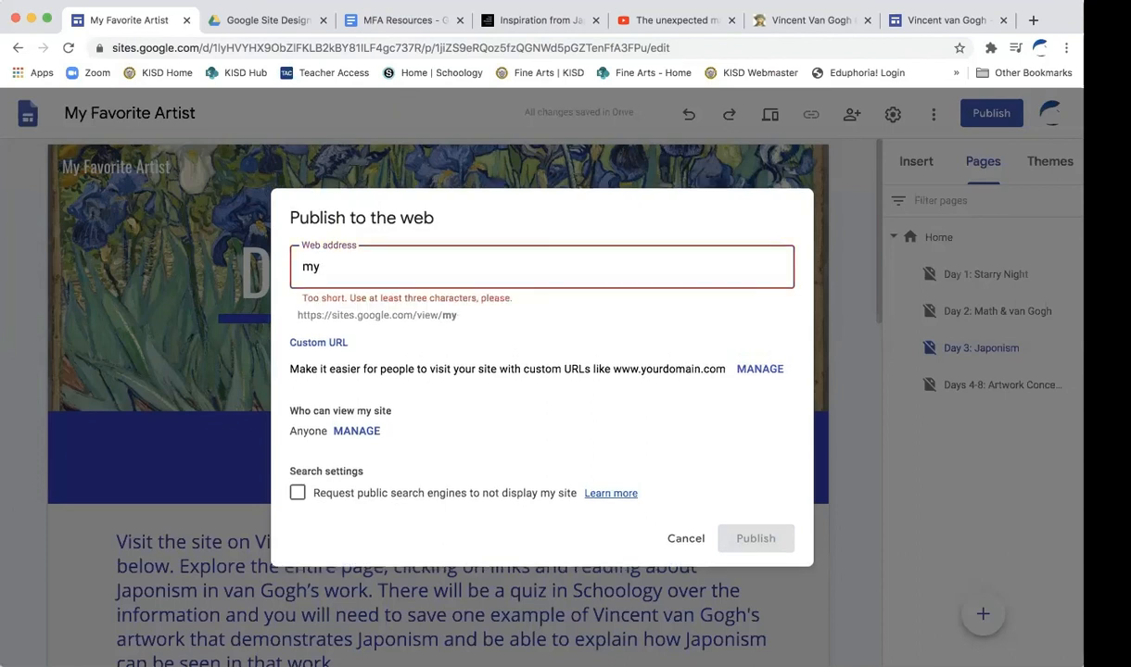
type("a")
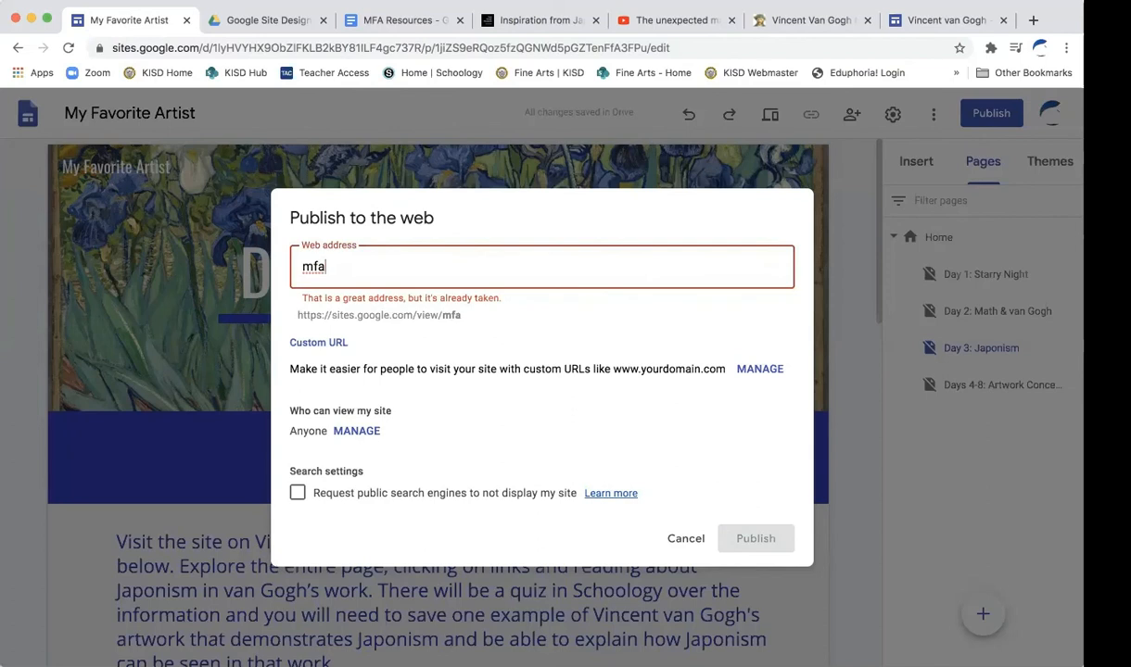
type("-")
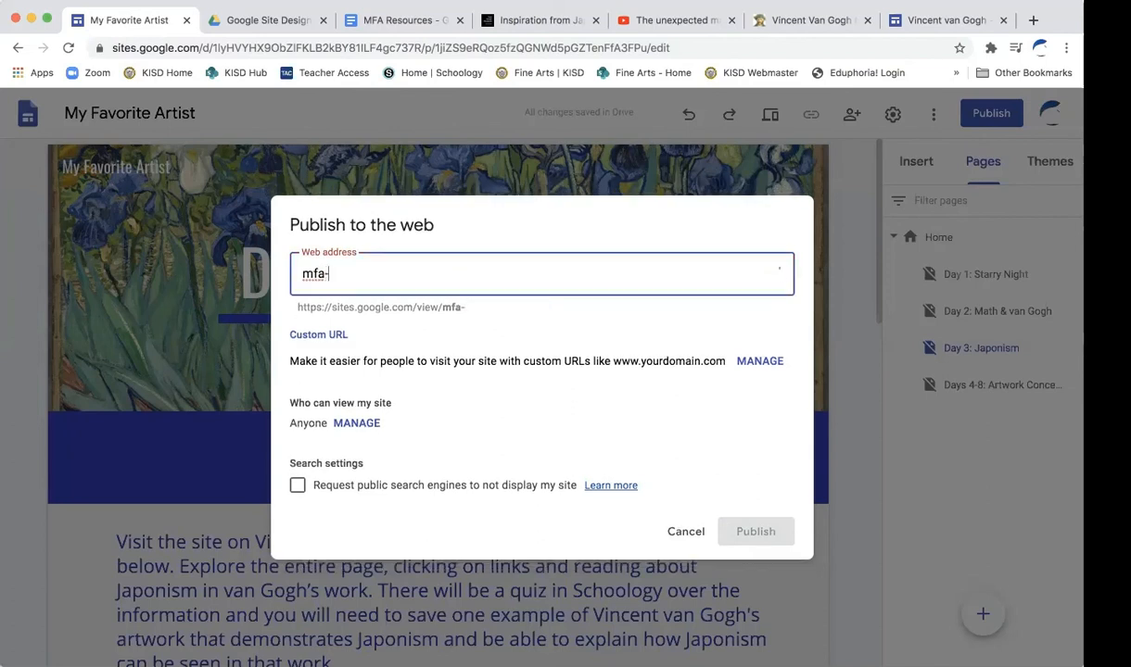
type("van")
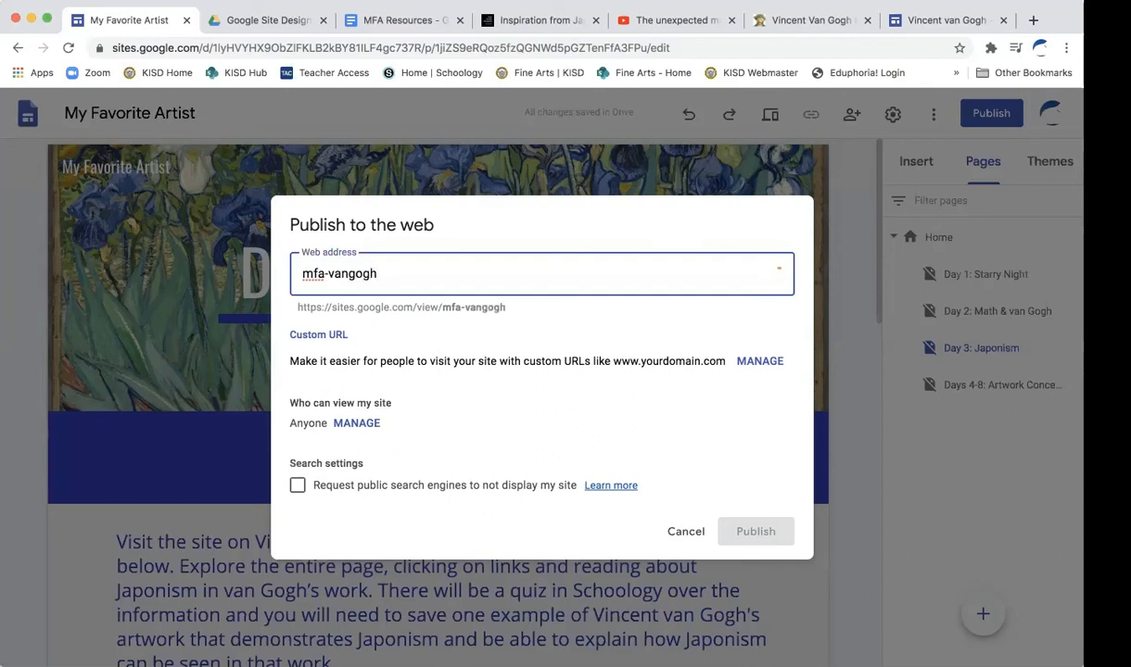
type("gogh")
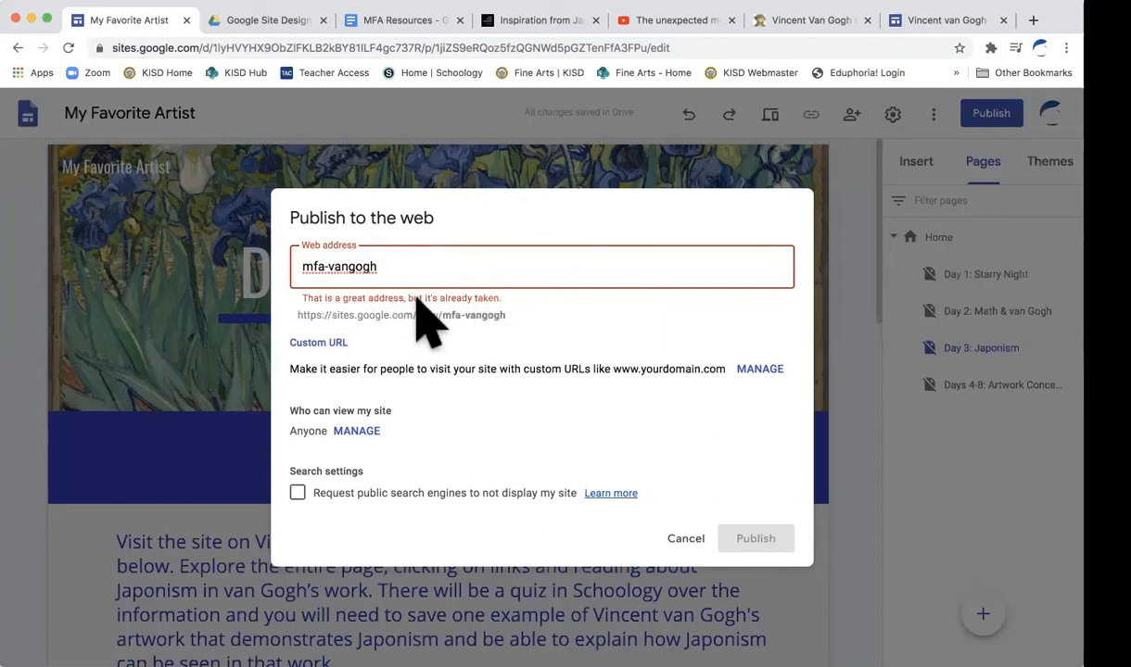
type("-")
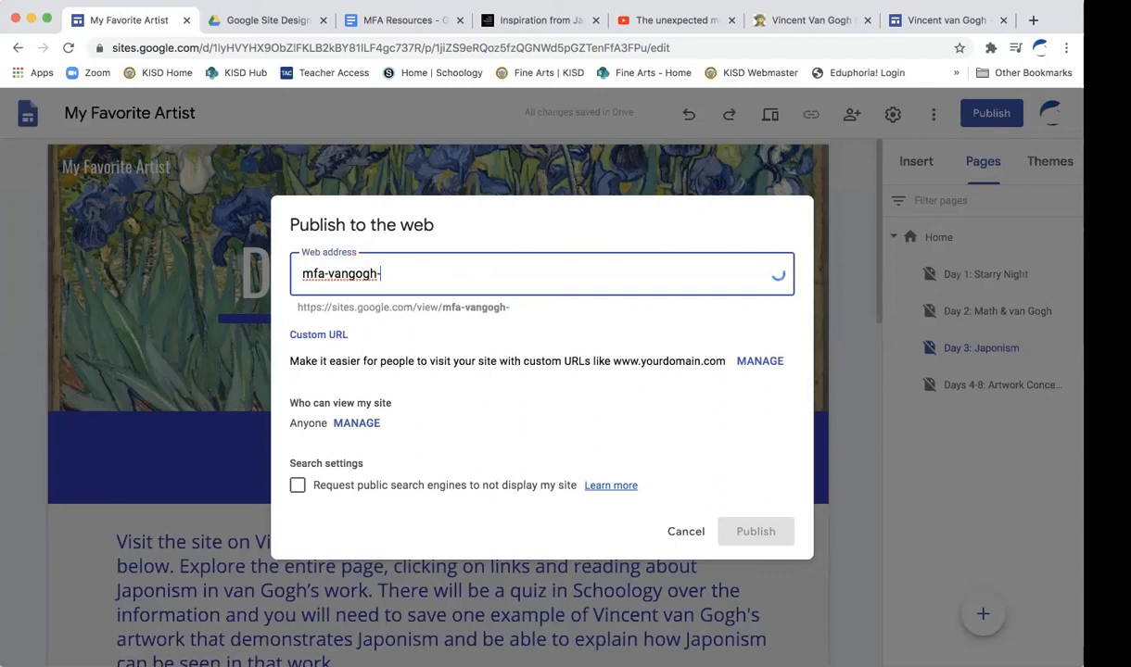
type("practice")
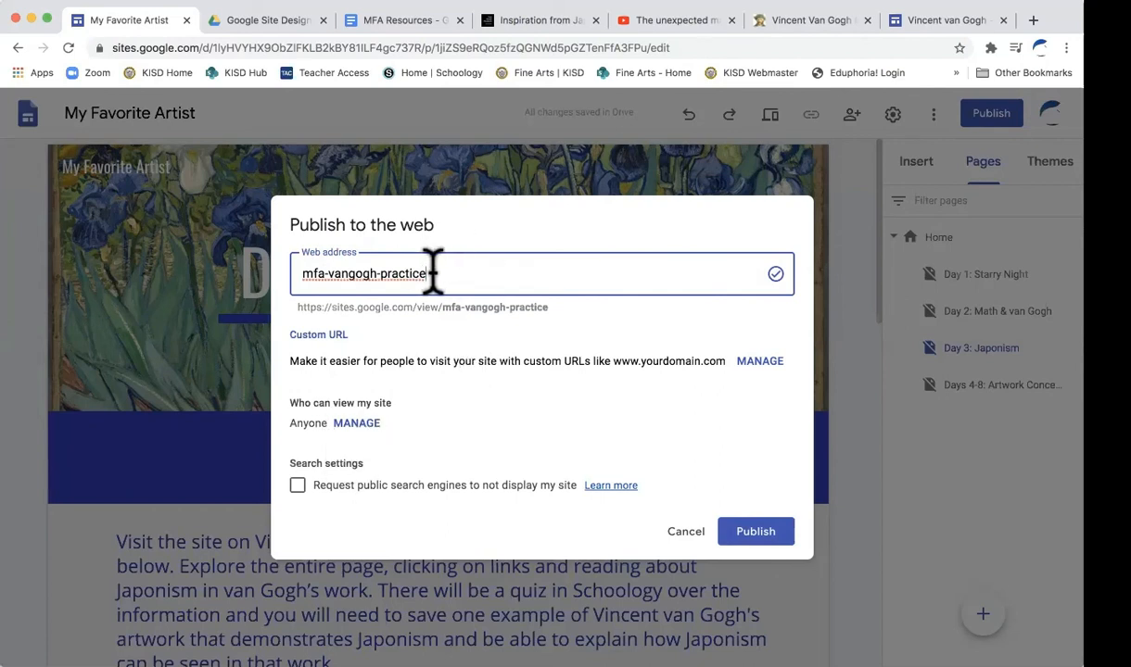
Try mfa-vangogh-hhhs as the web address, and change it back to mfa-vangogh-practice.
left_click_drag(433, 273, 381, 273)
type("hhhs")
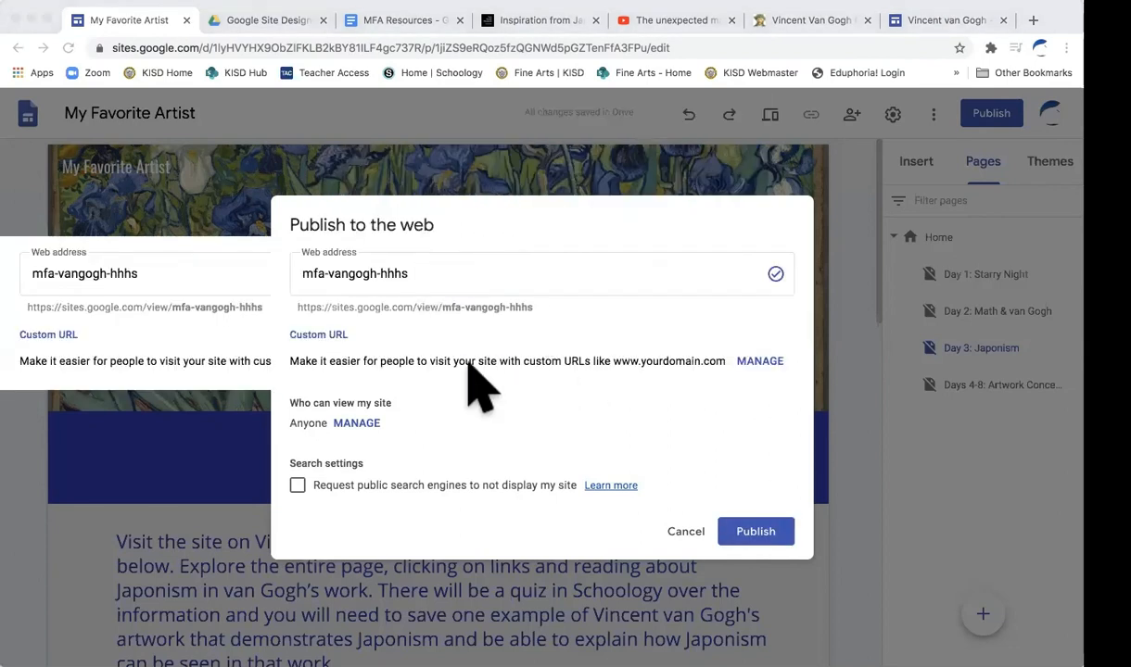
left_click(436, 273)
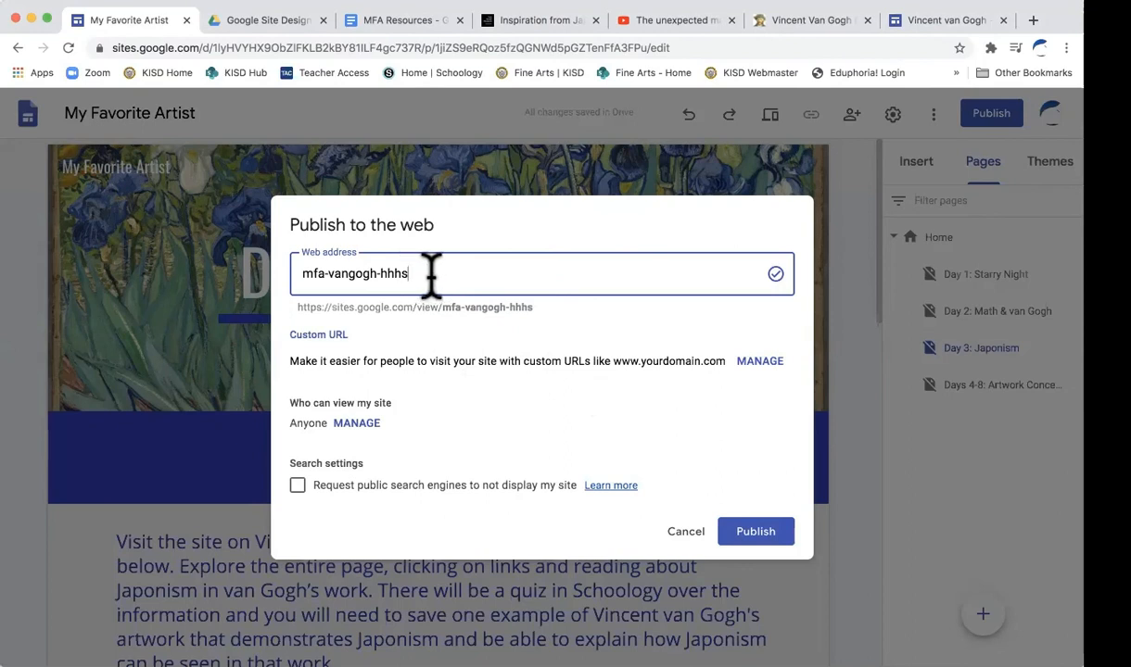
key("BackSpace")
key("BackSpace")
type("-")
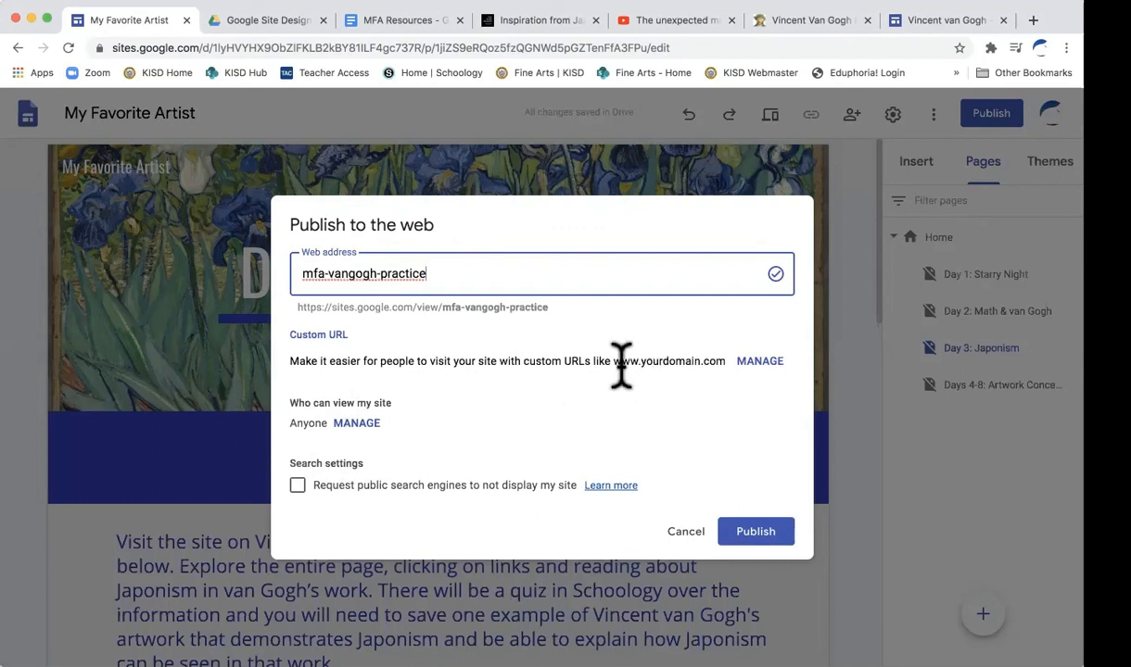
Review the sharing options for who can view the site and close them without adding anyone.
left_click(362, 424)
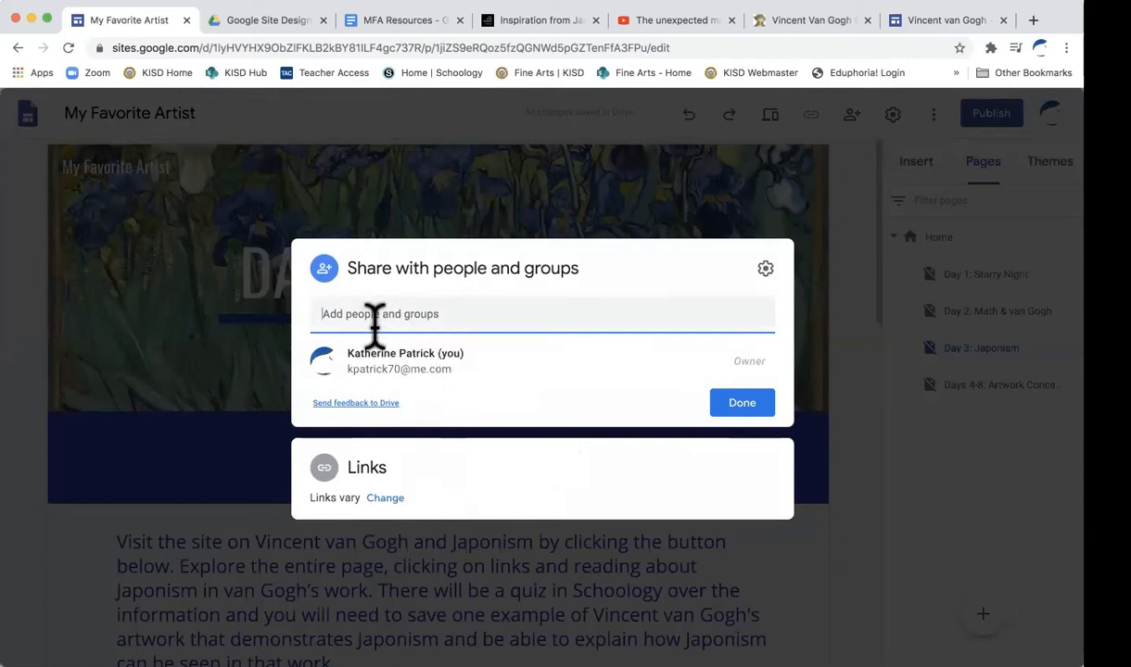
left_click(465, 315)
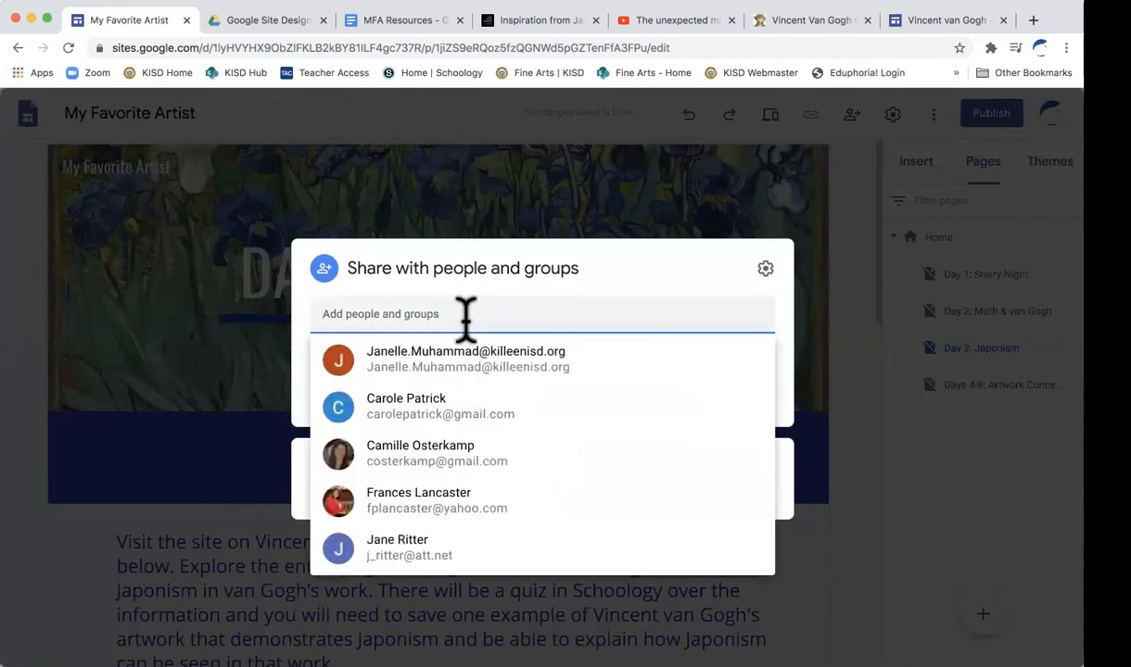
left_click(468, 278)
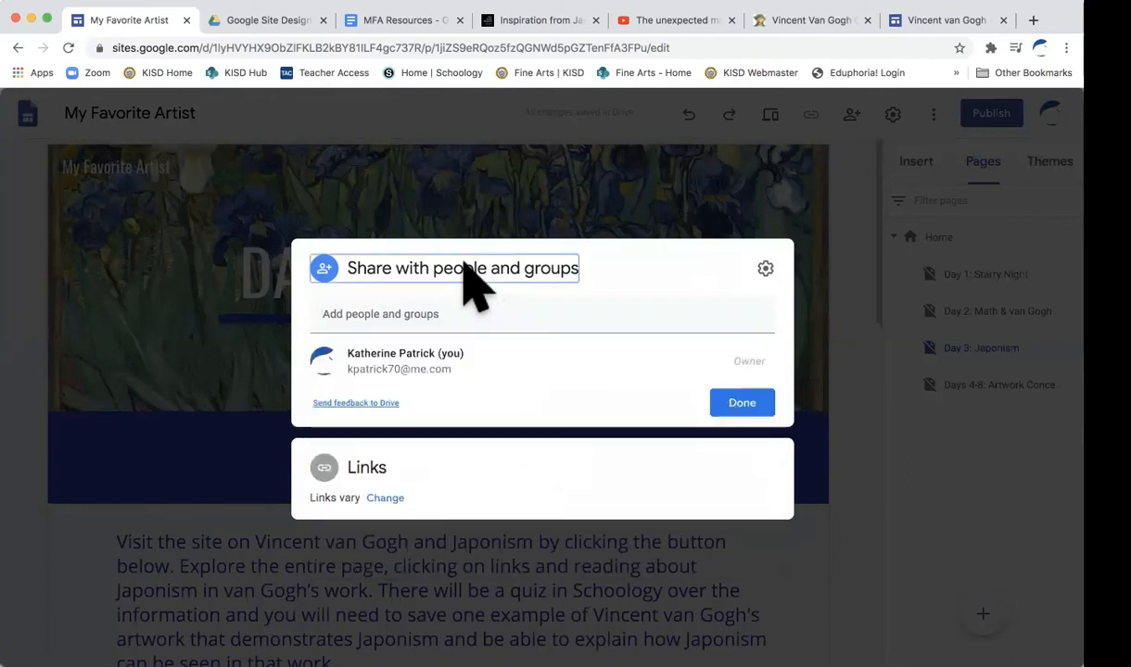
left_click(740, 401)
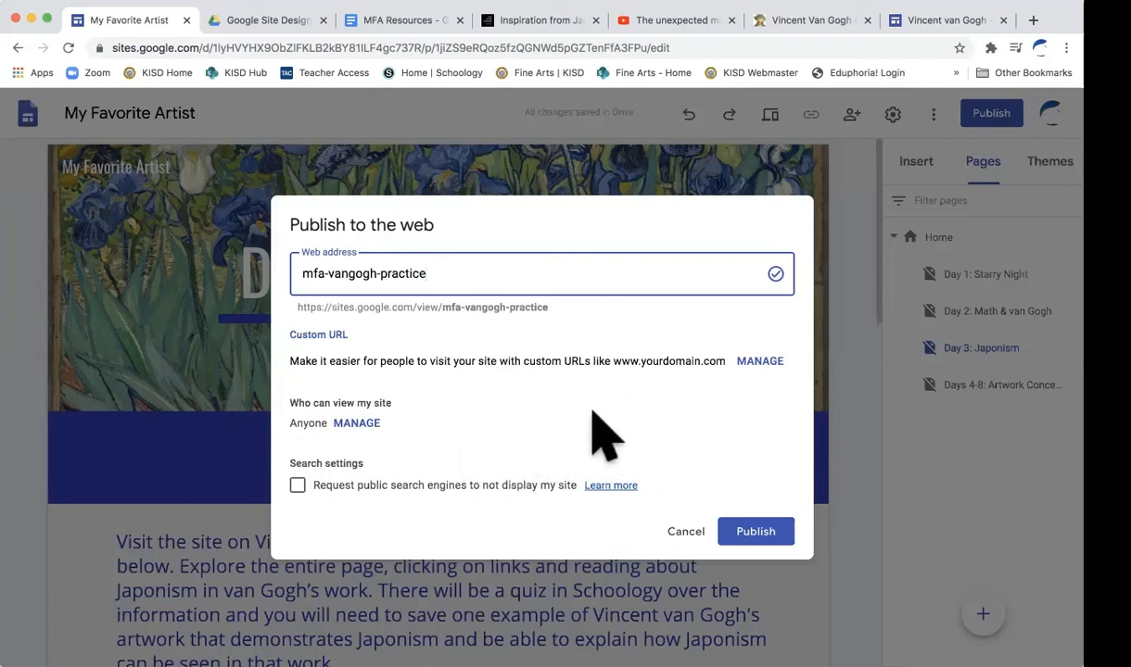
Publish the site to the web and open its published version.
left_click(756, 534)
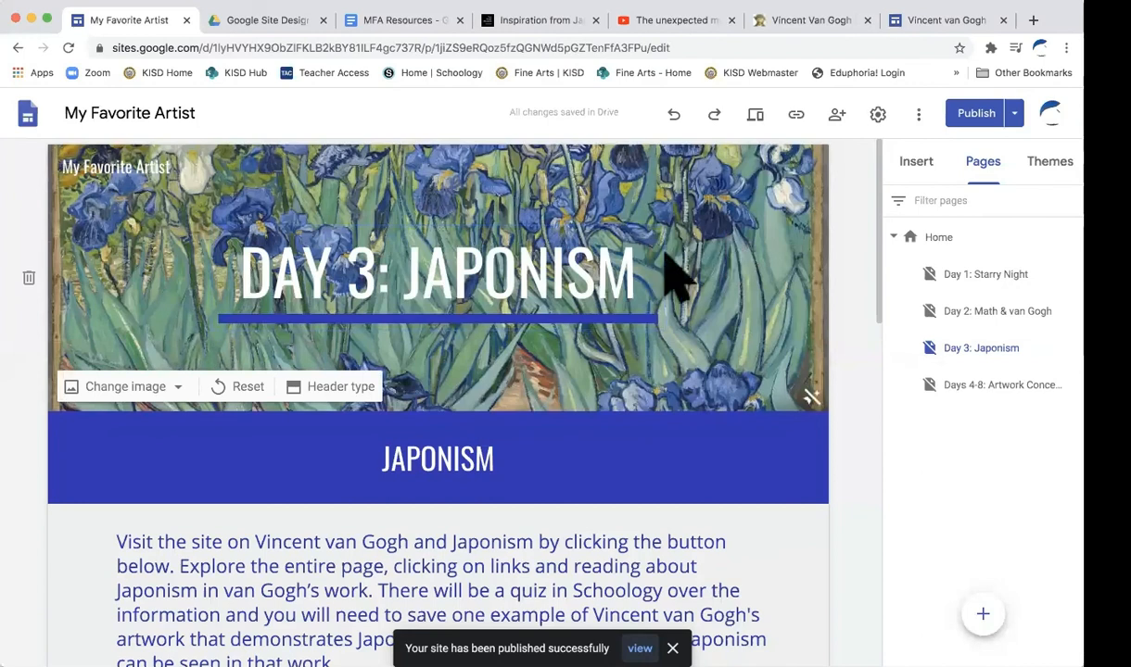
left_click(1016, 113)
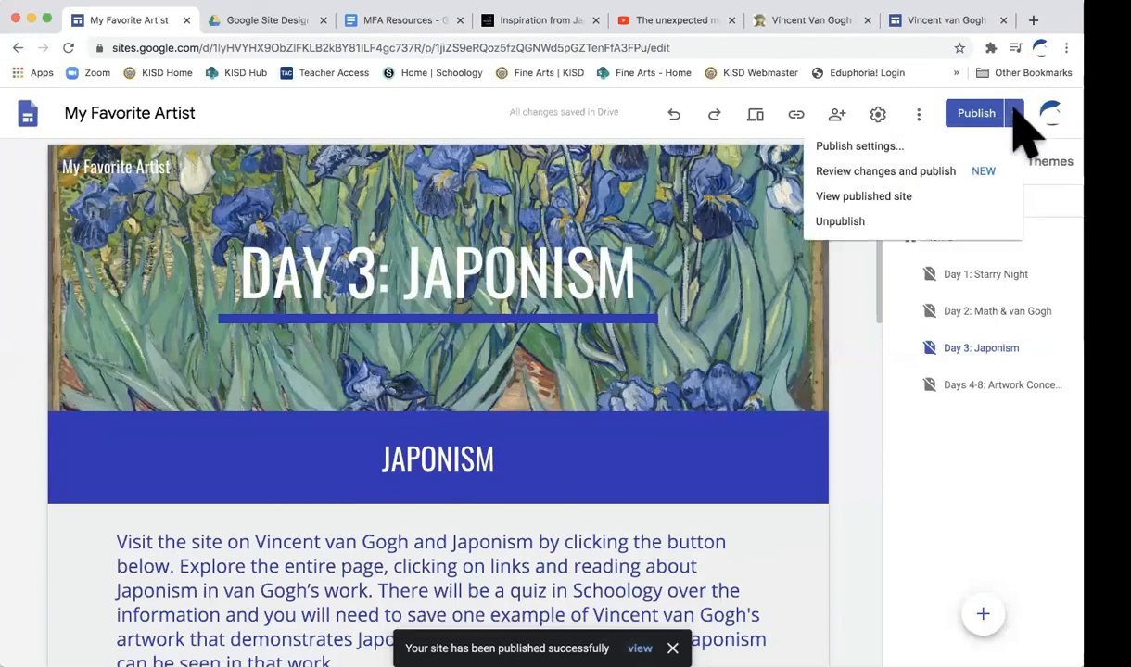
left_click(876, 197)
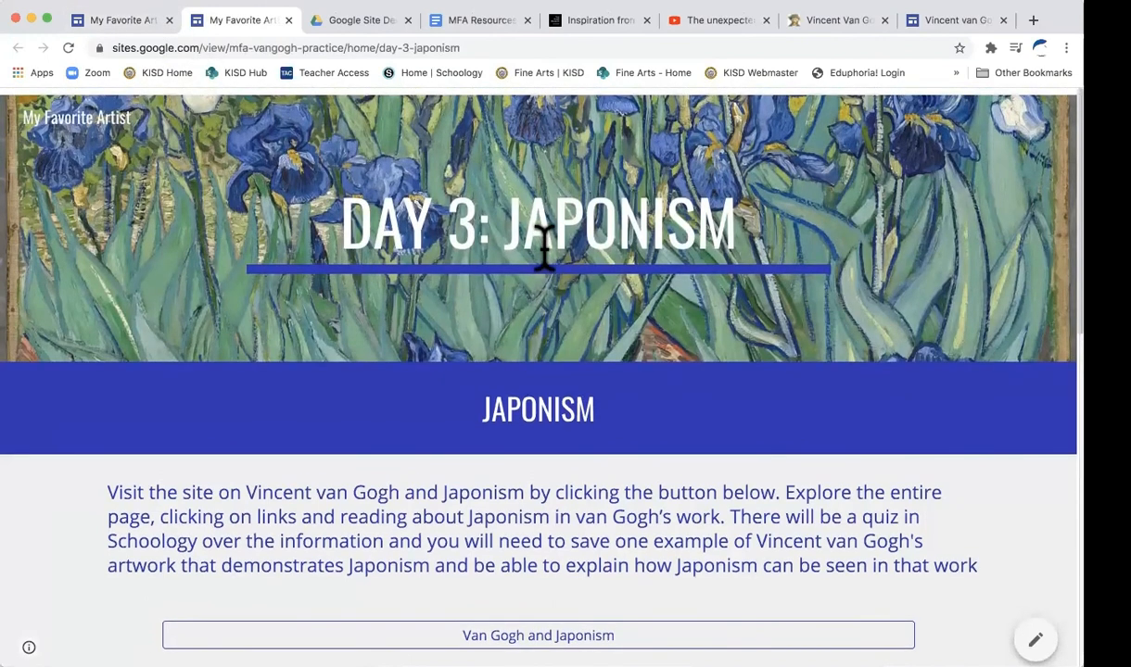
Test the Home button at the end of the published Day 3: Japonism page and look over the homepage.
scroll(542, 246, "down", 15)
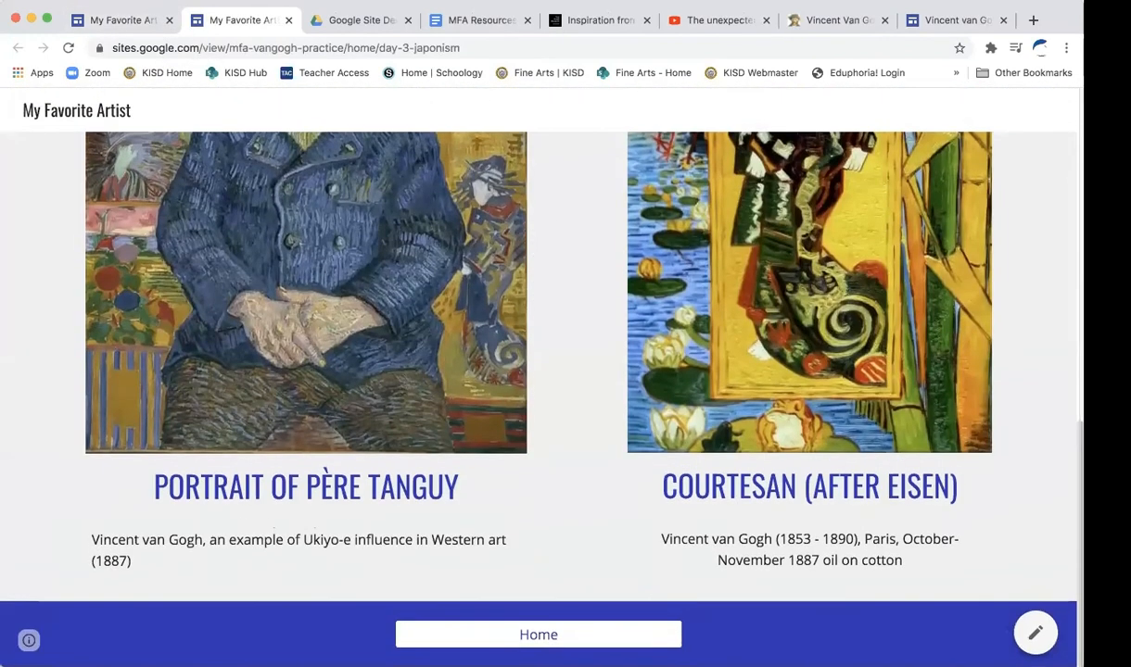
left_click(536, 636)
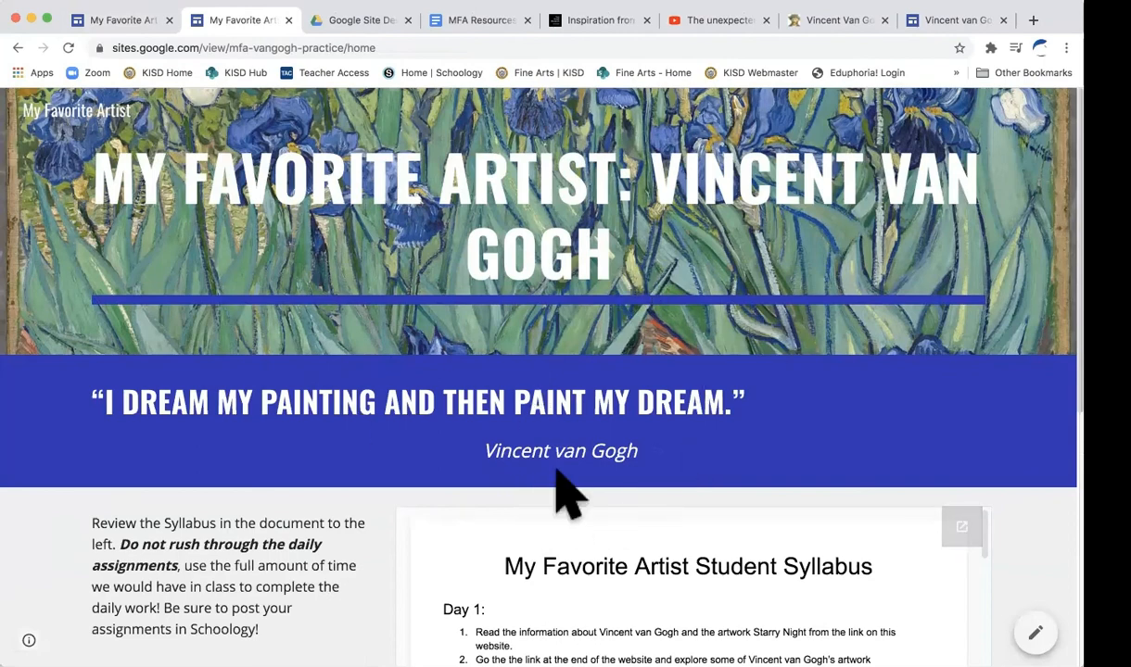
scroll(568, 492, "down", 5)
scroll(561, 492, "up", 5)
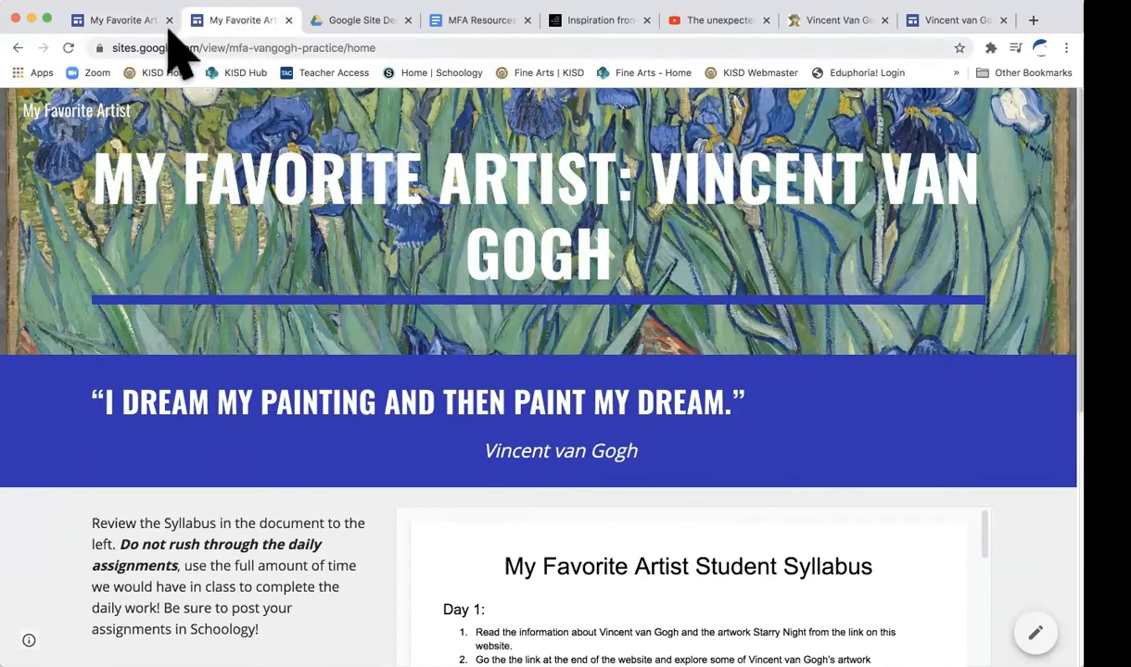
Select the published homepage's full web address and examine the page's embedded syllabus and the four day images.
left_click(387, 49)
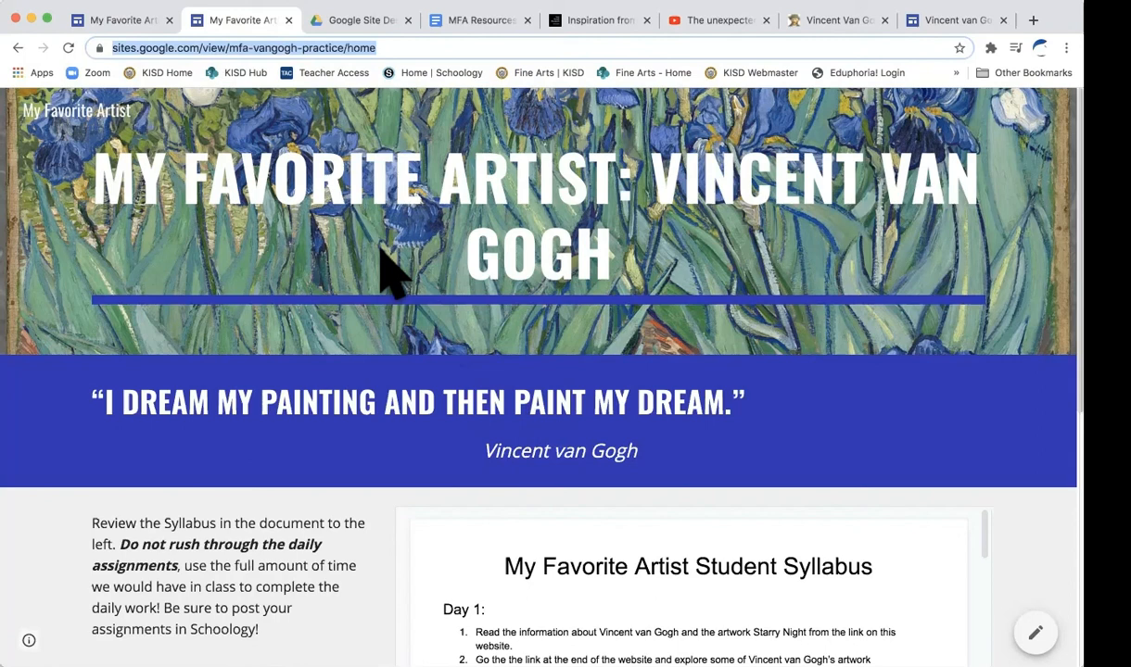
scroll(514, 311, "down", 5)
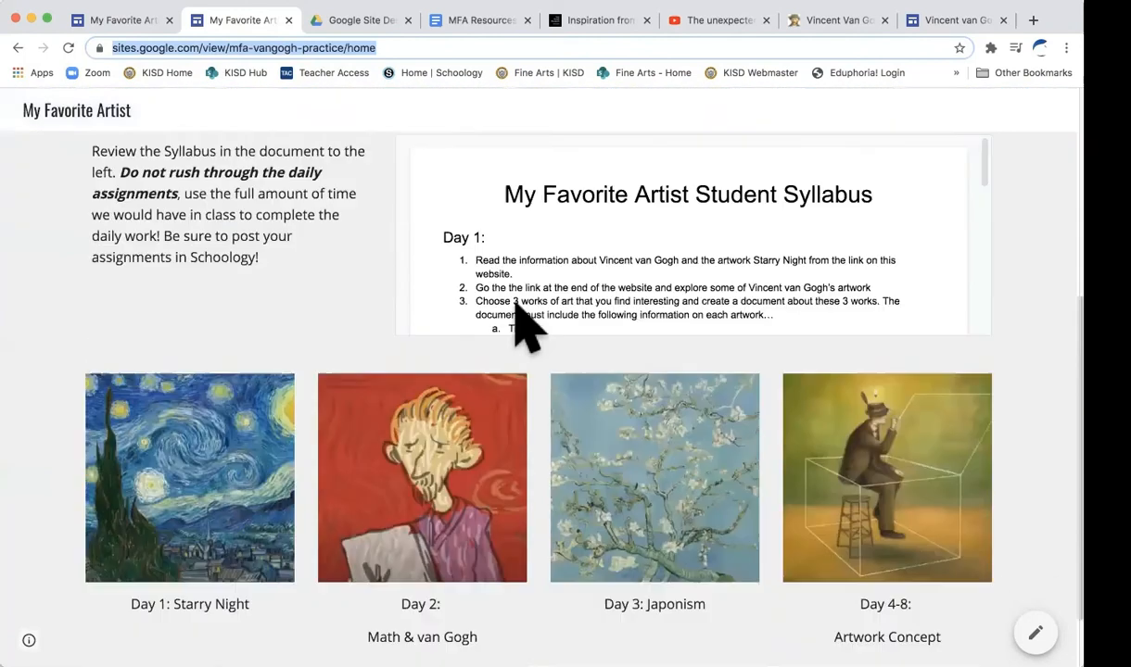
scroll(335, 265, "up", 3)
scroll(642, 454, "down", 3)
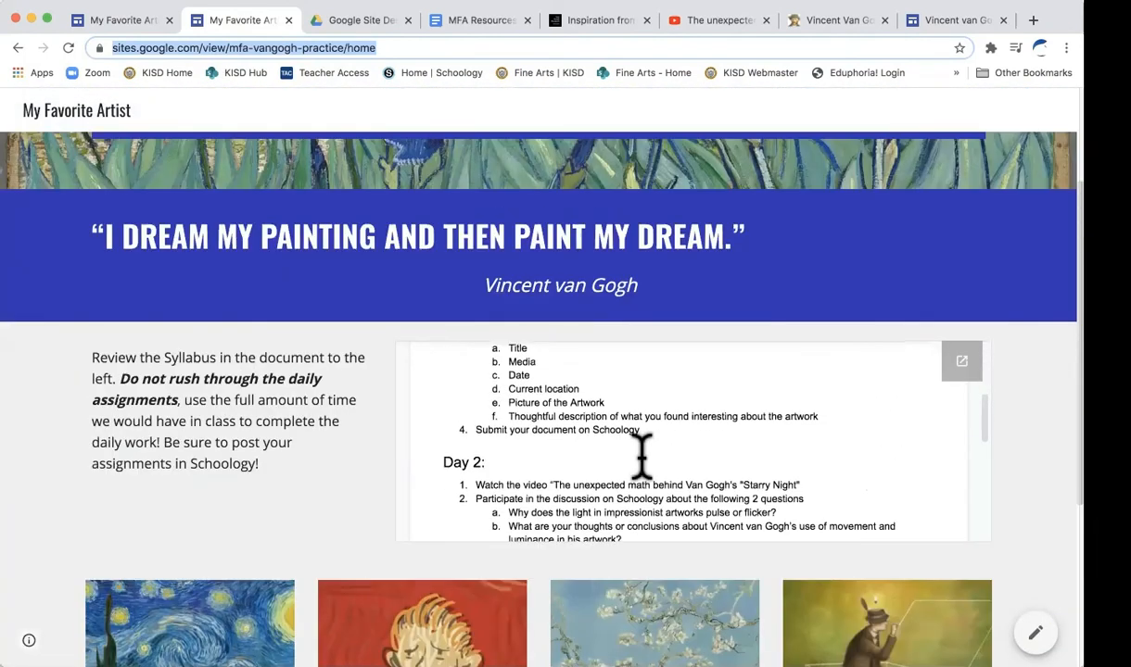
scroll(1032, 566, "down", 3)
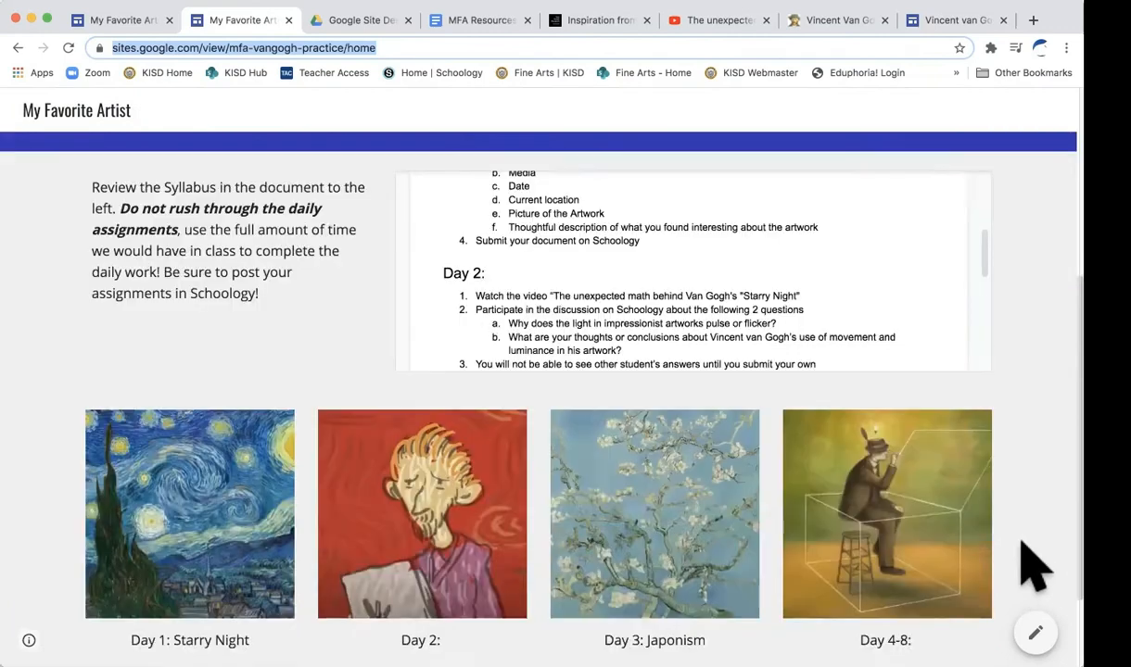
scroll(1022, 442, "up", 5)
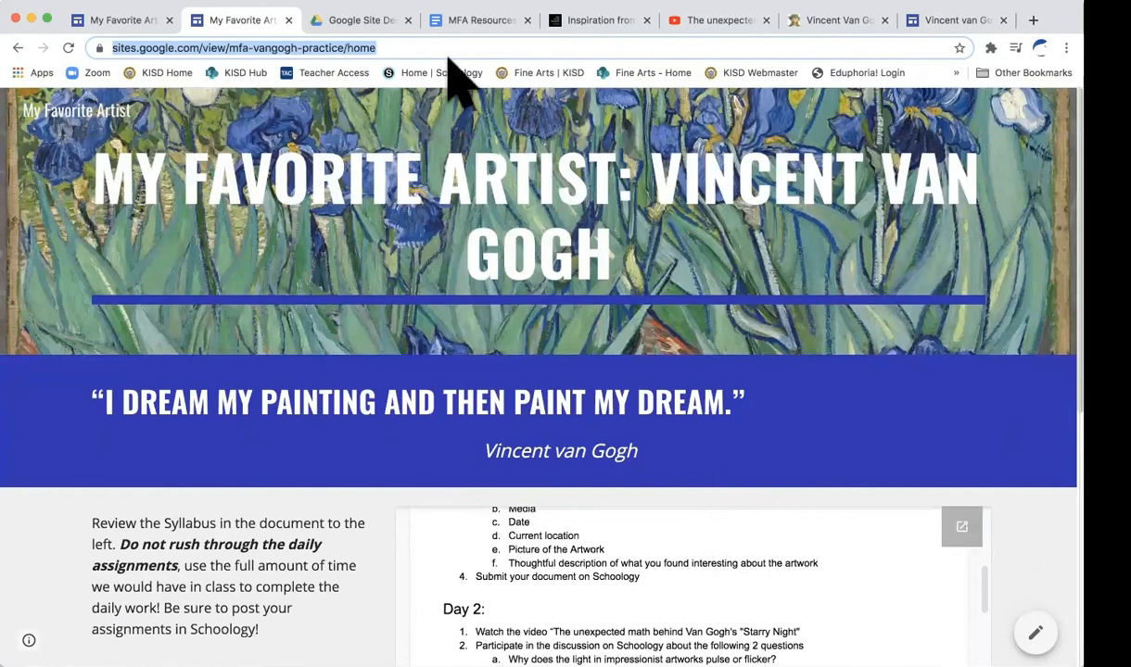
Return to the site editor and look through the elements that can be inserted on a page.
left_click(130, 21)
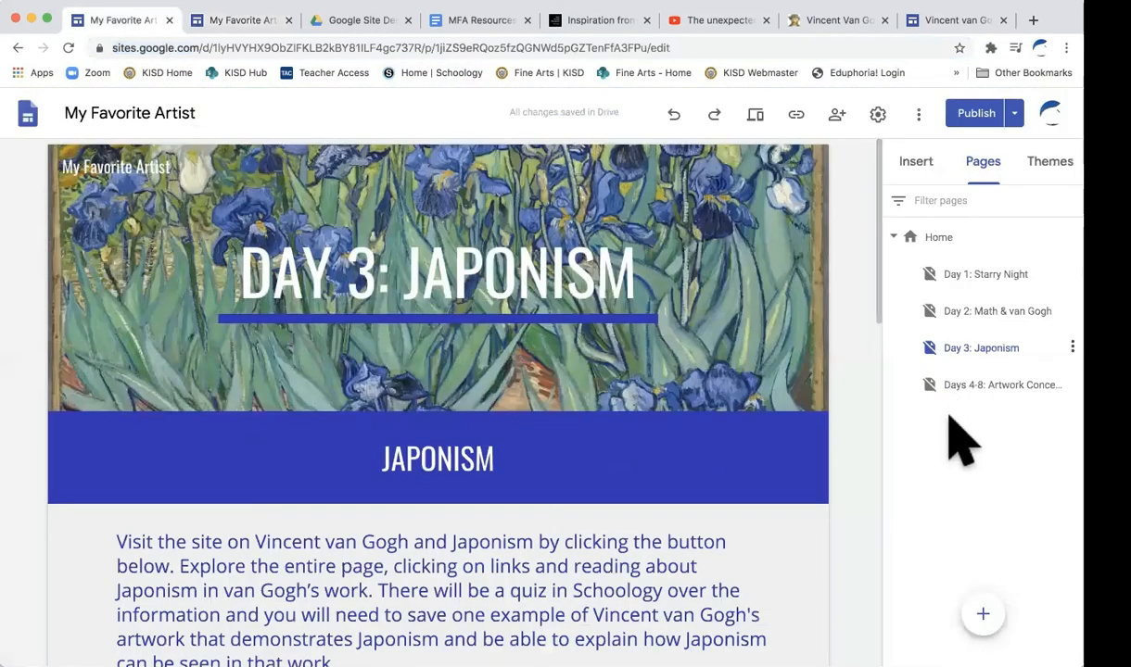
left_click(927, 166)
scroll(967, 574, "down", 5)
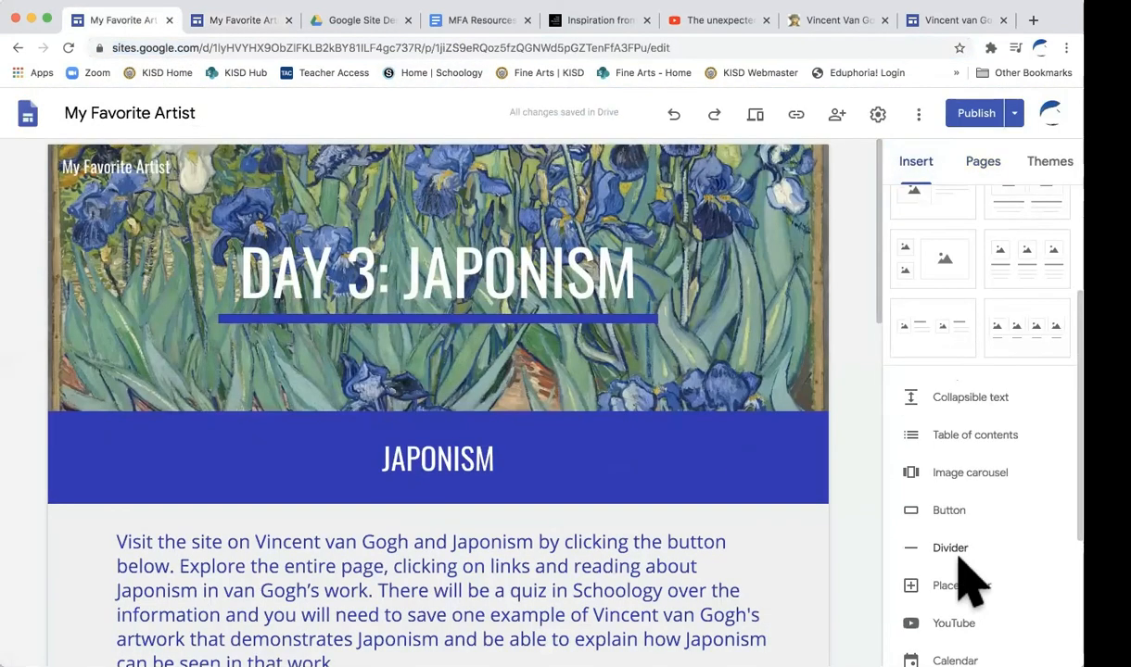